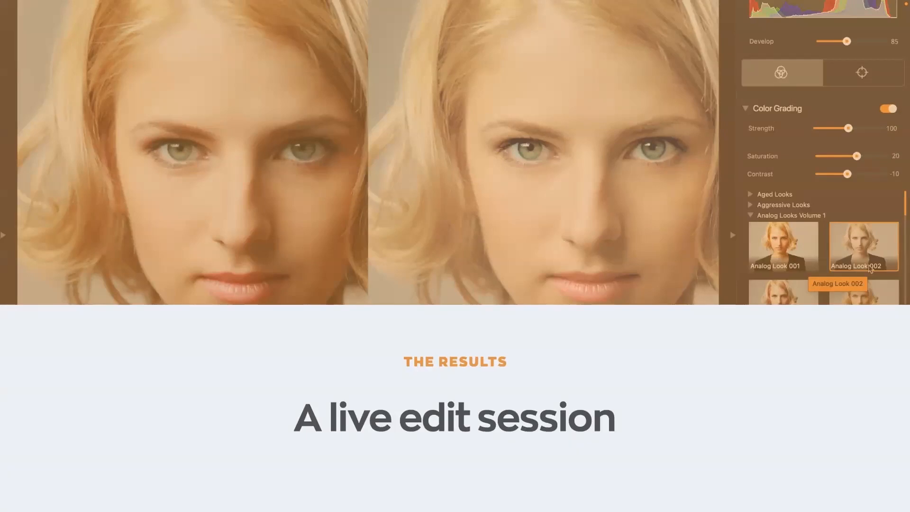
# - Switch to Safari and open community.radiantimaginglabs.com in a new tab
pyautogui.press('super+Tab')
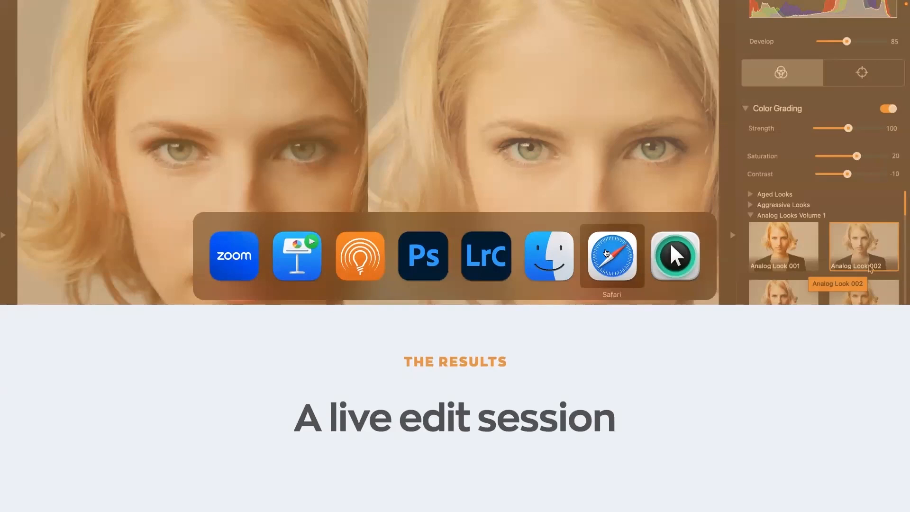
pyautogui.click(607, 252)
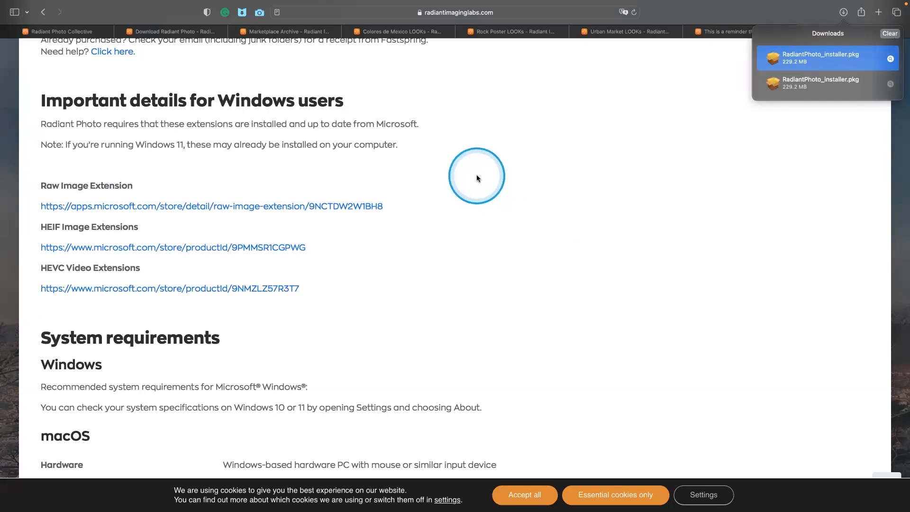
pyautogui.scroll(5, 477, 179)
pyautogui.scroll(8, 477, 178)
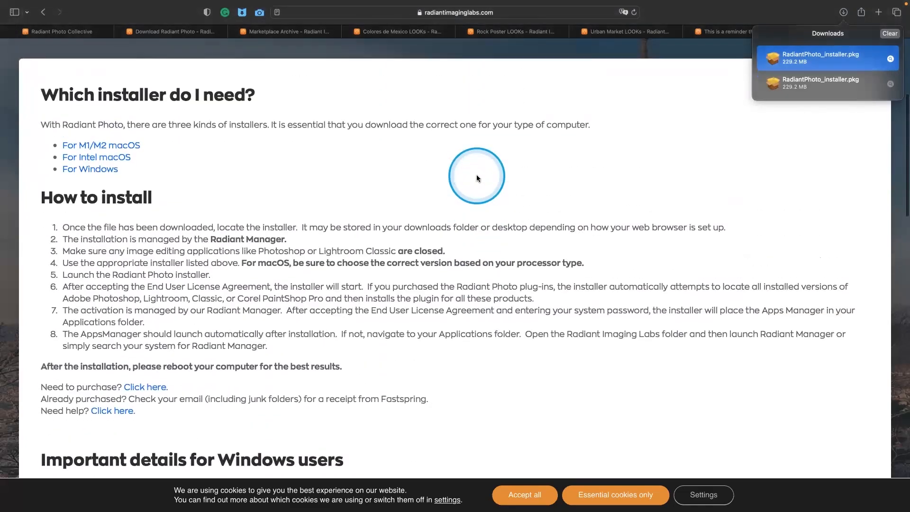
pyautogui.press('super+t')
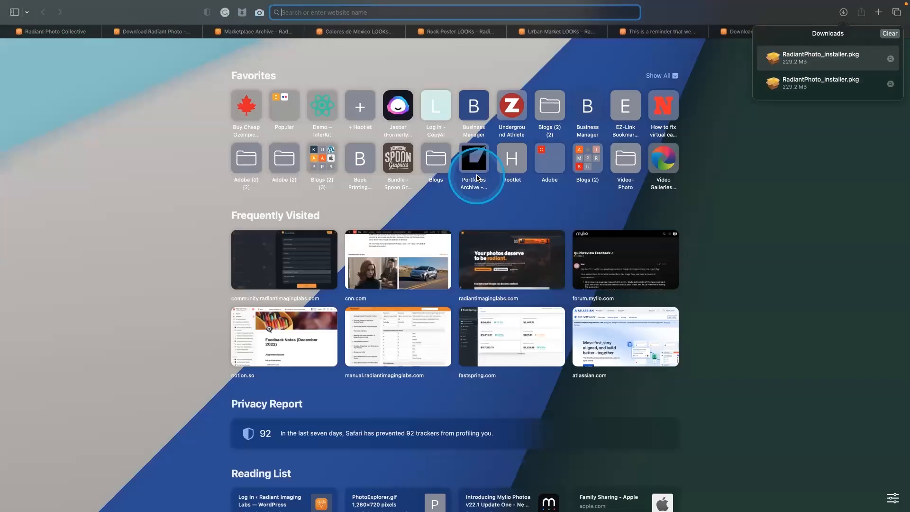
pyautogui.write('community.radiantimaginglabs.com')
pyautogui.press('Return')
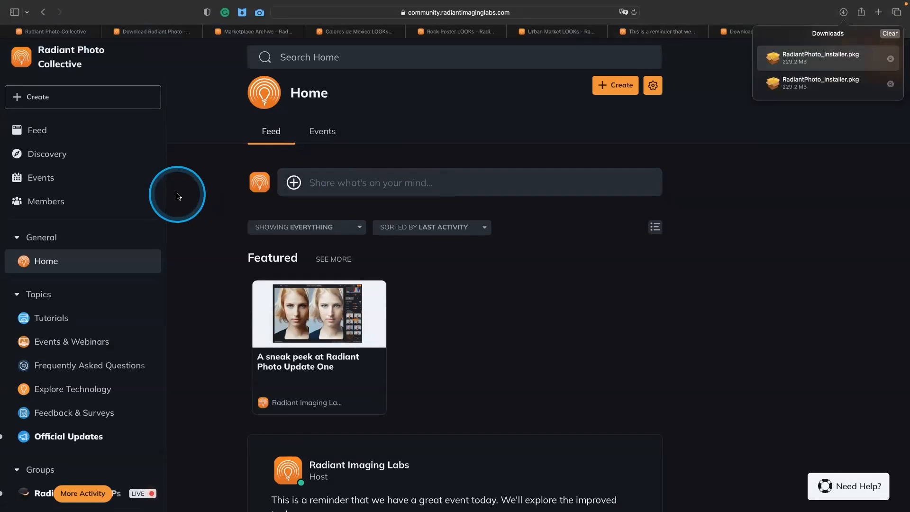
# - Find the Radiant Photo 1.1 update post in the community feed, view its image enlarged, and close it
pyautogui.scroll(-6, 180, 197)
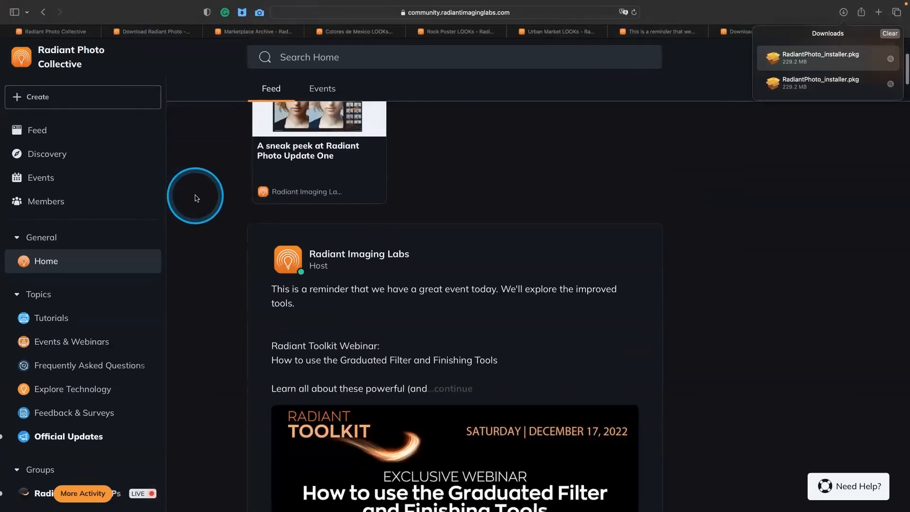
pyautogui.scroll(-13, 196, 198)
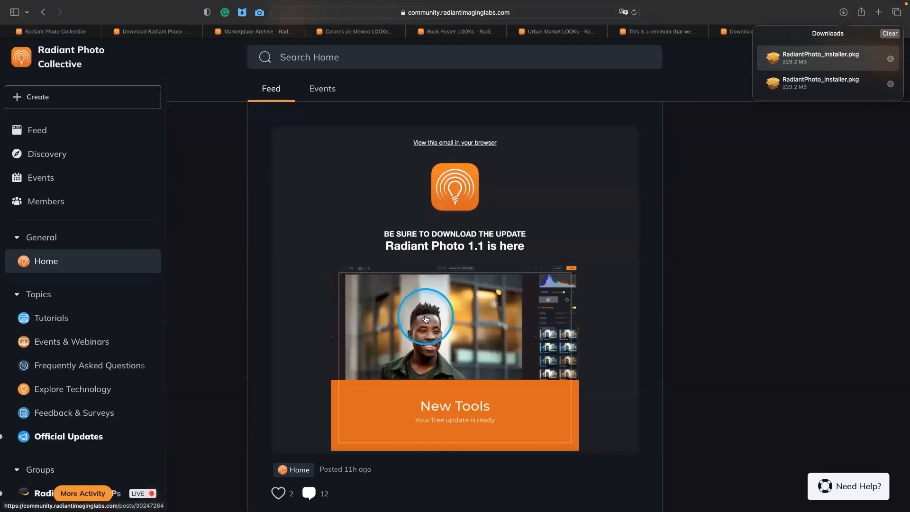
pyautogui.scroll(-3, 425, 319)
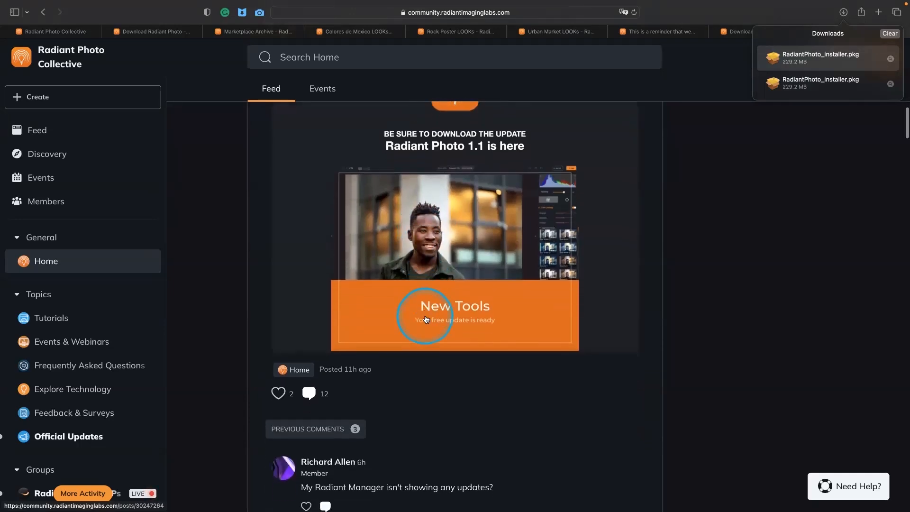
pyautogui.scroll(3, 426, 319)
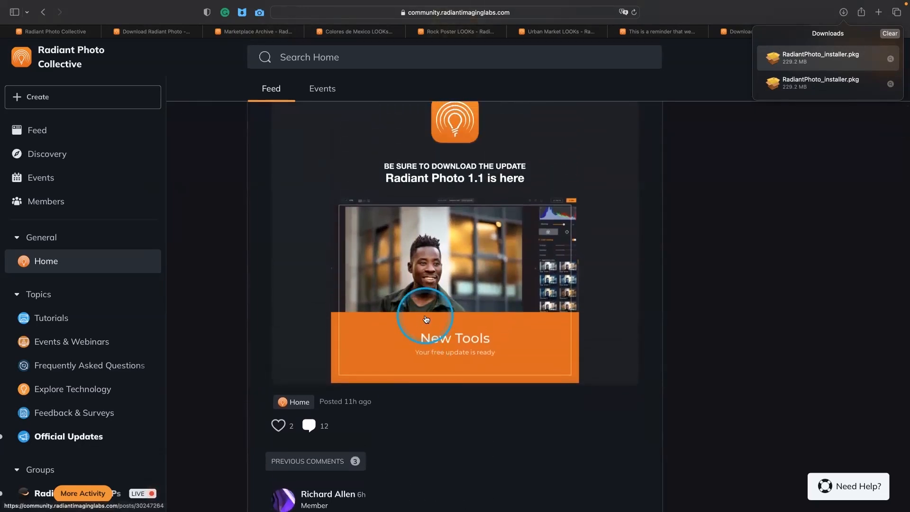
pyautogui.click(425, 318)
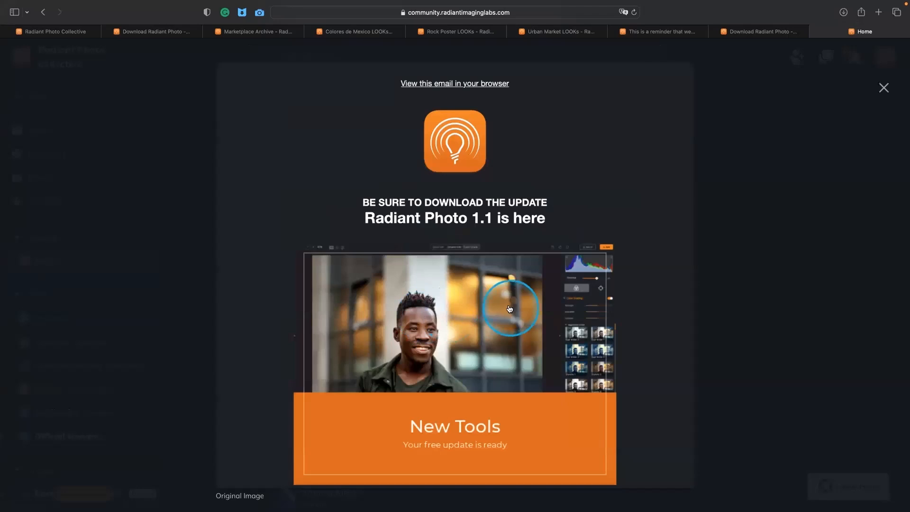
pyautogui.click(743, 289)
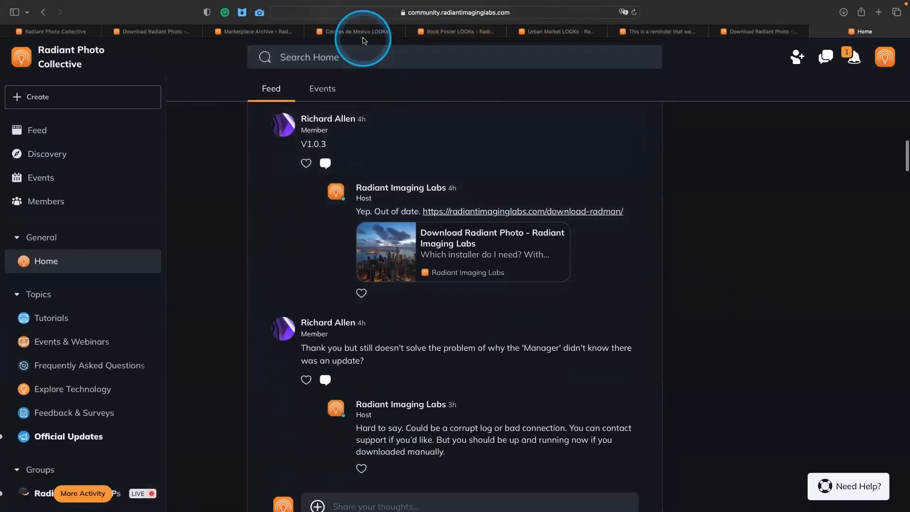
# - Switch to the already open Marketplace page and limit the catalogue to the Looks category
pyautogui.click(269, 30)
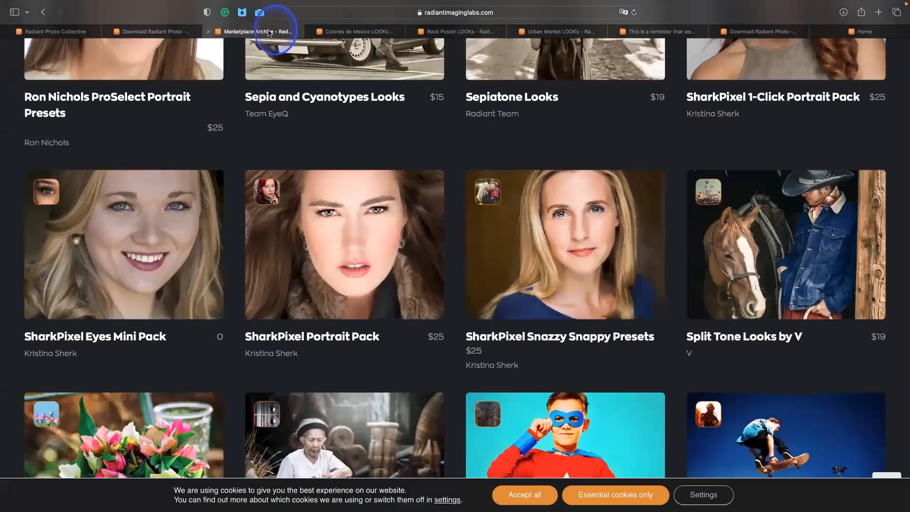
pyautogui.scroll(10, 418, 190)
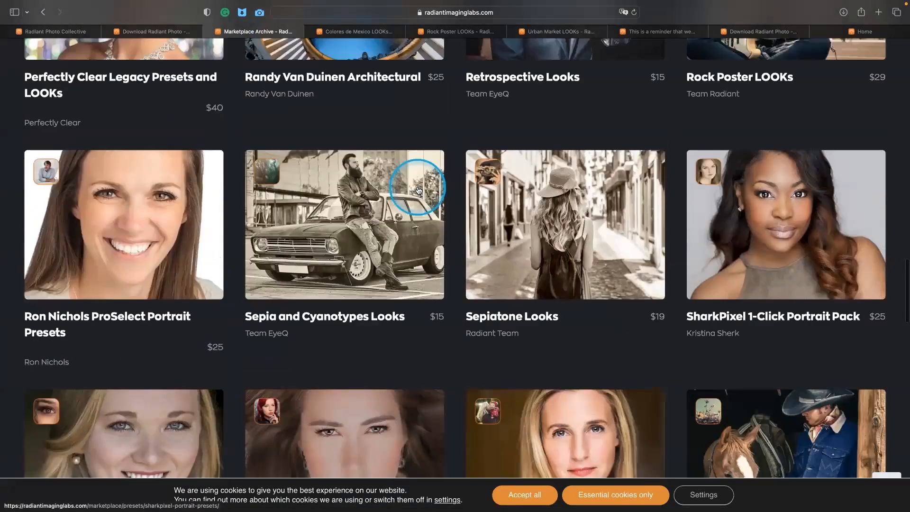
pyautogui.scroll(15, 419, 190)
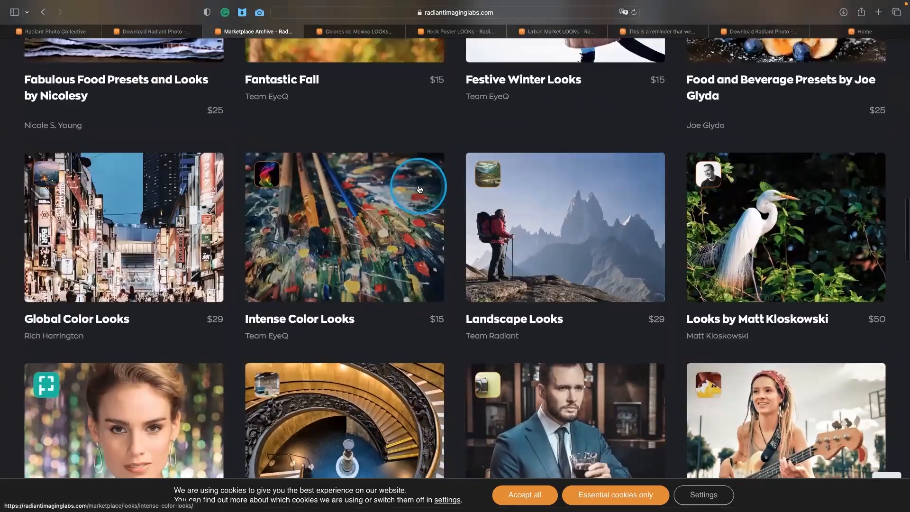
pyautogui.scroll(5, 418, 187)
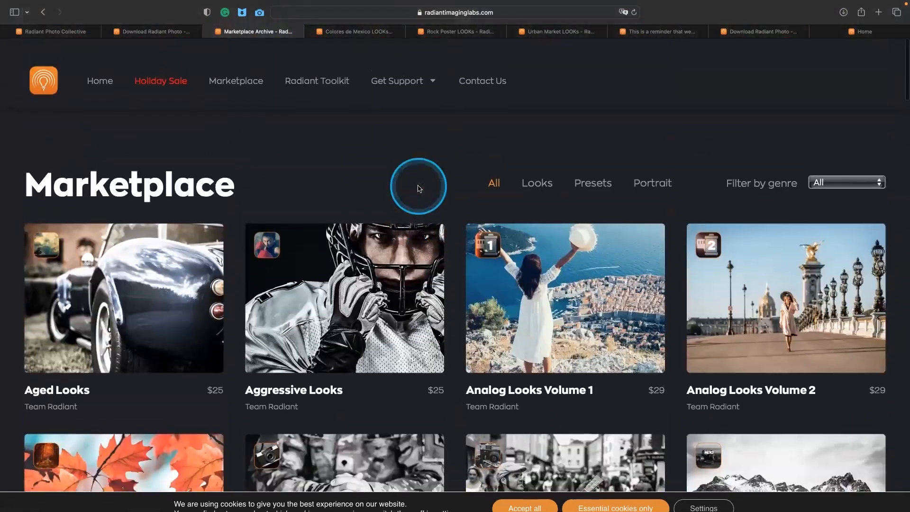
pyautogui.click(548, 175)
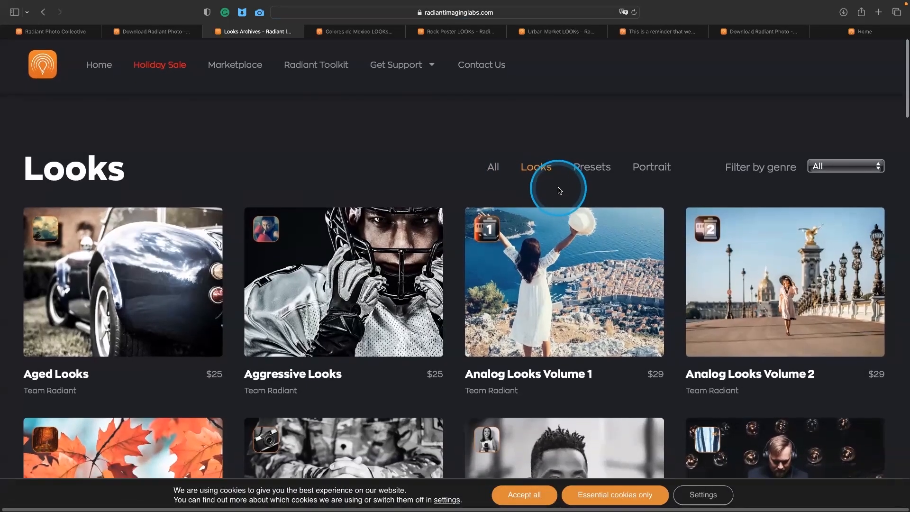
# - Browse the whole Looks catalogue, examining the available packs and their prices
pyautogui.scroll(-1, 560, 191)
pyautogui.scroll(-5, 560, 191)
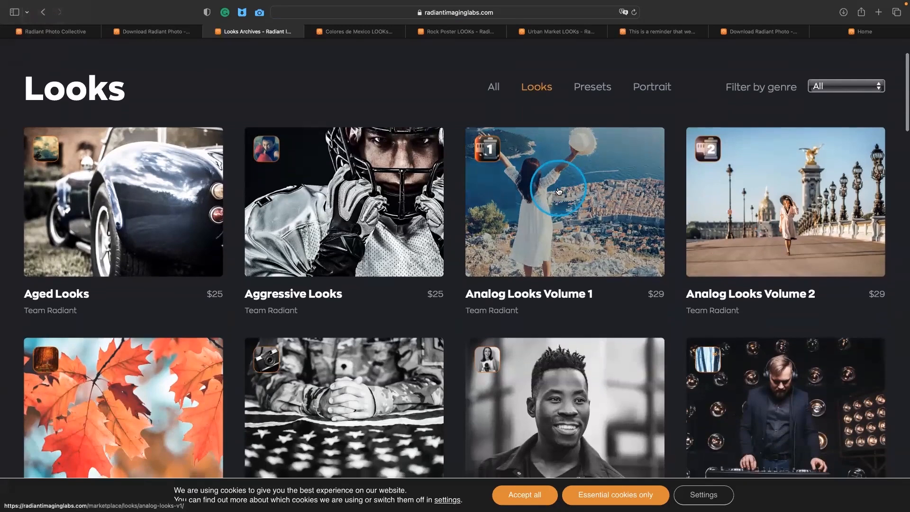
pyautogui.scroll(-3, 559, 190)
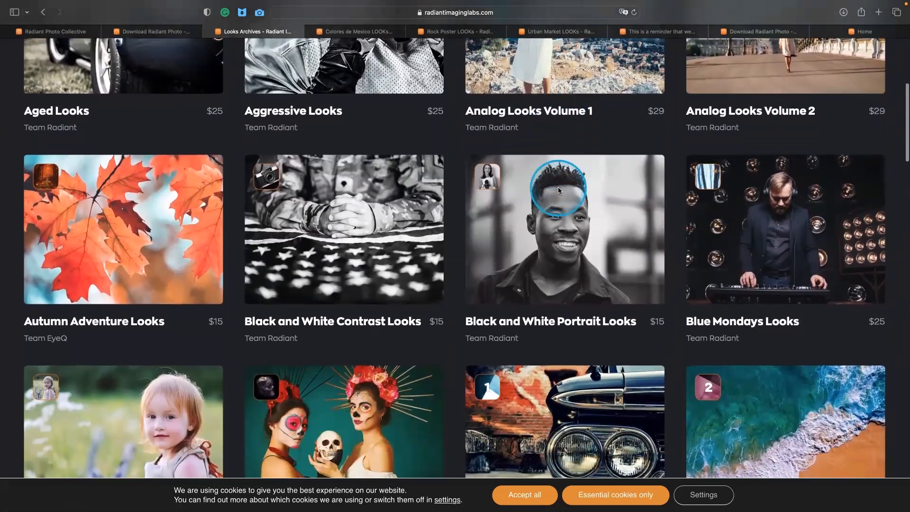
pyautogui.scroll(-5, 559, 190)
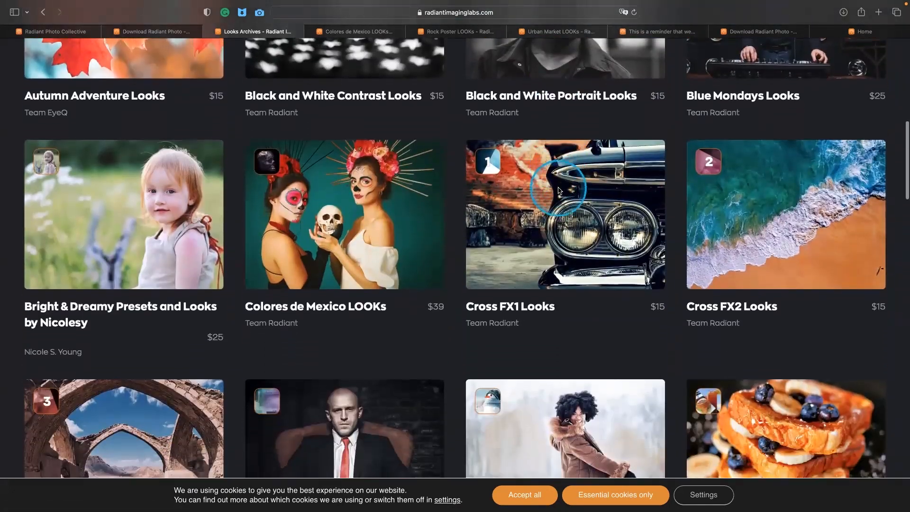
pyautogui.scroll(-3, 559, 191)
pyautogui.scroll(-1, 560, 190)
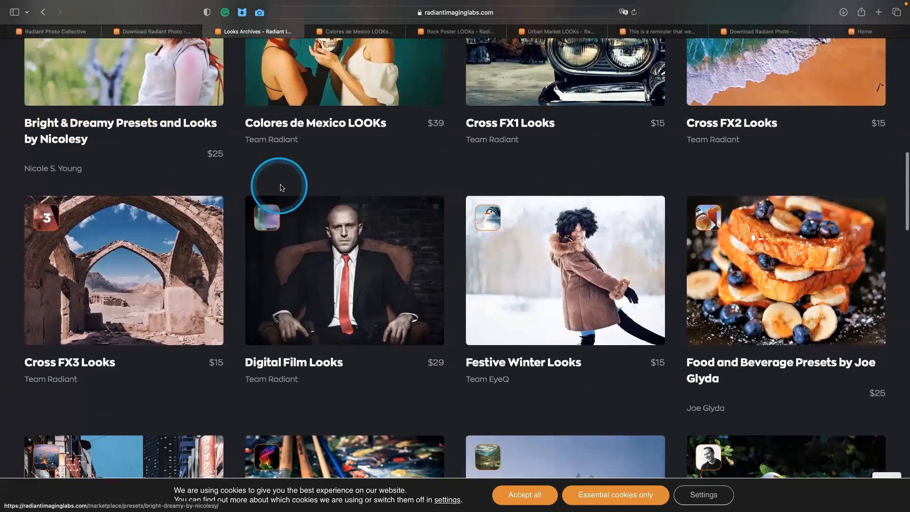
pyautogui.scroll(-2, 281, 185)
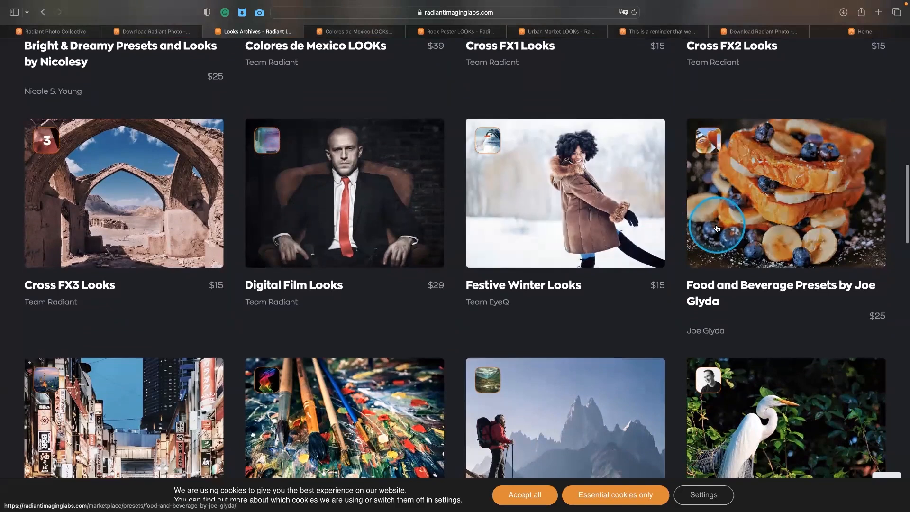
pyautogui.scroll(-5, 718, 230)
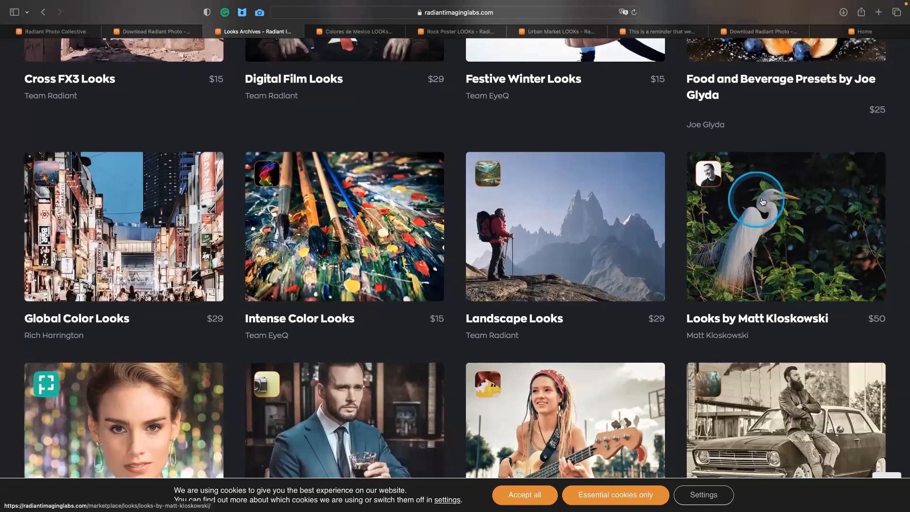
pyautogui.scroll(-5, 770, 258)
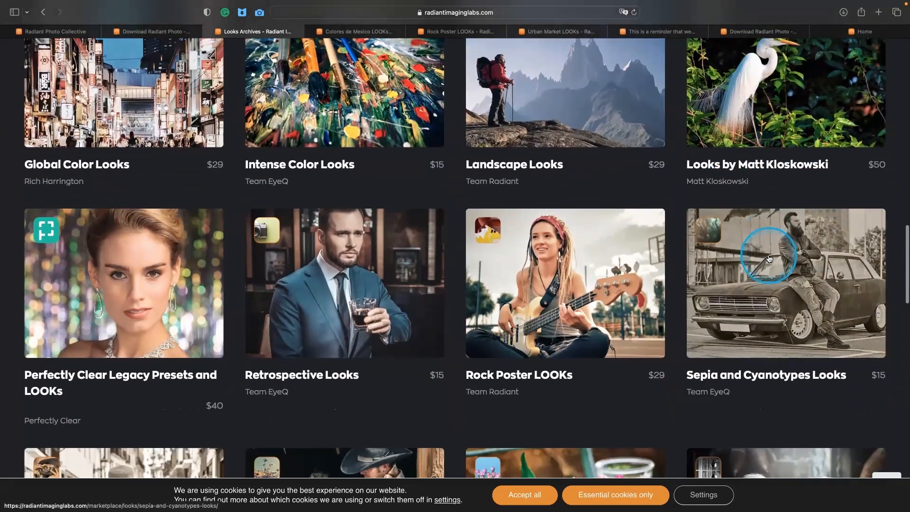
pyautogui.scroll(-8, 769, 257)
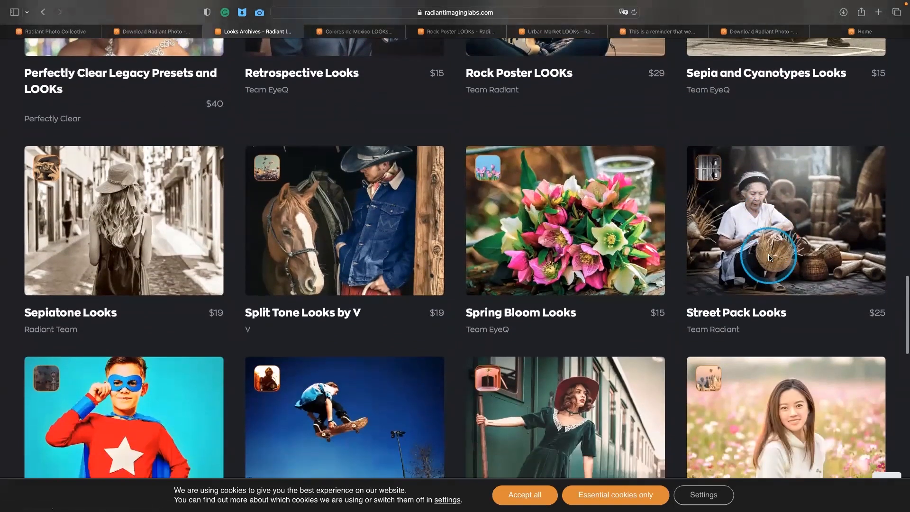
pyautogui.scroll(-6, 769, 258)
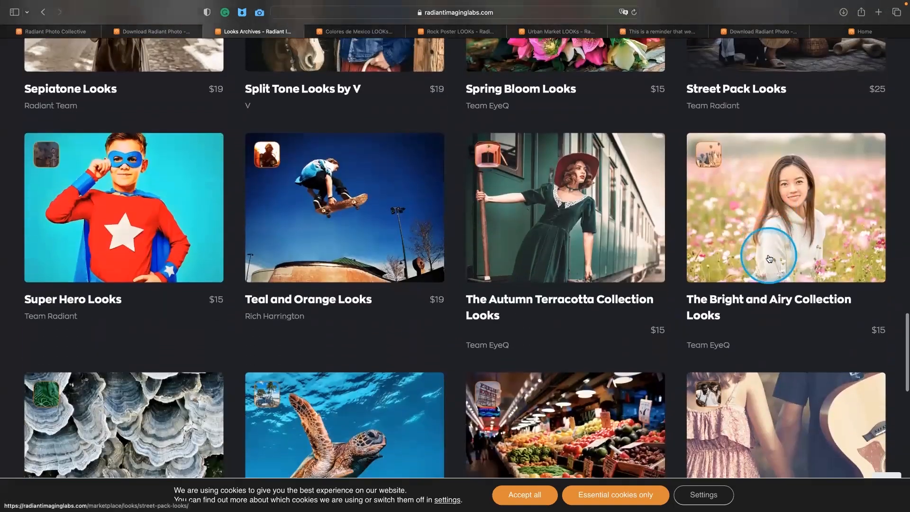
pyautogui.scroll(-2, 769, 256)
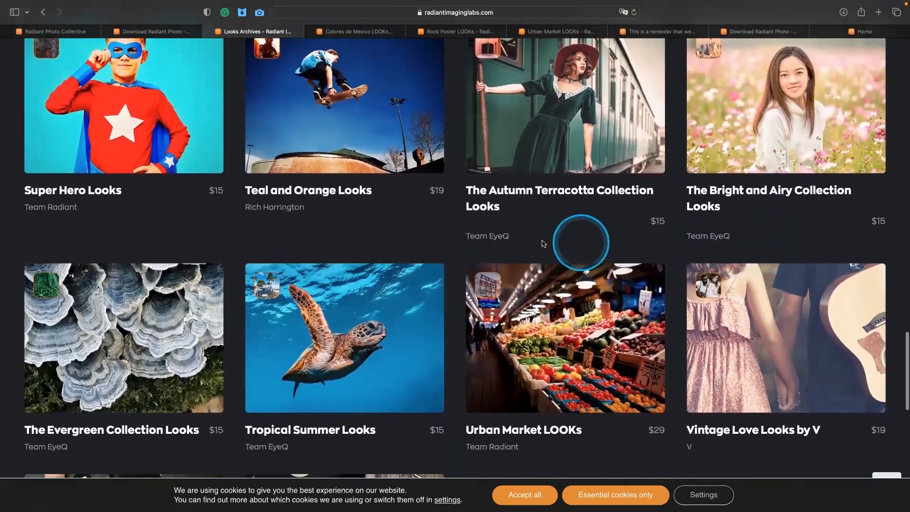
pyautogui.scroll(-3, 304, 246)
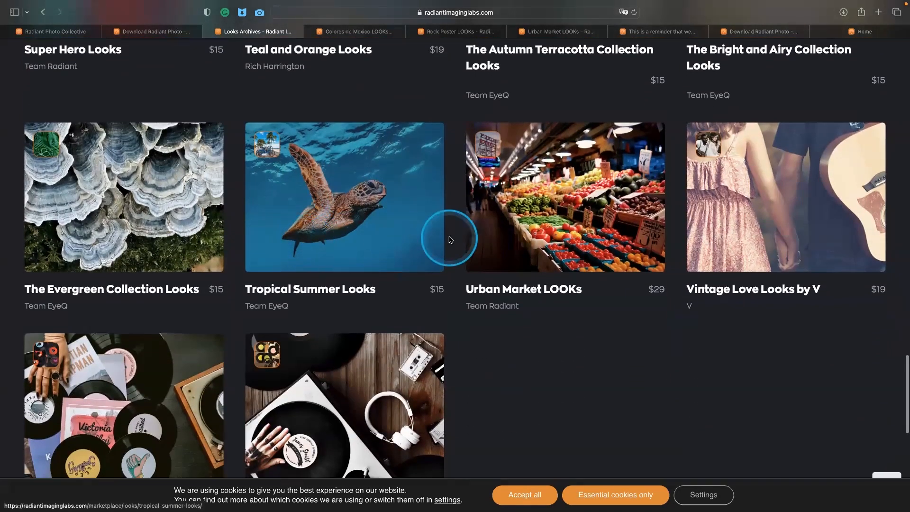
# - Close the Looks catalogue page and examine the Colores De Mexico LOOKs product page
pyautogui.press('super+w')
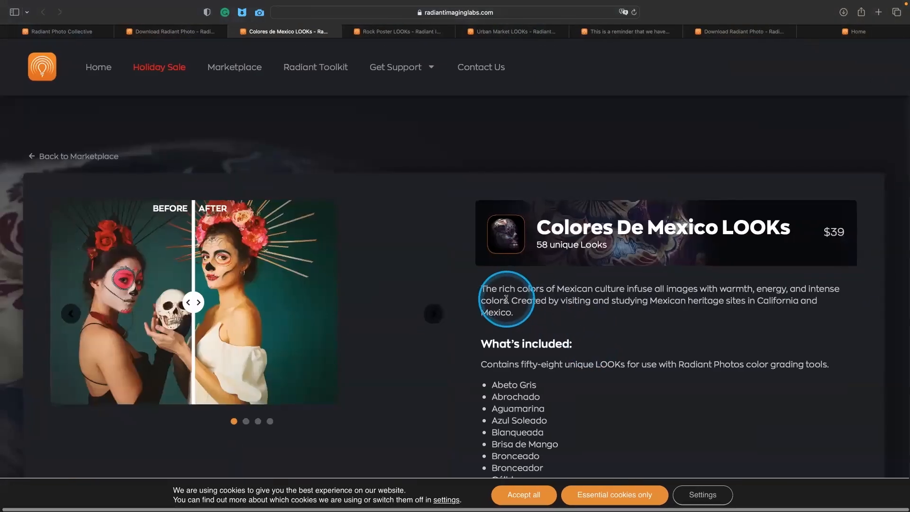
pyautogui.scroll(-1, 507, 296)
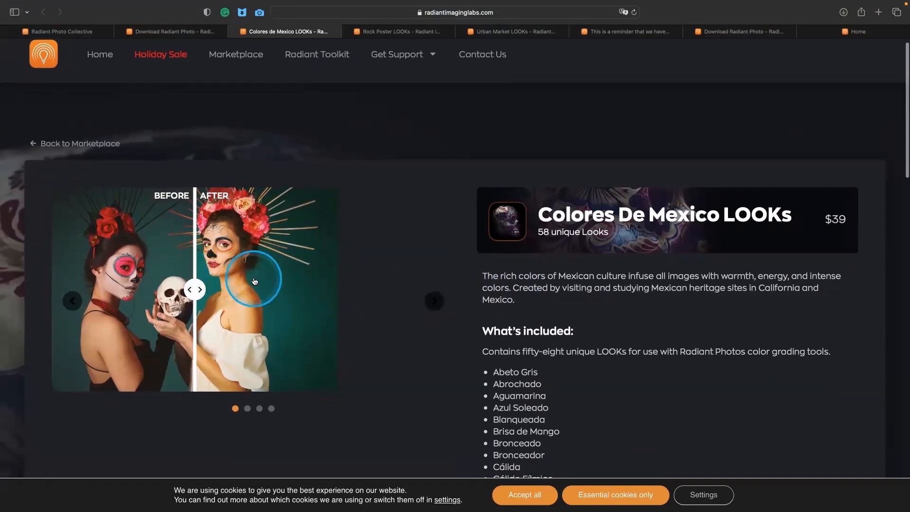
pyautogui.scroll(-4, 248, 283)
pyautogui.scroll(-2, 255, 281)
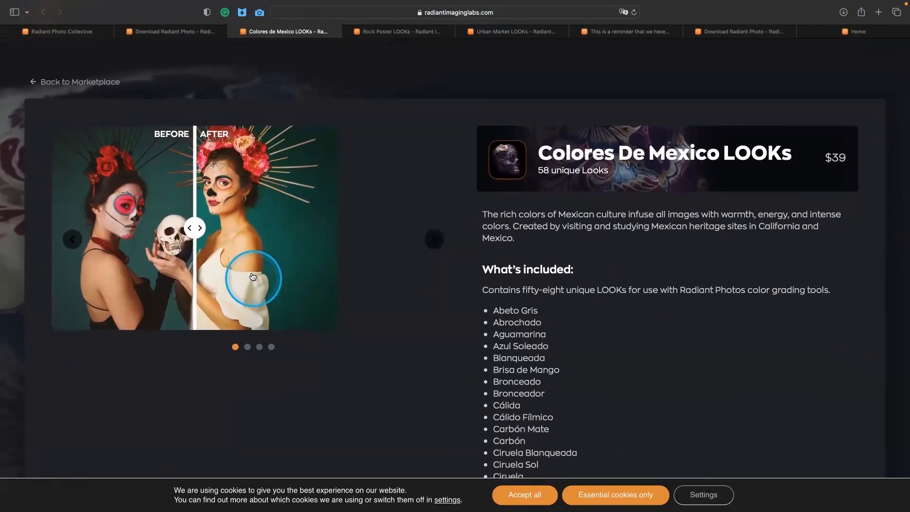
pyautogui.scroll(-1, 248, 313)
# - Go through the Colores De Mexico sample images, comparing before and after on the painted skulls and the flower-covered skull
pyautogui.click(247, 333)
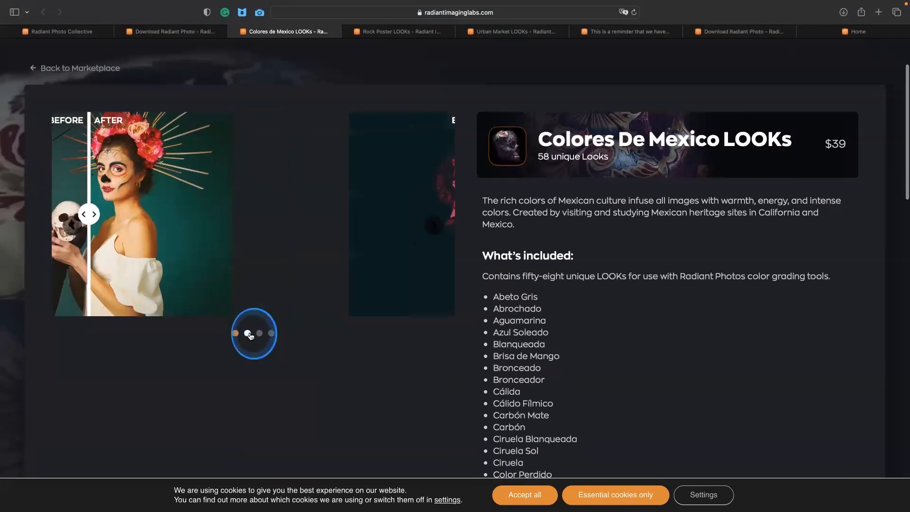
pyautogui.click(260, 334)
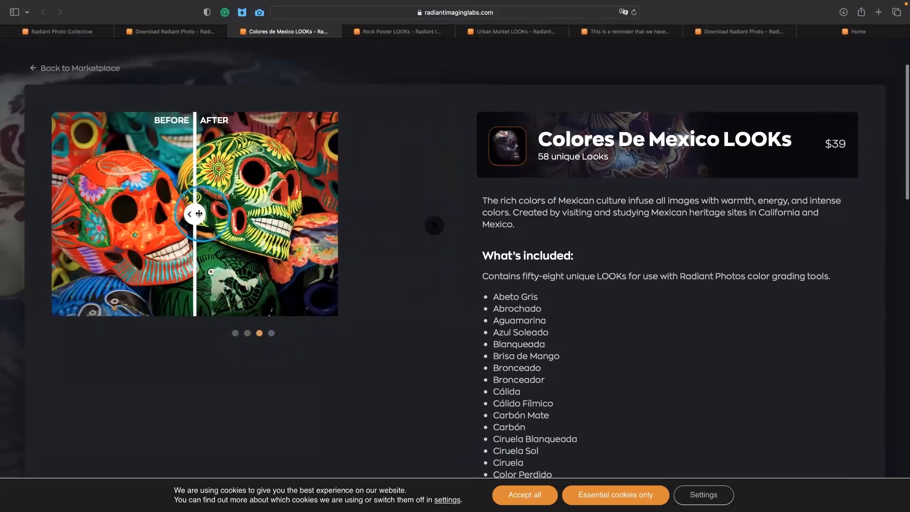
pyautogui.moveTo(195, 215); pyautogui.dragTo(126, 214)
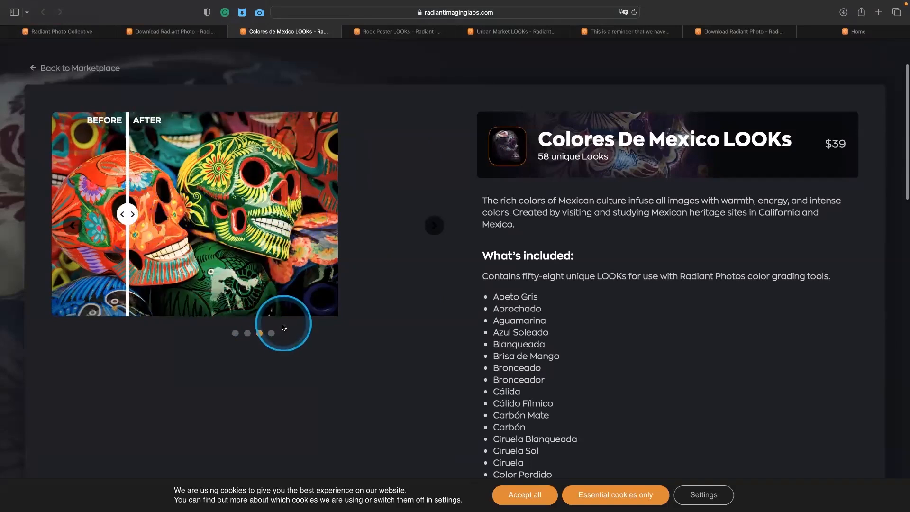
pyautogui.click(271, 333)
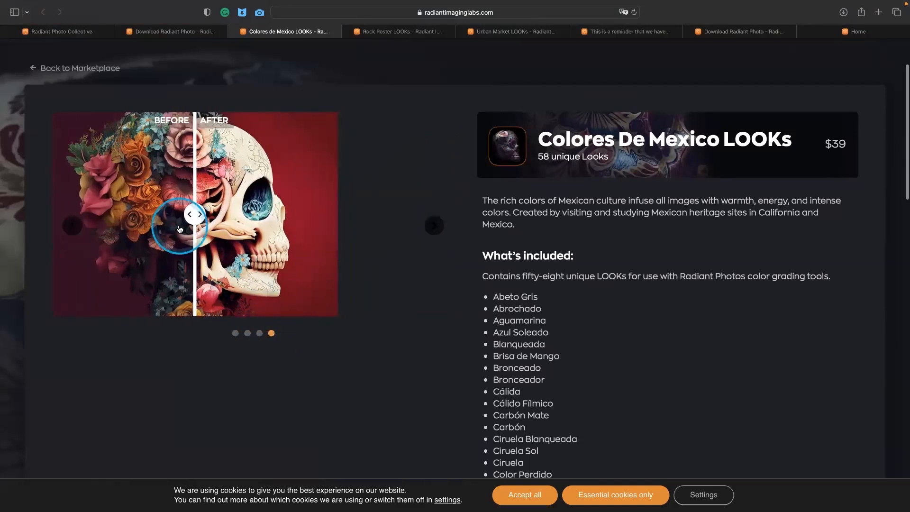
pyautogui.moveTo(195, 214); pyautogui.dragTo(382, 342)
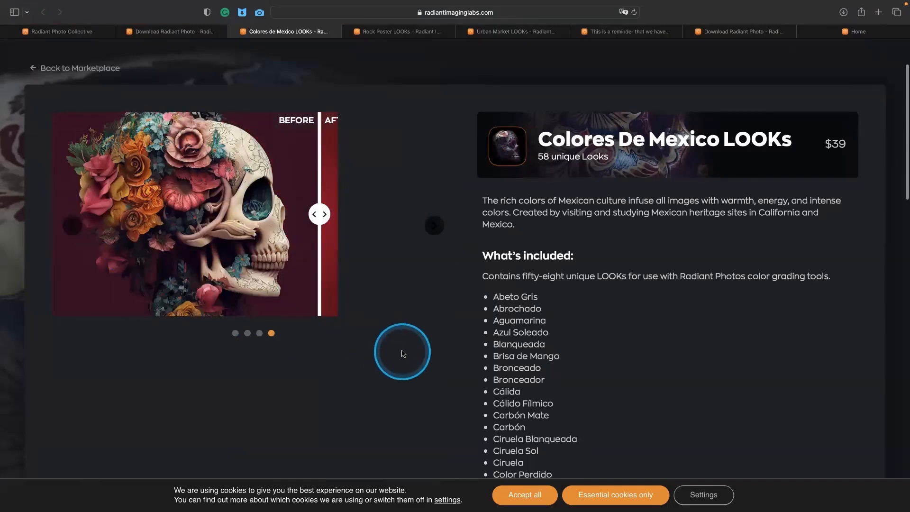
# - Close the Colores De Mexico page and compare before and after on the musician sample images of Rock Poster LOOKs
pyautogui.press('super+w')
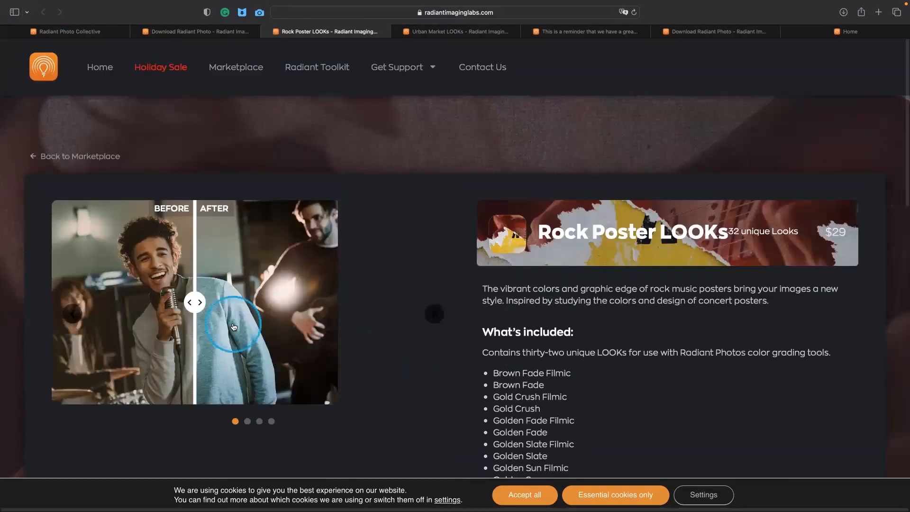
pyautogui.moveTo(197, 303); pyautogui.dragTo(99, 314)
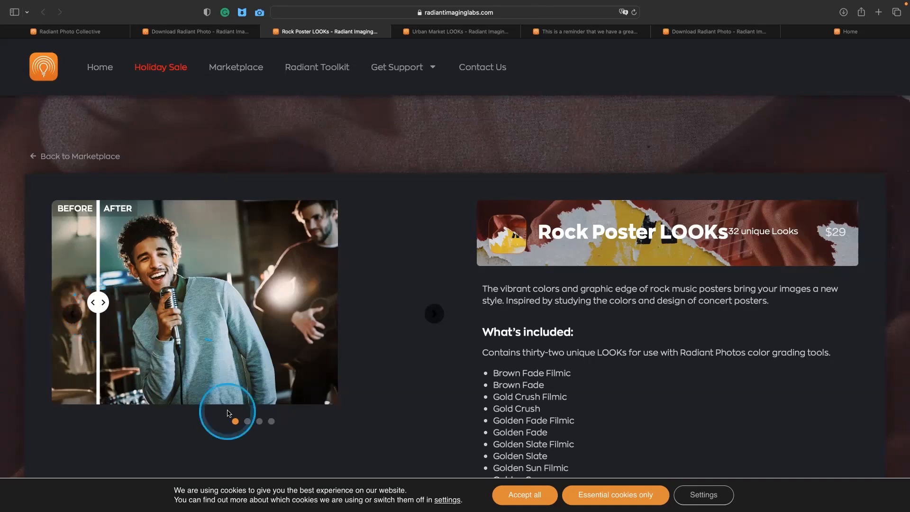
pyautogui.scroll(-1, 246, 420)
pyautogui.click(248, 406)
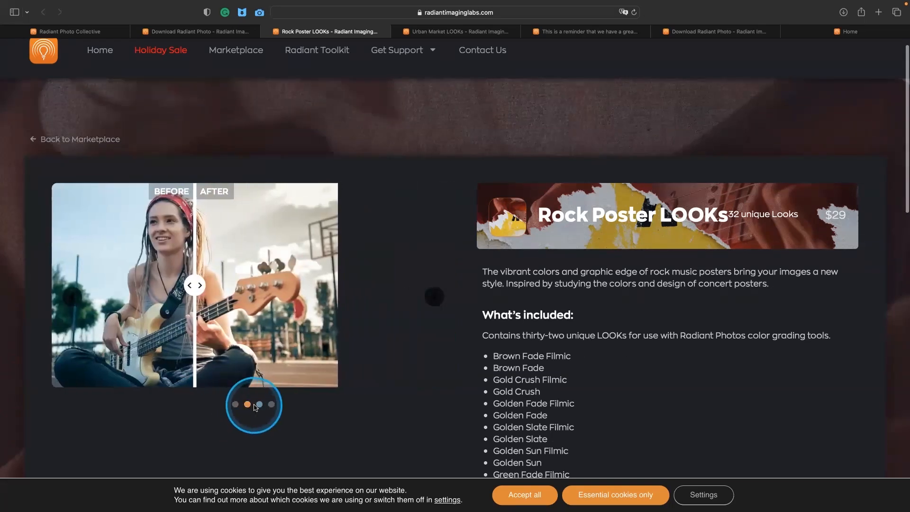
pyautogui.click(256, 406)
pyautogui.moveTo(195, 286); pyautogui.dragTo(245, 286)
pyautogui.moveTo(297, 296); pyautogui.dragTo(95, 297)
pyautogui.click(266, 405)
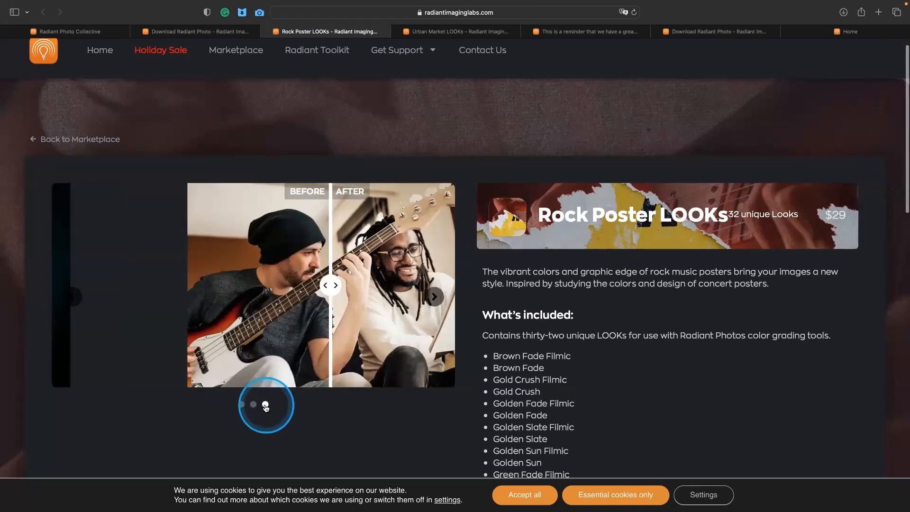
pyautogui.moveTo(201, 289); pyautogui.dragTo(67, 295)
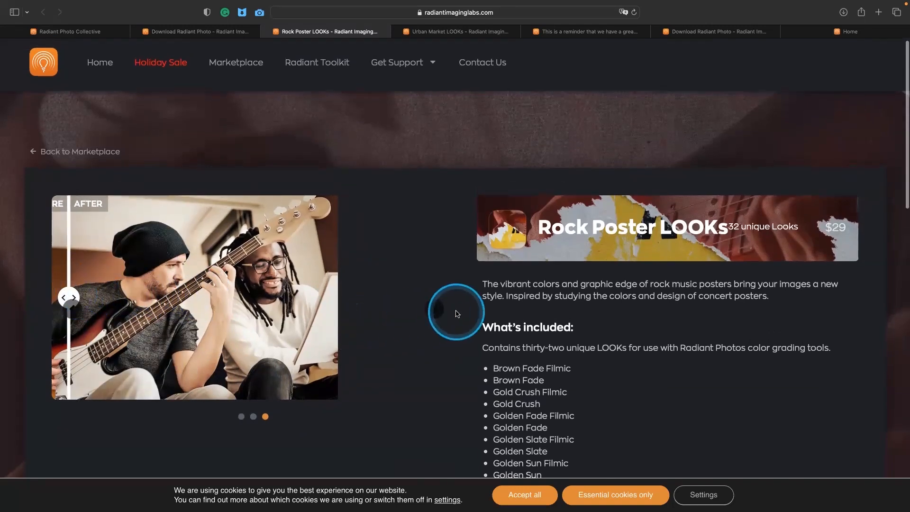
pyautogui.click(435, 312)
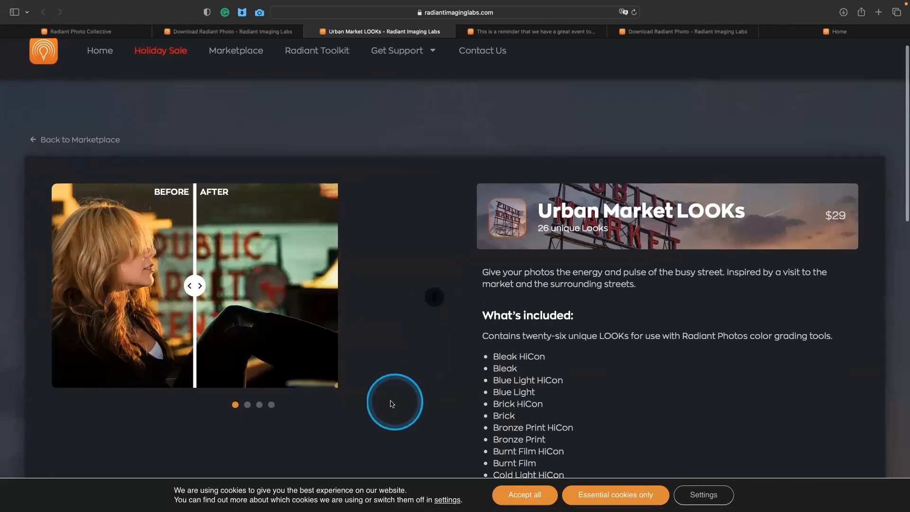
# - Go through the Urban Market LOOKs sample images, comparing before and after on the produce stall and the Fresh fish sign
pyautogui.click(248, 406)
pyautogui.click(248, 404)
pyautogui.scroll(1, 248, 404)
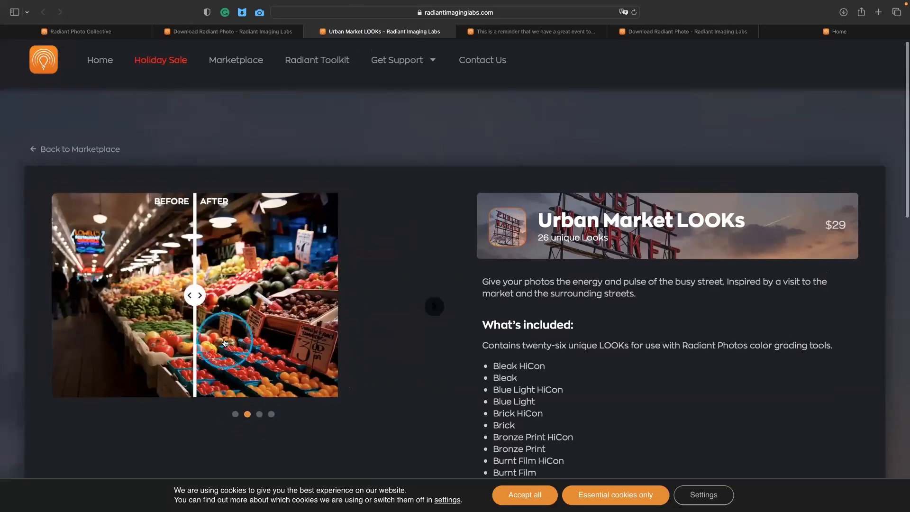
pyautogui.moveTo(195, 300); pyautogui.dragTo(268, 421)
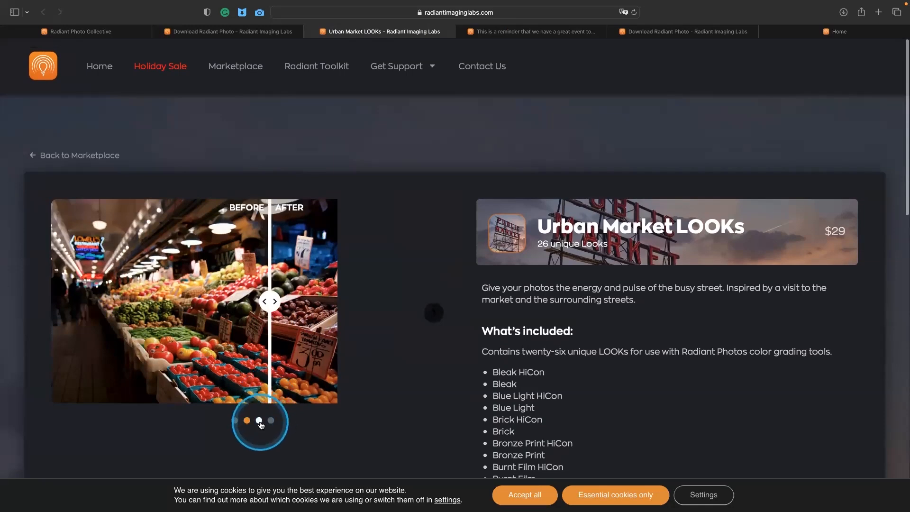
pyautogui.click(264, 420)
pyautogui.moveTo(213, 322); pyautogui.dragTo(62, 354)
pyautogui.scroll(-2, 134, 421)
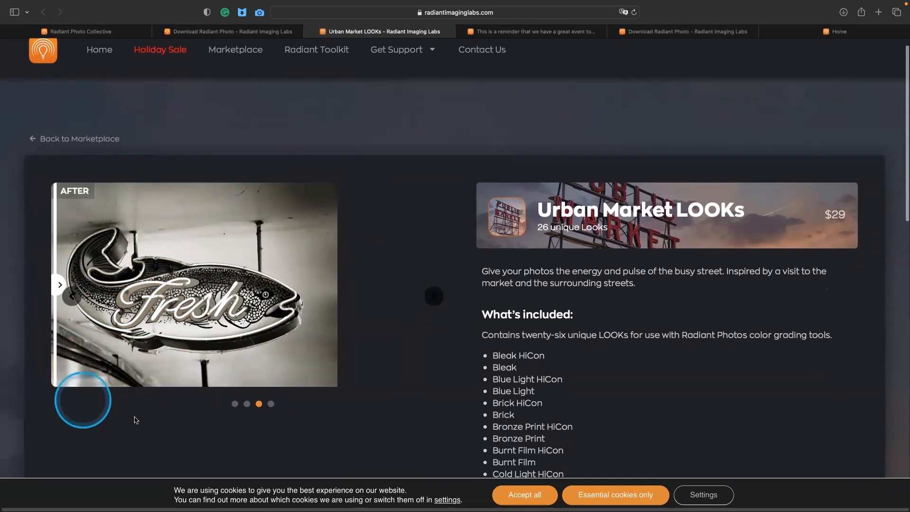
pyautogui.click(271, 396)
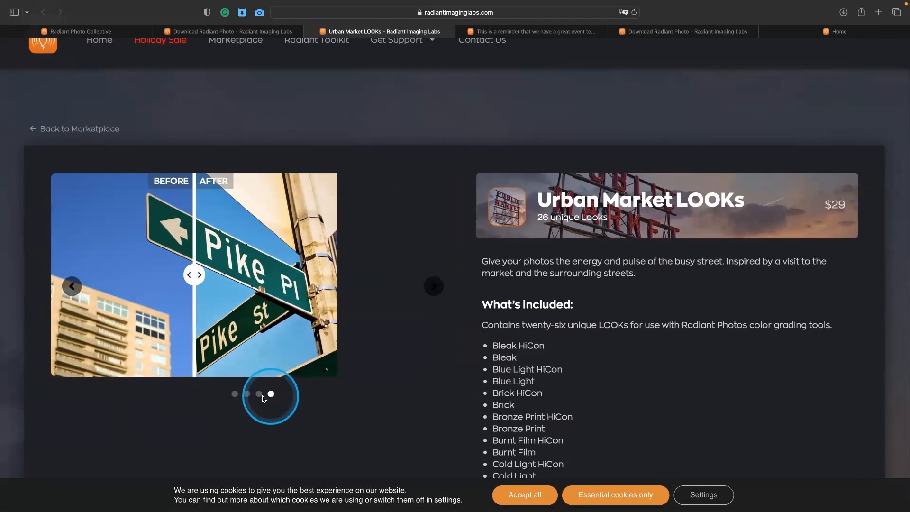
# - Examine the list of looks included in the Urban Market pack and close its product page
pyautogui.scroll(-3, 392, 412)
pyautogui.scroll(-5, 392, 412)
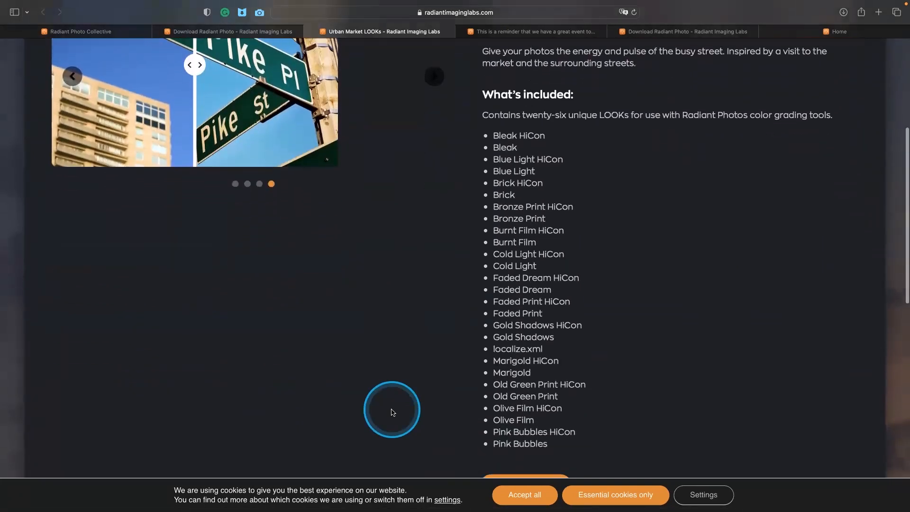
pyautogui.scroll(1, 388, 404)
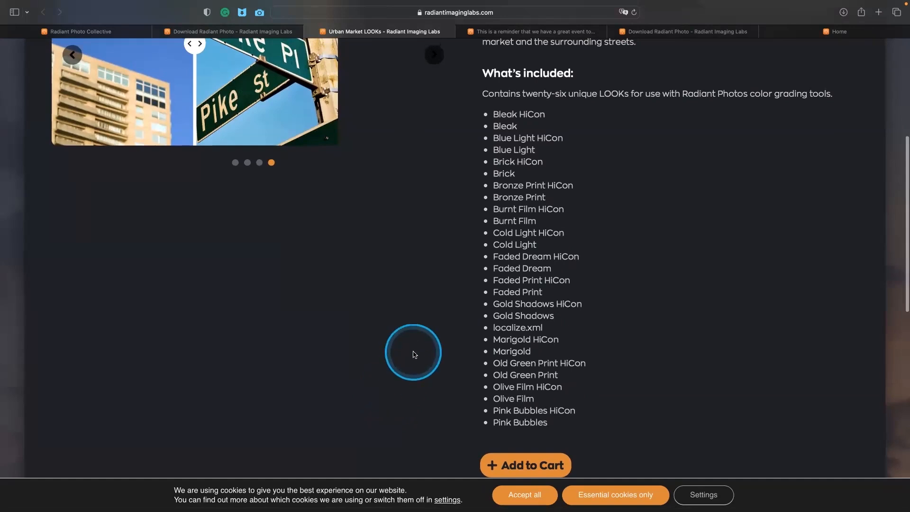
pyautogui.scroll(2, 403, 313)
pyautogui.scroll(1, 530, 232)
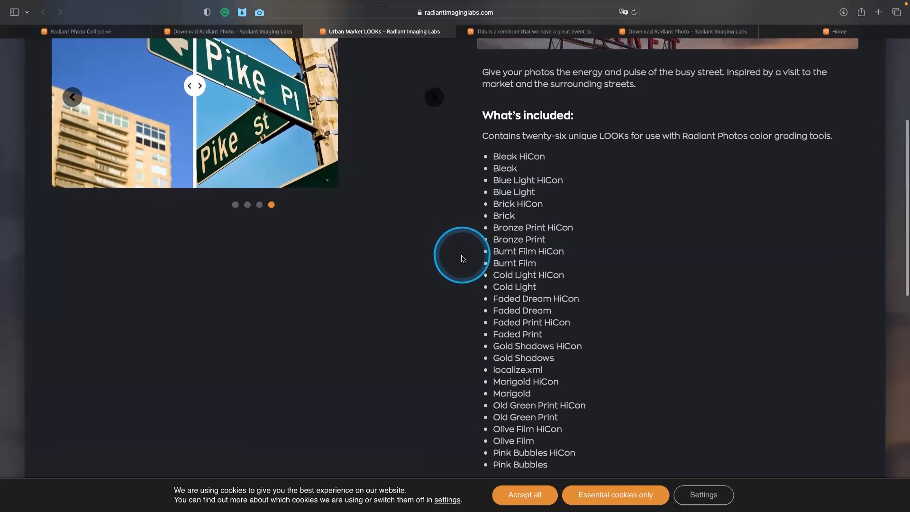
pyautogui.scroll(-1, 463, 258)
pyautogui.scroll(1, 463, 258)
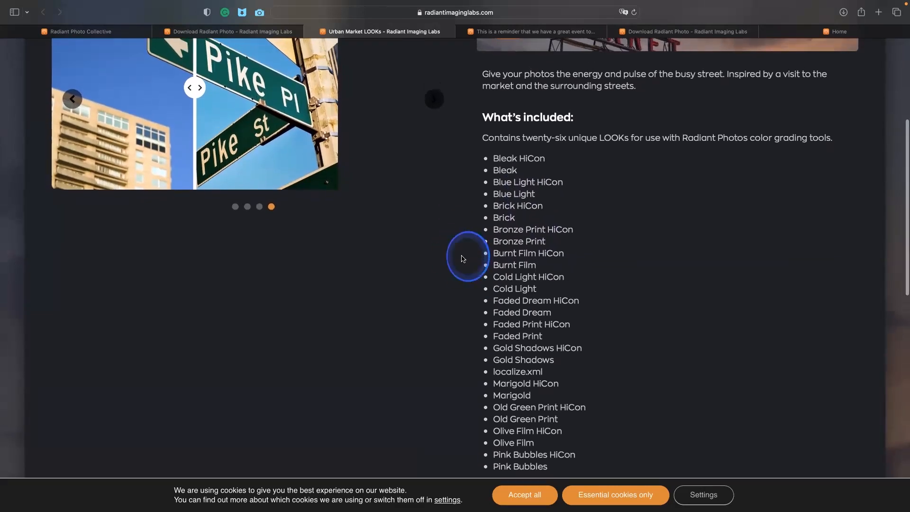
pyautogui.press('super+w')
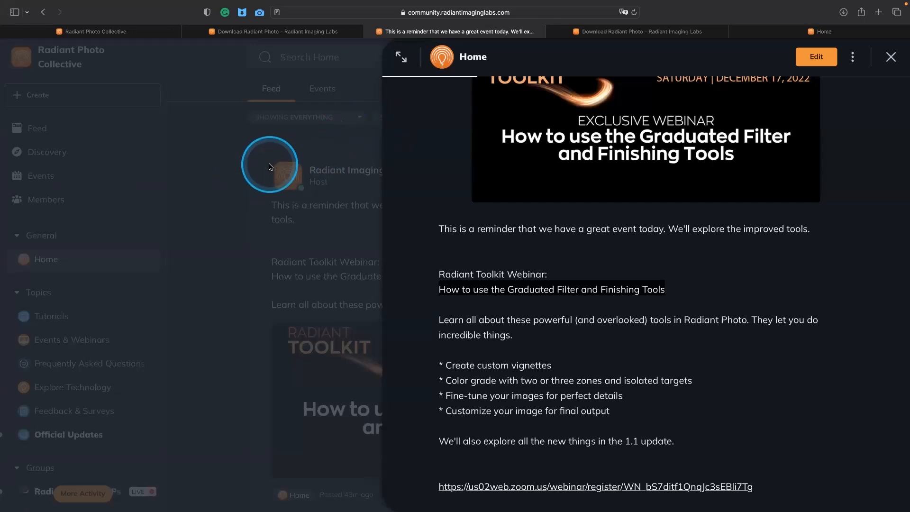
# - Switch to Radiant Photo to view the open portrait in Color Grade, and return to the browser
pyautogui.press('super+Tab')
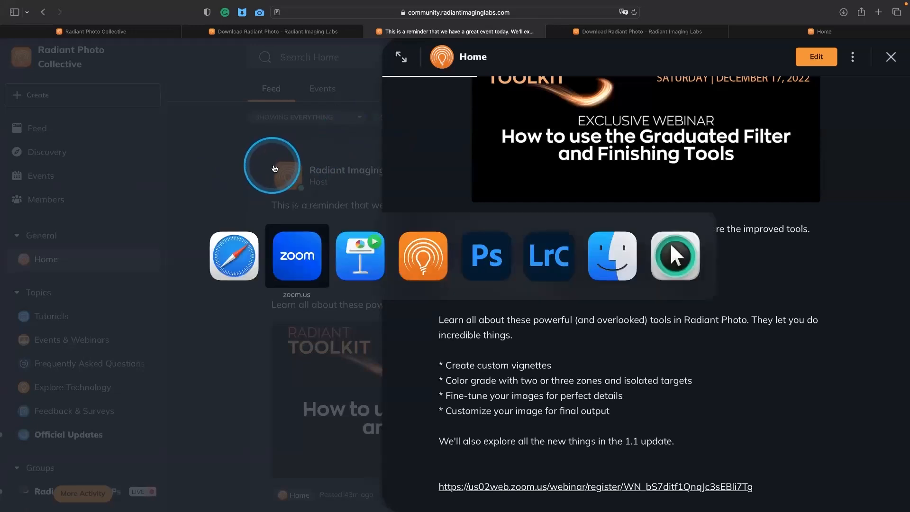
pyautogui.press('super+Tab')
pyautogui.press('super+Tab')
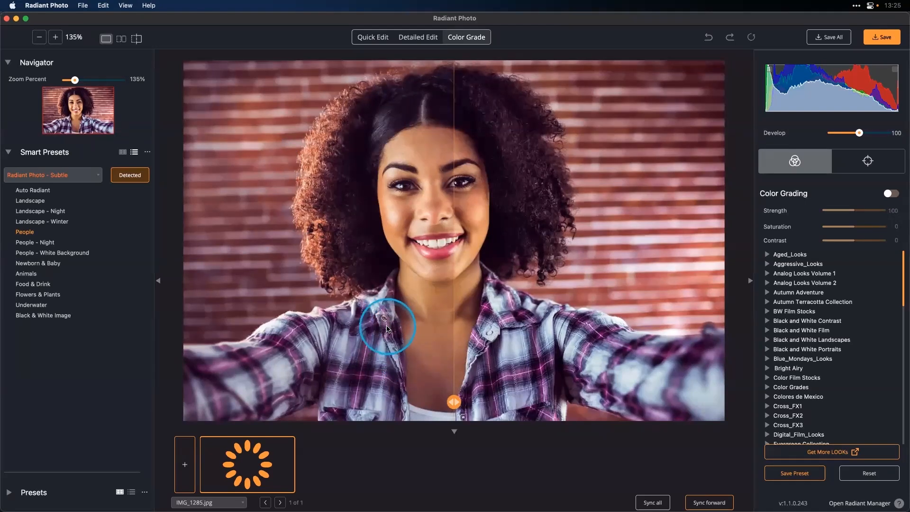
pyautogui.press('super+Tab')
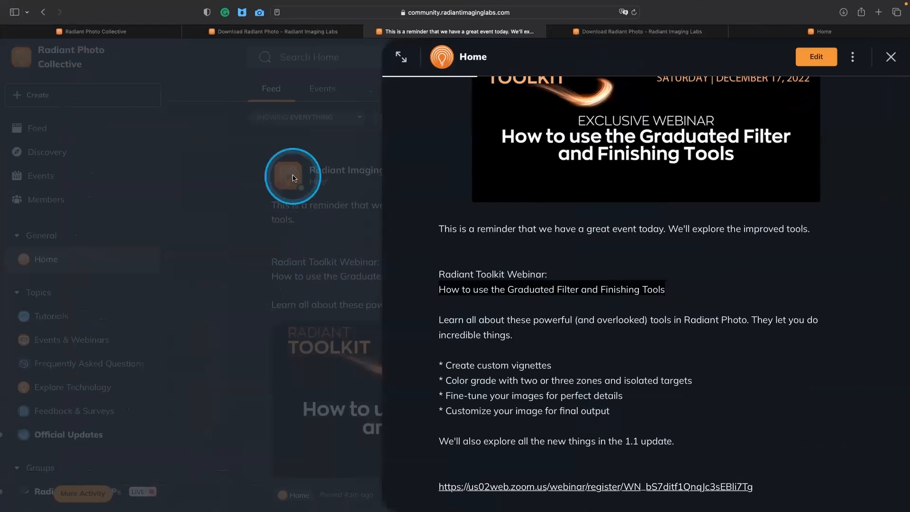
# - Open the Technical Questions group in the Radiant Photo Collective community and look through its posts and replies
pyautogui.click(156, 32)
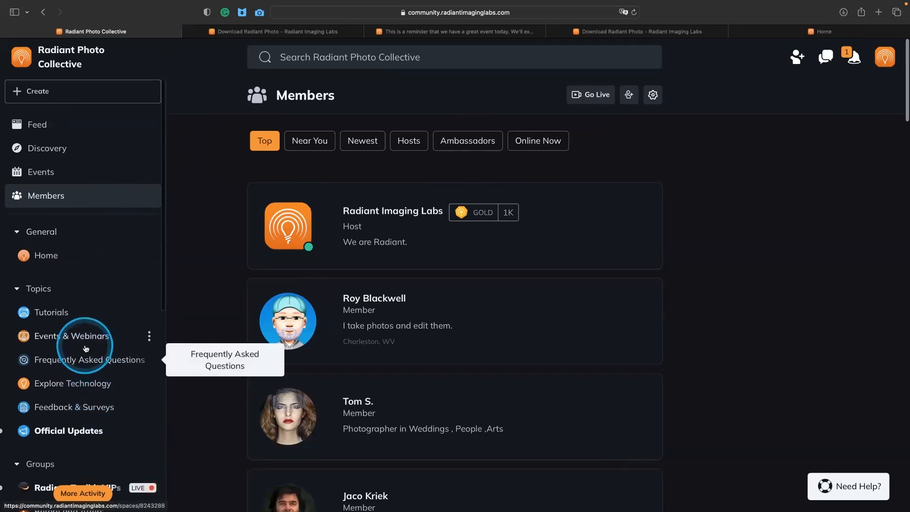
pyautogui.scroll(-5, 83, 350)
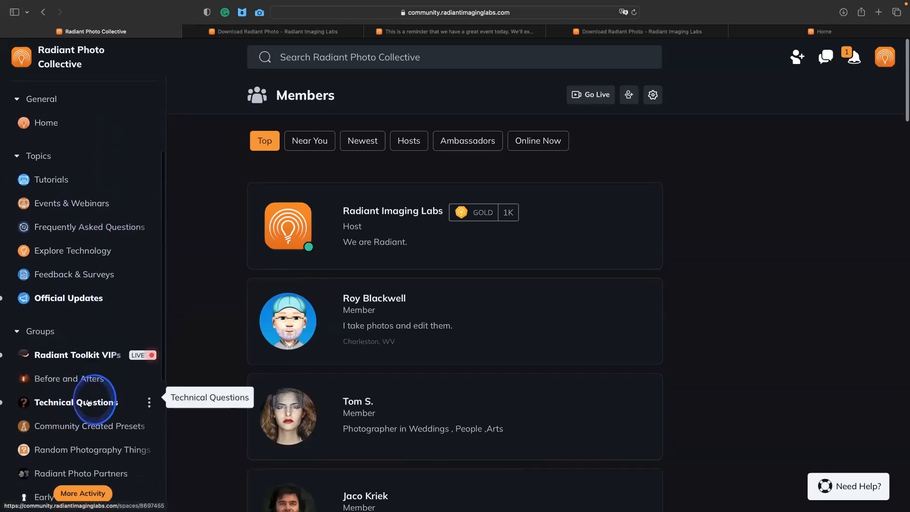
pyautogui.click(88, 403)
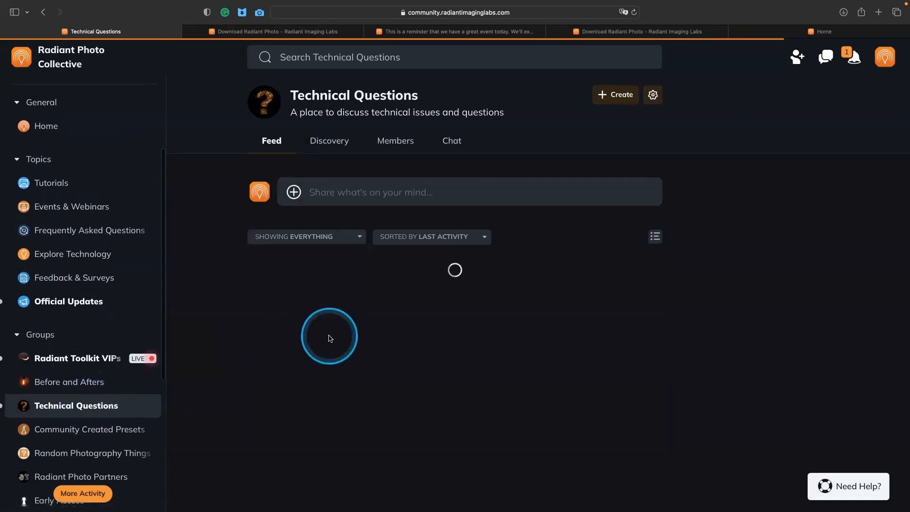
pyautogui.scroll(-10, 330, 339)
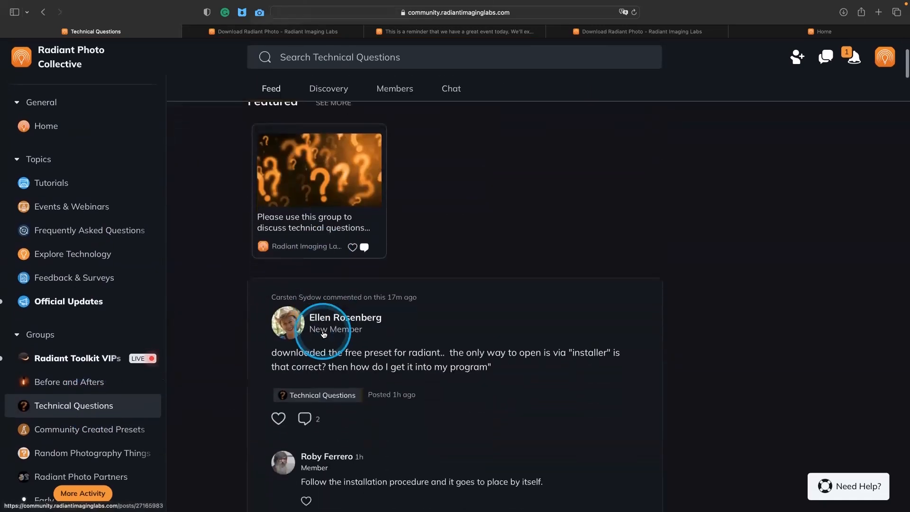
pyautogui.scroll(-15, 323, 335)
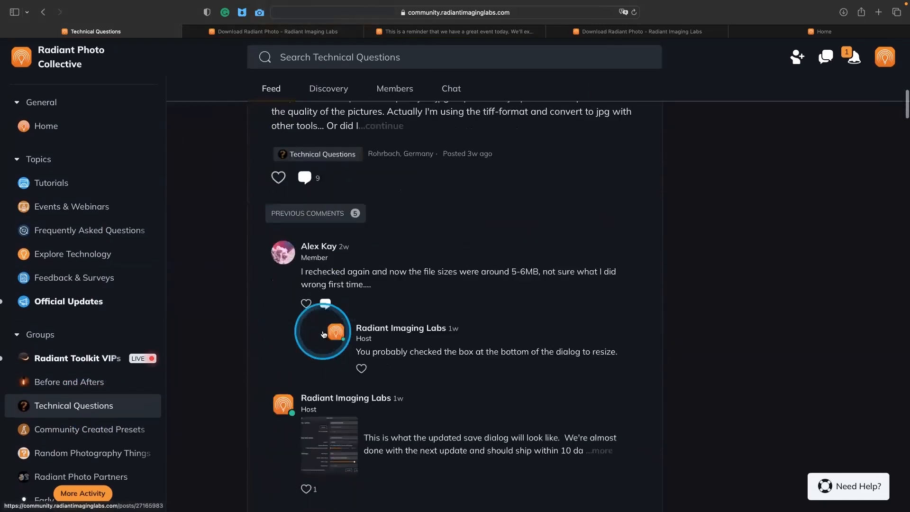
pyautogui.scroll(-15, 324, 335)
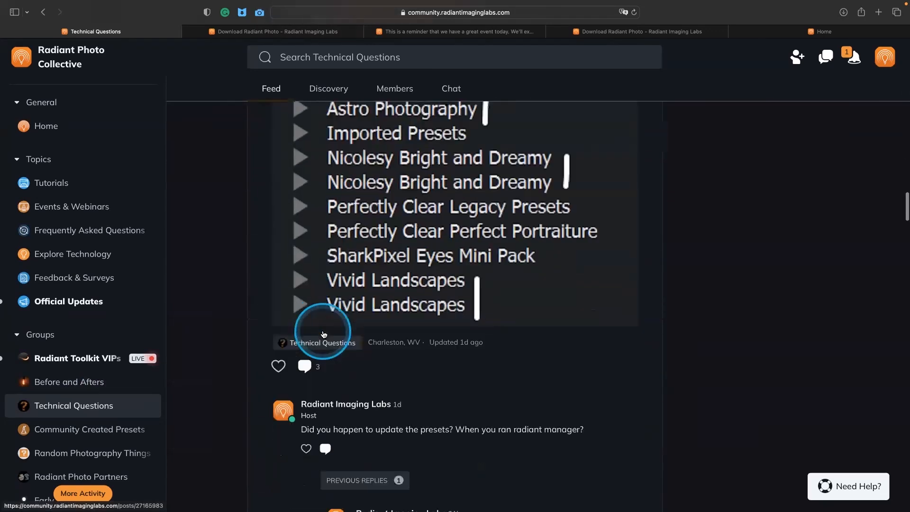
pyautogui.scroll(-8, 325, 332)
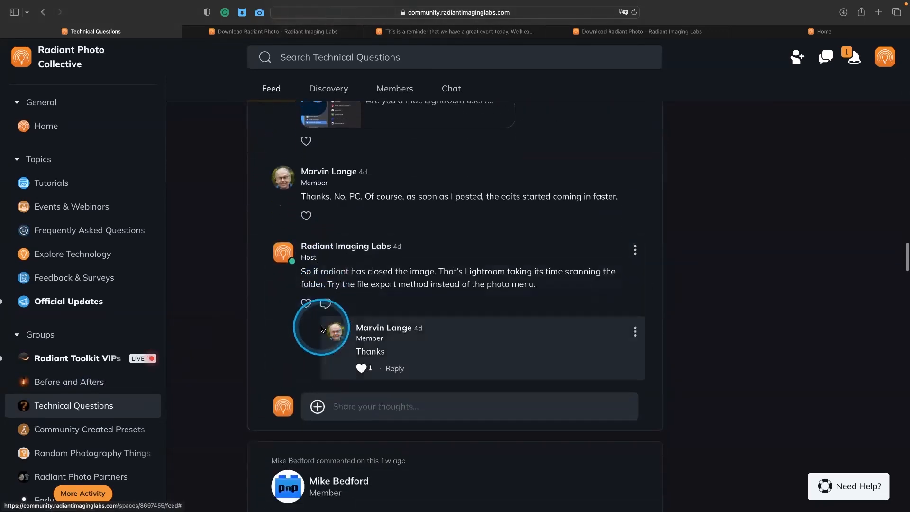
# - Open the linked tutorial "Getting Lightroom Plugin issues on macOS?" from the replies and read its Full Disk Access advice
pyautogui.scroll(3, 366, 305)
pyautogui.click(373, 240)
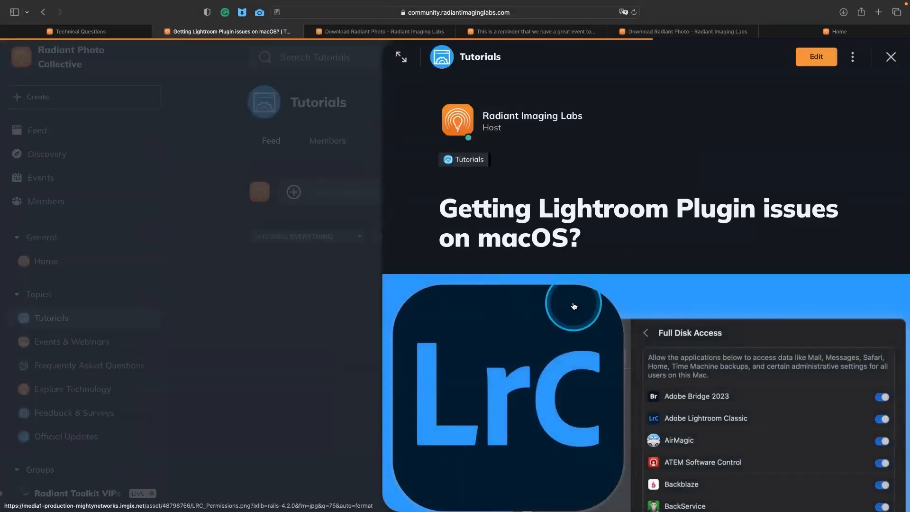
pyautogui.scroll(-1, 574, 305)
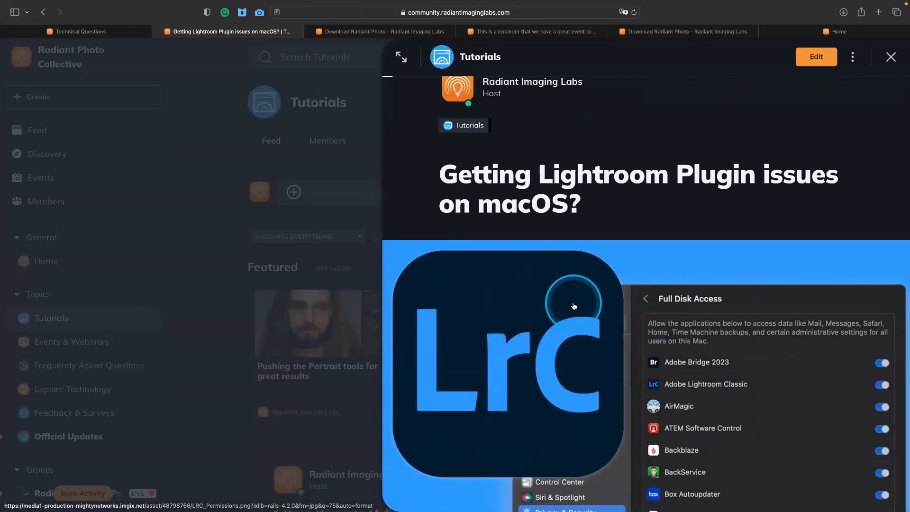
pyautogui.scroll(-1, 702, 382)
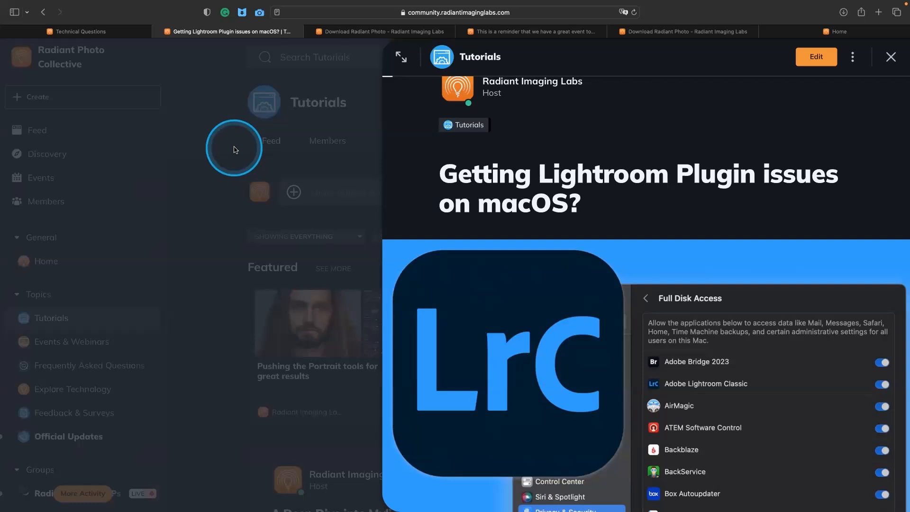
pyautogui.scroll(-3, 497, 216)
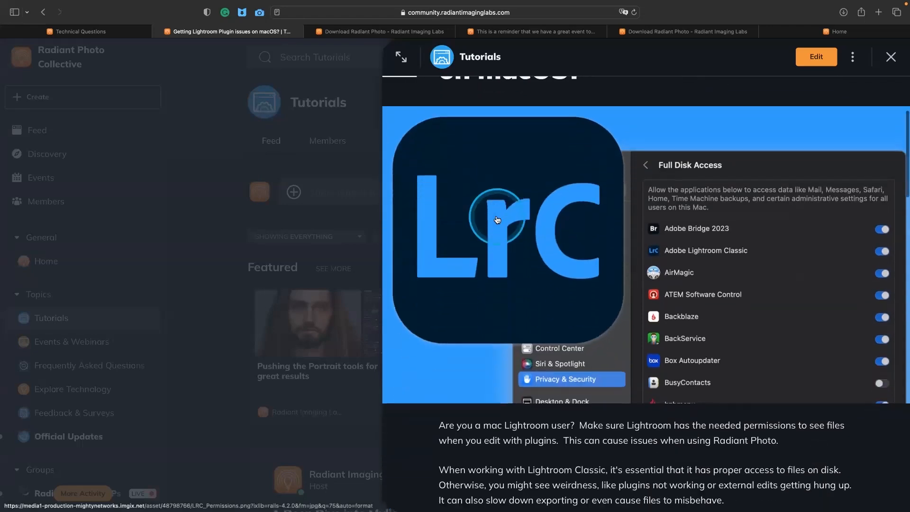
pyautogui.scroll(-1, 497, 219)
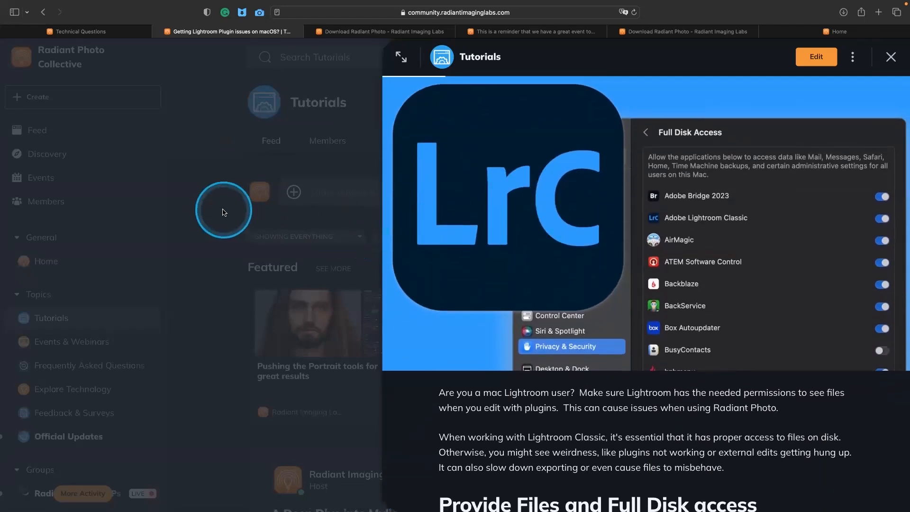
# - Switch to Radiant Photo and browse for images to open in "_DO NOT POST THESE ITEMS ENCLOSED" within the Desktop's Radiant_Grading_Press folder
pyautogui.press('super+Tab')
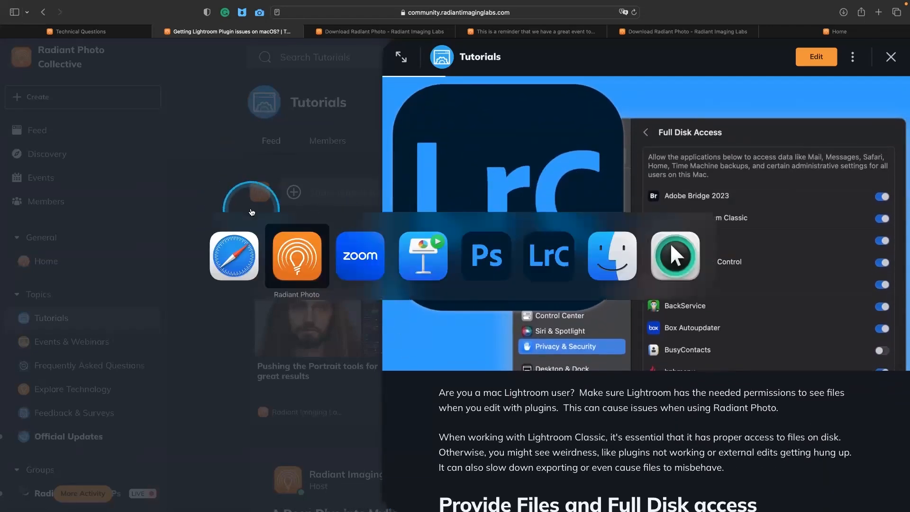
pyautogui.click(322, 262)
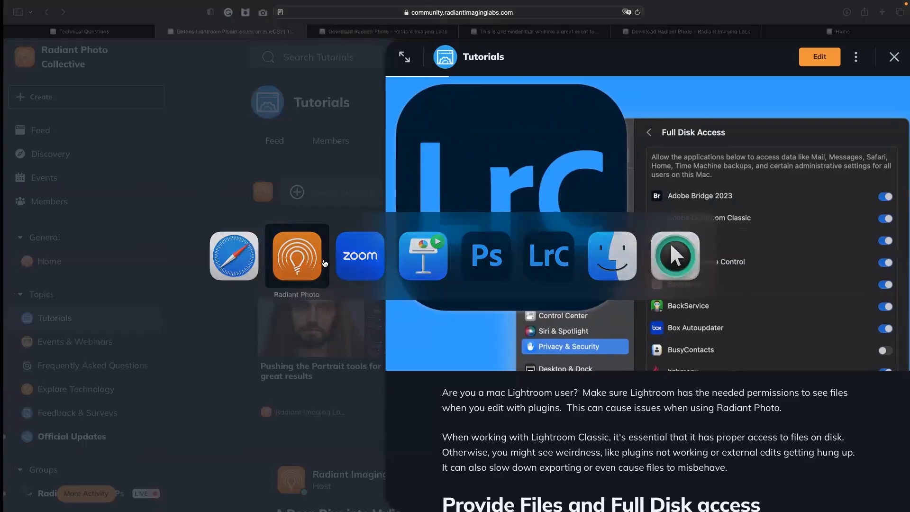
pyautogui.press('super+o')
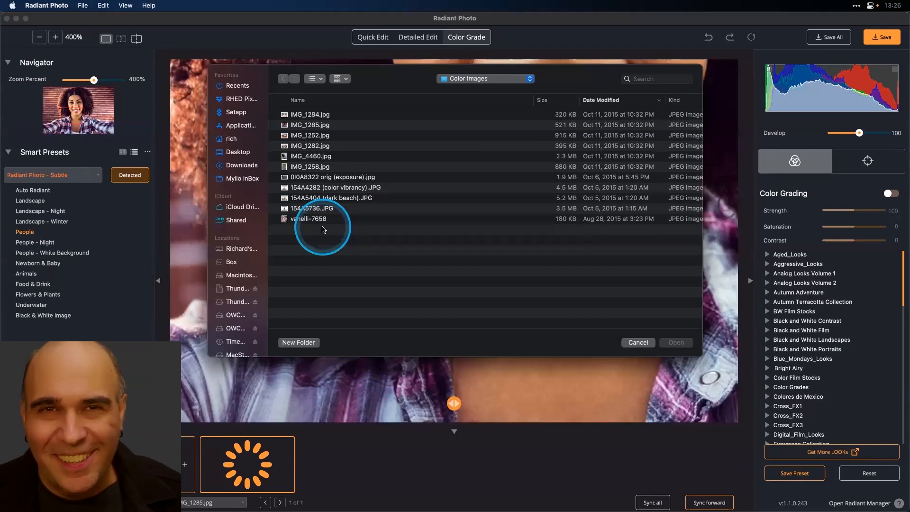
pyautogui.press('shift+super+d')
pyautogui.scroll(-7, 381, 197)
pyautogui.scroll(1, 360, 180)
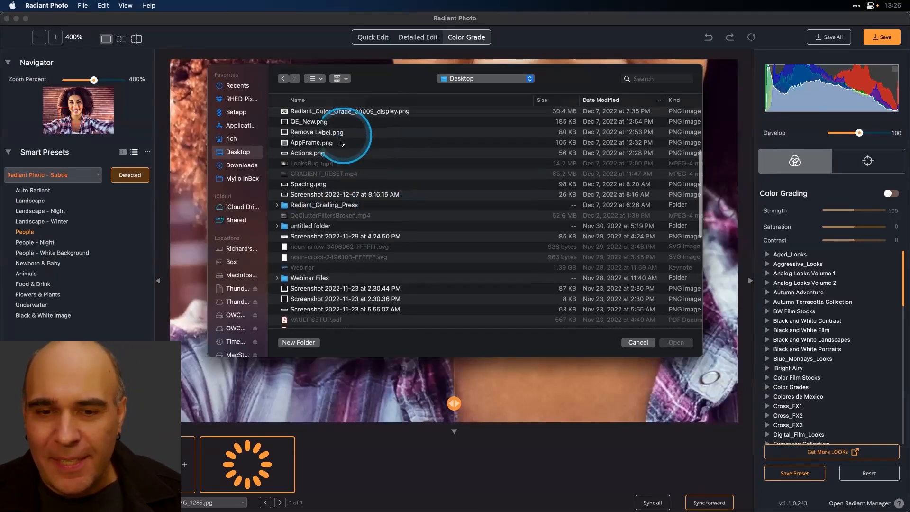
pyautogui.click(333, 209)
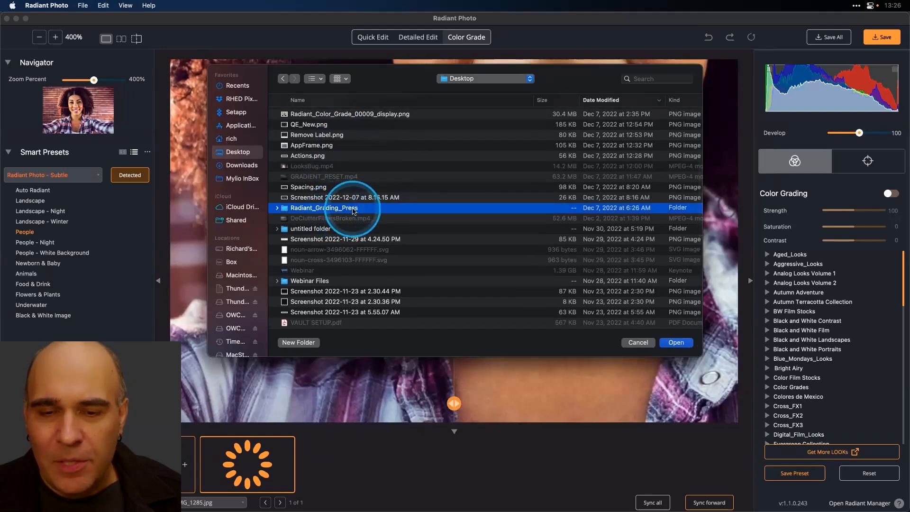
pyautogui.doubleClick(355, 211)
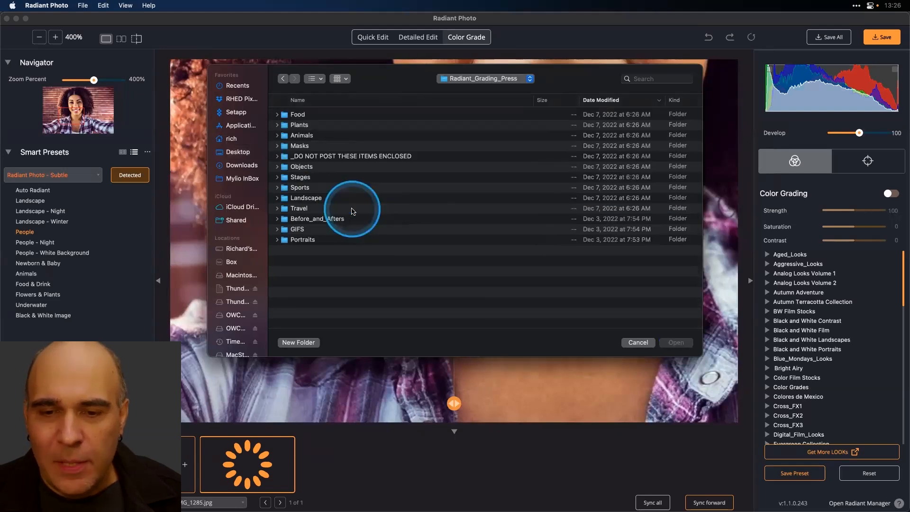
pyautogui.doubleClick(384, 154)
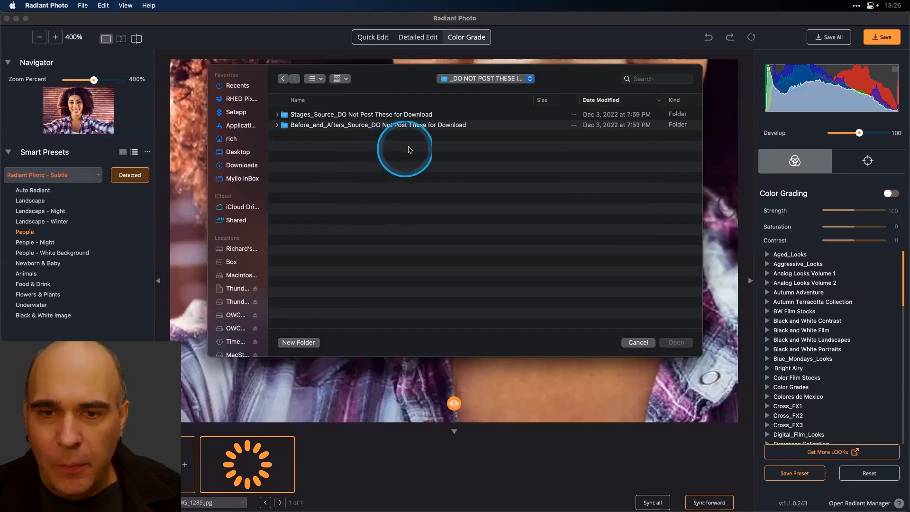
# - Look through the Stages_Source folder and the Hi_Res folder inside Before_and_Afters_Source for demo images, and return to their parent folder
pyautogui.doubleClick(387, 115)
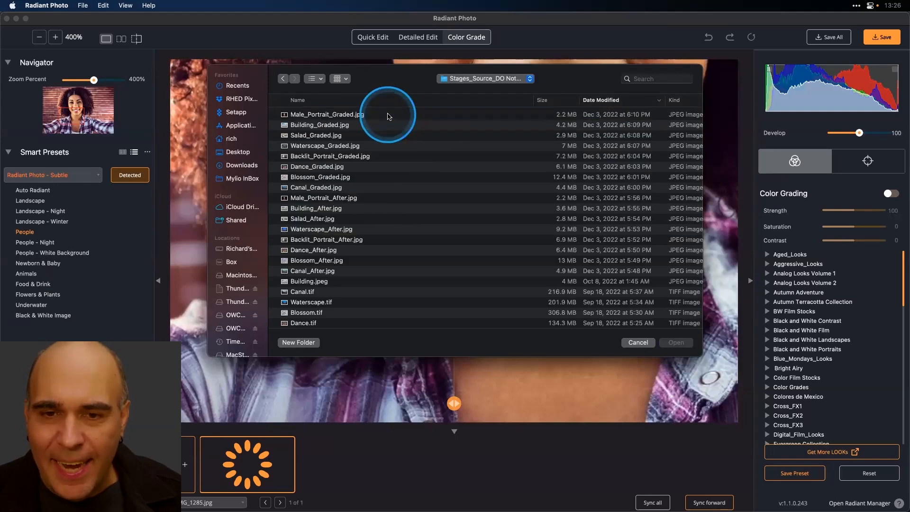
pyautogui.scroll(-3, 388, 117)
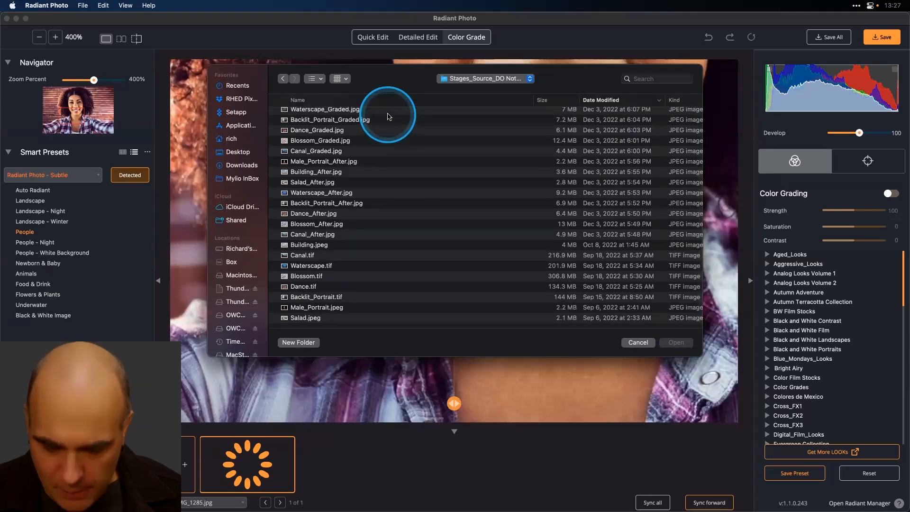
pyautogui.press('super+Up')
pyautogui.press('Down')
pyautogui.press('Down')
pyautogui.press('super+Down')
pyautogui.press('Down')
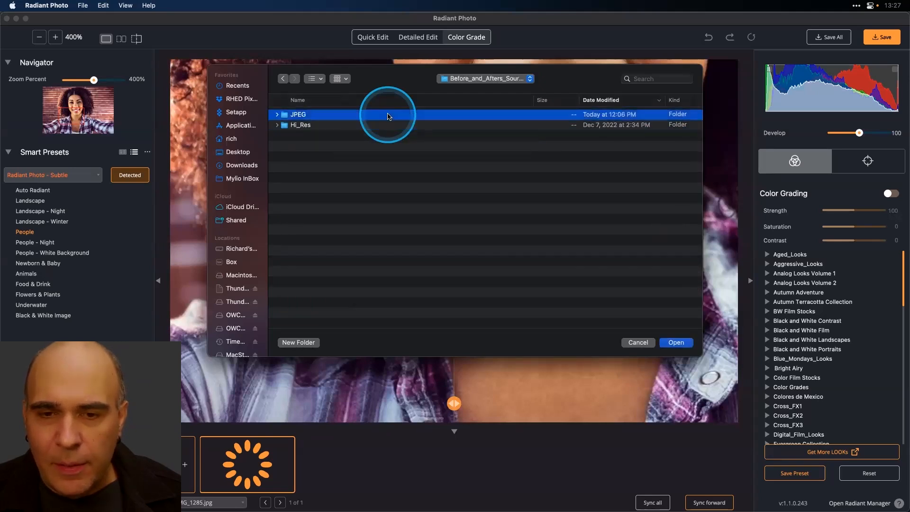
pyautogui.press('Down')
pyautogui.press('super+Down')
pyautogui.scroll(-15, 388, 116)
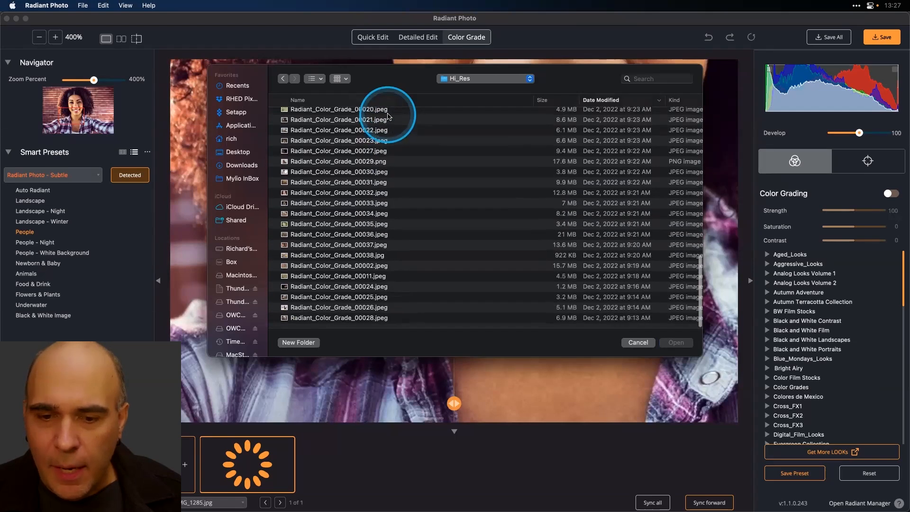
pyautogui.press('super+Up')
pyautogui.press('super+Up')
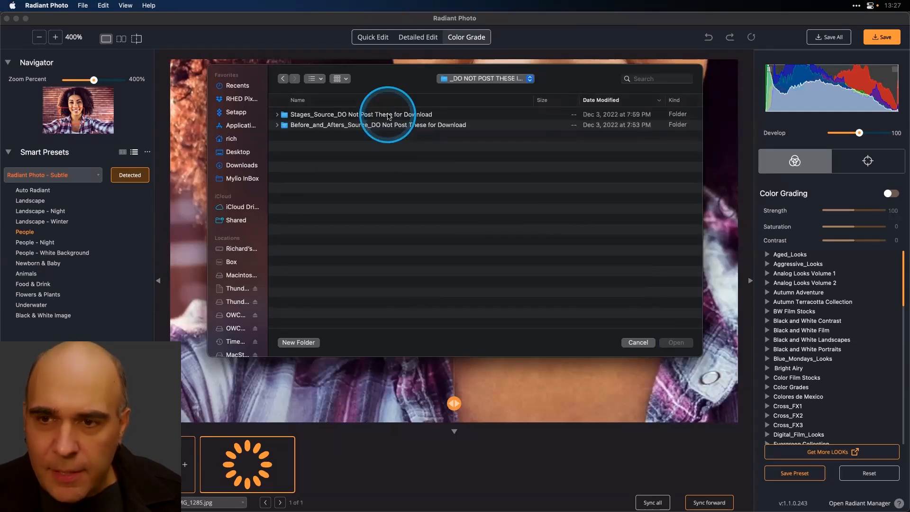
# - Show the Stages_Source folder as icons and open Backlit_Portrait.tif, Blossom.tif, Building.jpeg, Canal.tif, Dance.tif, Male_Portrait.jpeg, Salad.jpeg and Waterscape.tif together
pyautogui.doubleClick(389, 117)
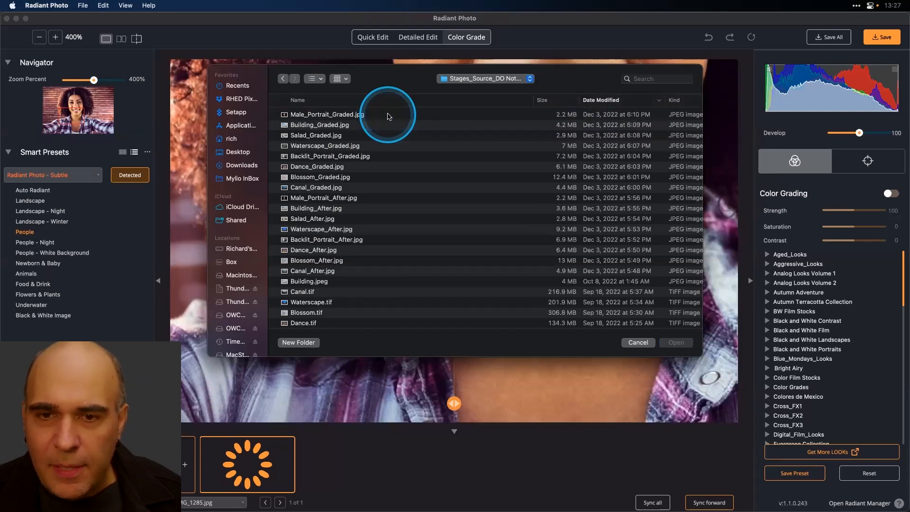
pyautogui.press('super+1')
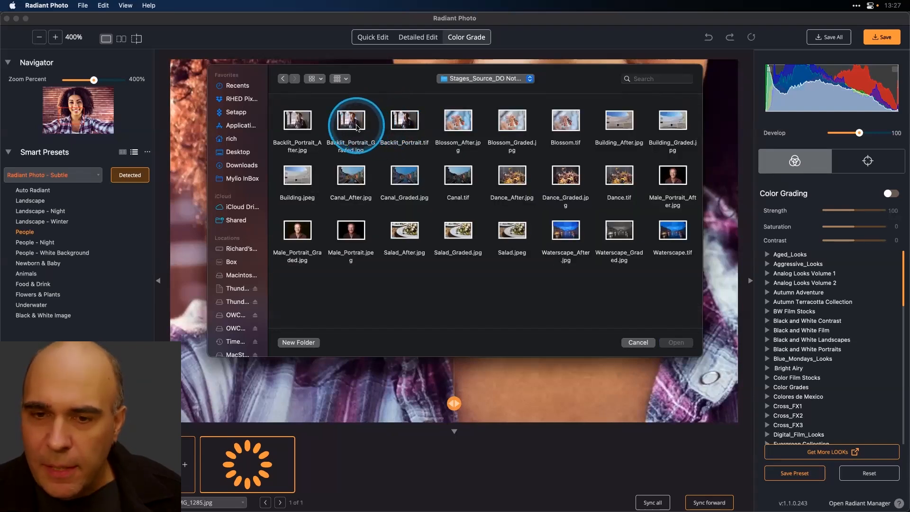
pyautogui.click(410, 128)
pyautogui.keyDown('super'); pyautogui.click(565, 124); pyautogui.keyUp('super')
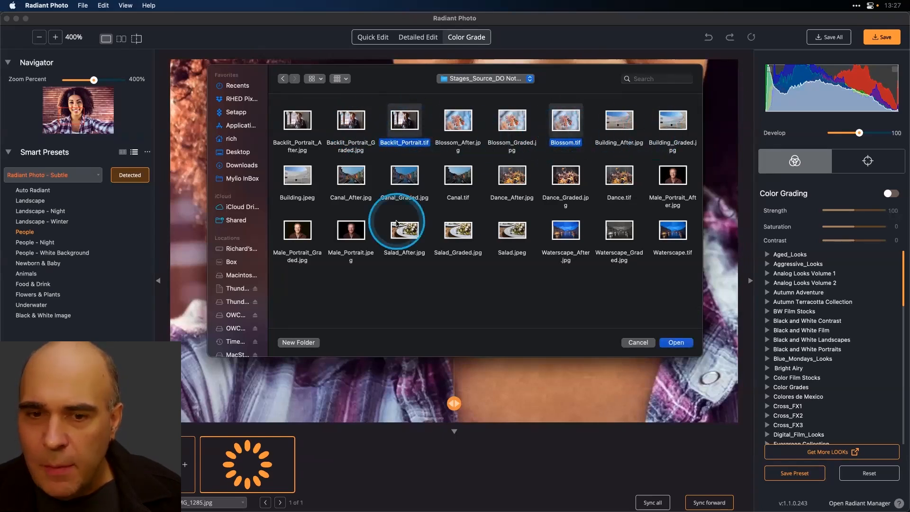
pyautogui.keyDown('super'); pyautogui.click(296, 175); pyautogui.keyUp('super')
pyautogui.keyDown('super'); pyautogui.click(458, 183); pyautogui.keyUp('super')
pyautogui.keyDown('super'); pyautogui.click(617, 184); pyautogui.keyUp('super')
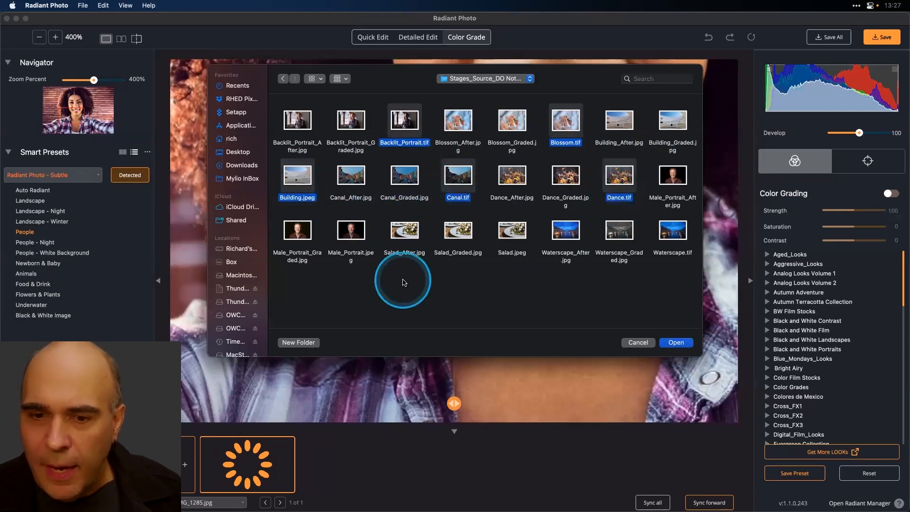
pyautogui.keyDown('super'); pyautogui.click(351, 235); pyautogui.keyUp('super')
pyautogui.keyDown('super'); pyautogui.click(512, 233); pyautogui.keyUp('super')
pyautogui.keyDown('super'); pyautogui.click(671, 233); pyautogui.keyUp('super')
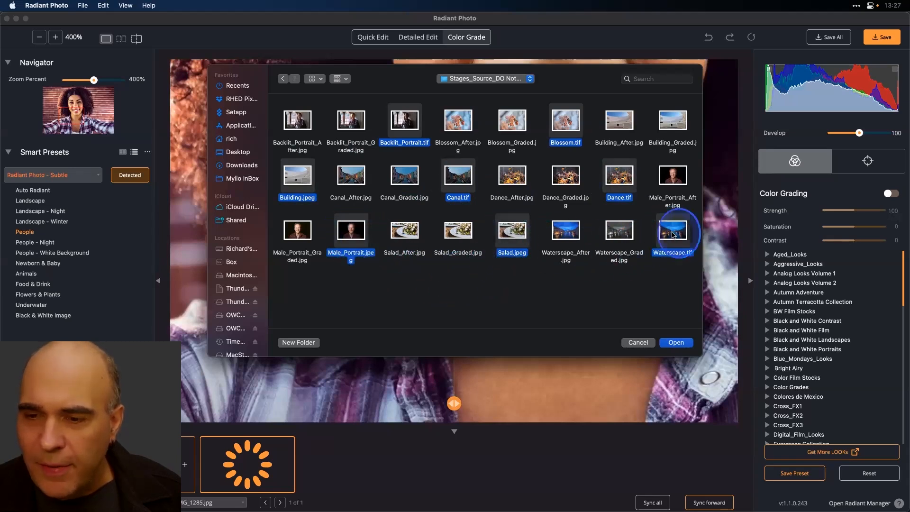
pyautogui.click(685, 343)
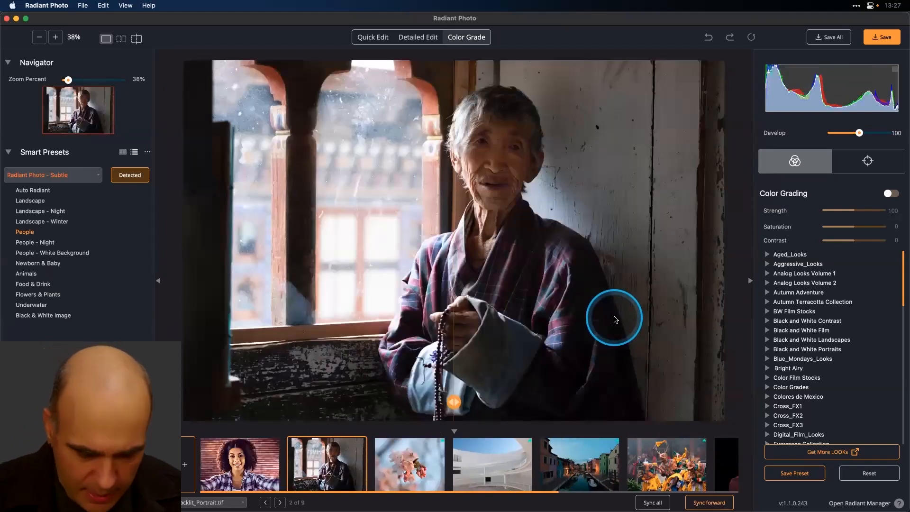
# - Start opening more images, search this Mac for "demo" and enter the RP Demo folder
pyautogui.press('super+o')
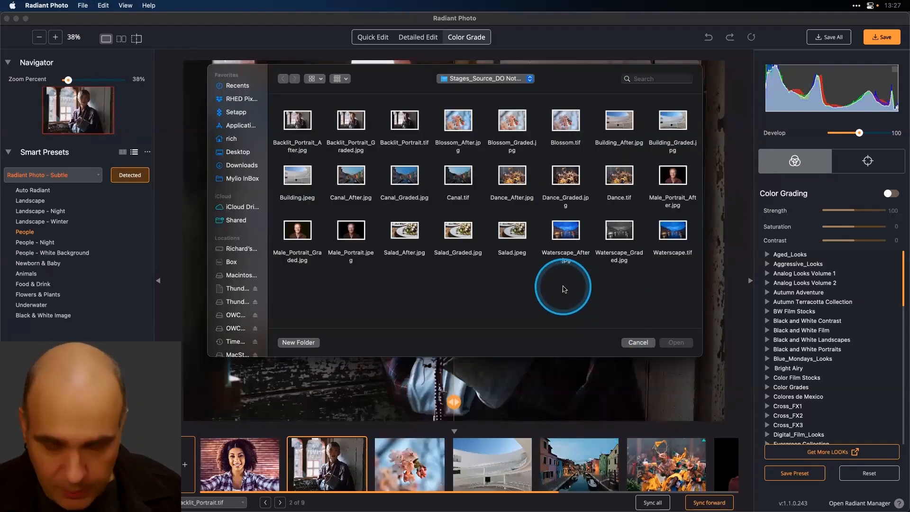
pyautogui.press('super+Up')
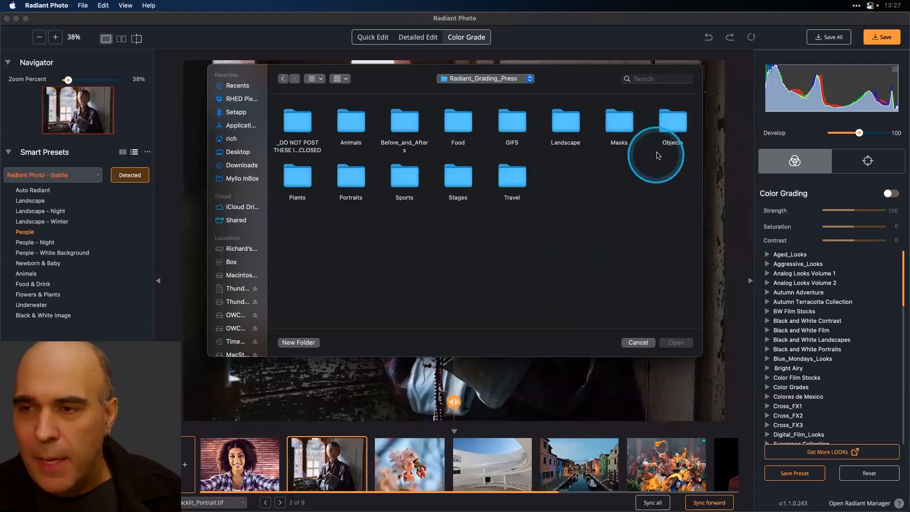
pyautogui.click(650, 80)
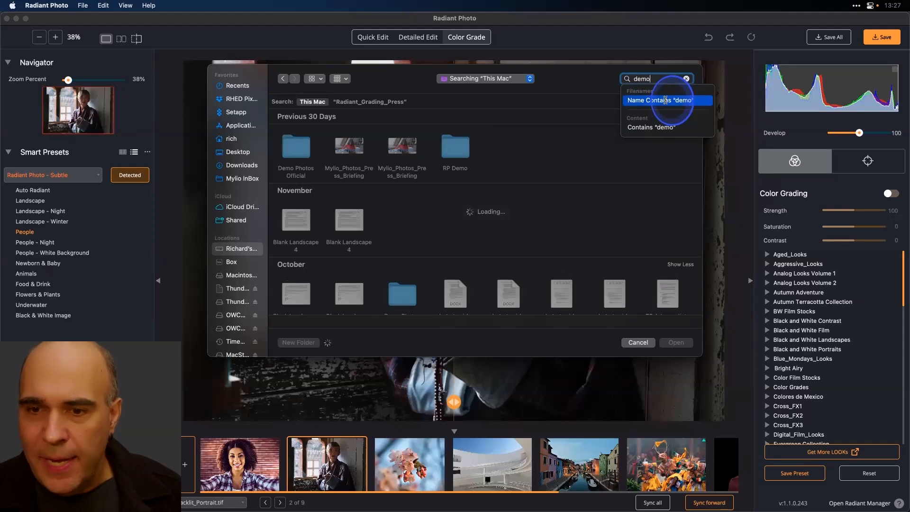
pyautogui.click(458, 145)
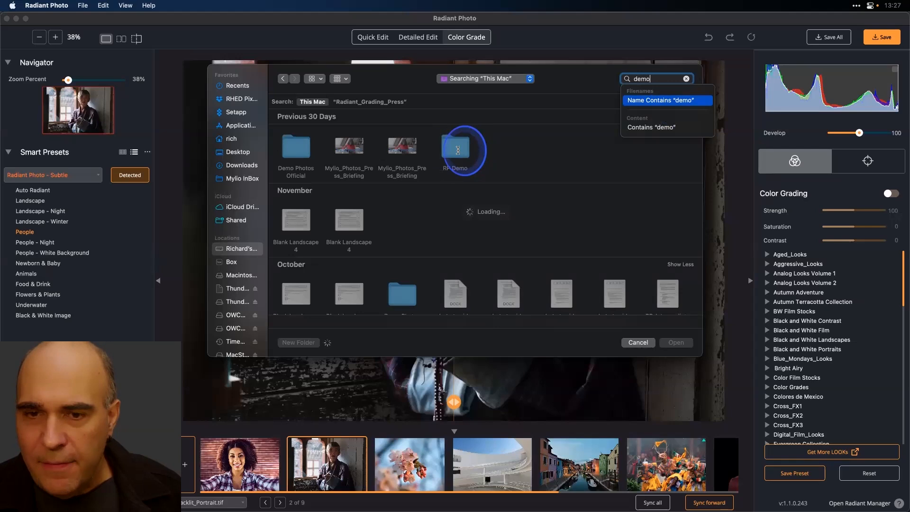
pyautogui.press('Down')
pyautogui.click(459, 152)
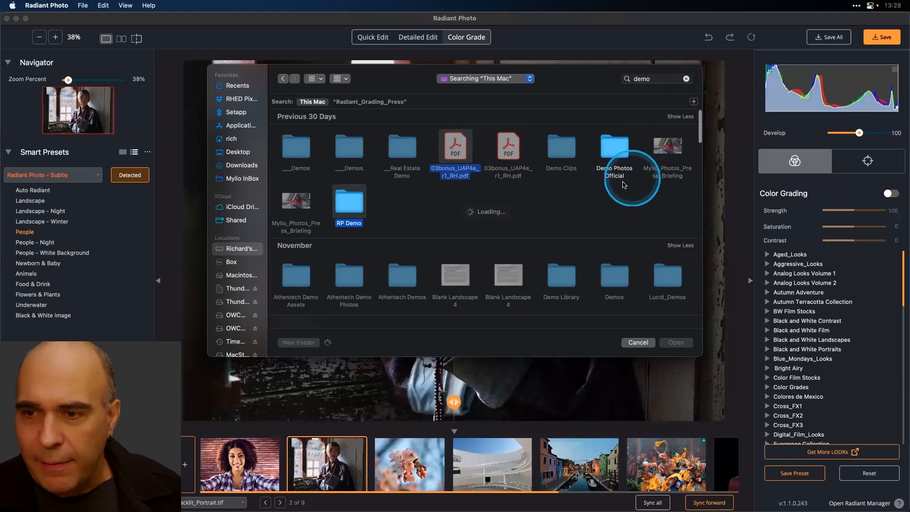
pyautogui.doubleClick(349, 209)
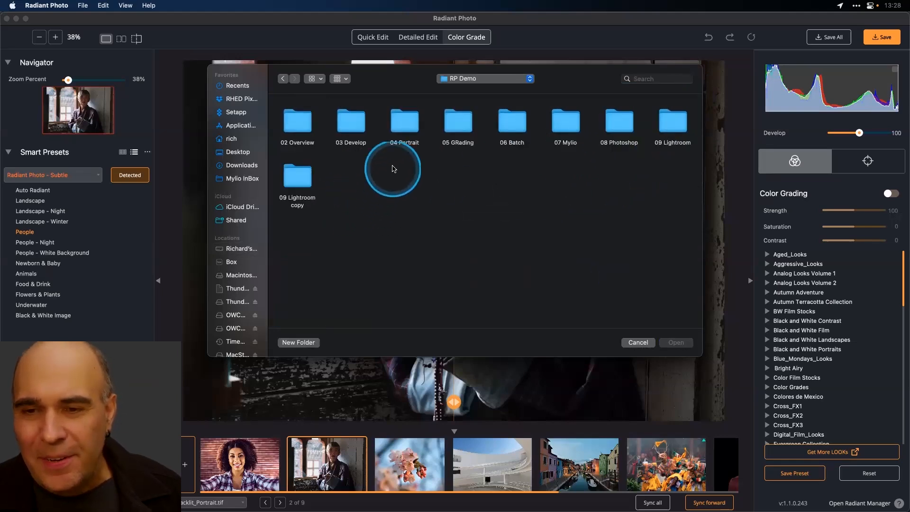
# - Open the two portraits with file names ending in 0741.nef and 8931.nef from the 04 Portrait folder
pyautogui.doubleClick(405, 127)
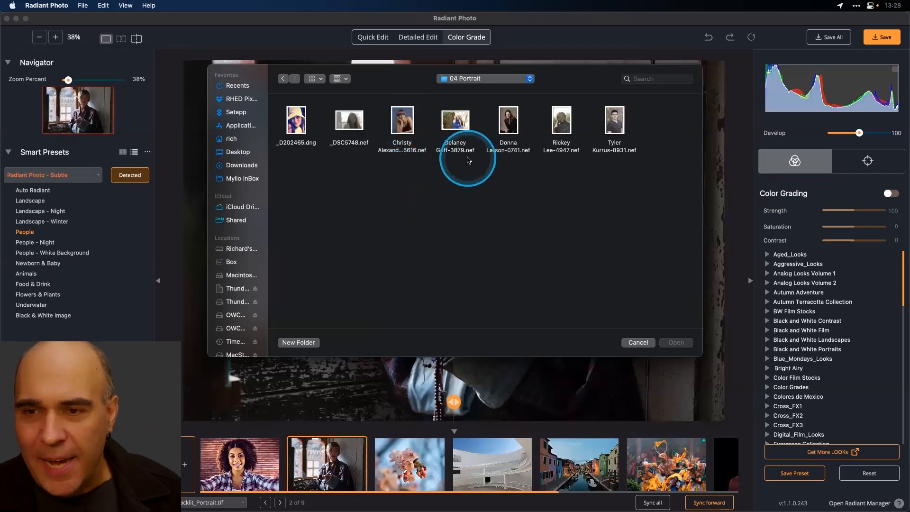
pyautogui.click(506, 121)
pyautogui.keyDown('super'); pyautogui.click(614, 122); pyautogui.keyUp('super')
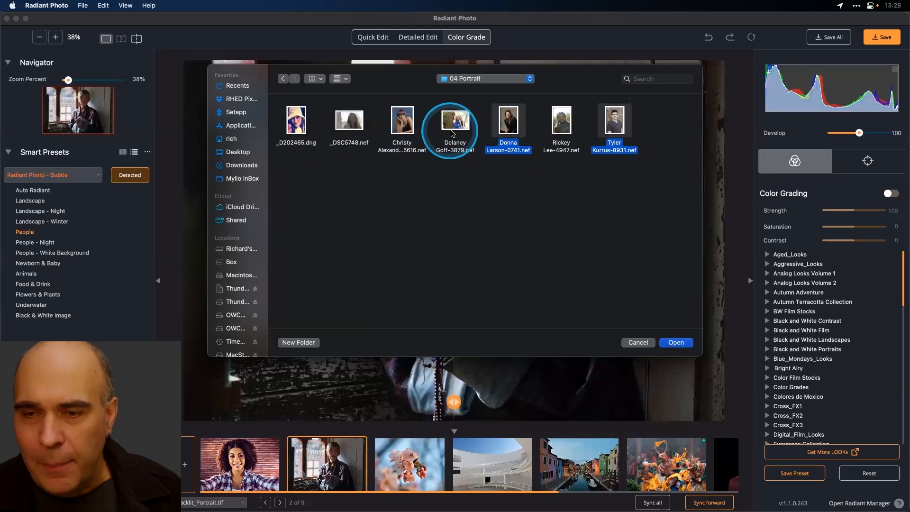
pyautogui.click(676, 342)
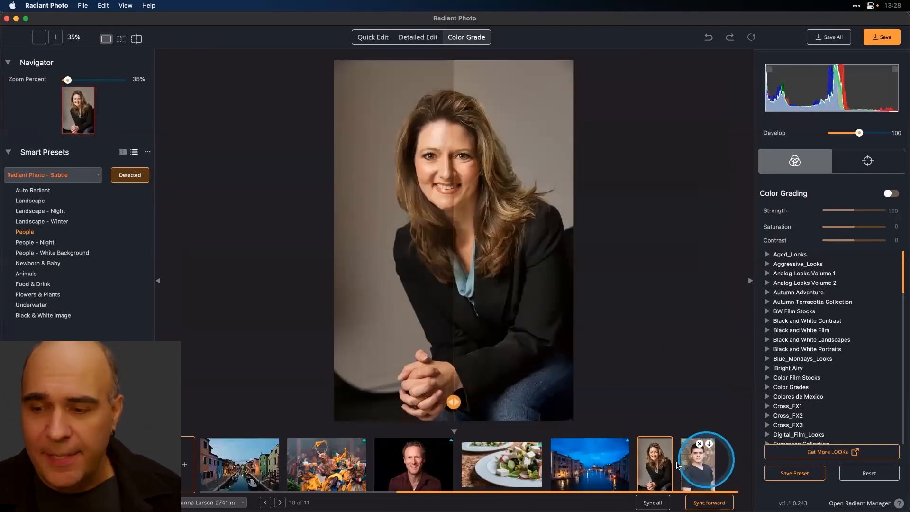
# - Review the loaded images by viewing Waterscape.tif, Male_Portrait.jpeg, Salad.jpeg, Dance.tif and Blossom.tif with their detected smart presets
pyautogui.hscroll(-2, 396, 463)
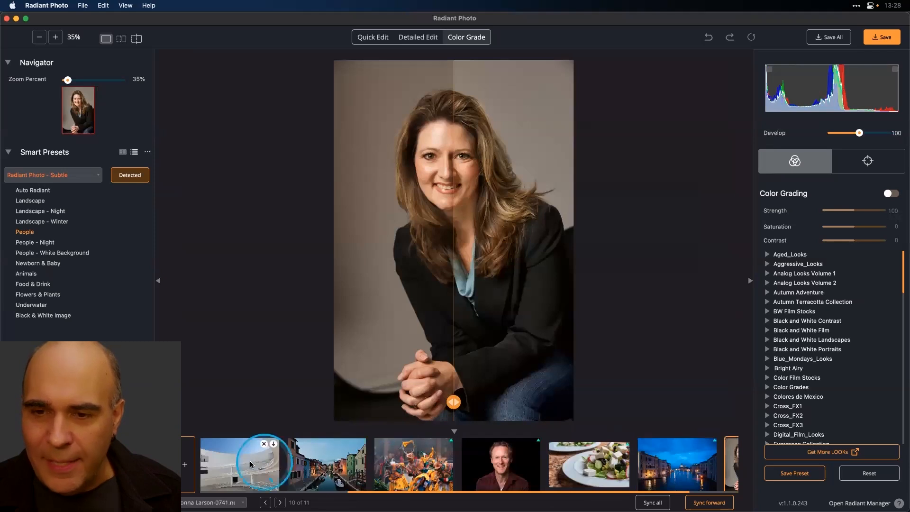
pyautogui.hscroll(2, 551, 467)
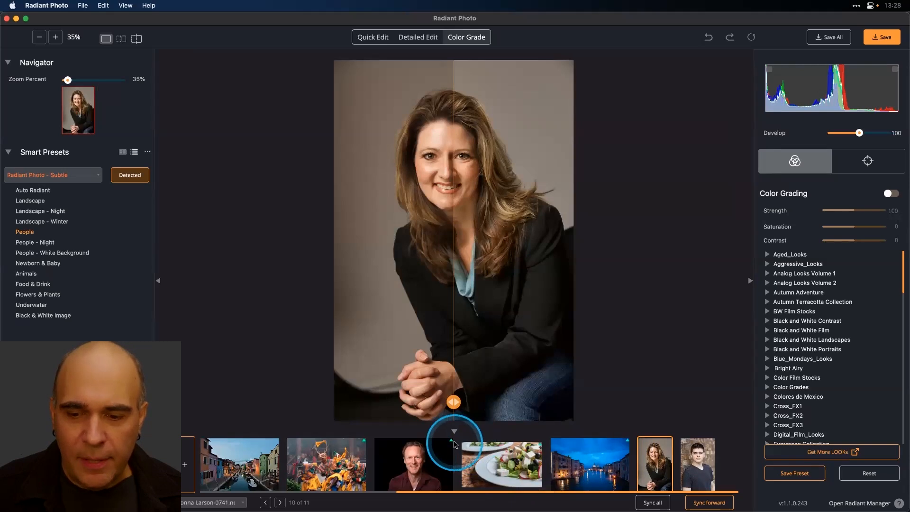
pyautogui.moveTo(452, 444)
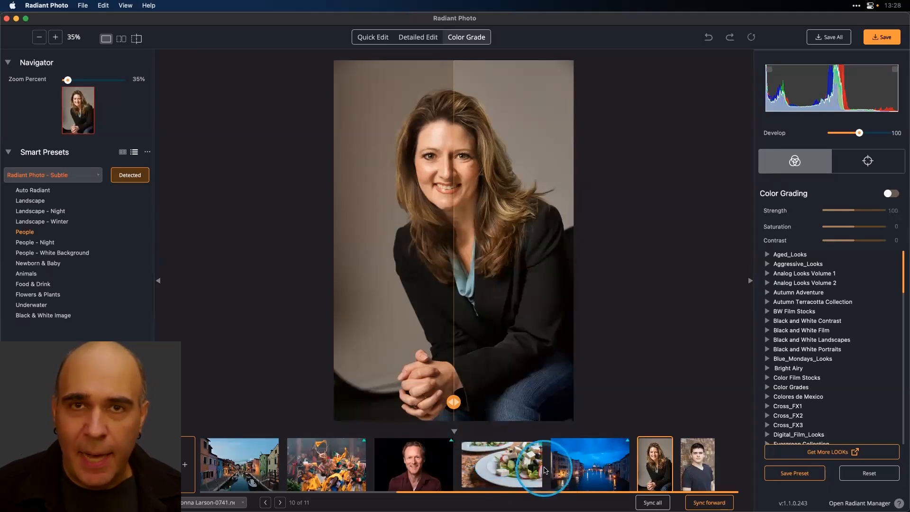
pyautogui.click(576, 466)
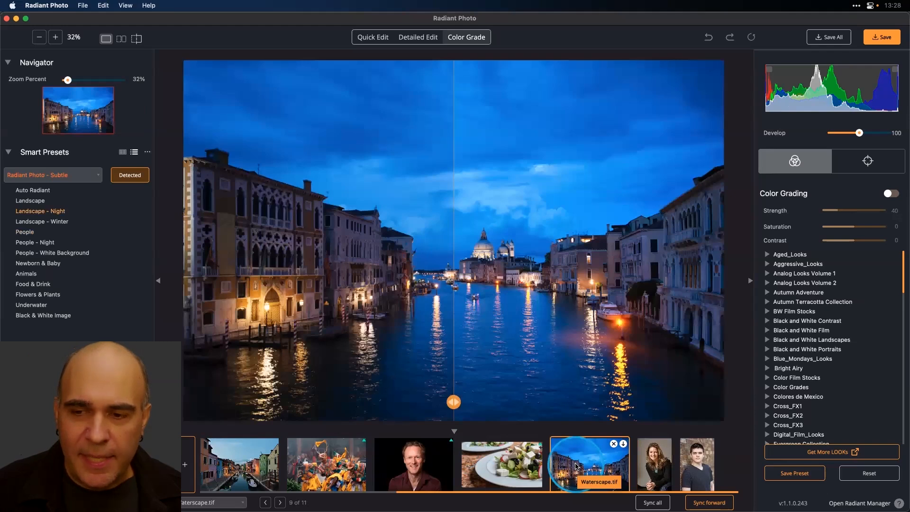
pyautogui.click(446, 458)
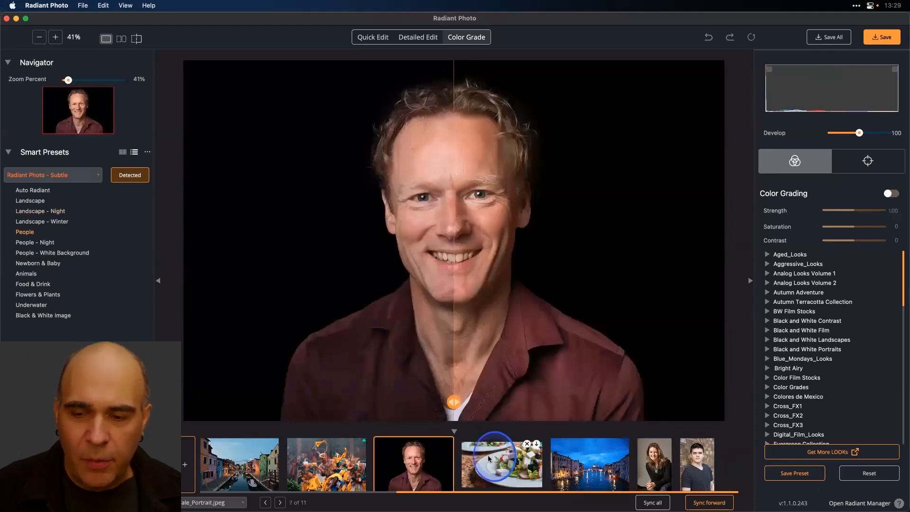
pyautogui.click(487, 455)
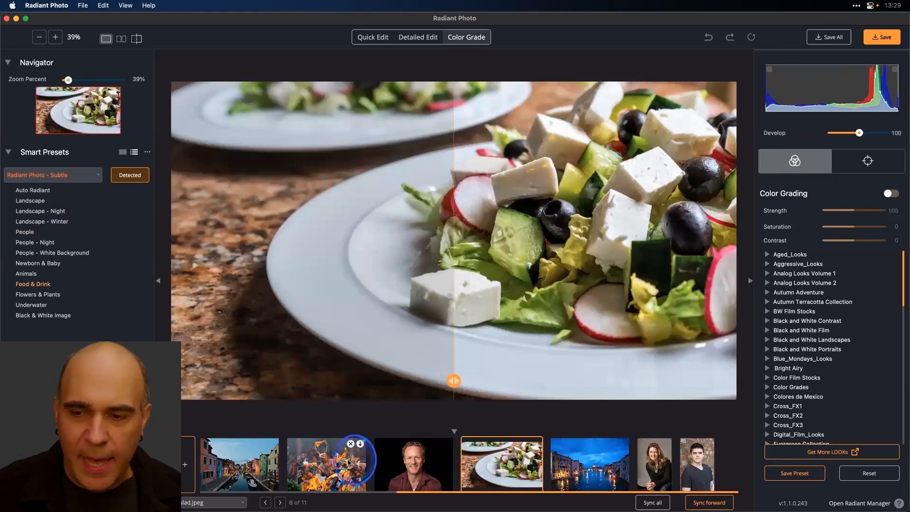
pyautogui.click(349, 460)
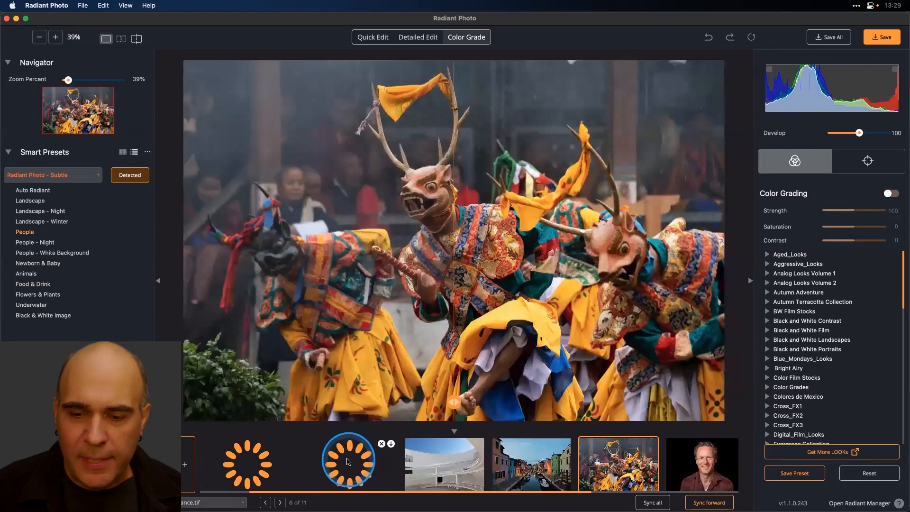
pyautogui.click(347, 460)
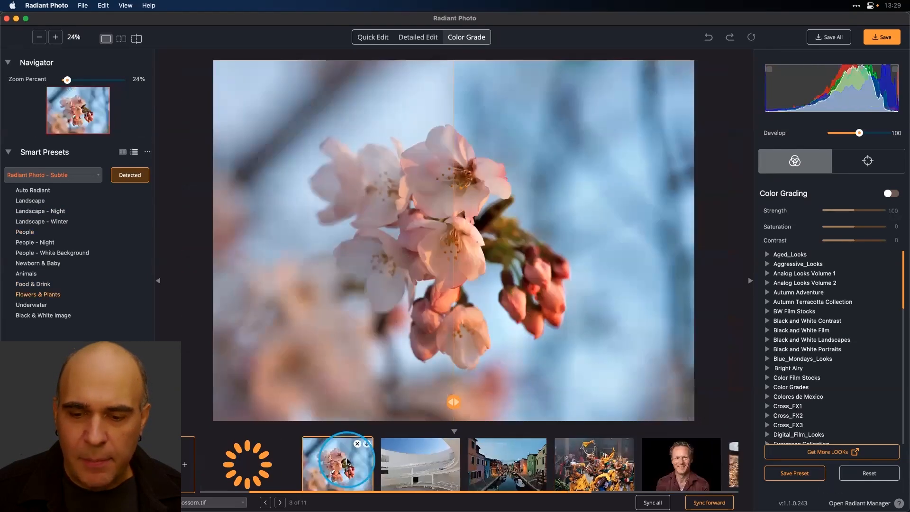
# - Select Backlit_Portrait.tif and, in Quick Edit, set Strength to 99, Color to 100 and Deep Skin Tone to 26
pyautogui.click(264, 465)
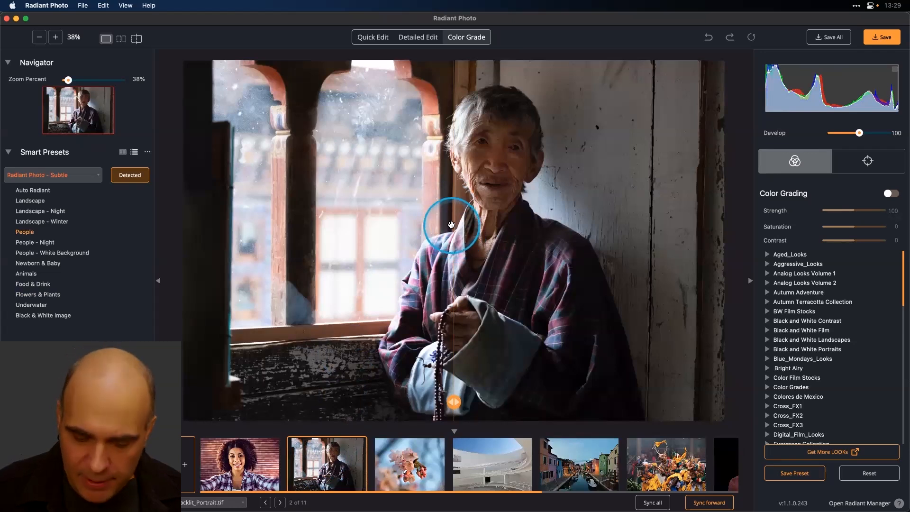
pyautogui.press('q')
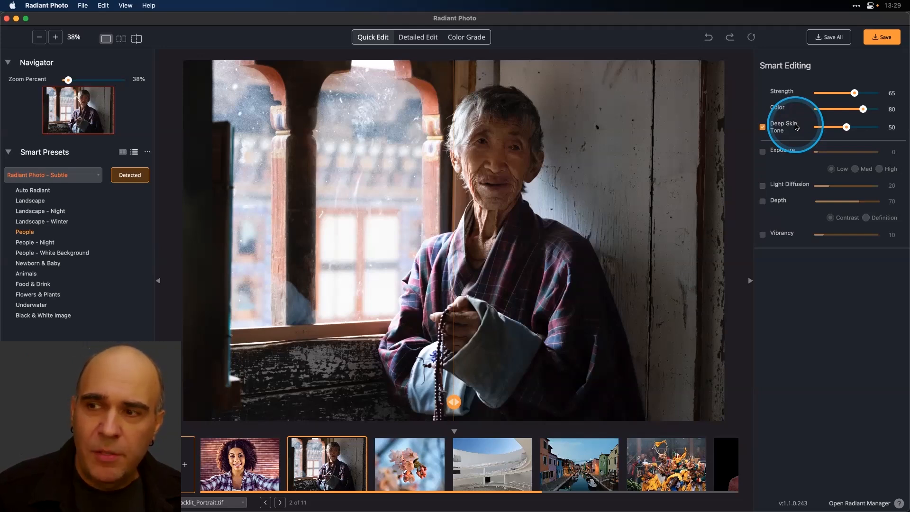
pyautogui.moveTo(846, 128); pyautogui.dragTo(876, 110)
pyautogui.click(875, 93)
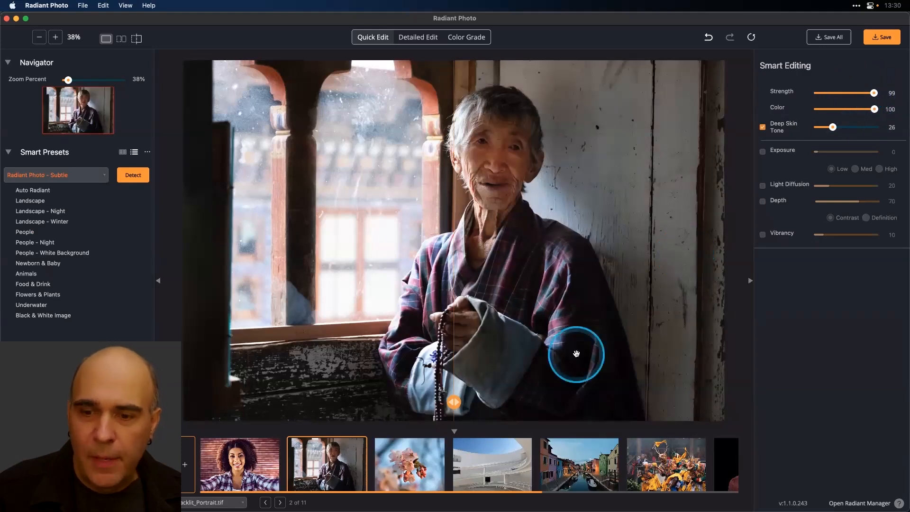
# - Compare the backlit portrait before and after the edit with the split divider and the enlarged side-by-side view, and return to the single view
pyautogui.moveTo(454, 402); pyautogui.dragTo(280, 387)
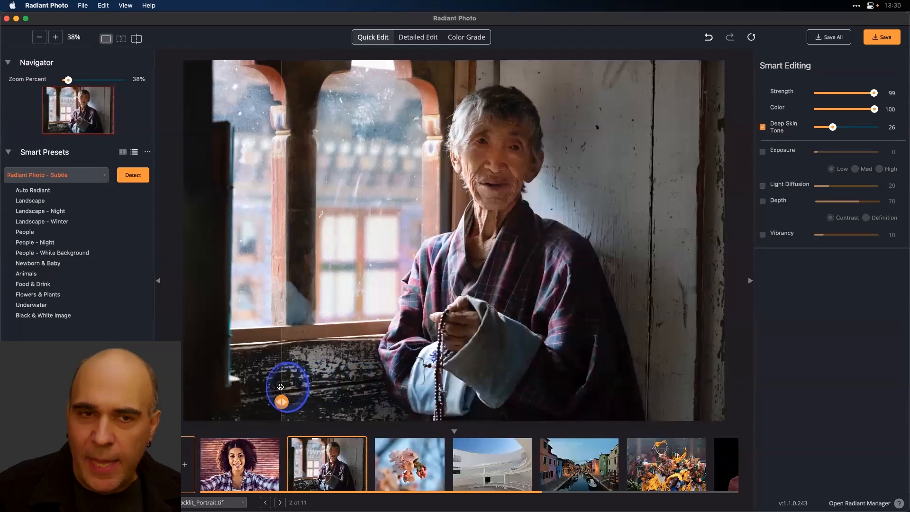
pyautogui.click(105, 40)
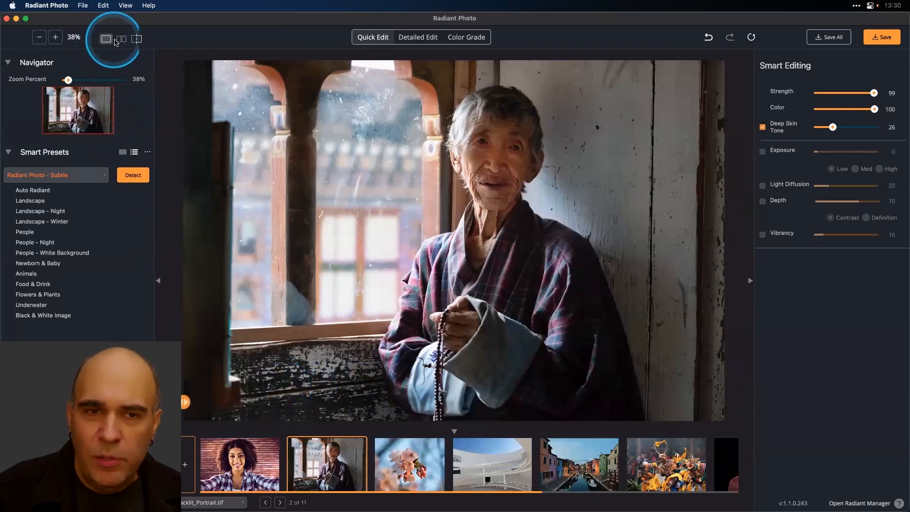
pyautogui.click(120, 41)
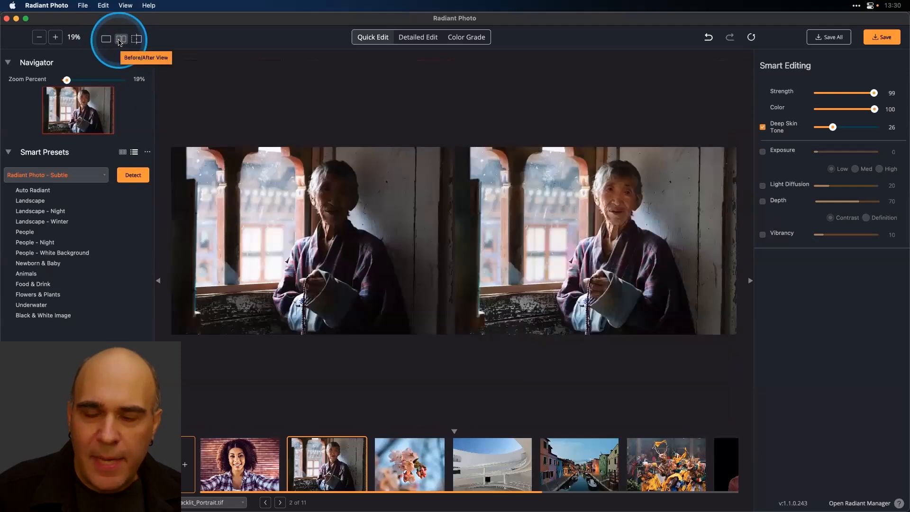
pyautogui.press('super+plus')
pyautogui.press('super+plus')
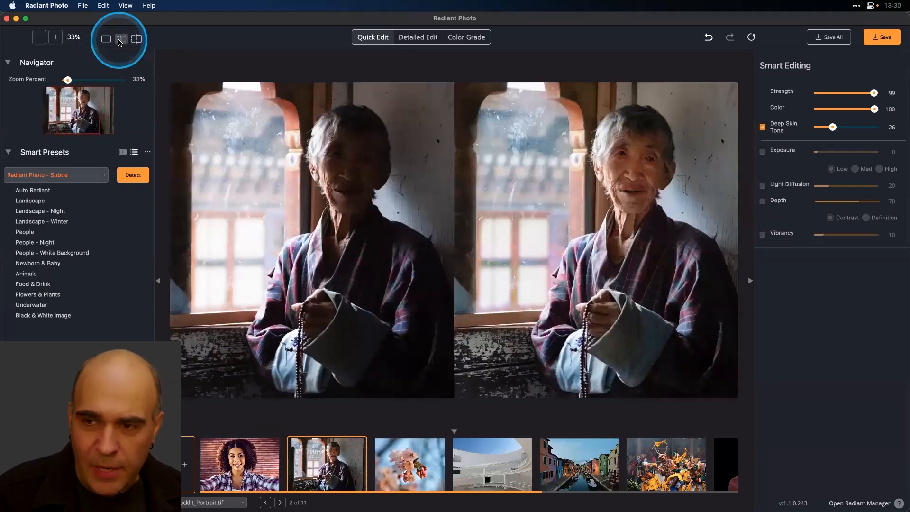
pyautogui.press('super+plus')
pyautogui.moveTo(326, 129); pyautogui.dragTo(280, 170)
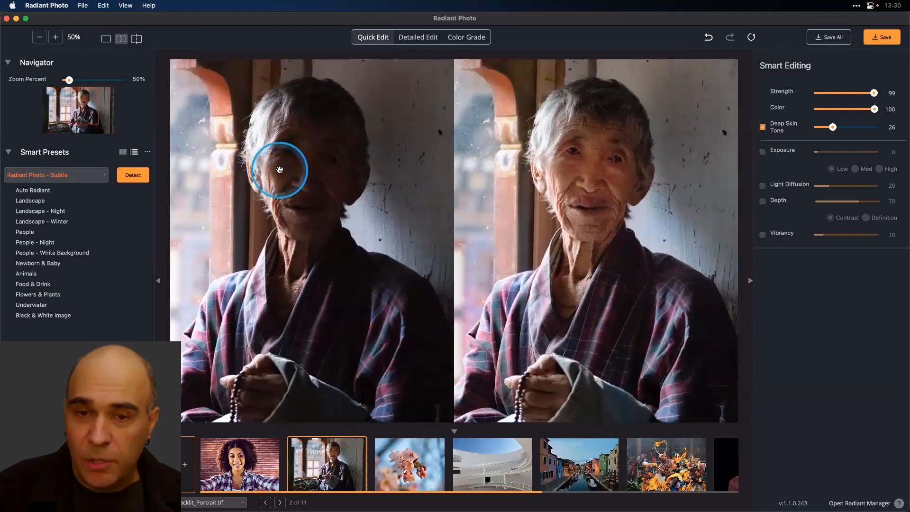
pyautogui.click(137, 39)
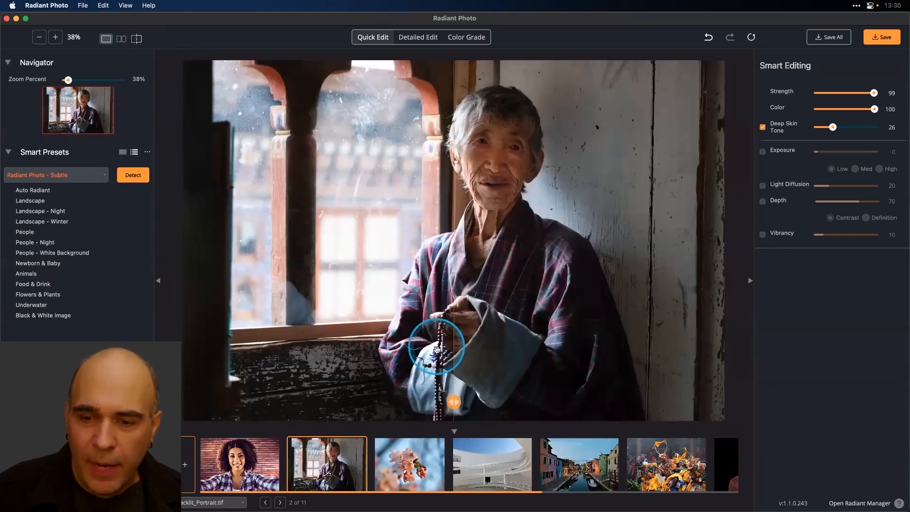
pyautogui.moveTo(453, 396); pyautogui.dragTo(185, 402)
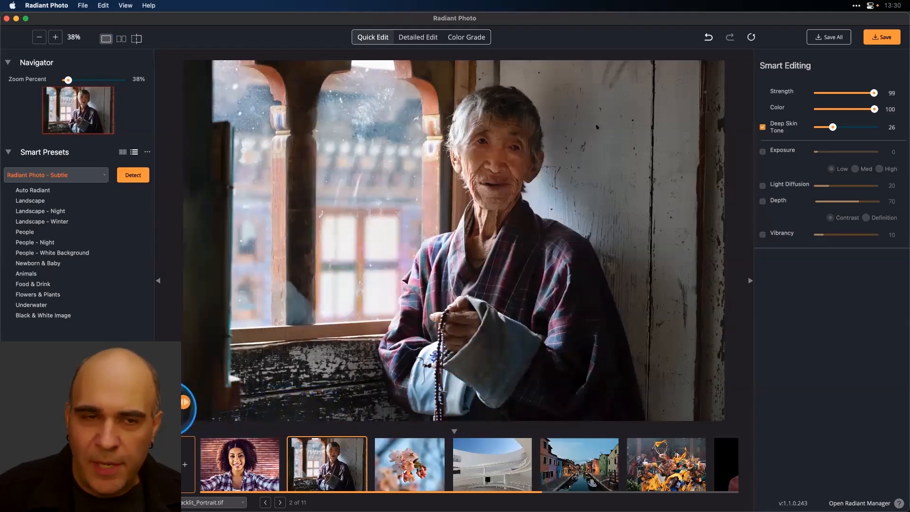
pyautogui.click(122, 175)
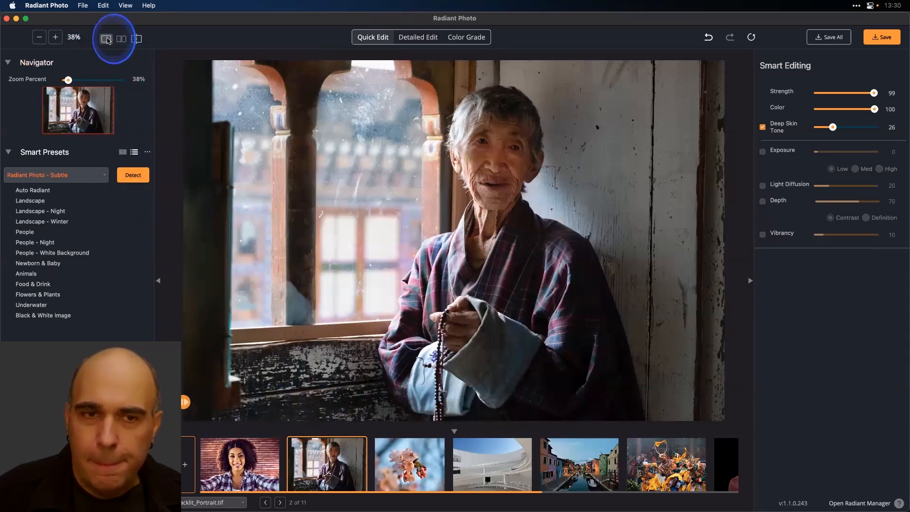
# - Set both Deep Skin Tone and Color to 48 for the backlit portrait
pyautogui.click(844, 128)
pyautogui.click(849, 110)
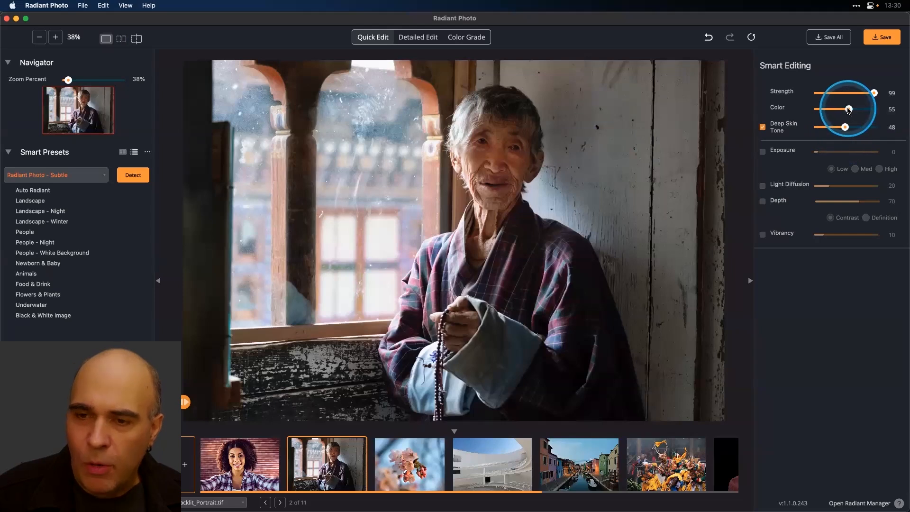
pyautogui.moveTo(849, 110); pyautogui.dragTo(843, 111)
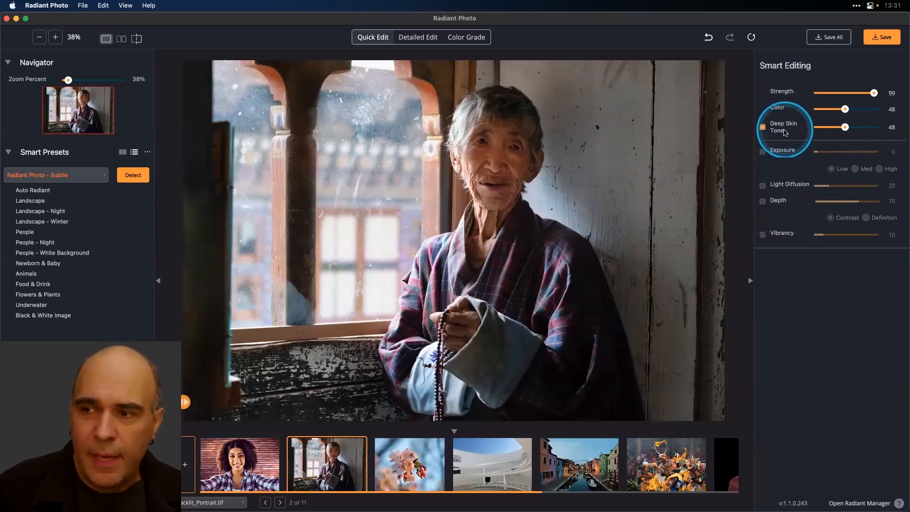
# - Enable Light Diffusion at 27 and enable Depth with the Definition option
pyautogui.click(763, 186)
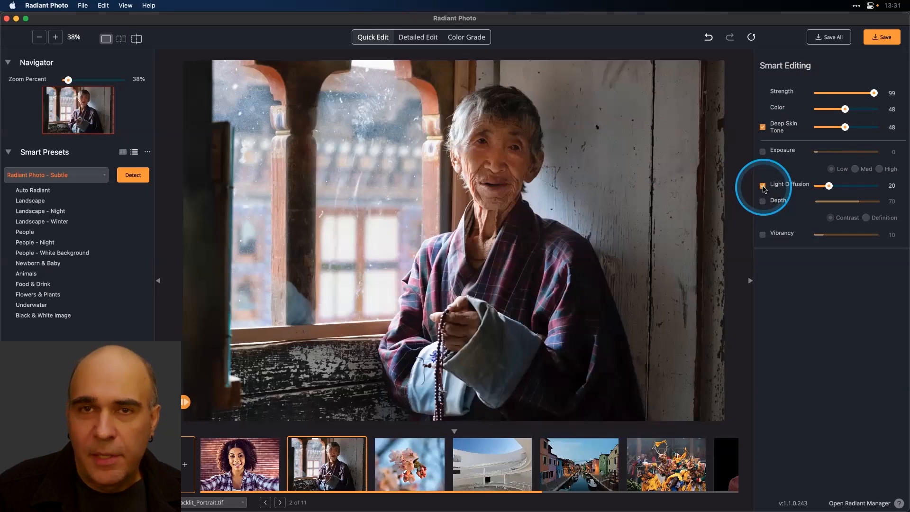
pyautogui.moveTo(829, 186); pyautogui.dragTo(839, 188)
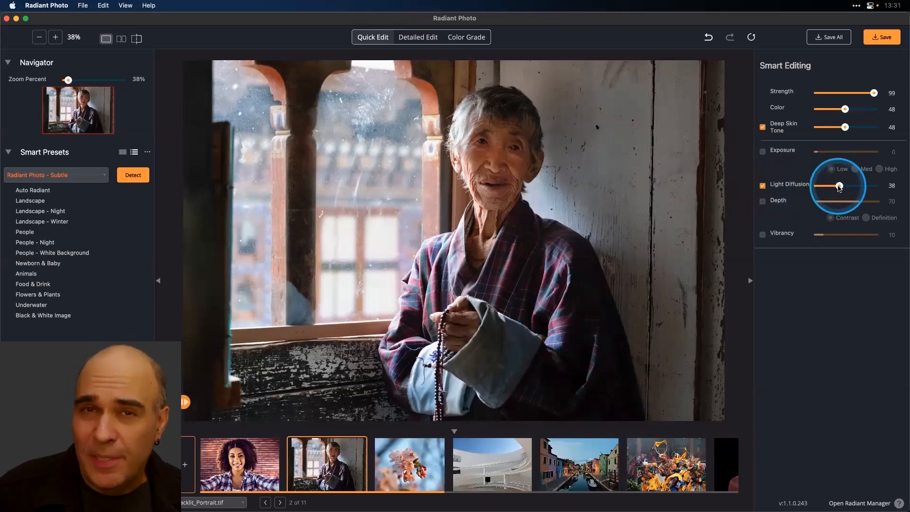
pyautogui.moveTo(840, 187); pyautogui.dragTo(833, 188)
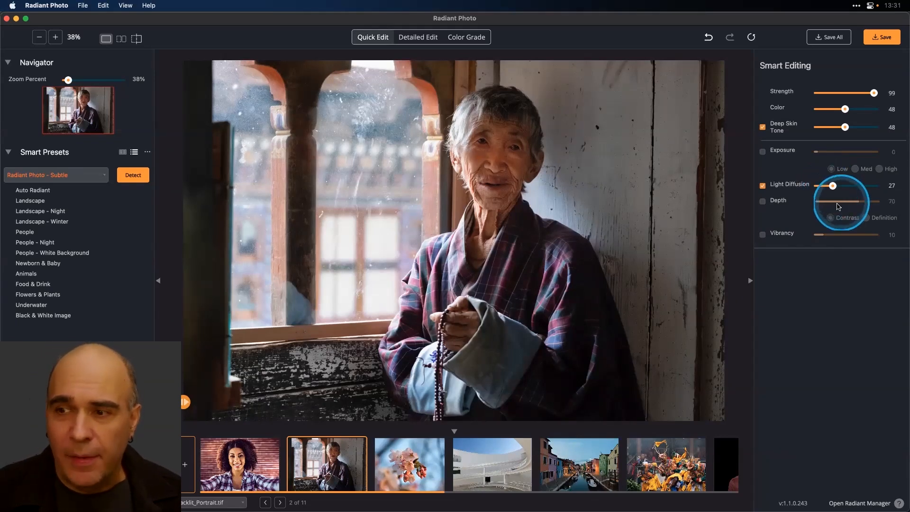
pyautogui.click(780, 203)
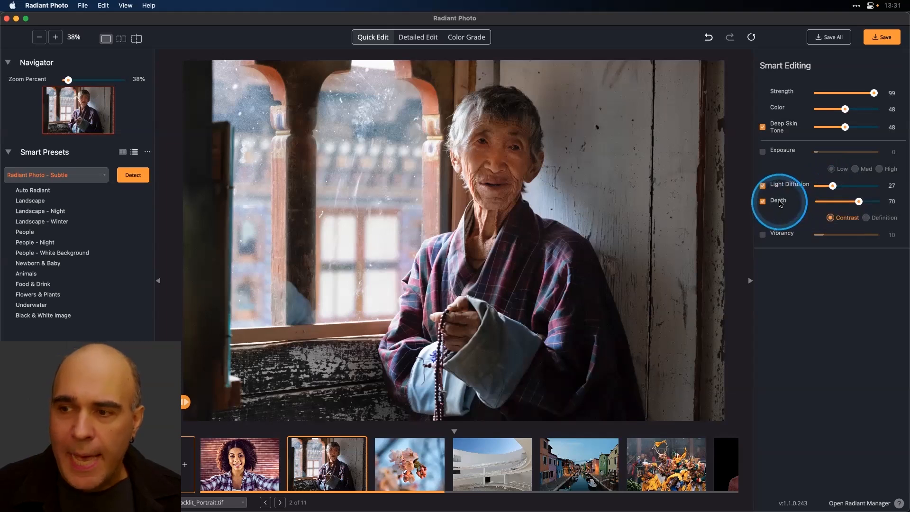
pyautogui.click(867, 218)
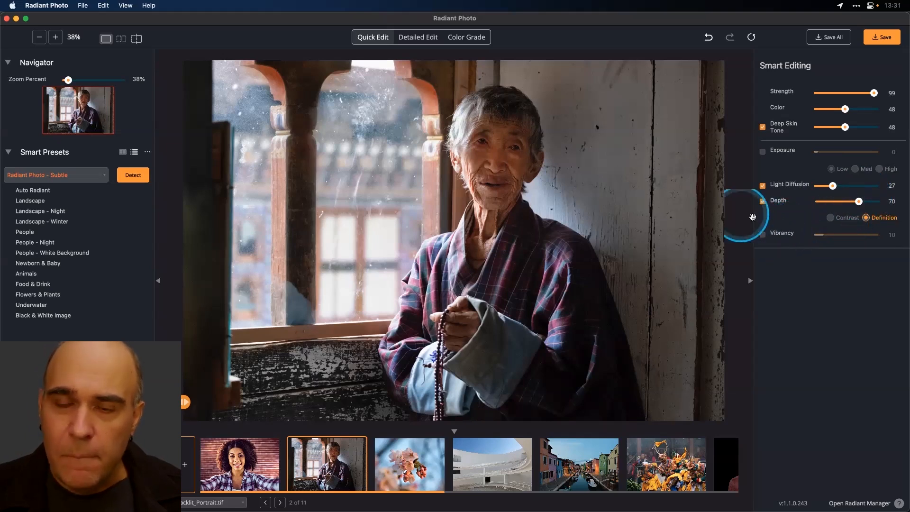
# - Switch to Detailed Edit and collapse the Tone, Color and Details sections
pyautogui.click(429, 41)
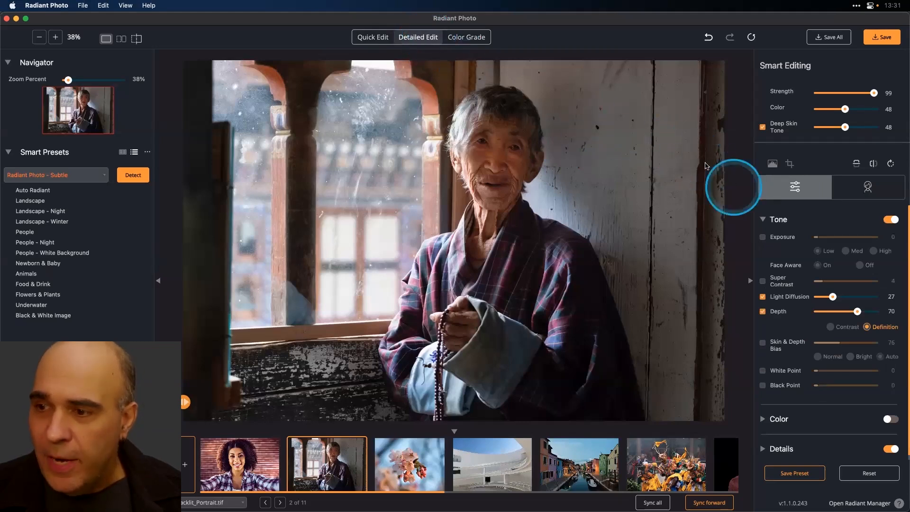
pyautogui.click(764, 220)
pyautogui.click(765, 221)
pyautogui.click(766, 222)
pyautogui.click(767, 222)
pyautogui.click(767, 222)
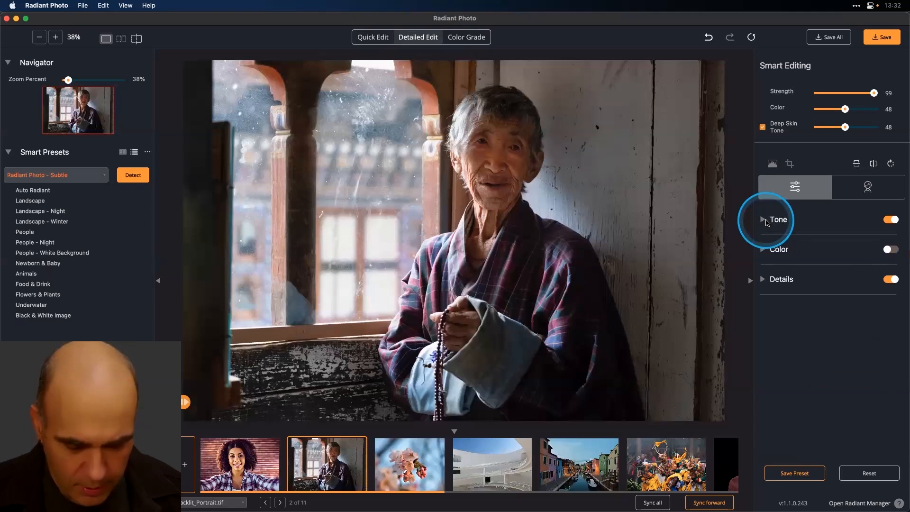
pyautogui.click(767, 222)
pyautogui.click(767, 222)
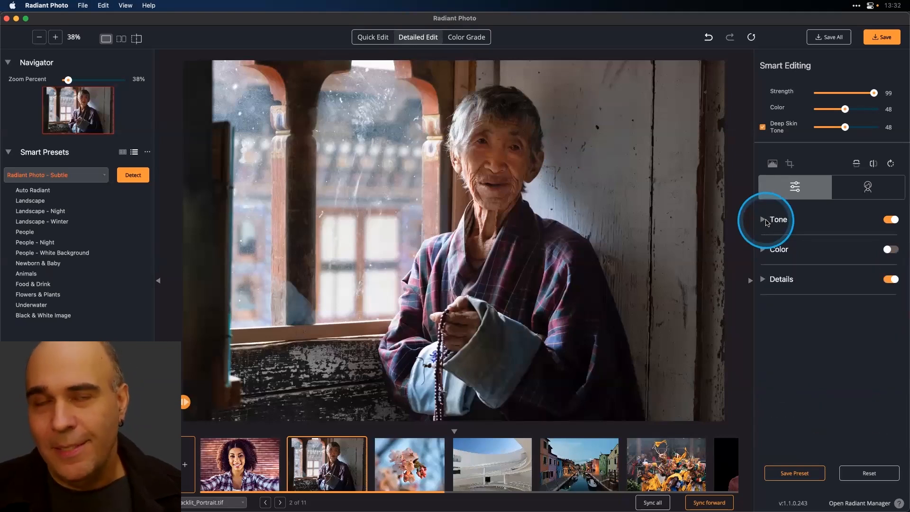
pyautogui.click(767, 222)
pyautogui.click(767, 221)
# - Show the portrait retouching tools and collapse the Face Selection, Eyes and Makeup sections to list all tool groups
pyautogui.click(882, 187)
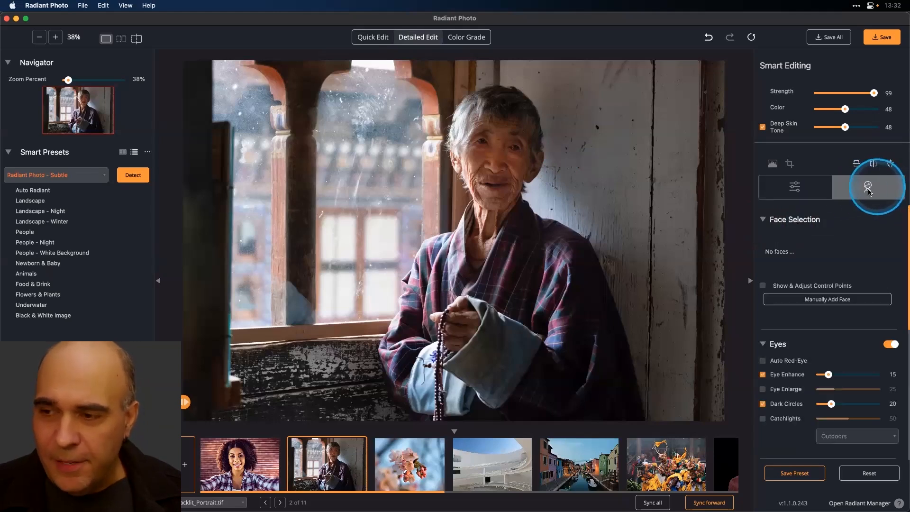
pyautogui.click(764, 220)
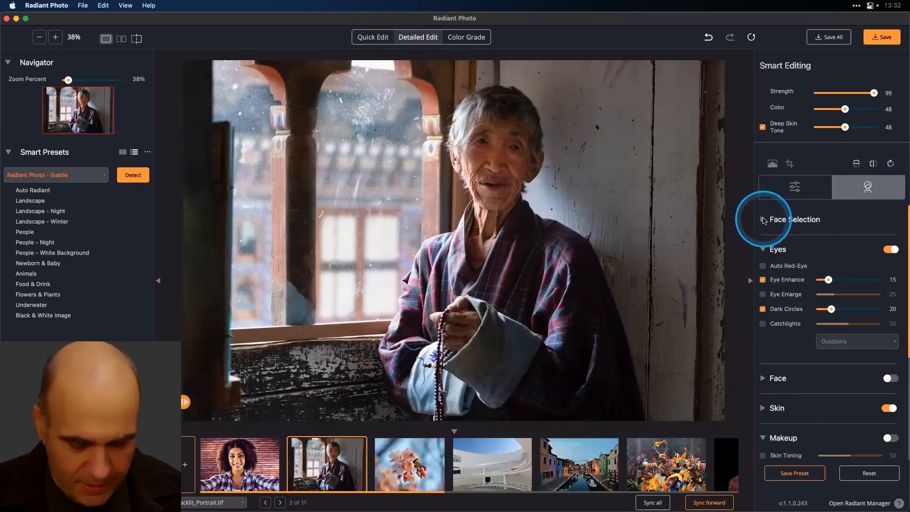
pyautogui.click(768, 251)
pyautogui.click(768, 251)
pyautogui.click(768, 251)
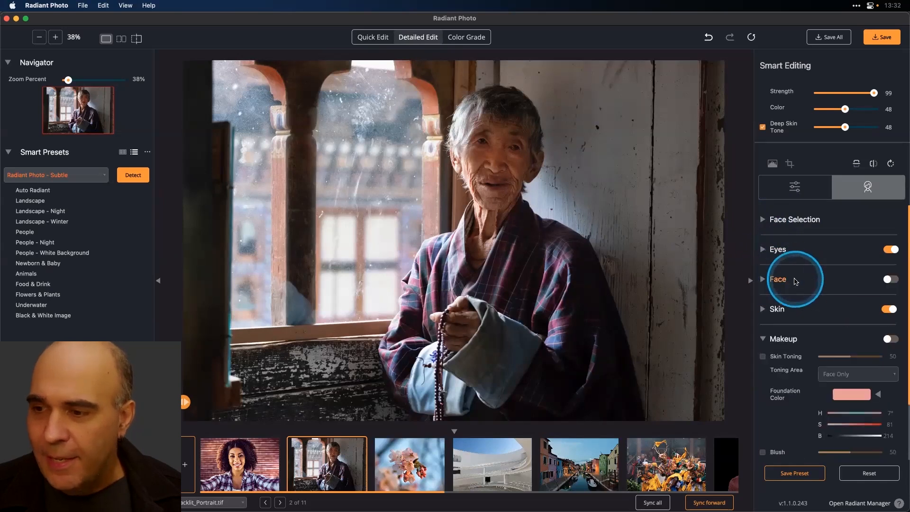
pyautogui.click(764, 340)
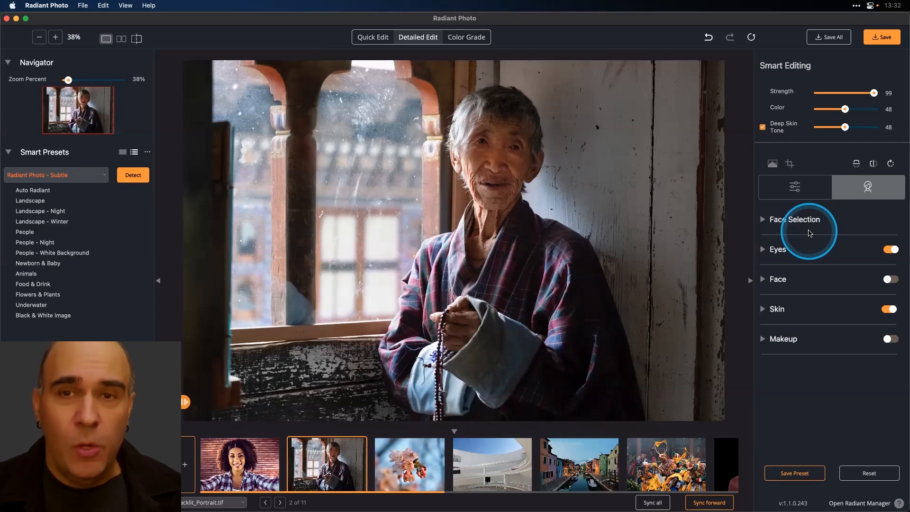
# - Show the Color Grade looks and switch to Finder to open the LUT file Cockpit Fade.CUBE in Lattice
pyautogui.click(456, 40)
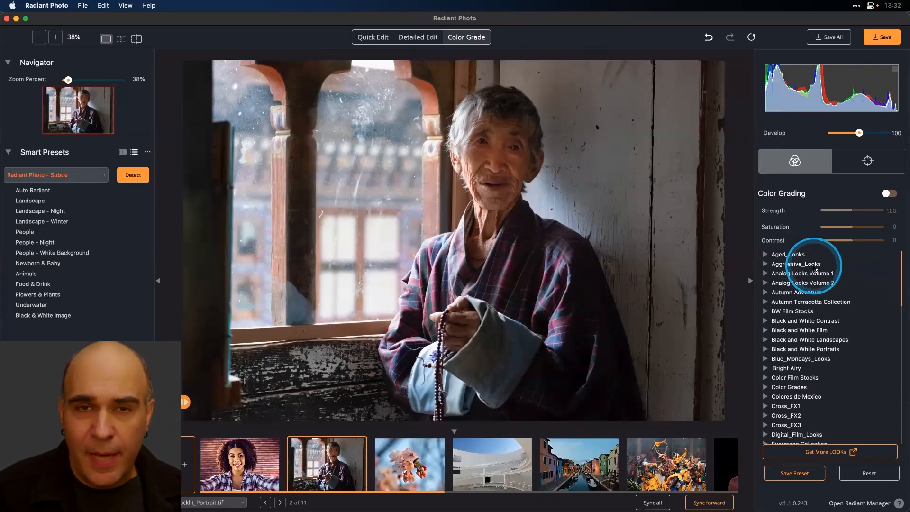
pyautogui.press('super+Tab')
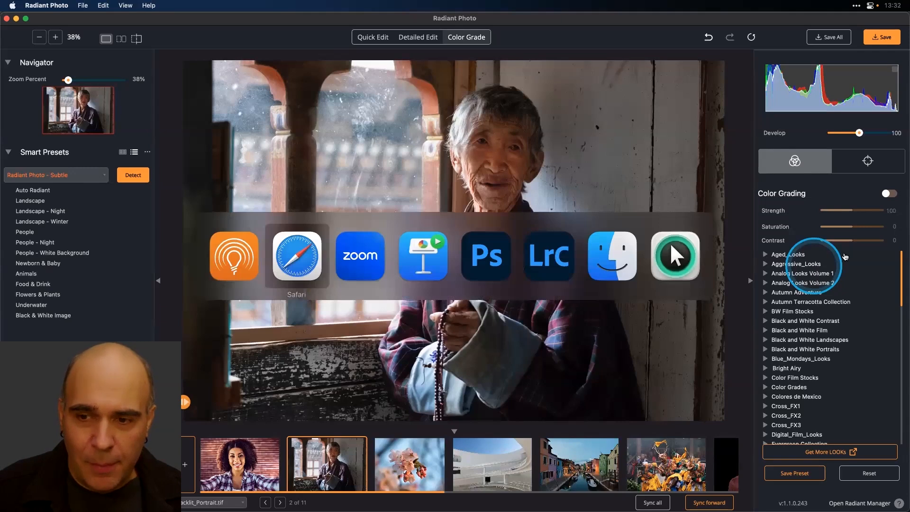
pyautogui.press('super+Tab')
pyautogui.click(624, 255)
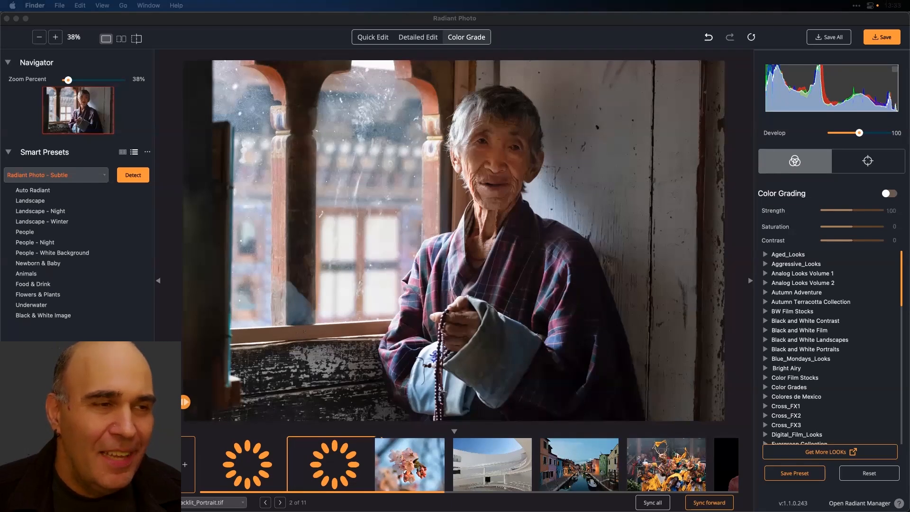
# - Reposition and enlarge the Lattice window of Cockpit Fade.CUBE until it fills most of the screen
pyautogui.moveTo(0, 81); pyautogui.dragTo(218, 52)
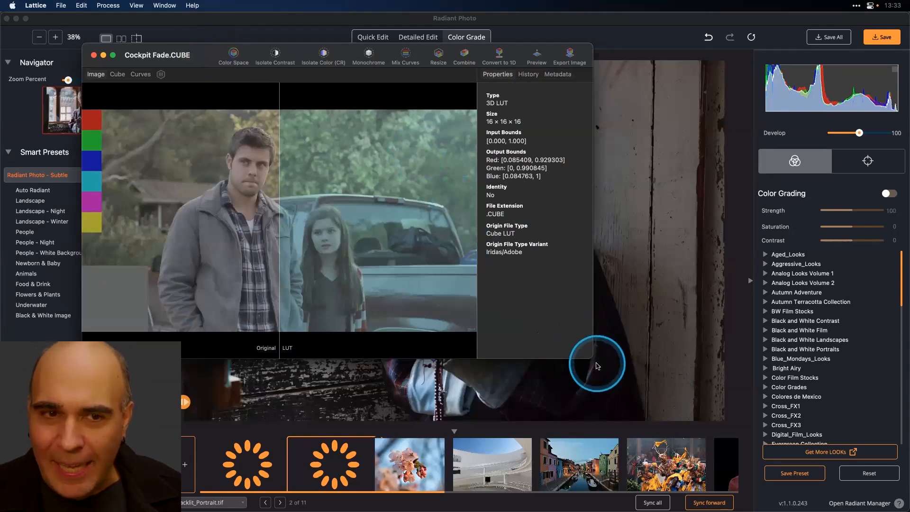
pyautogui.moveTo(593, 361); pyautogui.dragTo(782, 481)
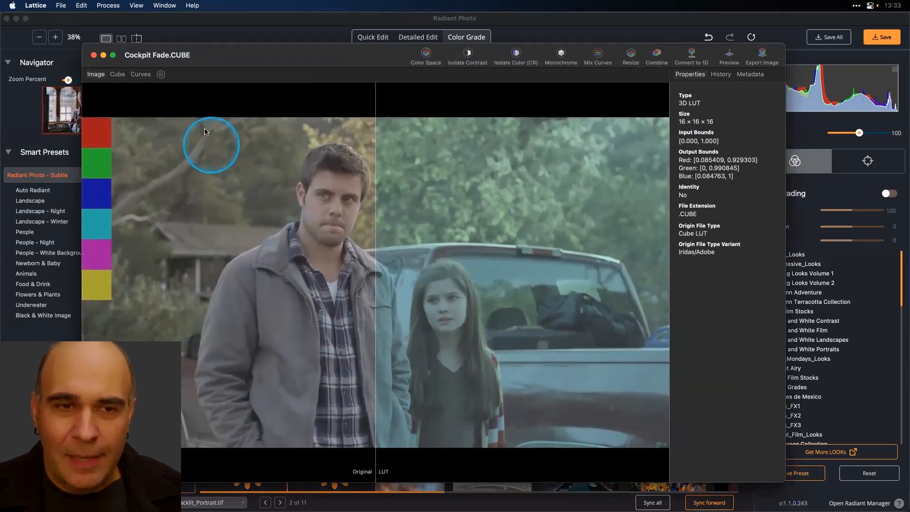
pyautogui.moveTo(85, 45); pyautogui.dragTo(46, 26)
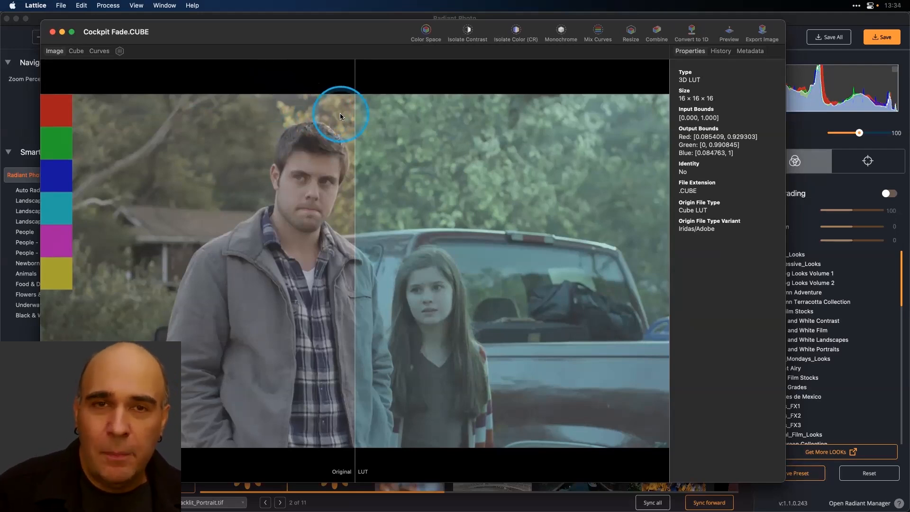
# - Examine Cockpit Fade.CUBE by shifting the original/LUT divider across the sample image and rotating its 3D color cube
pyautogui.moveTo(355, 106); pyautogui.dragTo(303, 115)
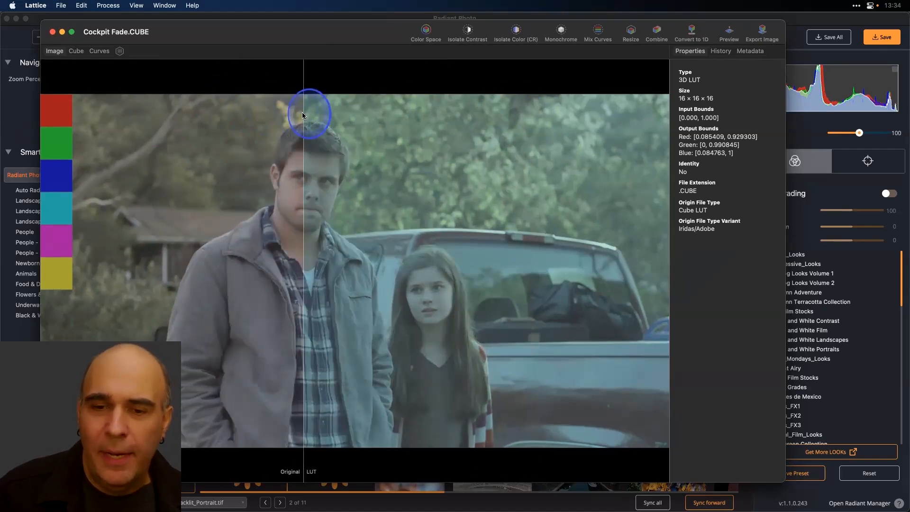
pyautogui.click(76, 51)
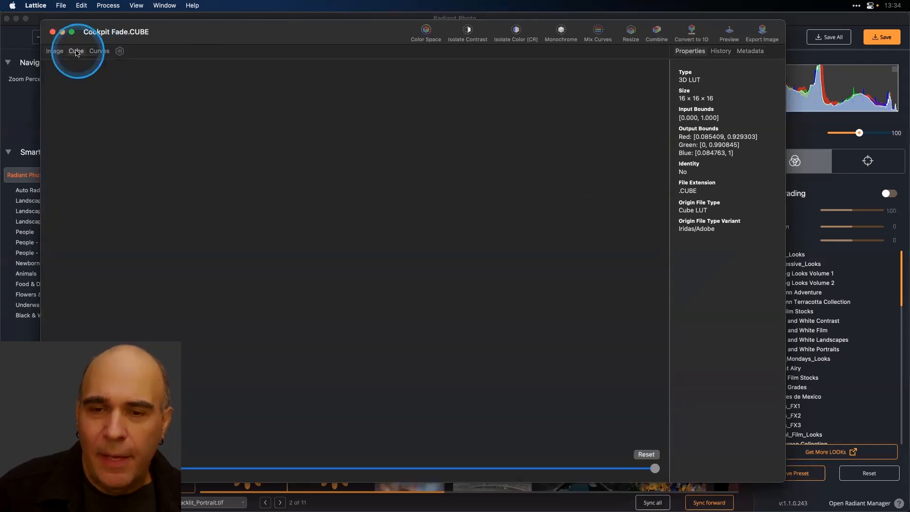
pyautogui.moveTo(292, 194); pyautogui.dragTo(264, 242)
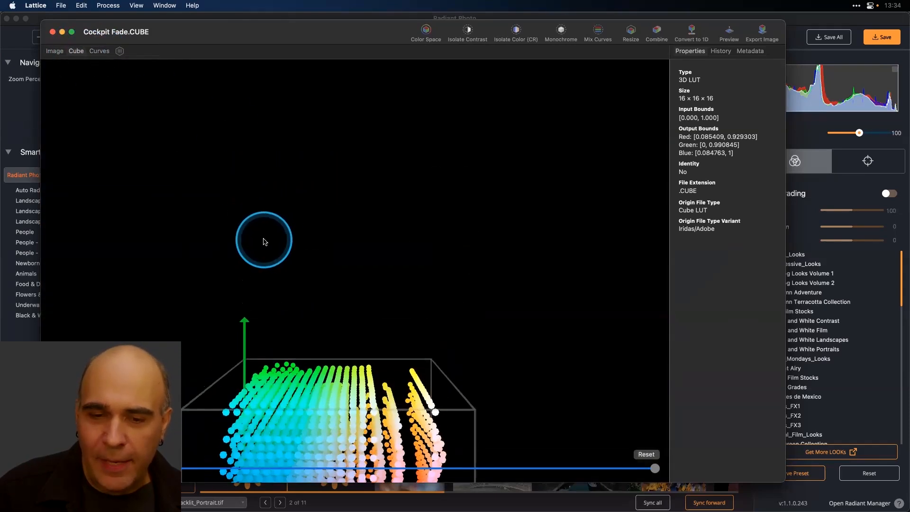
pyautogui.scroll(5, 264, 242)
pyautogui.scroll(-5, 264, 242)
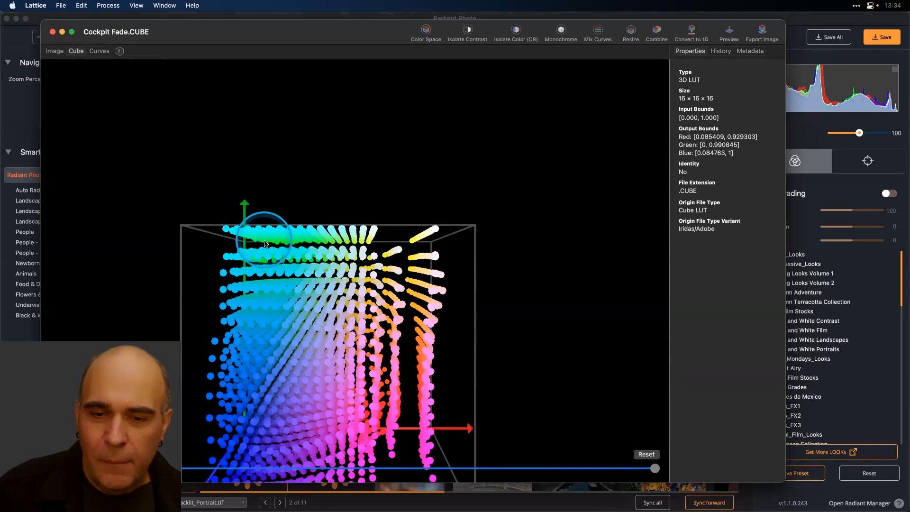
# - Examine the 3D color cube of Cockpit Fade.CUBE from several sides and show its curves
pyautogui.moveTo(284, 269); pyautogui.dragTo(464, 267)
pyautogui.moveTo(303, 258); pyautogui.dragTo(473, 261)
pyautogui.moveTo(247, 250); pyautogui.dragTo(388, 255)
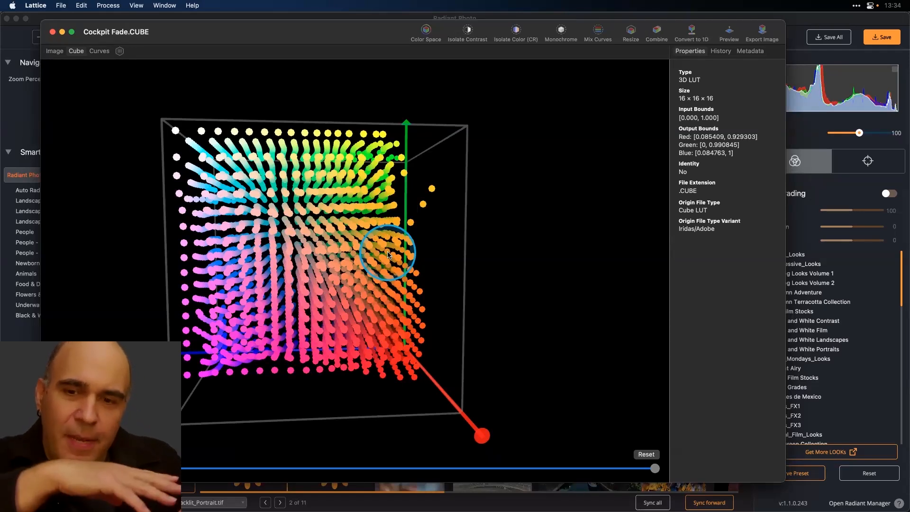
pyautogui.moveTo(389, 255); pyautogui.dragTo(441, 244)
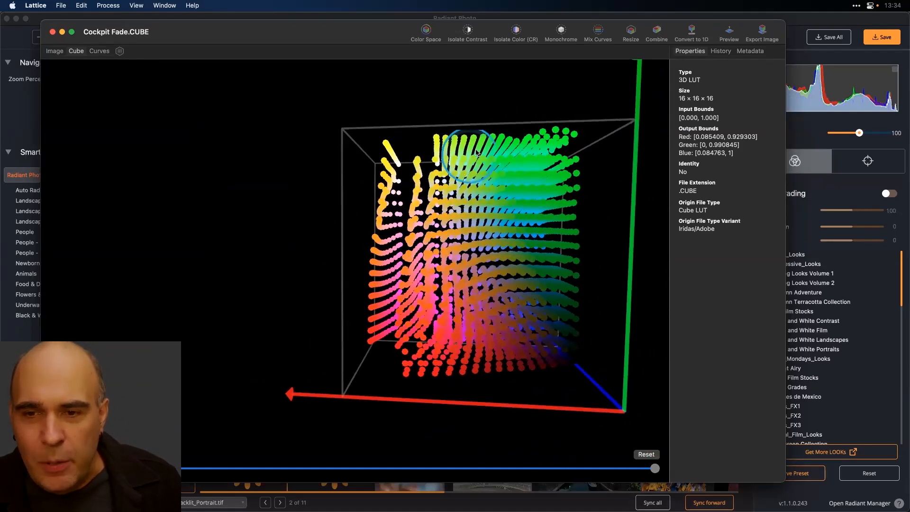
pyautogui.moveTo(529, 196); pyautogui.dragTo(230, 214)
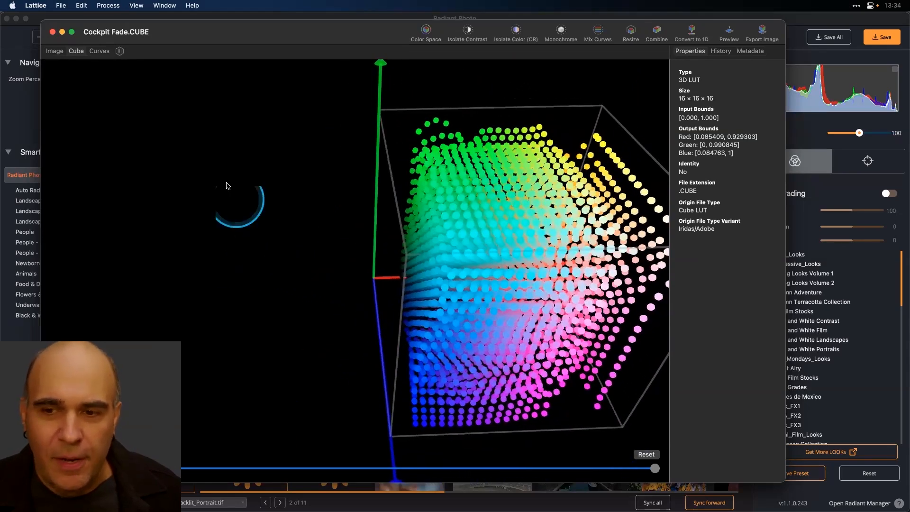
pyautogui.click(99, 51)
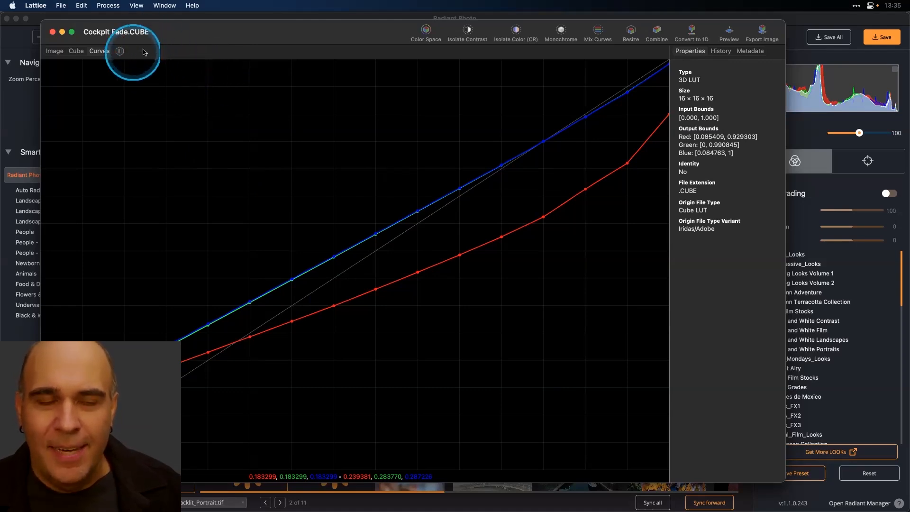
# - Minimize the Lattice window and browse the look collections in Radiant Photo's Color Grade list
pyautogui.click(62, 31)
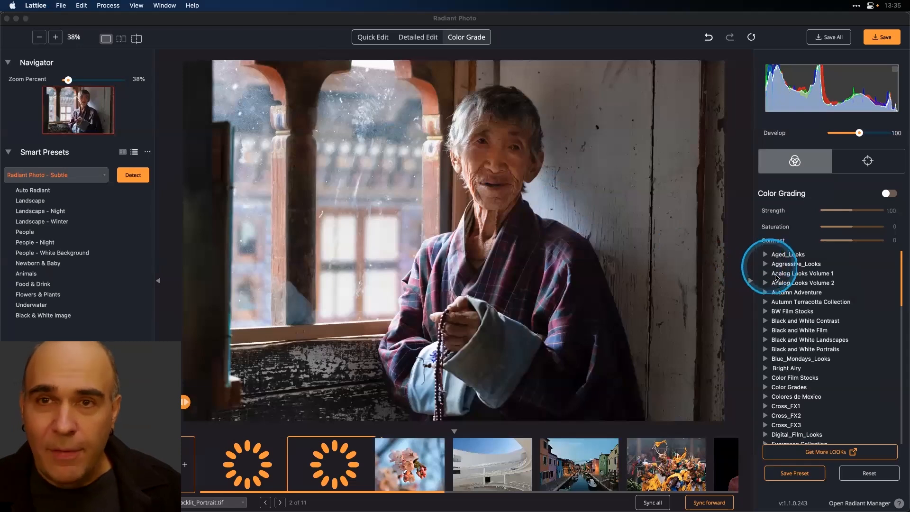
pyautogui.scroll(-5, 786, 284)
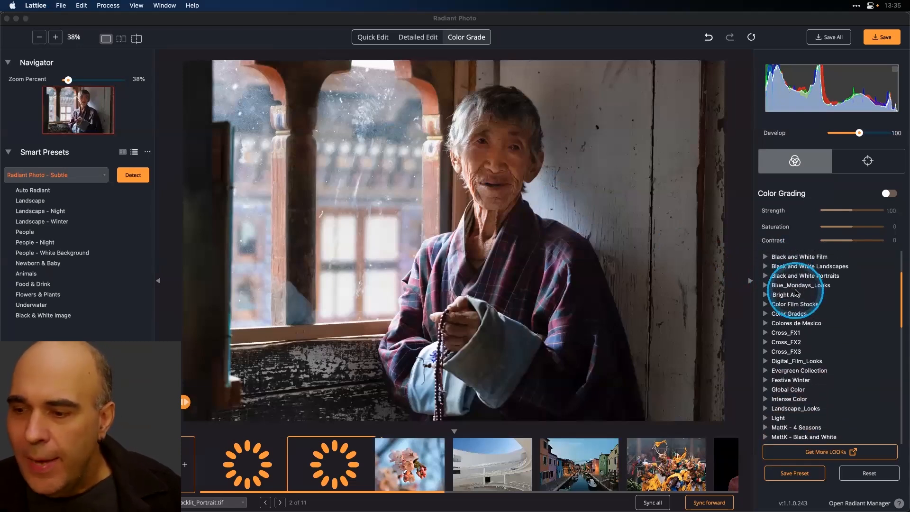
pyautogui.scroll(-3, 829, 294)
pyautogui.scroll(-3, 829, 293)
pyautogui.scroll(-3, 828, 293)
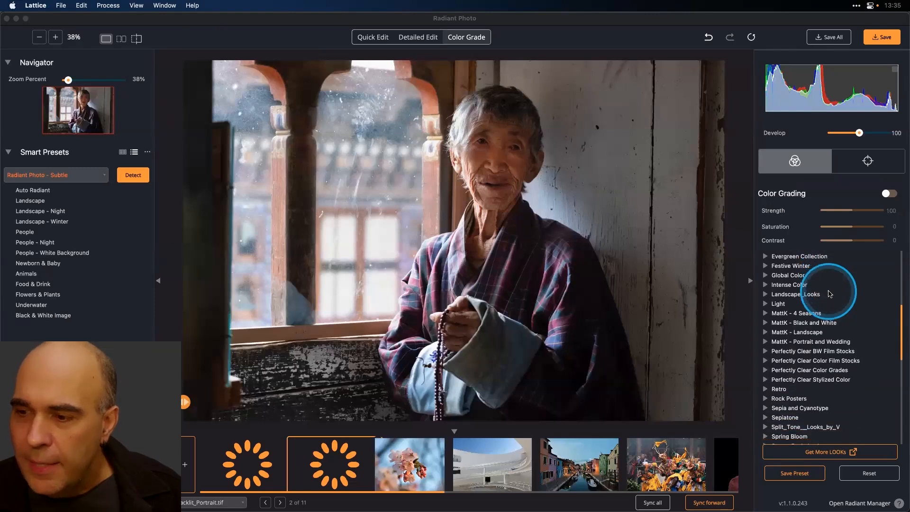
pyautogui.scroll(5, 829, 294)
pyautogui.scroll(-5, 828, 294)
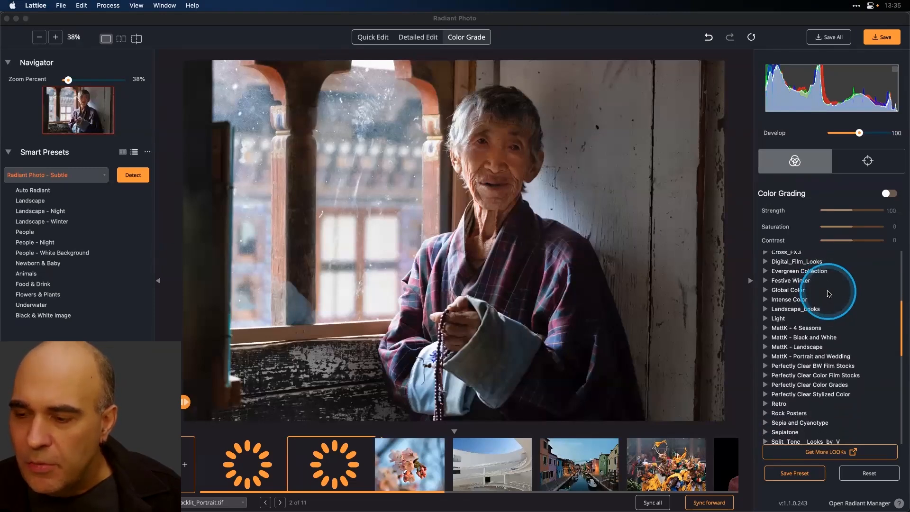
pyautogui.scroll(-2, 776, 327)
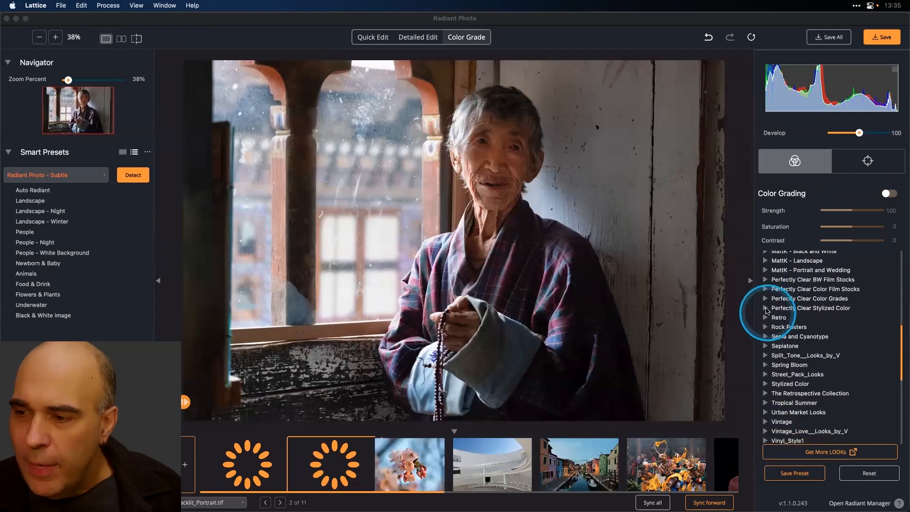
# - View the Perfectly Clear BW Film Stocks looks, collapse that collection and expand Perfectly Clear Color Film Stocks
pyautogui.click(765, 280)
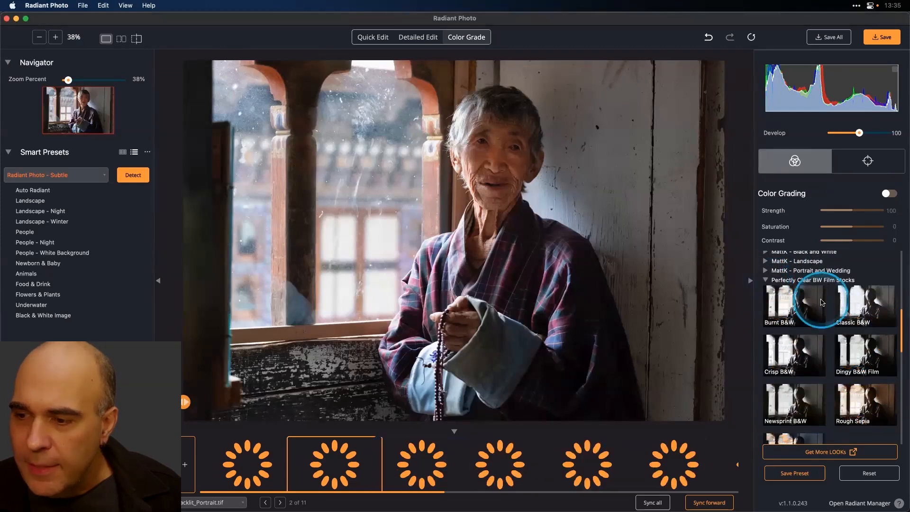
pyautogui.scroll(-2, 822, 301)
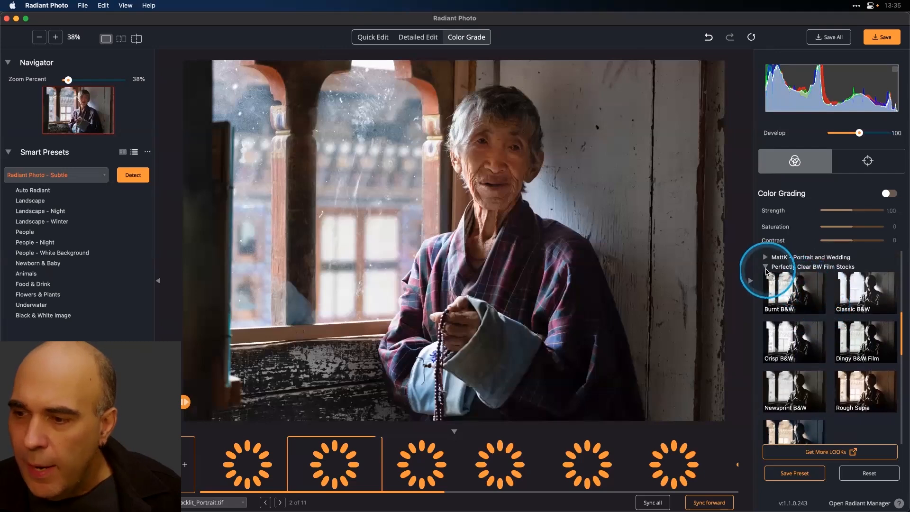
pyautogui.click(765, 268)
pyautogui.click(766, 279)
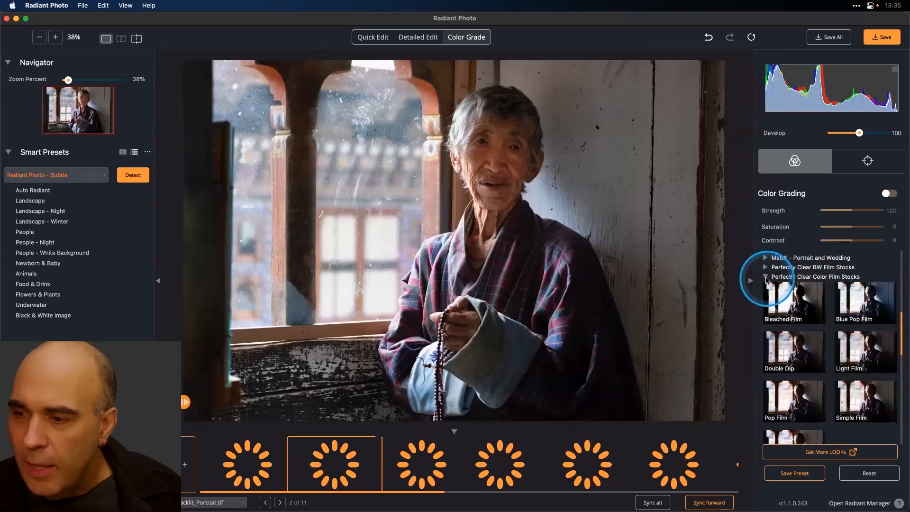
pyautogui.scroll(-1, 853, 308)
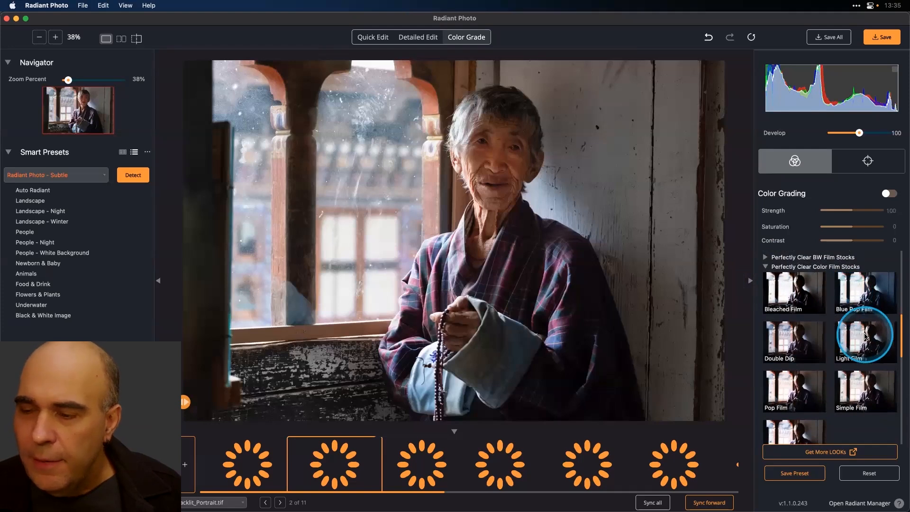
# - Try the Light Film, Pop Film and Simple Film looks, apply Warm Film and compare the photo with color grading off and on
pyautogui.click(865, 337)
pyautogui.scroll(-5, 849, 331)
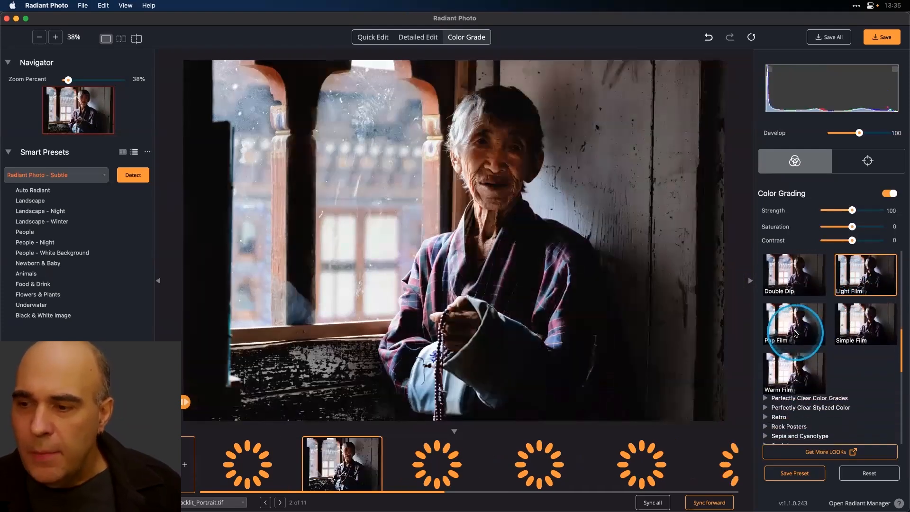
pyautogui.click(789, 316)
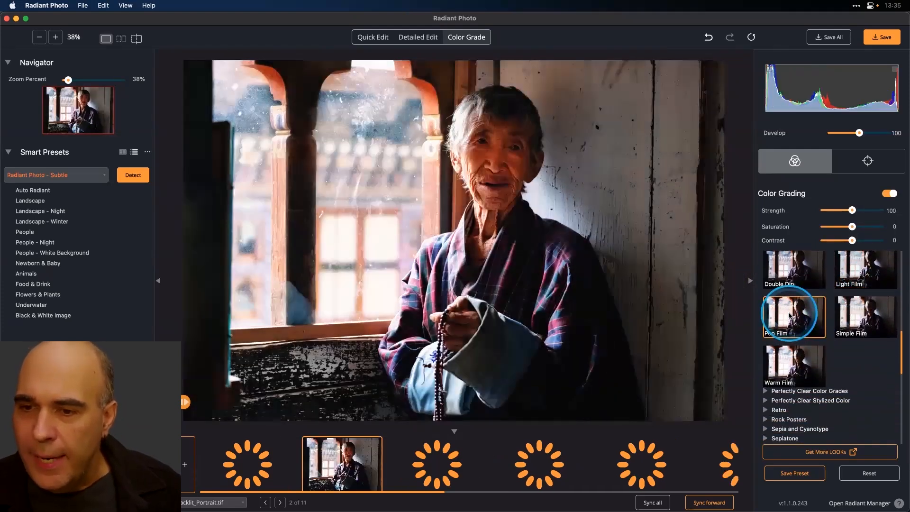
pyautogui.click(860, 317)
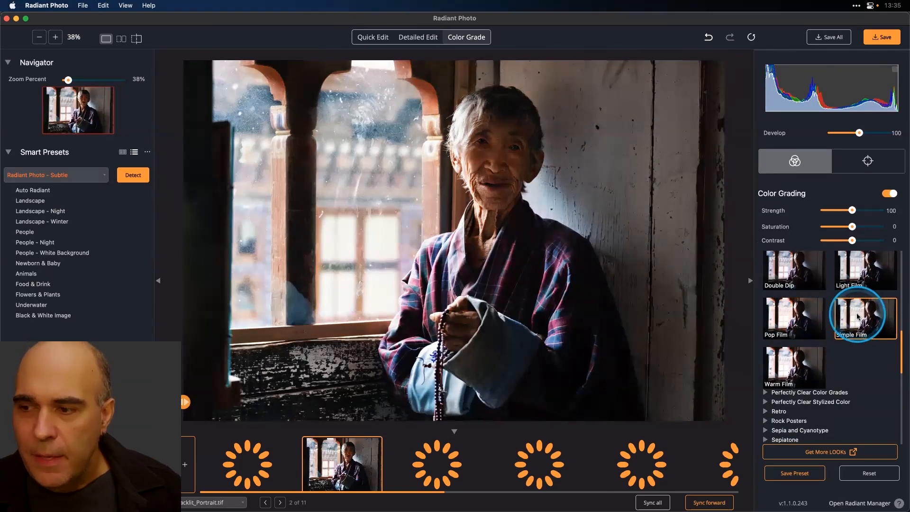
pyautogui.click(797, 361)
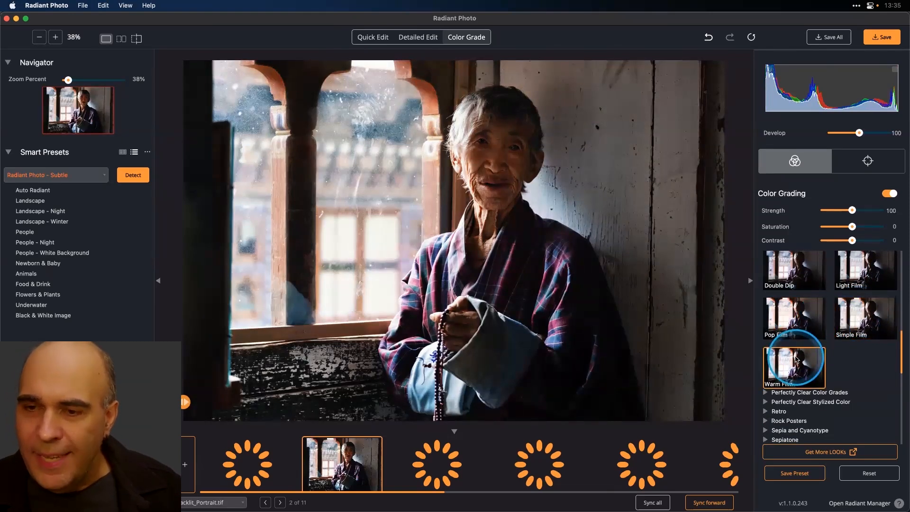
pyautogui.scroll(-1, 799, 358)
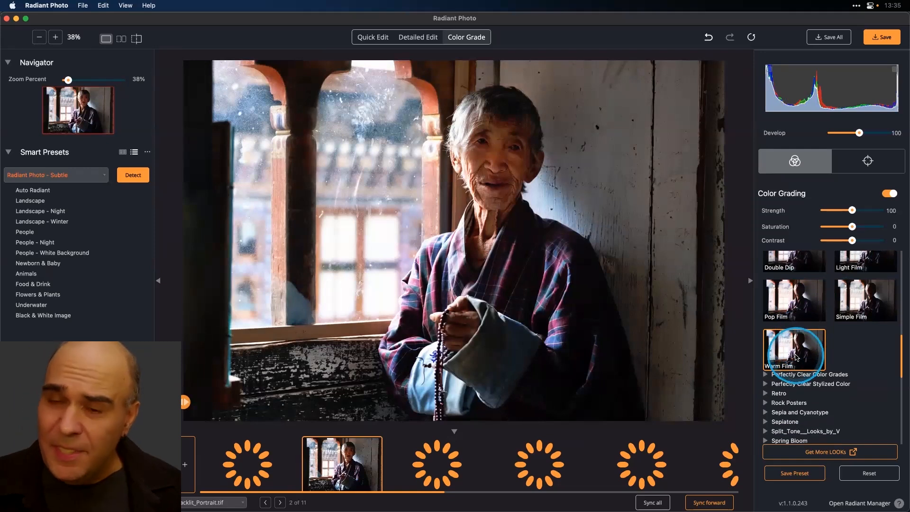
pyautogui.scroll(2, 833, 305)
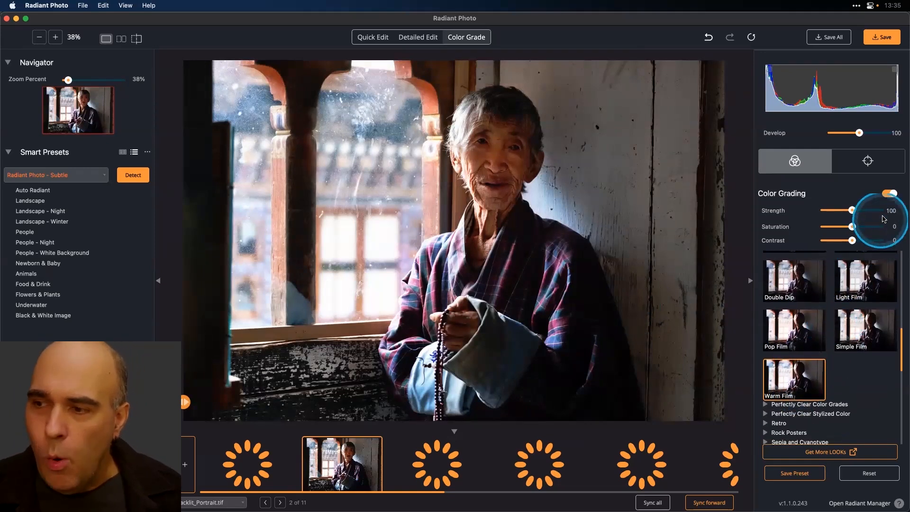
pyautogui.click(890, 194)
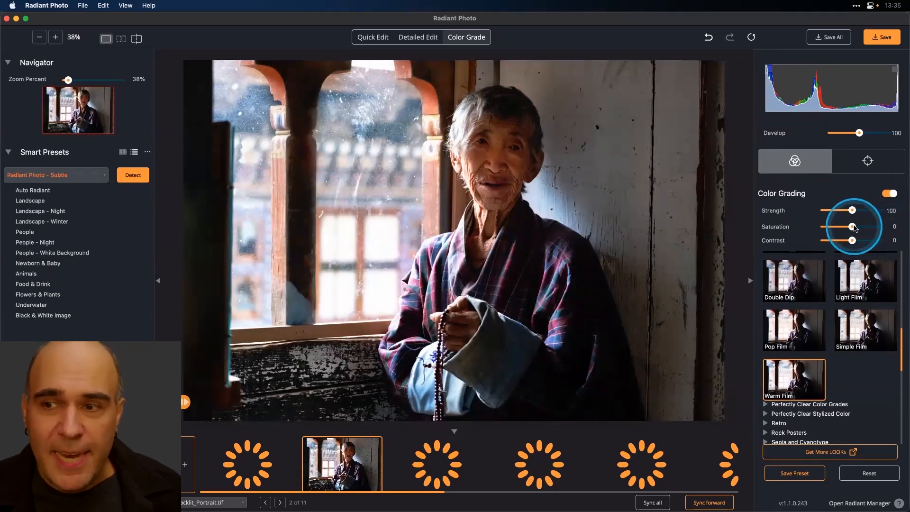
# - Set the Warm Film look's Strength to 69, Saturation to 24 and Contrast to -25
pyautogui.moveTo(852, 211)
pyautogui.mouseDown()
pyautogui.moveTo(882, 211)
pyautogui.moveTo(841, 212)
pyautogui.mouseUp()
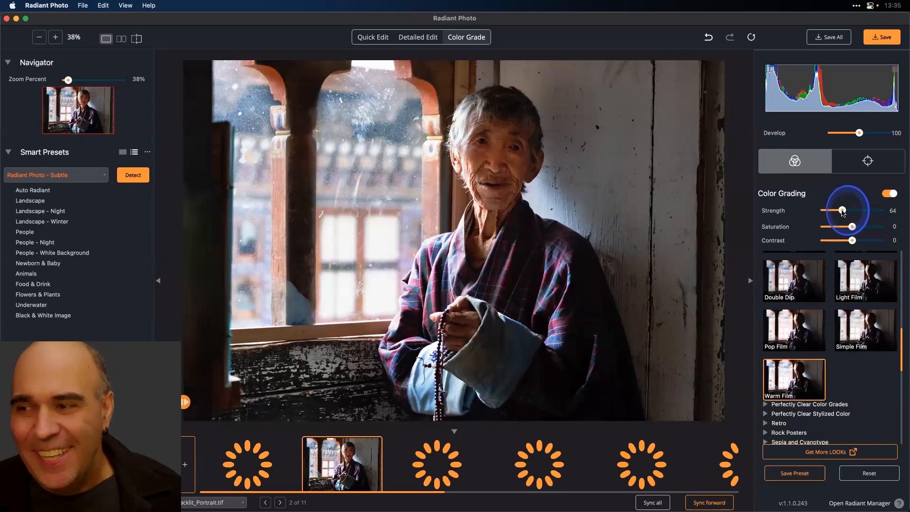
pyautogui.moveTo(842, 210); pyautogui.dragTo(878, 229)
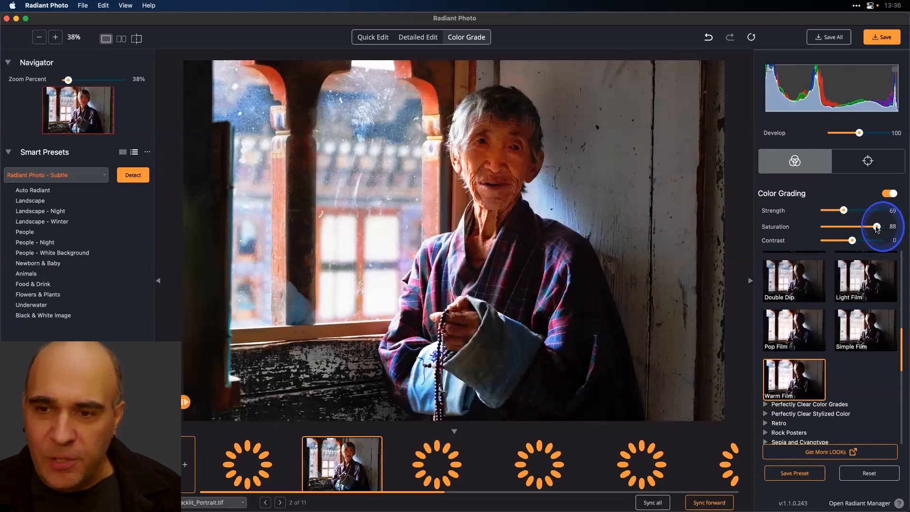
pyautogui.moveTo(877, 229); pyautogui.dragTo(832, 230)
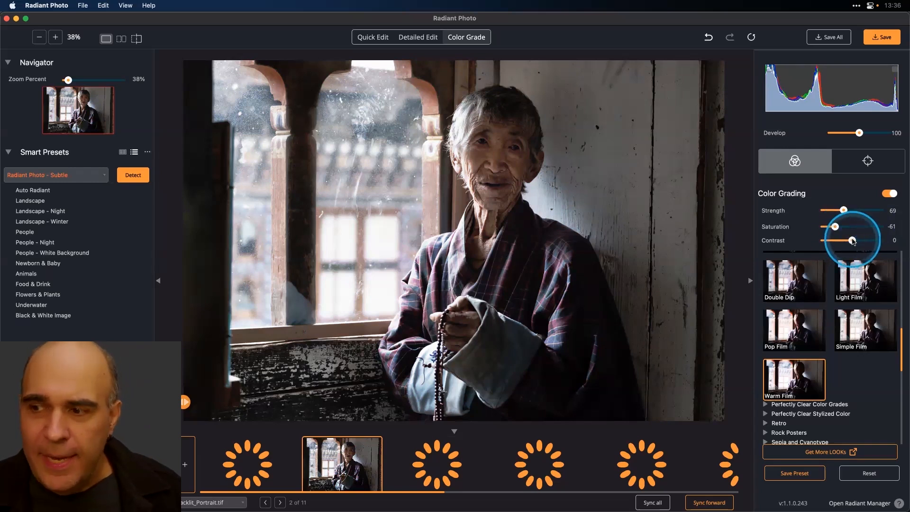
pyautogui.moveTo(853, 241)
pyautogui.mouseDown()
pyautogui.moveTo(881, 242)
pyautogui.moveTo(847, 242)
pyautogui.mouseUp()
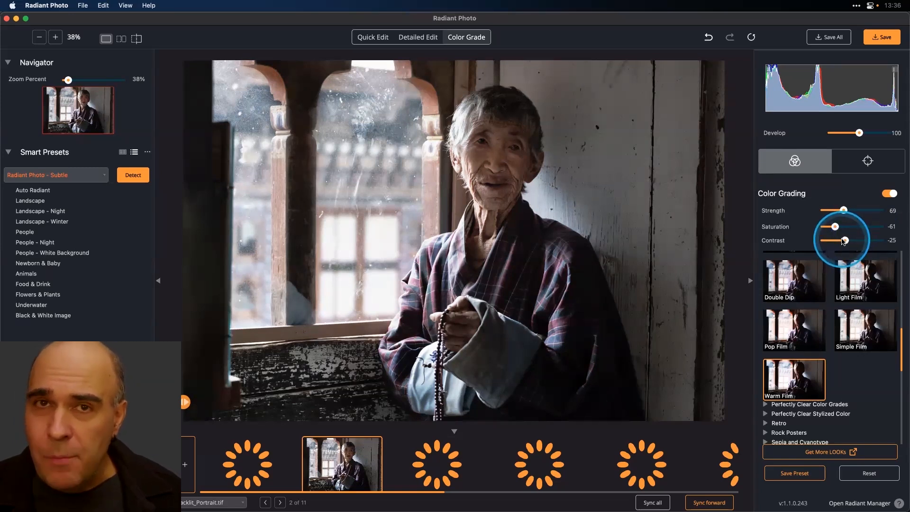
pyautogui.moveTo(836, 227); pyautogui.dragTo(858, 228)
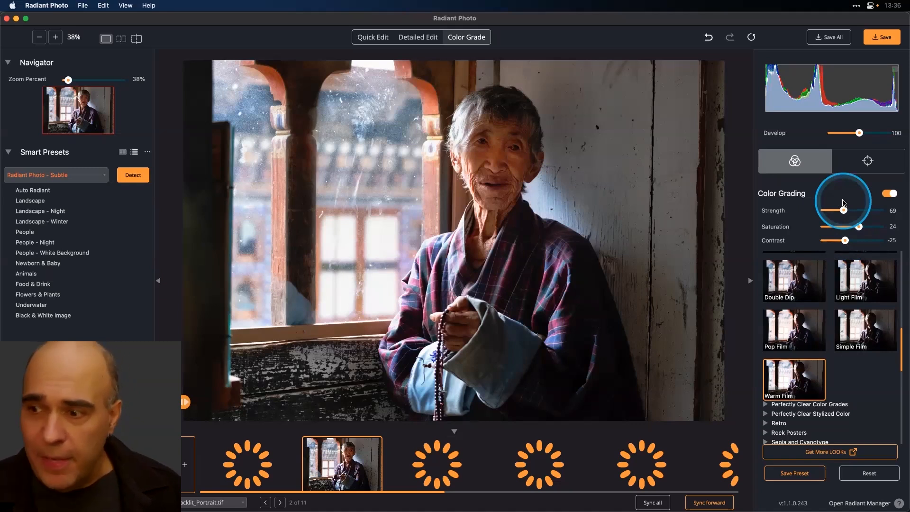
# - Check the portrait in the preview and fine-tune the color grading to Saturation 21 and Contrast -23
pyautogui.click(663, 197)
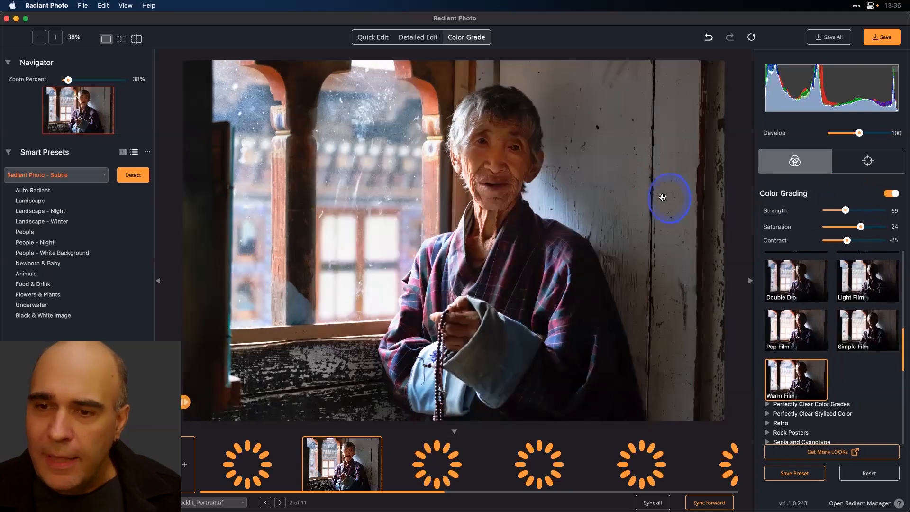
pyautogui.click(663, 197)
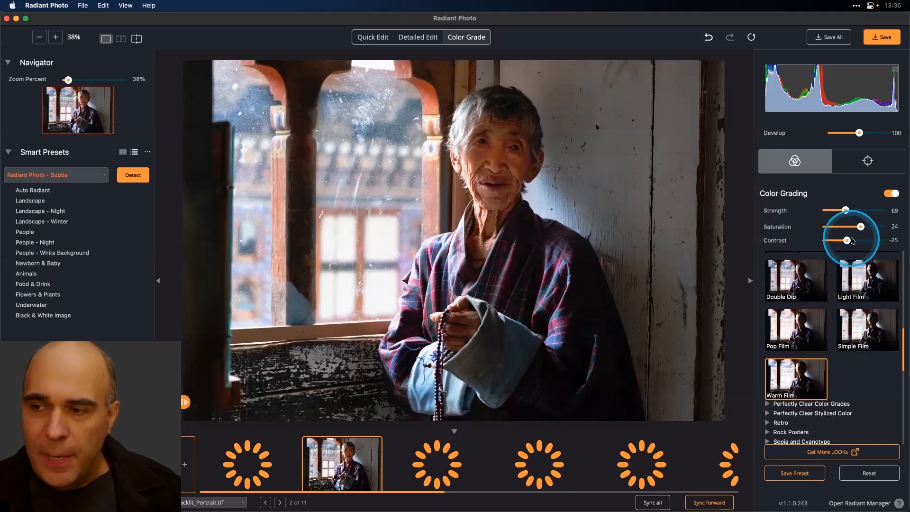
pyautogui.scroll(1, 851, 240)
pyautogui.scroll(-3, 842, 229)
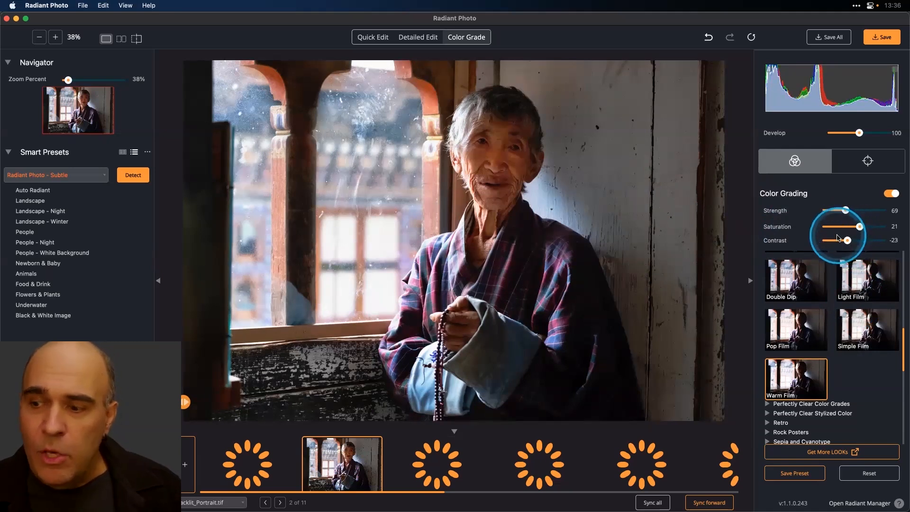
pyautogui.scroll(1, 840, 280)
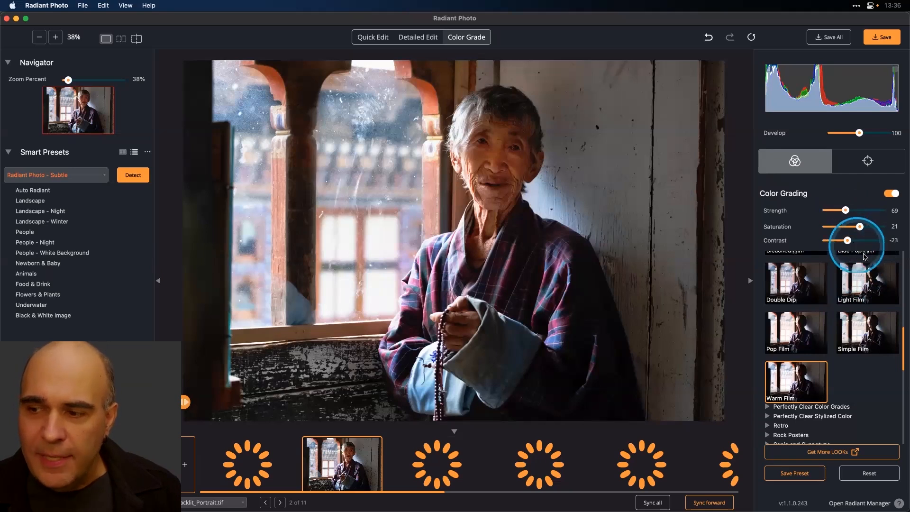
# - Preview the Light Film, Double Dip, Pop Film and Simple Film looks with the same grading settings and return to Warm Film
pyautogui.click(870, 279)
pyautogui.click(795, 292)
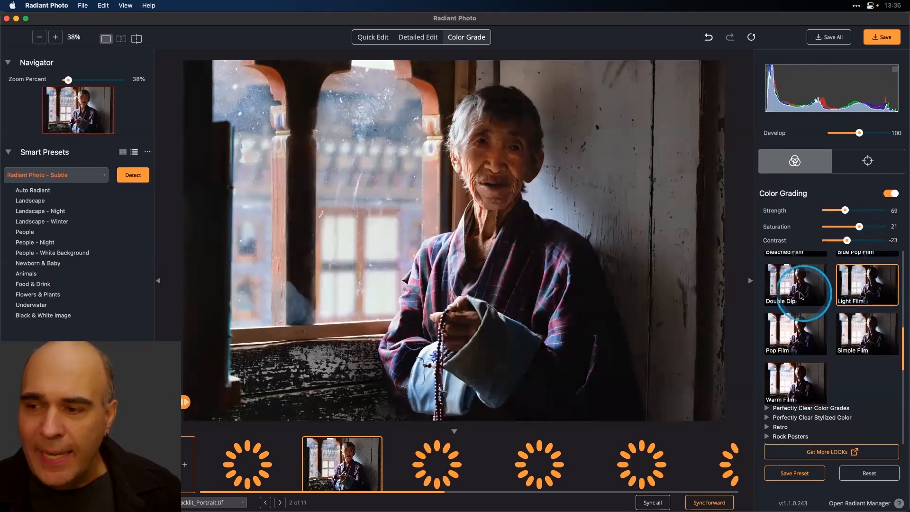
pyautogui.scroll(-1, 795, 294)
pyautogui.click(796, 309)
pyautogui.click(862, 321)
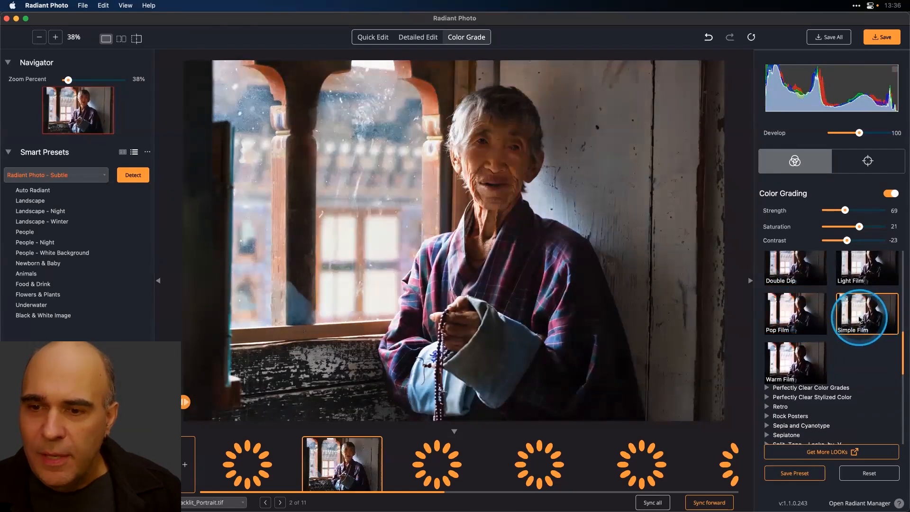
pyautogui.scroll(1, 835, 315)
pyautogui.click(808, 377)
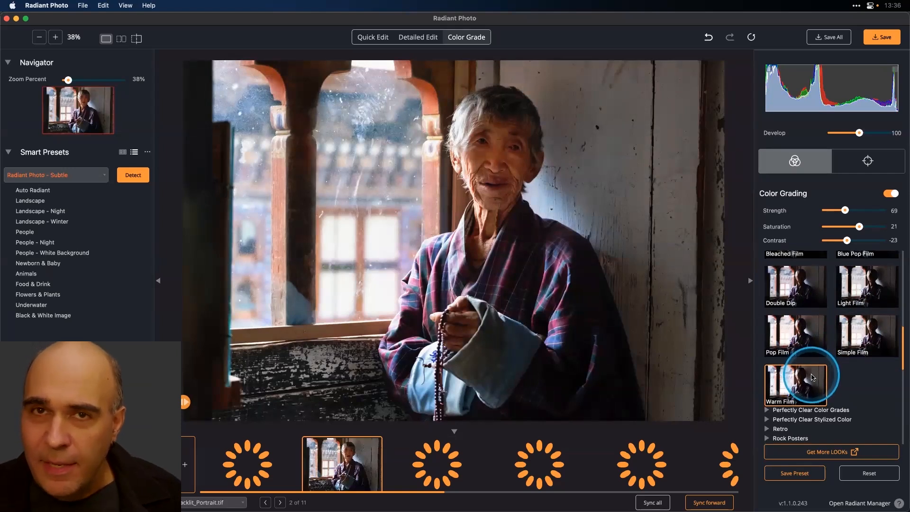
pyautogui.scroll(-3, 810, 375)
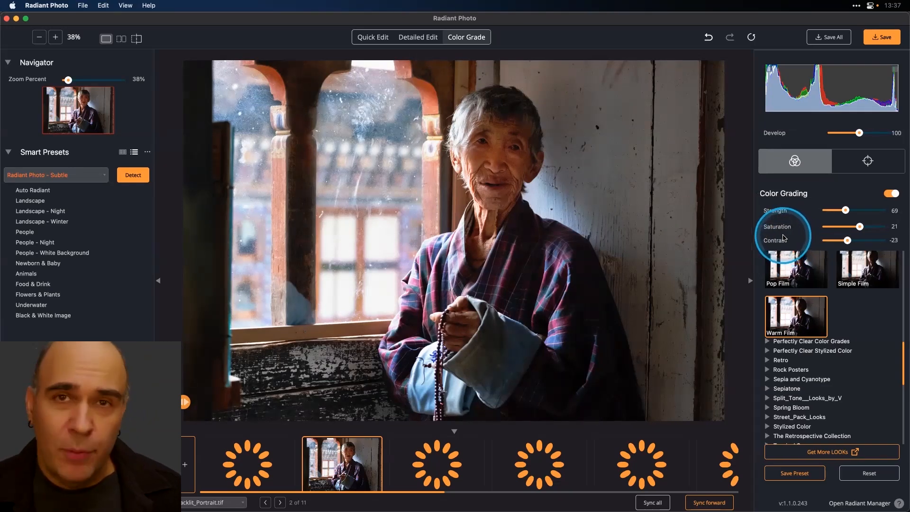
# - Return to the general Detailed Edit tools and expand the Tone section
pyautogui.click(418, 38)
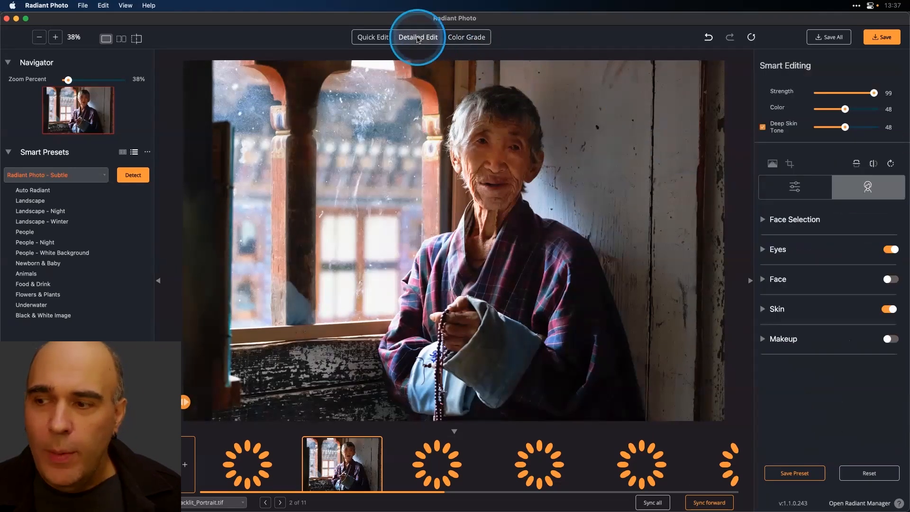
pyautogui.click(781, 191)
pyautogui.click(764, 220)
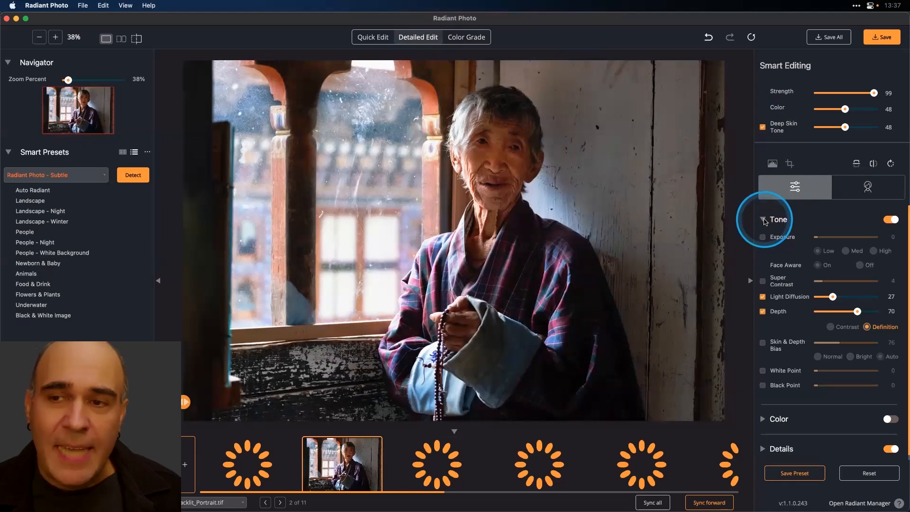
# - Enable Super Contrast in the Tone adjustments and return to the Color Grade workspace
pyautogui.click(763, 282)
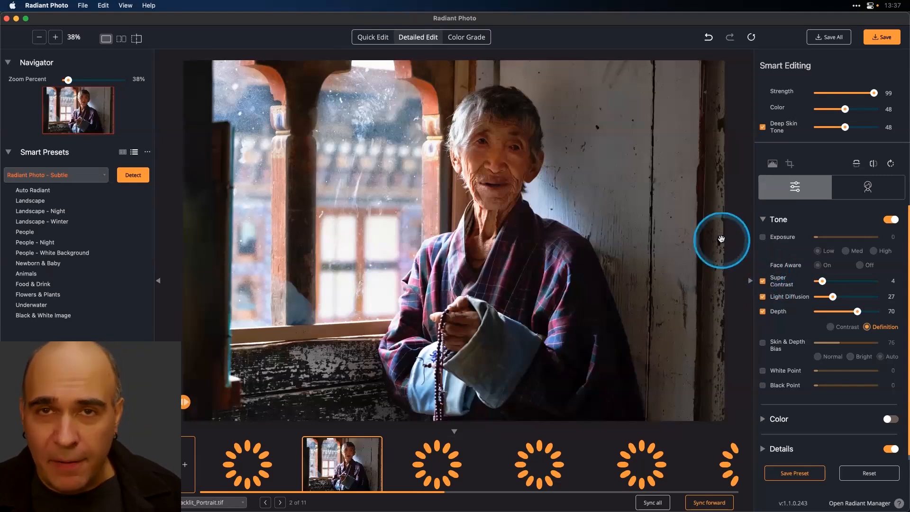
pyautogui.click(462, 38)
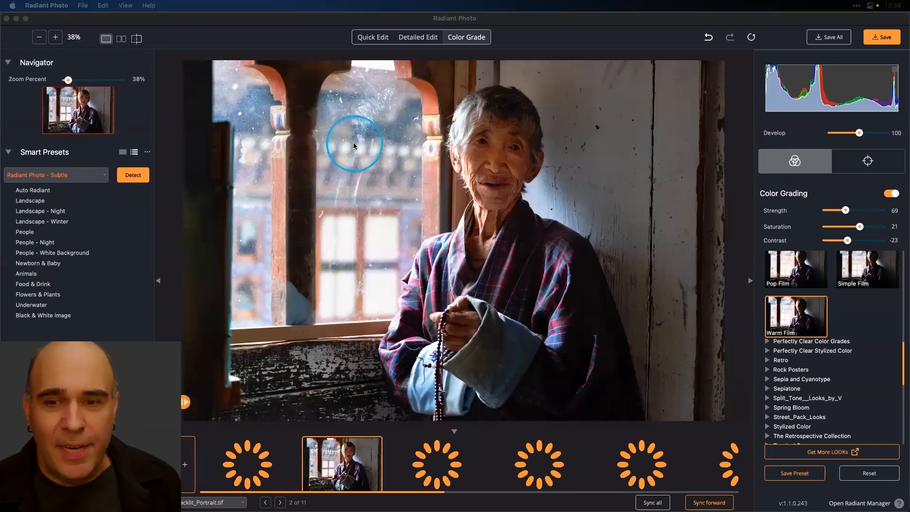
pyautogui.click(458, 208)
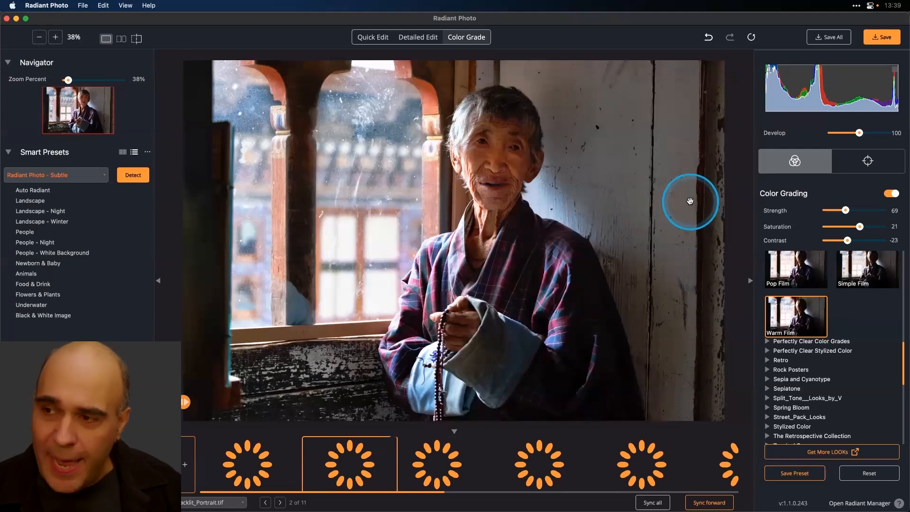
# - Open the Graduated Filter and Finishing Tools and look over their available adjustments
pyautogui.press('g')
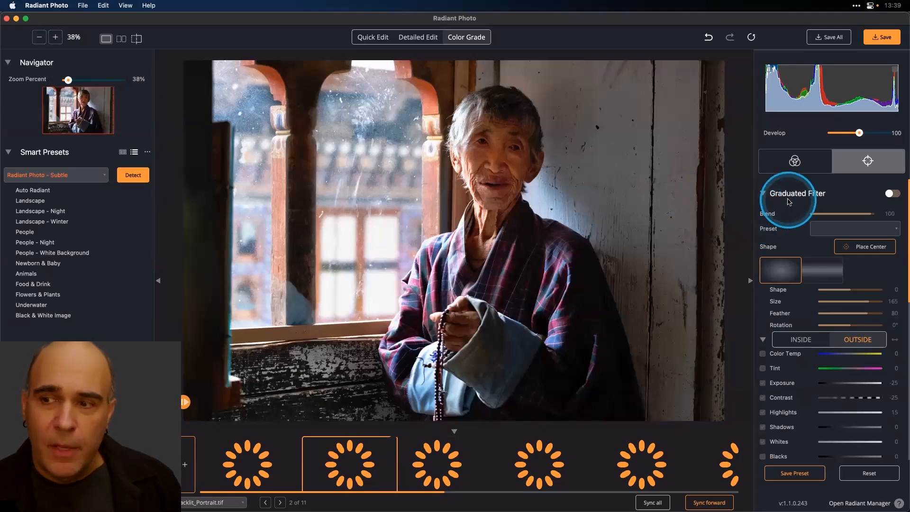
pyautogui.scroll(-10, 790, 200)
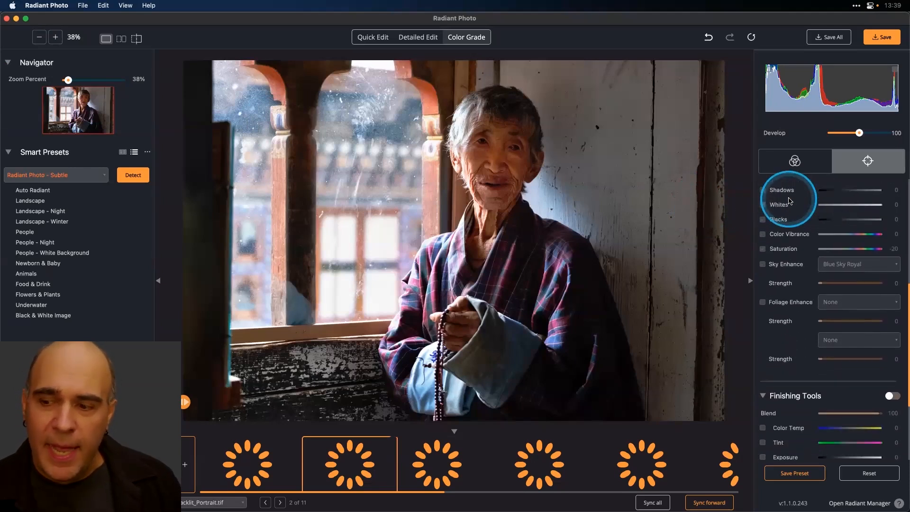
pyautogui.scroll(-3, 790, 200)
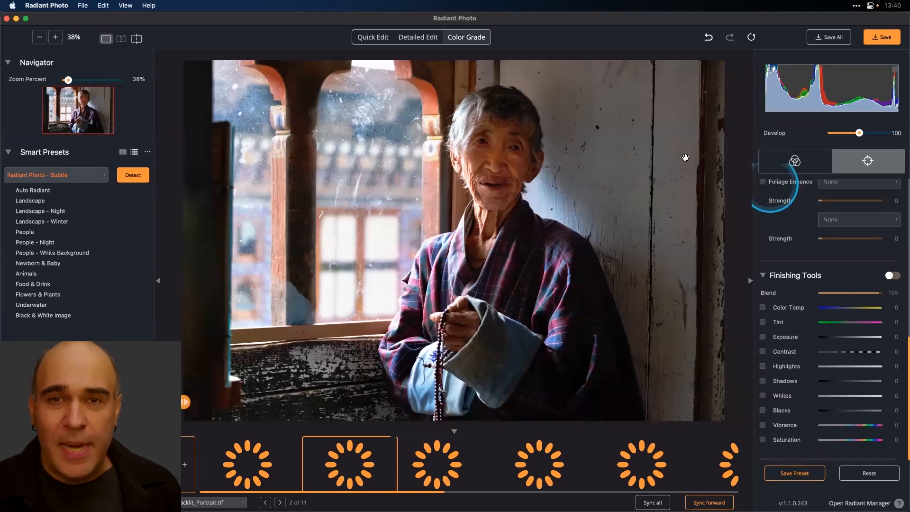
pyautogui.click(506, 143)
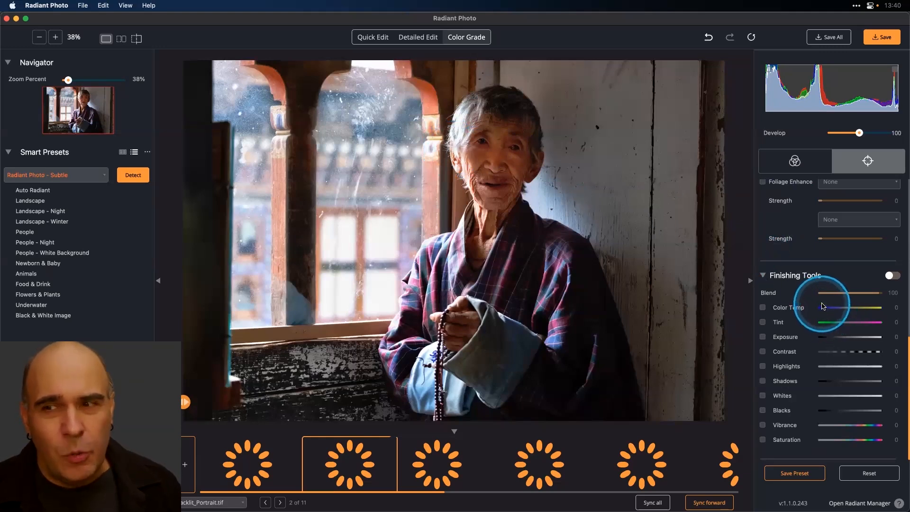
pyautogui.scroll(10, 824, 307)
pyautogui.scroll(5, 824, 307)
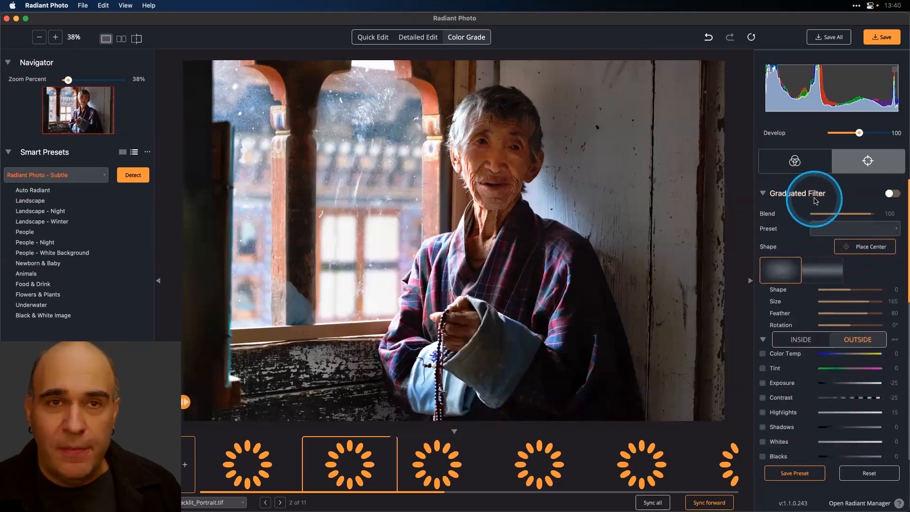
# - Apply the Light Portrait Vignette preset in the Graduated Filter to the portrait
pyautogui.click(839, 232)
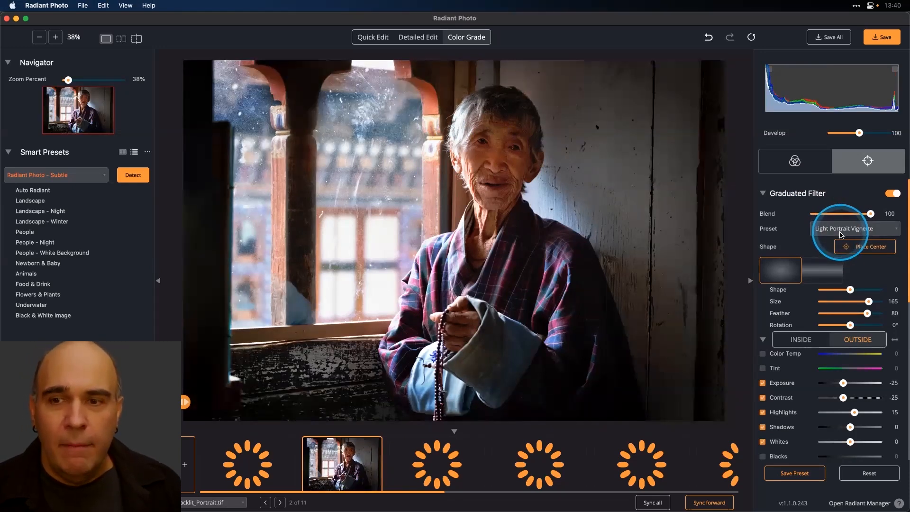
pyautogui.scroll(-1, 840, 236)
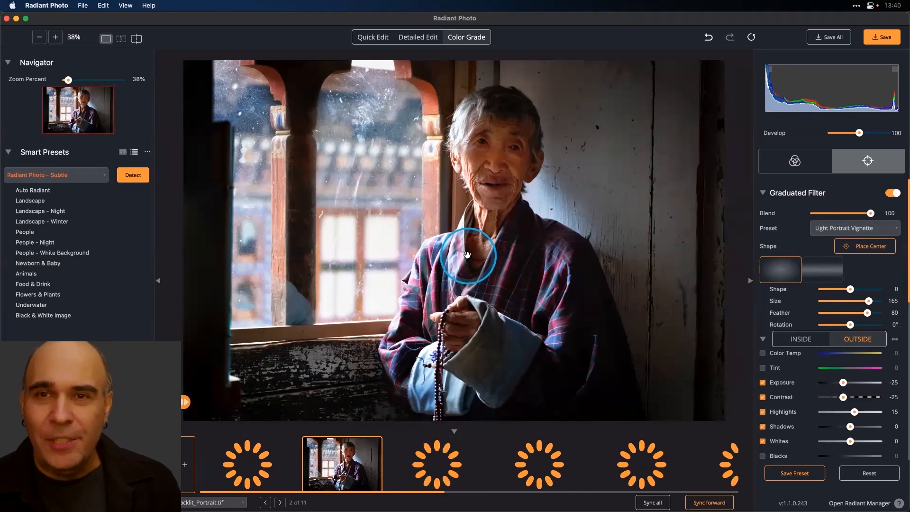
pyautogui.moveTo(467, 256); pyautogui.dragTo(420, 222)
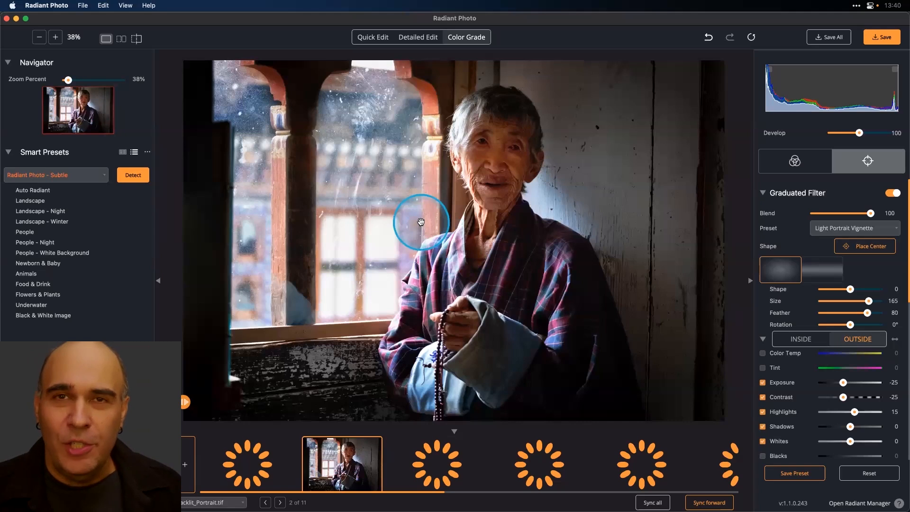
pyautogui.moveTo(421, 222); pyautogui.dragTo(449, 227)
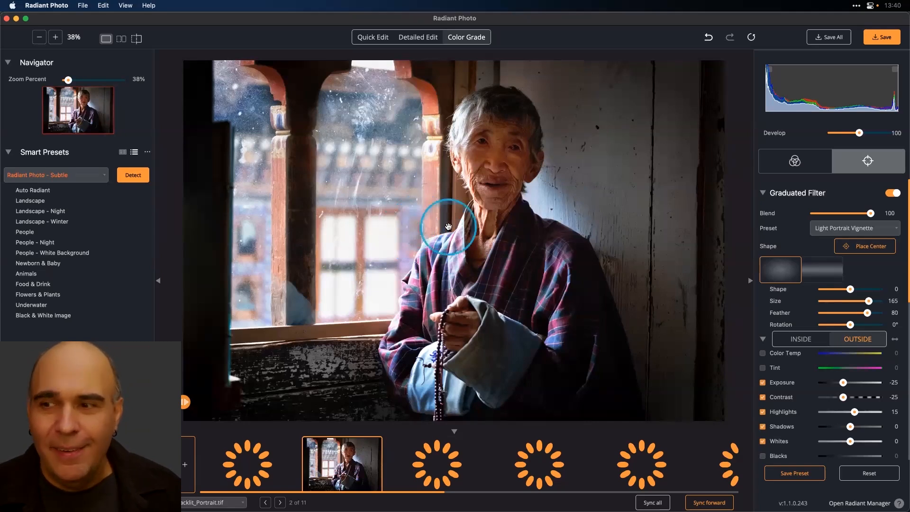
# - Place the vignette's center on the subject's neck, just below the chin
pyautogui.click(856, 246)
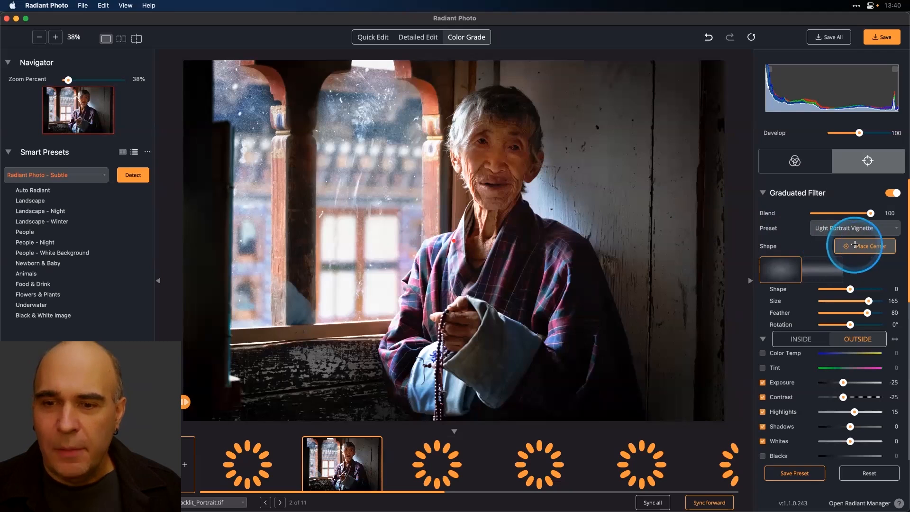
pyautogui.click(453, 241)
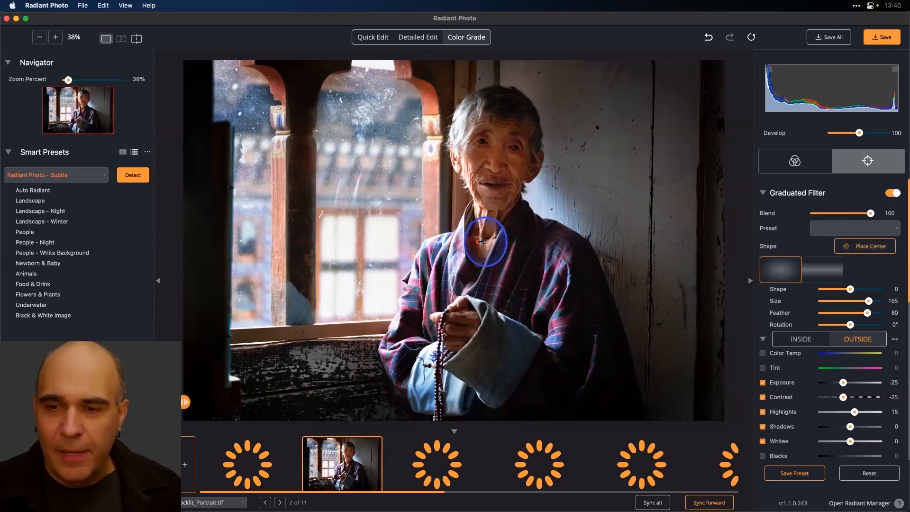
pyautogui.moveTo(490, 242)
pyautogui.mouseDown()
pyautogui.moveTo(502, 257)
pyautogui.moveTo(502, 236)
pyautogui.mouseUp()
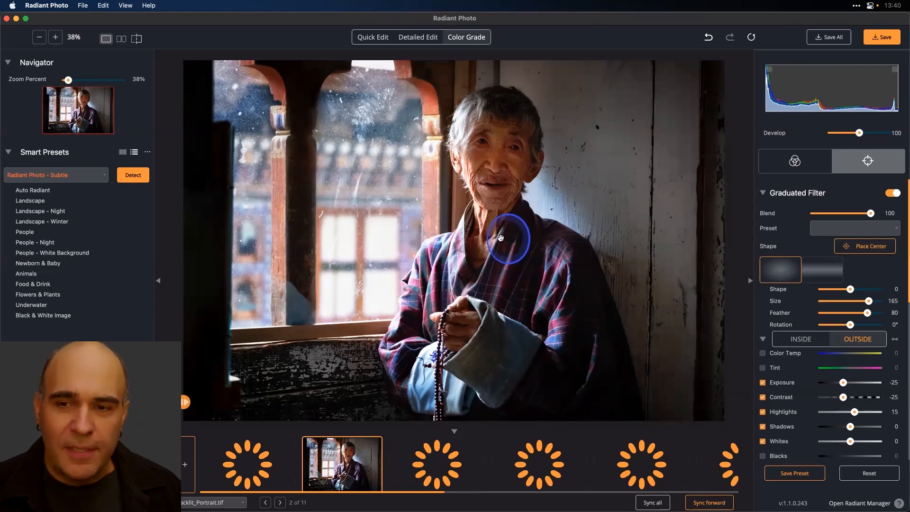
pyautogui.click(501, 237)
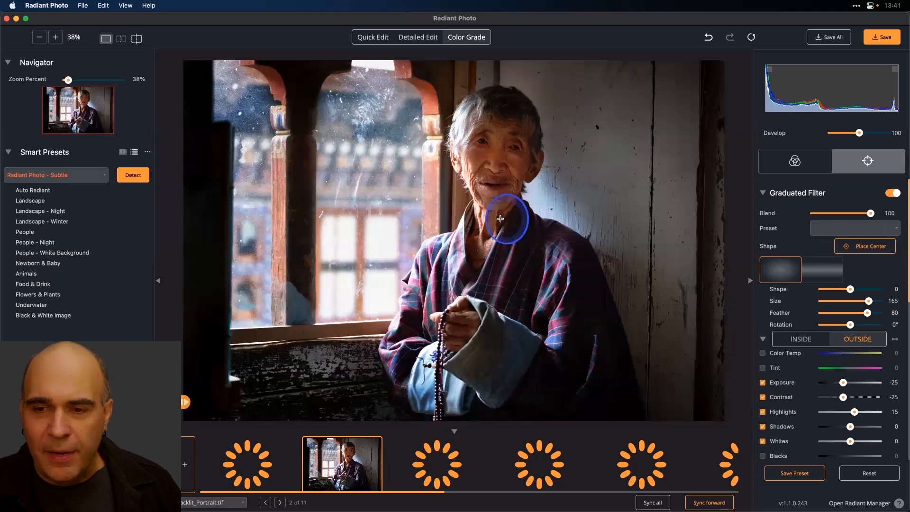
pyautogui.click(511, 221)
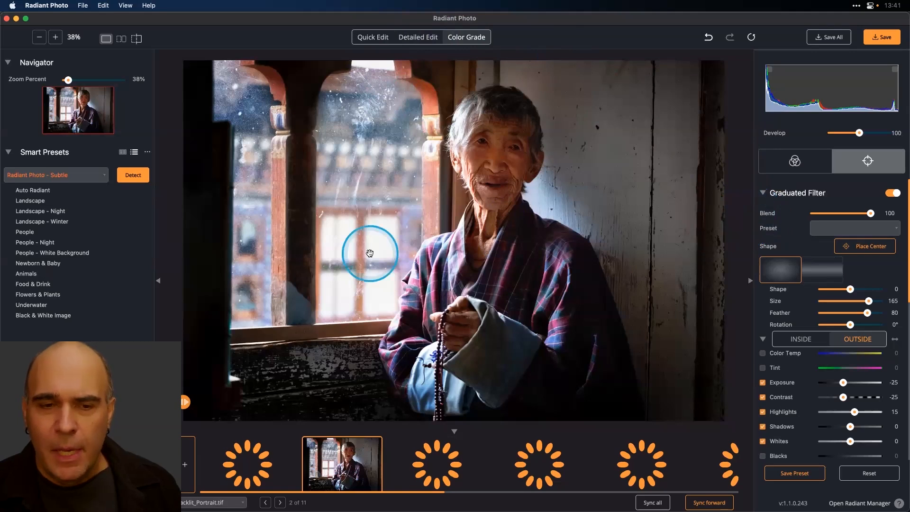
# - Hide the navigator and presets area and the filmstrip to enlarge the portrait preview
pyautogui.click(156, 281)
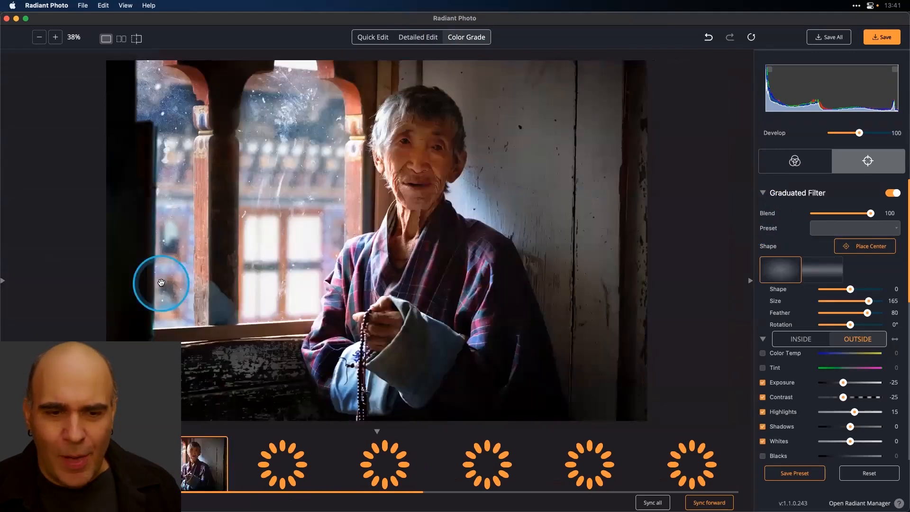
pyautogui.click(378, 431)
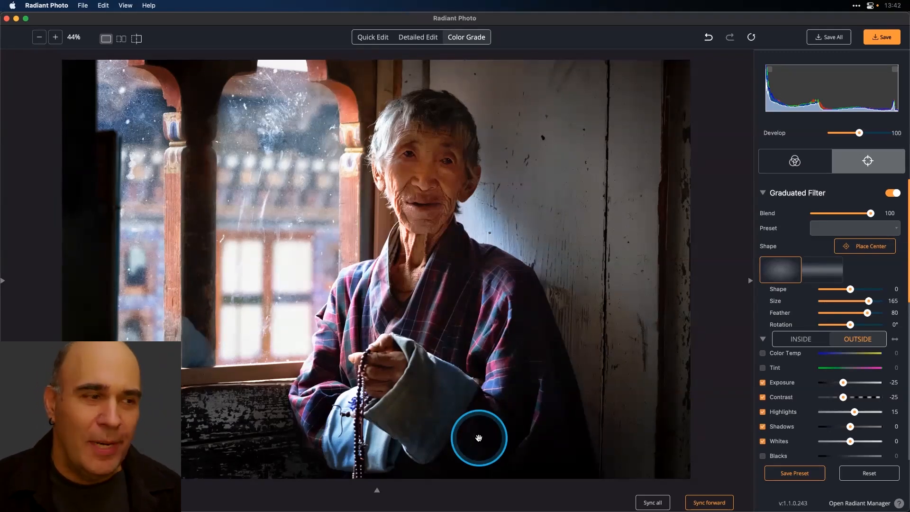
pyautogui.moveTo(479, 438); pyautogui.dragTo(120, 365)
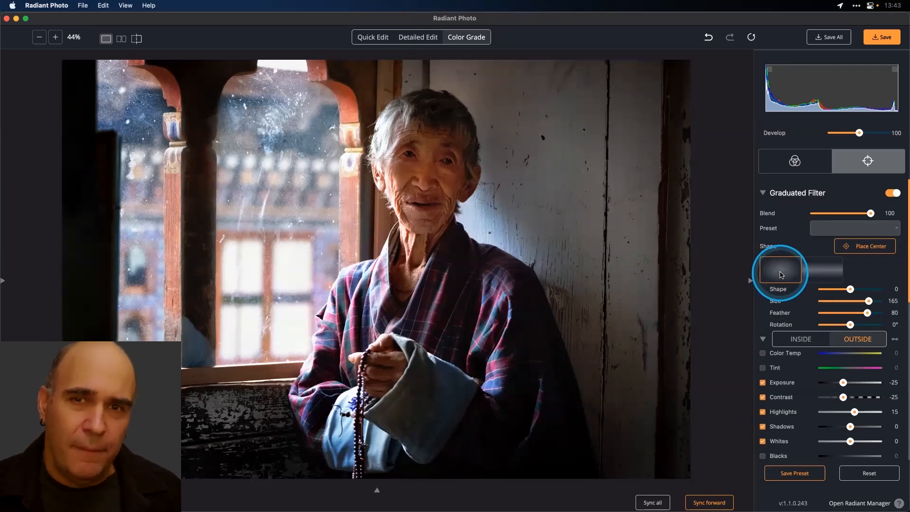
# - Set the graduated filter's Shape to -72, Rotation to -10°, Size to 163 and Feather to 100
pyautogui.moveTo(851, 291); pyautogui.dragTo(830, 290)
pyautogui.moveTo(850, 325); pyautogui.dragTo(847, 326)
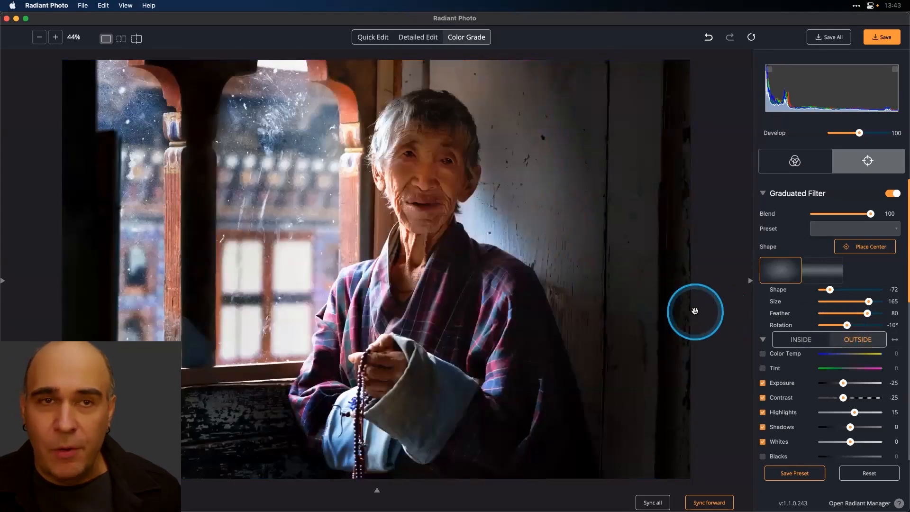
pyautogui.moveTo(865, 304); pyautogui.dragTo(878, 304)
pyautogui.moveTo(882, 304)
pyautogui.mouseDown()
pyautogui.moveTo(855, 314)
pyautogui.moveTo(739, 316)
pyautogui.moveTo(877, 316)
pyautogui.mouseUp()
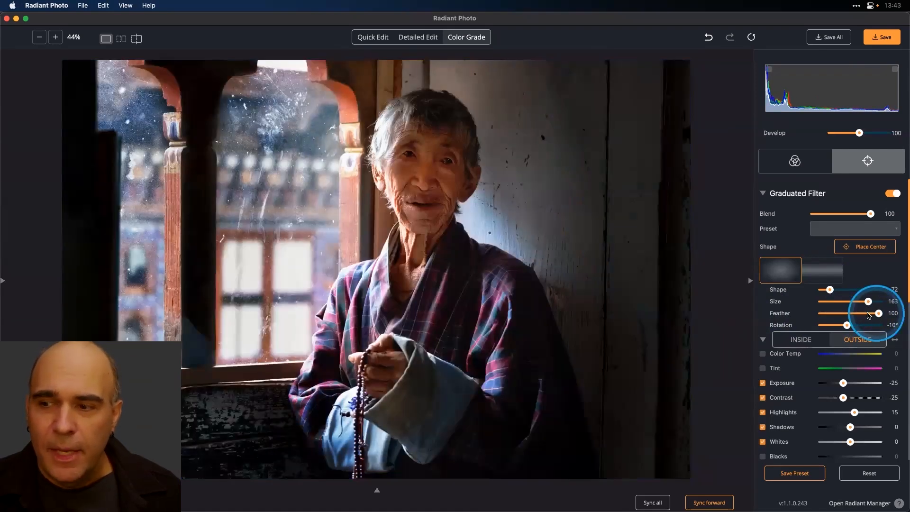
# - Enable Shadows for the inside of the graduated filter and set it to 56
pyautogui.scroll(-2, 774, 309)
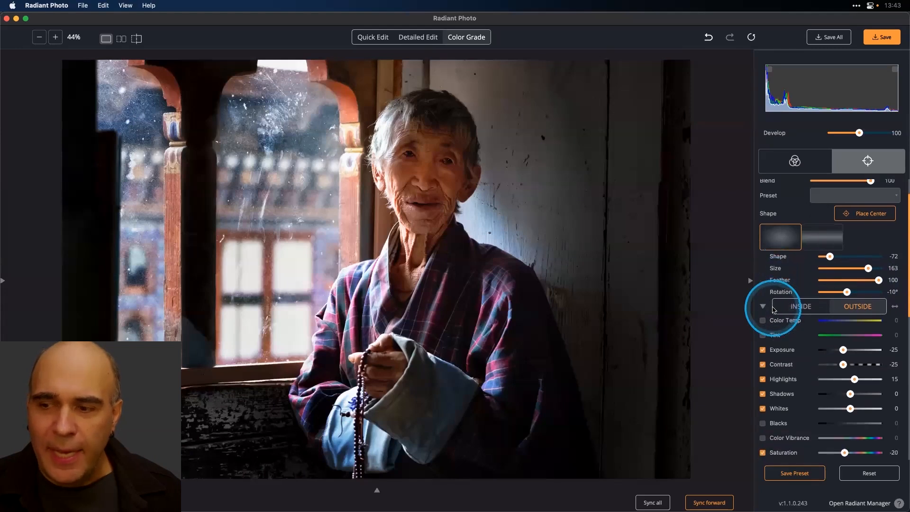
pyautogui.click(801, 307)
pyautogui.scroll(-3, 834, 340)
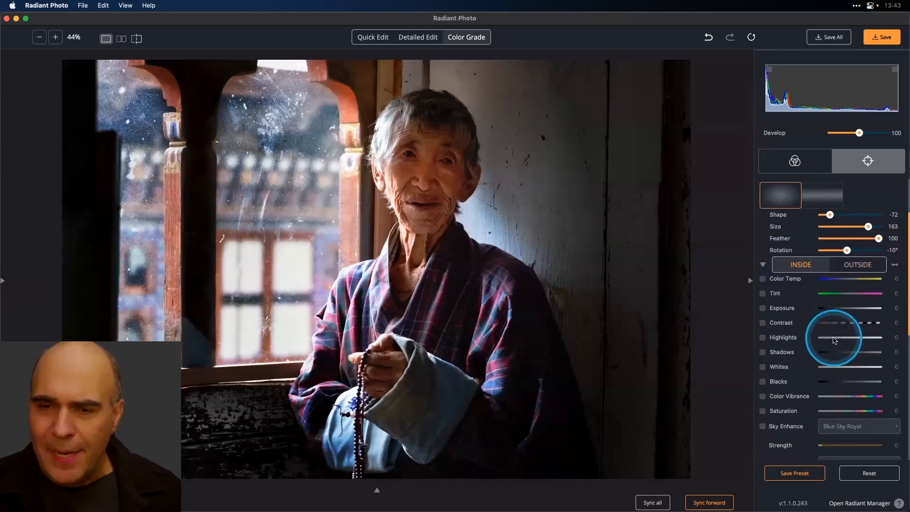
pyautogui.scroll(-1, 835, 340)
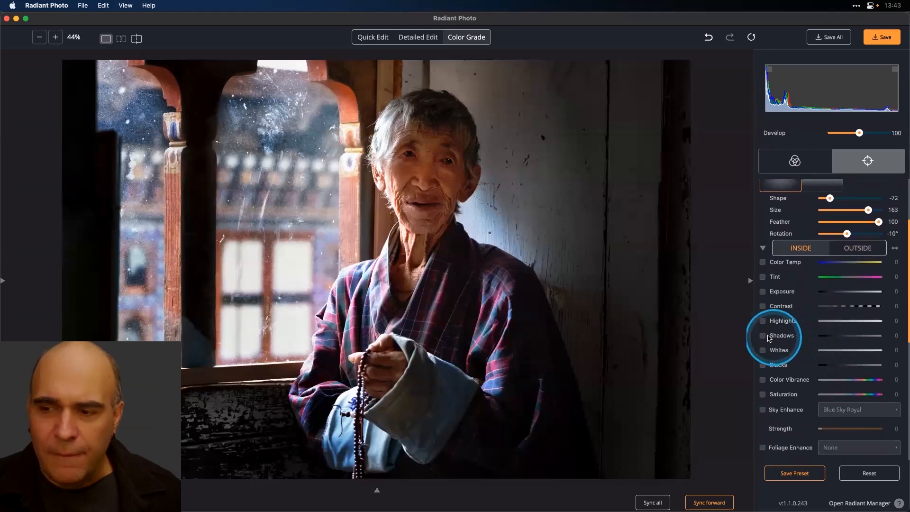
pyautogui.click(762, 335)
pyautogui.click(858, 335)
pyautogui.scroll(1, 857, 336)
pyautogui.moveTo(857, 339); pyautogui.dragTo(867, 342)
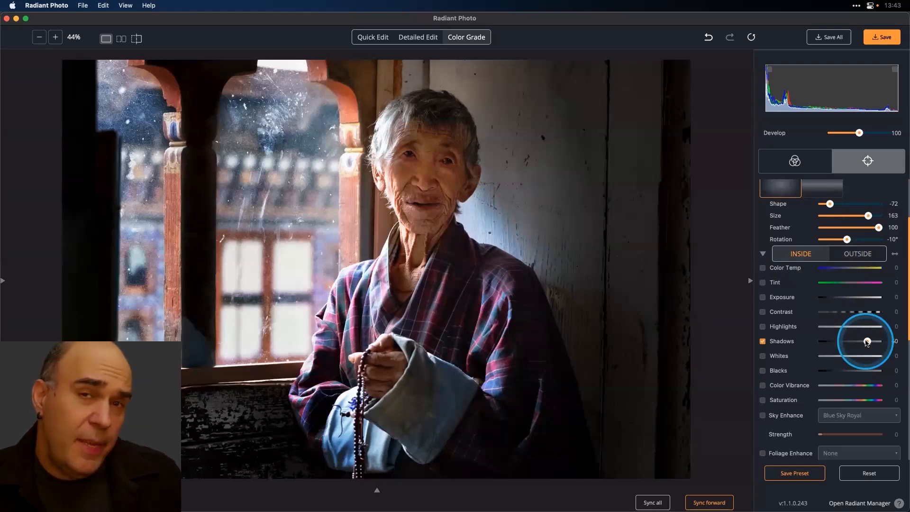
pyautogui.moveTo(866, 340); pyautogui.dragTo(848, 339)
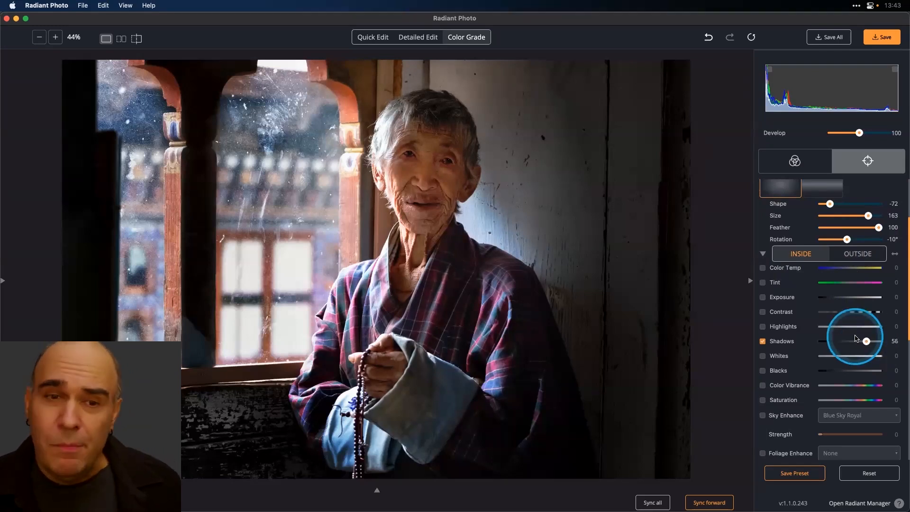
# - Set the graduated filter's outside Exposure to -22 and outside Contrast to -15
pyautogui.click(849, 254)
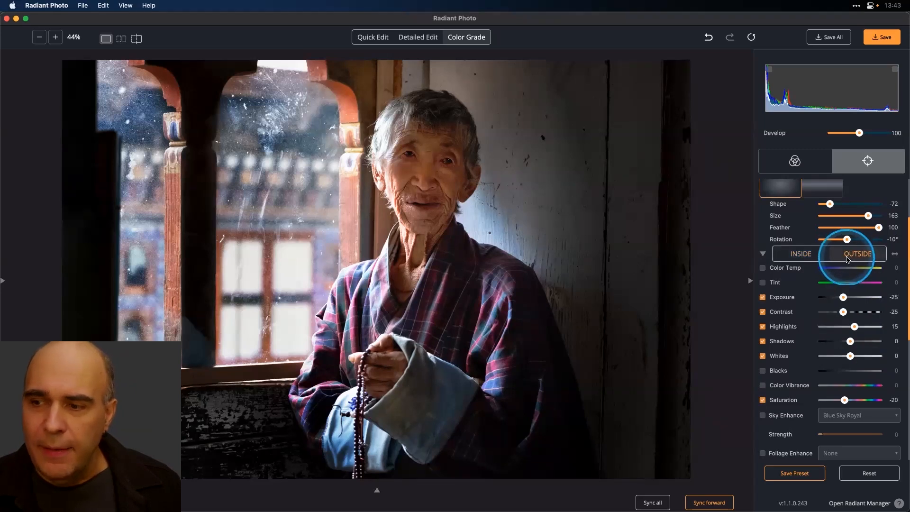
pyautogui.click(848, 299)
pyautogui.moveTo(848, 299); pyautogui.dragTo(845, 300)
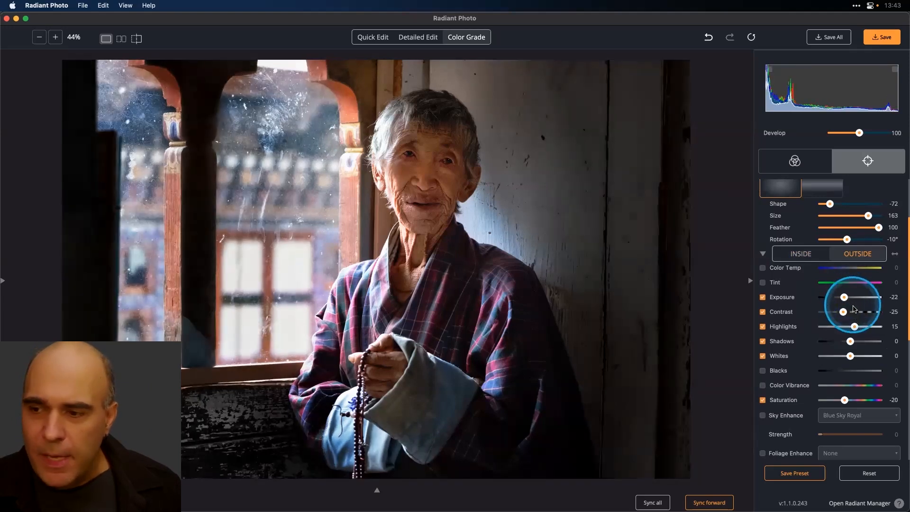
pyautogui.click(845, 312)
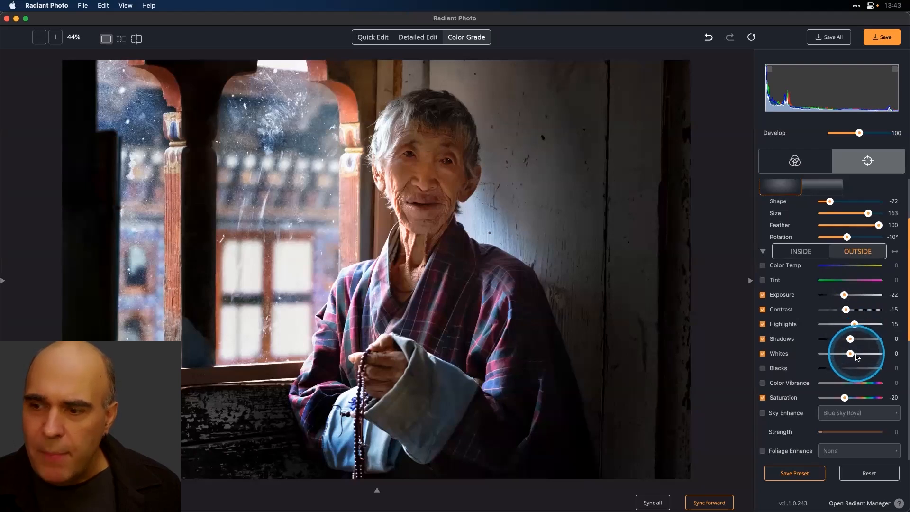
# - Set Color Vibrance for the outside of the graduated filter to -30
pyautogui.scroll(-1, 850, 362)
pyautogui.scroll(-1, 850, 376)
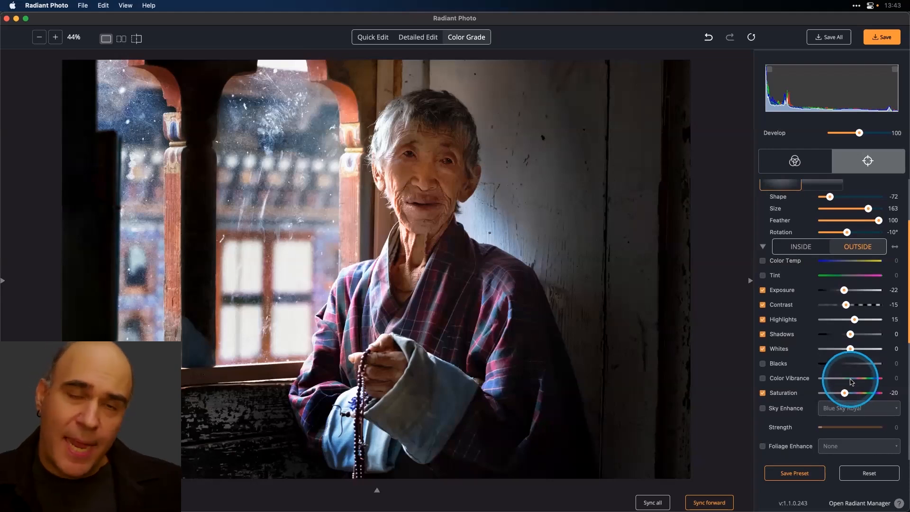
pyautogui.click(850, 381)
pyautogui.moveTo(847, 383); pyautogui.dragTo(845, 383)
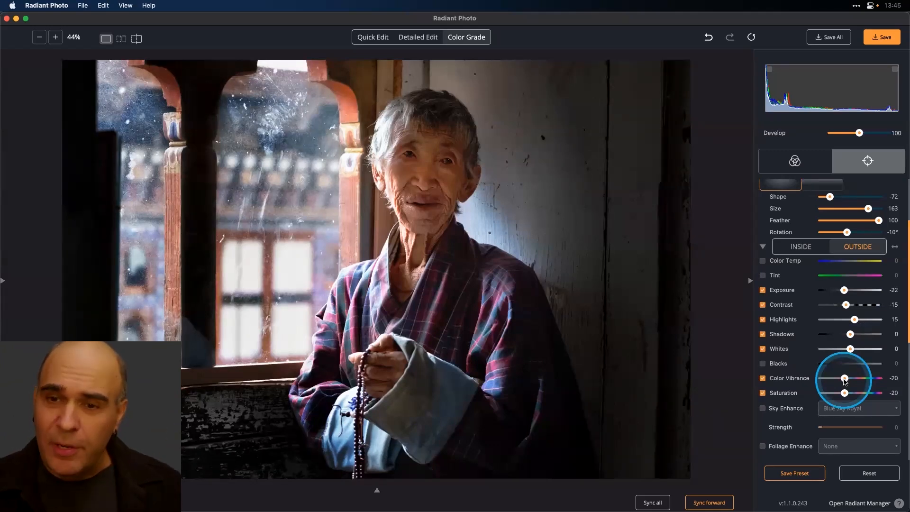
pyautogui.moveTo(845, 380); pyautogui.dragTo(841, 383)
# - Enable Contrast in the Finishing Tools and set it to 5
pyautogui.scroll(-5, 798, 417)
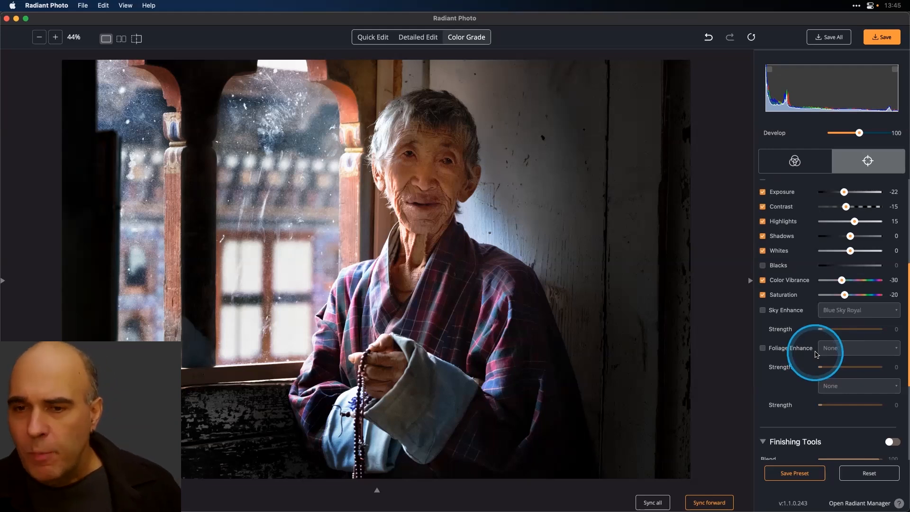
pyautogui.scroll(-5, 816, 354)
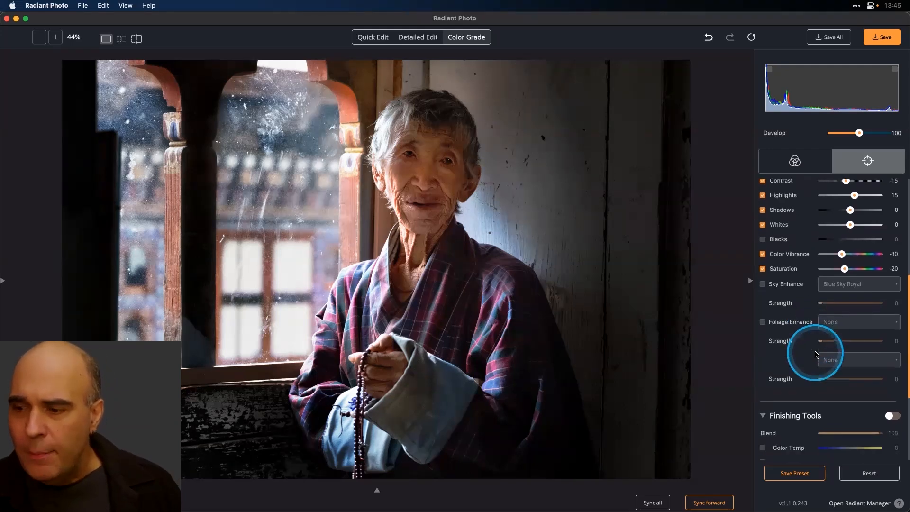
pyautogui.scroll(-3, 816, 354)
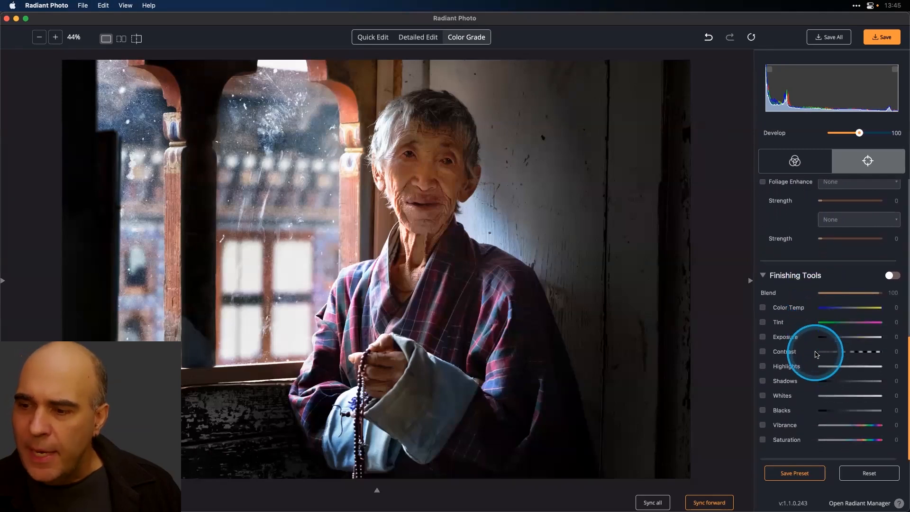
pyautogui.click(849, 359)
pyautogui.moveTo(850, 358); pyautogui.dragTo(852, 359)
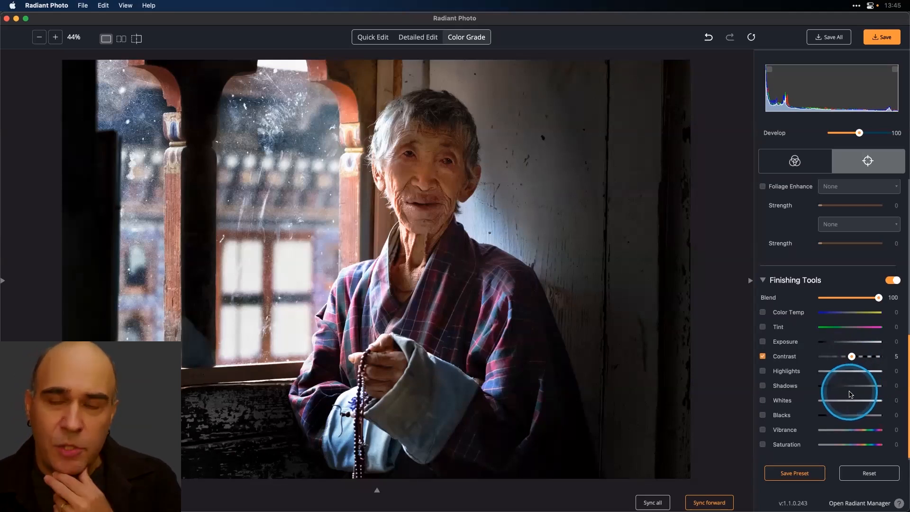
# - Reduce the graduated filter's Blend to 50 and raise the overall Develop strength to 115
pyautogui.scroll(5, 852, 394)
pyautogui.scroll(-8, 850, 394)
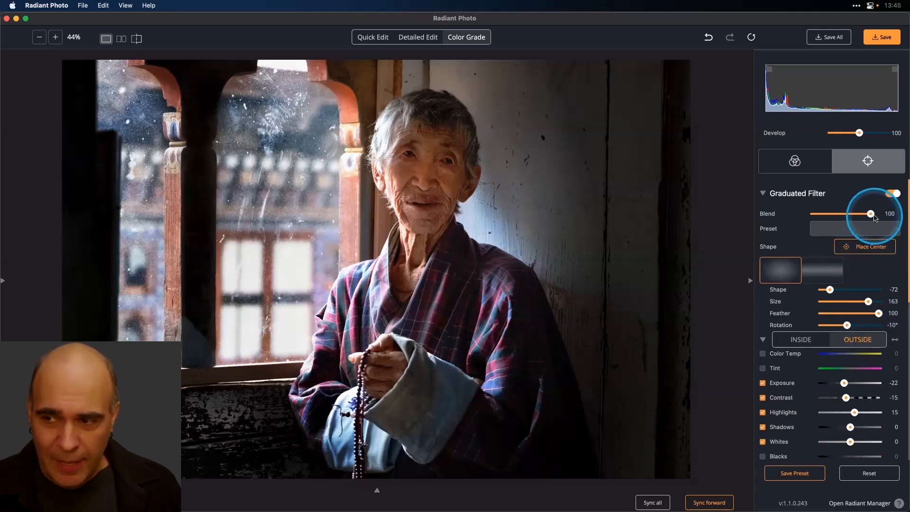
pyautogui.moveTo(871, 214); pyautogui.dragTo(844, 218)
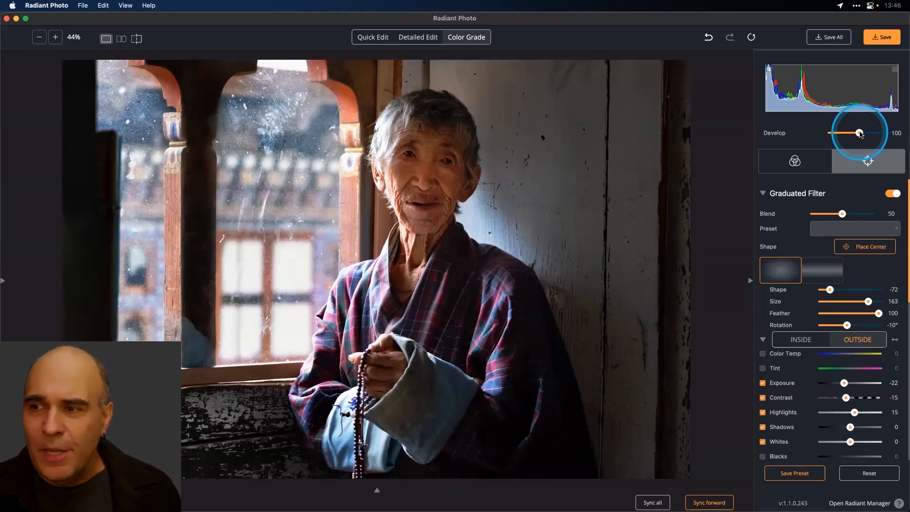
pyautogui.moveTo(860, 134); pyautogui.dragTo(865, 135)
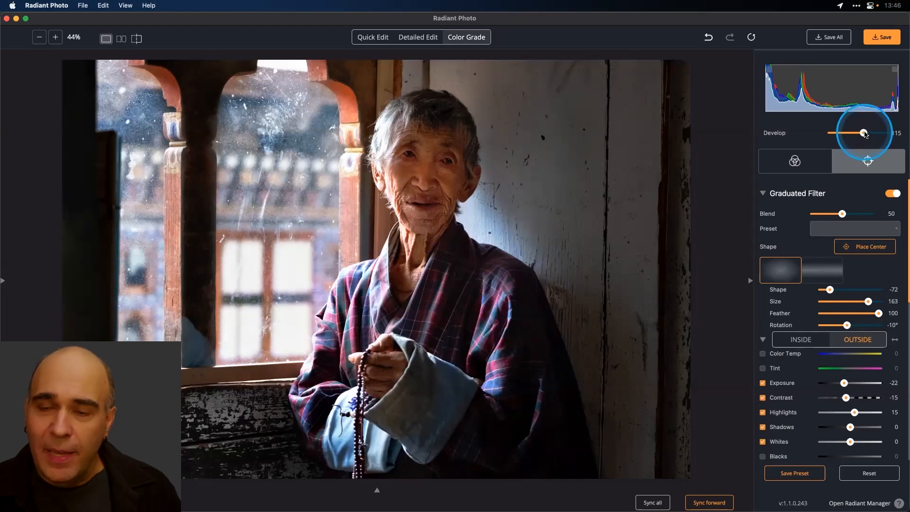
pyautogui.moveTo(667, 158); pyautogui.dragTo(661, 157)
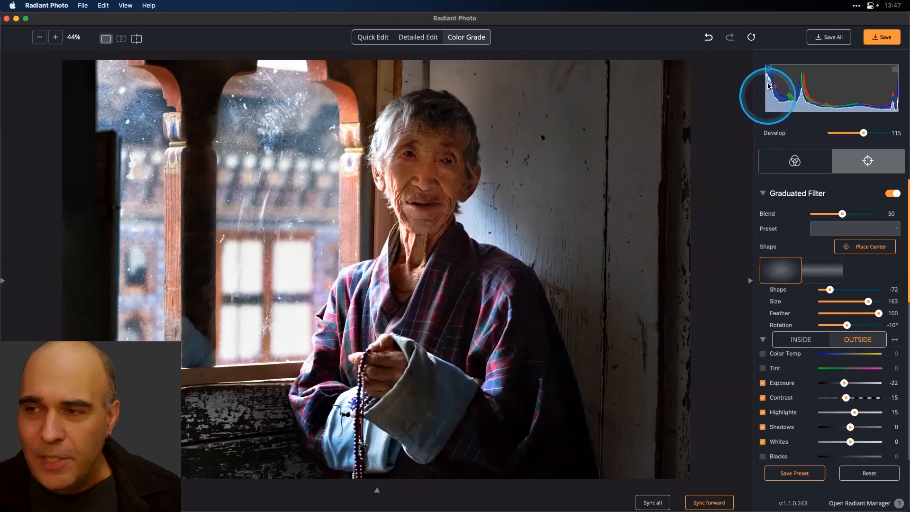
# - Show the shadow and highlight clipping overlays on the photo, toggling both off and on again to compare
pyautogui.click(769, 70)
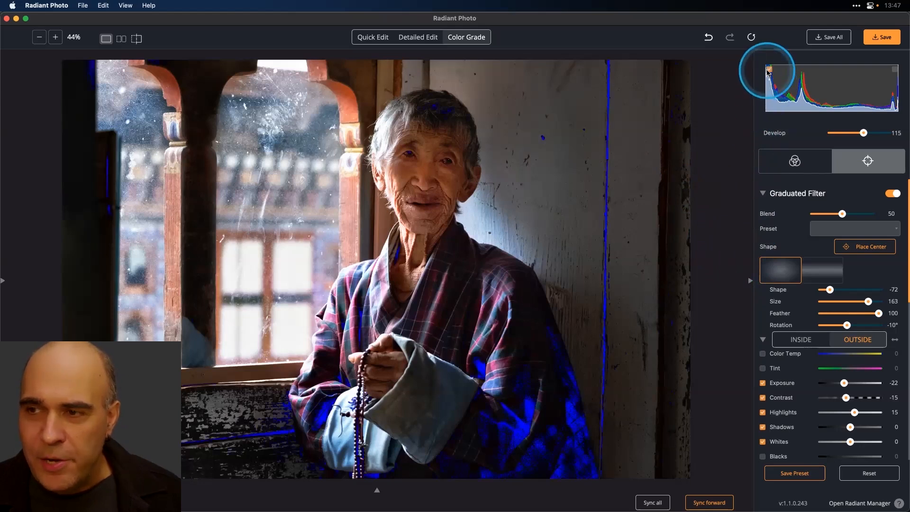
pyautogui.click(895, 70)
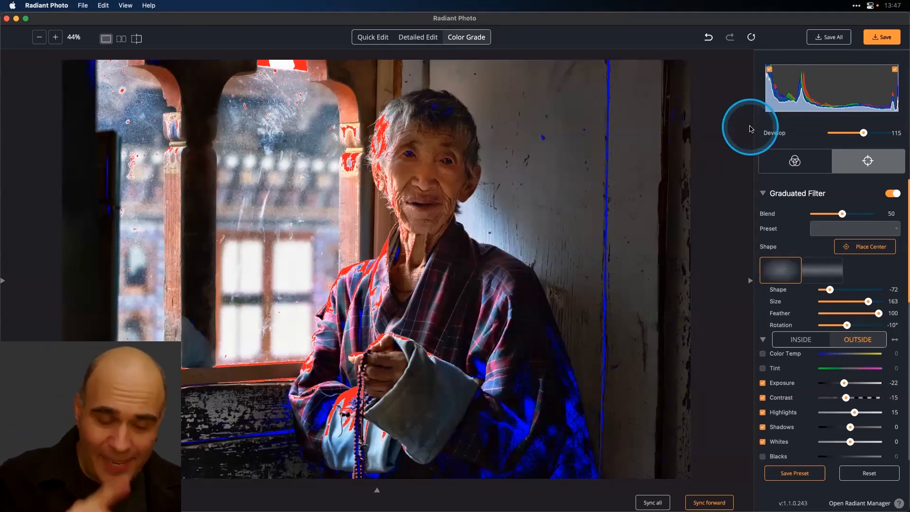
pyautogui.press('j')
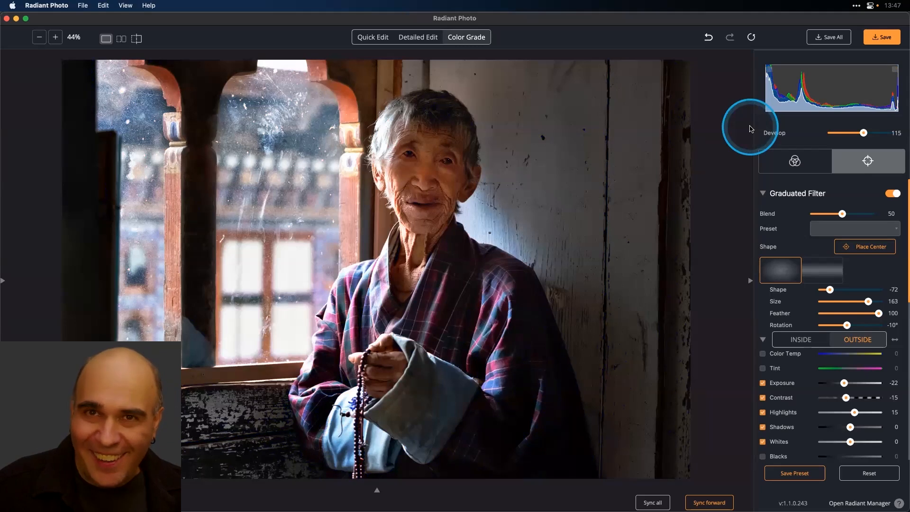
pyautogui.press('j')
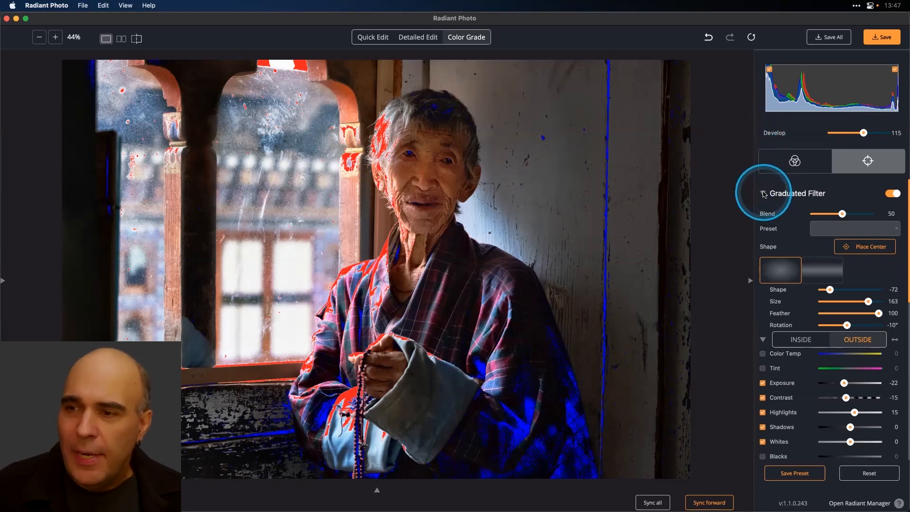
# - Set the Finishing Tools' Shadows to 28, Blacks to 12 and Highlights to -12, and hide both clipping overlays
pyautogui.click(763, 193)
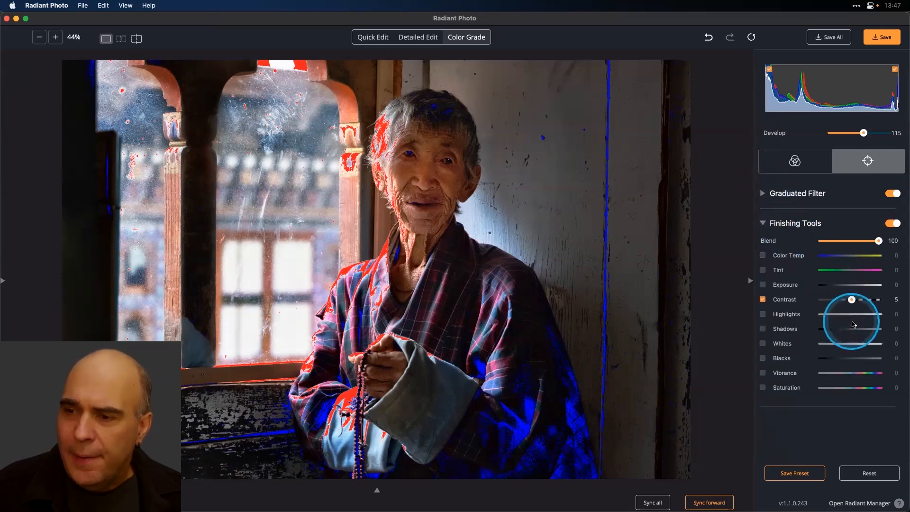
pyautogui.click(857, 330)
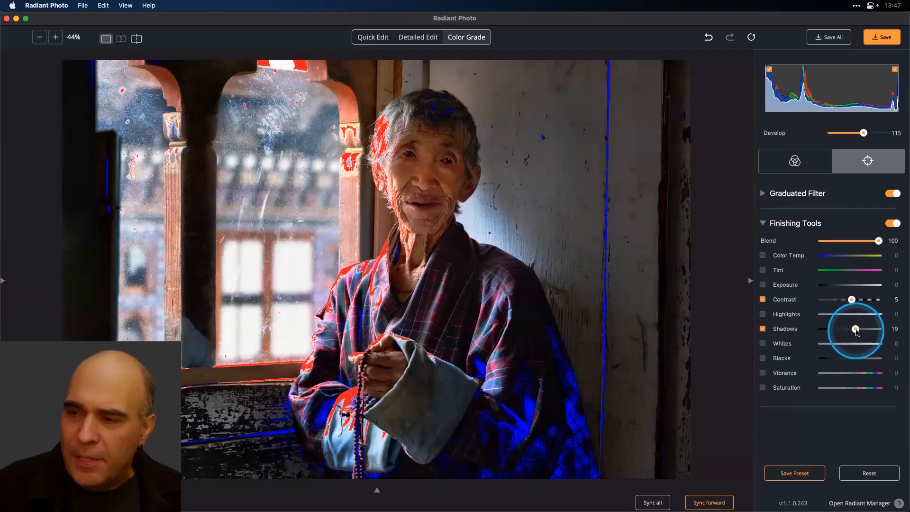
pyautogui.moveTo(857, 331); pyautogui.dragTo(858, 330)
pyautogui.click(857, 359)
pyautogui.moveTo(859, 363); pyautogui.dragTo(857, 359)
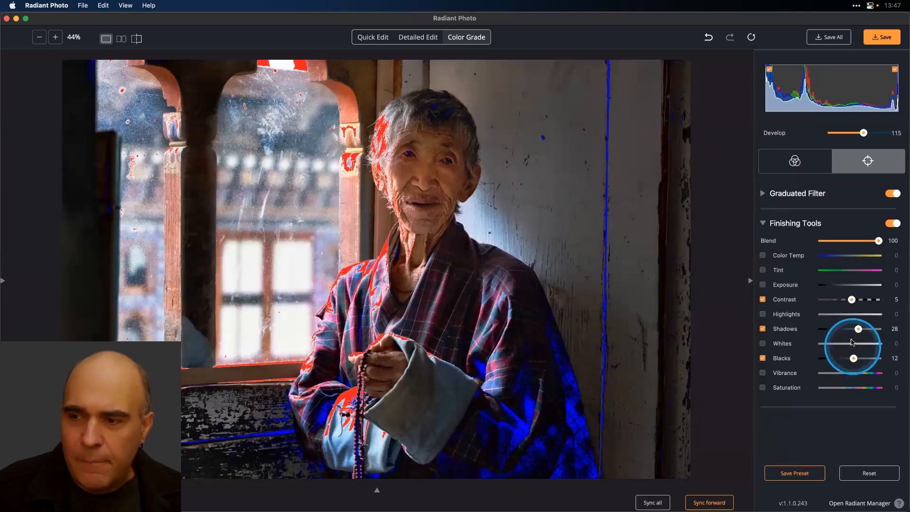
pyautogui.click(848, 315)
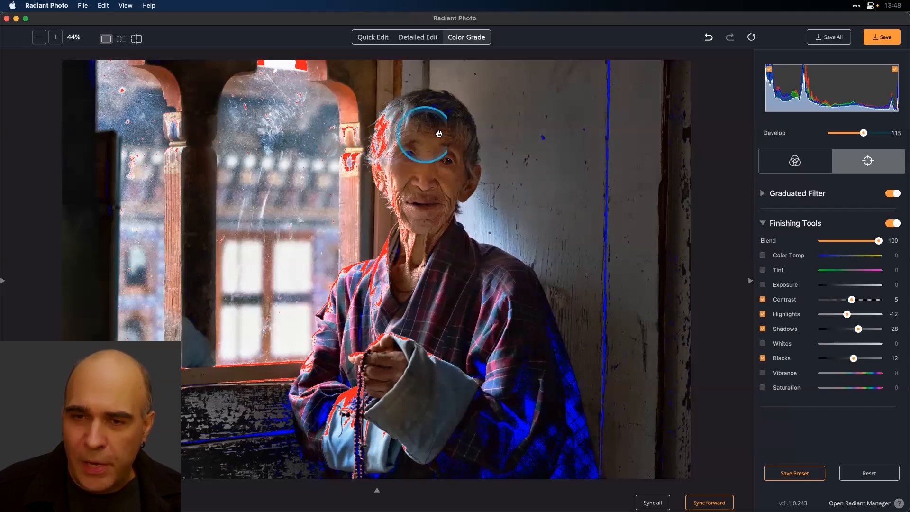
pyautogui.click(769, 70)
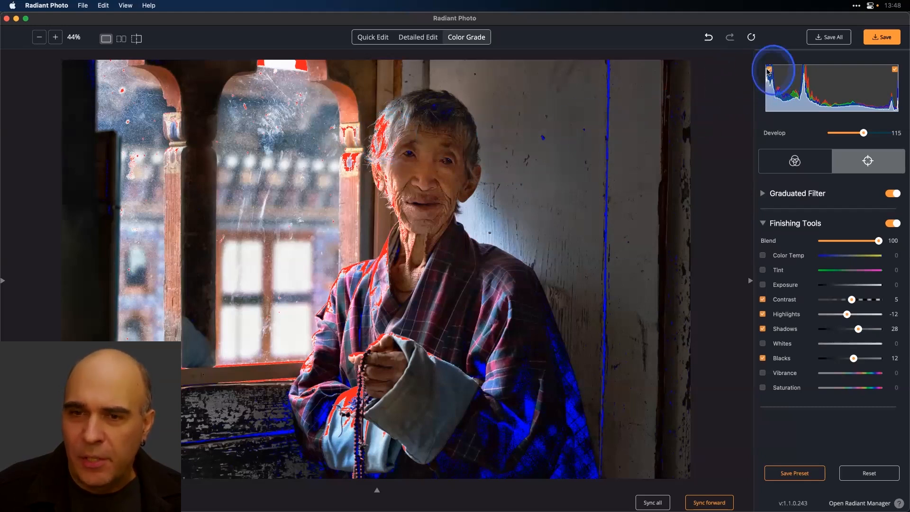
pyautogui.click(895, 70)
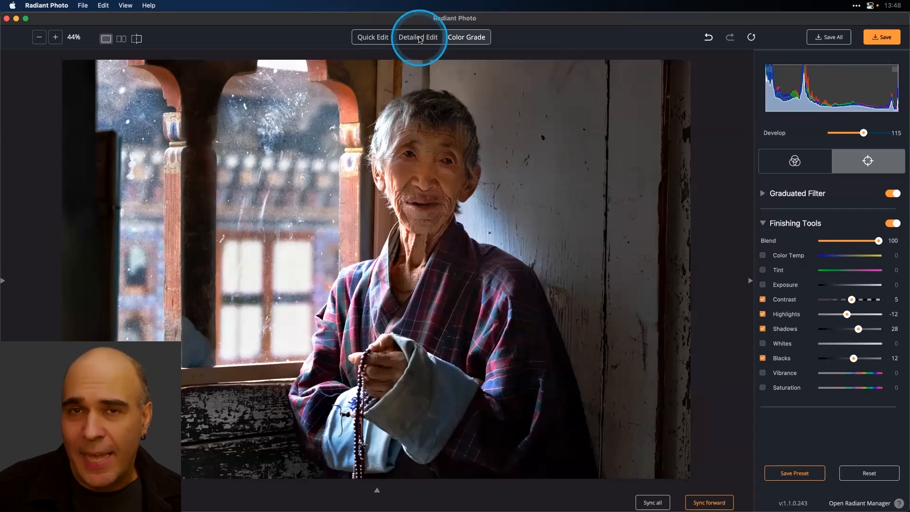
# - Manually add the man's face in Detailed Edit by marking both eyes, and hide the control points
pyautogui.click(418, 38)
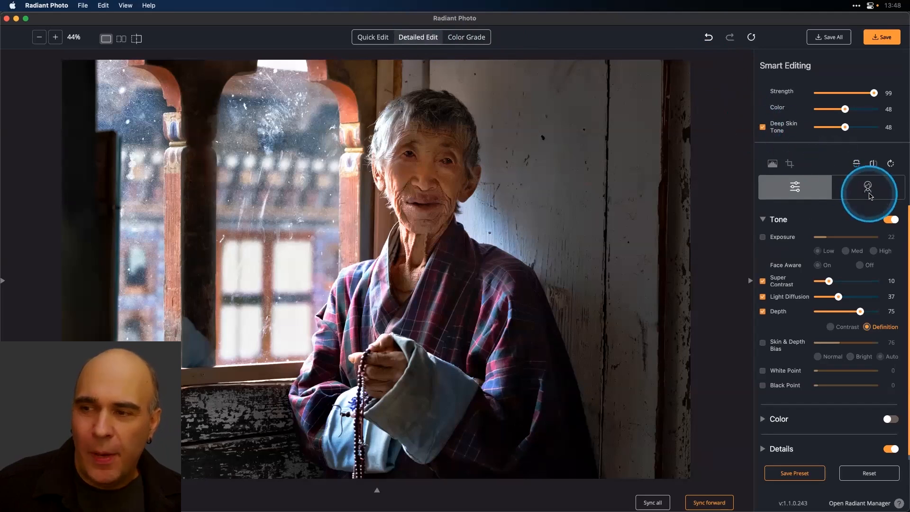
pyautogui.click(869, 195)
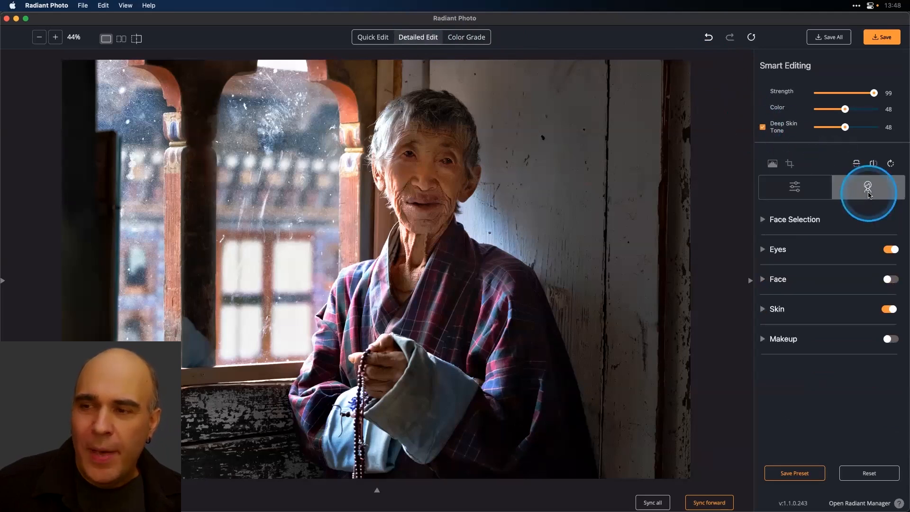
pyautogui.click(765, 220)
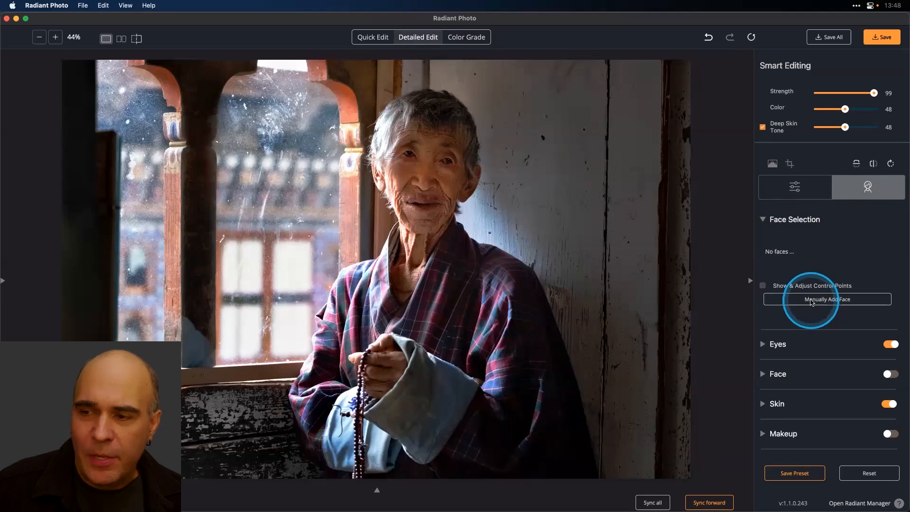
pyautogui.click(812, 300)
pyautogui.click(410, 155)
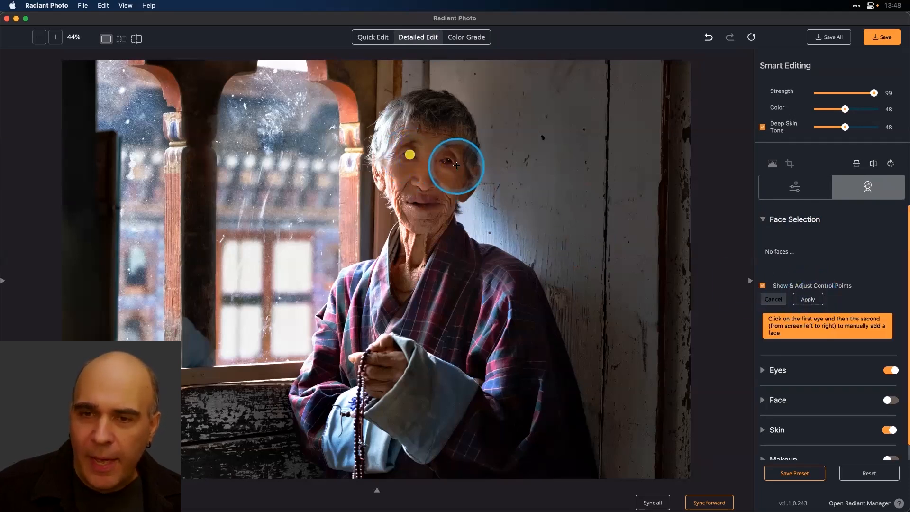
pyautogui.click(448, 161)
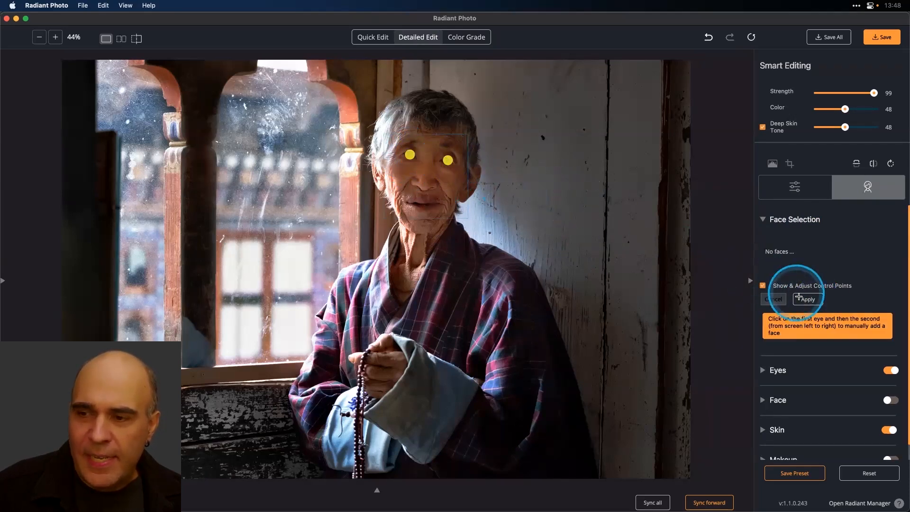
pyautogui.click(804, 299)
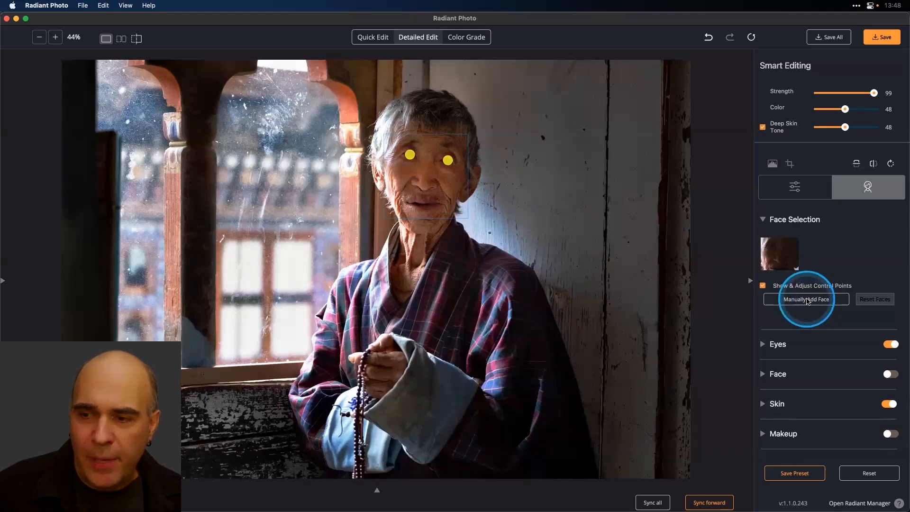
pyautogui.click(771, 284)
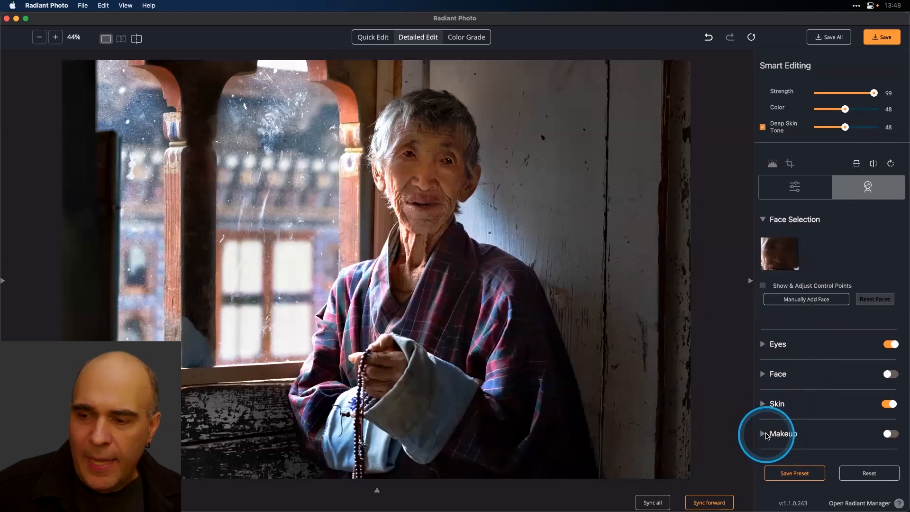
# - Enable Skin Toning in the Makeup settings and open the preset foundation colors
pyautogui.click(766, 434)
pyautogui.scroll(-5, 806, 419)
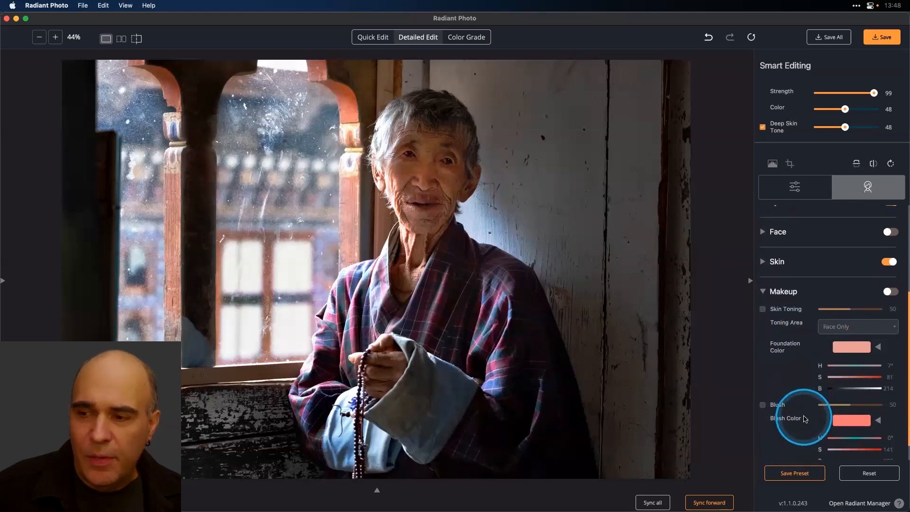
pyautogui.scroll(-2, 804, 413)
pyautogui.scroll(1, 806, 403)
pyautogui.scroll(-1, 854, 326)
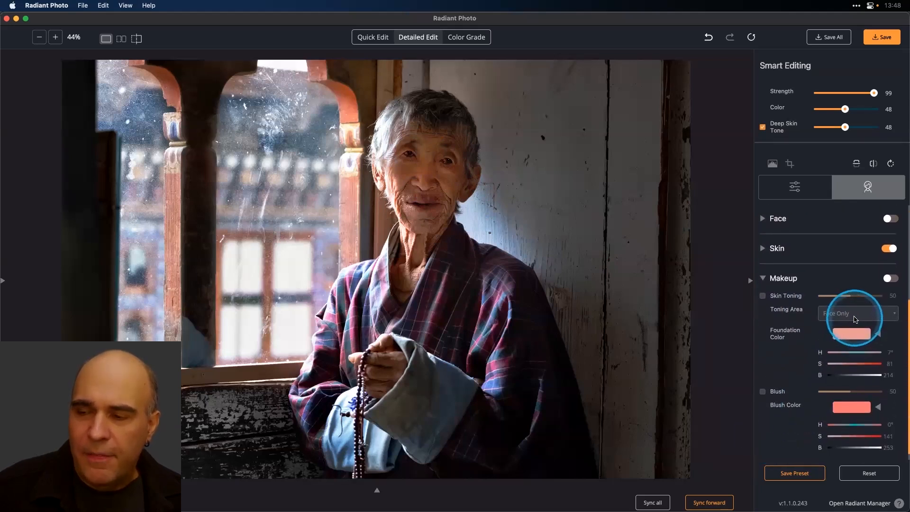
pyautogui.click(856, 317)
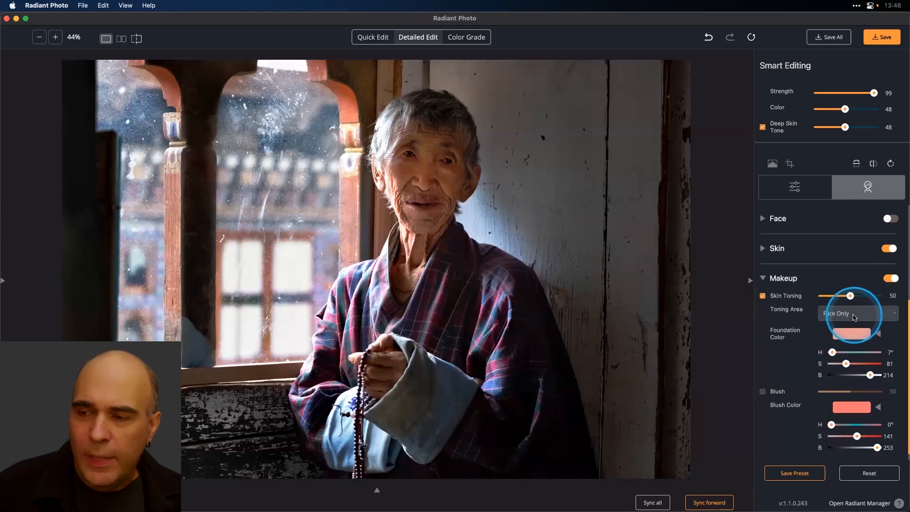
pyautogui.click(877, 333)
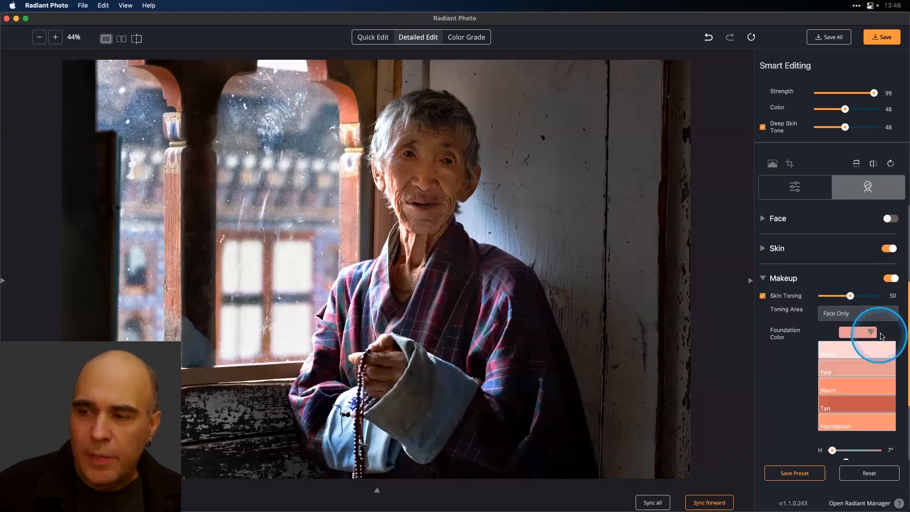
# - Try the Warm foundation color on the face with Skin Toning at 33
pyautogui.scroll(-2, 881, 337)
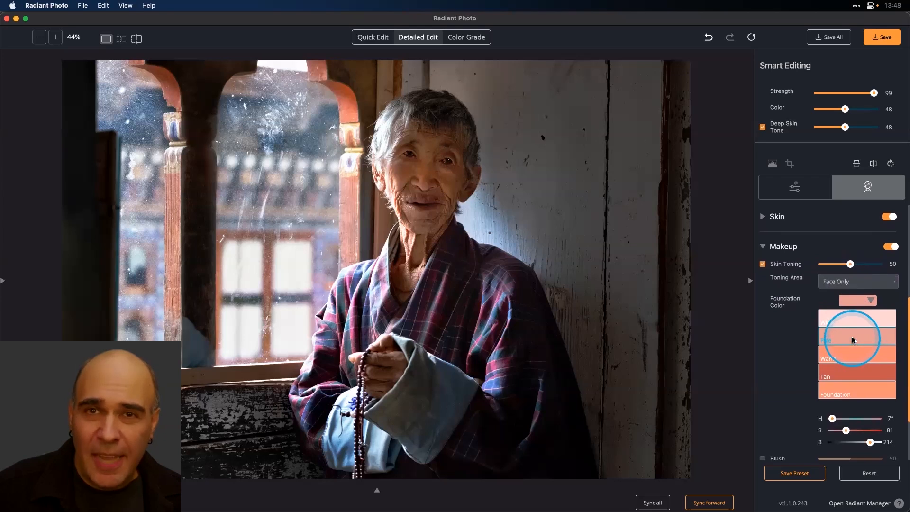
pyautogui.click(851, 359)
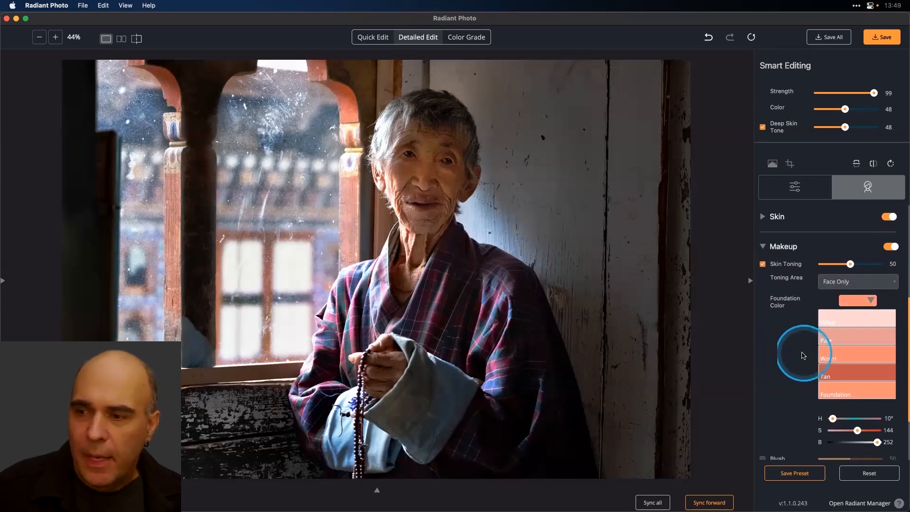
pyautogui.scroll(-2, 791, 387)
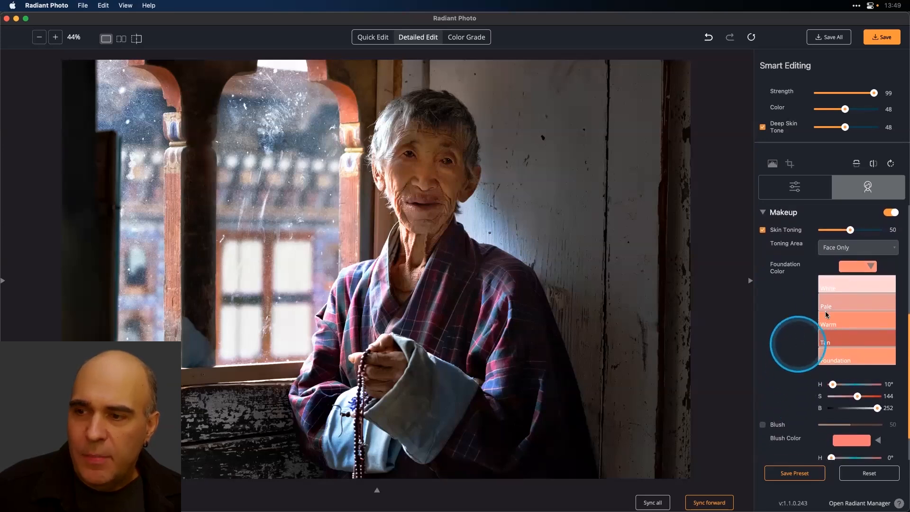
pyautogui.moveTo(856, 247)
pyautogui.mouseDown()
pyautogui.moveTo(851, 239)
pyautogui.moveTo(885, 241)
pyautogui.moveTo(840, 241)
pyautogui.mouseUp()
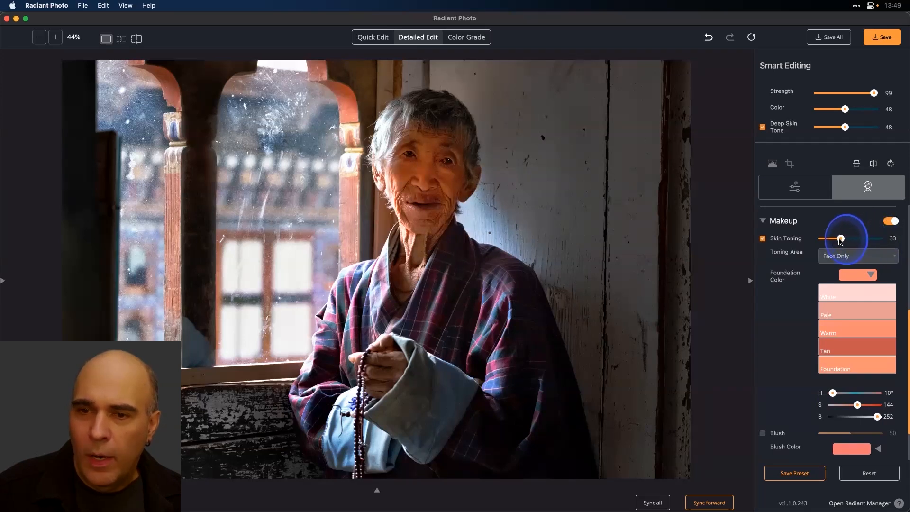
# - Change the foundation color to Pale and set Skin Toning to 95
pyautogui.click(856, 311)
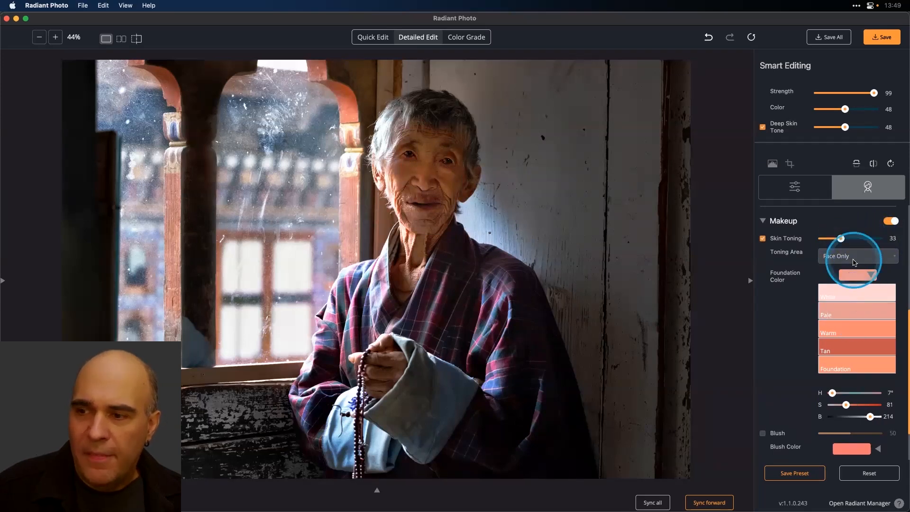
pyautogui.moveTo(840, 240); pyautogui.dragTo(876, 241)
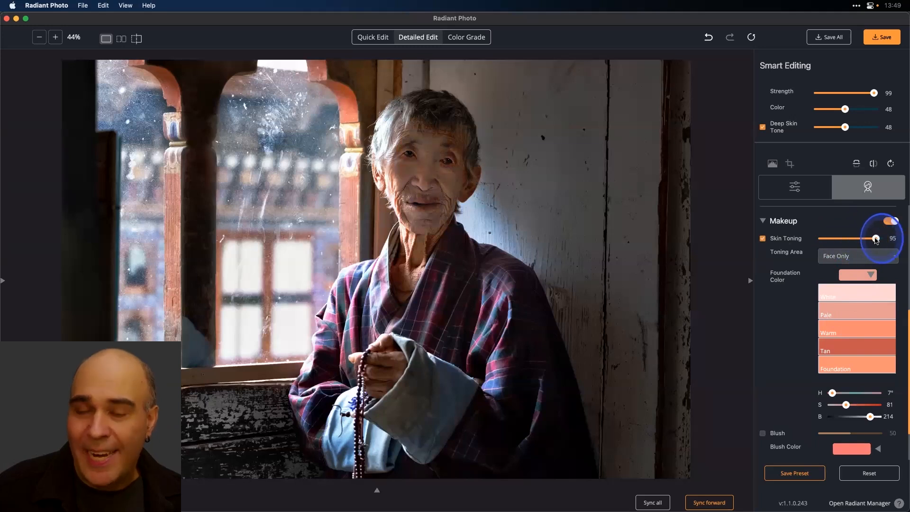
# - Set the foundation color to H 10°, S 144, B 252, with Skin Toning at 38 and the toning area at Full Body
pyautogui.click(859, 310)
pyautogui.moveTo(876, 239); pyautogui.dragTo(843, 240)
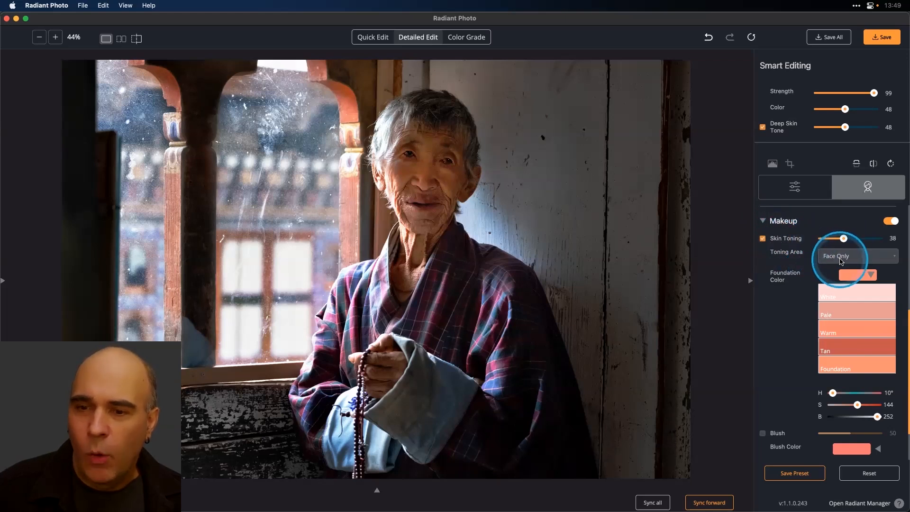
pyautogui.click(840, 255)
pyautogui.click(846, 290)
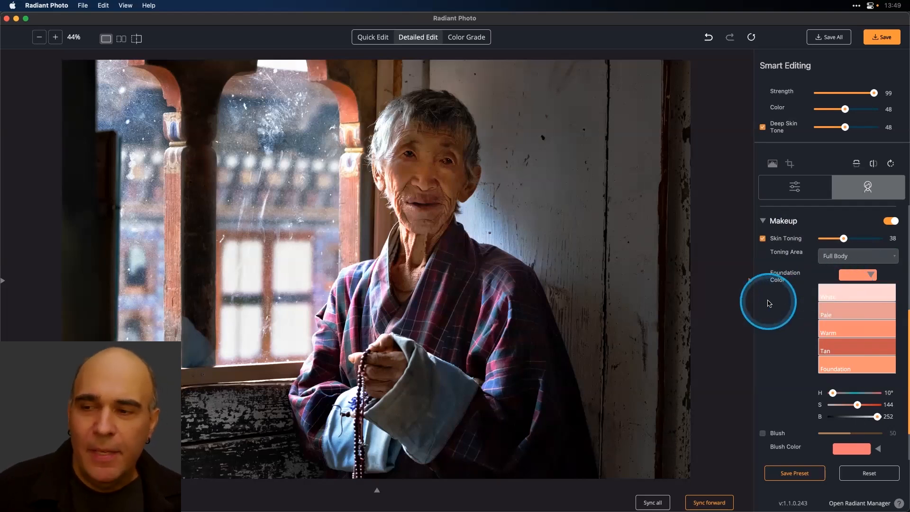
pyautogui.scroll(1, 779, 280)
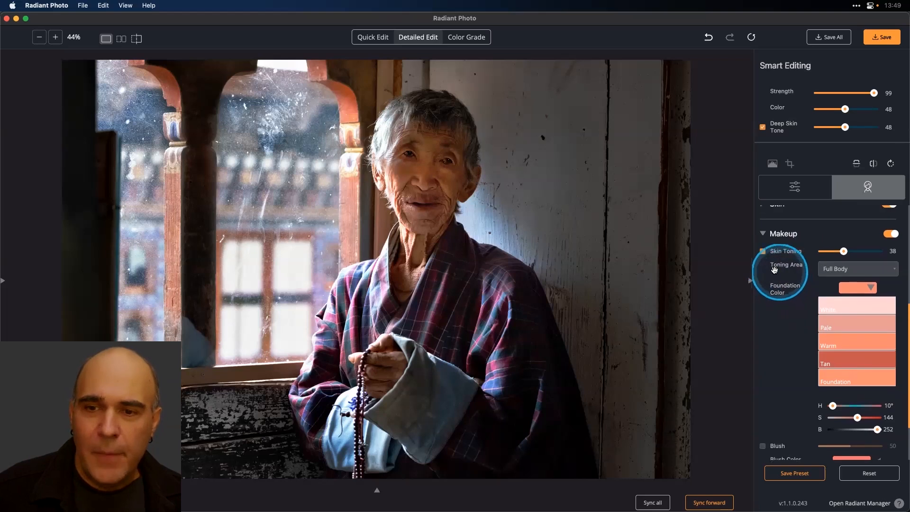
pyautogui.scroll(-1, 774, 270)
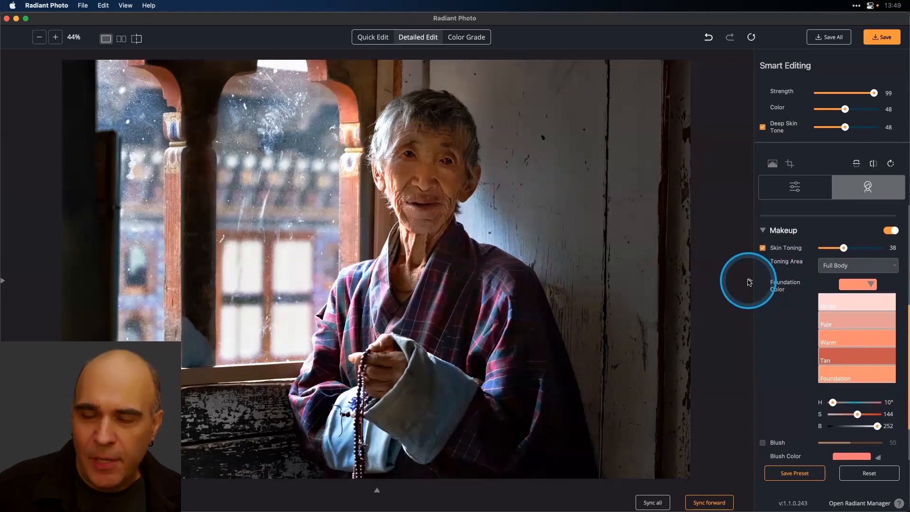
# - Collapse the editing settings and set the overall Color Grade strength to 90 and Develop to 120
pyautogui.click(749, 281)
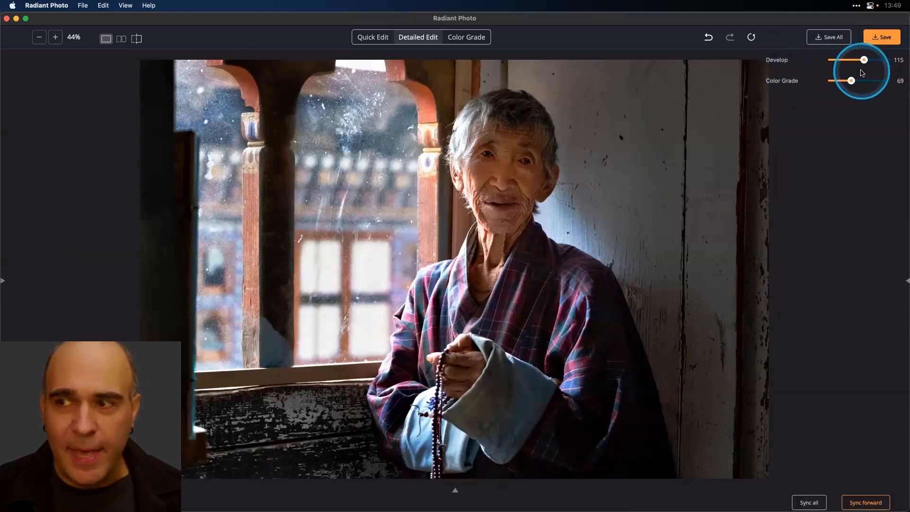
pyautogui.moveTo(852, 81); pyautogui.dragTo(857, 83)
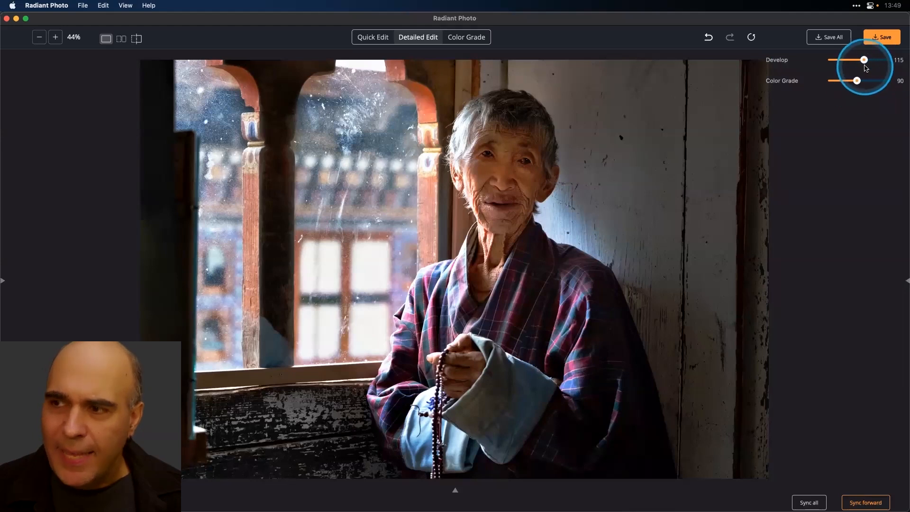
pyautogui.moveTo(864, 63); pyautogui.dragTo(866, 64)
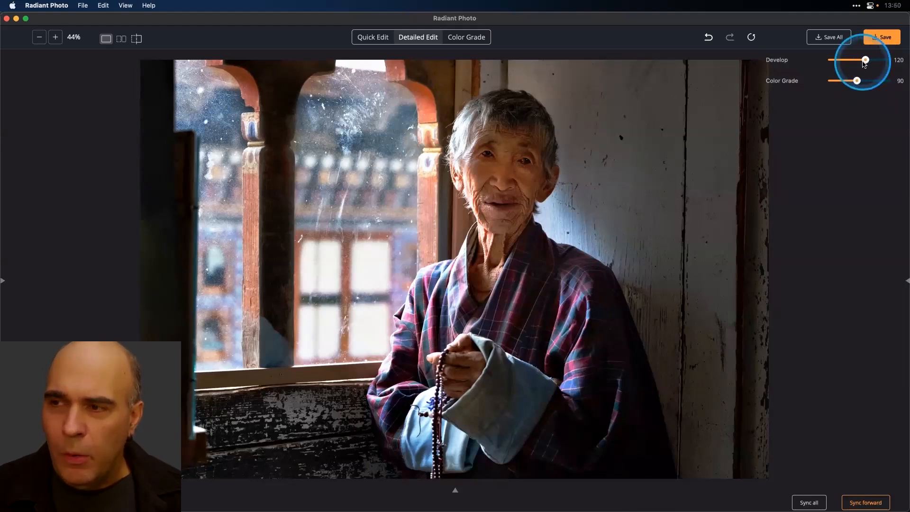
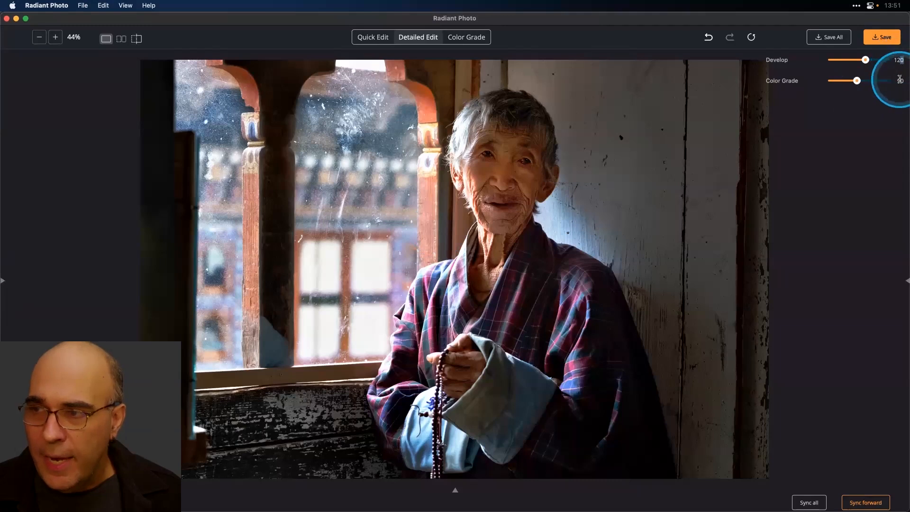
# - Fine-tune the overall Develop strength in single increments, first raising it and settling on 114
pyautogui.press('Up')
pyautogui.press('Up')
pyautogui.press('Up')
pyautogui.press('Up')
pyautogui.press('Up')
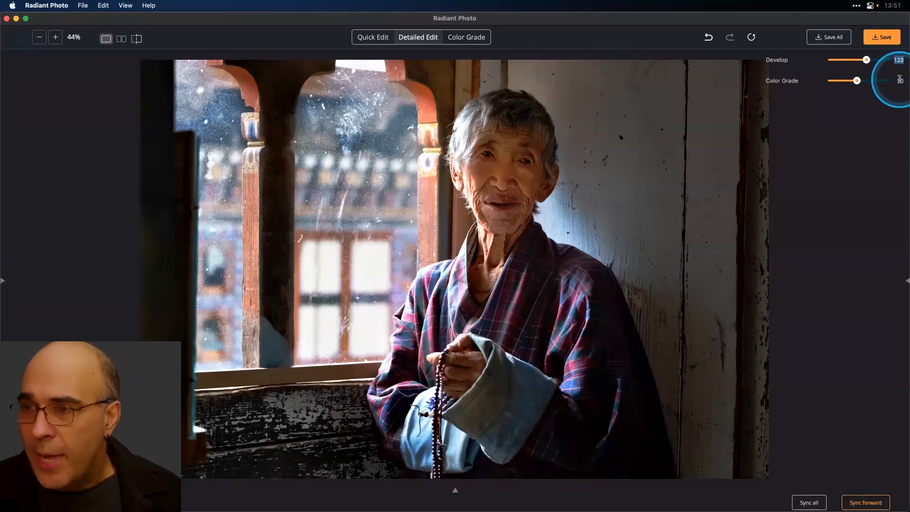
pyautogui.press('Up')
pyautogui.press('Up')
pyautogui.press('Up')
pyautogui.press('Down')
pyautogui.press('Down')
pyautogui.press('Down')
pyautogui.press('Down')
pyautogui.press('Down')
pyautogui.press('Down')
pyautogui.press('Down')
pyautogui.press('Down')
pyautogui.press('Down')
pyautogui.press('Down')
pyautogui.press('Down')
pyautogui.press('Down')
pyautogui.press('Down')
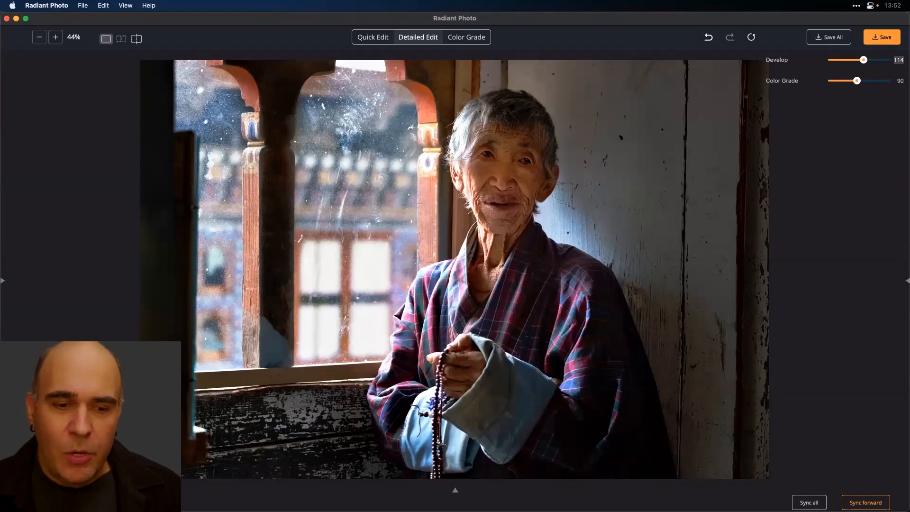
# - Show the preset lists with Smart Presets collapsed and Presets expanded, and look through the available preset groups
pyautogui.click(4, 284)
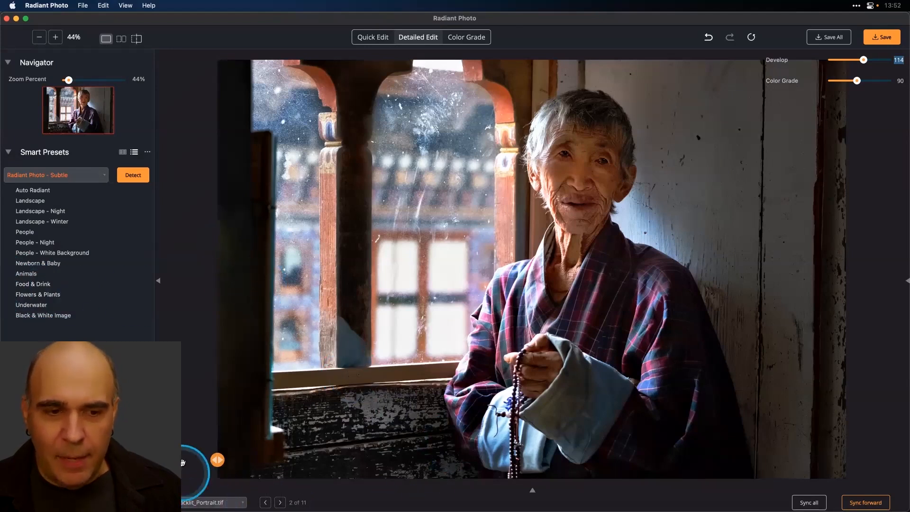
pyautogui.click(9, 153)
pyautogui.click(9, 189)
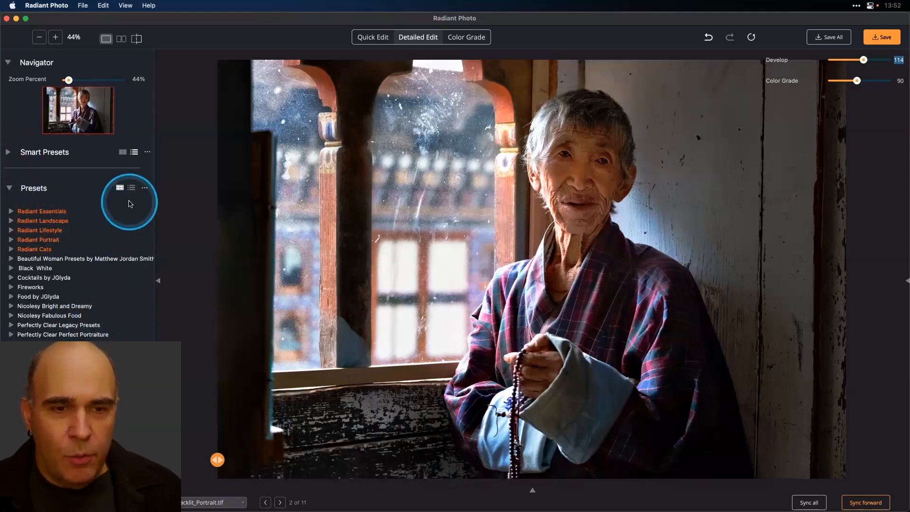
pyautogui.click(145, 188)
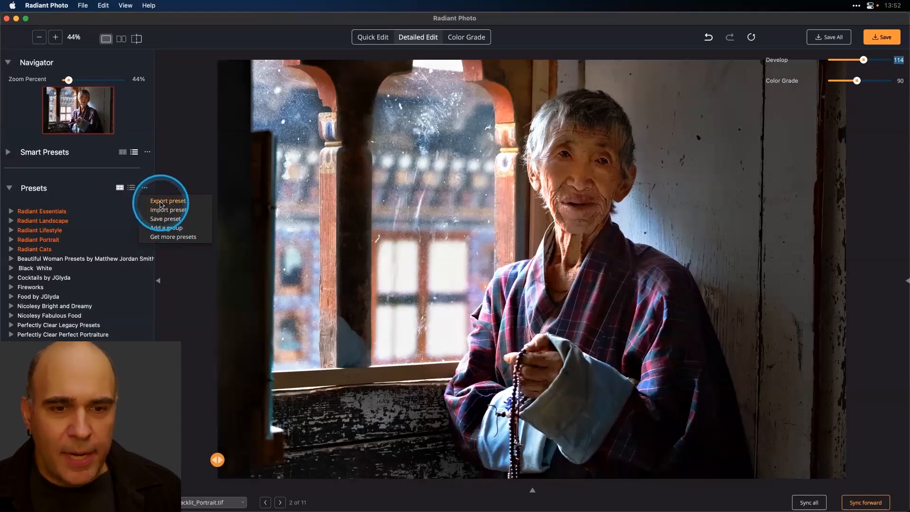
pyautogui.click(154, 227)
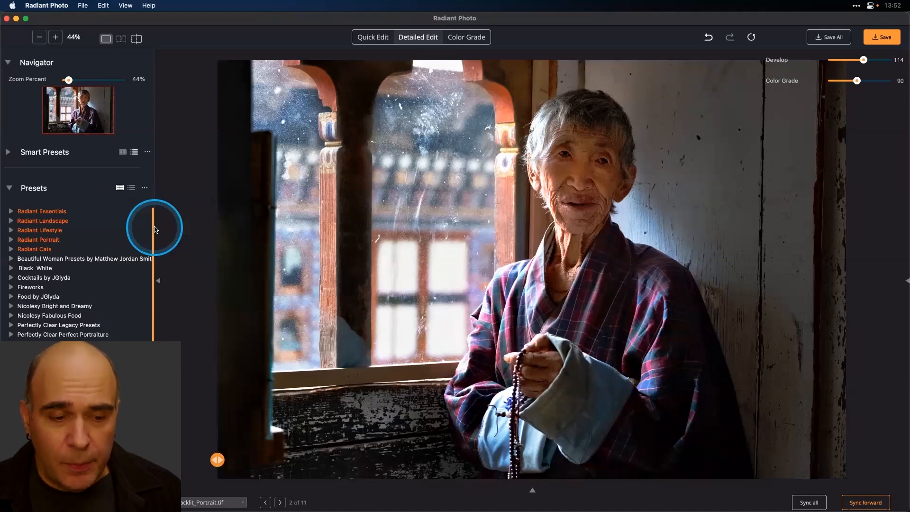
pyautogui.scroll(-2, 110, 237)
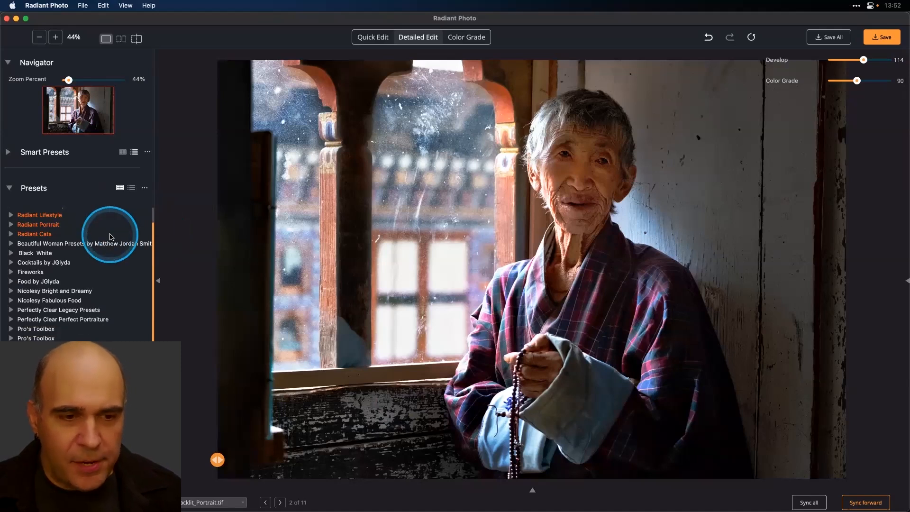
pyautogui.scroll(1, 110, 237)
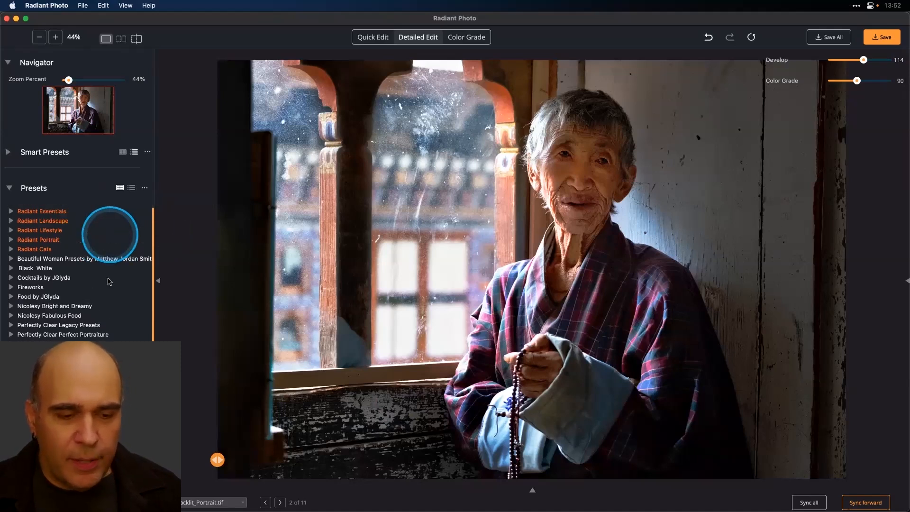
pyautogui.scroll(-1, 108, 298)
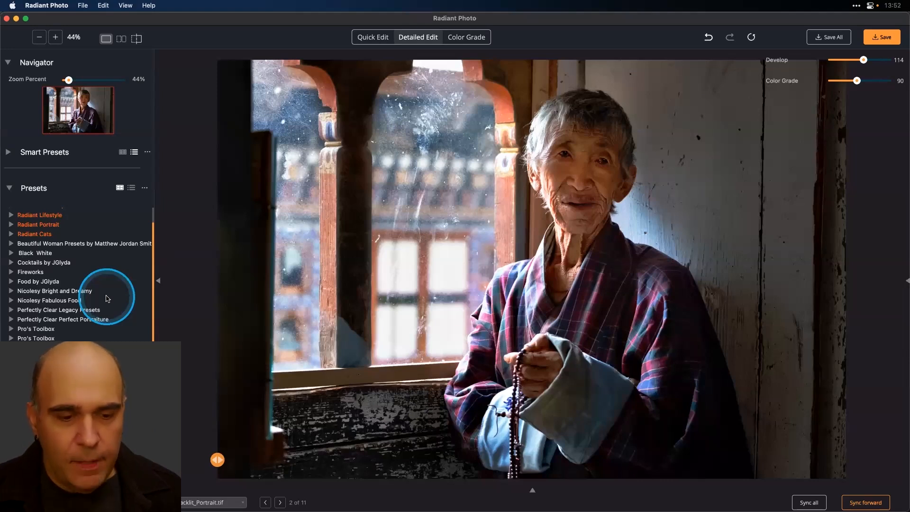
pyautogui.scroll(2, 107, 298)
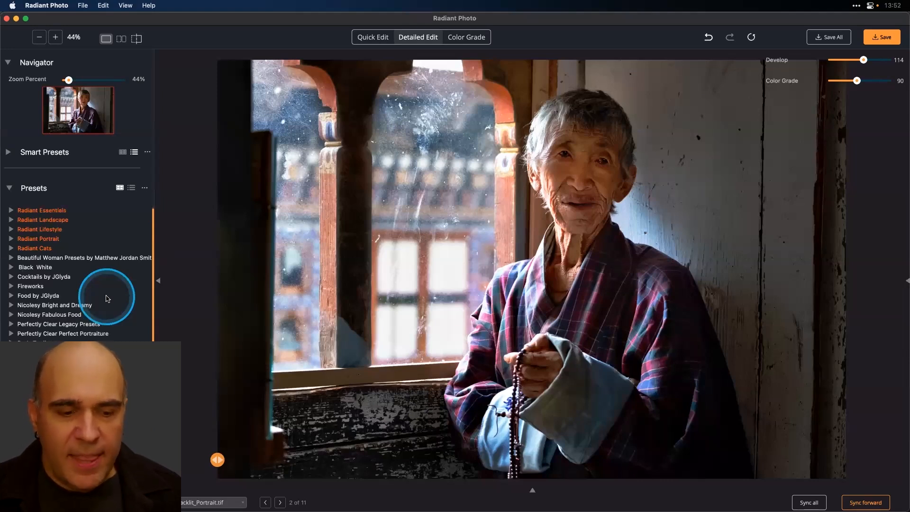
# - Save the current adjustments as a preset named Backlit_Portrait in the Session December 17 group
pyautogui.click(904, 285)
pyautogui.scroll(-3, 885, 332)
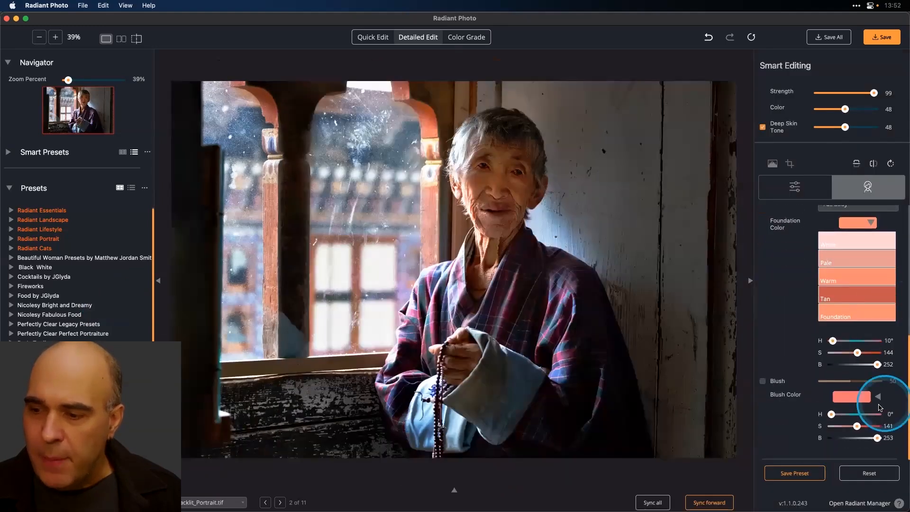
pyautogui.click(795, 472)
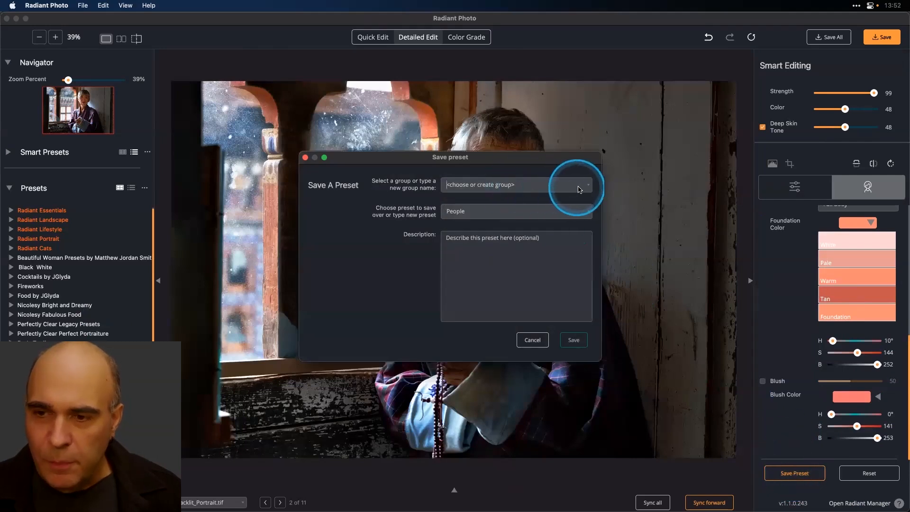
pyautogui.click(587, 184)
pyautogui.scroll(-10, 541, 211)
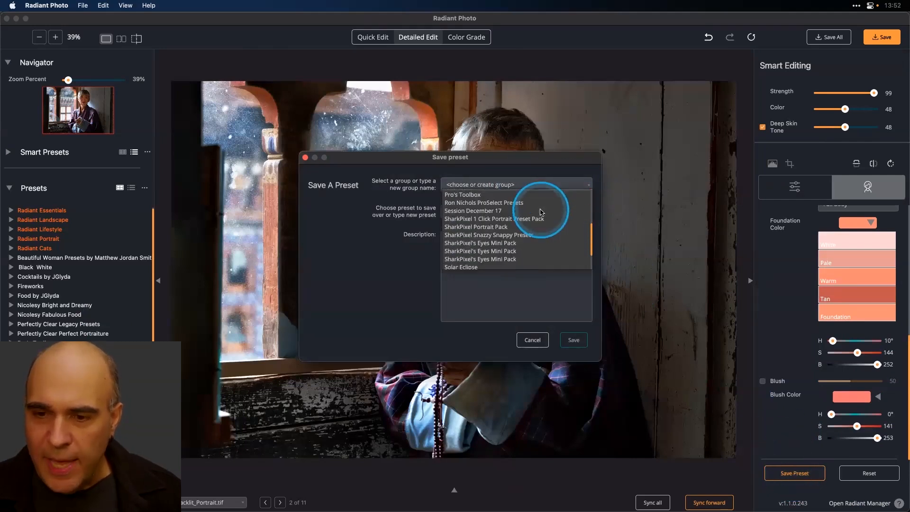
pyautogui.scroll(6, 542, 212)
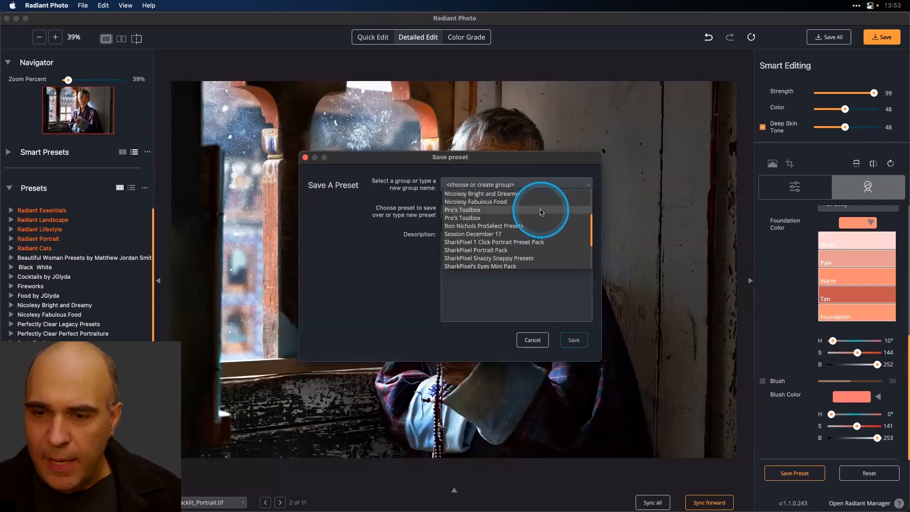
pyautogui.click(476, 259)
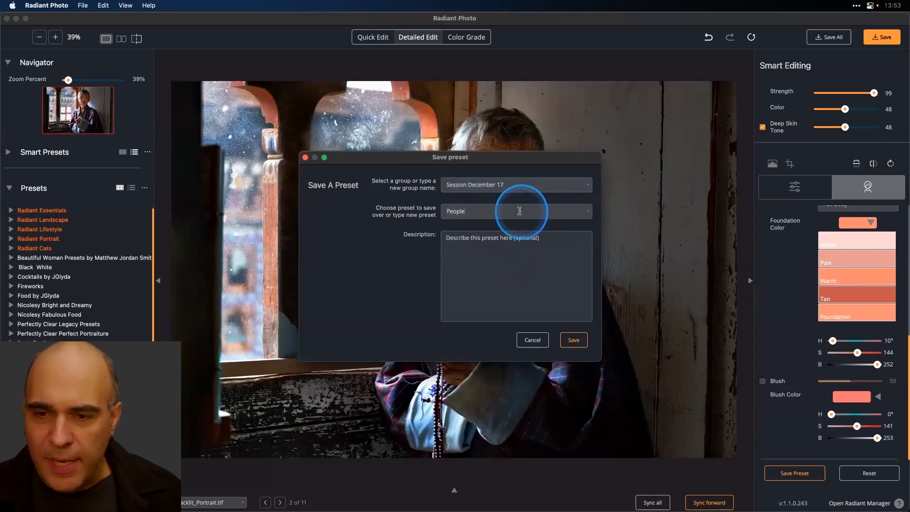
pyautogui.write('Ba')
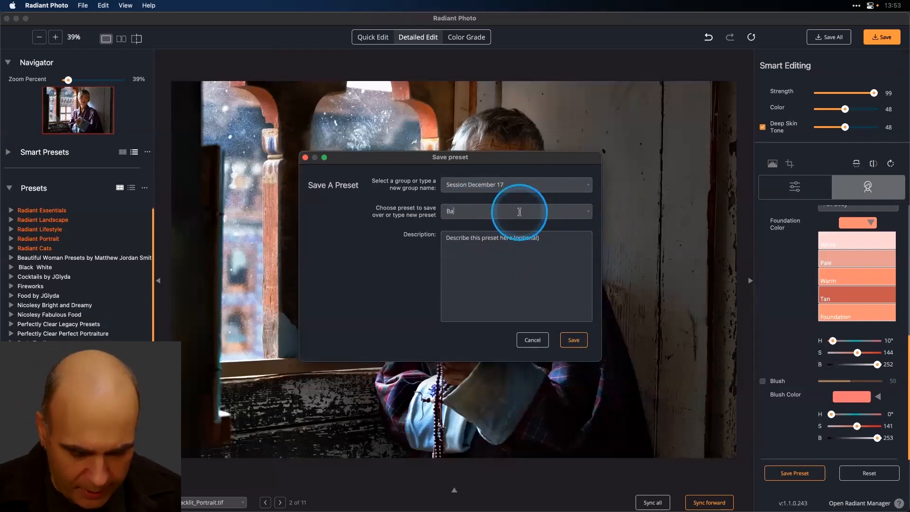
pyautogui.write('cklit_Portrait')
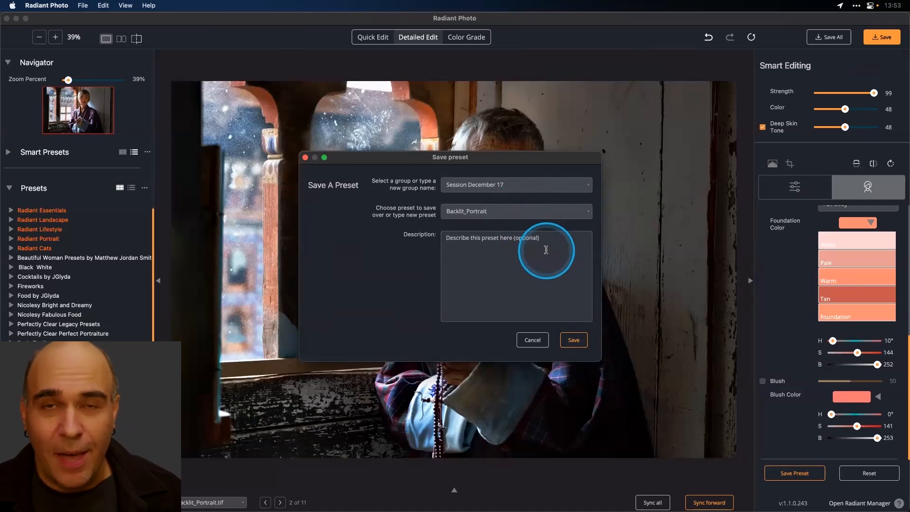
pyautogui.click(573, 340)
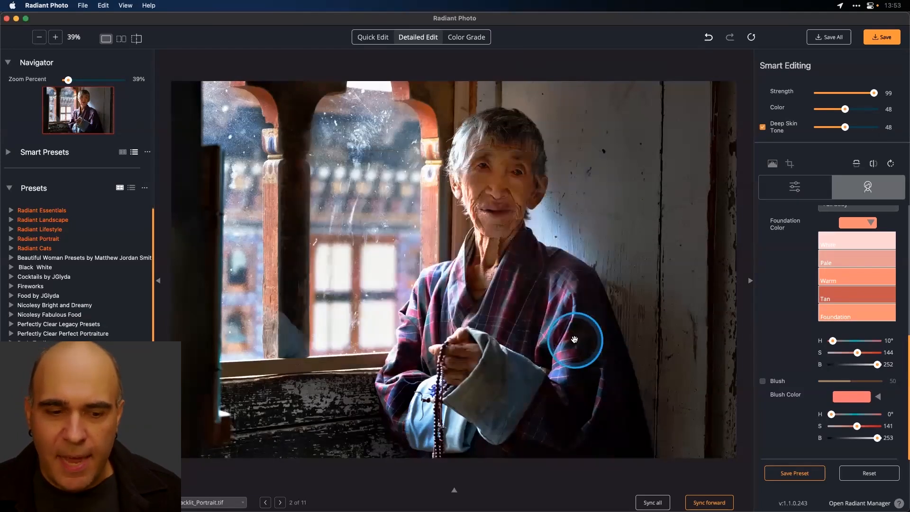
# - Display the presets in list view and look through the preset groups and management options
pyautogui.scroll(-2, 76, 275)
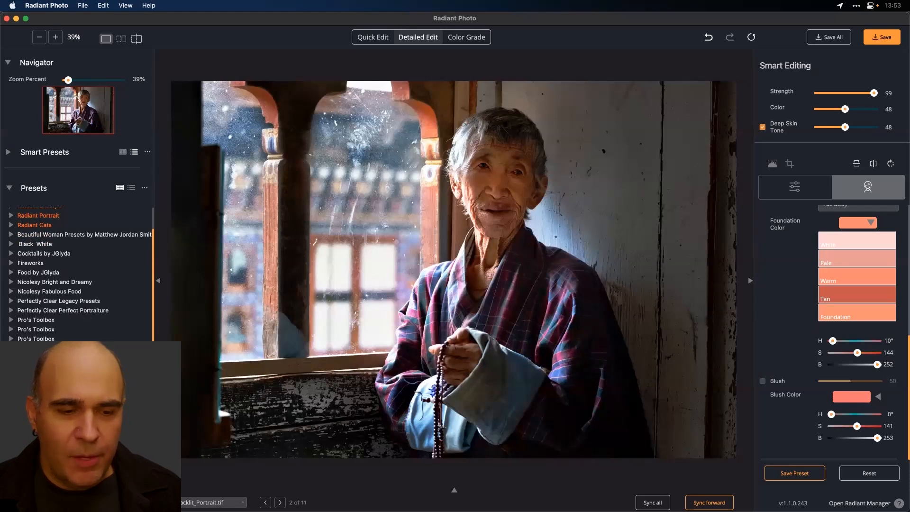
pyautogui.click(132, 189)
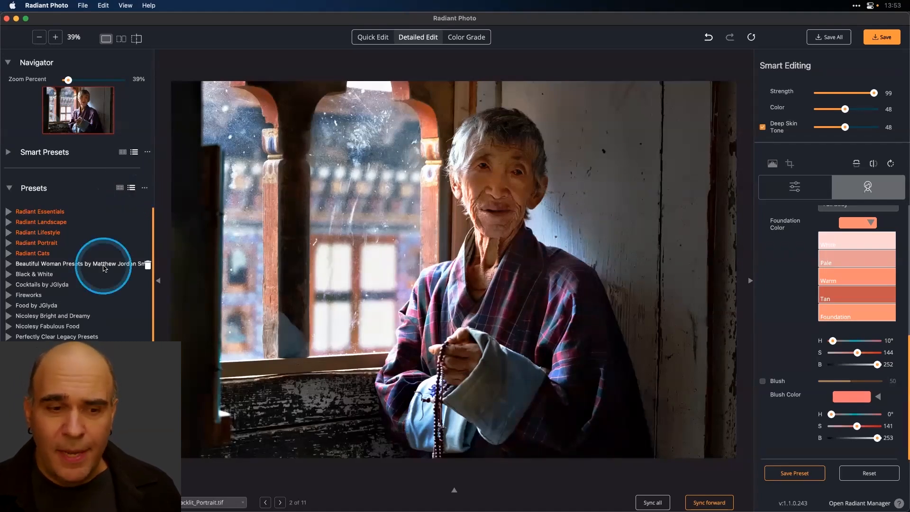
pyautogui.scroll(-3, 97, 285)
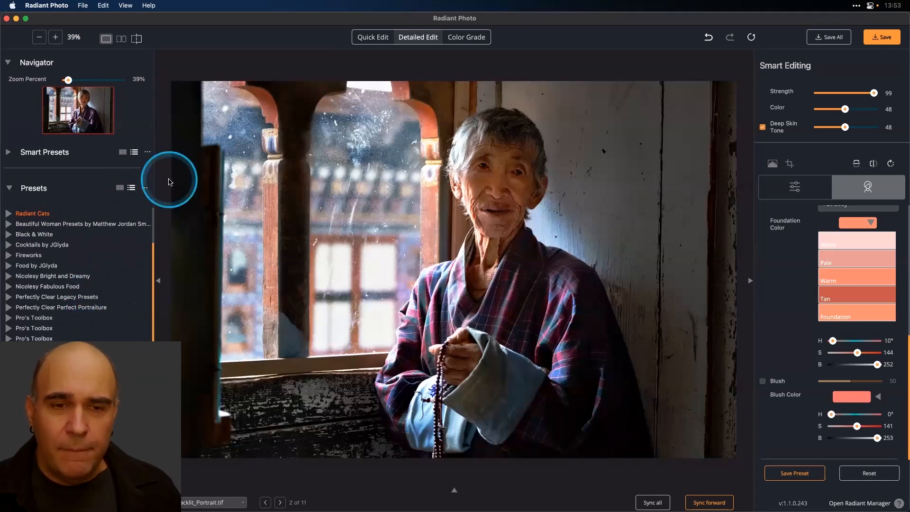
pyautogui.scroll(1, 53, 348)
pyautogui.click(52, 355)
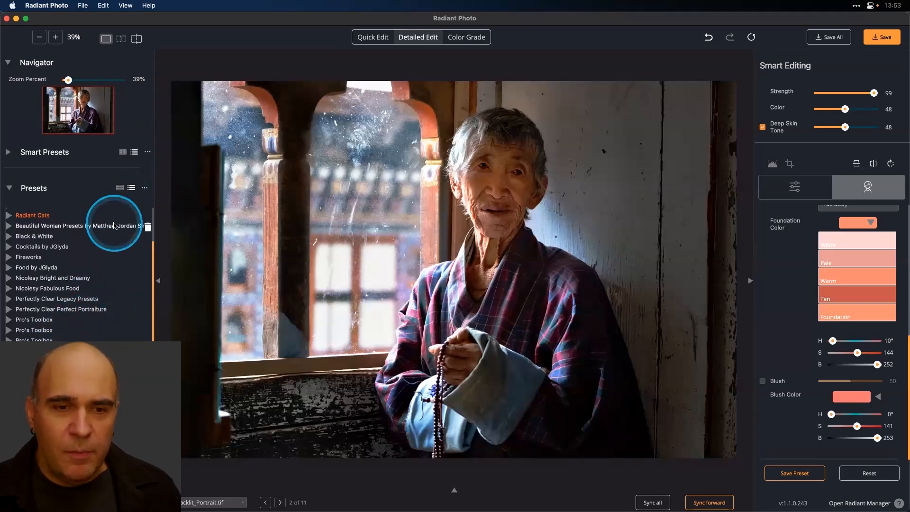
pyautogui.scroll(1, 119, 216)
pyautogui.click(145, 189)
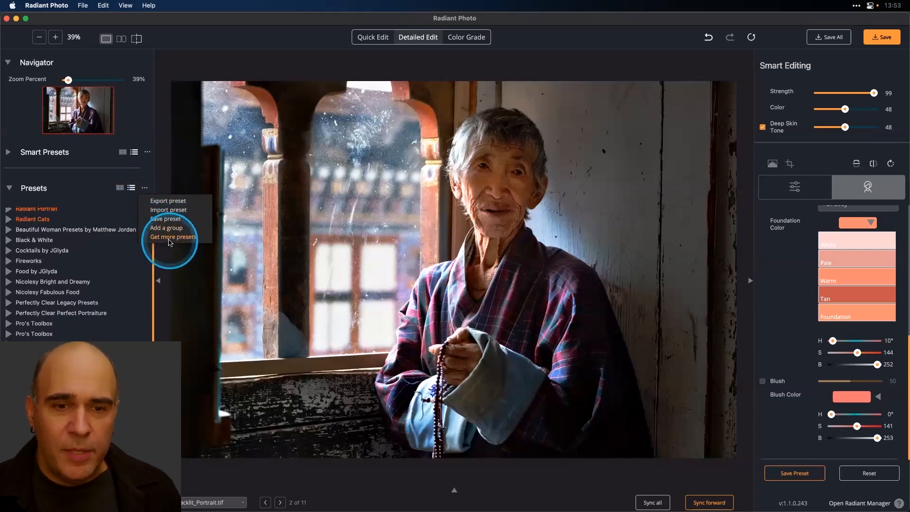
pyautogui.click(174, 159)
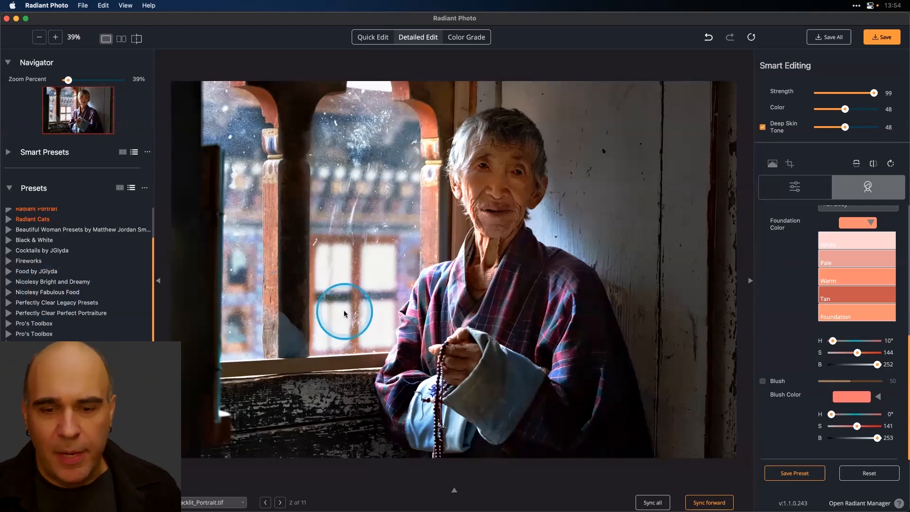
# - Open the white curved building photo from the filmstrip and hide the filmstrip
pyautogui.click(464, 501)
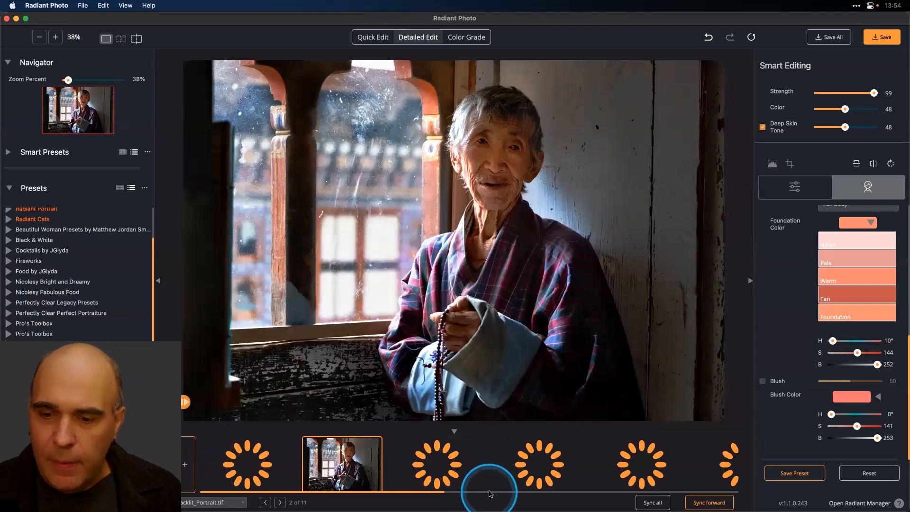
pyautogui.click(536, 465)
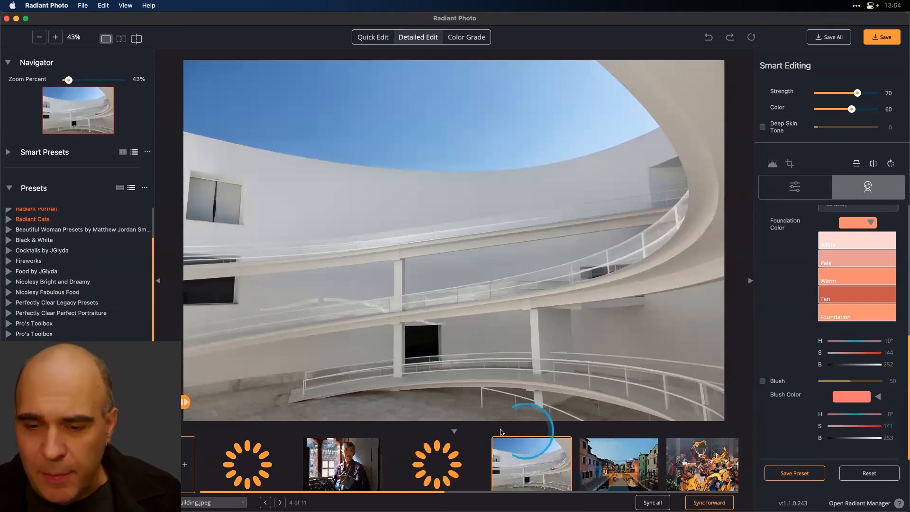
pyautogui.click(454, 432)
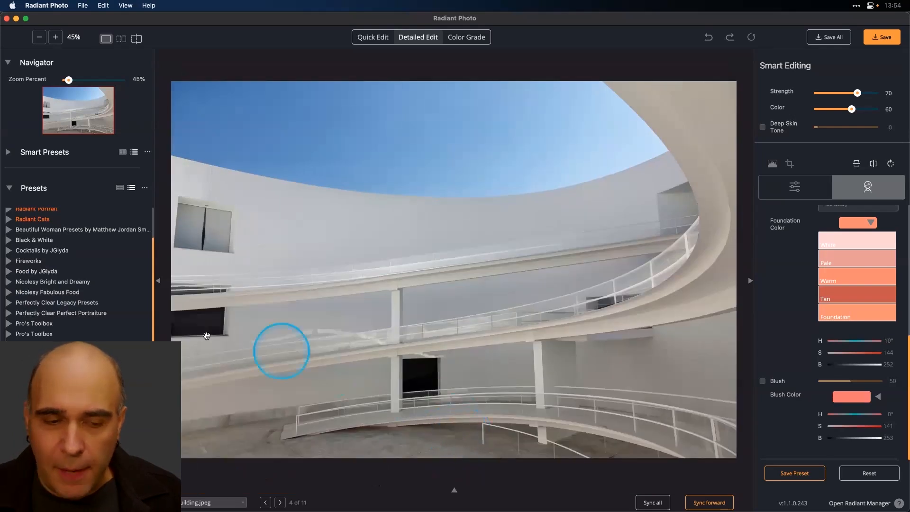
# - Look through the preset groups to find Radiant Landscape for the building photo
pyautogui.scroll(-1, 57, 304)
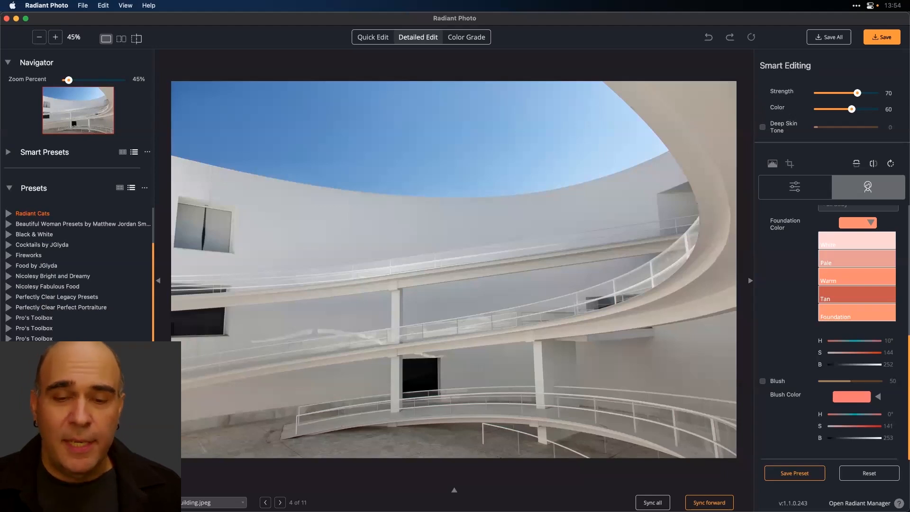
pyautogui.scroll(1, 78, 284)
pyautogui.scroll(3, 78, 275)
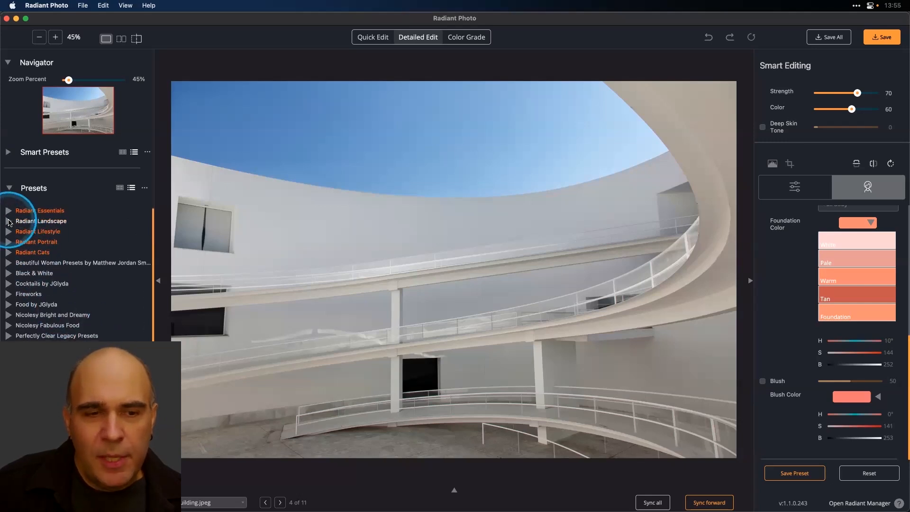
# - Apply the Outdoor Light preset from Radiant Landscape and set Smart Editing Strength to 73 and Color to 47
pyautogui.click(8, 222)
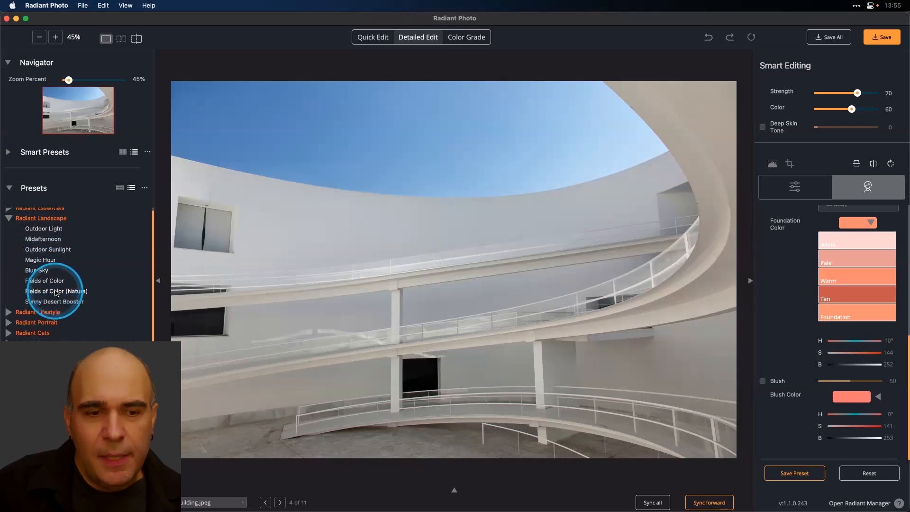
pyautogui.click(45, 230)
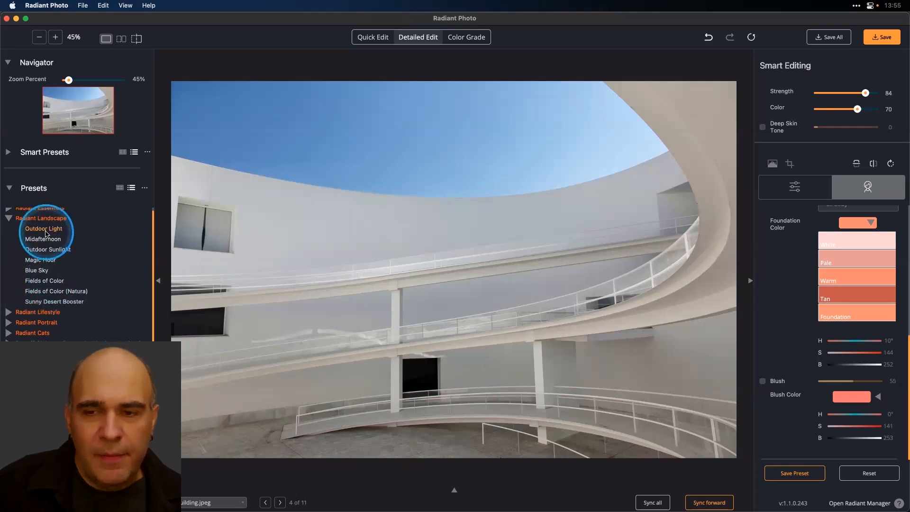
pyautogui.scroll(1, 46, 238)
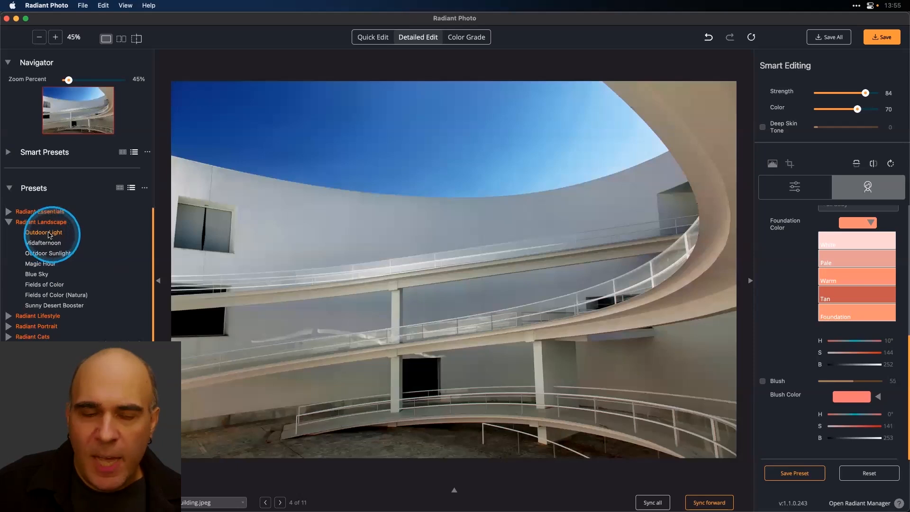
pyautogui.click(9, 222)
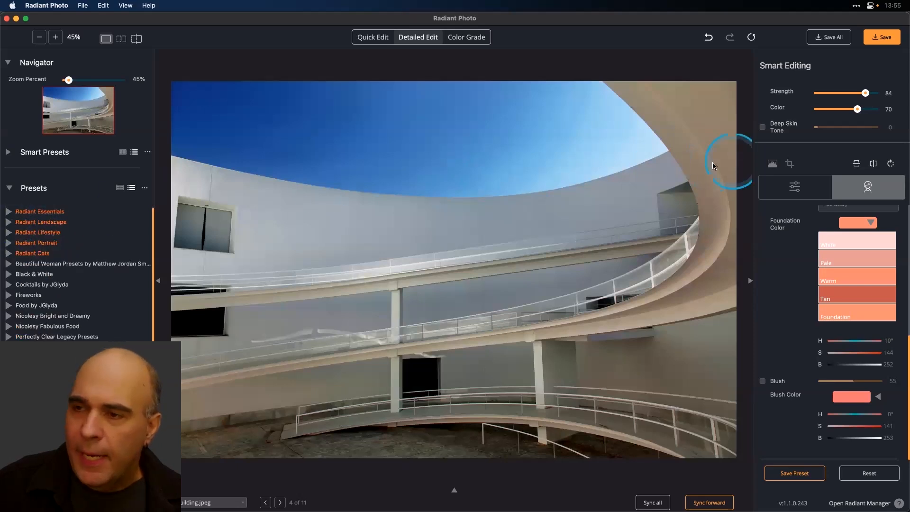
pyautogui.moveTo(857, 109)
pyautogui.mouseDown()
pyautogui.moveTo(829, 110)
pyautogui.moveTo(860, 109)
pyautogui.moveTo(844, 110)
pyautogui.moveTo(860, 93)
pyautogui.mouseUp()
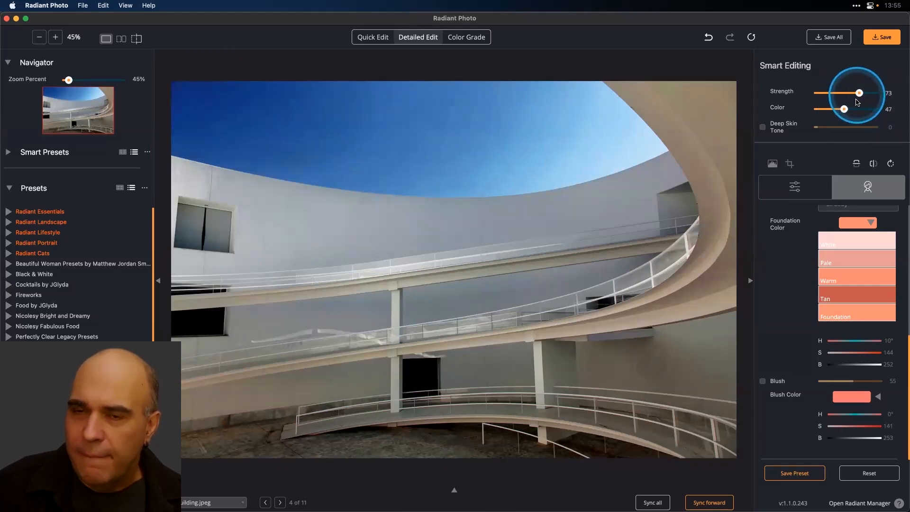
# - Try Face Aware off and the Contrast depth mode in the Tone settings, restoring Face Aware to On and Depth to Definition
pyautogui.click(813, 190)
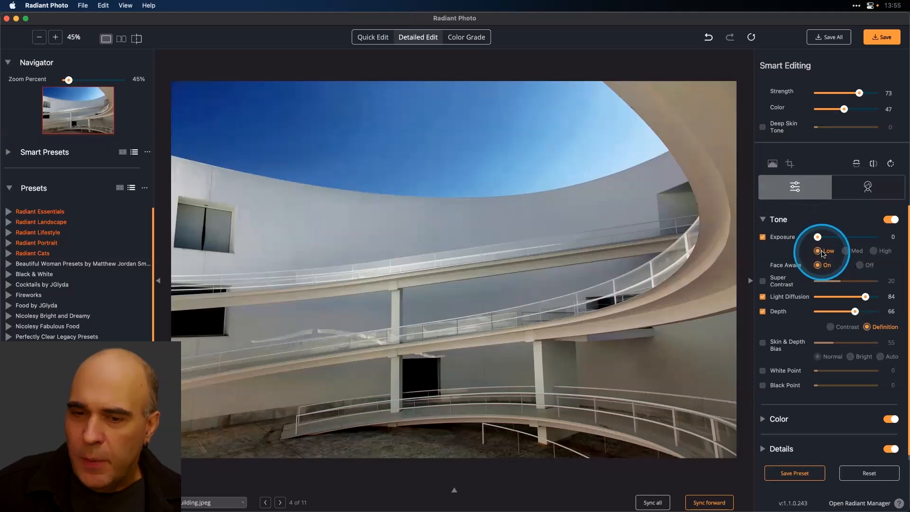
pyautogui.click(860, 265)
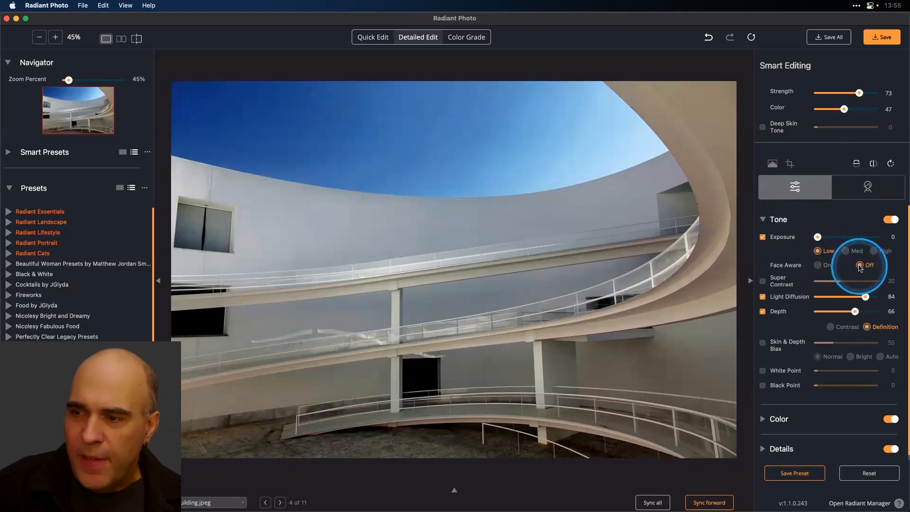
pyautogui.click(824, 267)
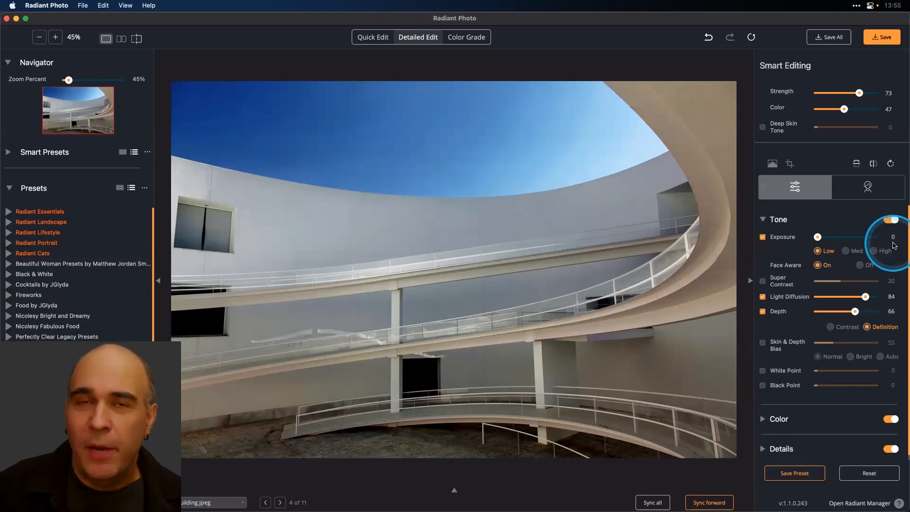
pyautogui.scroll(-1, 867, 284)
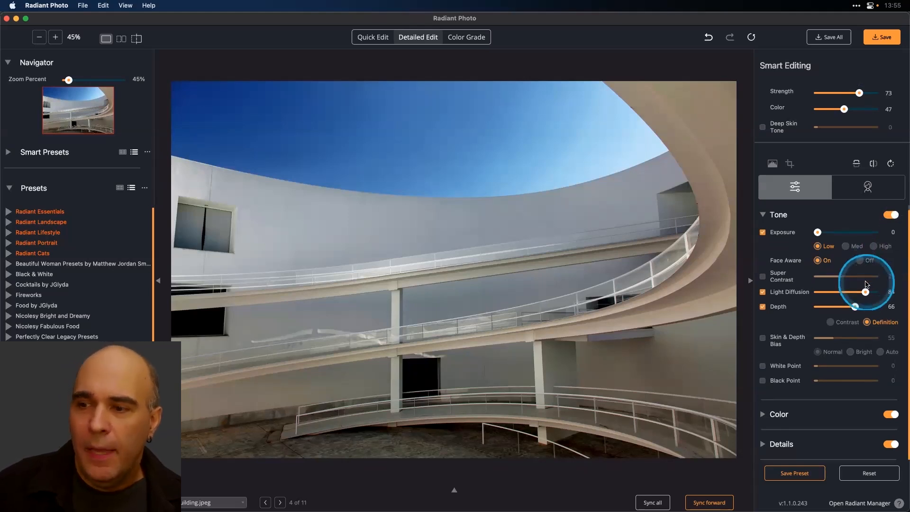
pyautogui.click(832, 323)
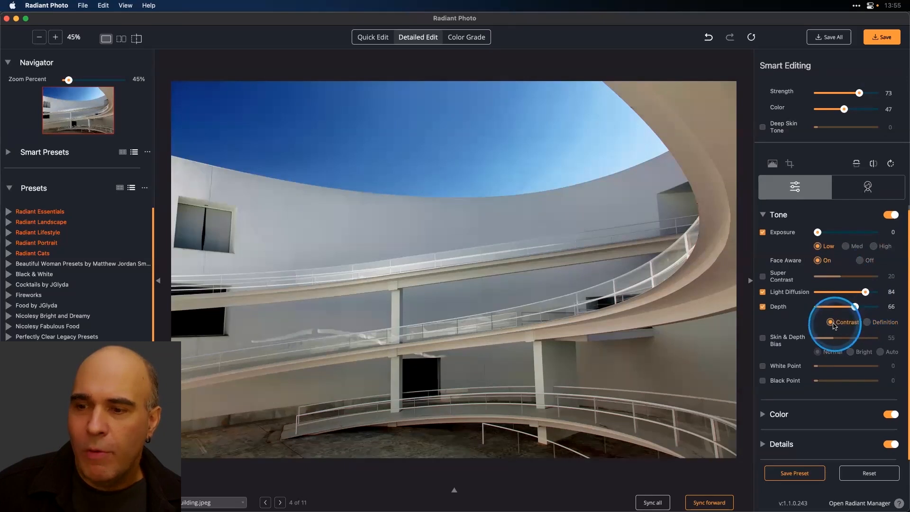
pyautogui.click(866, 325)
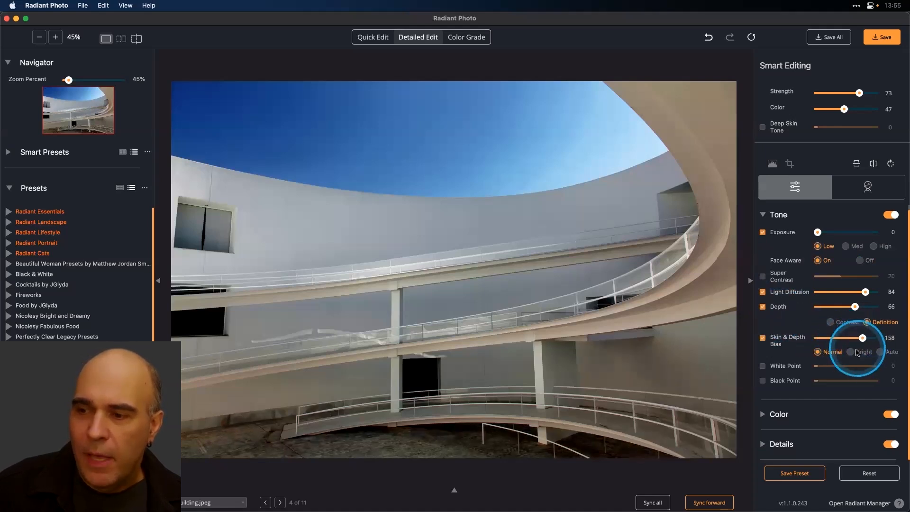
# - Compare the Bright and Auto modes of Skin & Depth Bias, settle on Bright and set its strength to 160
pyautogui.click(852, 352)
pyautogui.moveTo(863, 339); pyautogui.dragTo(874, 343)
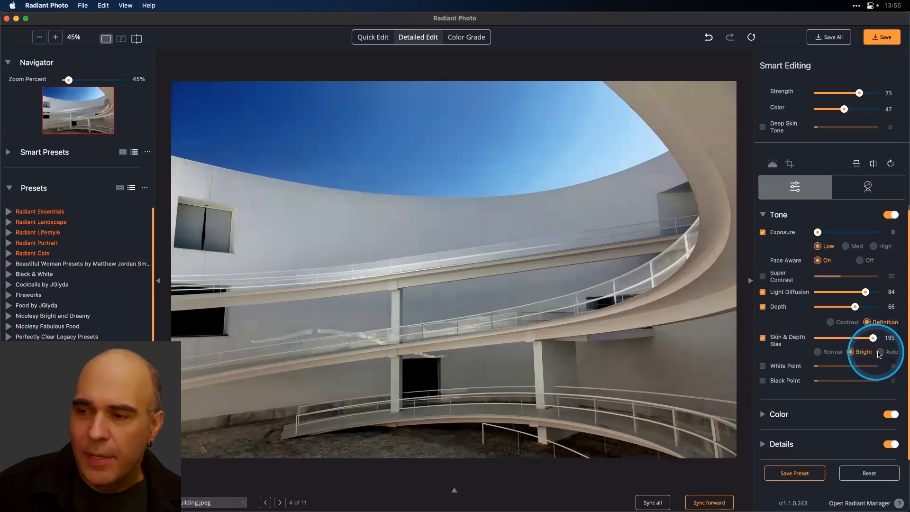
pyautogui.click(880, 351)
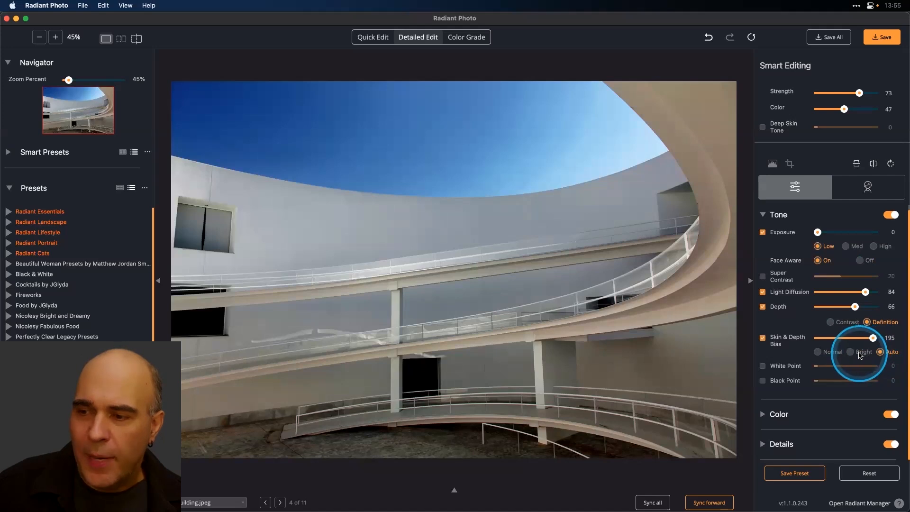
pyautogui.click(866, 352)
pyautogui.moveTo(873, 338); pyautogui.dragTo(863, 340)
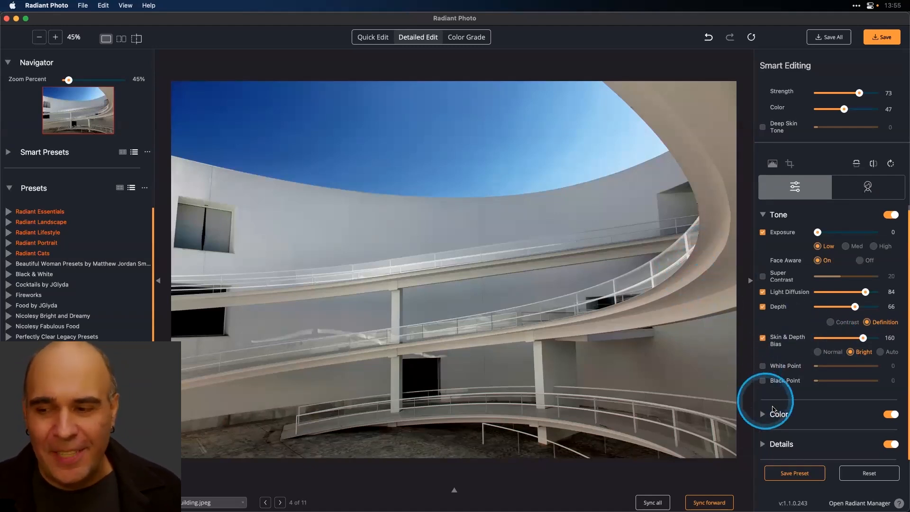
pyautogui.click(770, 214)
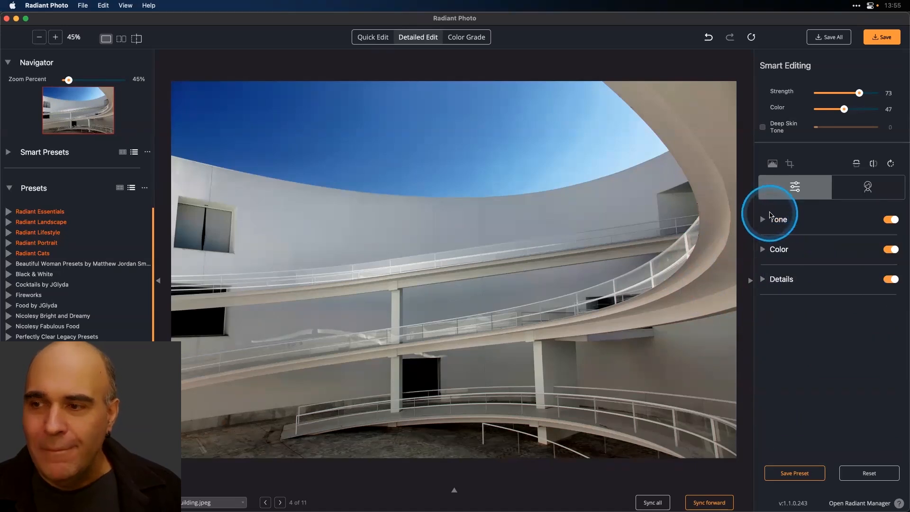
# - Show the Color Grading looks and collapse the Color Film Stocks and Perfectly Clear Color Film Stocks collections
pyautogui.click(467, 38)
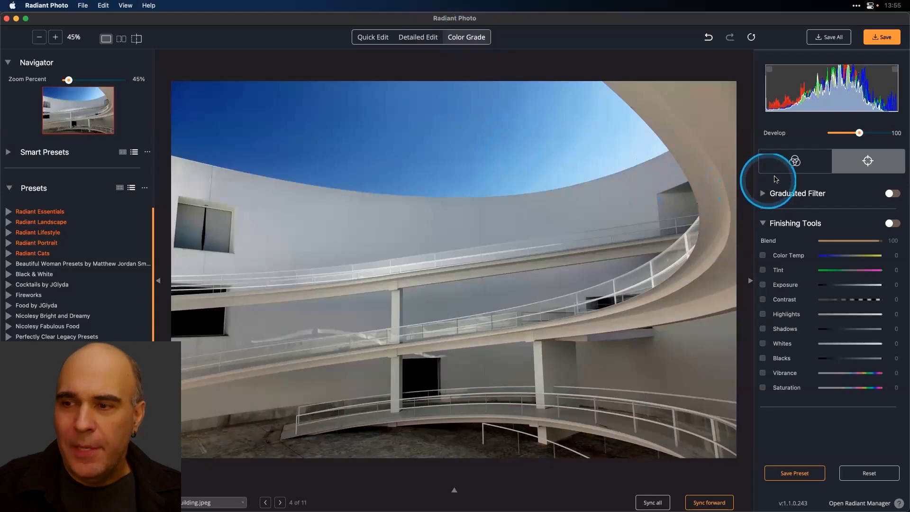
pyautogui.click(791, 162)
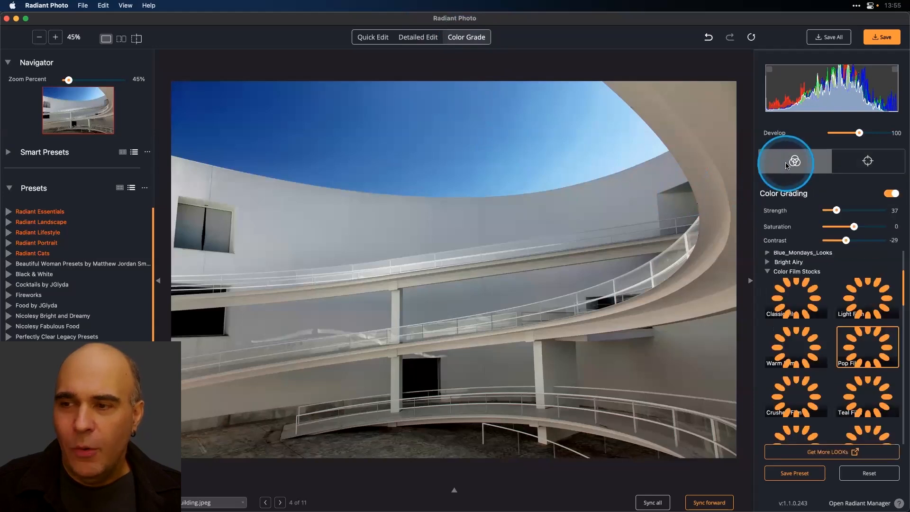
pyautogui.click(781, 272)
pyautogui.scroll(-2, 780, 271)
pyautogui.scroll(-3, 780, 275)
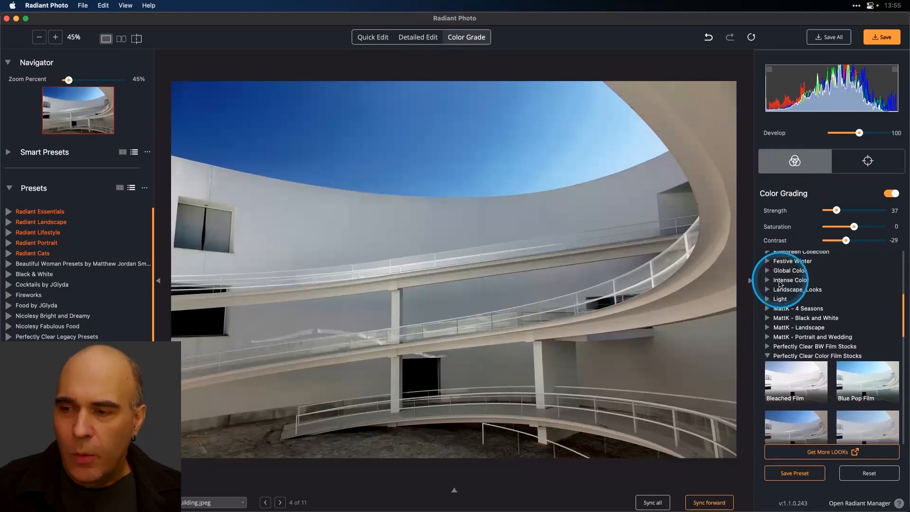
pyautogui.click(767, 356)
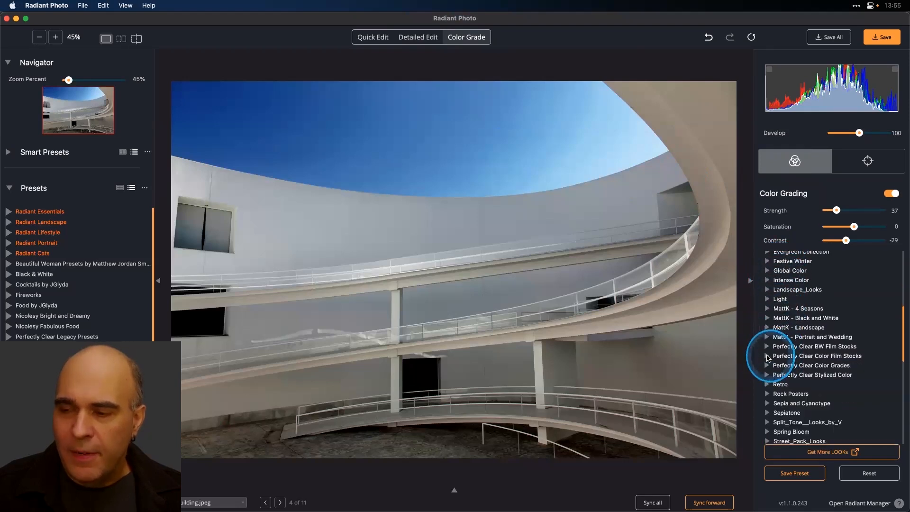
# - Try the Early Blue and Sunset looks from the Light collection on the building photo
pyautogui.click(768, 299)
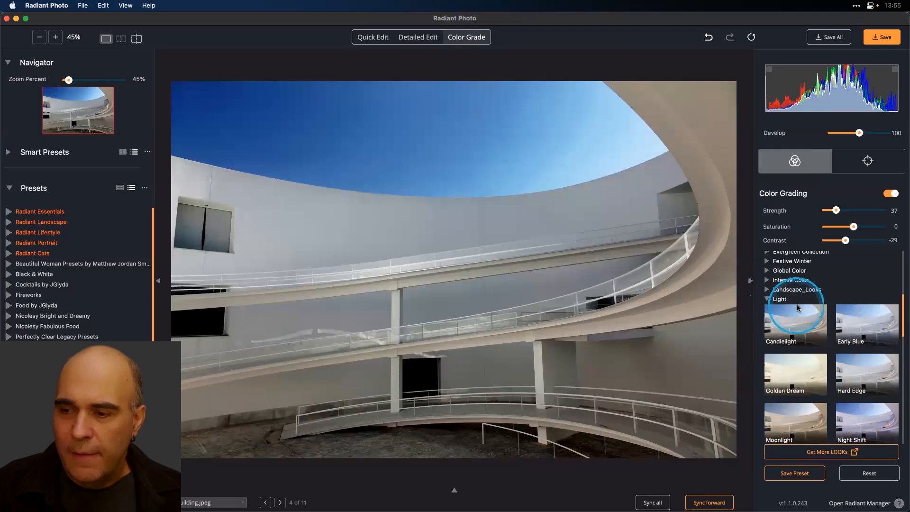
pyautogui.click(860, 324)
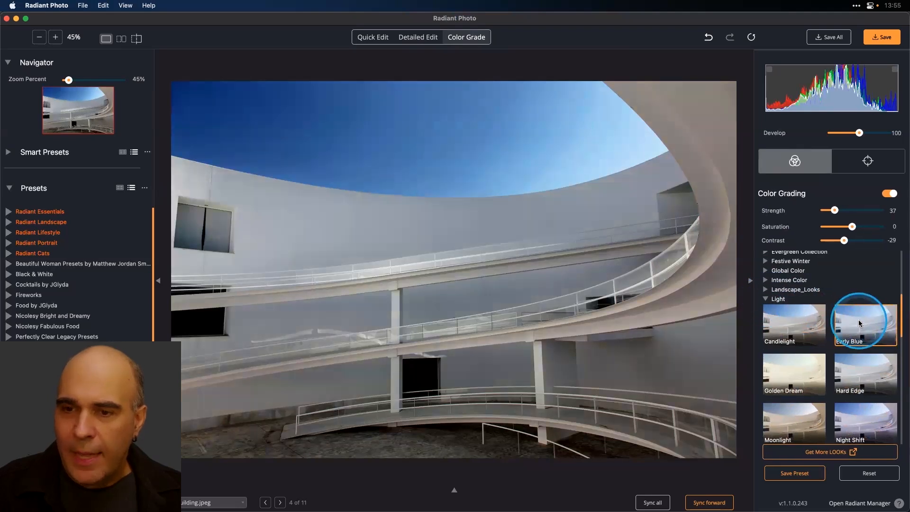
pyautogui.scroll(-2, 859, 324)
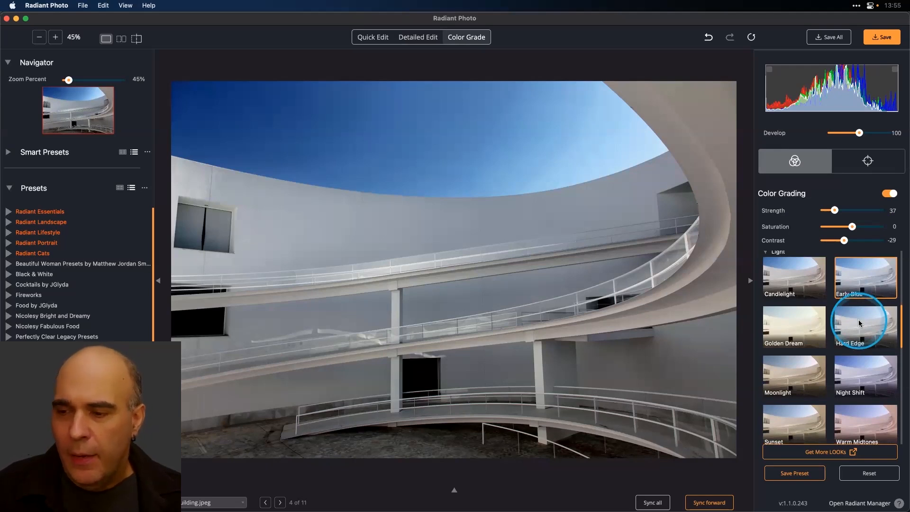
pyautogui.scroll(-1, 859, 323)
pyautogui.click(801, 391)
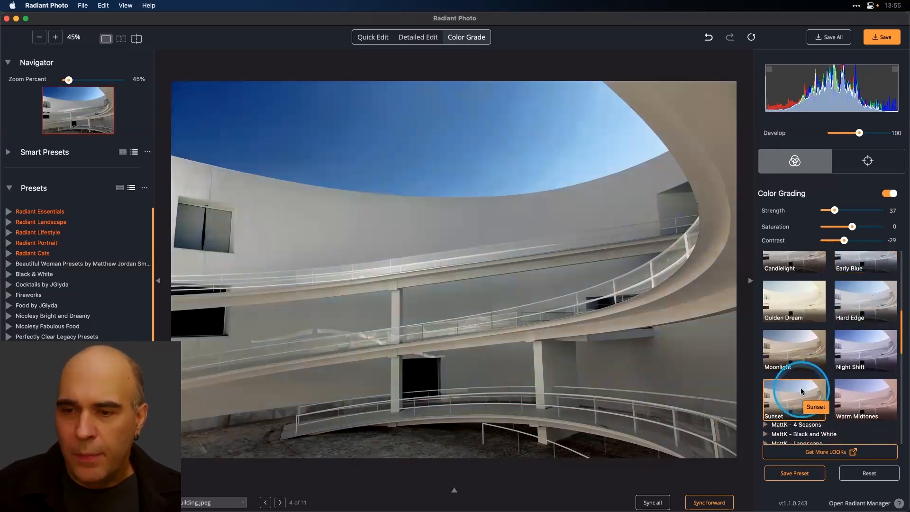
# - Apply the Blue Light look from Urban Market Looks, with color grading Strength at 44 and Contrast at -15
pyautogui.scroll(-1, 801, 391)
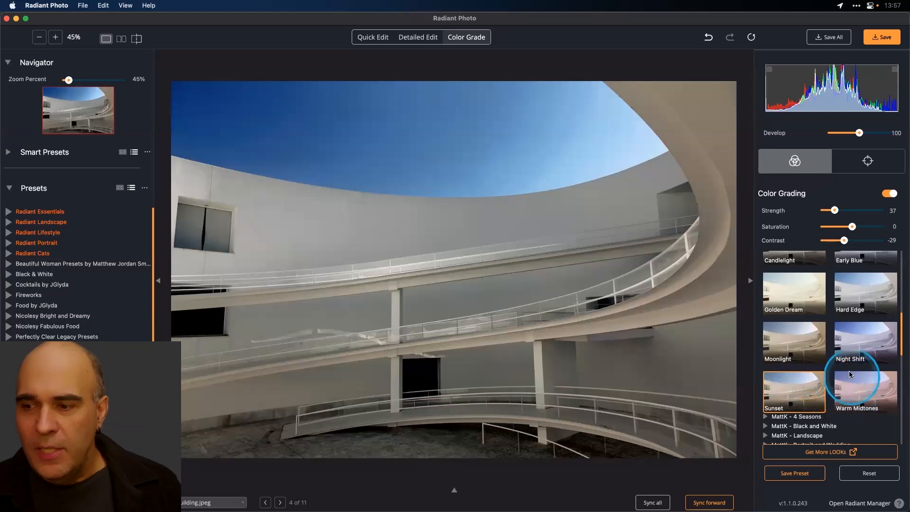
pyautogui.scroll(-1, 850, 369)
pyautogui.scroll(-4, 850, 368)
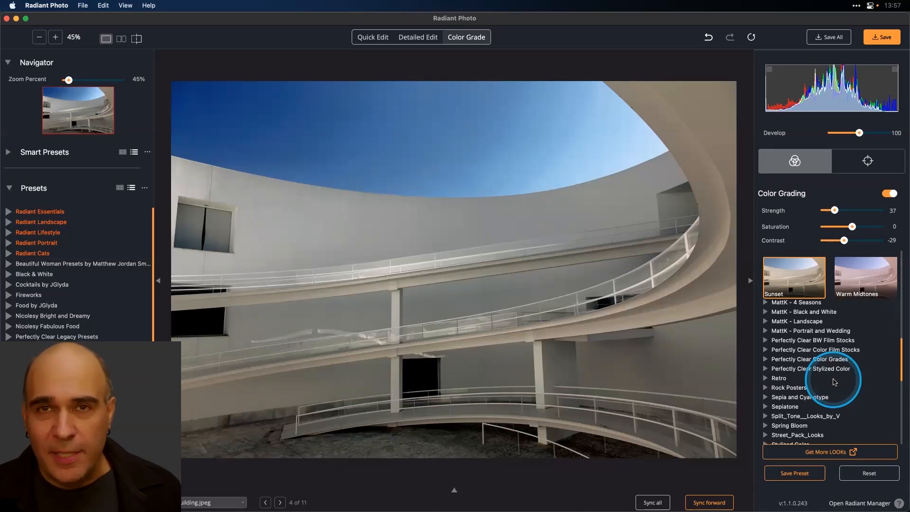
pyautogui.scroll(3, 834, 382)
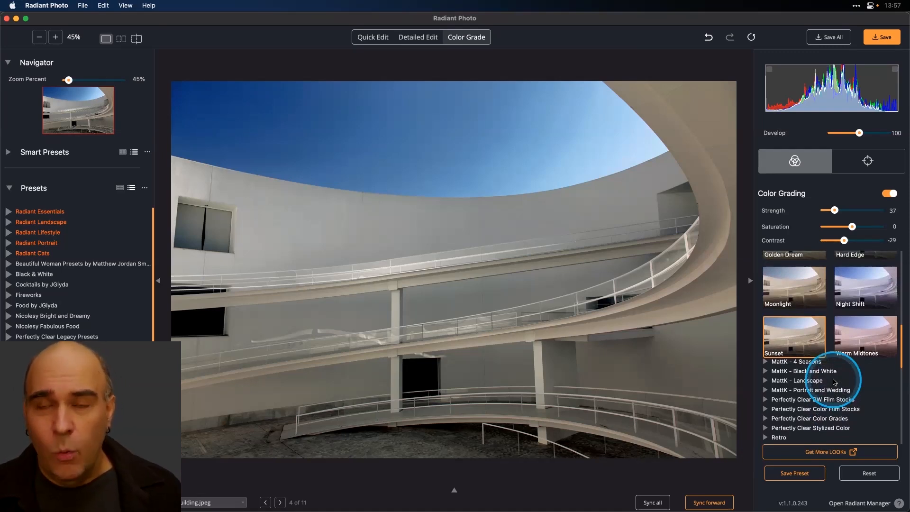
pyautogui.scroll(-2, 834, 382)
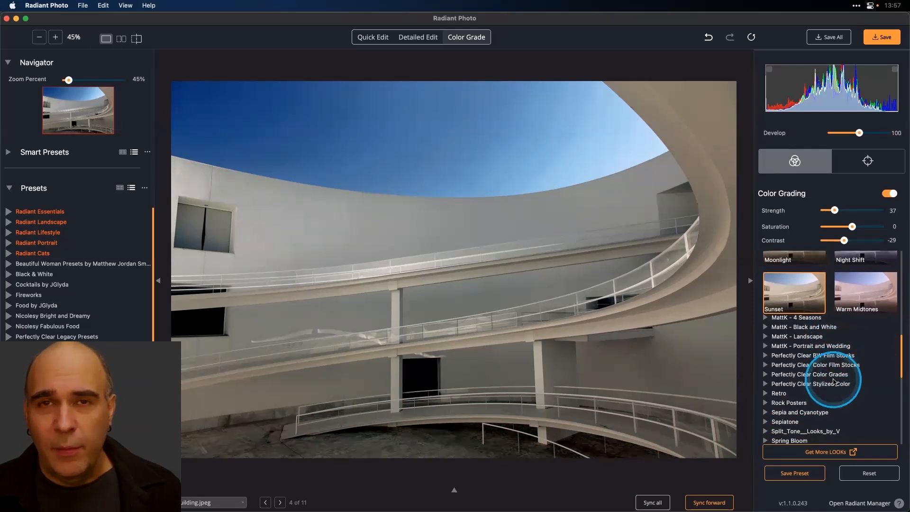
pyautogui.scroll(-6, 806, 379)
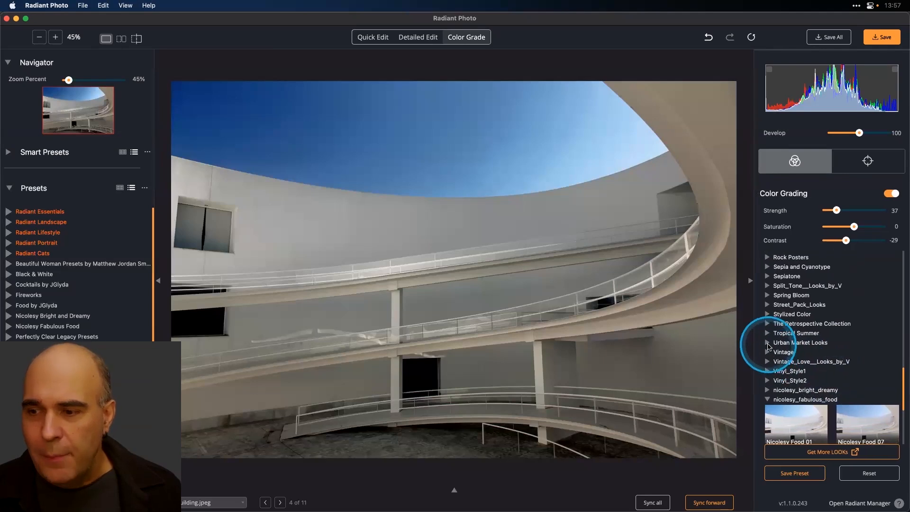
pyautogui.click(770, 343)
pyautogui.scroll(-1, 812, 353)
pyautogui.scroll(-1, 813, 353)
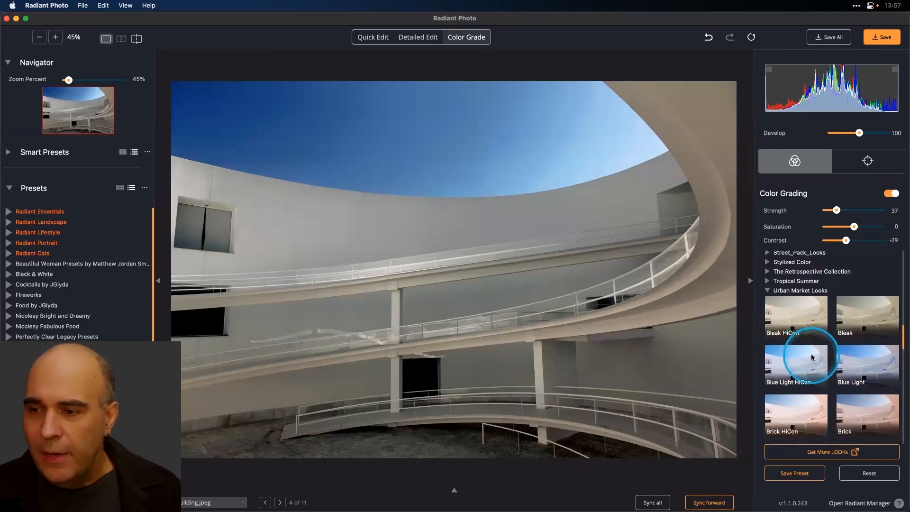
pyautogui.click(804, 365)
pyautogui.click(857, 365)
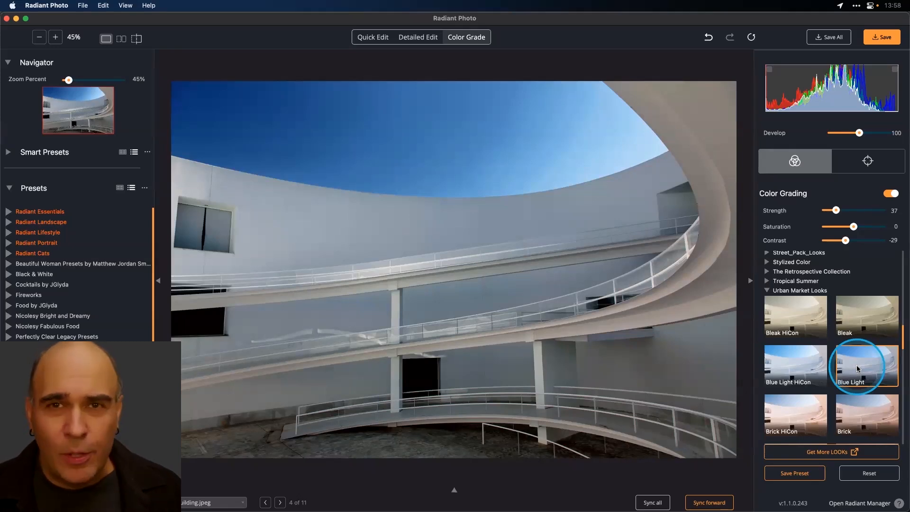
pyautogui.moveTo(836, 210); pyautogui.dragTo(849, 243)
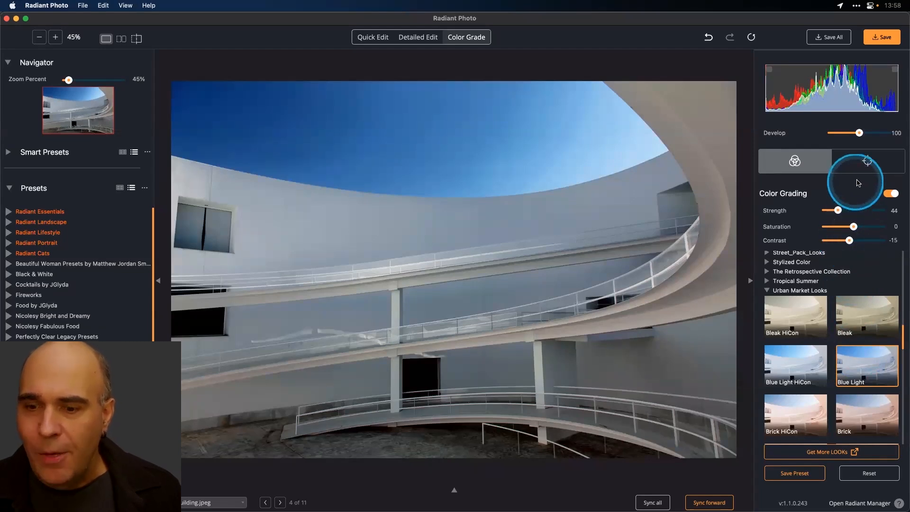
# - Open the Graduated Filter settings and apply the Reset Linear Gradient preset to the building photo
pyautogui.click(864, 166)
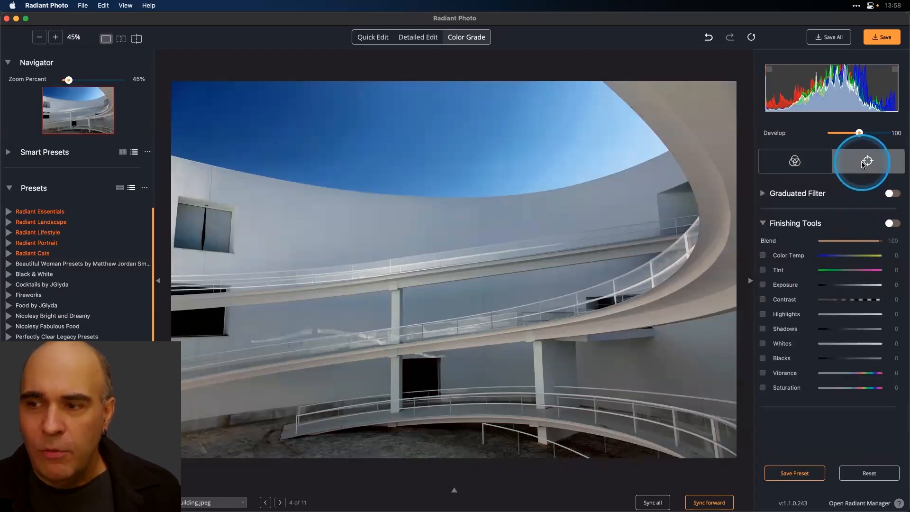
pyautogui.click(762, 196)
pyautogui.scroll(-3, 820, 238)
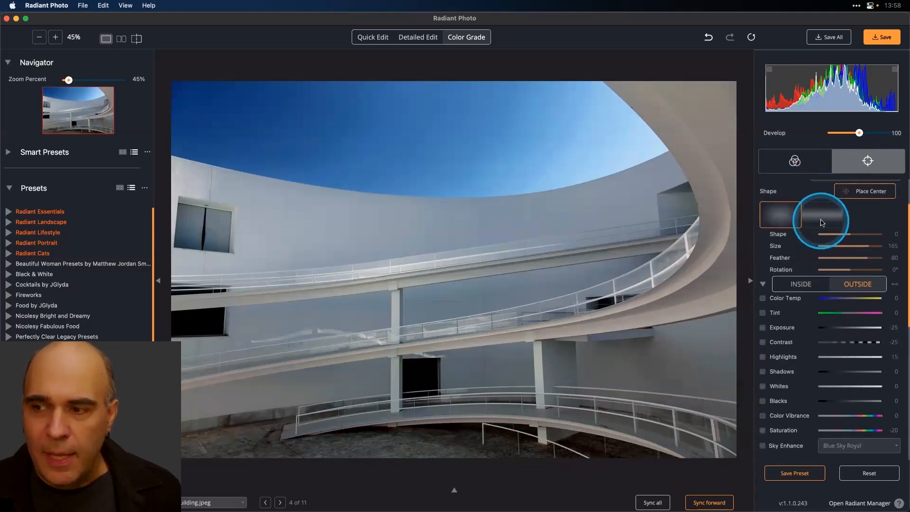
pyautogui.scroll(2, 829, 218)
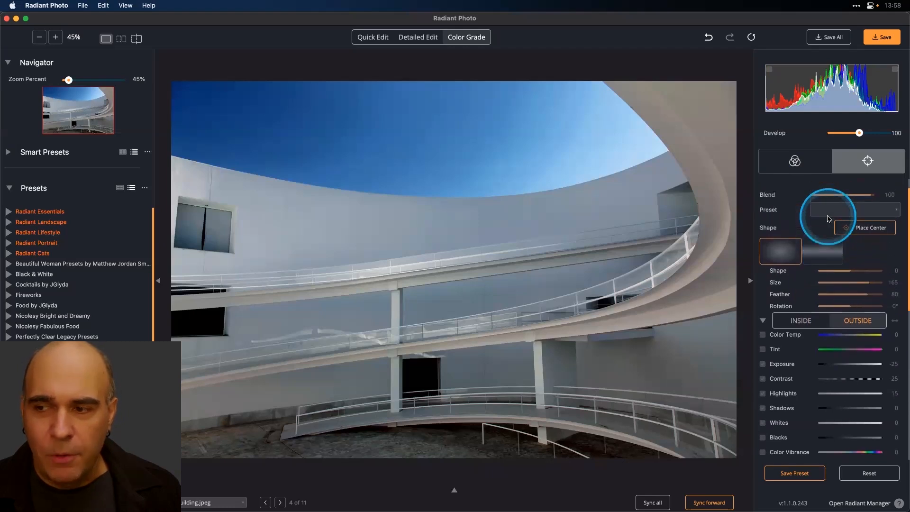
pyautogui.click(884, 216)
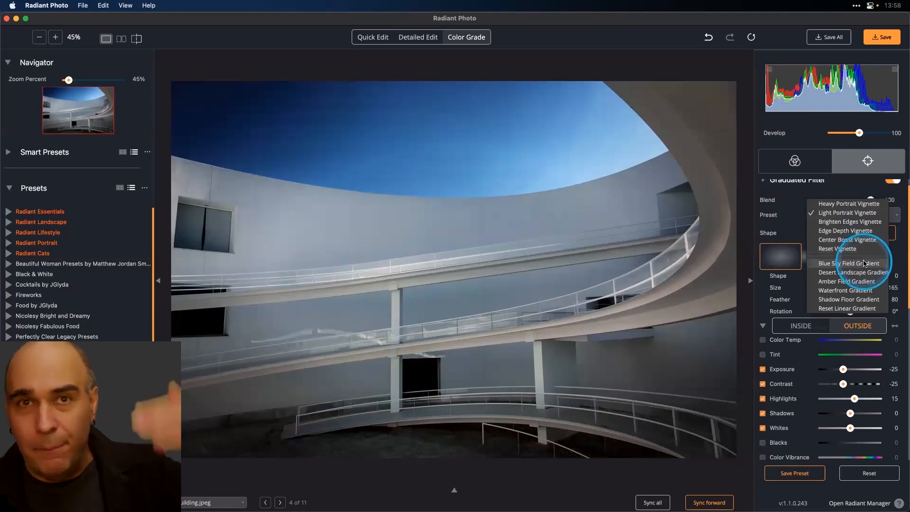
pyautogui.click(860, 309)
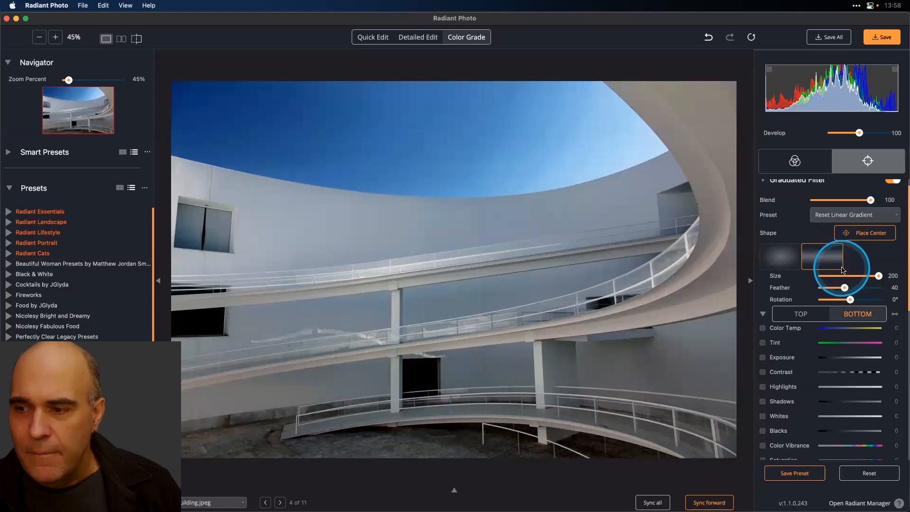
# - Adjust the linear gradient's Size to 144 and its Feather to 18
pyautogui.scroll(-2, 820, 289)
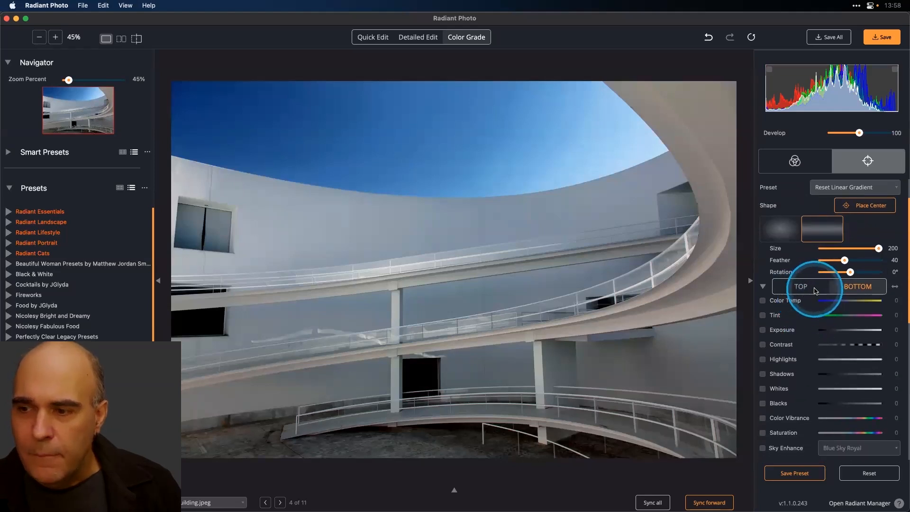
pyautogui.scroll(3, 814, 291)
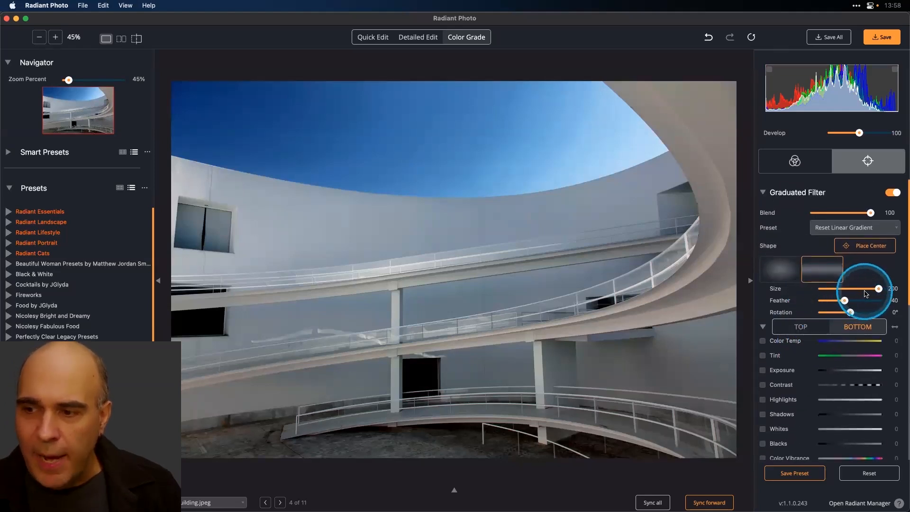
pyautogui.scroll(-1, 870, 294)
pyautogui.moveTo(877, 289); pyautogui.dragTo(800, 304)
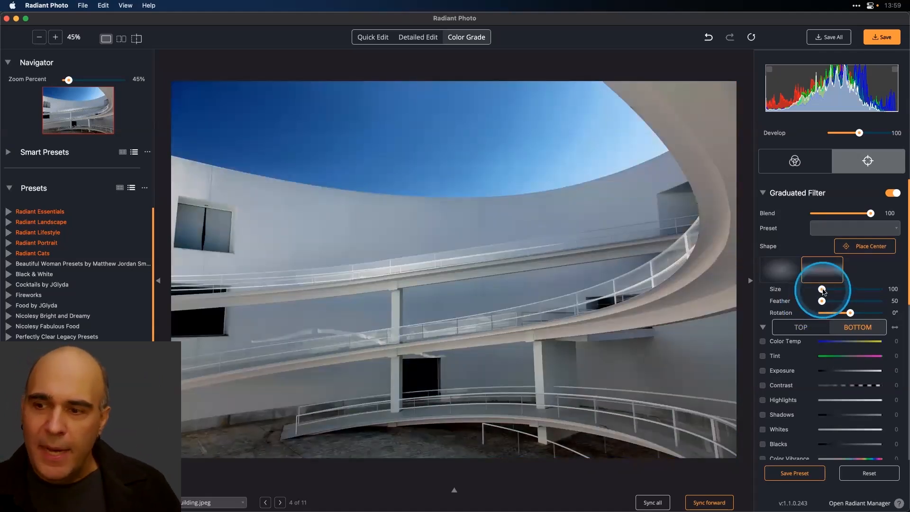
pyautogui.moveTo(821, 289); pyautogui.dragTo(845, 291)
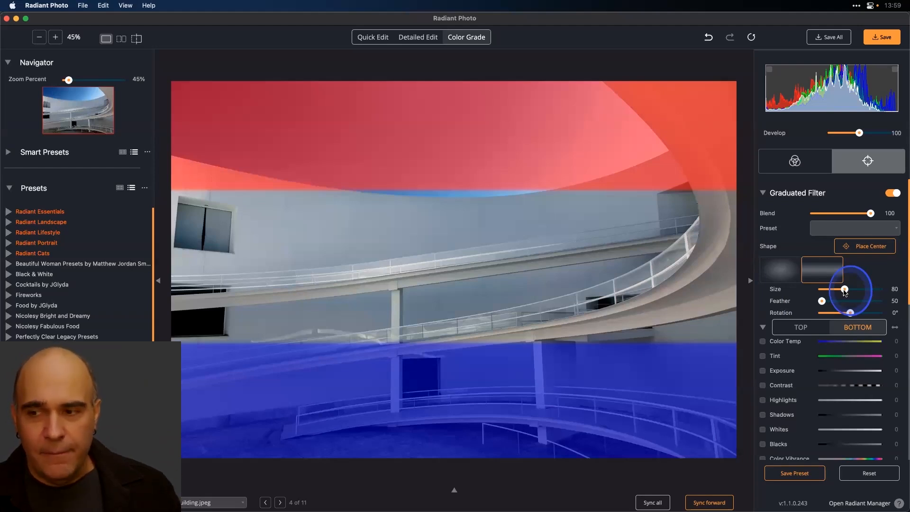
pyautogui.moveTo(822, 301); pyautogui.dragTo(864, 291)
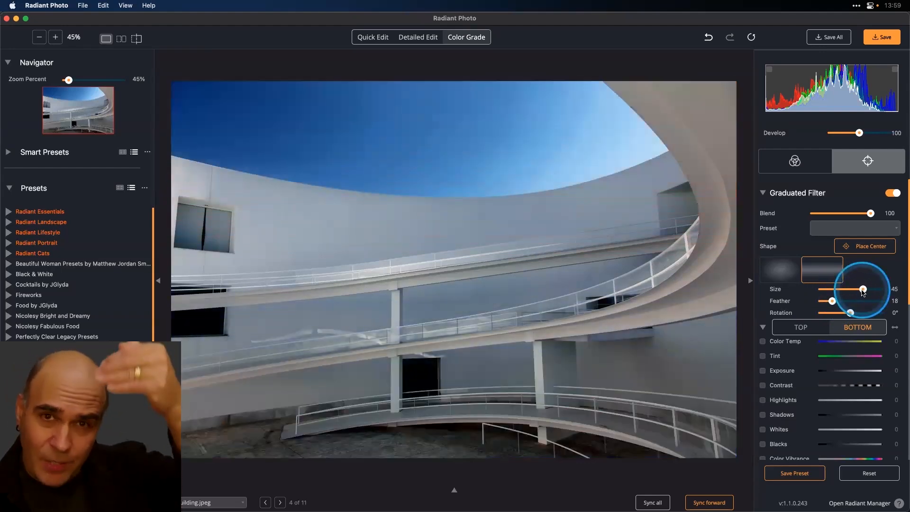
# - Switch the gradient adjustments to the top area and collapse the Finishing Tools section
pyautogui.click(806, 326)
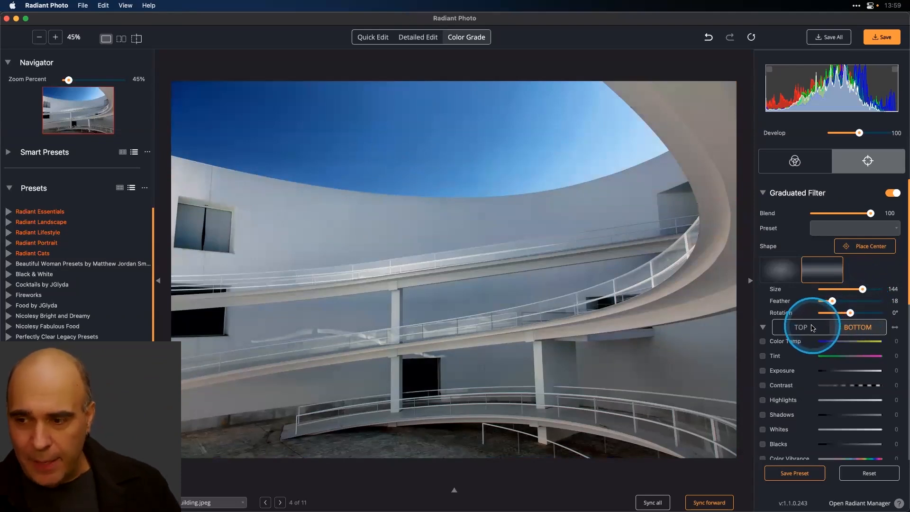
pyautogui.scroll(-1, 888, 356)
pyautogui.scroll(-10, 889, 360)
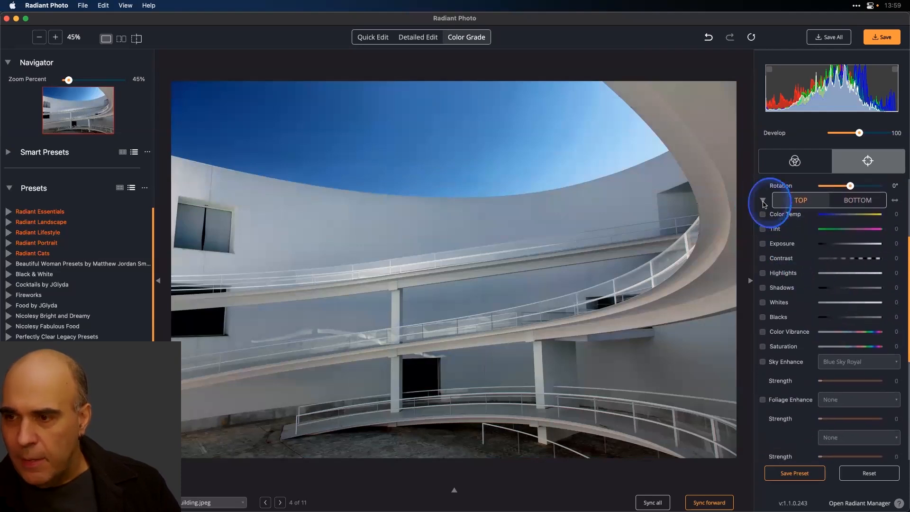
pyautogui.click(762, 202)
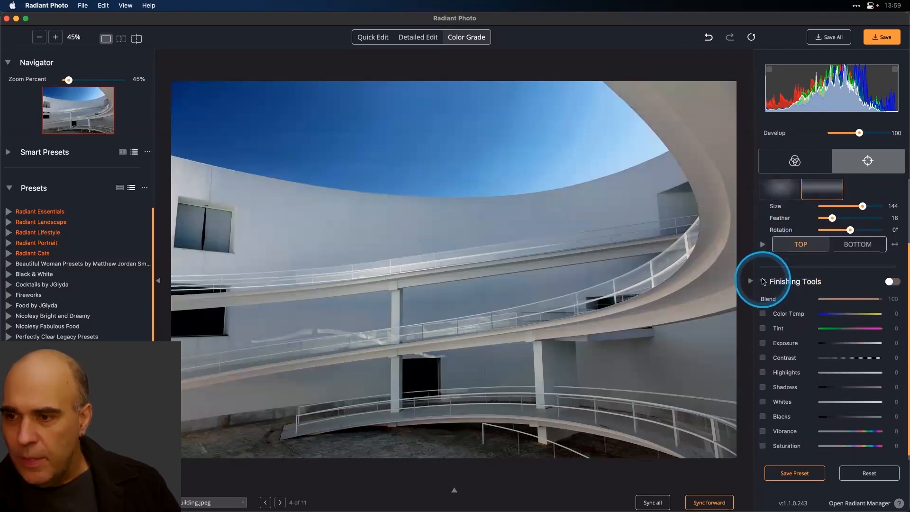
pyautogui.click(763, 278)
pyautogui.click(762, 328)
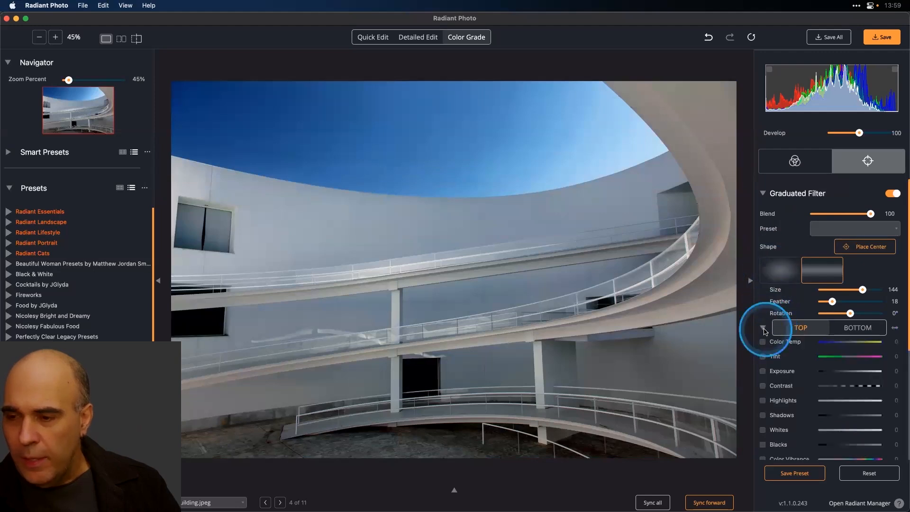
# - Set the gradient's top area to Exposure -8, Contrast -16 and Shadows 16
pyautogui.scroll(-2, 808, 336)
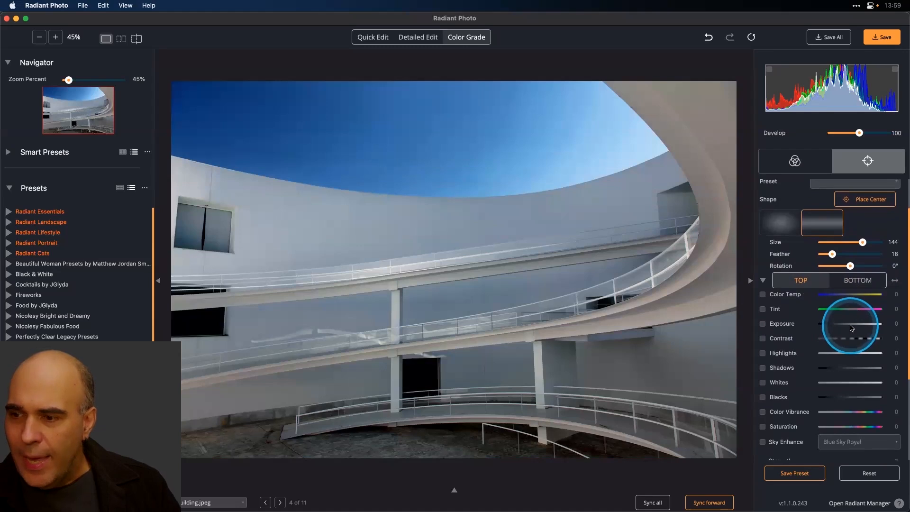
pyautogui.click(851, 324)
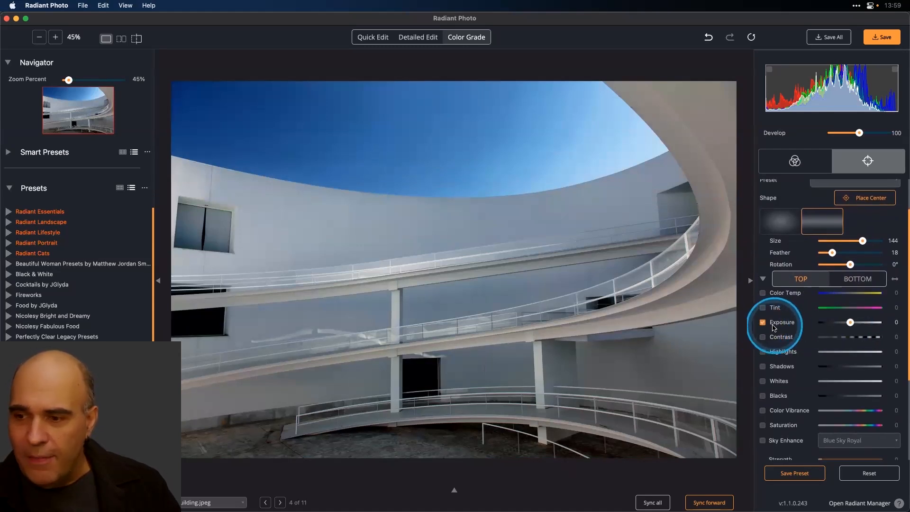
pyautogui.moveTo(850, 323); pyautogui.dragTo(849, 325)
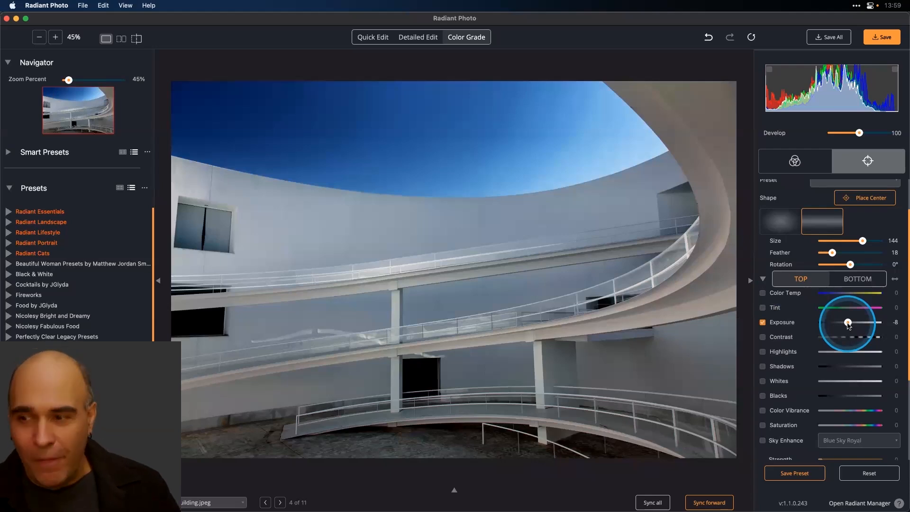
pyautogui.click(846, 340)
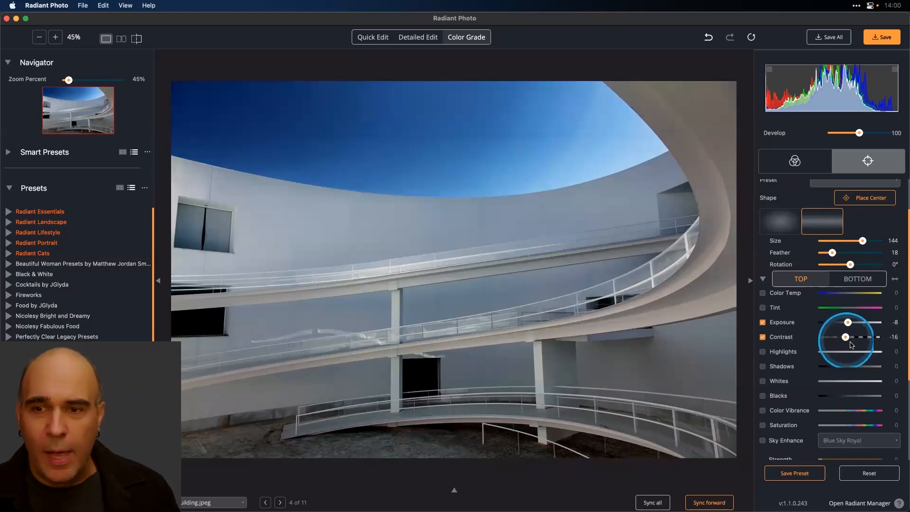
pyautogui.scroll(-2, 851, 343)
pyautogui.scroll(1, 853, 351)
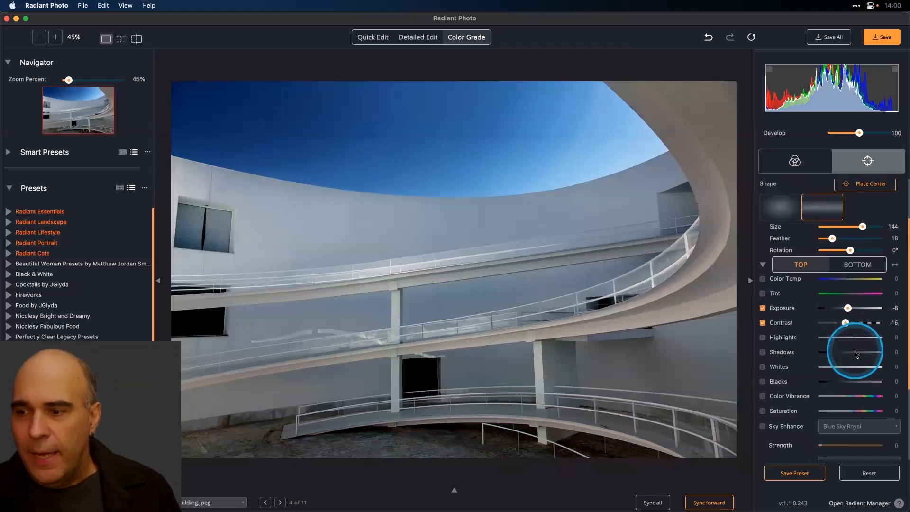
pyautogui.click(852, 361)
pyautogui.scroll(-1, 854, 361)
pyautogui.moveTo(853, 363); pyautogui.dragTo(854, 360)
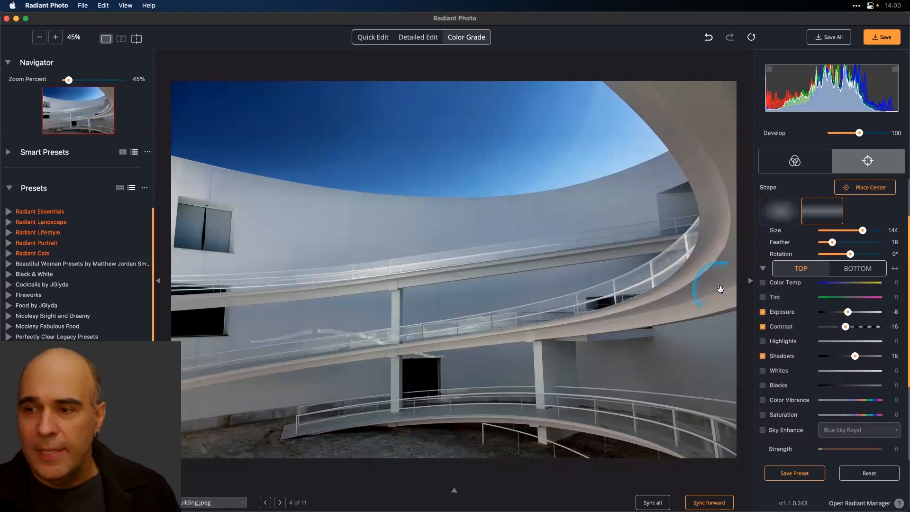
# - Switch to the gradient's bottom area and set its Exposure to -12 and Contrast to -27
pyautogui.scroll(-2, 839, 304)
pyautogui.click(866, 265)
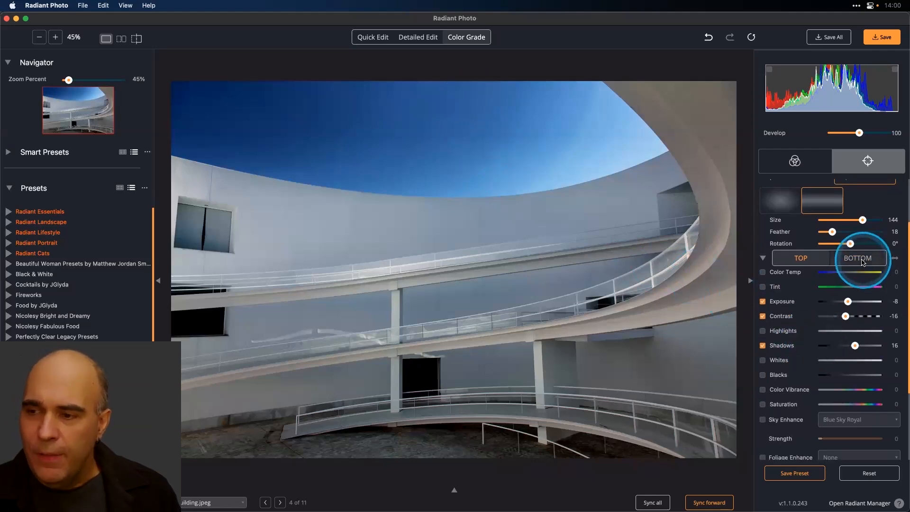
pyautogui.scroll(-5, 834, 294)
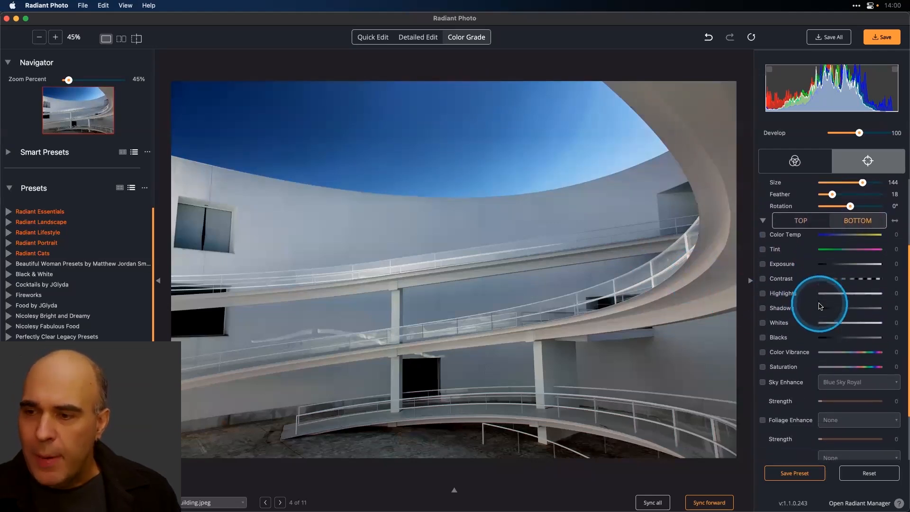
pyautogui.click(851, 255)
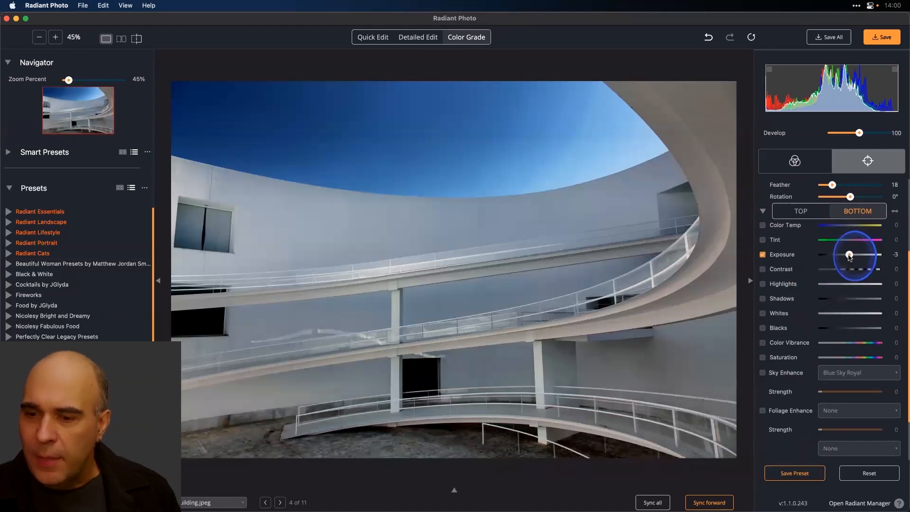
pyautogui.moveTo(850, 256); pyautogui.dragTo(849, 257)
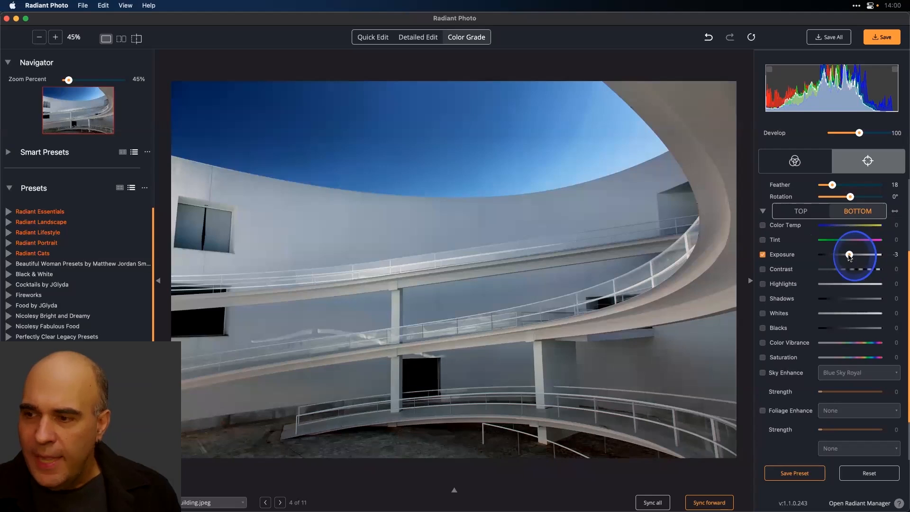
pyautogui.moveTo(848, 256); pyautogui.dragTo(852, 273)
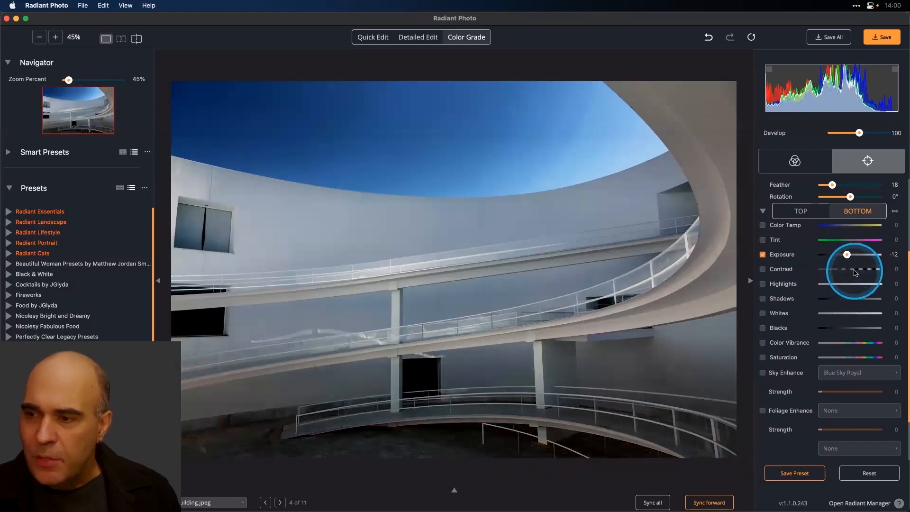
pyautogui.moveTo(854, 272); pyautogui.dragTo(847, 272)
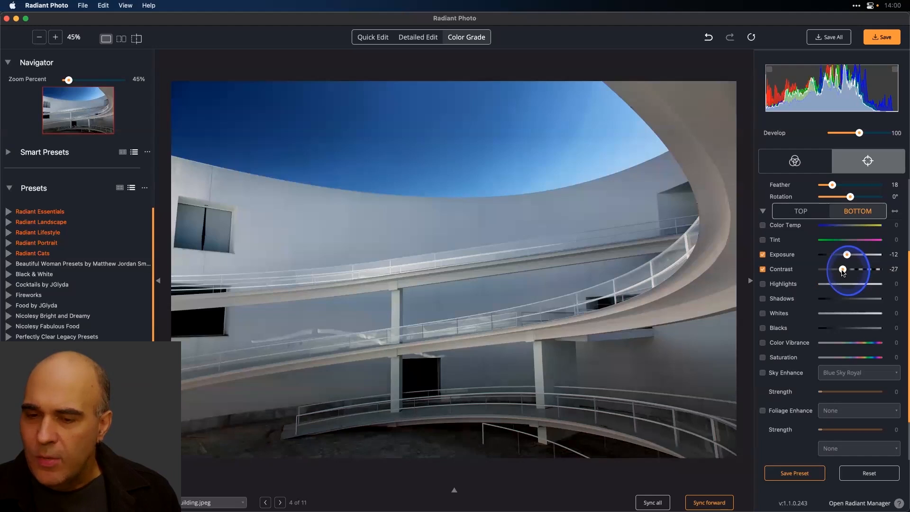
# - Set the bottom area's Shadows to 43 and Blacks to -35
pyautogui.click(845, 329)
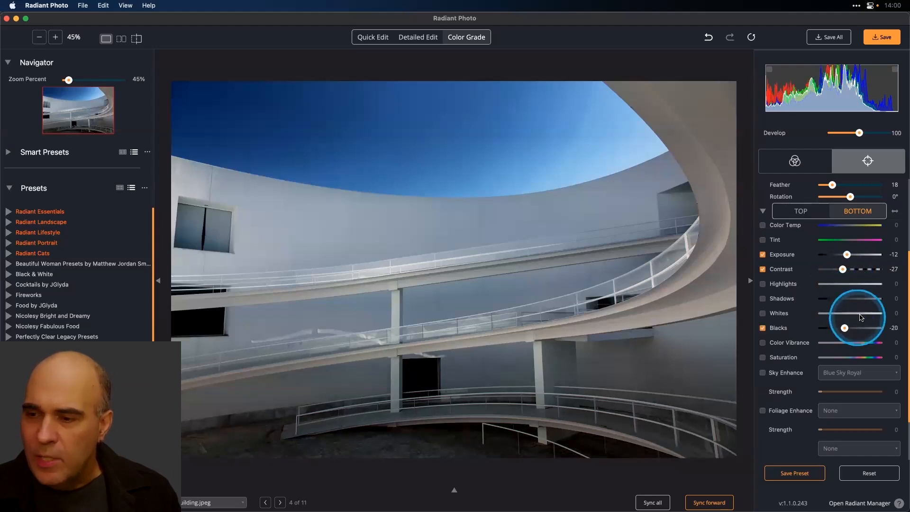
pyautogui.click(860, 299)
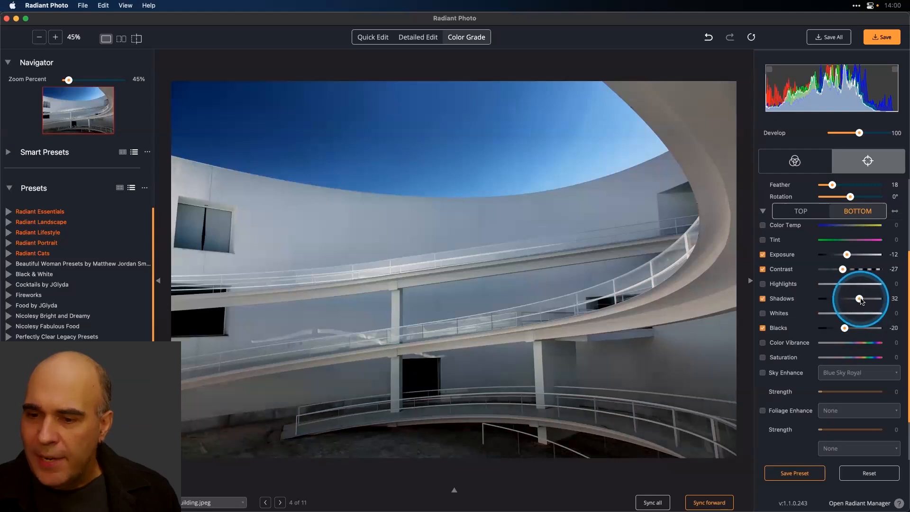
pyautogui.moveTo(860, 299); pyautogui.dragTo(839, 330)
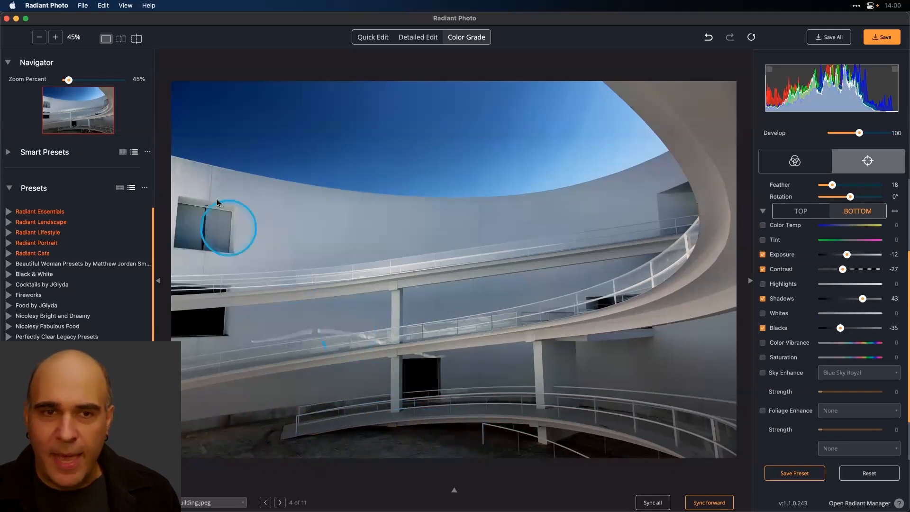
# - Compare the original and edited photo in the split before-and-after view, sweeping the divider across the image
pyautogui.click(136, 39)
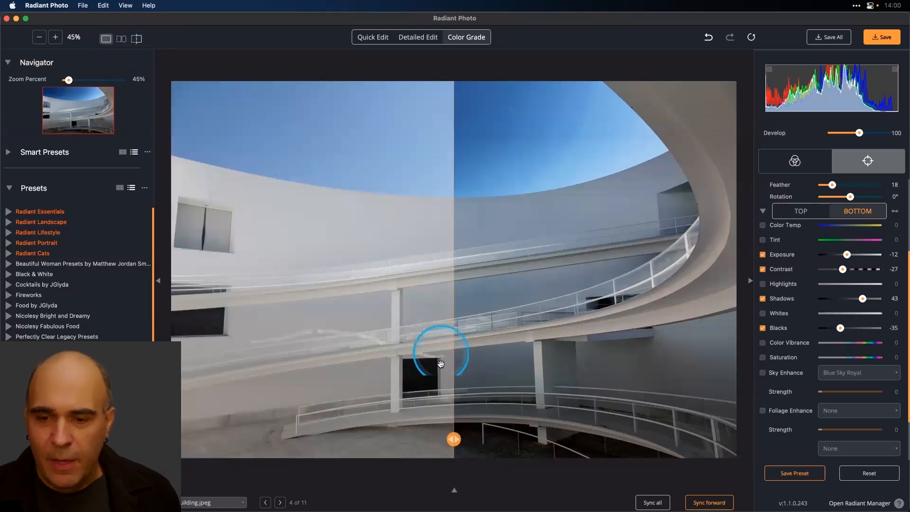
pyautogui.moveTo(454, 440); pyautogui.dragTo(171, 420)
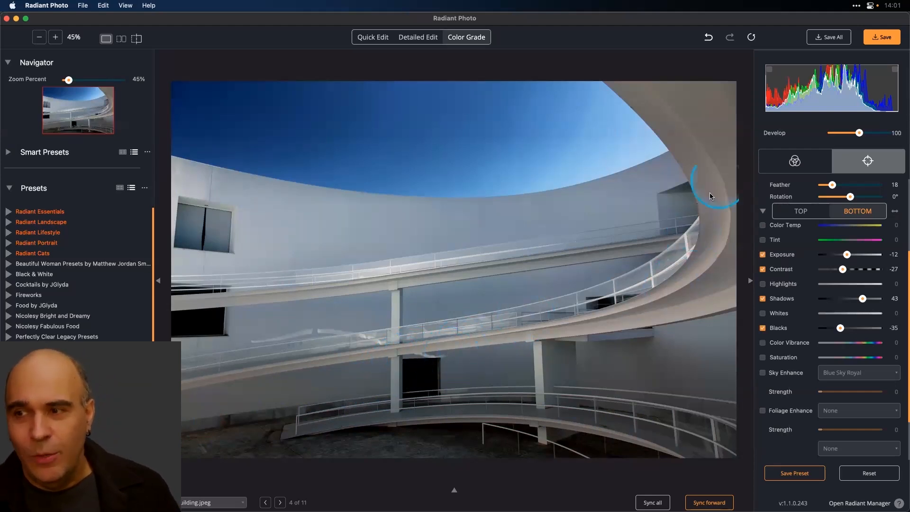
# - Reduce the Graduated Filter's Blend to 48 and set the gradient's Rotation to -13°
pyautogui.scroll(1, 897, 185)
pyautogui.scroll(10, 897, 185)
pyautogui.moveTo(869, 214); pyautogui.dragTo(855, 216)
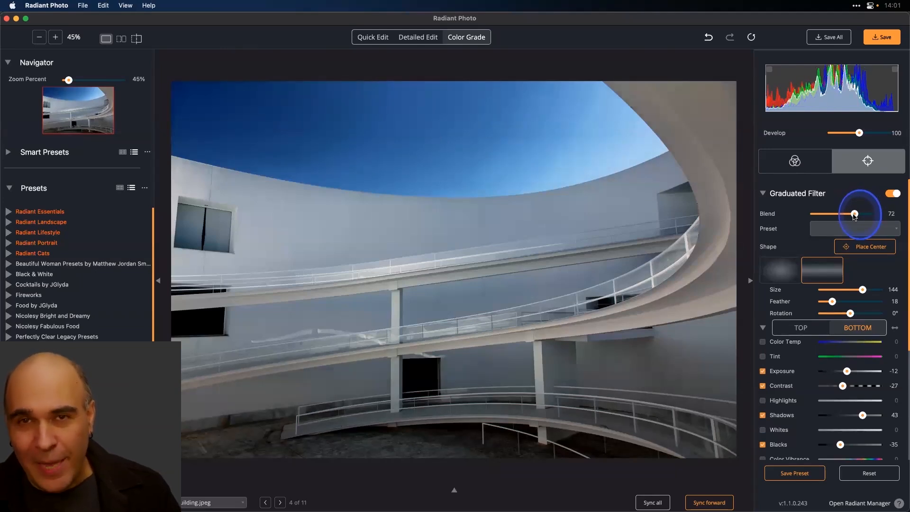
pyautogui.moveTo(849, 214); pyautogui.dragTo(841, 216)
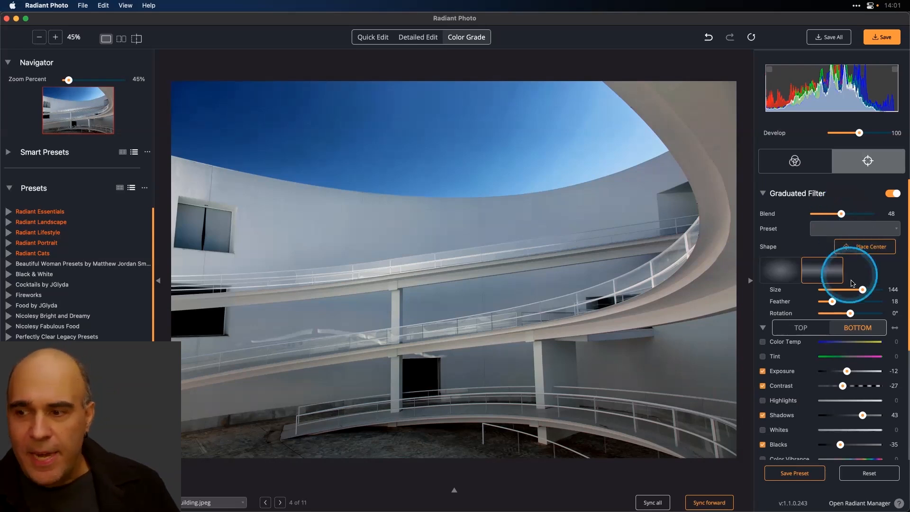
pyautogui.moveTo(854, 314); pyautogui.dragTo(846, 317)
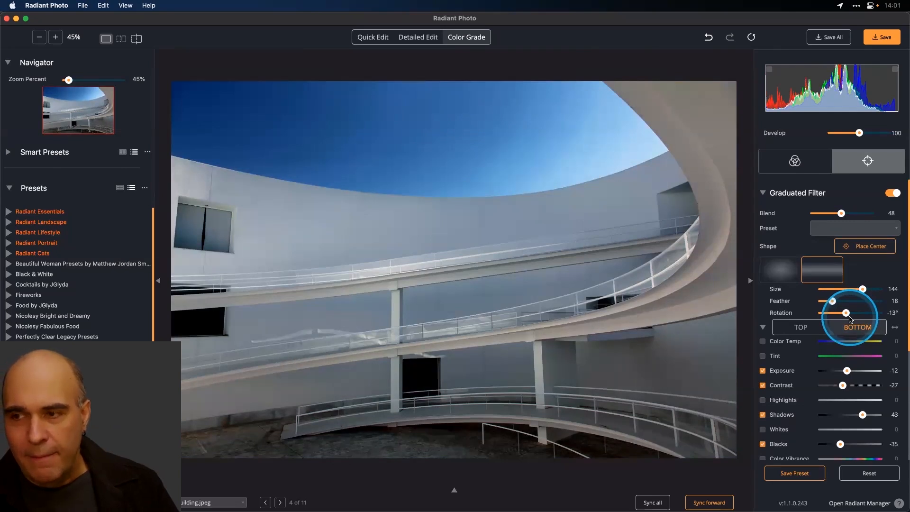
# - Try a stronger and a weaker Develop amount on the building photo and settle it at 86
pyautogui.click(866, 135)
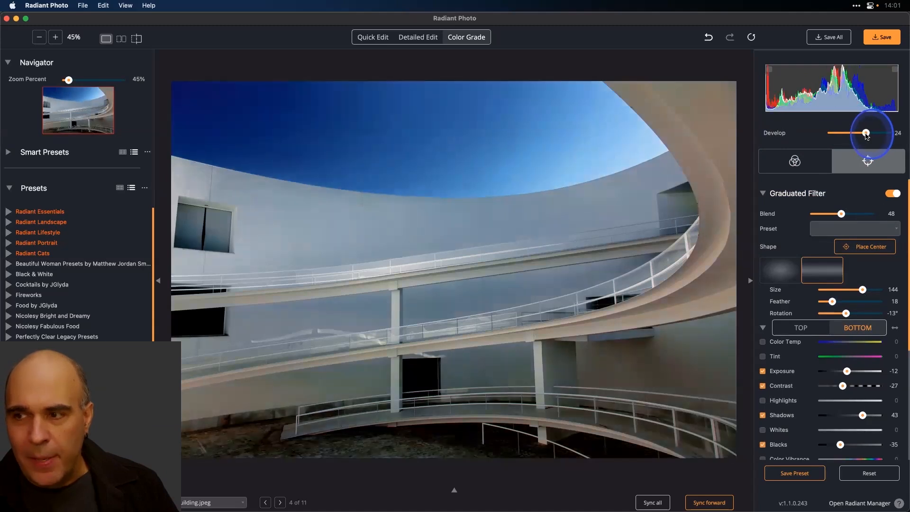
pyautogui.moveTo(858, 135); pyautogui.dragTo(856, 135)
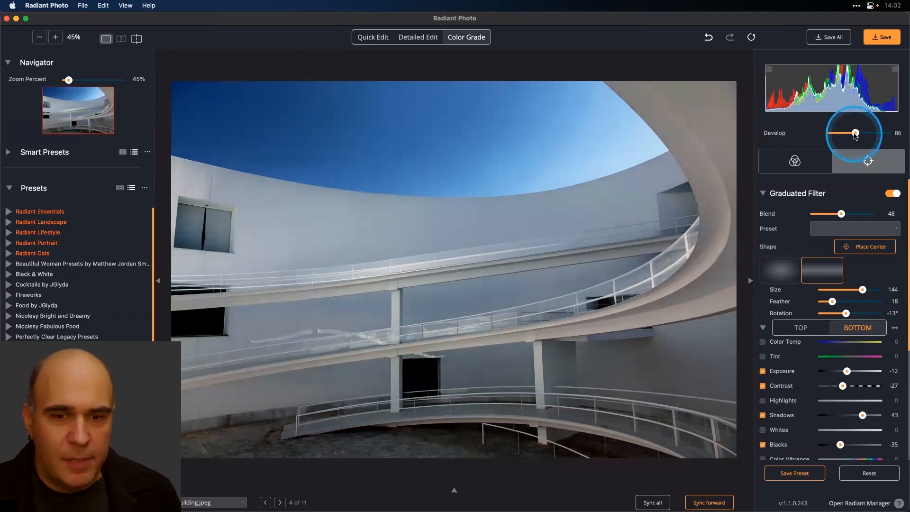
pyautogui.click(632, 197)
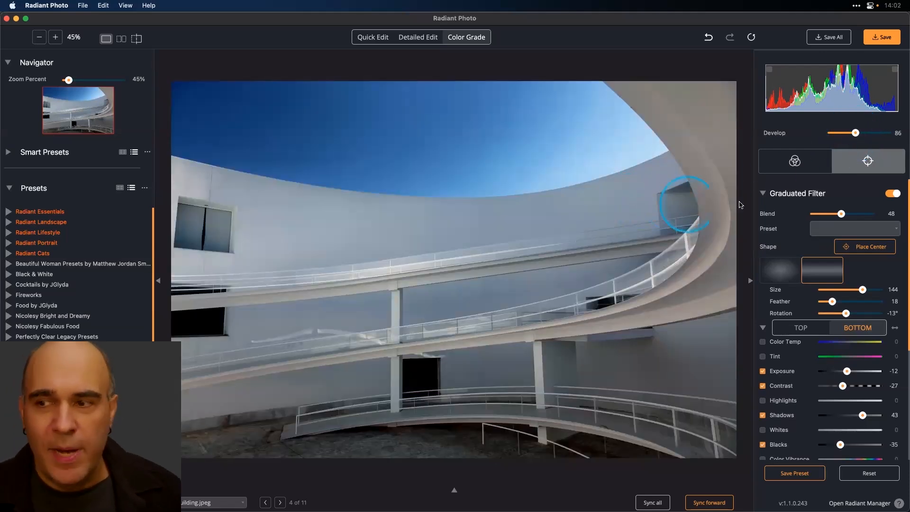
# - Return to the Color Grading looks and collapse the Urban Market Looks and nicolesy_fabulous_food groups
pyautogui.click(794, 164)
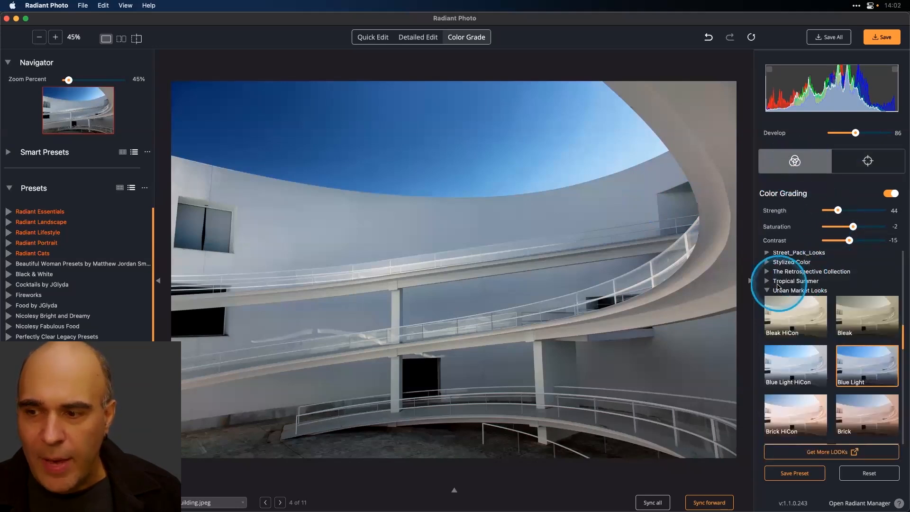
pyautogui.click(778, 290)
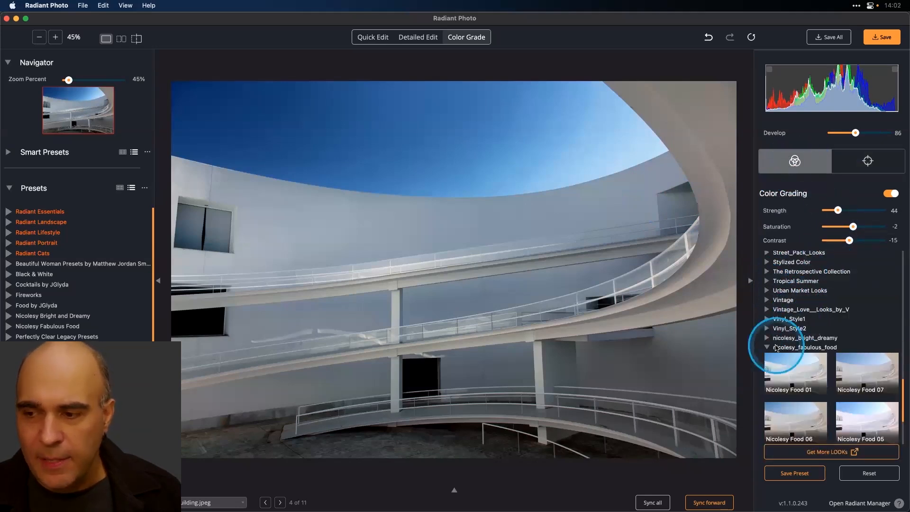
pyautogui.click(776, 347)
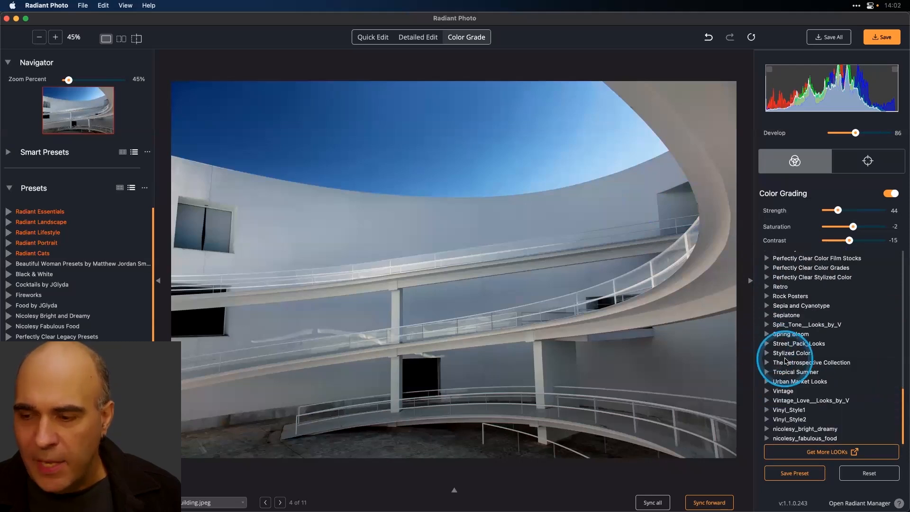
# - Apply the Old Green Print look from Urban Market Looks and set the Color Grading Strength to 110
pyautogui.click(772, 382)
pyautogui.scroll(-5, 786, 355)
pyautogui.scroll(-5, 773, 346)
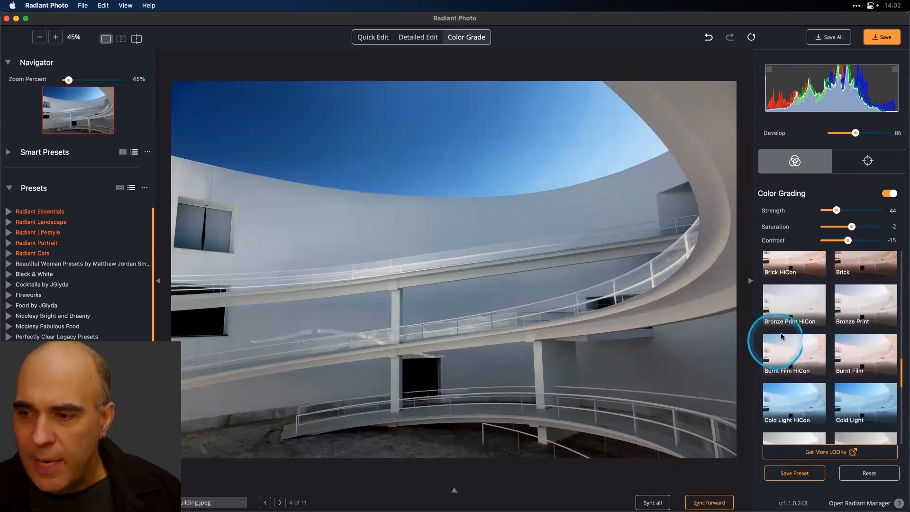
pyautogui.scroll(-3, 861, 318)
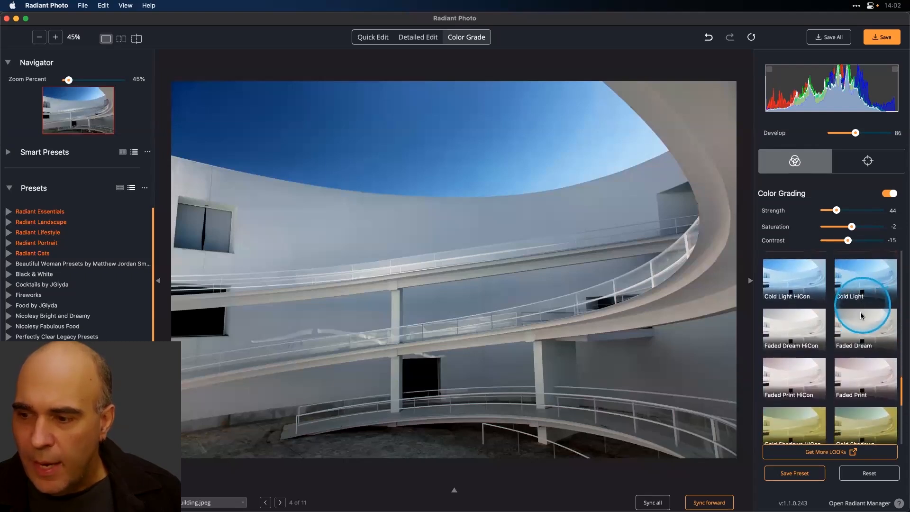
pyautogui.scroll(-2, 859, 320)
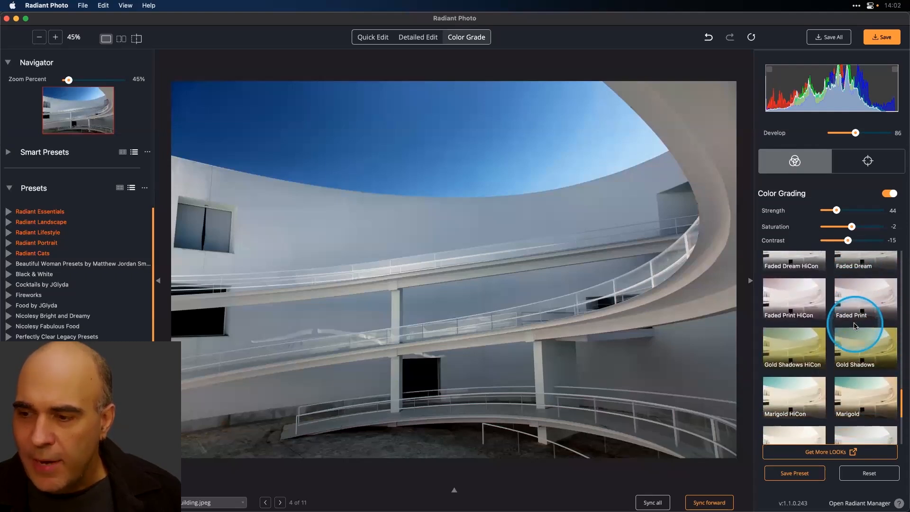
pyautogui.scroll(-2, 855, 326)
pyautogui.scroll(-1, 851, 320)
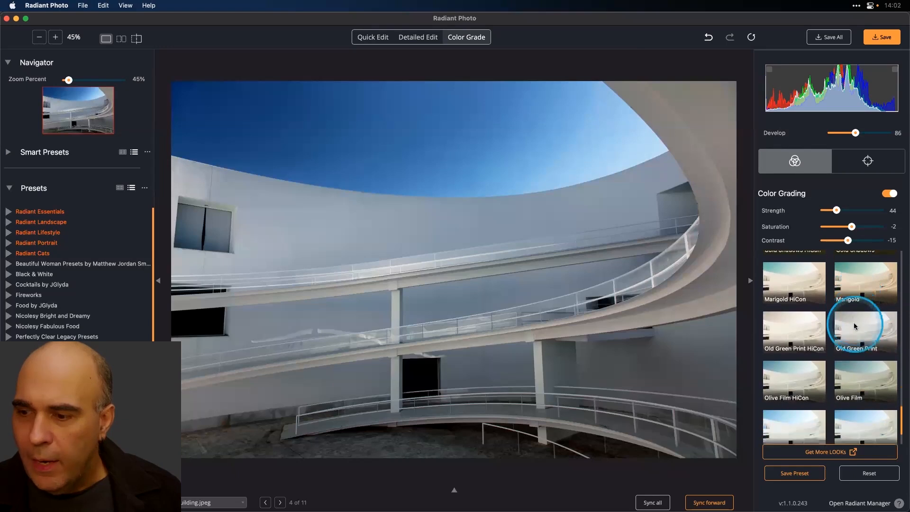
pyautogui.click(863, 323)
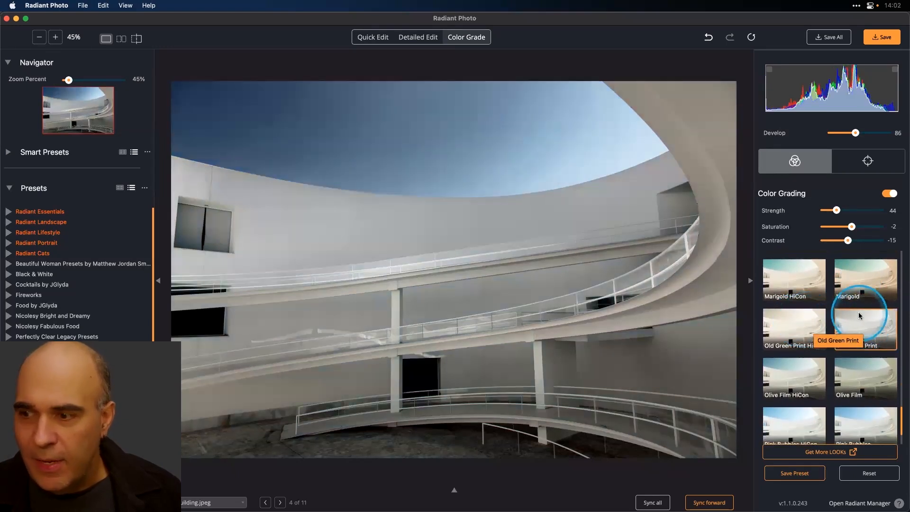
pyautogui.moveTo(837, 210); pyautogui.dragTo(855, 210)
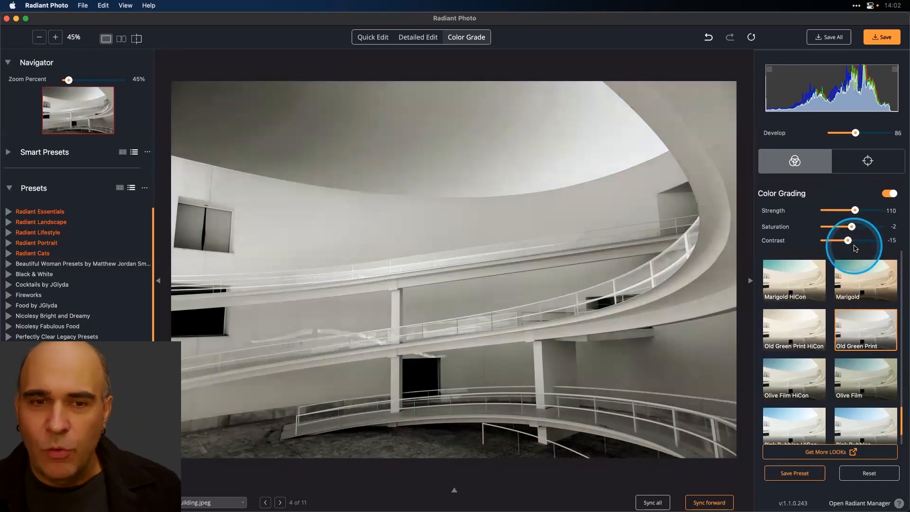
# - Try the looks BW Film 01 through BW Film 06 from the Black and White Film group on the photo
pyautogui.scroll(2, 849, 275)
pyautogui.scroll(-10, 849, 277)
pyautogui.scroll(10, 849, 279)
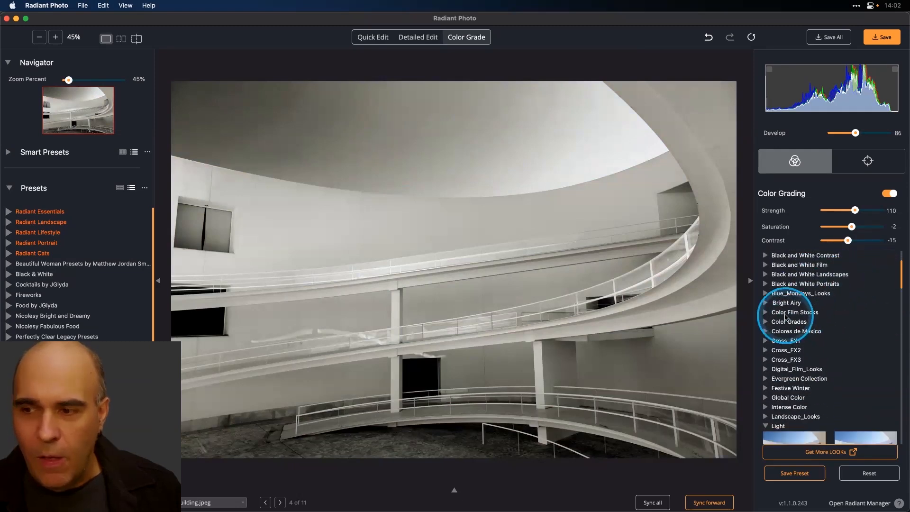
pyautogui.scroll(3, 782, 313)
pyautogui.click(766, 295)
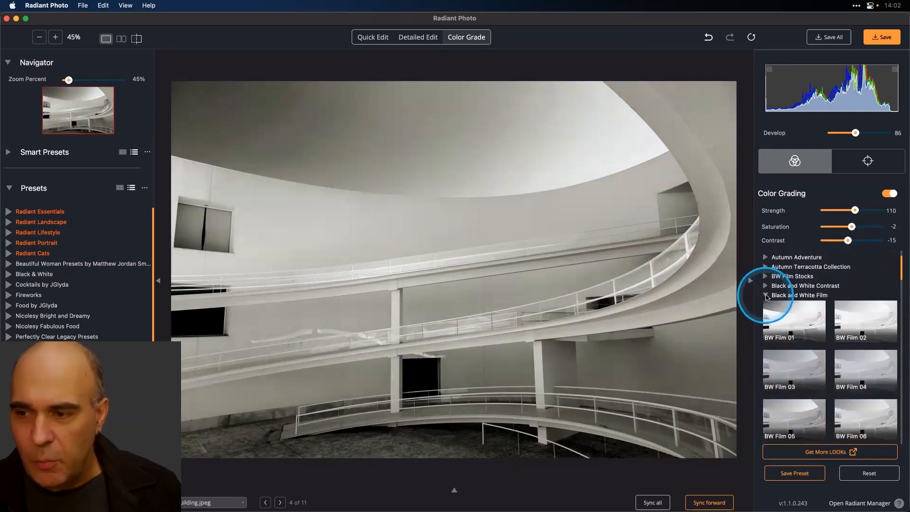
pyautogui.click(855, 313)
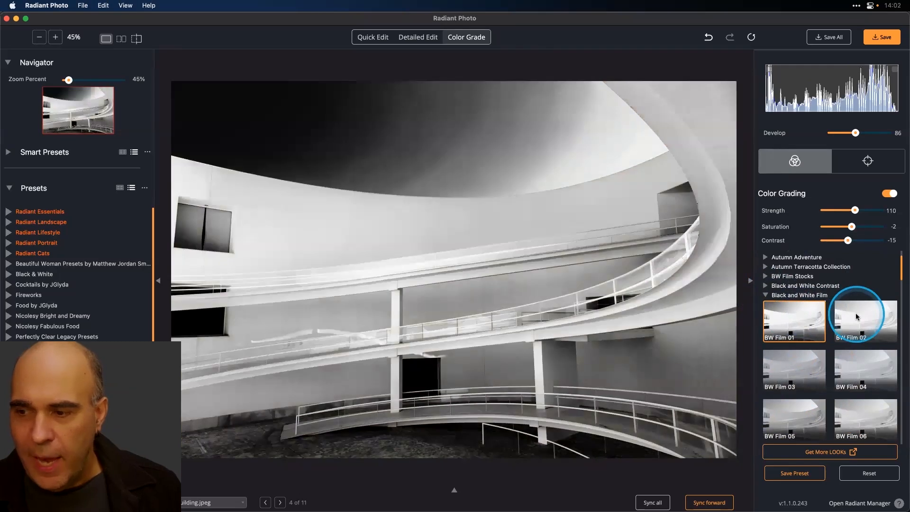
pyautogui.click(792, 358)
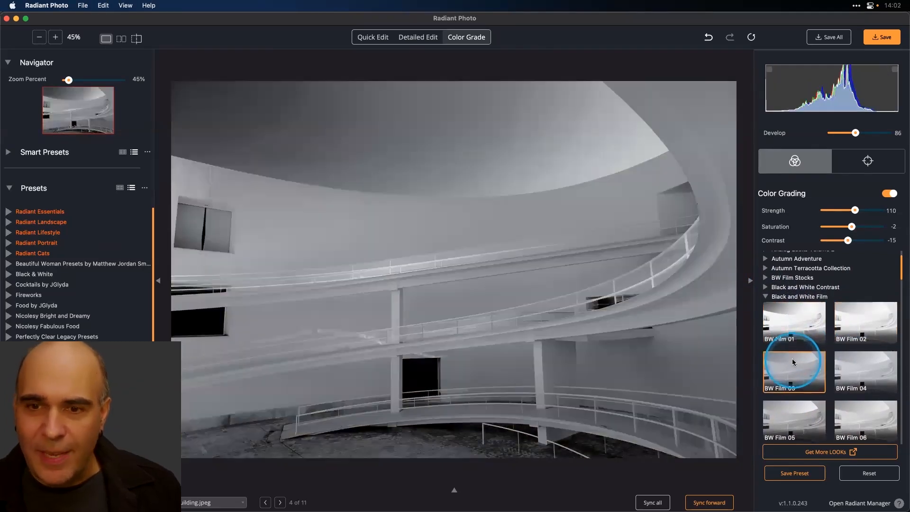
pyautogui.click(847, 365)
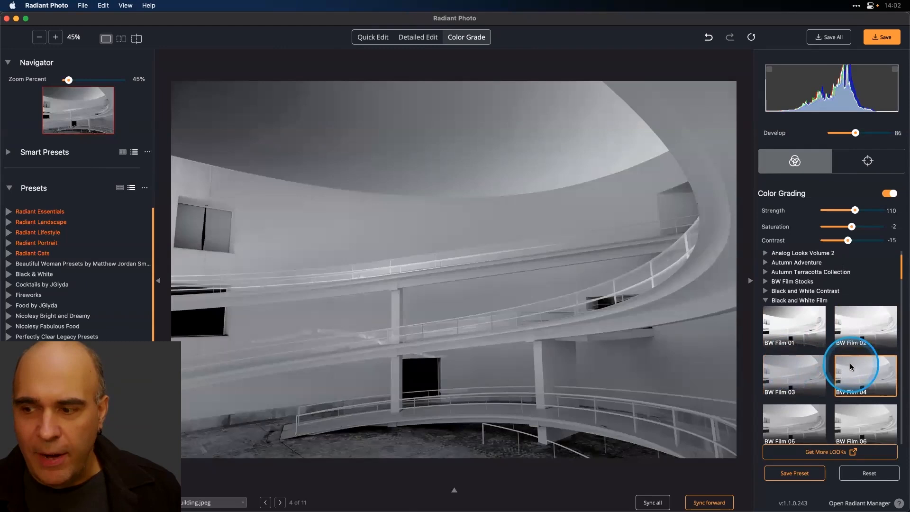
pyautogui.scroll(-3, 817, 370)
pyautogui.click(804, 367)
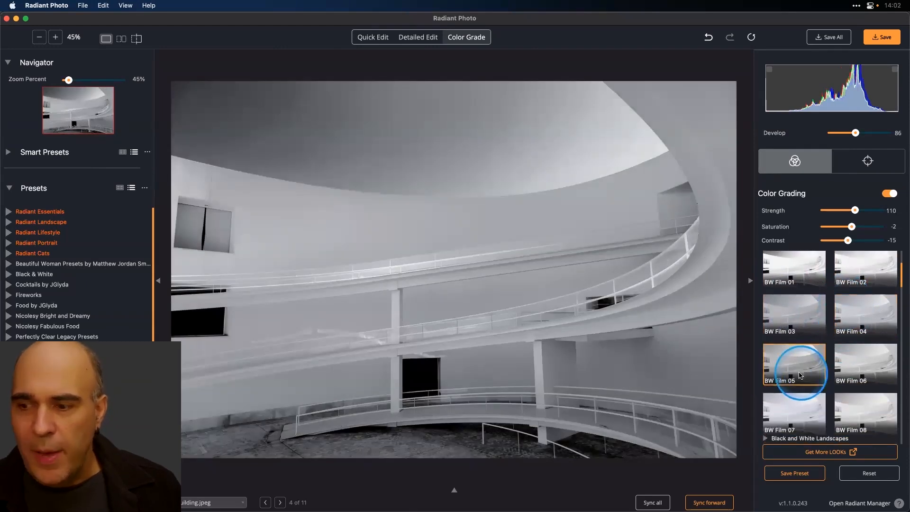
pyautogui.click(854, 383)
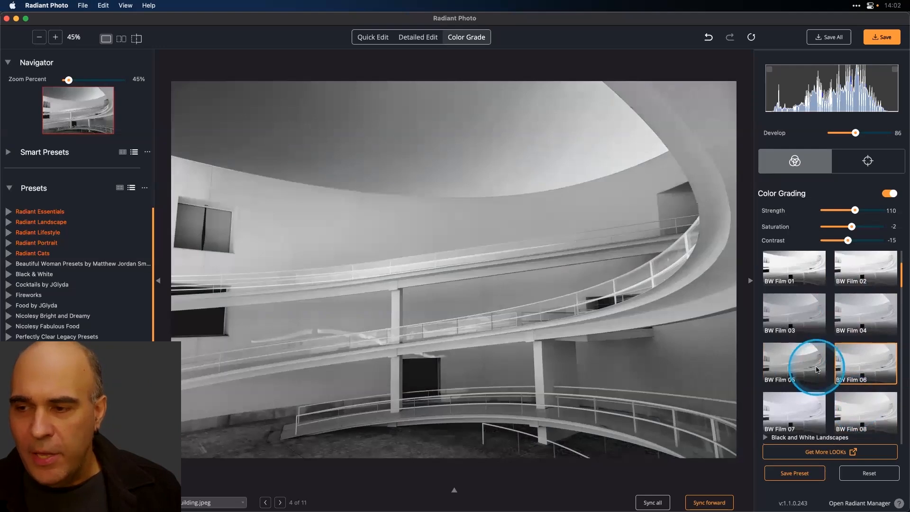
# - Try the Crisp and Dramatic looks from BW Film Stocks, and settle on Filmic Black and White
pyautogui.scroll(4, 808, 362)
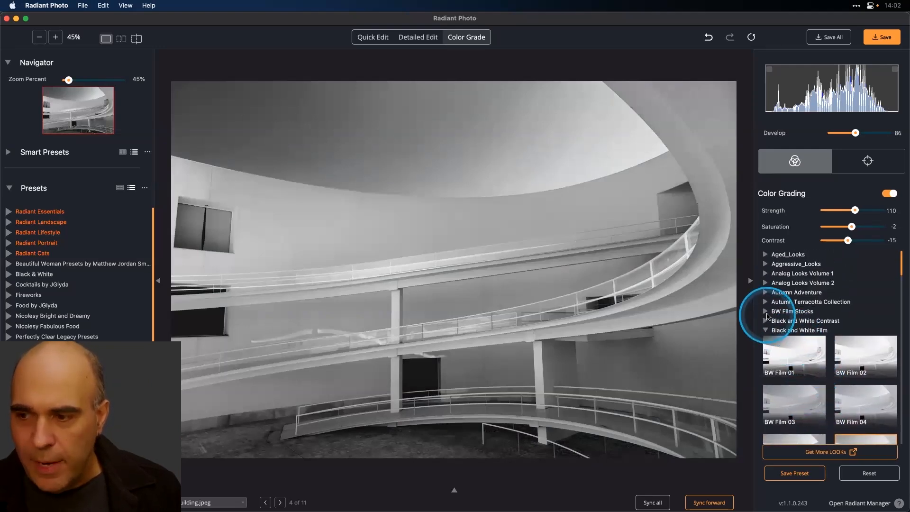
pyautogui.click(768, 311)
pyautogui.scroll(-2, 817, 333)
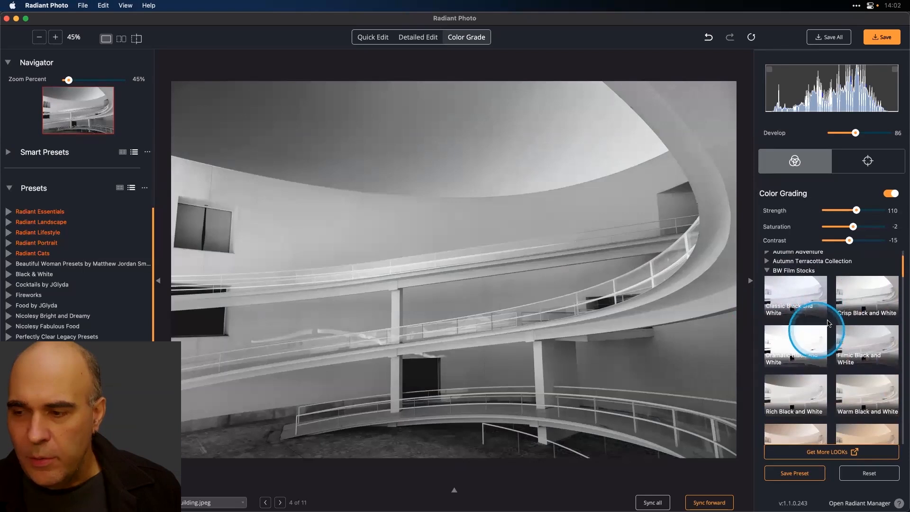
pyautogui.click(855, 291)
pyautogui.click(789, 344)
pyautogui.scroll(-1, 789, 345)
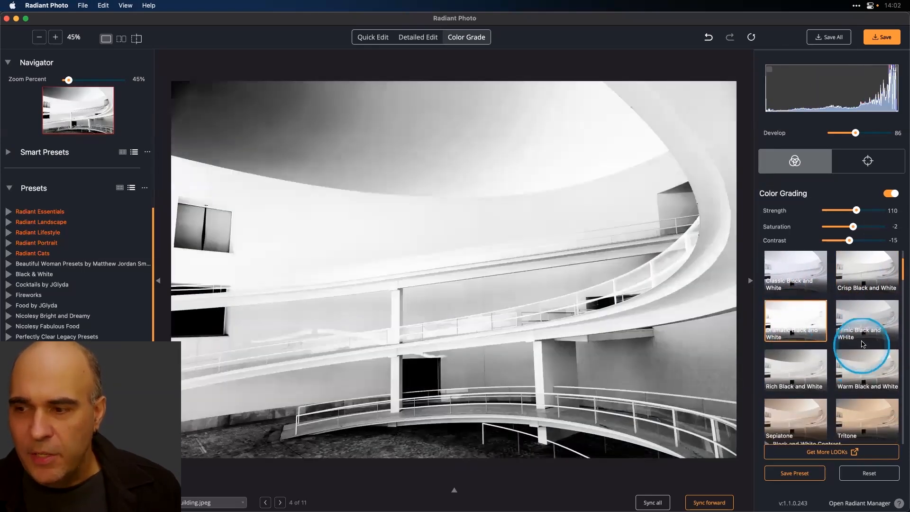
pyautogui.click(864, 323)
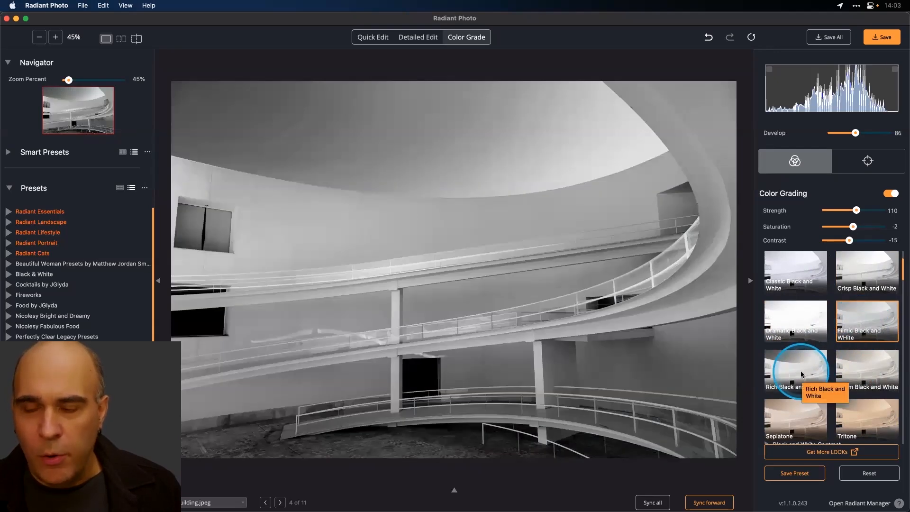
pyautogui.scroll(1, 795, 332)
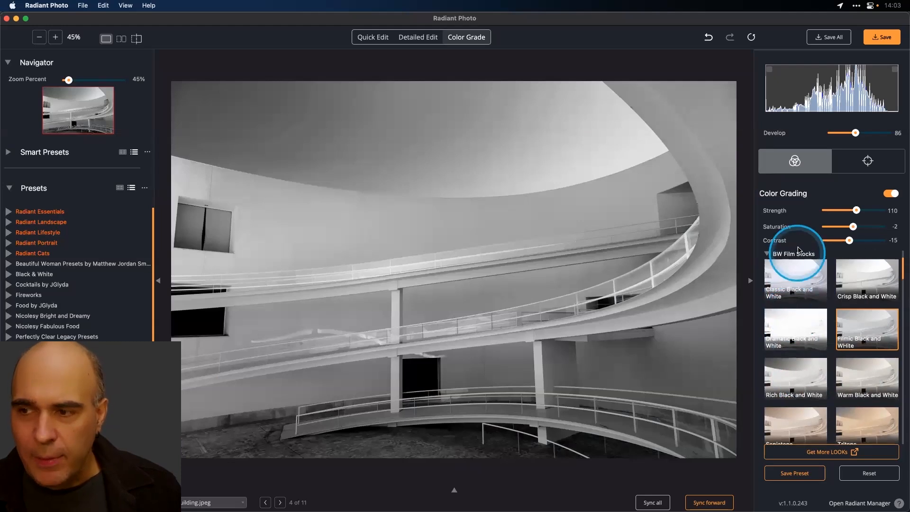
# - Return to the Graduated Filter and set the bottom area's Contrast to 12
pyautogui.click(858, 170)
pyautogui.scroll(-2, 833, 237)
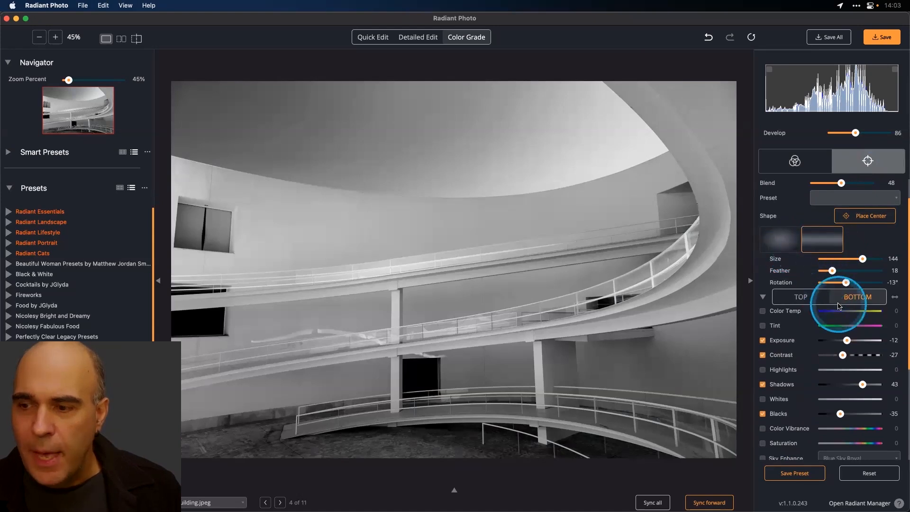
pyautogui.click(860, 357)
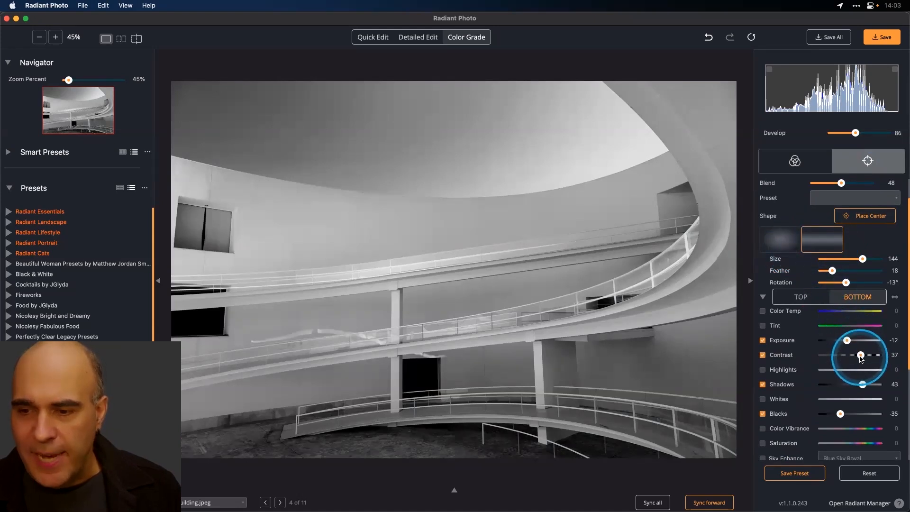
pyautogui.moveTo(860, 356); pyautogui.dragTo(855, 360)
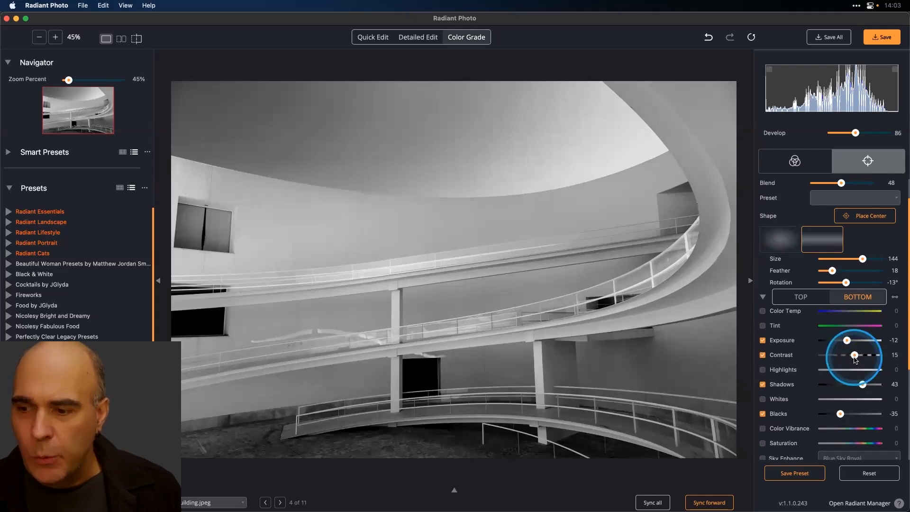
# - Switch to the gradient's top area and set Blacks to -33, Saturation to 50 and Color Temp to 2
pyautogui.click(798, 298)
pyautogui.scroll(-3, 811, 300)
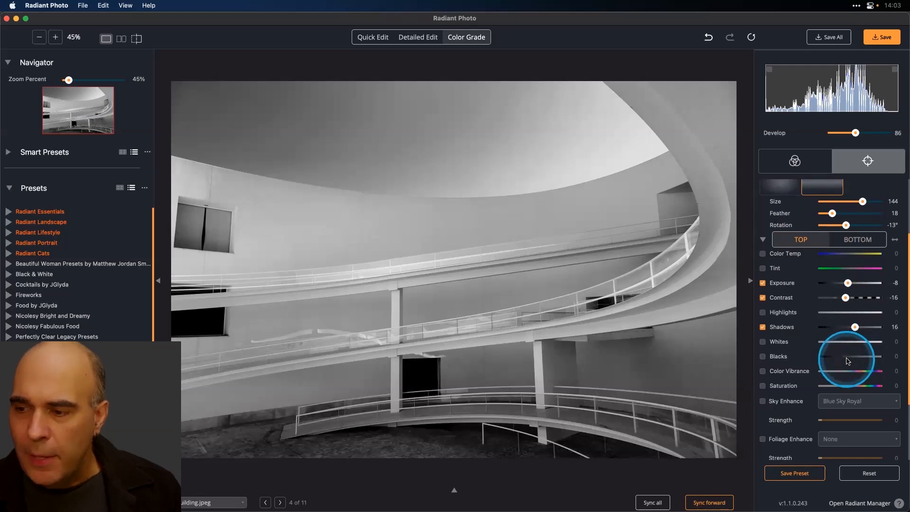
pyautogui.moveTo(847, 358); pyautogui.dragTo(840, 358)
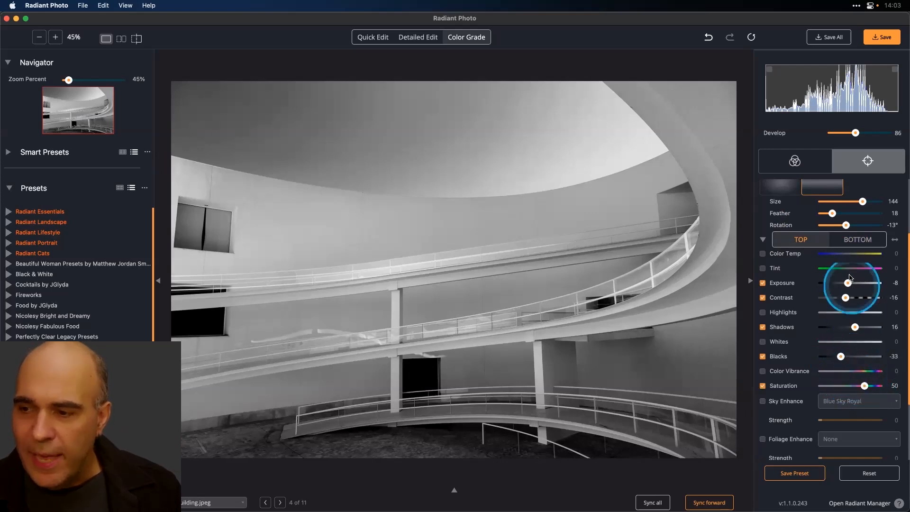
pyautogui.click(851, 251)
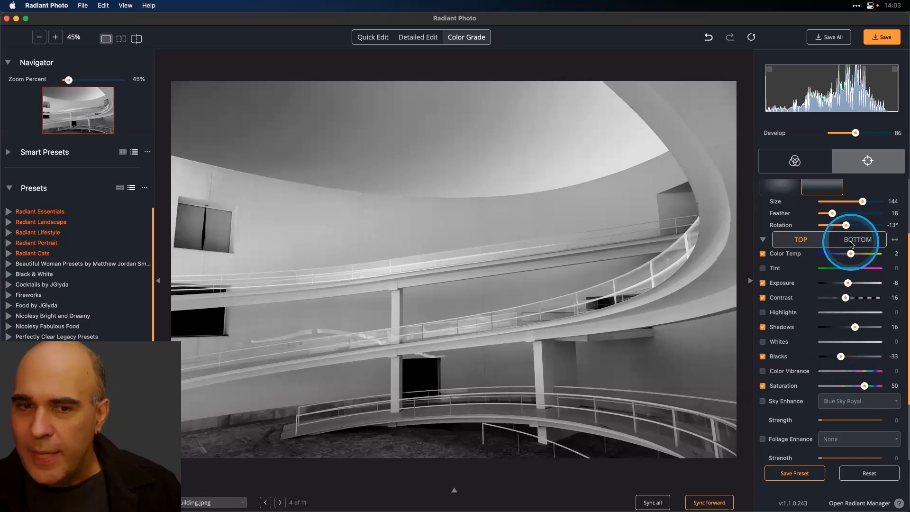
# - Switch to the gradient's bottom area and set its Saturation to 48 and Color Vibrance to 41
pyautogui.click(852, 242)
pyautogui.scroll(-5, 869, 413)
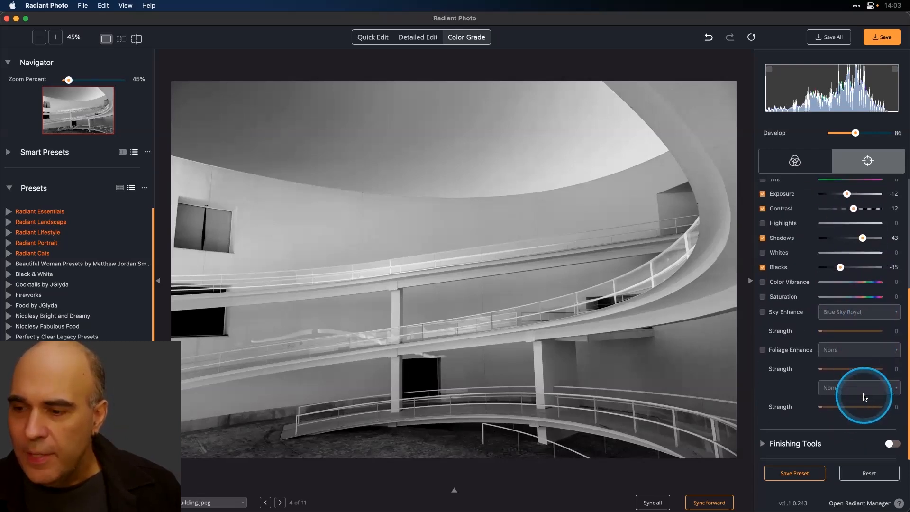
pyautogui.scroll(1, 863, 369)
pyautogui.click(865, 313)
pyautogui.click(865, 298)
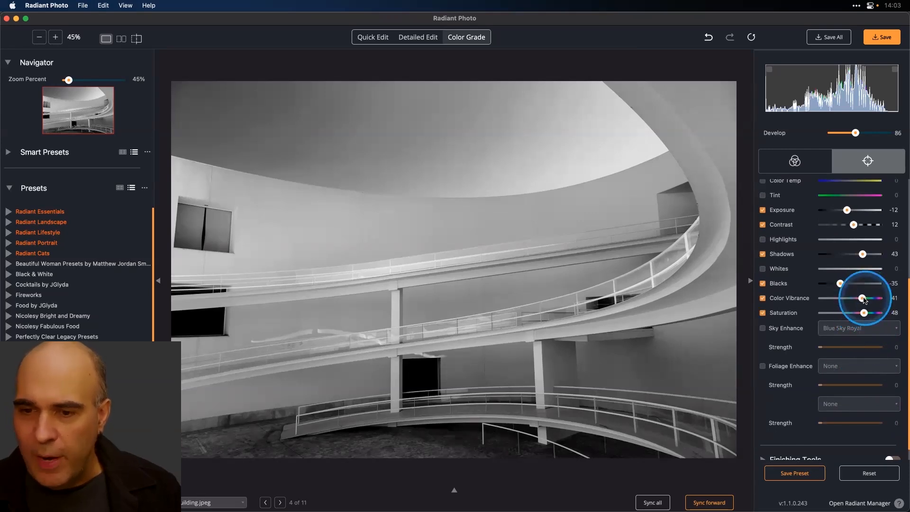
pyautogui.scroll(1, 863, 300)
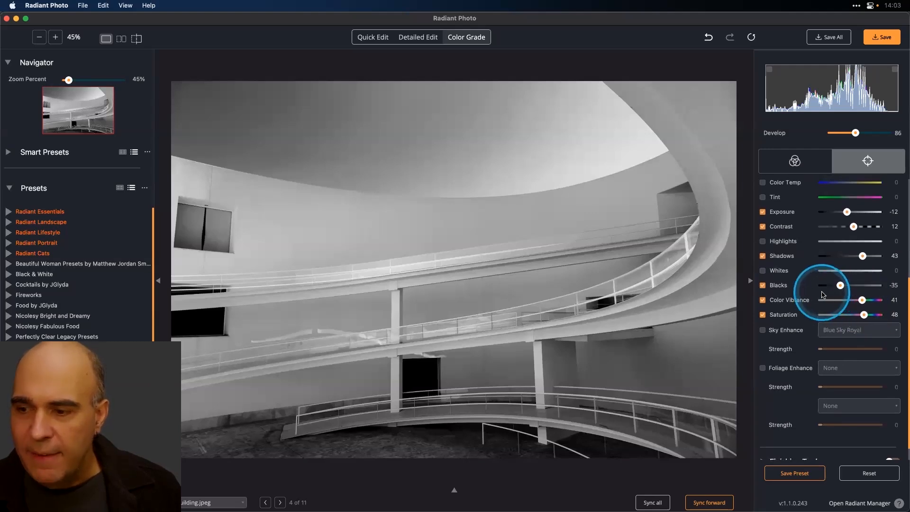
# - Switch to the gradient's top area and enable Sky Enhance with Blue Sky Cerulean at Strength 73
pyautogui.scroll(5, 813, 268)
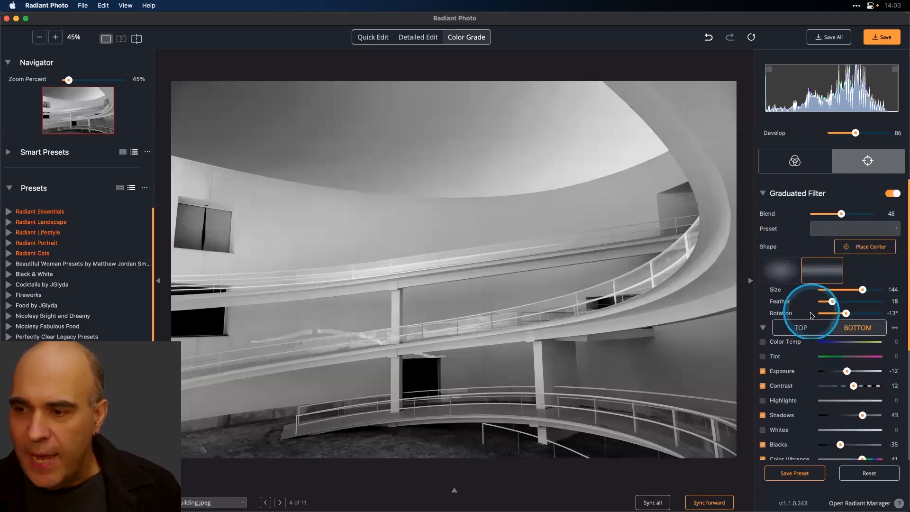
pyautogui.click(801, 327)
pyautogui.scroll(-2, 802, 326)
pyautogui.scroll(-3, 801, 326)
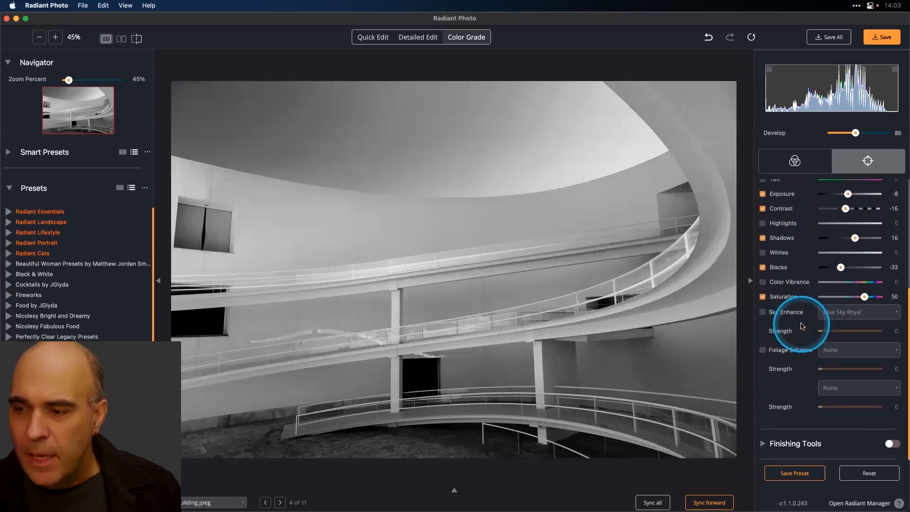
pyautogui.click(763, 313)
pyautogui.moveTo(820, 331); pyautogui.dragTo(864, 330)
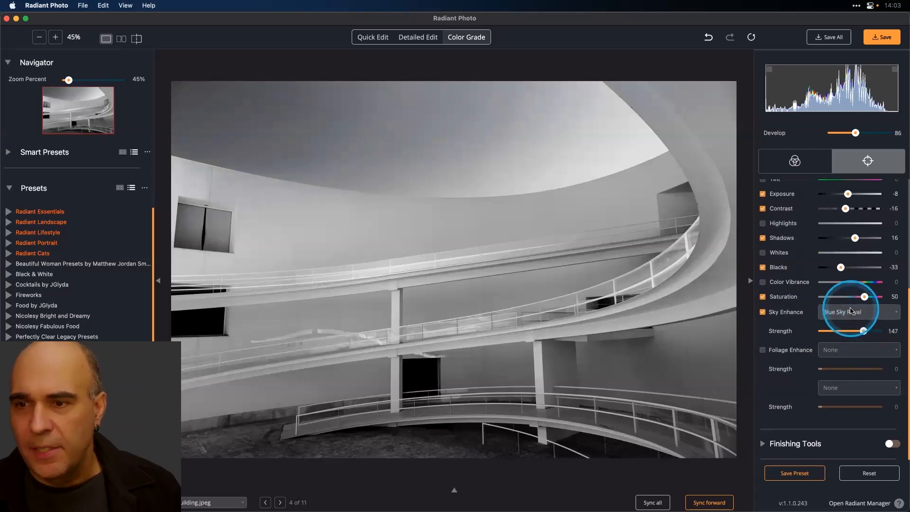
pyautogui.click(848, 312)
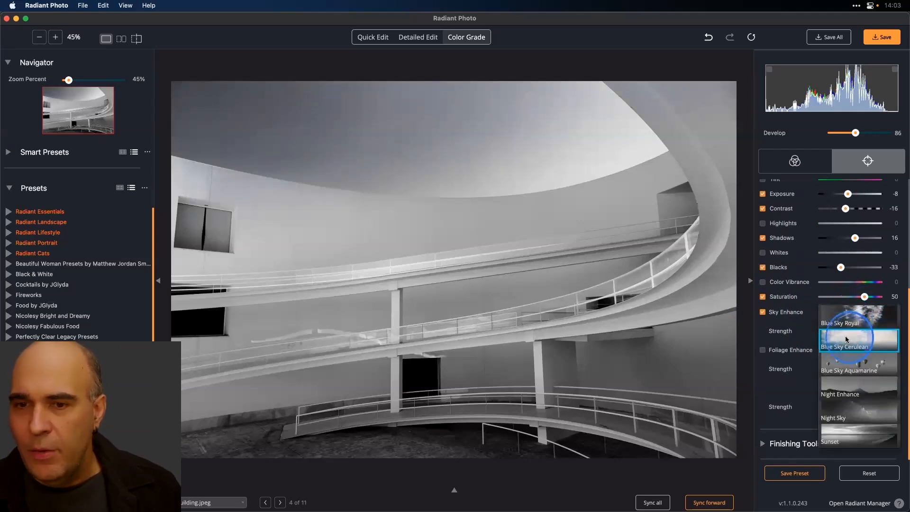
pyautogui.click(846, 336)
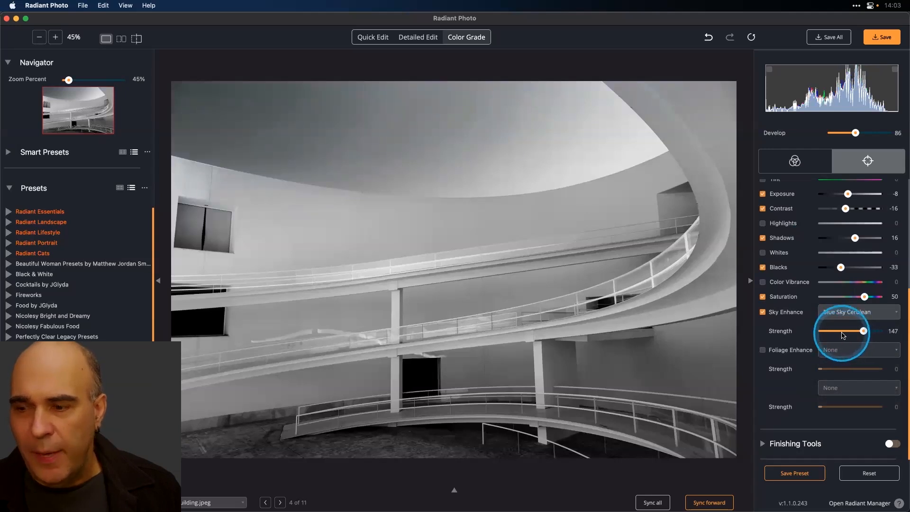
pyautogui.click(843, 331)
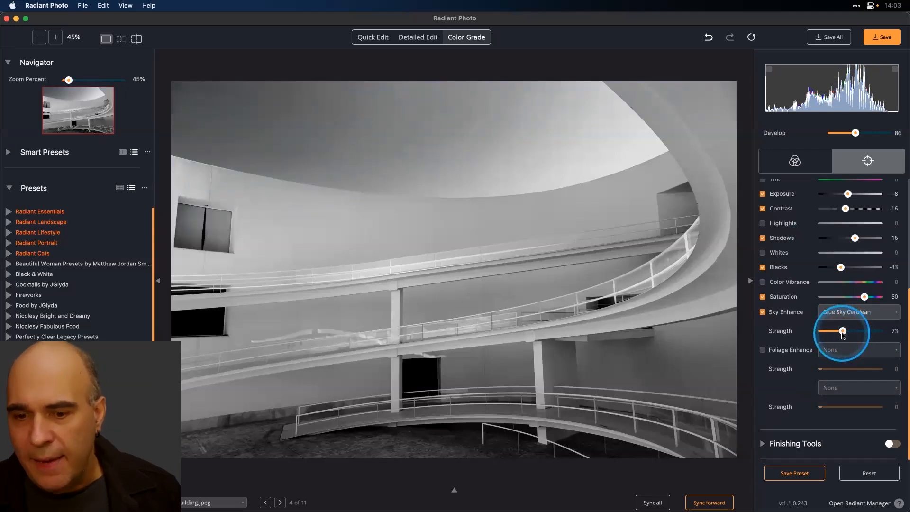
pyautogui.click(645, 300)
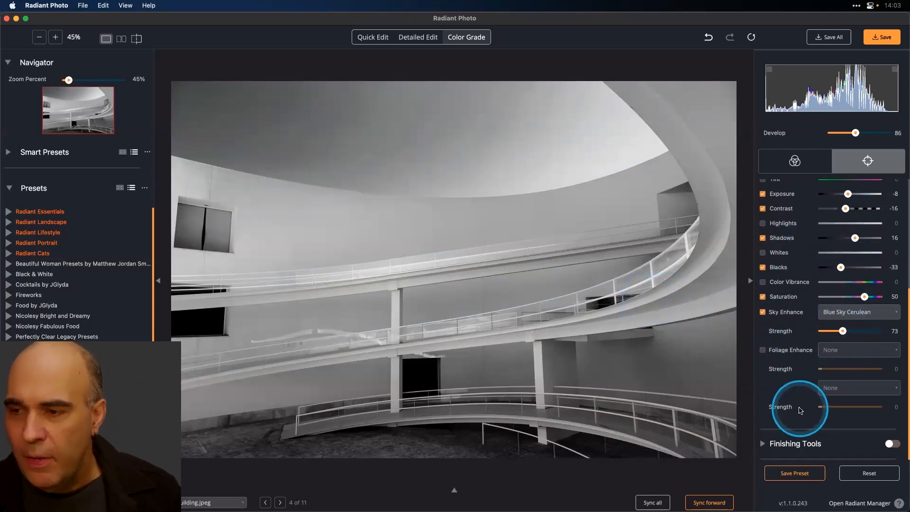
# - Collapse the Graduated Filter and, in Finishing Tools, set Contrast to 20, Blacks to -35 and Shadows to 17
pyautogui.scroll(5, 801, 410)
pyautogui.scroll(1, 800, 411)
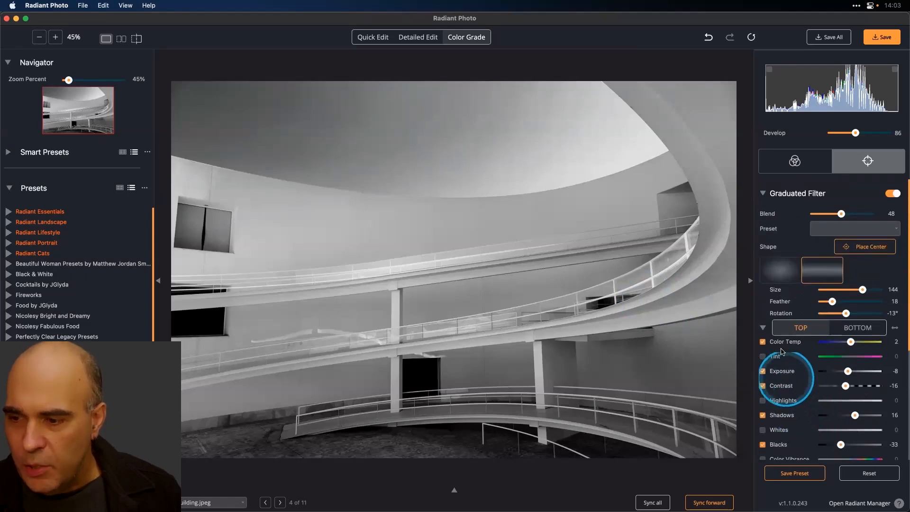
pyautogui.click(770, 202)
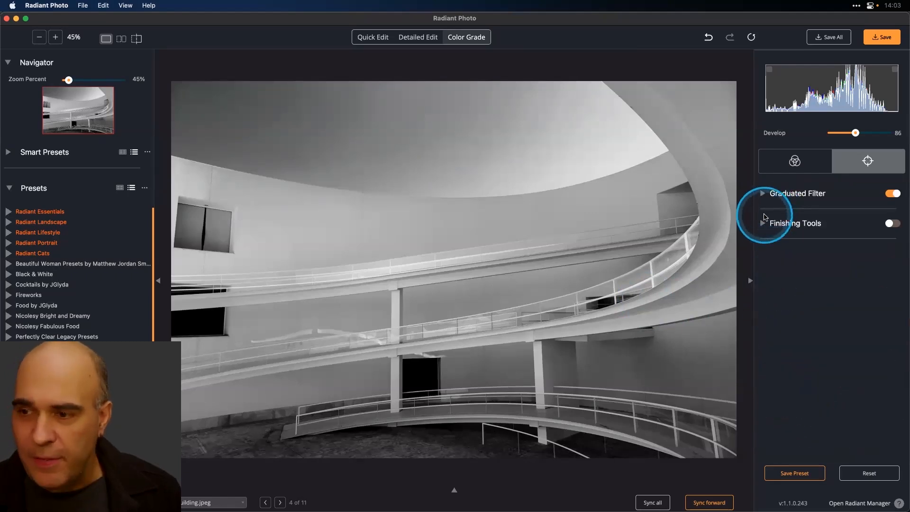
pyautogui.press('d')
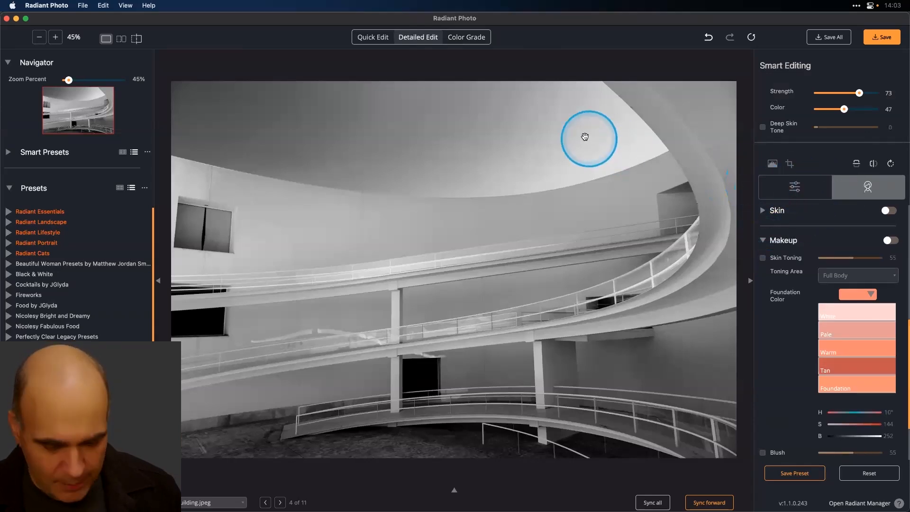
pyautogui.press('c')
pyautogui.click(764, 224)
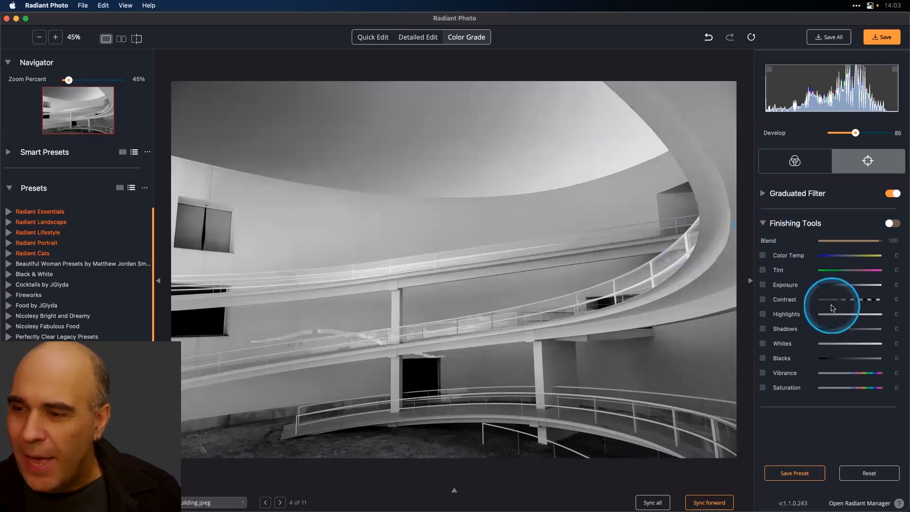
pyautogui.click(857, 301)
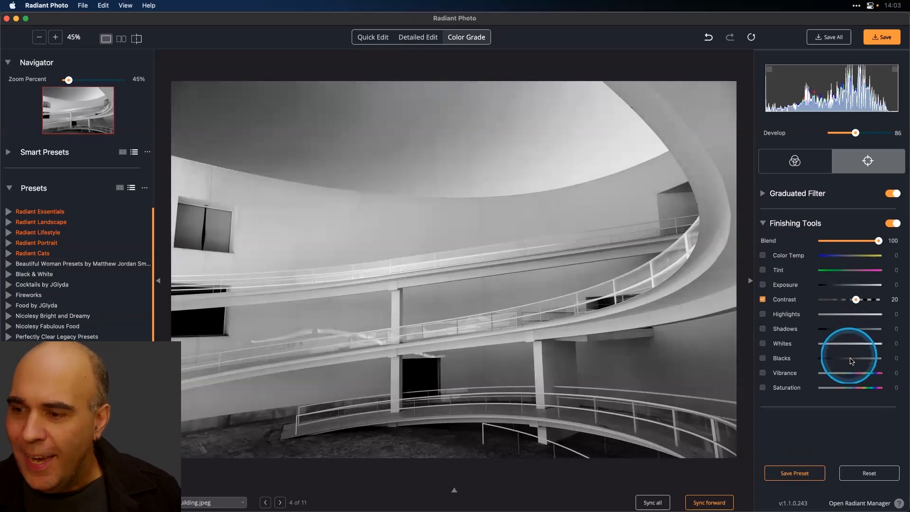
pyautogui.moveTo(848, 364); pyautogui.dragTo(841, 361)
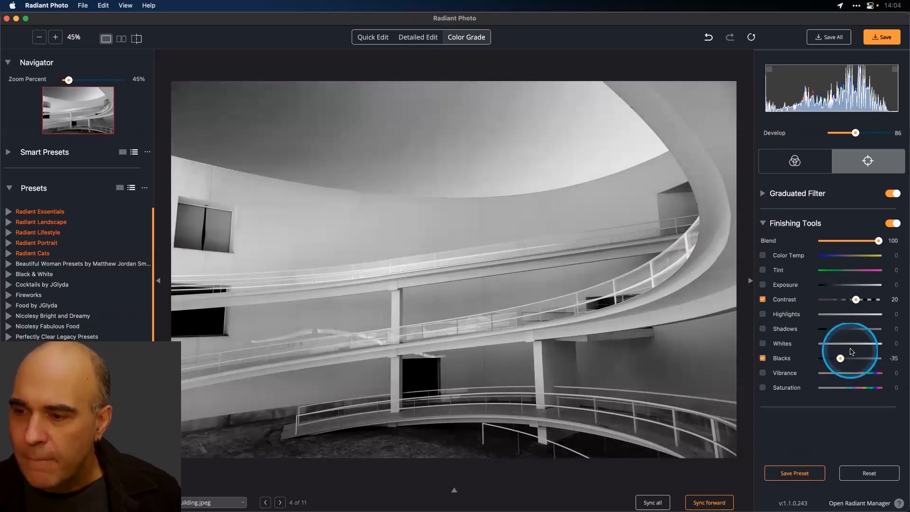
pyautogui.click(856, 329)
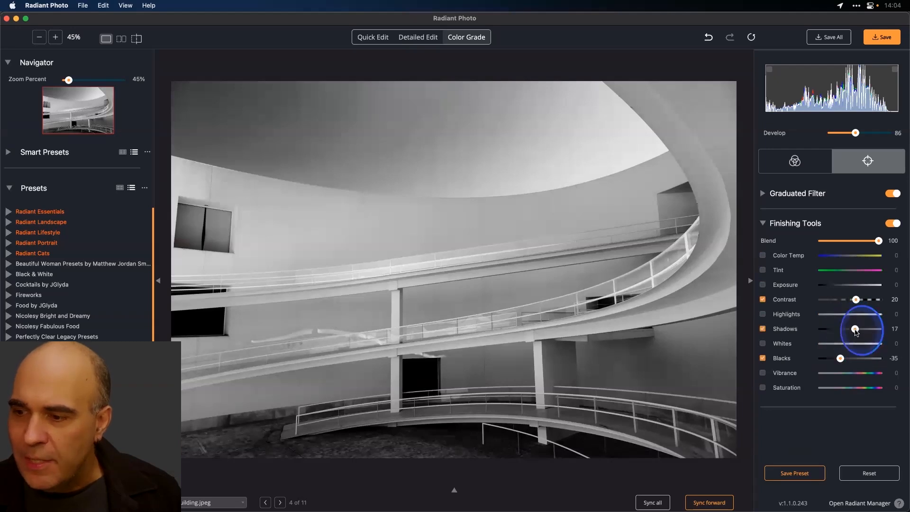
pyautogui.moveTo(631, 322); pyautogui.dragTo(630, 321)
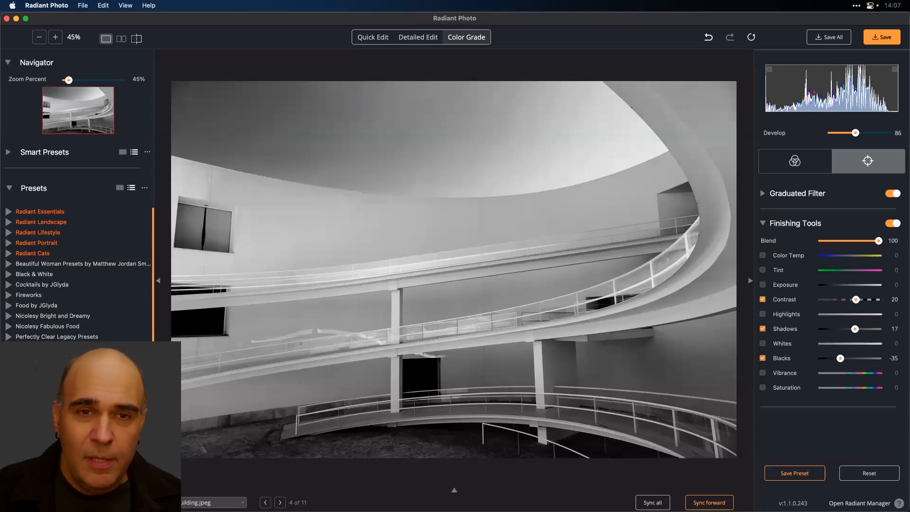
# - Switch to the Radiant Photo Collective community site in Safari and close the open Lightroom plugin article
pyautogui.press('super+Tab')
pyautogui.press('super+Tab')
pyautogui.press('super+Tab')
pyautogui.press('super+Tab')
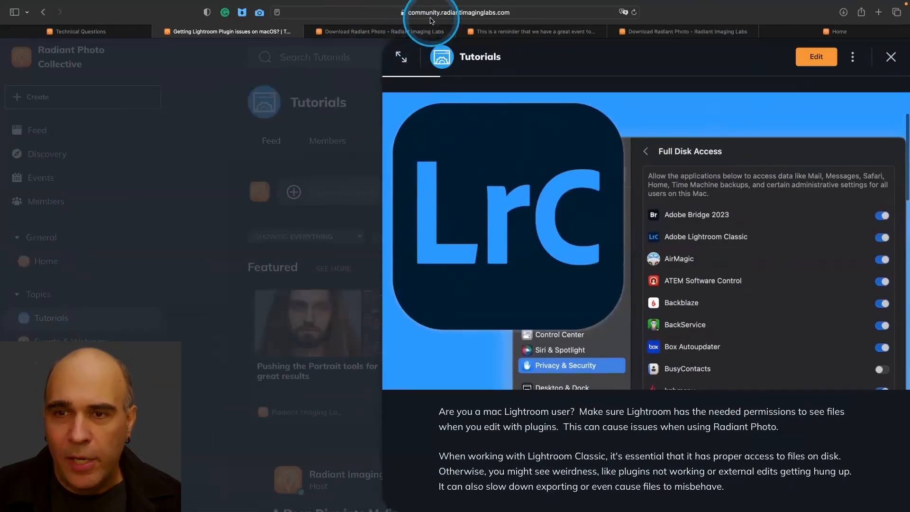
pyautogui.click(183, 91)
pyautogui.scroll(-2, 185, 107)
pyautogui.scroll(-2, 143, 126)
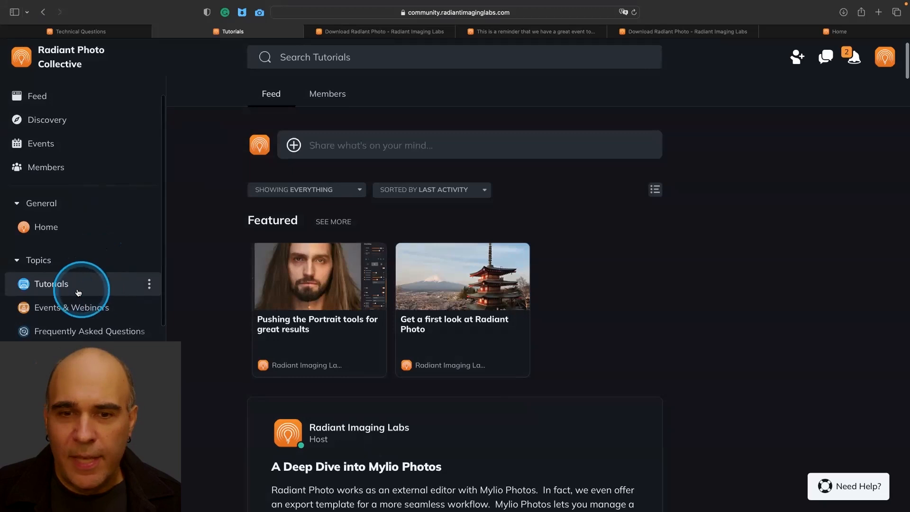
# - Open the Tutorials topic and look through the tutorials in its feed
pyautogui.click(62, 292)
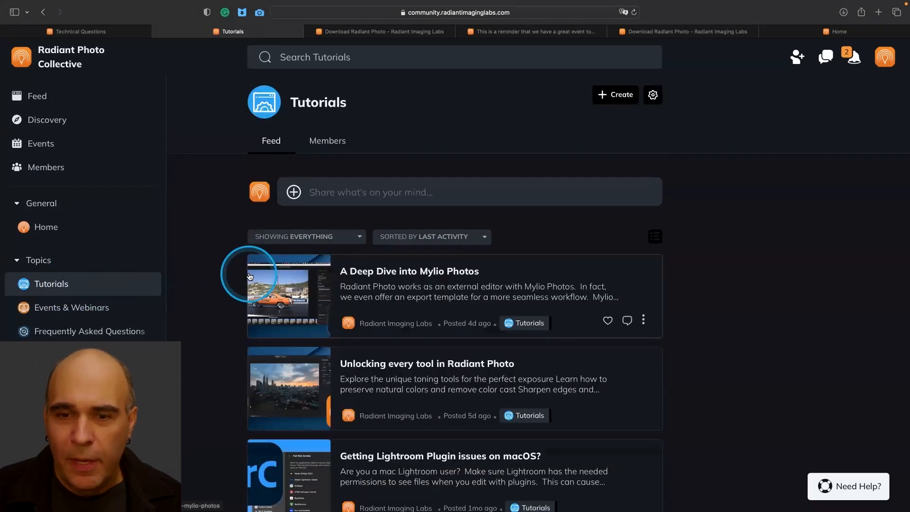
pyautogui.scroll(-2, 248, 274)
pyautogui.scroll(-5, 248, 275)
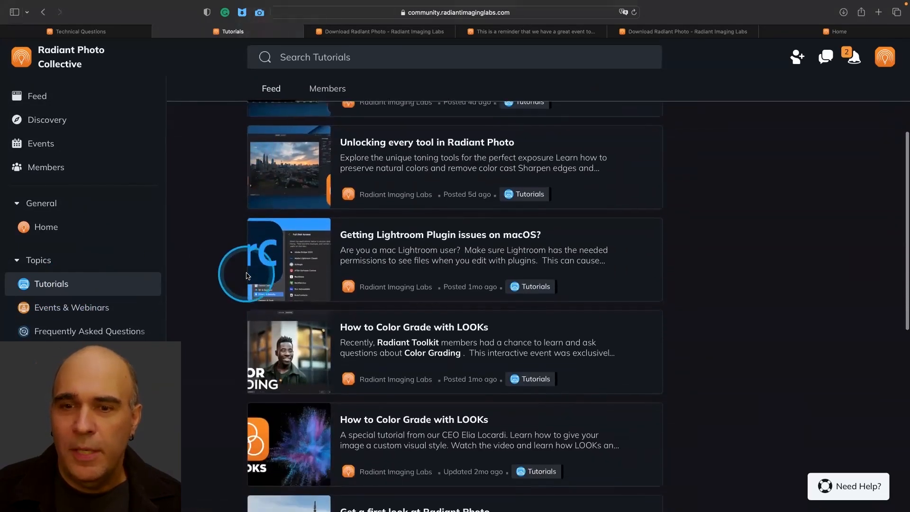
pyautogui.scroll(-6, 245, 276)
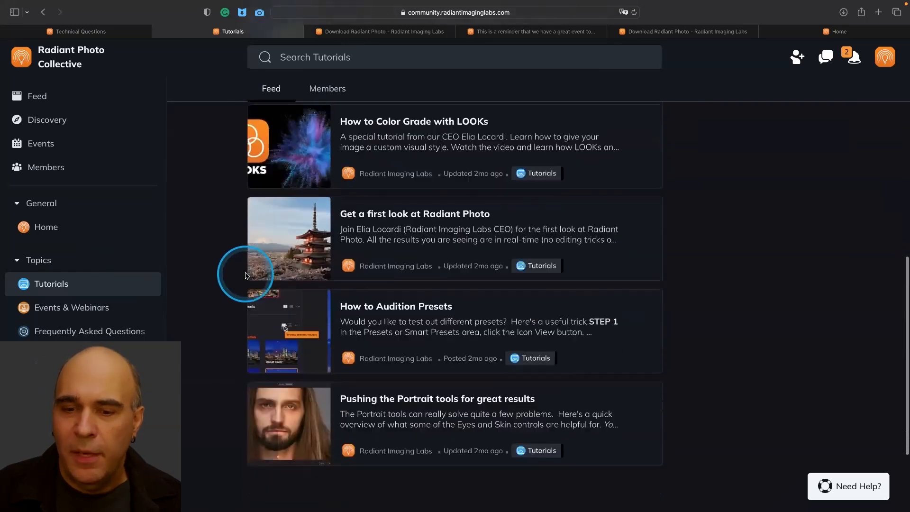
pyautogui.scroll(5, 228, 280)
pyautogui.scroll(1, 225, 284)
# - Open the Events & Webinars topic and look through its listed events and webinar replay
pyautogui.scroll(-2, 119, 289)
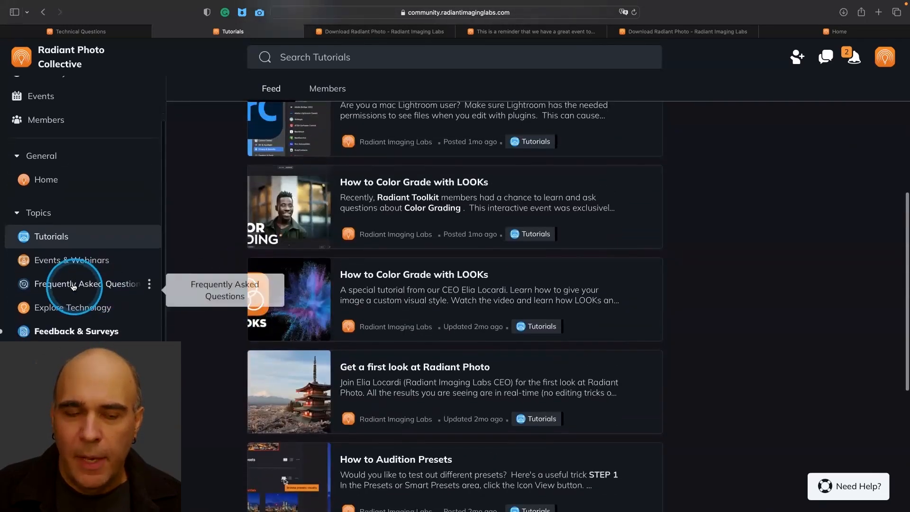
pyautogui.click(65, 256)
pyautogui.click(264, 286)
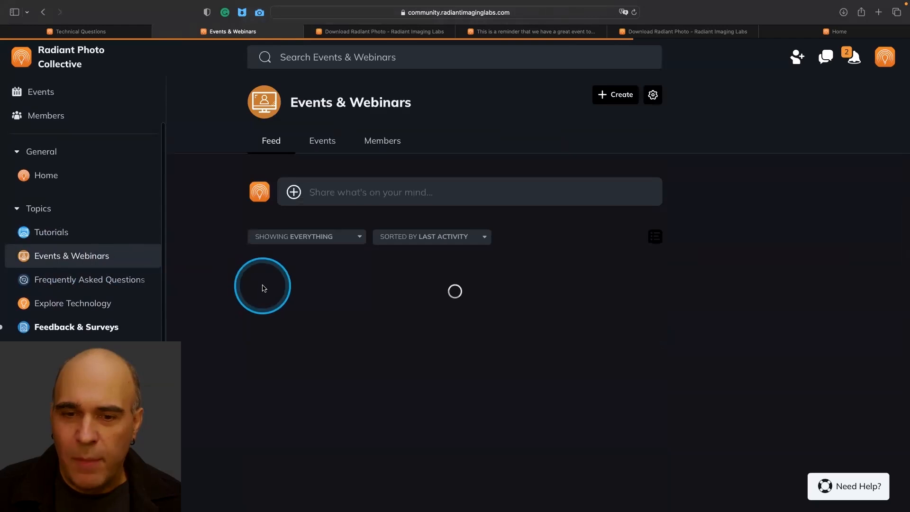
pyautogui.scroll(-4, 264, 289)
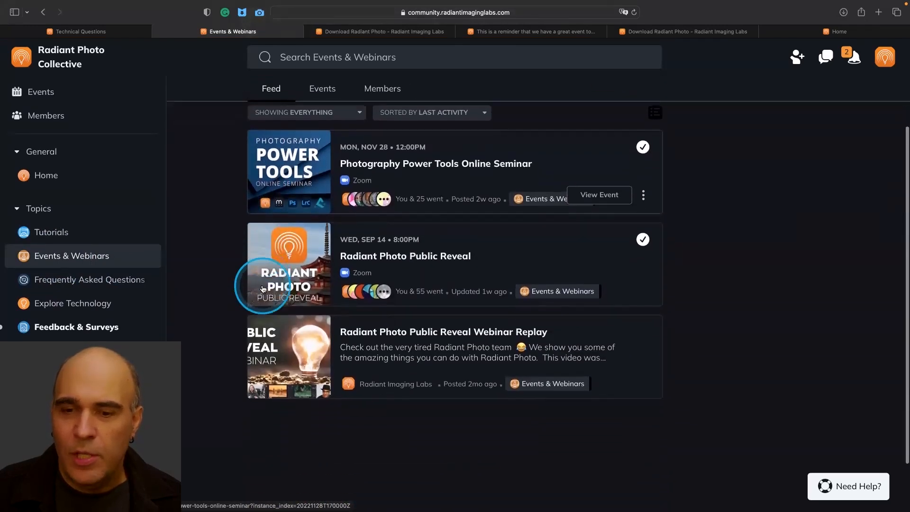
# - Open the Frequently Asked Questions topic and look over the community's other topics and groups
pyautogui.click(99, 285)
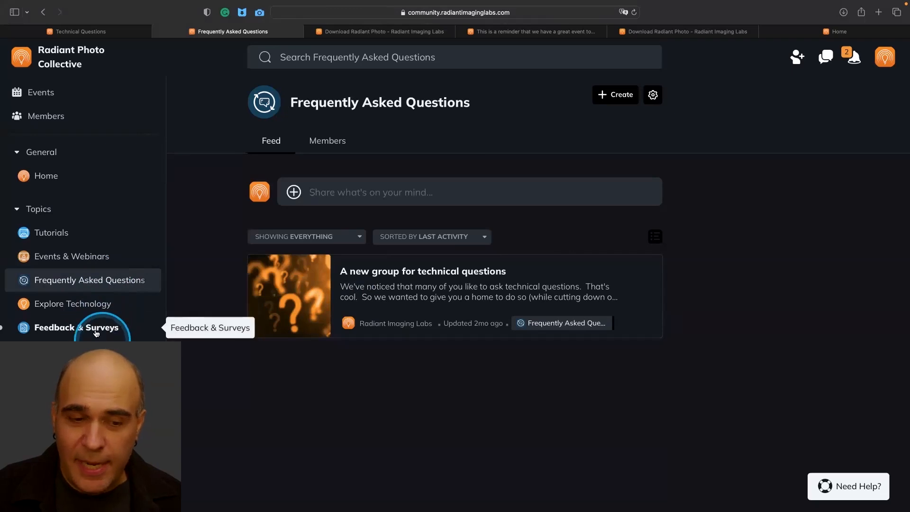
pyautogui.scroll(-5, 95, 328)
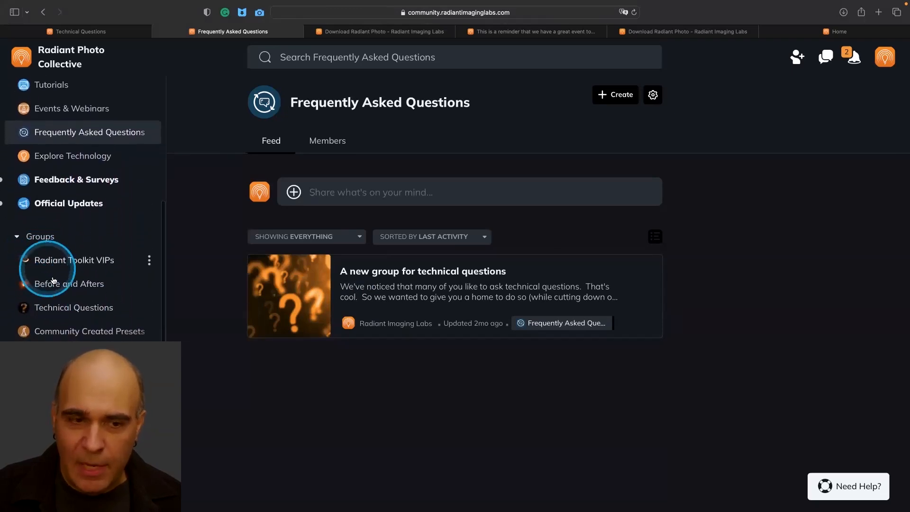
pyautogui.scroll(-2, 57, 327)
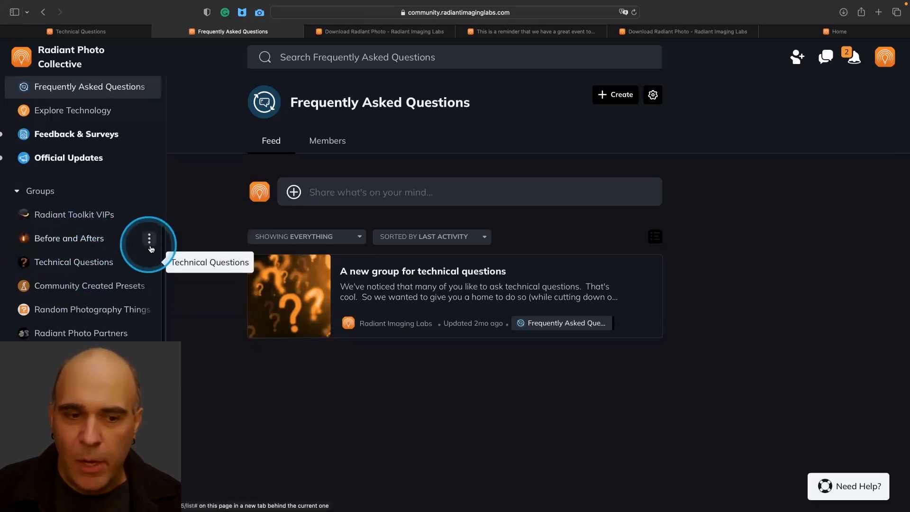
pyautogui.press('super+Tab')
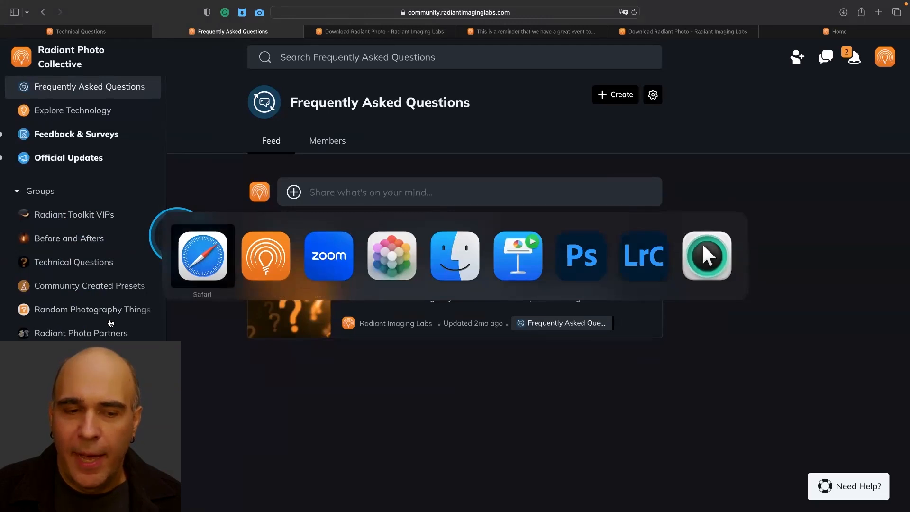
pyautogui.press('super+Tab')
pyautogui.press('super+Tab')
pyautogui.press('super+Tab')
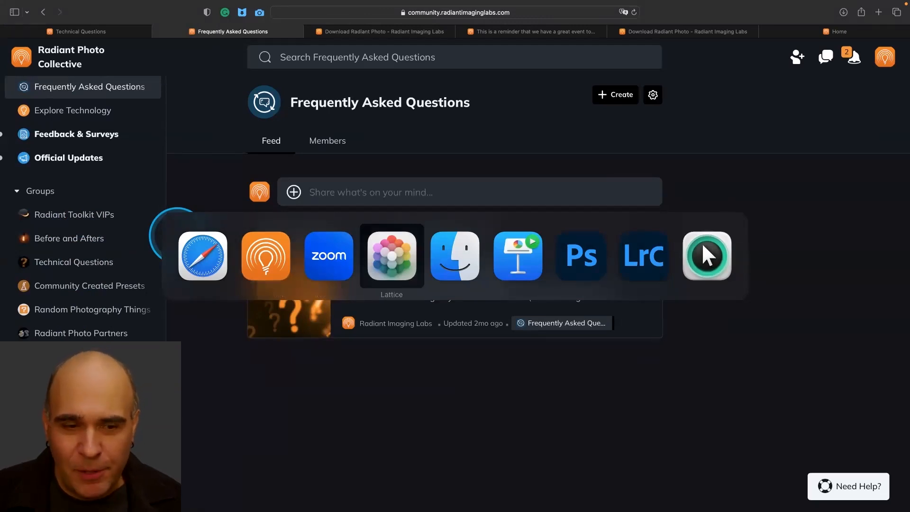
pyautogui.press('super+Tab')
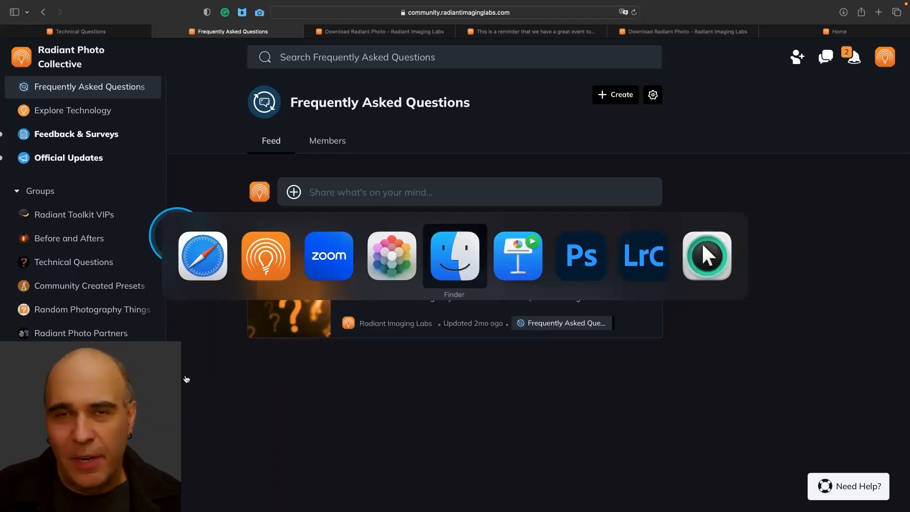
pyautogui.click(224, 379)
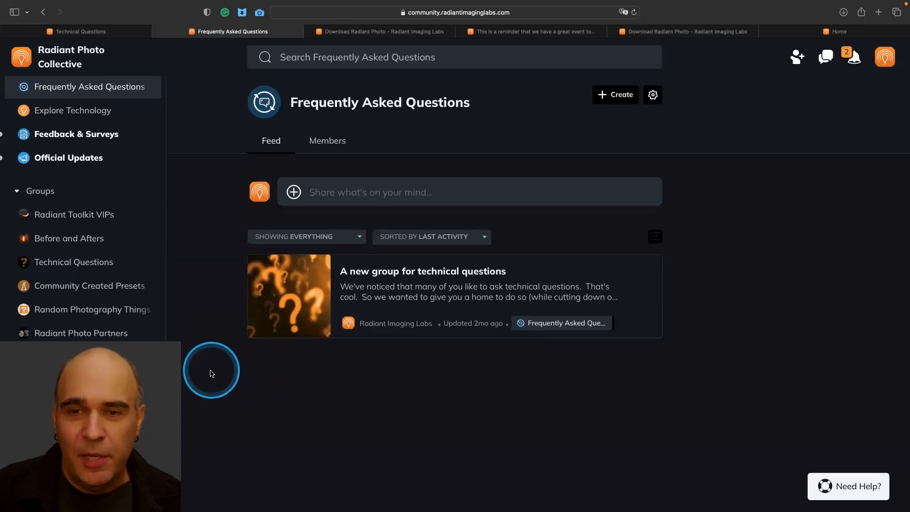
pyautogui.scroll(-1, 221, 351)
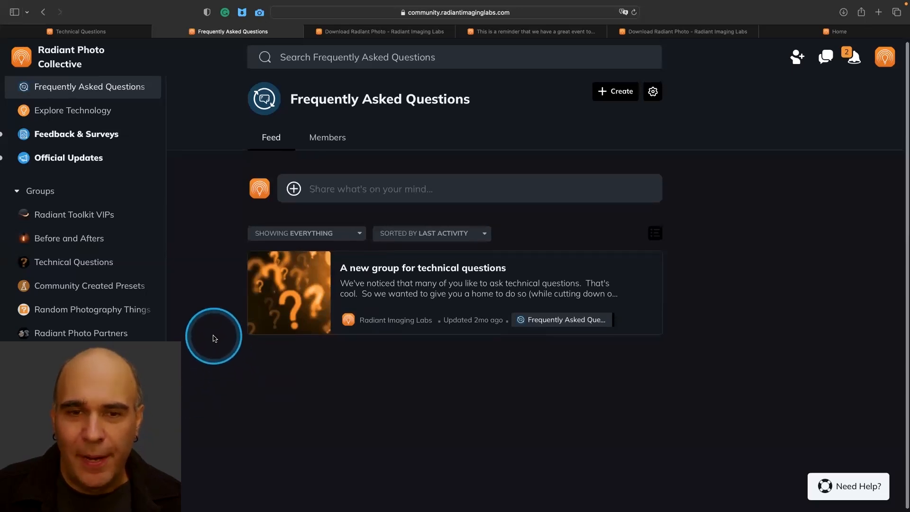
# - Open the community notifications, review the recent activity and close the list
pyautogui.click(854, 57)
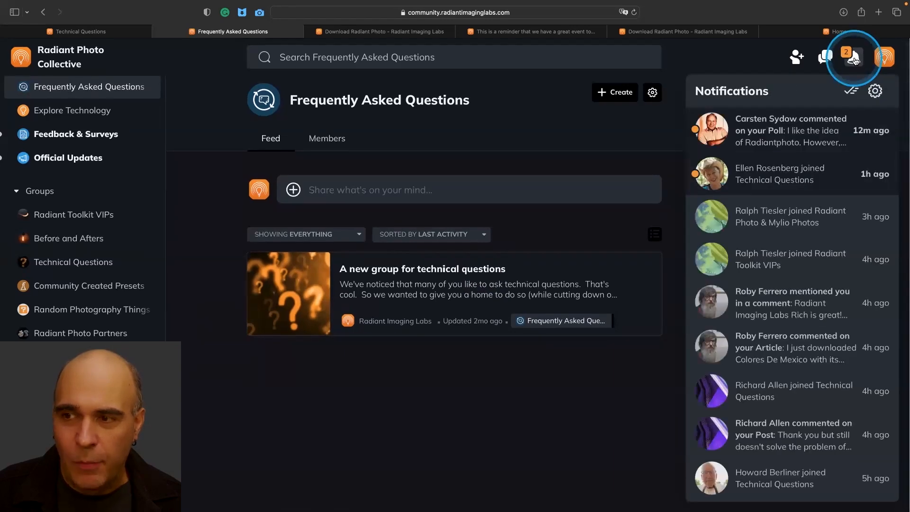
pyautogui.scroll(1, 796, 120)
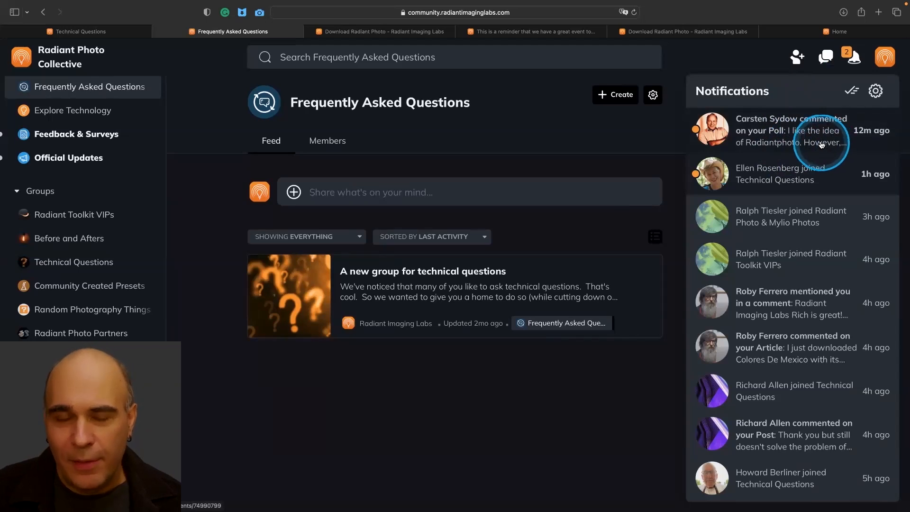
pyautogui.scroll(-1, 616, 149)
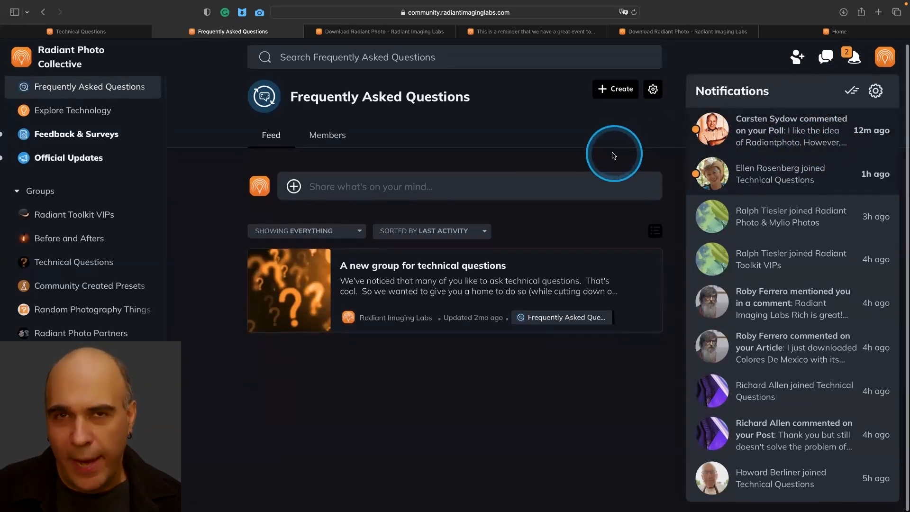
pyautogui.click(228, 211)
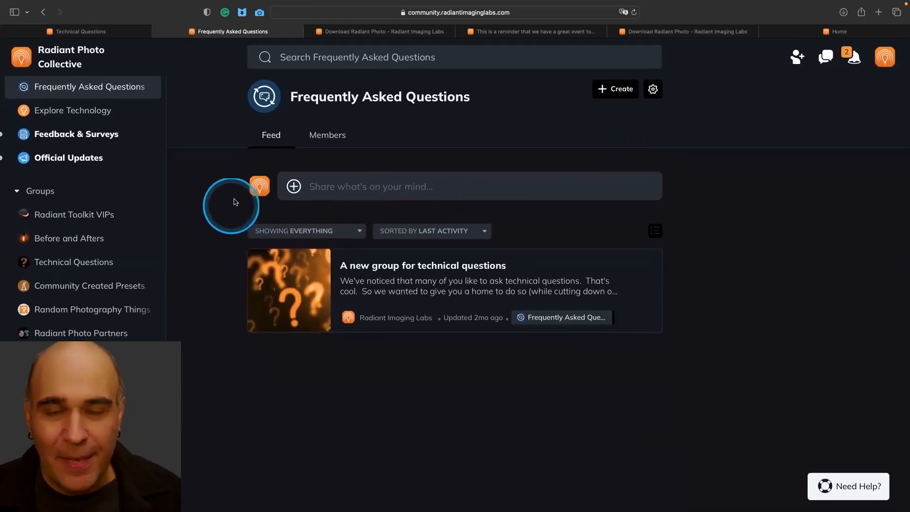
# - Switch to Radiant Photo, look over its Help resources such as the Product Guide and community link, and close the list
pyautogui.press('super+Tab')
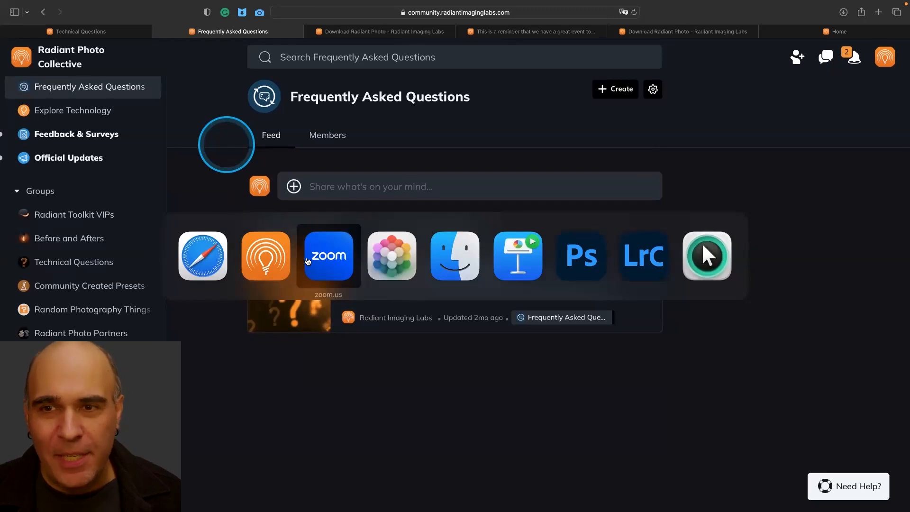
pyautogui.click(275, 267)
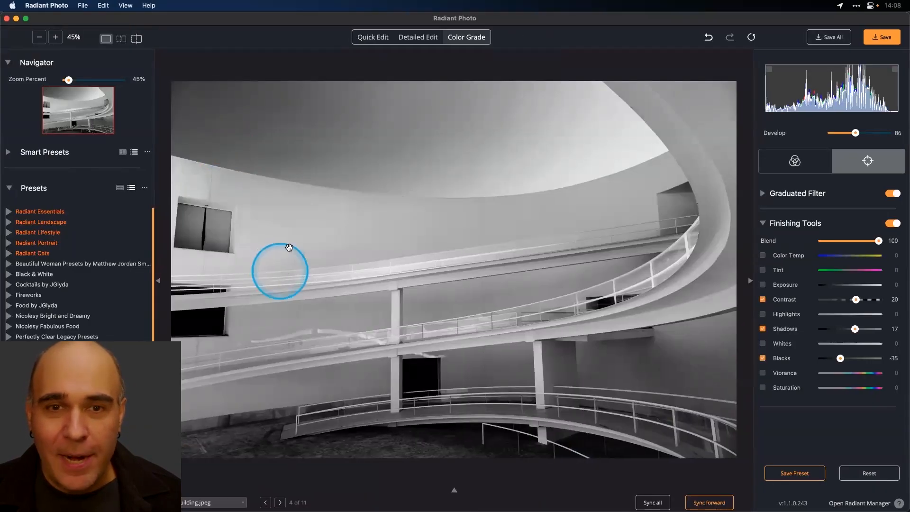
pyautogui.click(154, 5)
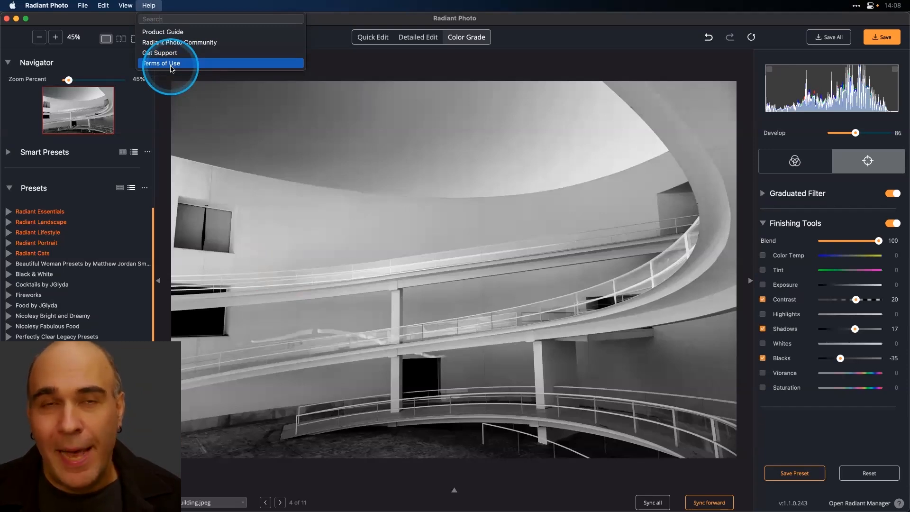
pyautogui.click(330, 71)
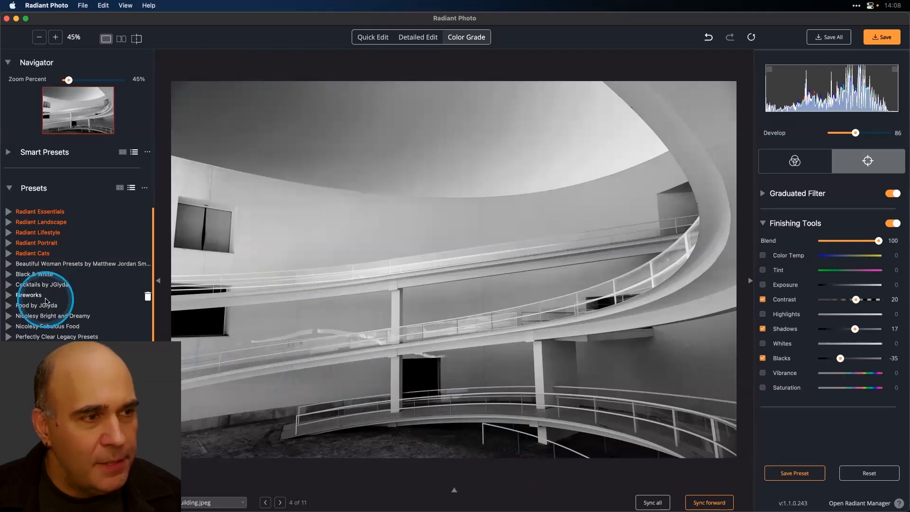
# - Show the filmstrip, browse the loaded photos, open the portrait of the young man by the brick wall and hide the filmstrip
pyautogui.click(454, 493)
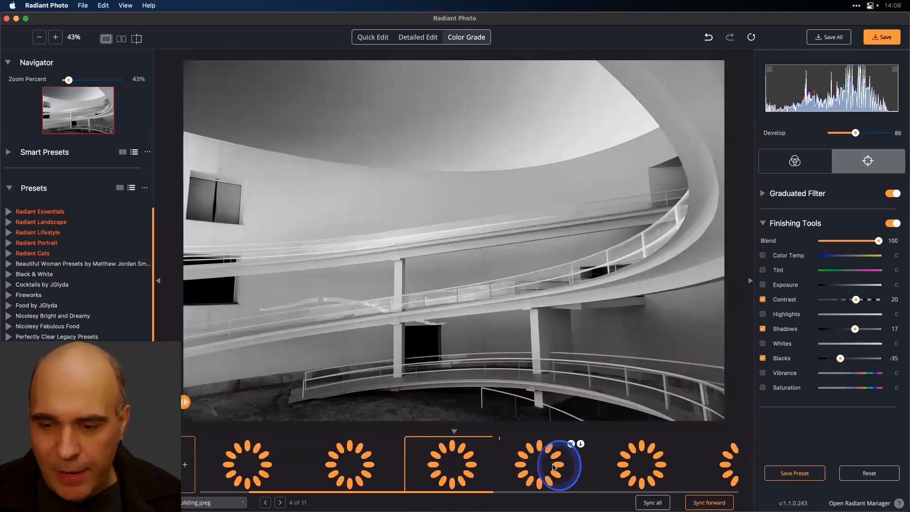
pyautogui.click(553, 467)
pyautogui.hscroll(5, 554, 467)
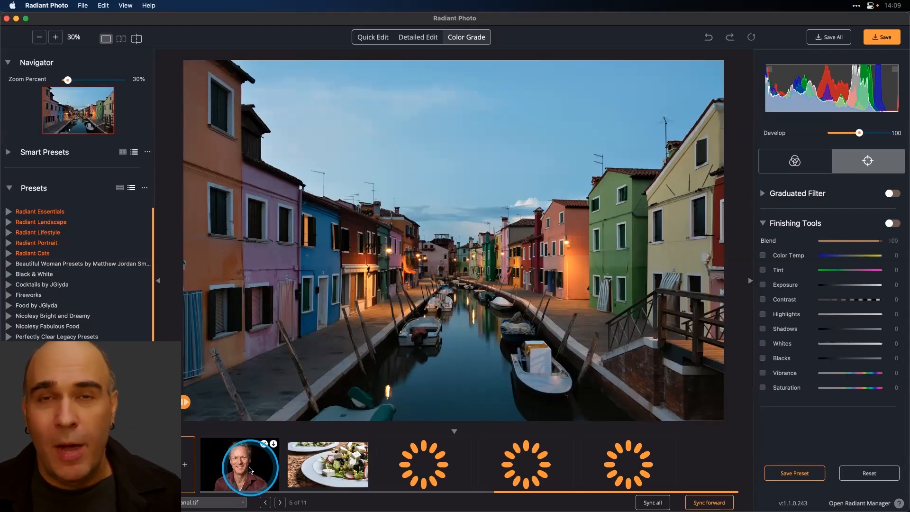
pyautogui.hscroll(-10, 250, 470)
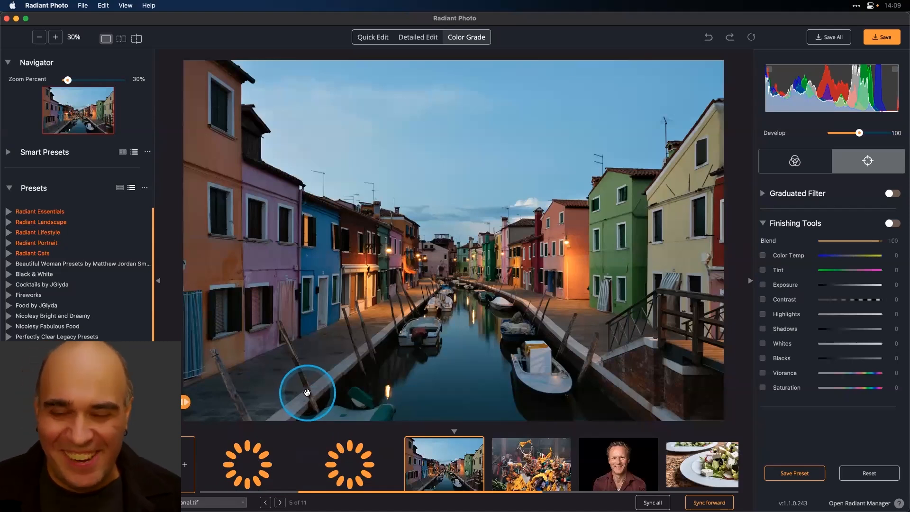
pyautogui.click(616, 473)
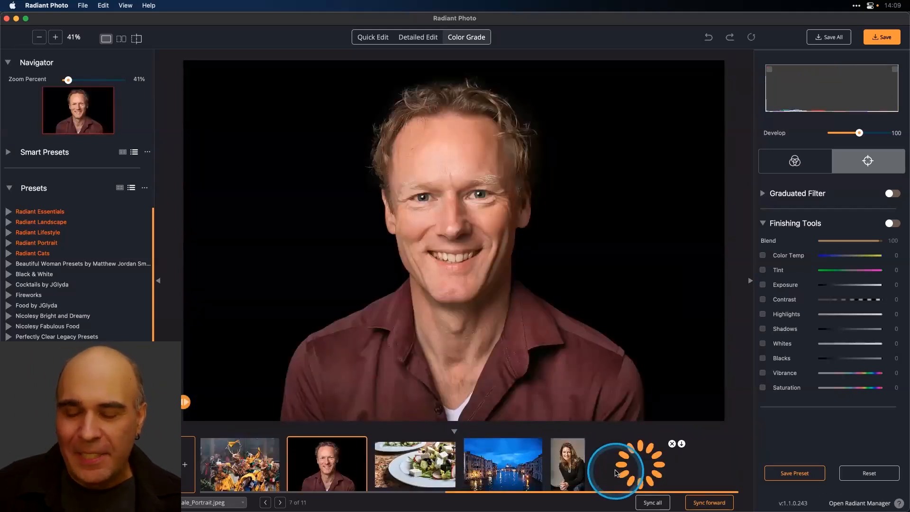
pyautogui.click(573, 467)
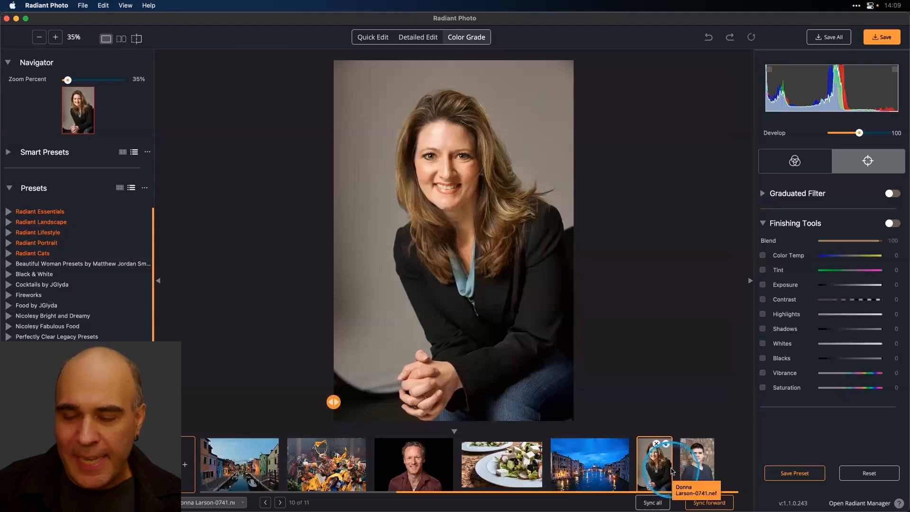
pyautogui.click(697, 469)
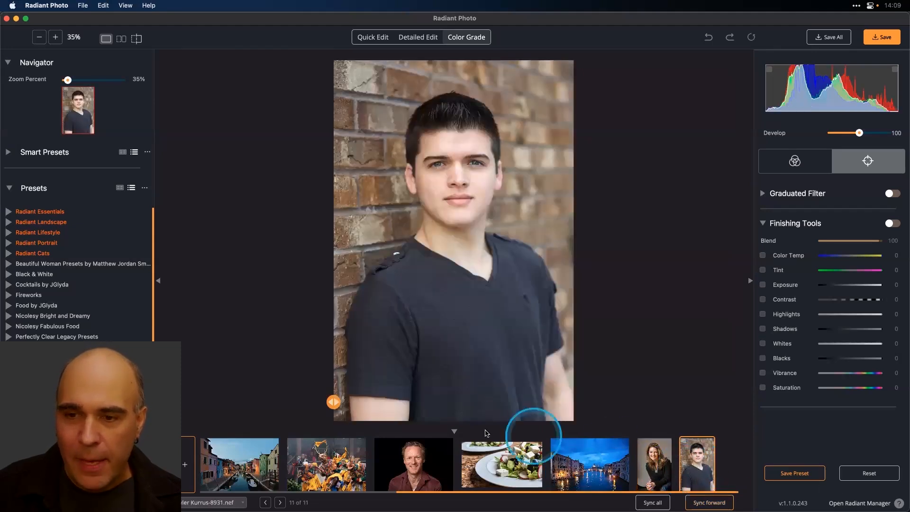
pyautogui.click(454, 429)
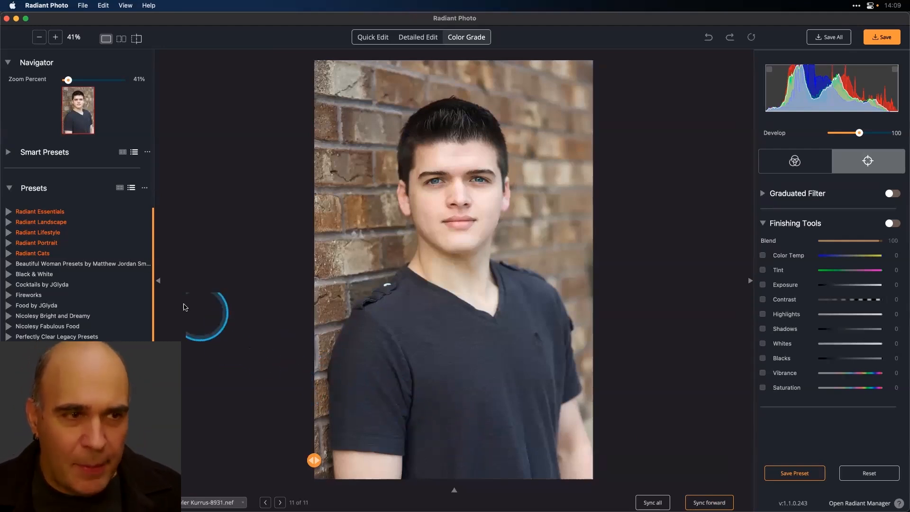
# - Expand the Smart Presets, look over the scene types including the detected one, and collapse the list
pyautogui.click(8, 152)
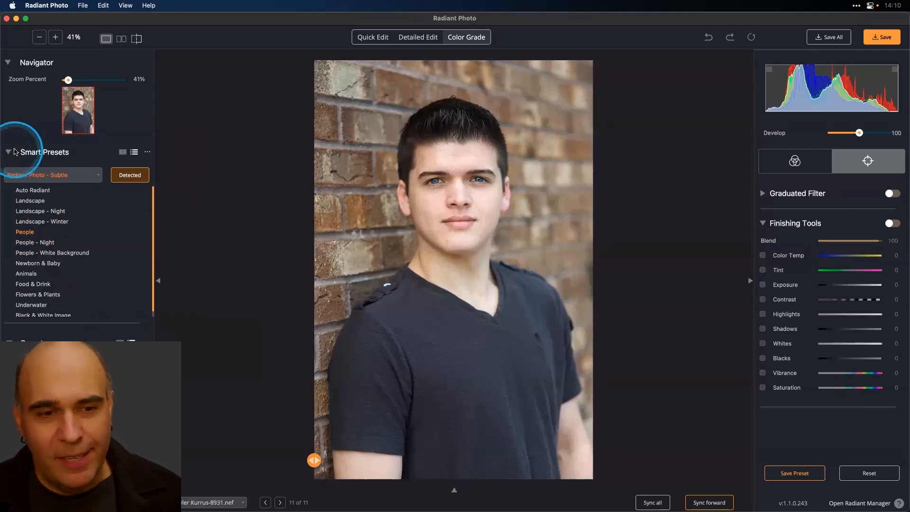
pyautogui.scroll(-1, 75, 238)
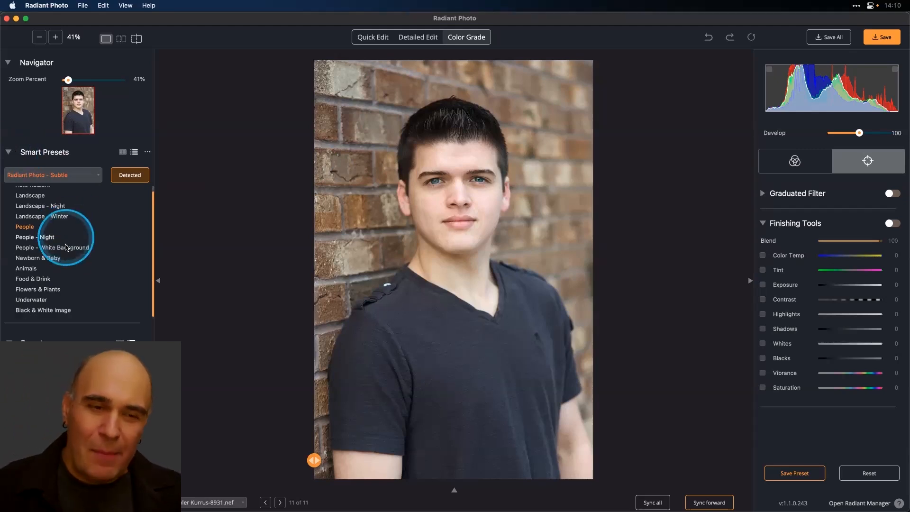
pyautogui.click(8, 152)
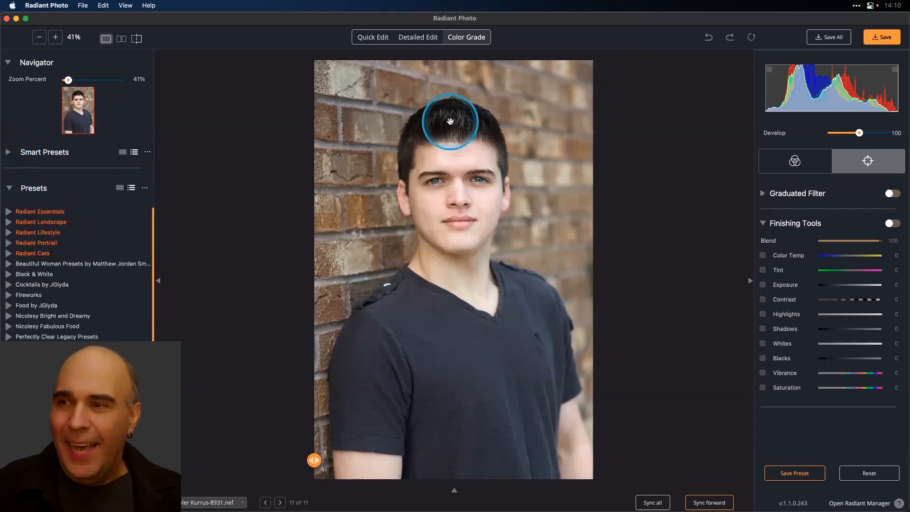
# - In Quick Edit, set the portrait's Light Diffusion to 72 and compare the photo with it off and on
pyautogui.click(373, 37)
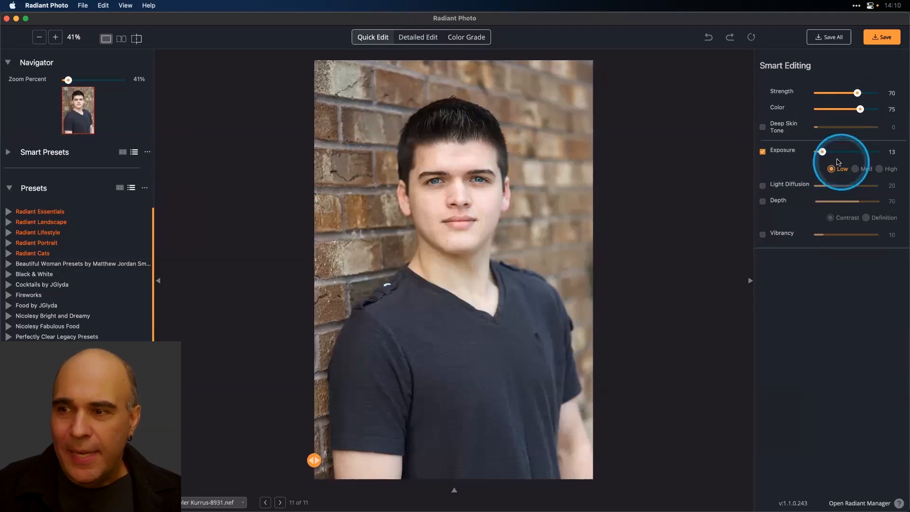
pyautogui.moveTo(818, 185); pyautogui.dragTo(861, 188)
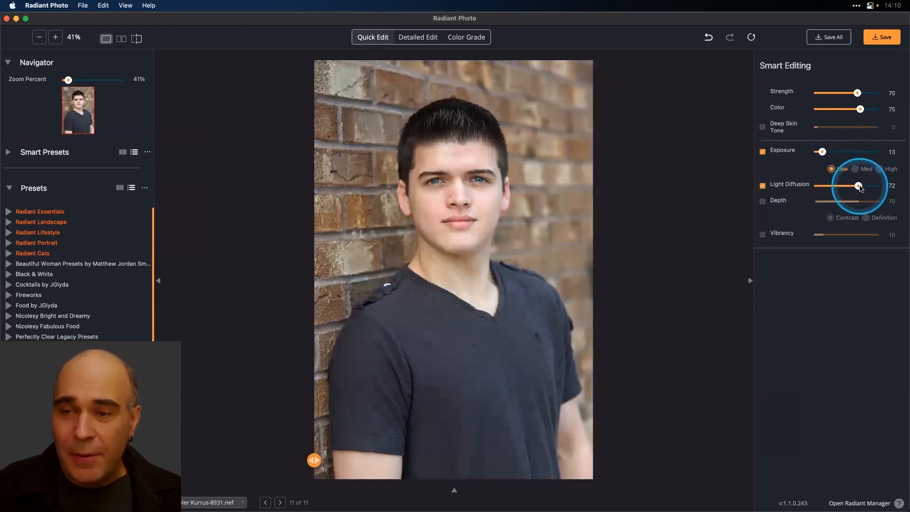
pyautogui.click(762, 186)
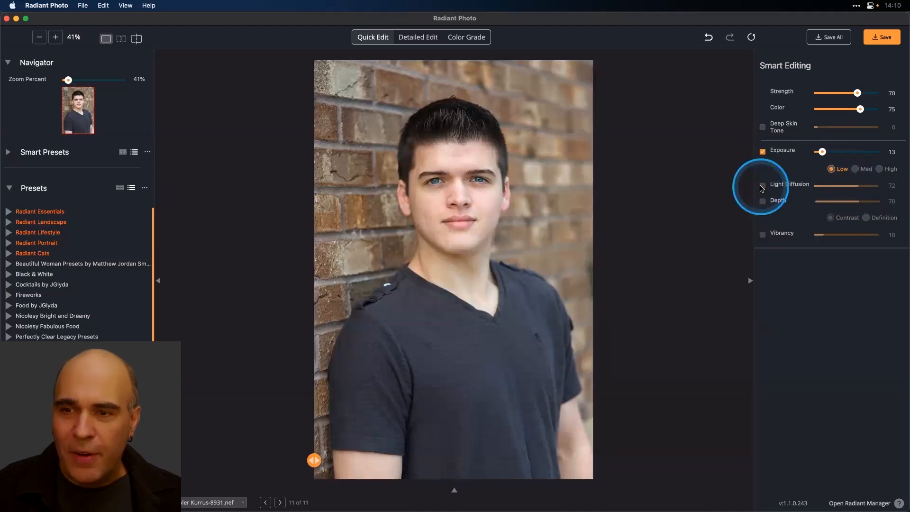
pyautogui.click(763, 186)
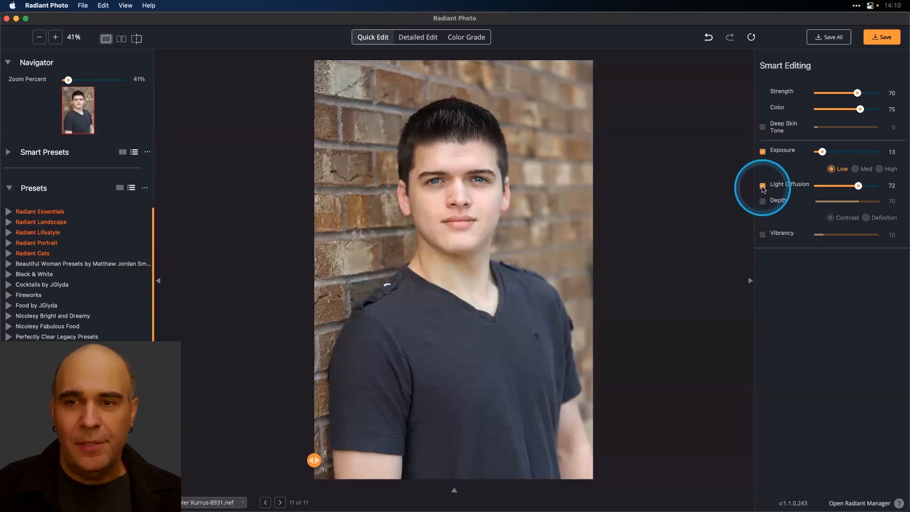
# - Enable Depth with the Definition option, then enable Vibrancy and set it to 7
pyautogui.click(762, 202)
pyautogui.click(867, 218)
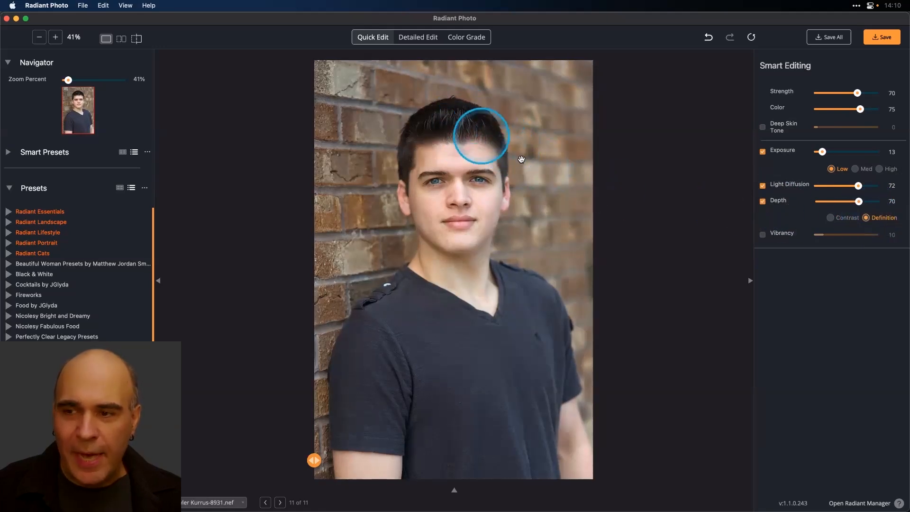
pyautogui.click(762, 235)
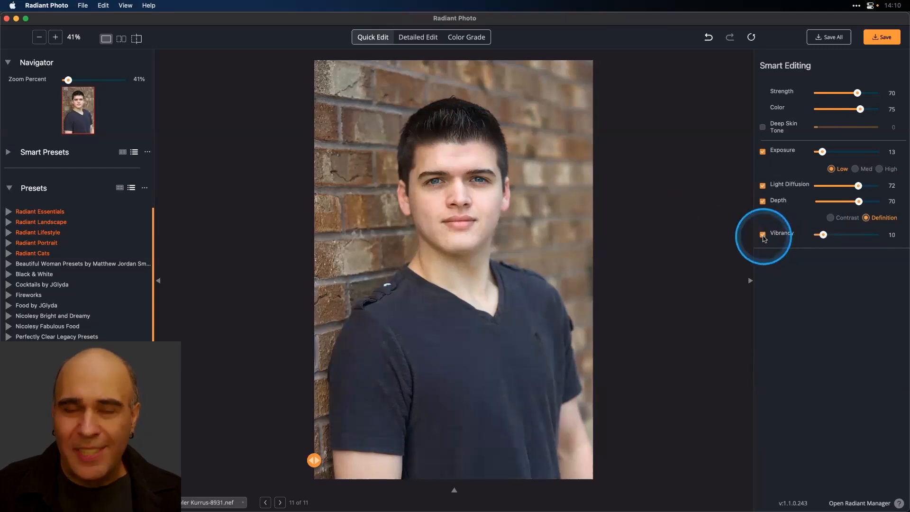
pyautogui.click(872, 235)
pyautogui.moveTo(872, 235); pyautogui.dragTo(822, 241)
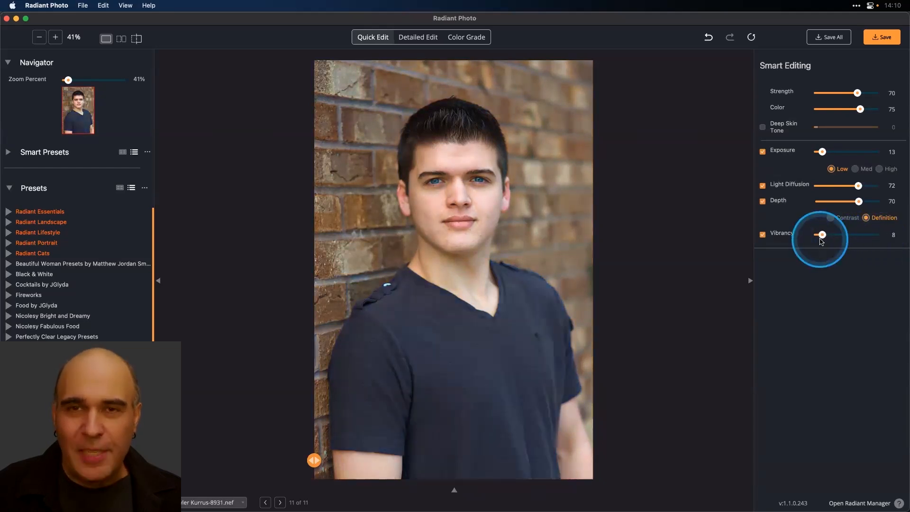
pyautogui.moveTo(822, 238); pyautogui.dragTo(821, 238)
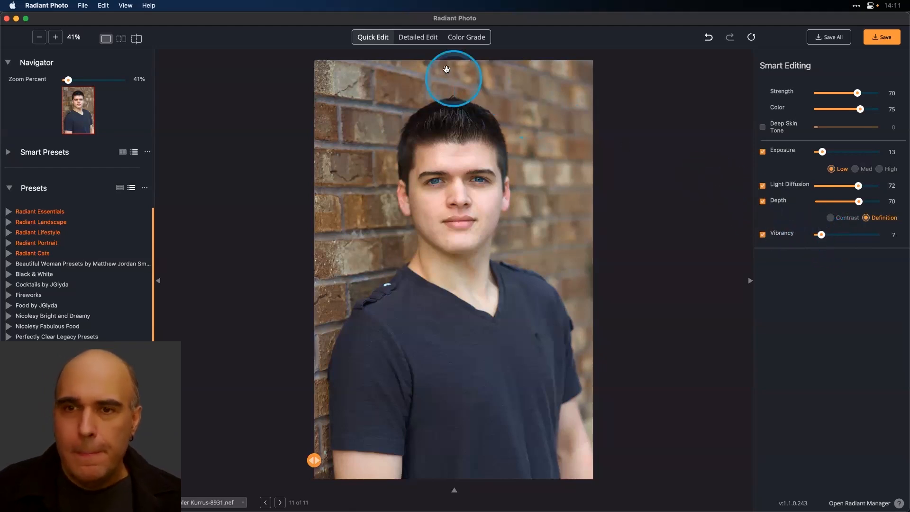
# - In Detailed Edit, select the detected face for the portrait tools, review the Face Selection options and collapse them
pyautogui.click(415, 38)
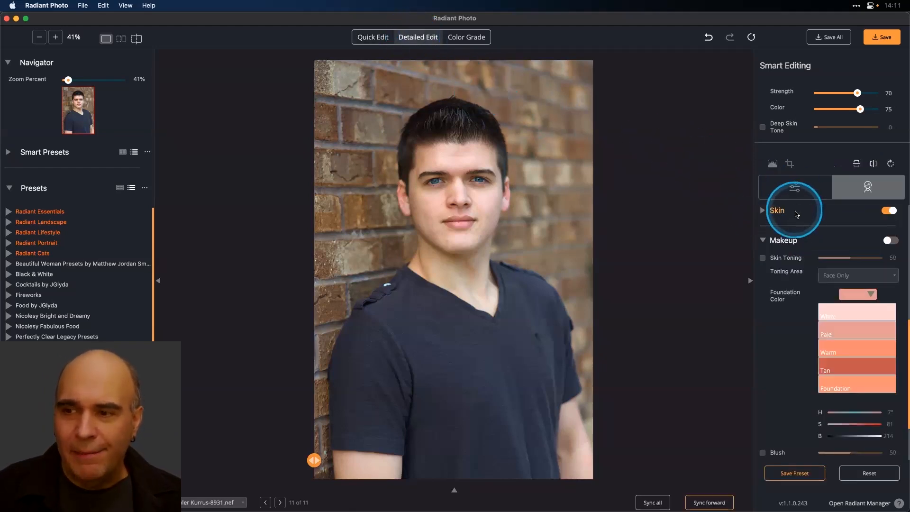
pyautogui.scroll(10, 801, 208)
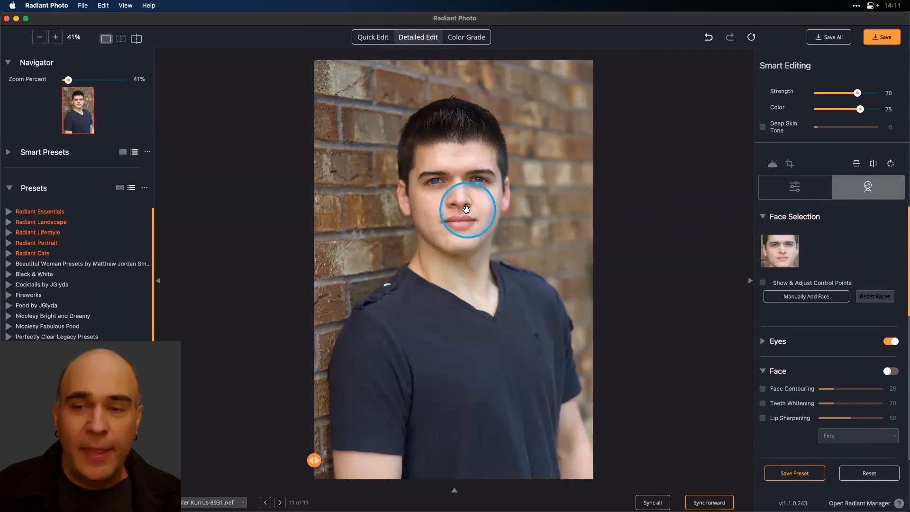
pyautogui.click(773, 252)
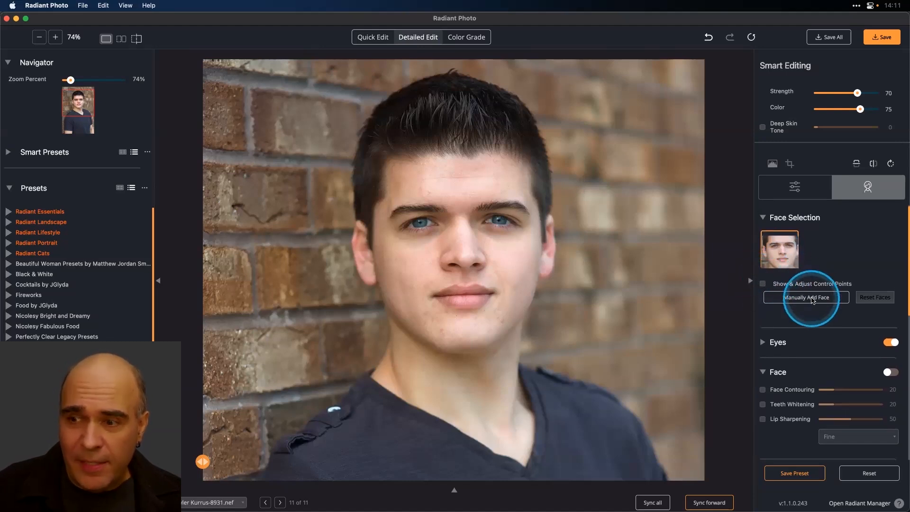
pyautogui.scroll(-1, 812, 301)
pyautogui.scroll(1, 812, 301)
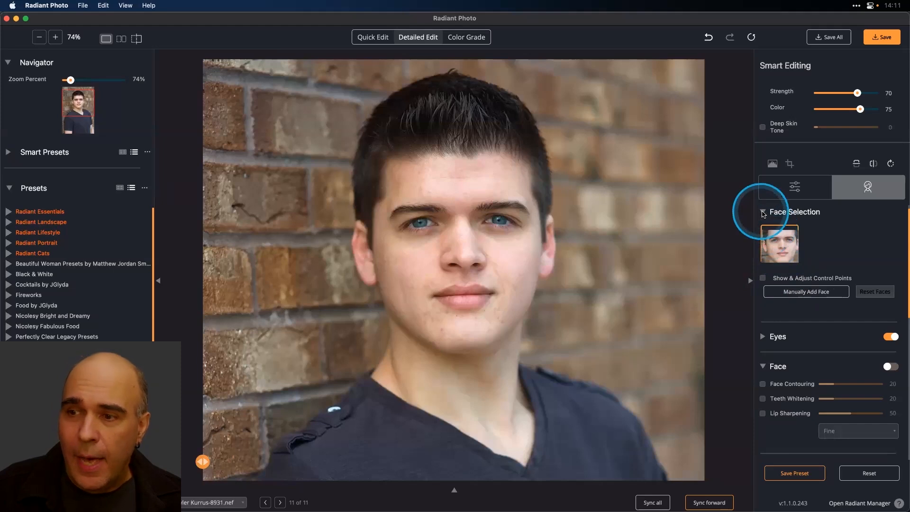
pyautogui.click(763, 212)
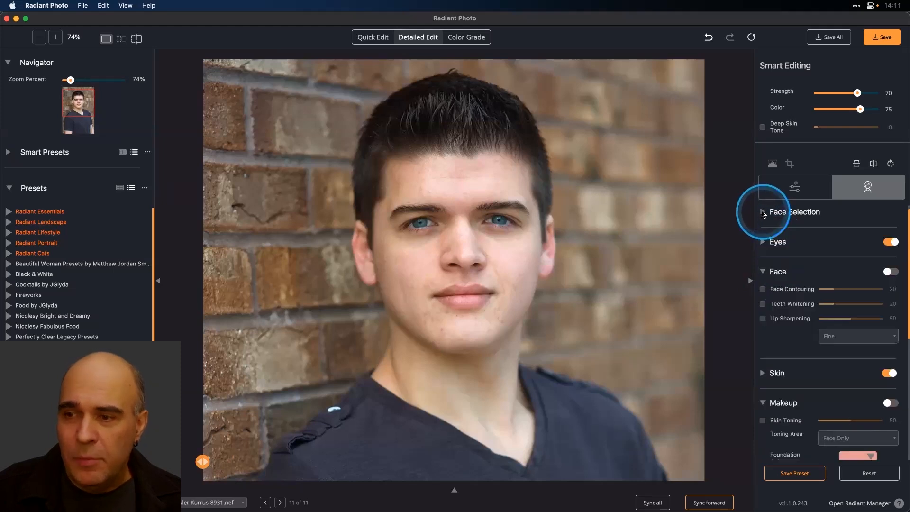
# - In the Eyes settings, set Eye Enhance to 73 and Dark Circles to 53
pyautogui.click(768, 243)
pyautogui.click(848, 271)
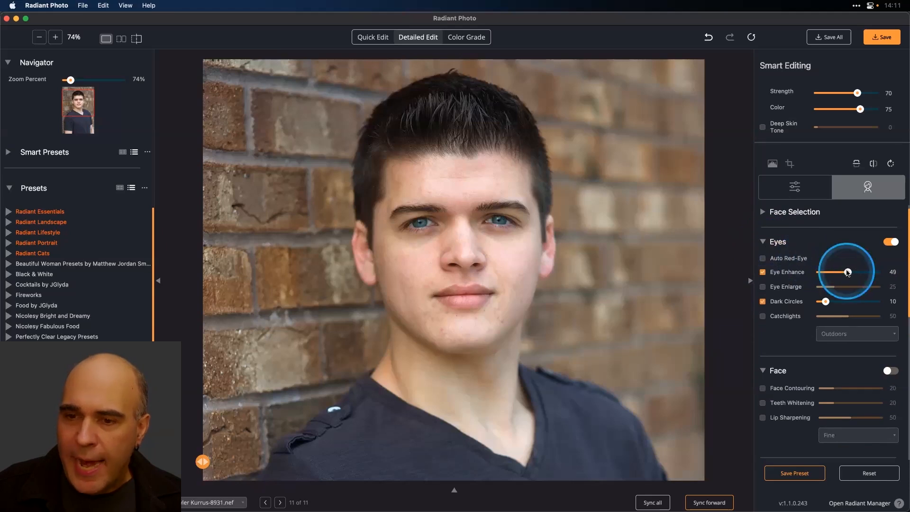
pyautogui.moveTo(848, 271); pyautogui.dragTo(862, 271)
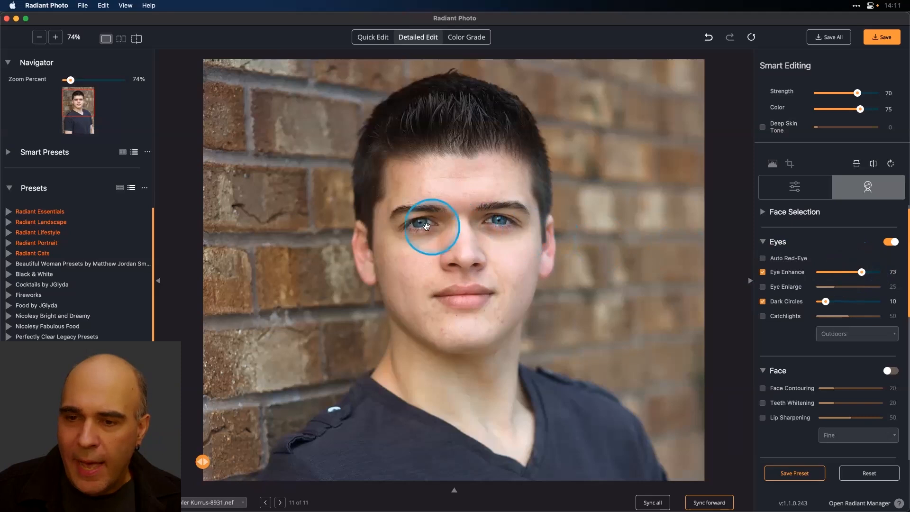
pyautogui.click(846, 302)
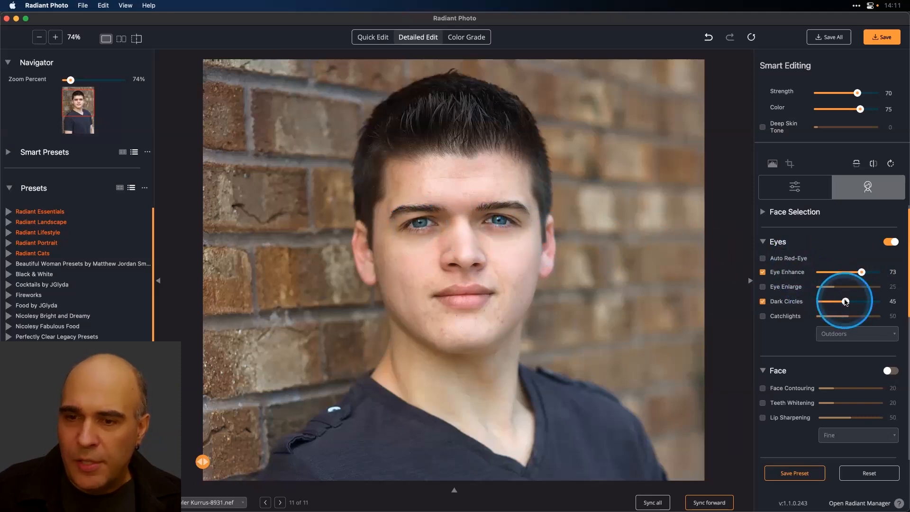
pyautogui.moveTo(846, 301); pyautogui.dragTo(887, 301)
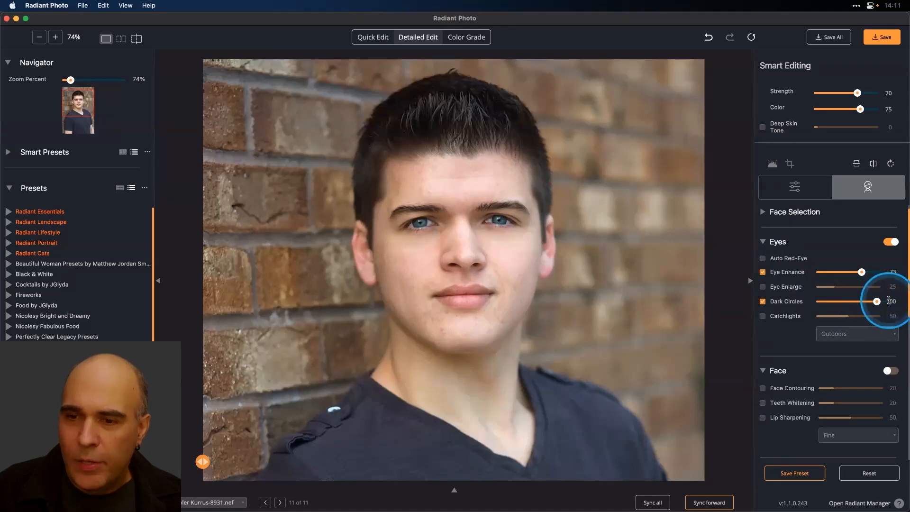
pyautogui.click(848, 301)
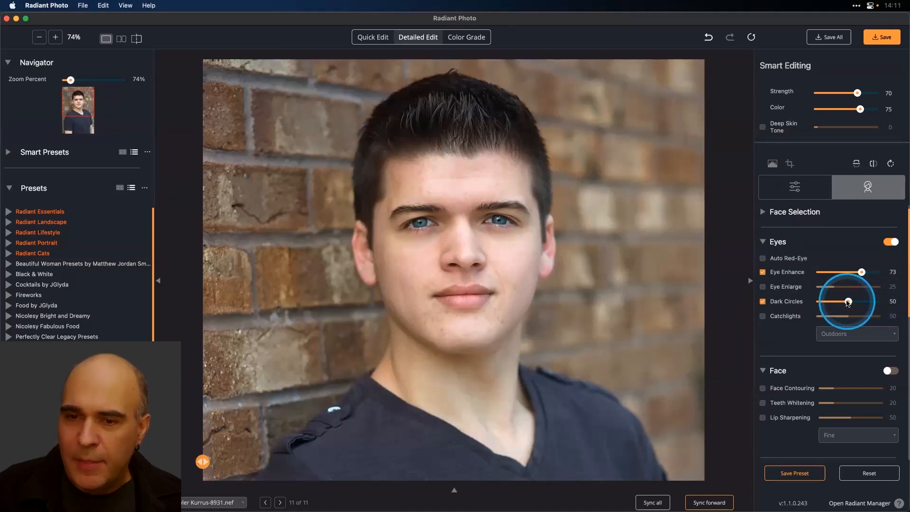
pyautogui.moveTo(849, 302); pyautogui.dragTo(850, 304)
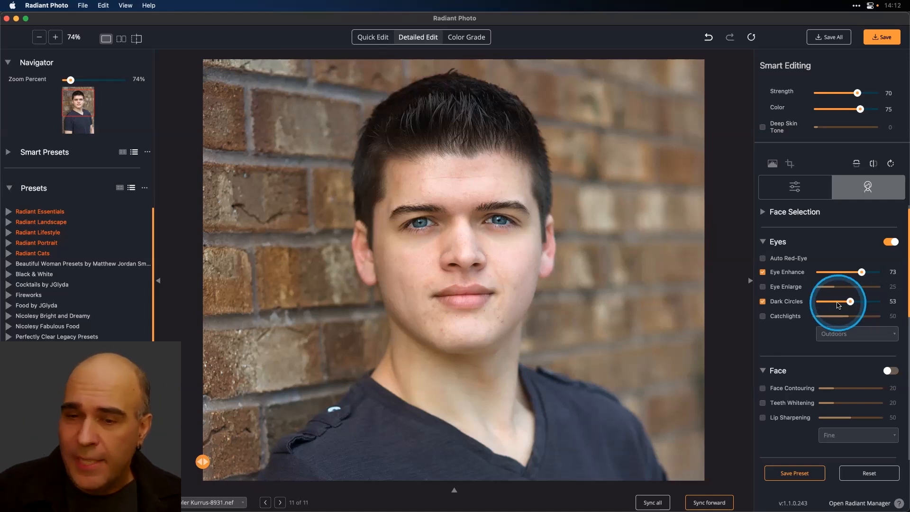
# - Collapse the Eyes and Face settings in the portrait tools
pyautogui.click(764, 245)
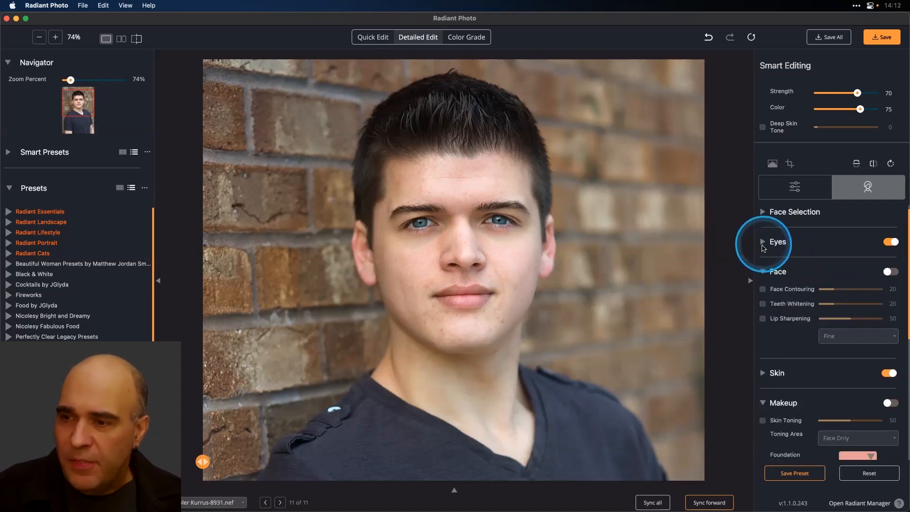
pyautogui.click(764, 273)
pyautogui.click(763, 273)
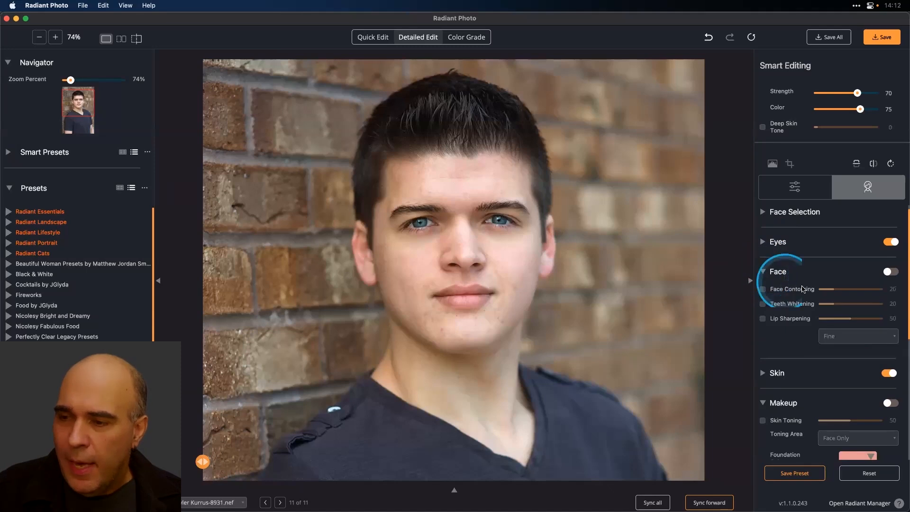
pyautogui.scroll(1, 773, 305)
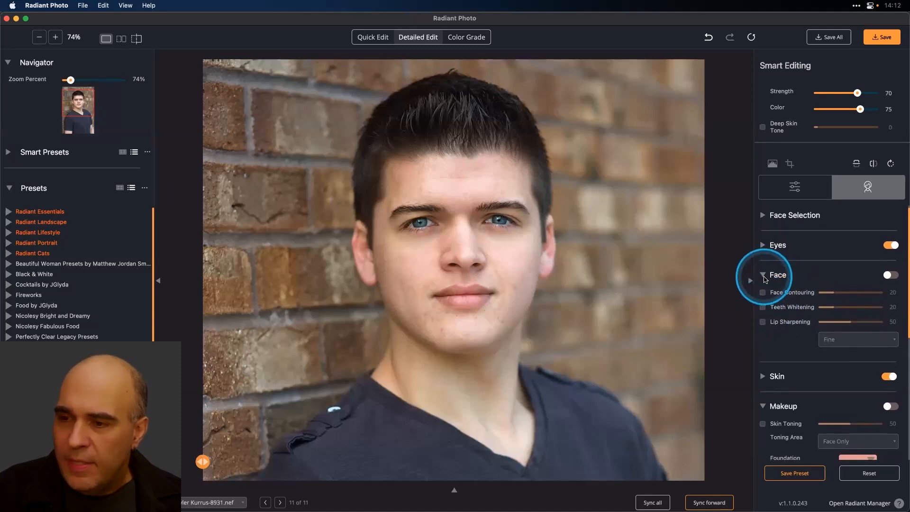
pyautogui.click(768, 280)
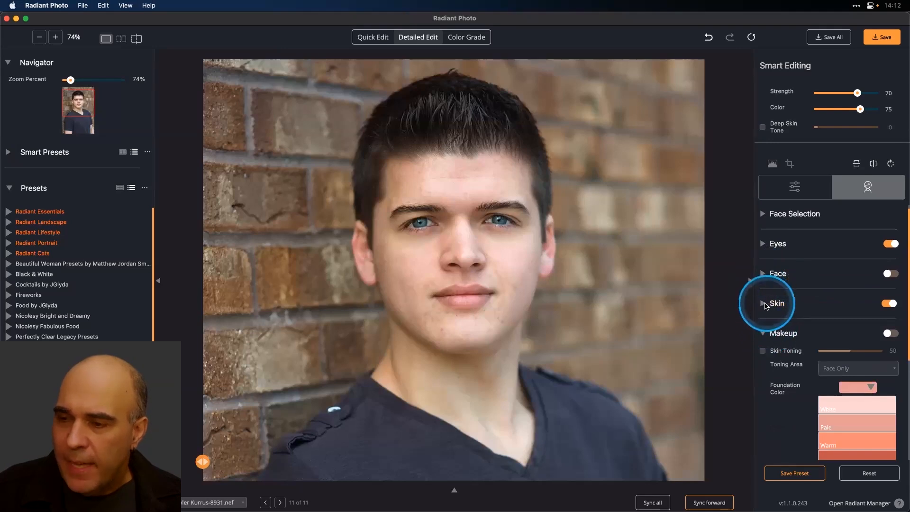
# - Expand the Skin settings and enable Blemish Removal at 48
pyautogui.click(767, 304)
pyautogui.click(768, 323)
pyautogui.scroll(-10, 808, 337)
pyautogui.scroll(5, 830, 312)
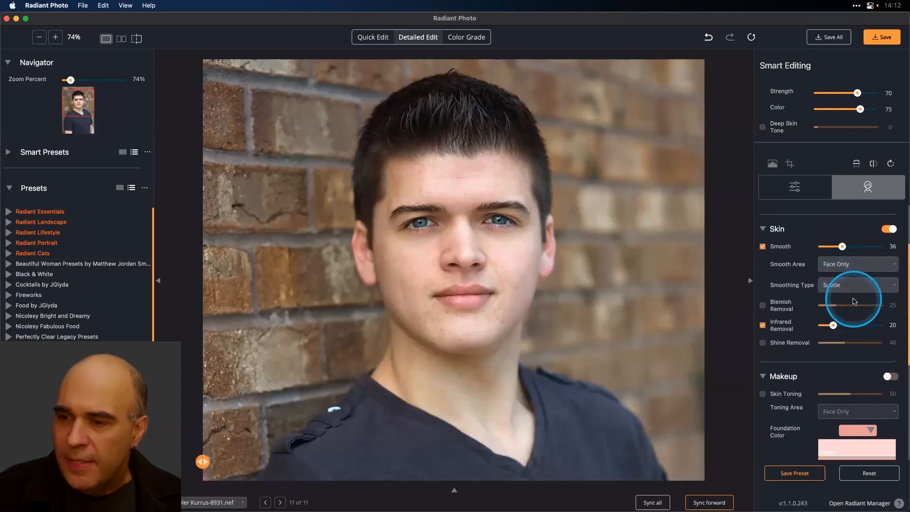
pyautogui.click(850, 306)
pyautogui.scroll(1, 850, 309)
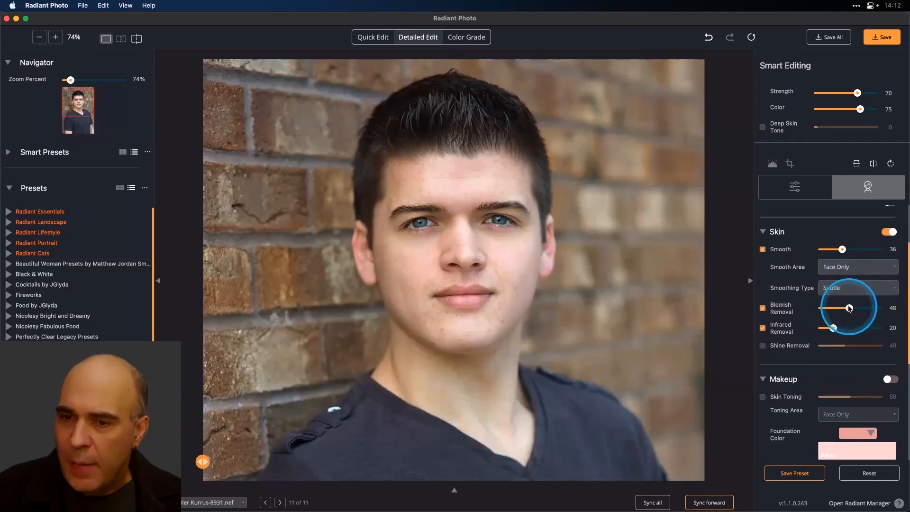
# - Check the face up close with Infrared Removal off, then re-enable it and set it to 86
pyautogui.click(763, 328)
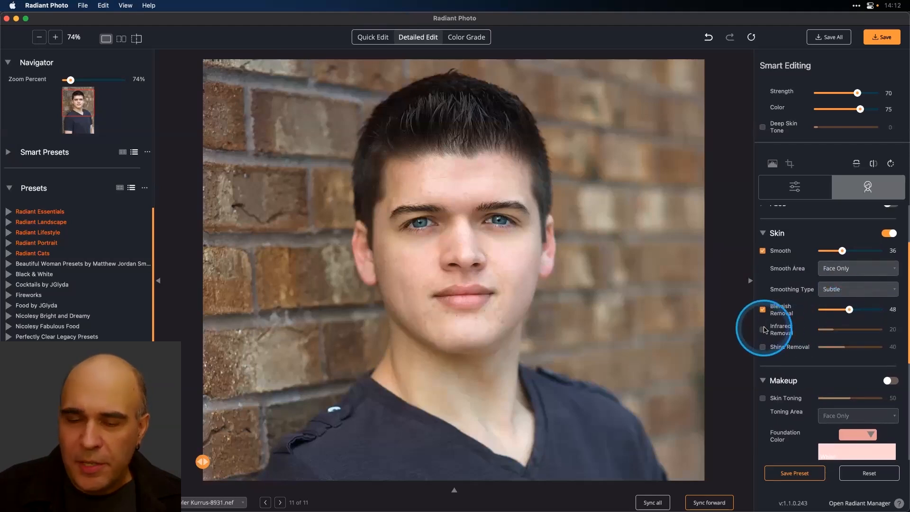
pyautogui.click(460, 271)
pyautogui.scroll(4, 460, 272)
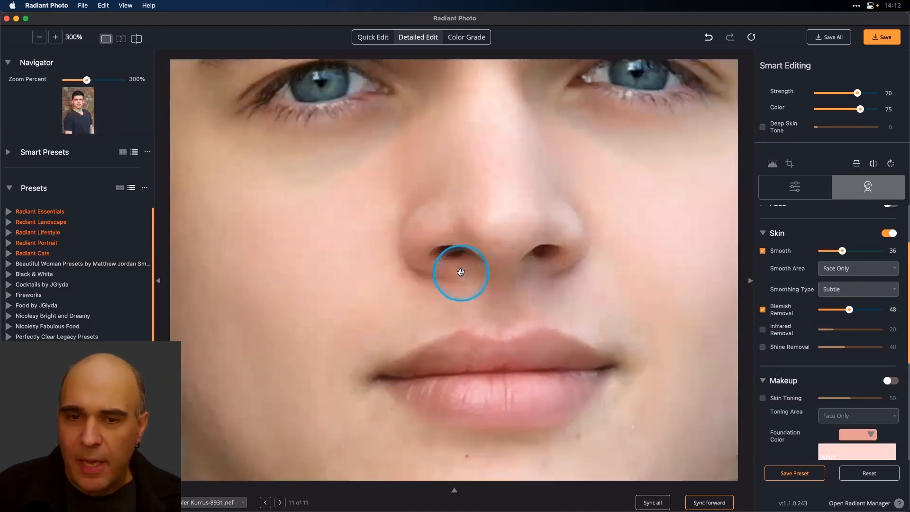
pyautogui.scroll(-2, 460, 272)
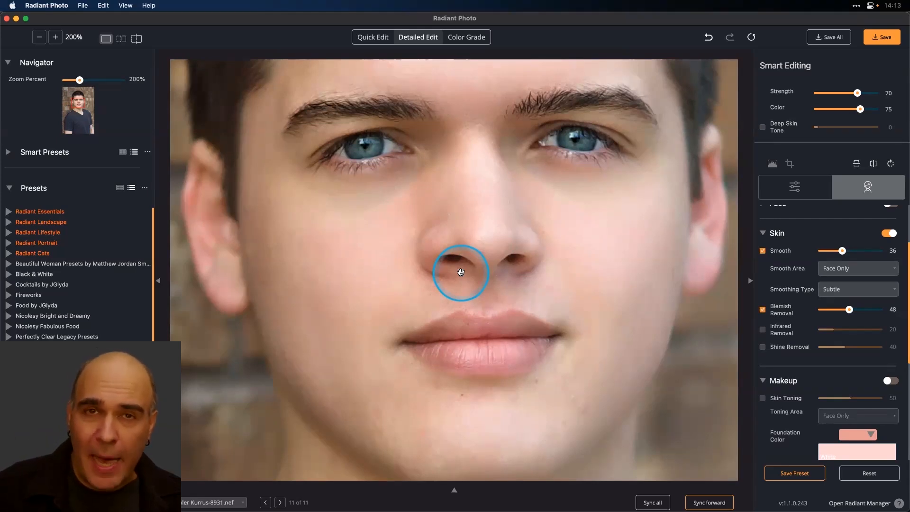
pyautogui.click(763, 330)
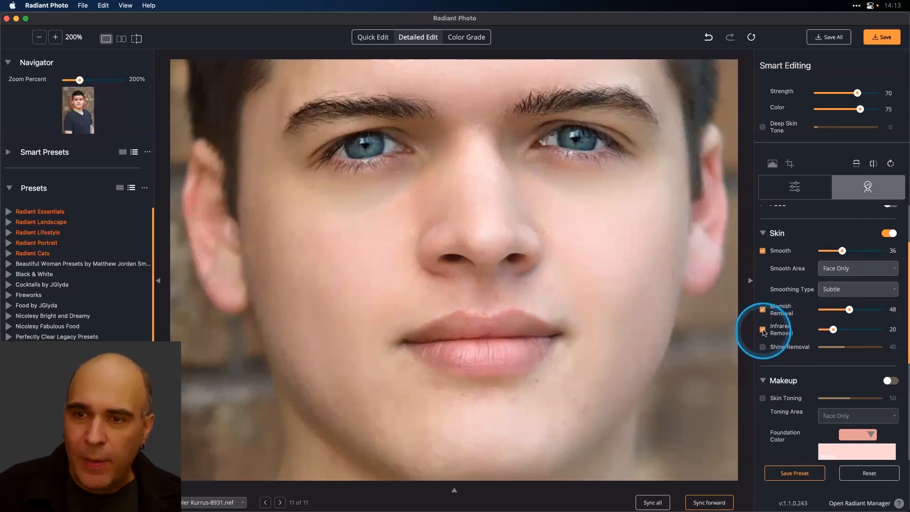
pyautogui.click(856, 331)
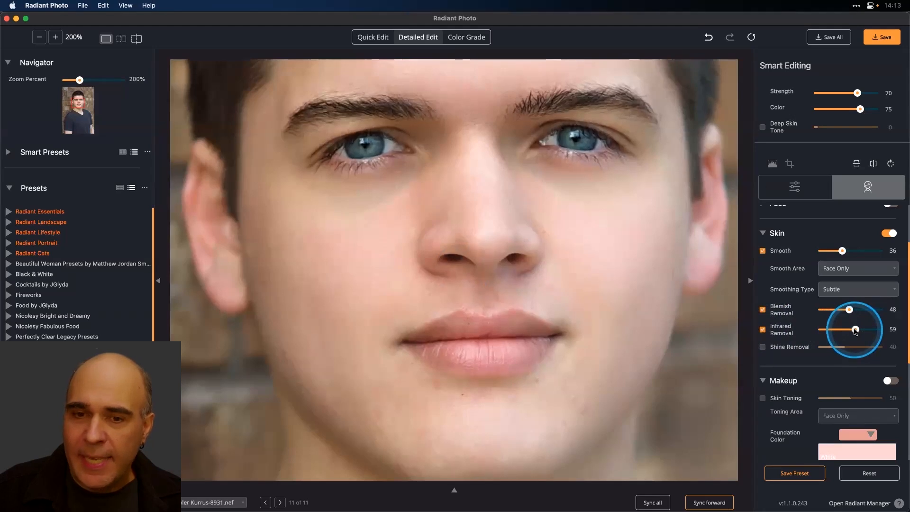
pyautogui.click(871, 330)
# - Compare the original and retouched skin up close around the mouth, nose and forehead
pyautogui.click(588, 310)
pyautogui.click(588, 310)
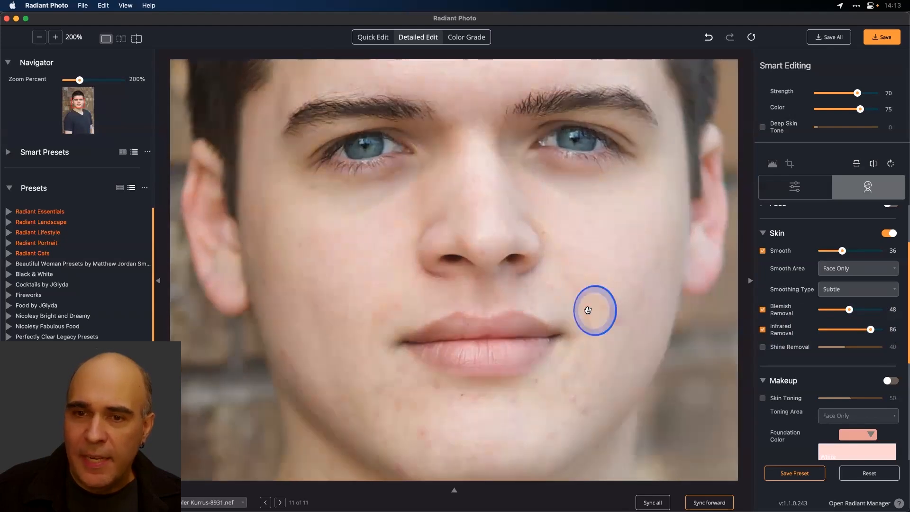
pyautogui.click(588, 310)
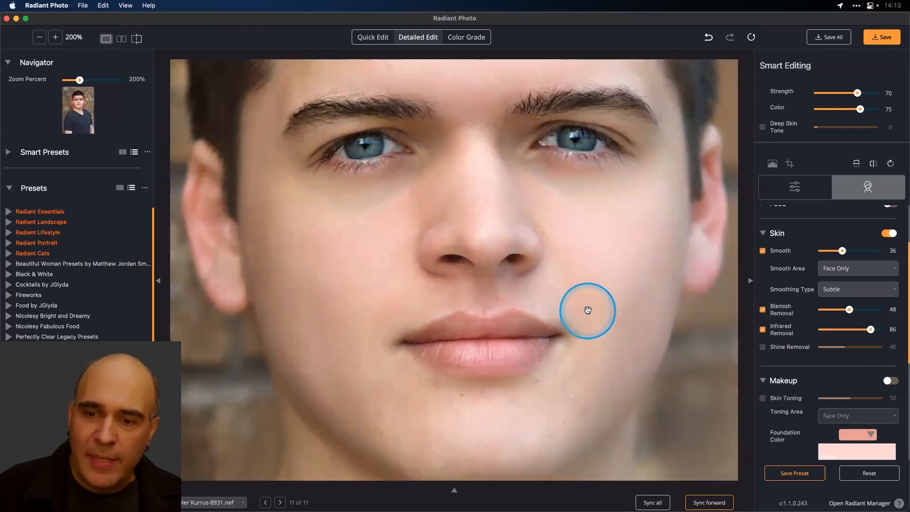
pyautogui.click(586, 306)
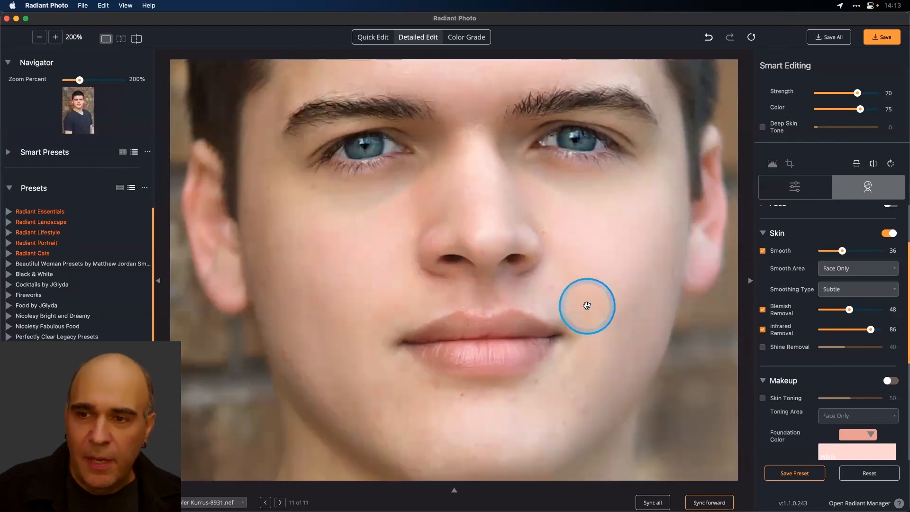
pyautogui.moveTo(586, 306); pyautogui.dragTo(586, 358)
pyautogui.moveTo(491, 261); pyautogui.dragTo(544, 332)
pyautogui.click(544, 336)
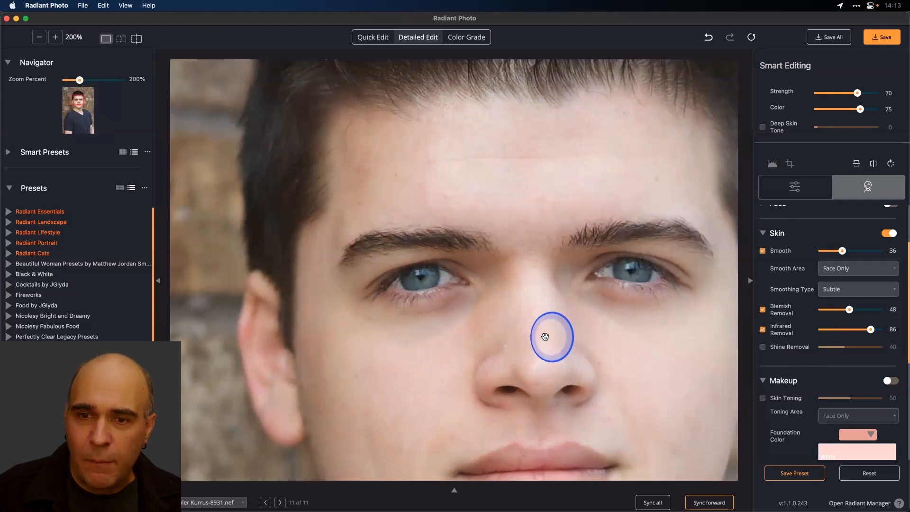
pyautogui.click(543, 336)
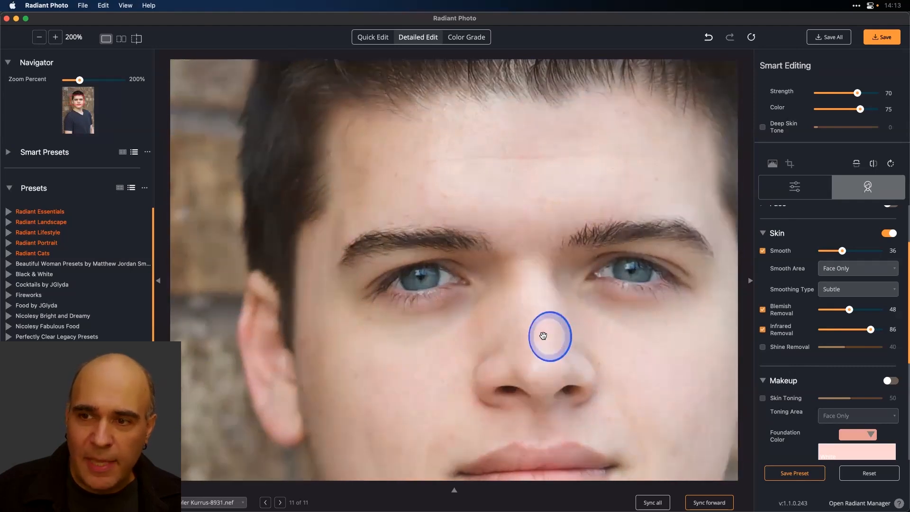
# - Fit the whole portrait in view and compare it before and after the retouching
pyautogui.doubleClick(529, 150)
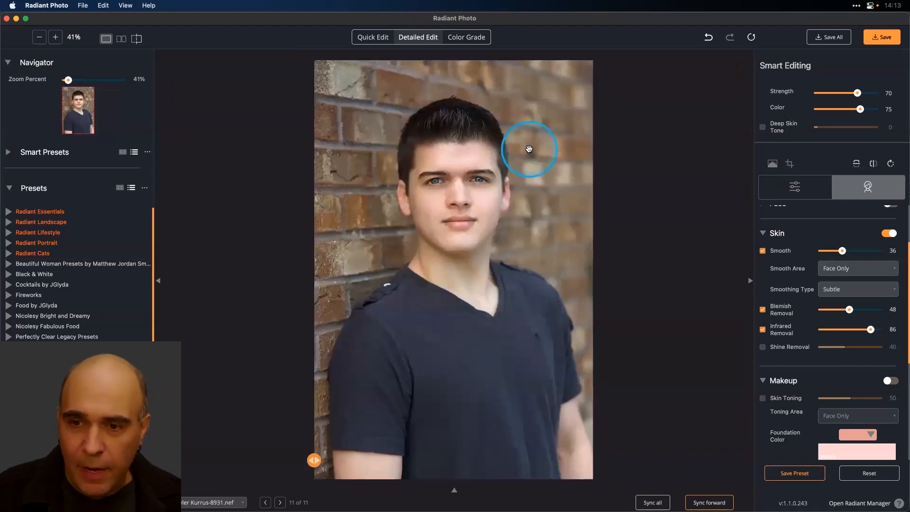
pyautogui.doubleClick(529, 150)
pyautogui.doubleClick(529, 149)
pyautogui.doubleClick(529, 149)
pyautogui.doubleClick(529, 150)
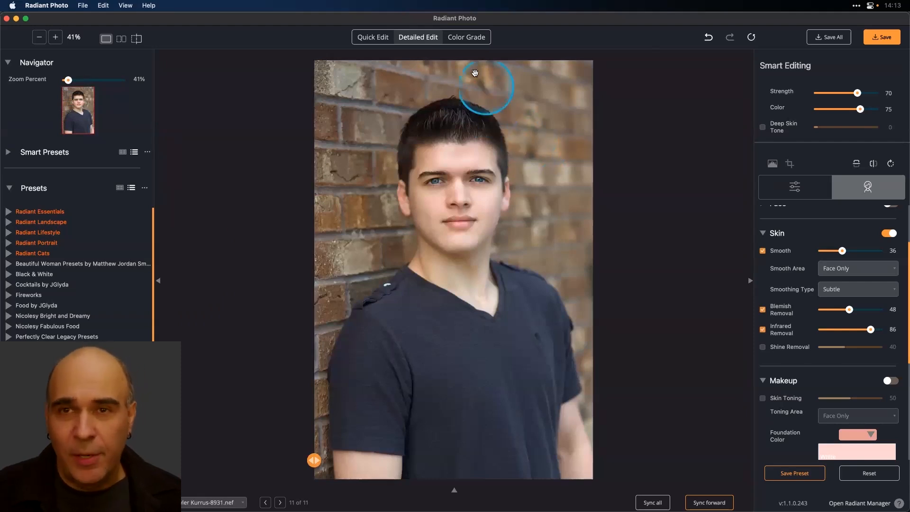
# - In Color Grade, show the Color Grading looks, collapse Black and White Film and expand the Colores de Mexico collection
pyautogui.click(467, 47)
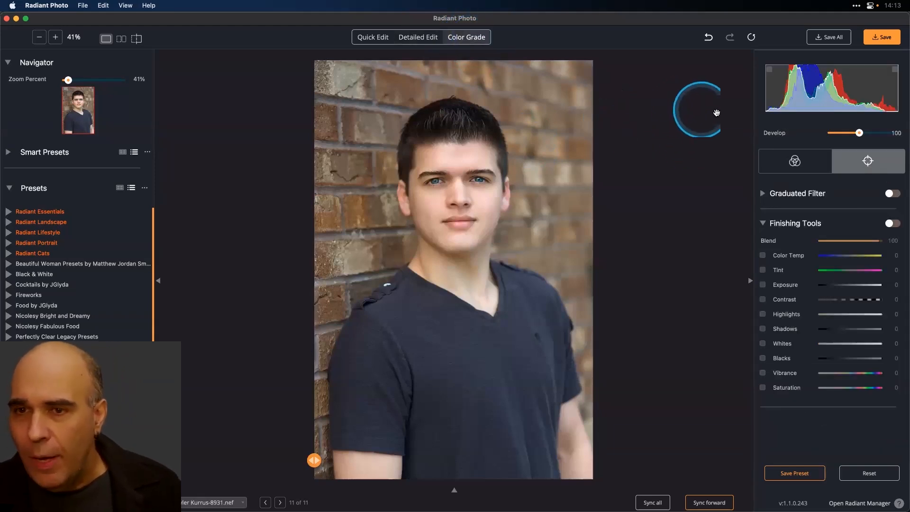
pyautogui.click(788, 160)
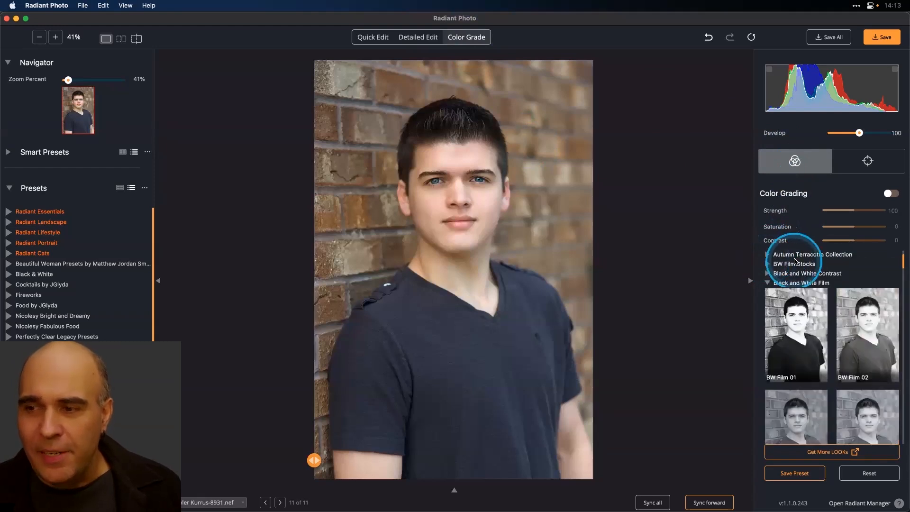
pyautogui.click(768, 283)
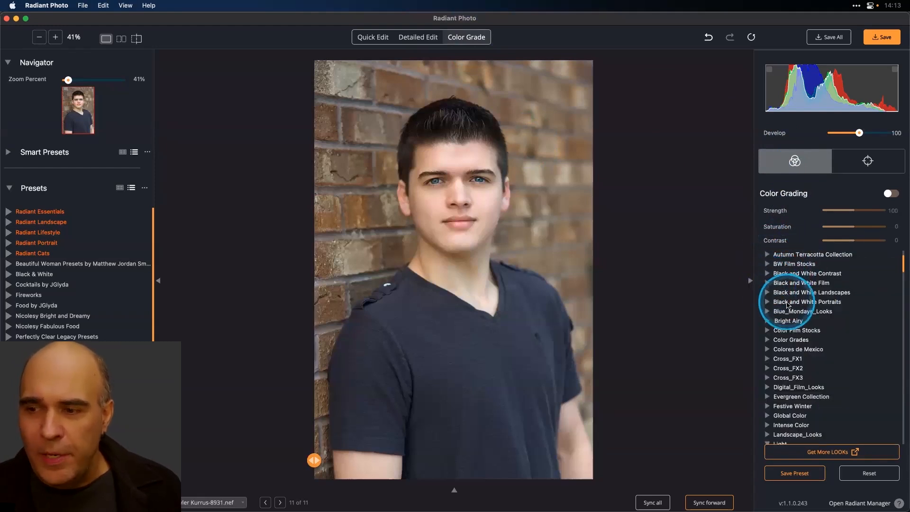
pyautogui.click(768, 351)
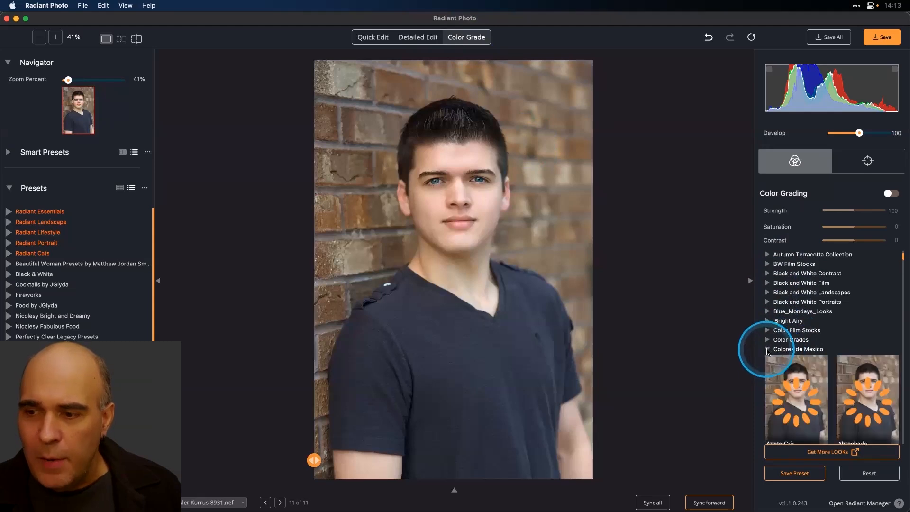
pyautogui.scroll(-3, 821, 307)
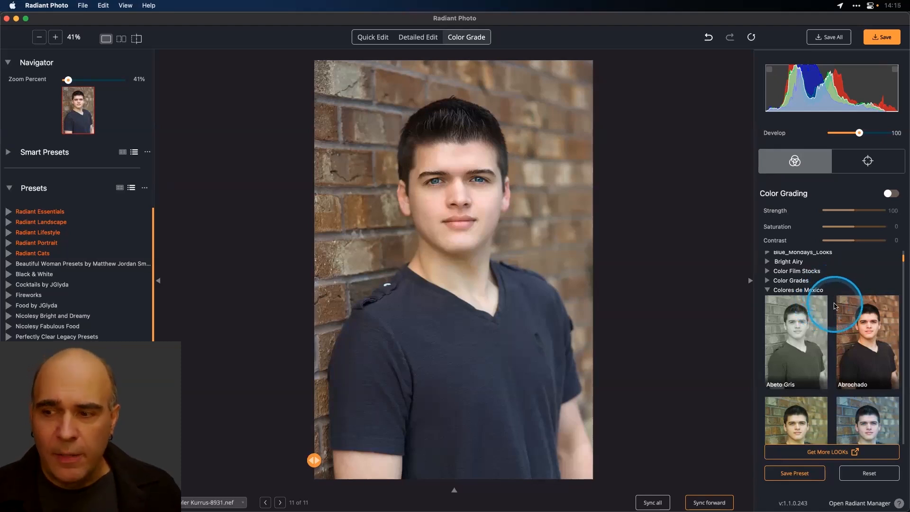
# - Try the Abrochado, Aguamarina and Azul Soleado looks on the portrait
pyautogui.scroll(-1, 835, 306)
pyautogui.click(872, 304)
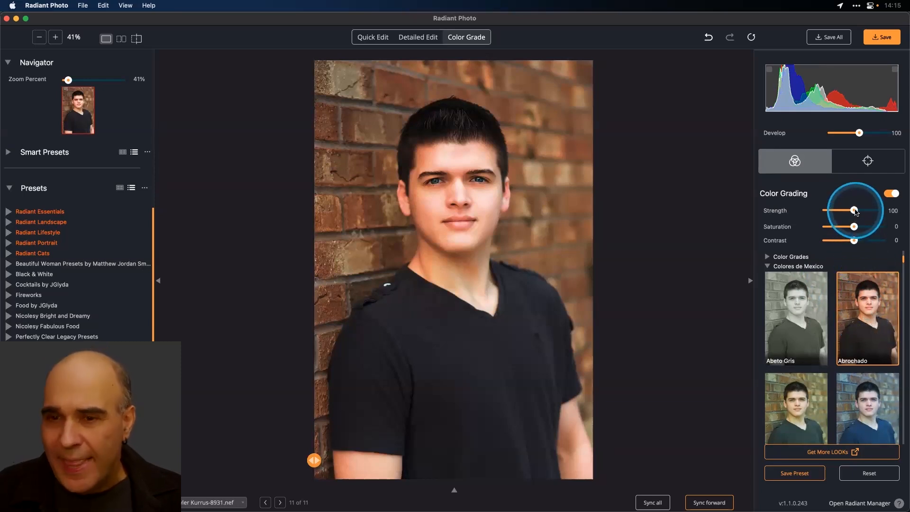
pyautogui.scroll(-3, 801, 331)
pyautogui.click(801, 355)
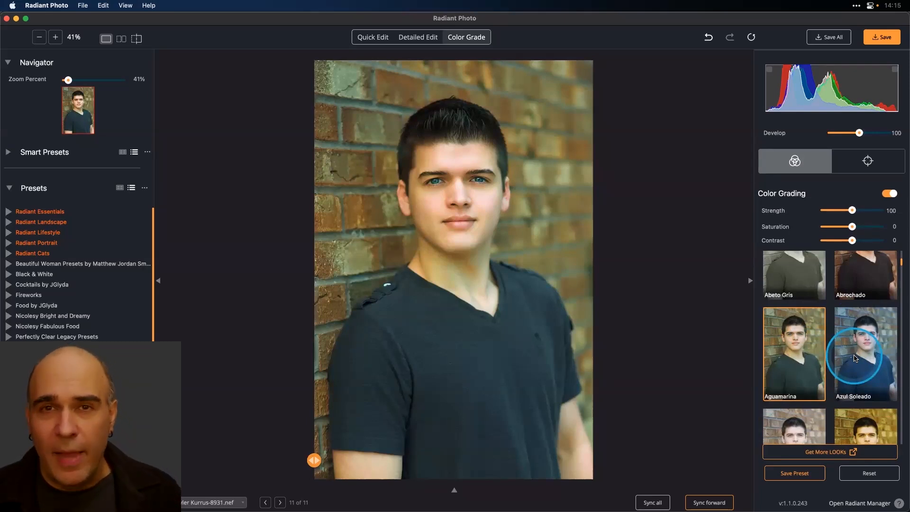
pyautogui.click(856, 359)
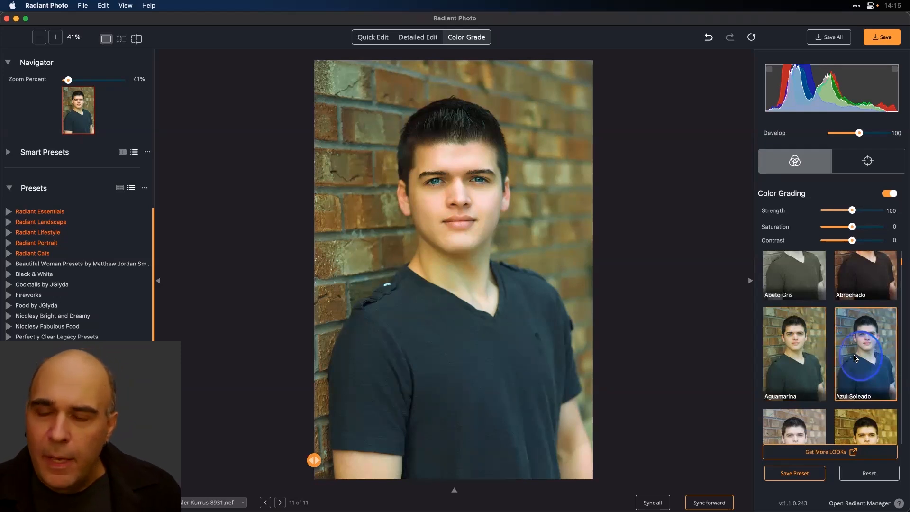
pyautogui.scroll(-3, 855, 359)
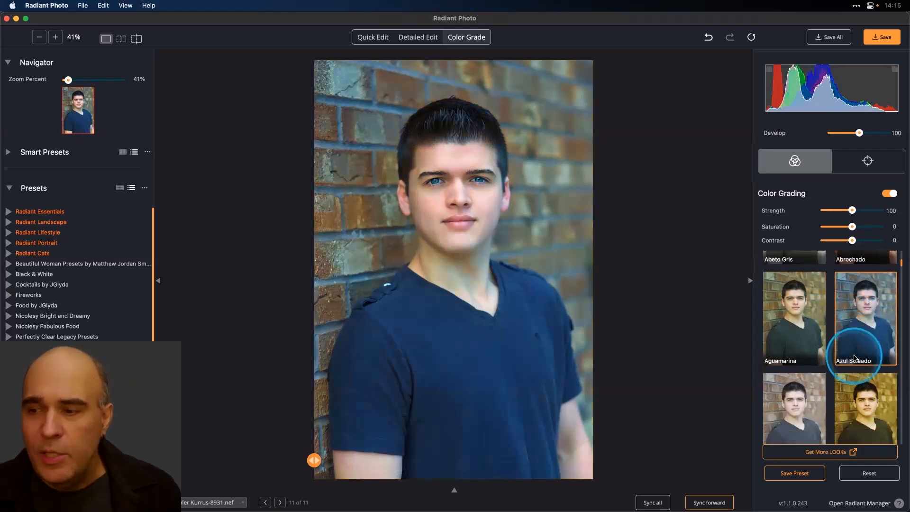
# - Try the Bronceador, Cálida and Cálido Fílmico looks on the portrait
pyautogui.scroll(-3, 855, 359)
pyautogui.click(855, 359)
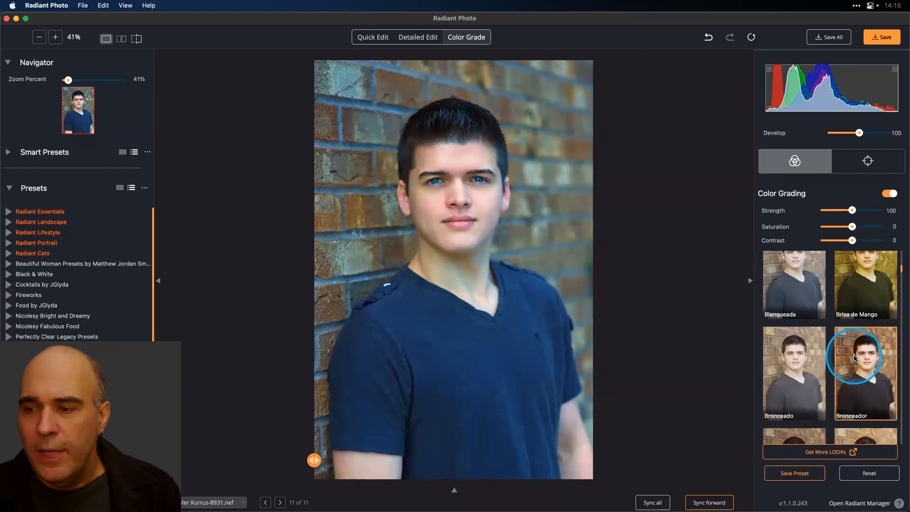
pyautogui.scroll(-3, 855, 358)
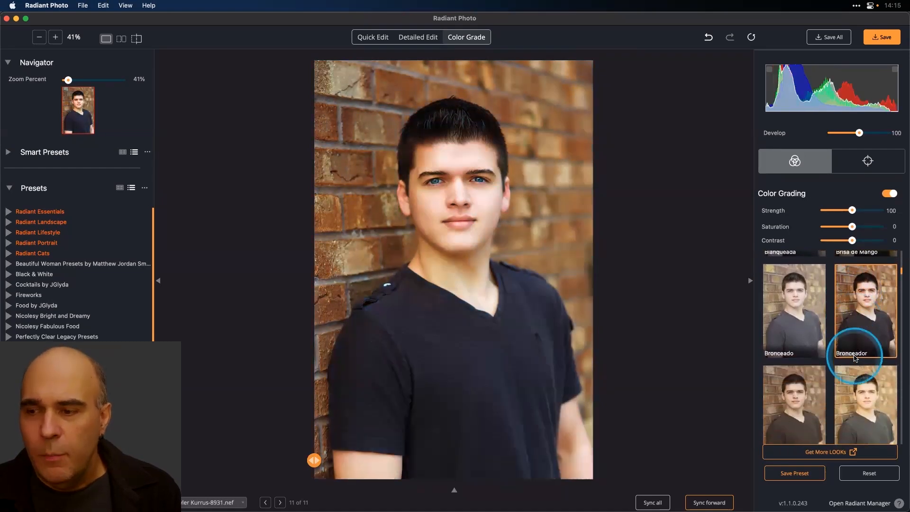
pyautogui.click(817, 353)
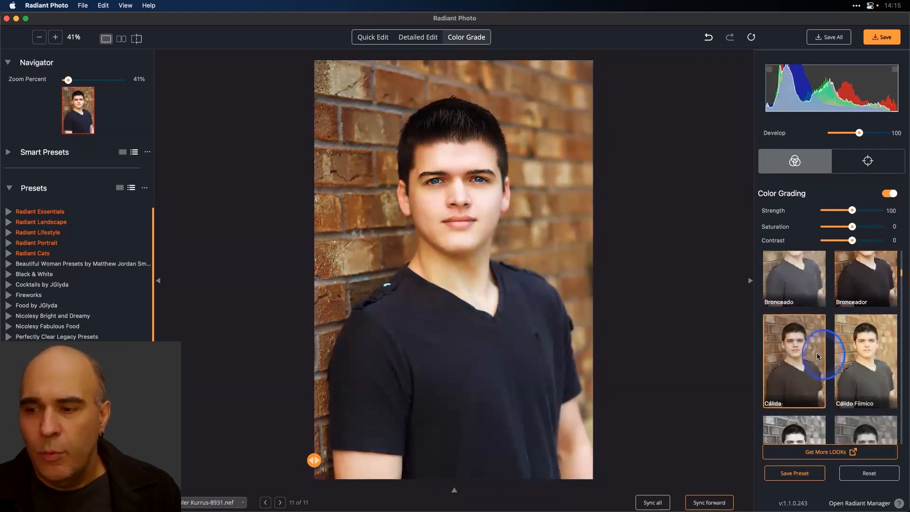
pyautogui.click(861, 360)
# - Compare the black-and-white Carbón Mate and Carbón looks and apply Carbón Mate to the portrait
pyautogui.scroll(-3, 861, 360)
pyautogui.click(810, 327)
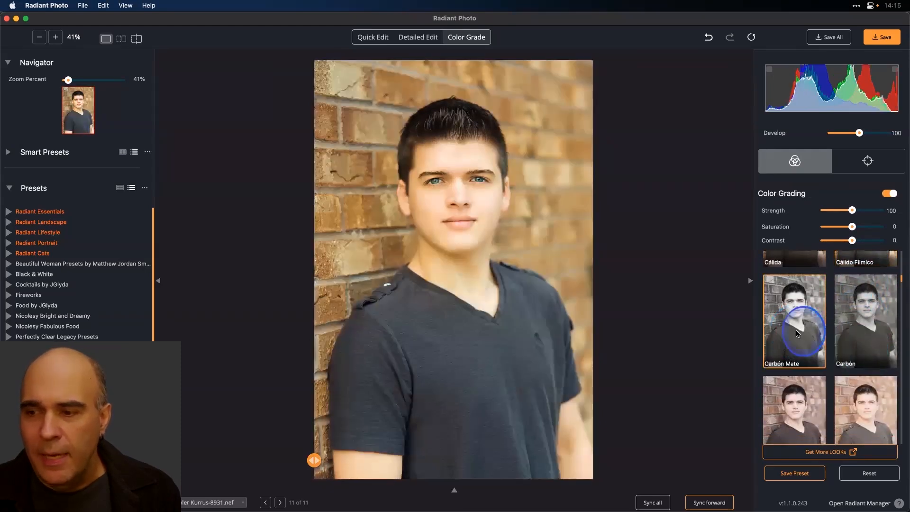
pyautogui.click(853, 331)
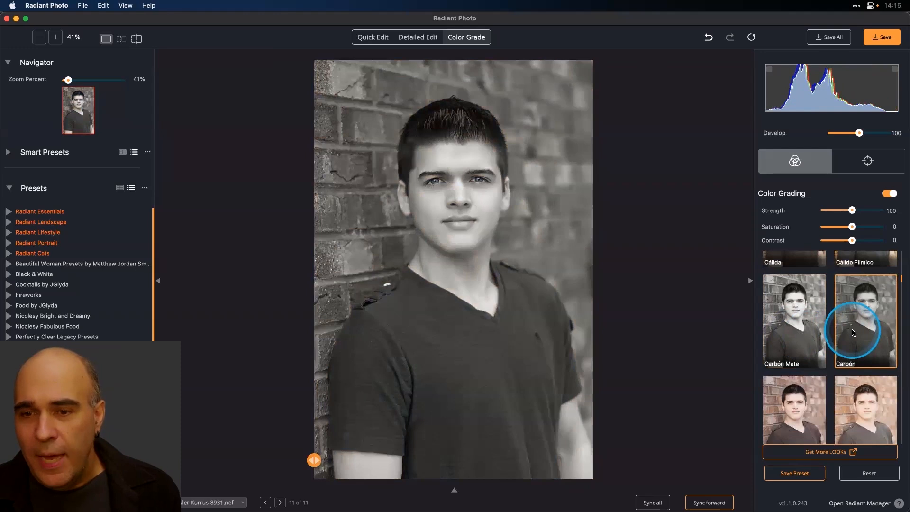
pyautogui.click(806, 333)
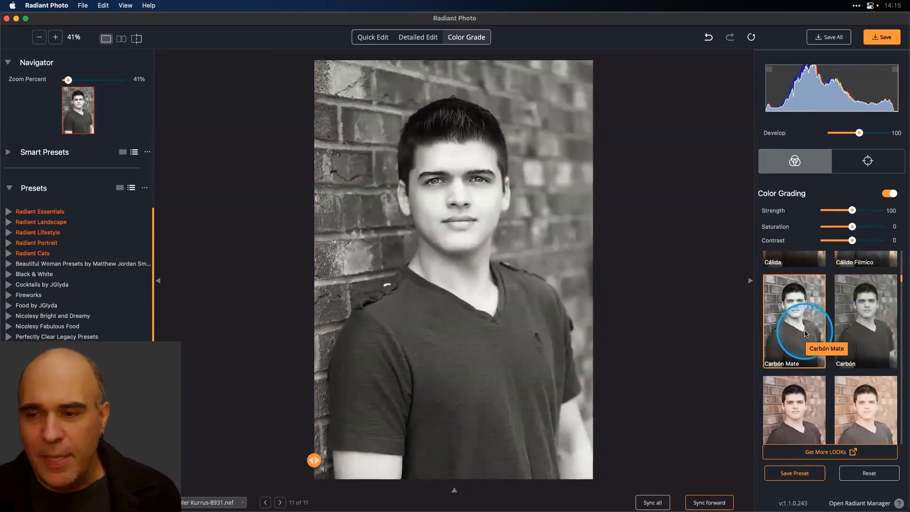
# - Try the Color Perdido and Deteriorado looks on the portrait
pyautogui.scroll(1, 810, 330)
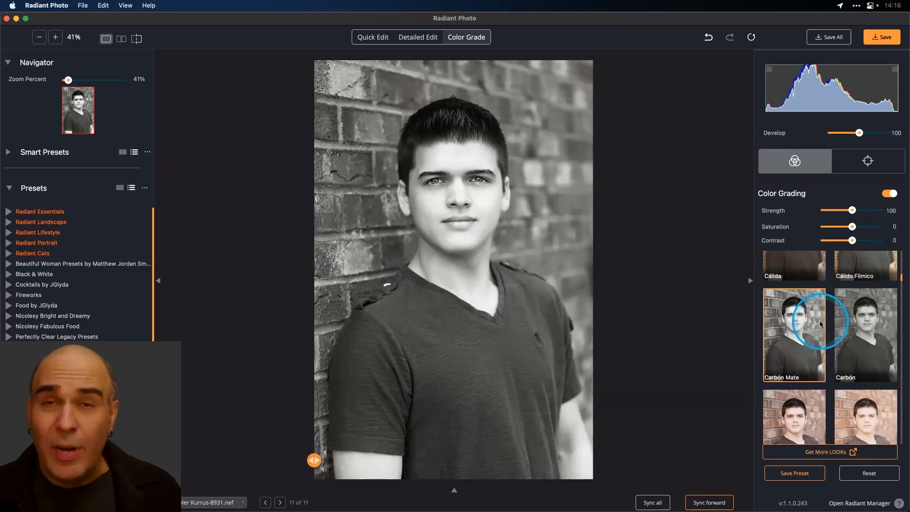
pyautogui.scroll(-2, 825, 326)
pyautogui.scroll(-8, 827, 327)
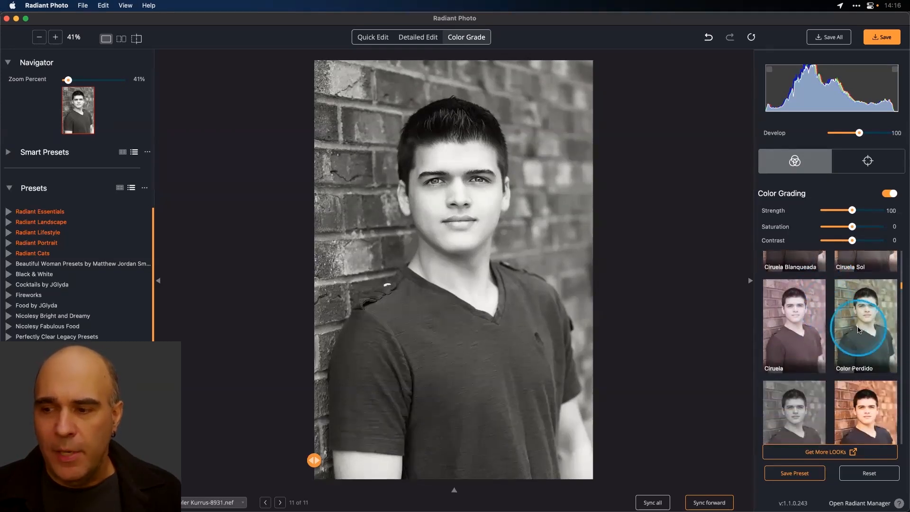
pyautogui.click(862, 395)
pyautogui.scroll(-3, 862, 394)
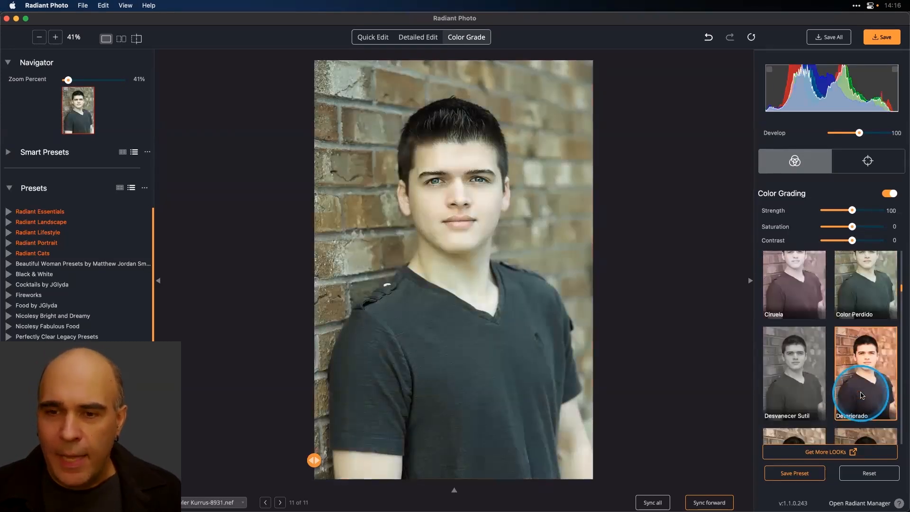
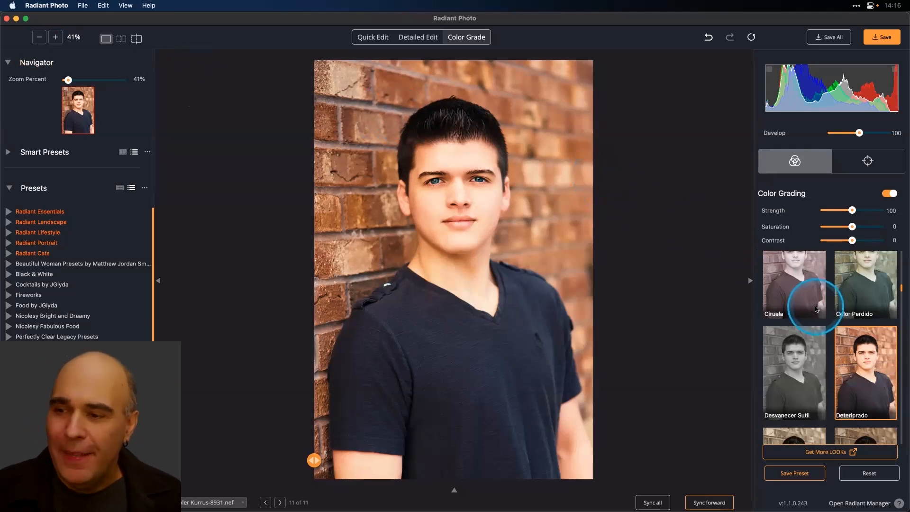
# - Try the Luz Carmesí look and the Naranja Orgánica look from the Colores de Mexico collection on the portrait
pyautogui.scroll(-5, 815, 305)
pyautogui.scroll(-4, 816, 309)
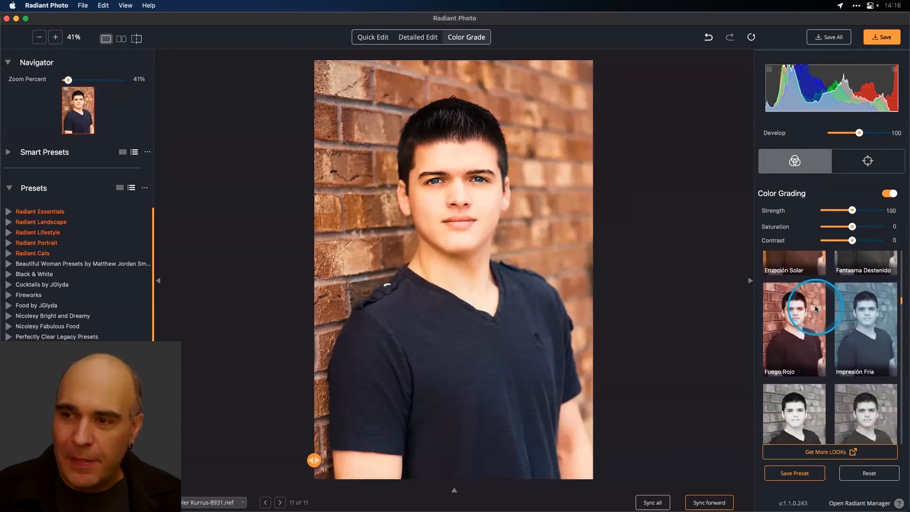
pyautogui.scroll(-3, 815, 306)
pyautogui.scroll(-5, 815, 307)
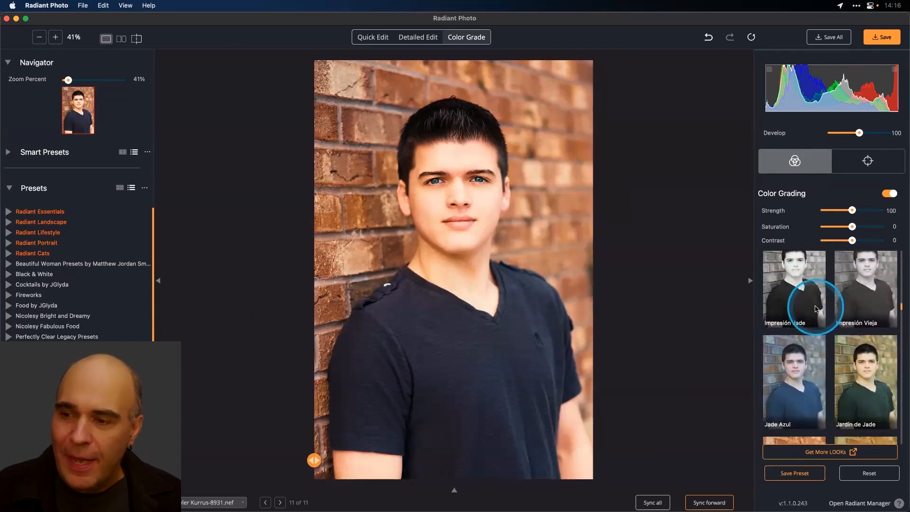
pyautogui.scroll(-2, 815, 309)
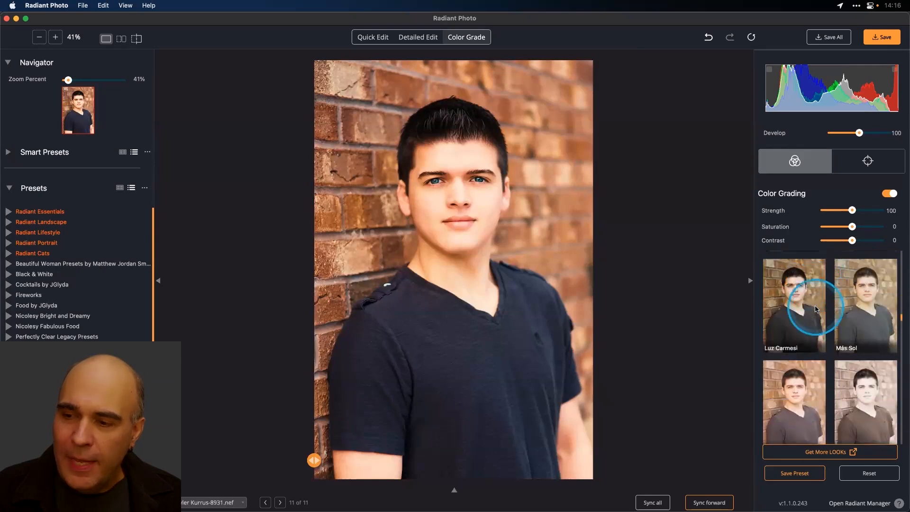
pyautogui.click(804, 305)
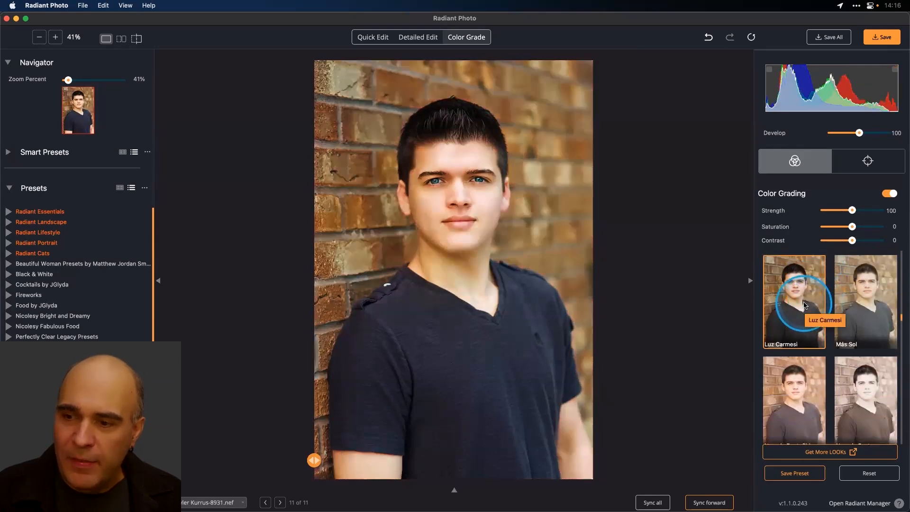
pyautogui.scroll(-4, 804, 305)
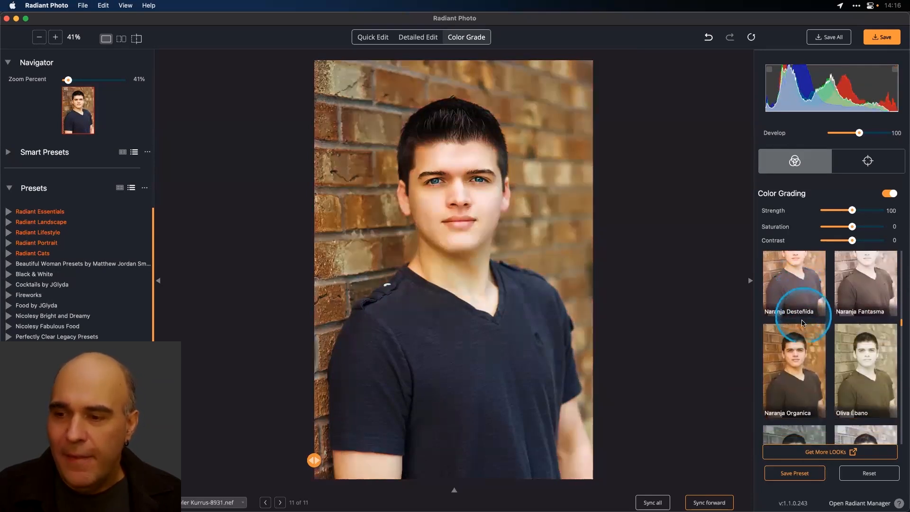
pyautogui.click(798, 349)
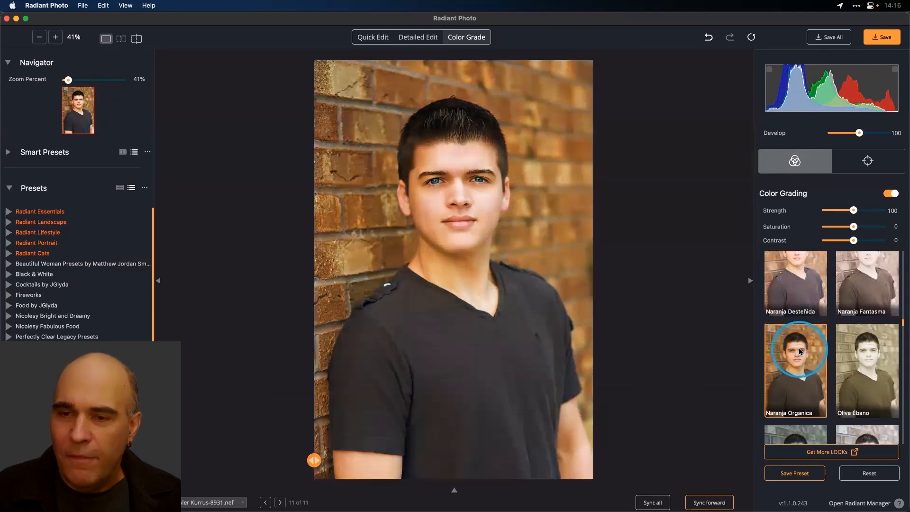
# - Compare the Pasado Verde and Pasado looks and apply Pasado Verde to the portrait
pyautogui.scroll(-5, 800, 351)
pyautogui.click(860, 350)
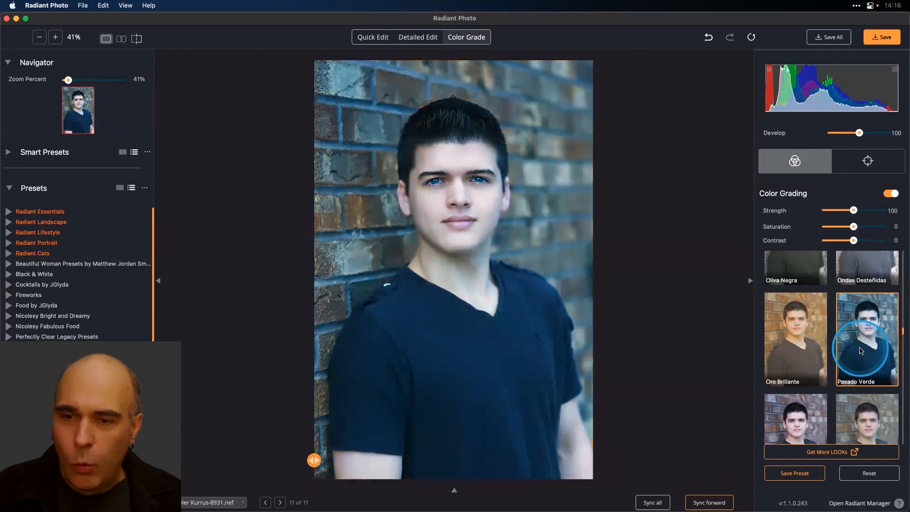
pyautogui.scroll(-3, 861, 351)
pyautogui.click(803, 342)
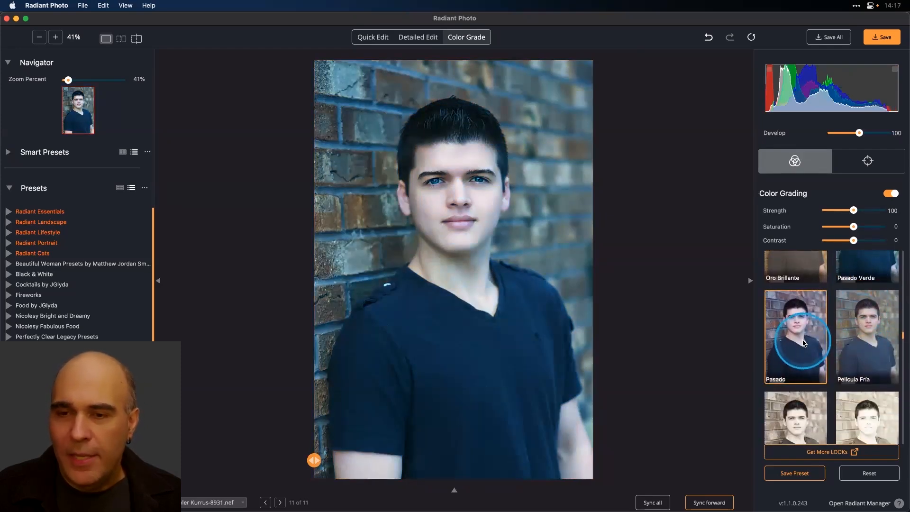
pyautogui.scroll(2, 840, 342)
pyautogui.click(874, 323)
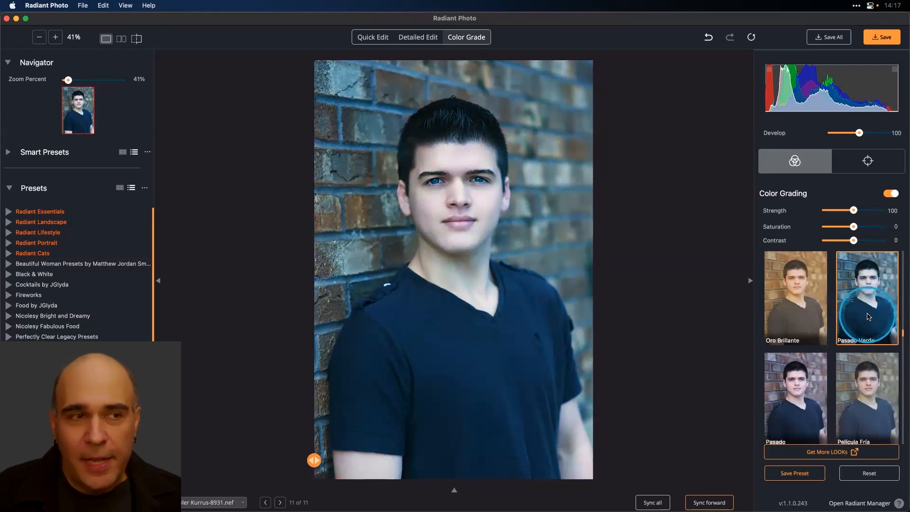
# - Set the color grading Strength to 51, Saturation to -32 and Contrast to 53
pyautogui.scroll(1, 856, 261)
pyautogui.moveTo(854, 211); pyautogui.dragTo(842, 212)
pyautogui.moveTo(842, 212); pyautogui.dragTo(841, 212)
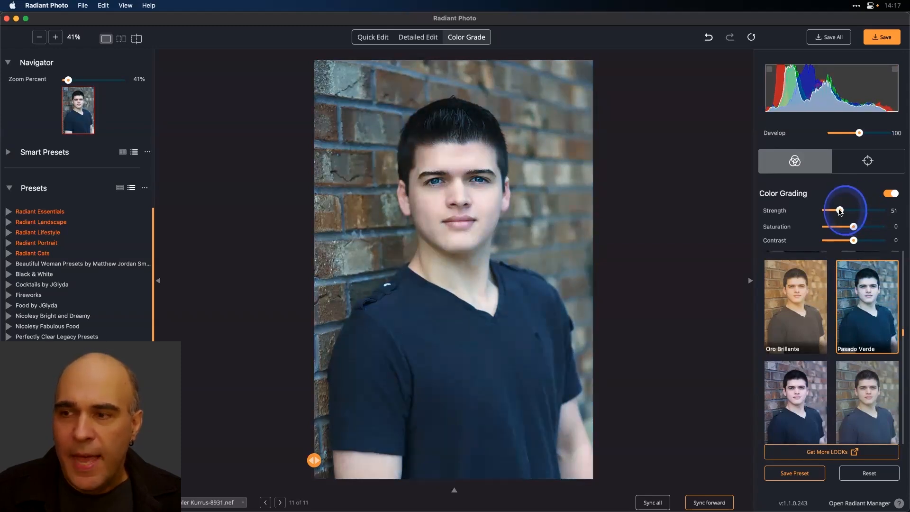
pyautogui.moveTo(853, 227)
pyautogui.mouseDown()
pyautogui.moveTo(882, 228)
pyautogui.moveTo(844, 228)
pyautogui.mouseUp()
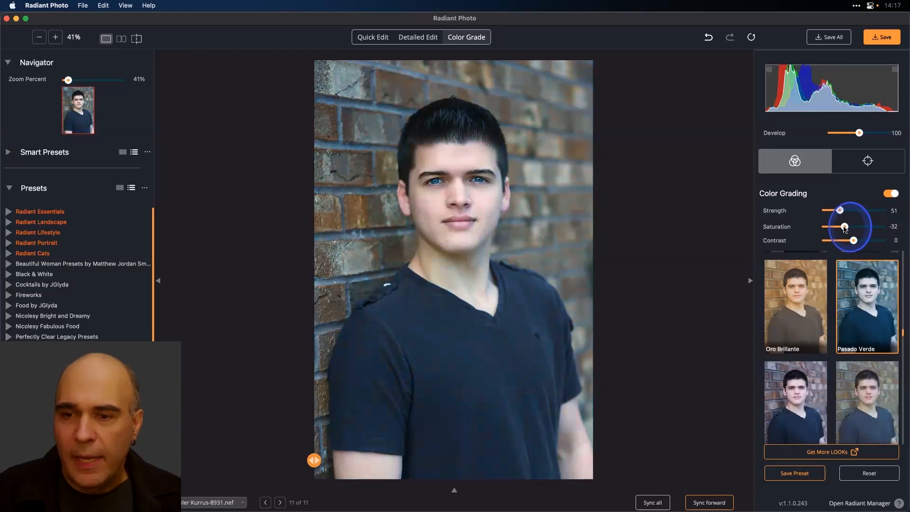
pyautogui.moveTo(855, 244); pyautogui.dragTo(866, 243)
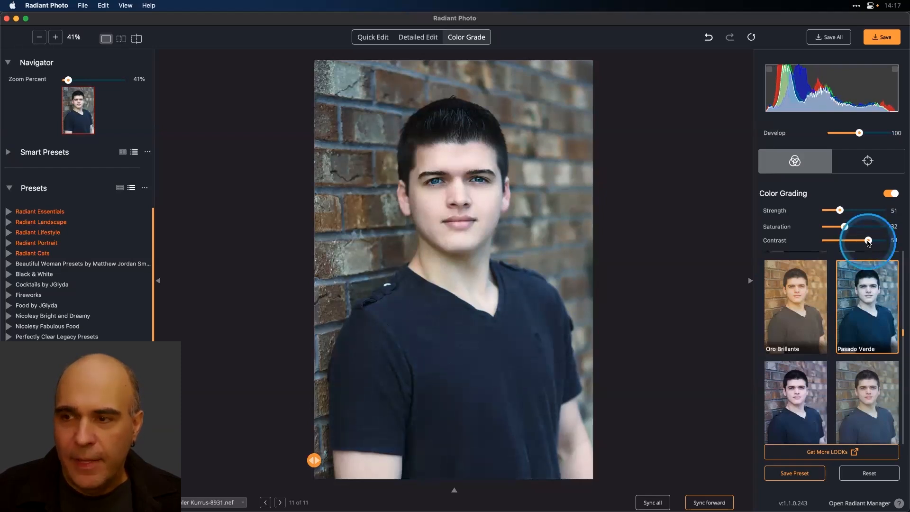
# - Expand the Graduated Filter settings and apply the Light Portrait Vignette preset to the portrait
pyautogui.click(867, 161)
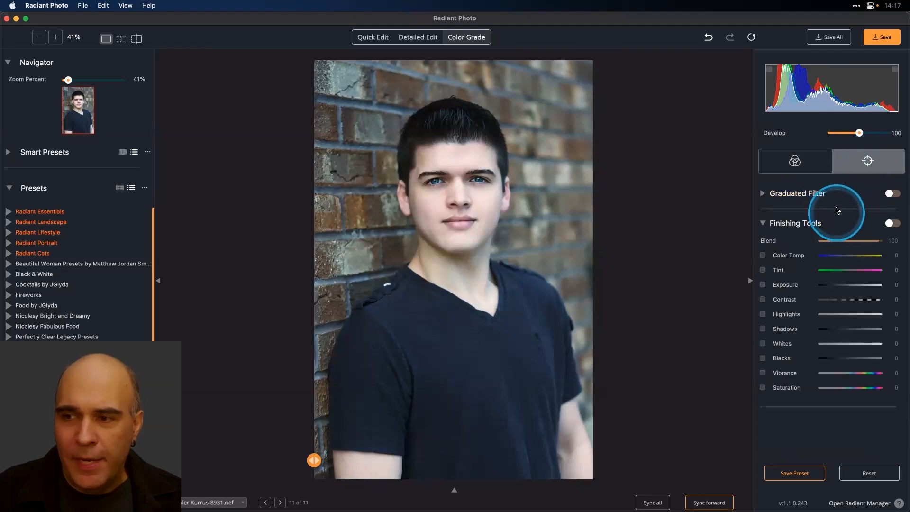
pyautogui.click(762, 193)
pyautogui.click(853, 231)
pyautogui.click(850, 229)
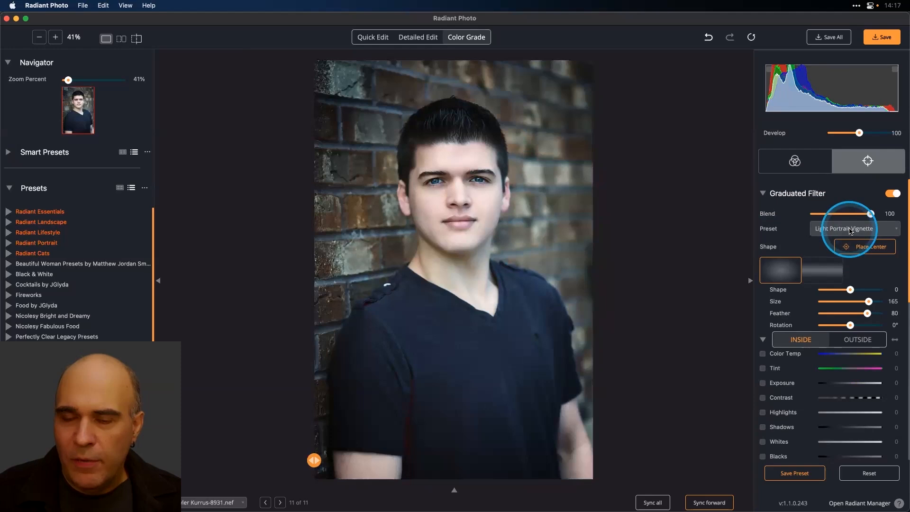
# - Center the vignette on the man's mouth and set its Shape to -17, Size to 200 and Blend to 71
pyautogui.click(857, 248)
pyautogui.click(456, 261)
pyautogui.moveTo(457, 260); pyautogui.dragTo(460, 222)
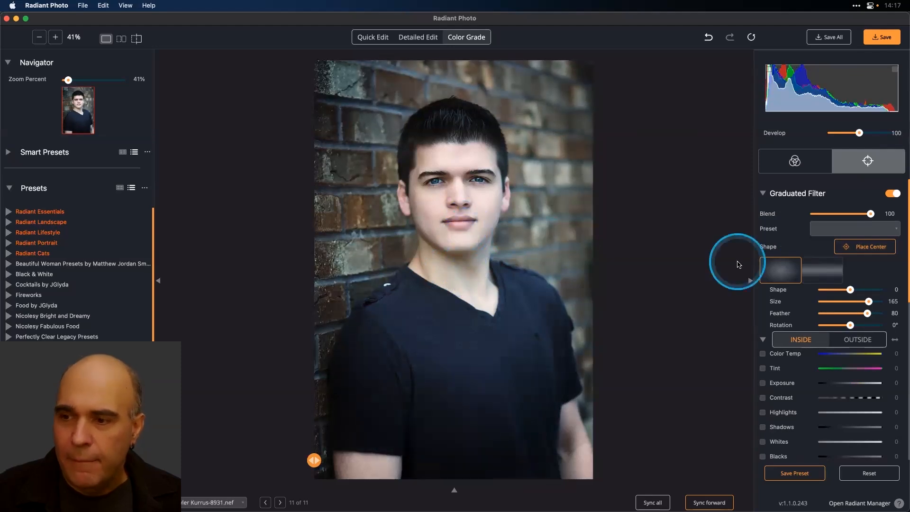
pyautogui.moveTo(851, 289); pyautogui.dragTo(882, 304)
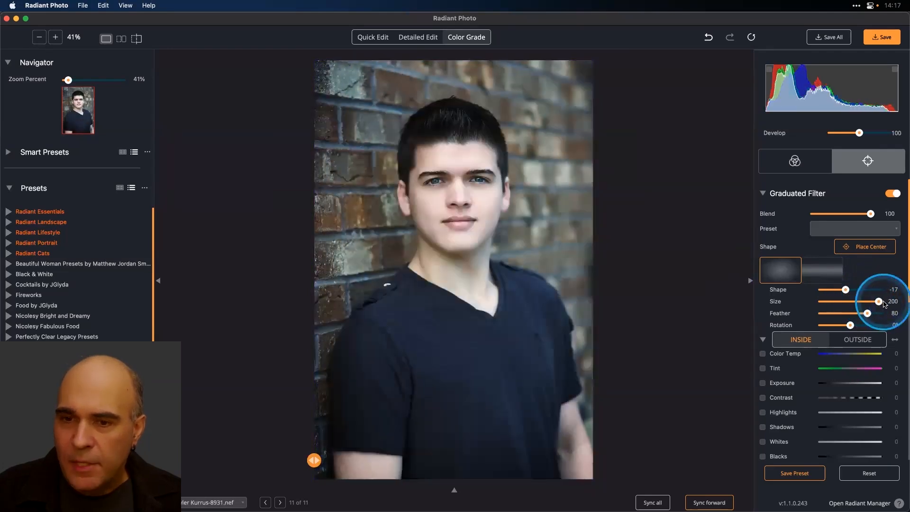
pyautogui.moveTo(871, 213); pyautogui.dragTo(854, 215)
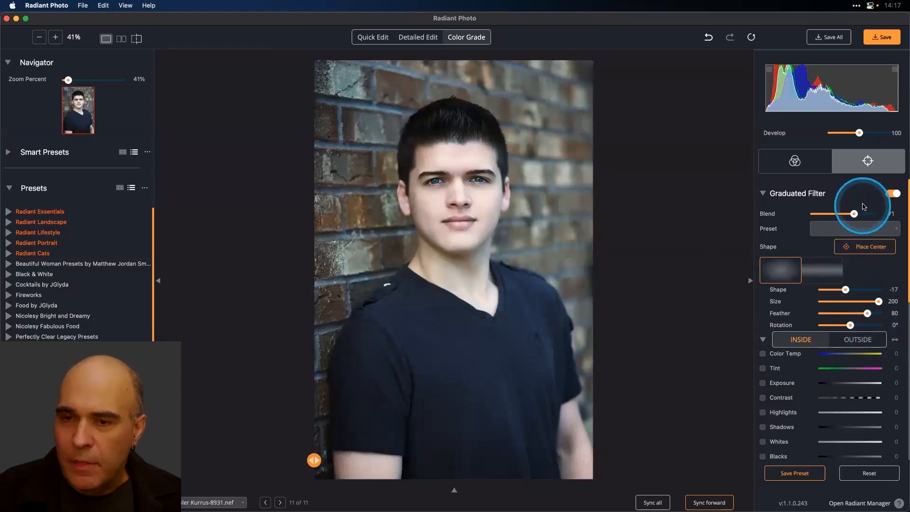
# - Switch the Graduated Filter off and on repeatedly to compare the portrait with and without the vignette, leaving it enabled
pyautogui.click(893, 194)
pyautogui.click(893, 194)
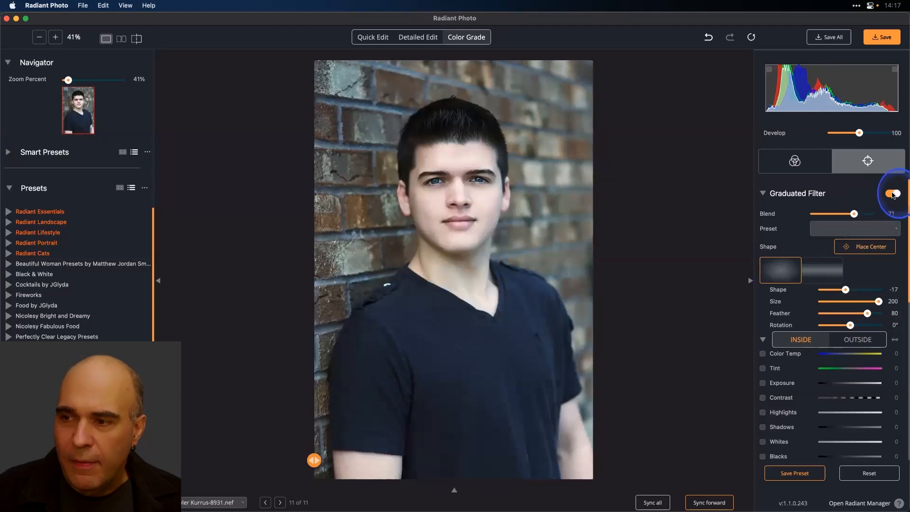
pyautogui.click(893, 194)
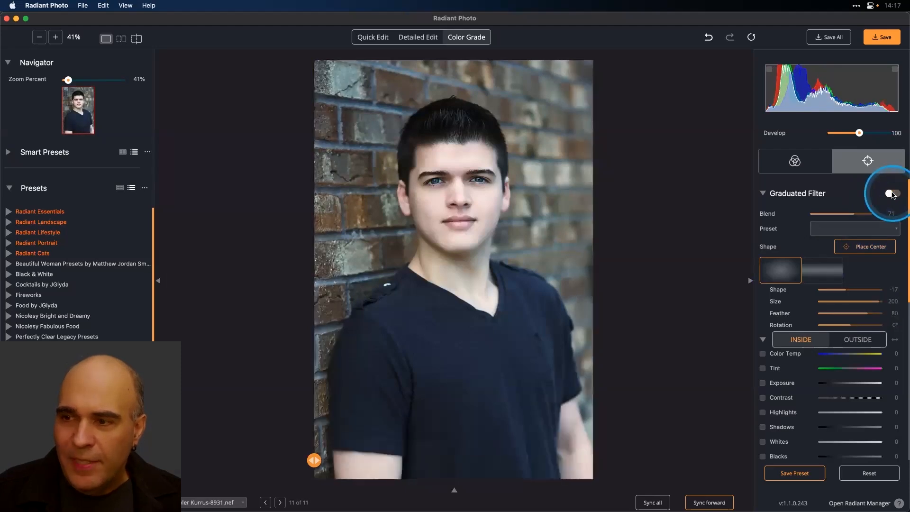
pyautogui.click(893, 194)
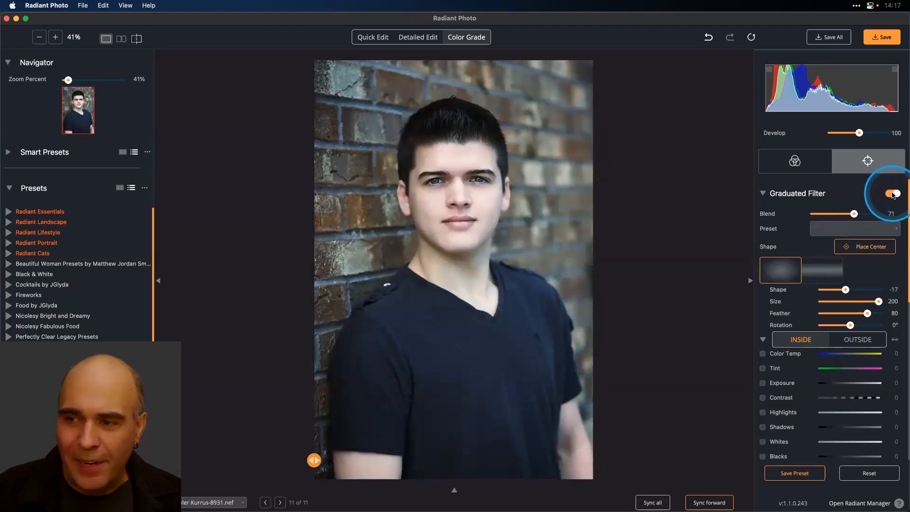
pyautogui.click(893, 194)
pyautogui.click(893, 194)
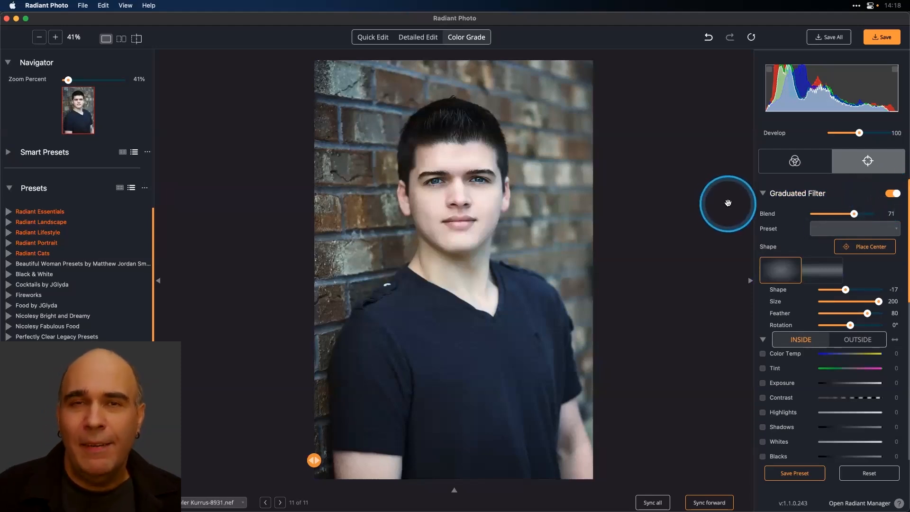
pyautogui.click(548, 201)
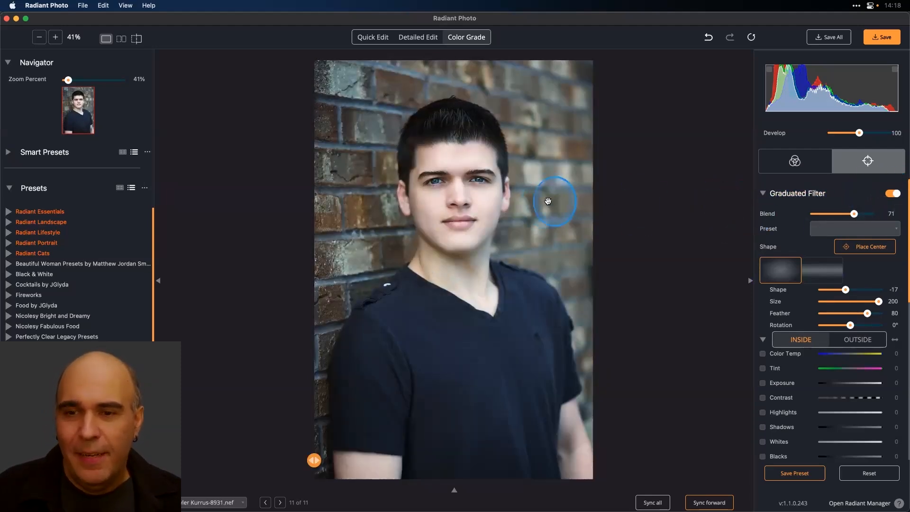
# - Return to the color grading looks and try Pasado and Película Real on the portrait
pyautogui.click(794, 162)
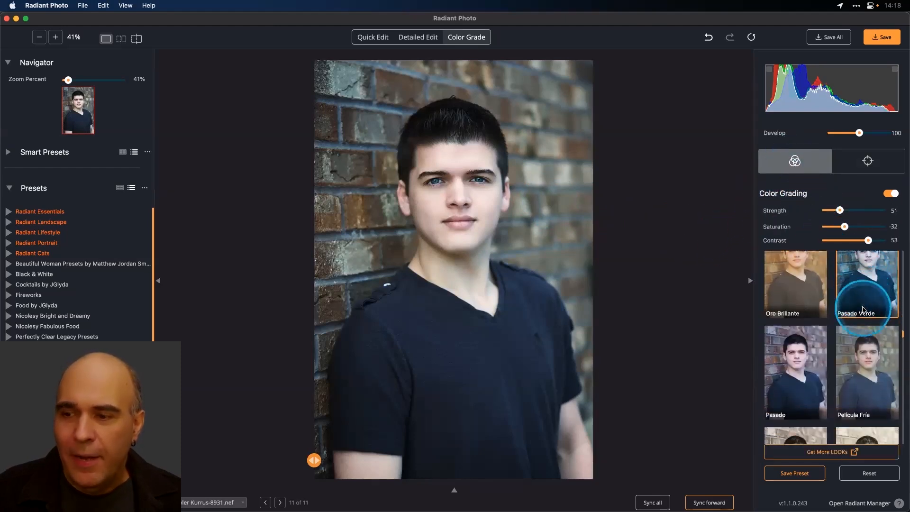
pyautogui.click(786, 358)
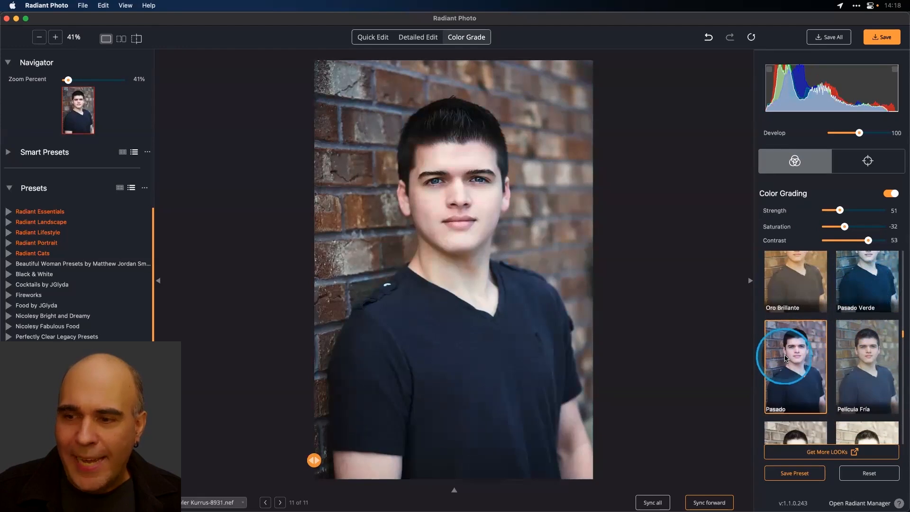
pyautogui.scroll(-3, 821, 358)
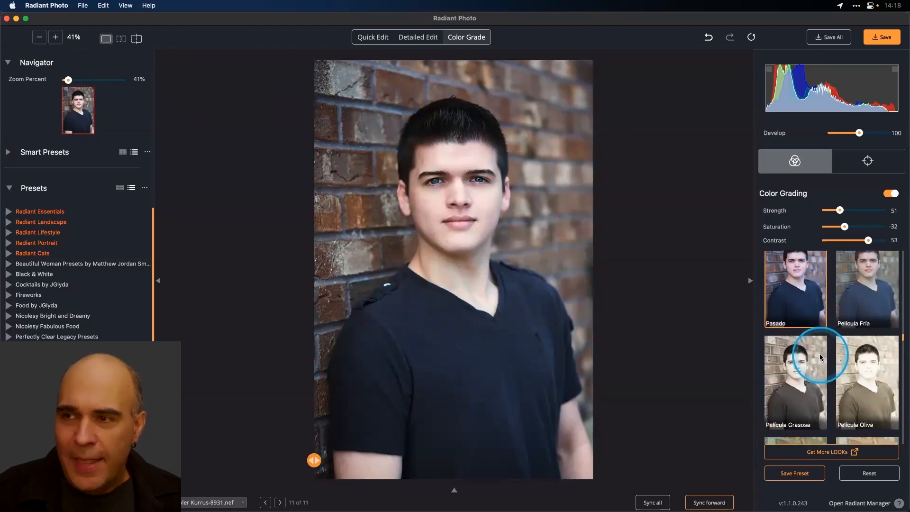
pyautogui.scroll(-6, 822, 358)
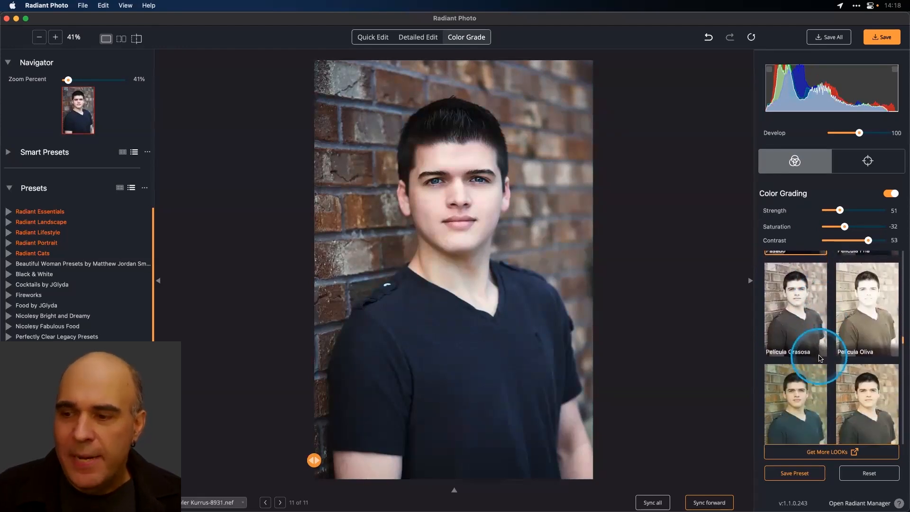
pyautogui.scroll(2, 829, 342)
pyautogui.click(807, 284)
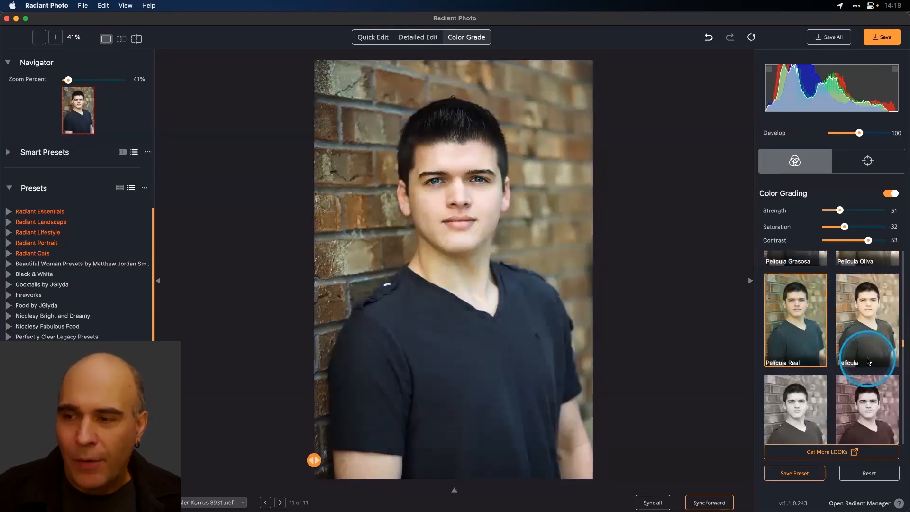
# - Apply the Puñetazo look to the portrait and browse the rest of the Colores de Mexico collection
pyautogui.scroll(-6, 863, 335)
pyautogui.click(861, 335)
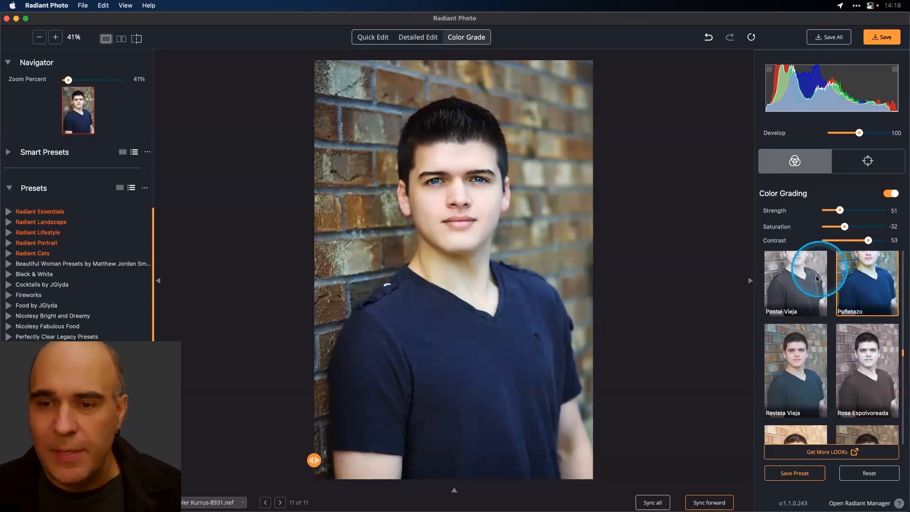
pyautogui.scroll(-1, 806, 286)
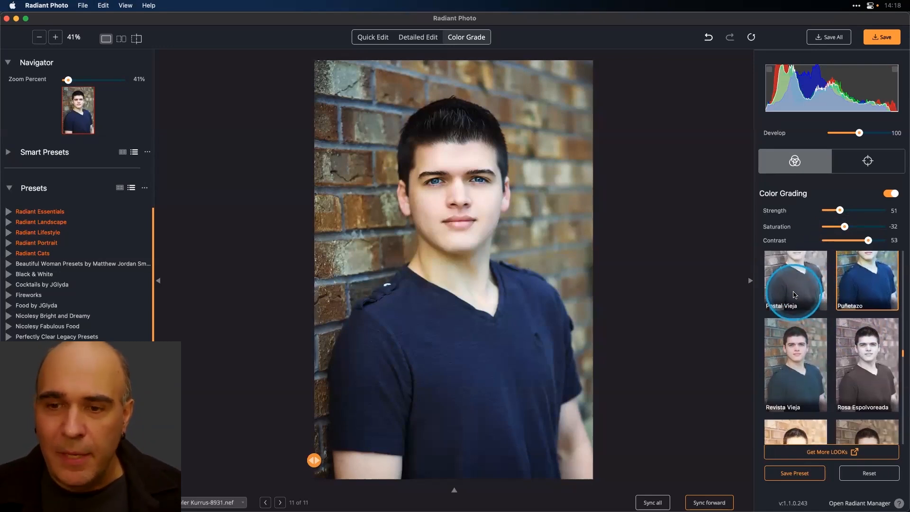
pyautogui.scroll(-5, 794, 294)
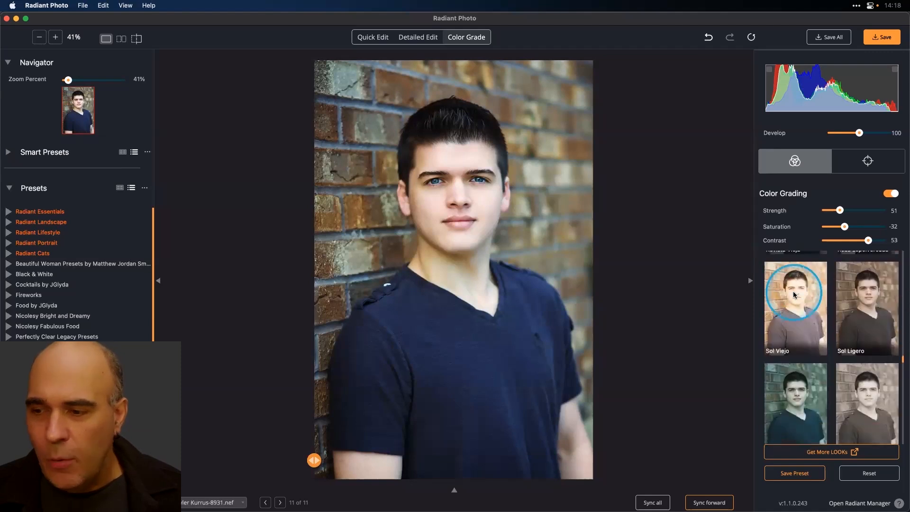
pyautogui.scroll(5, 794, 294)
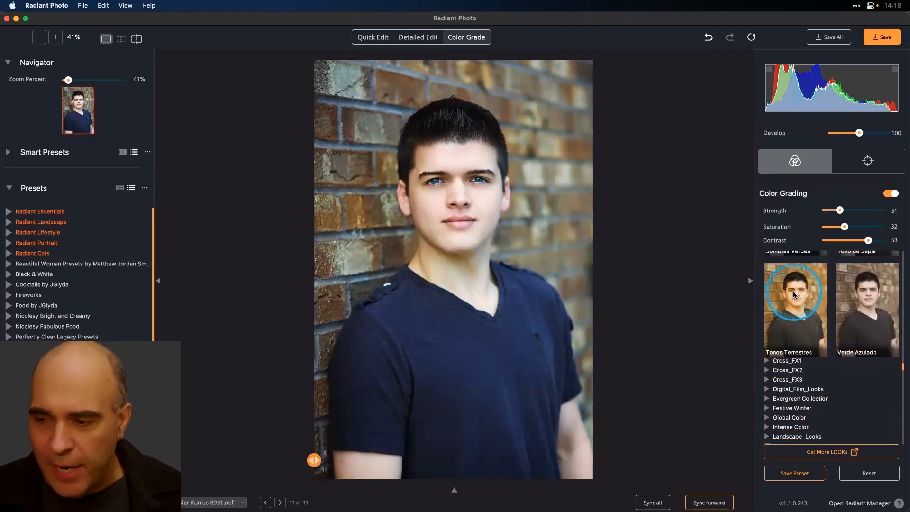
# - Apply the Jade Azul look from the Colores de Mexico collection to the portrait
pyautogui.scroll(6, 794, 295)
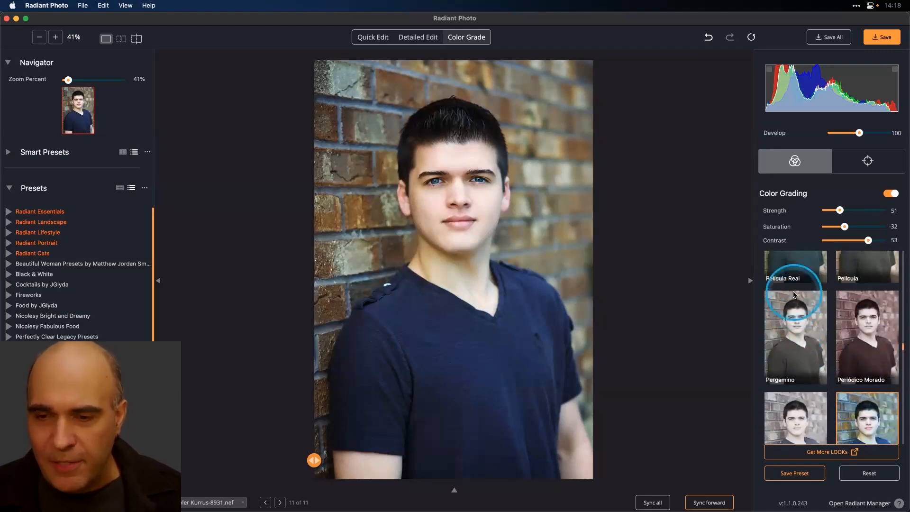
pyautogui.scroll(6, 795, 295)
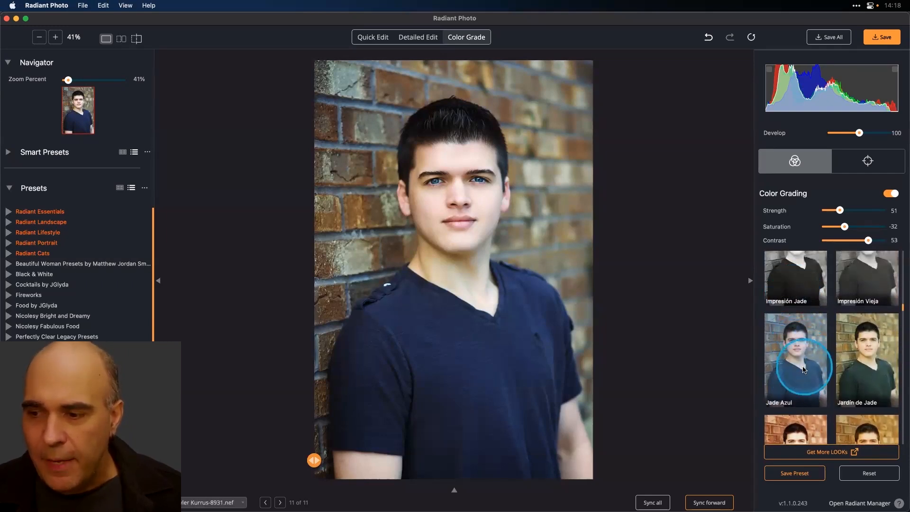
pyautogui.click(804, 370)
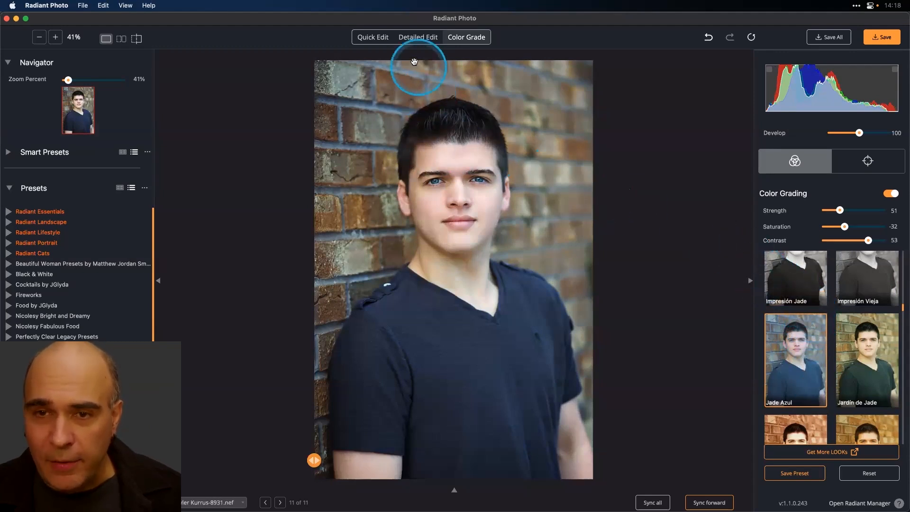
# - Switch to Detailed Edit, review the Smart Presets and their available sets, and collapse the presets sidebar
pyautogui.click(415, 39)
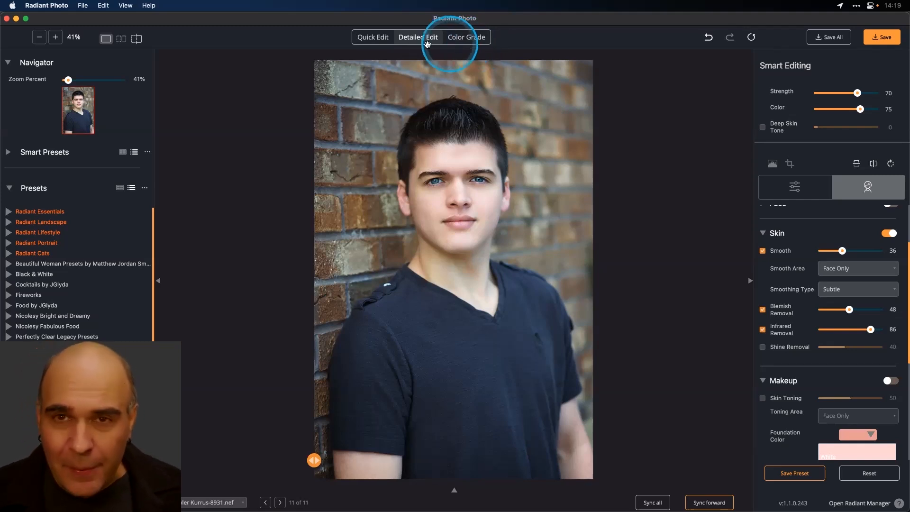
pyautogui.click(159, 282)
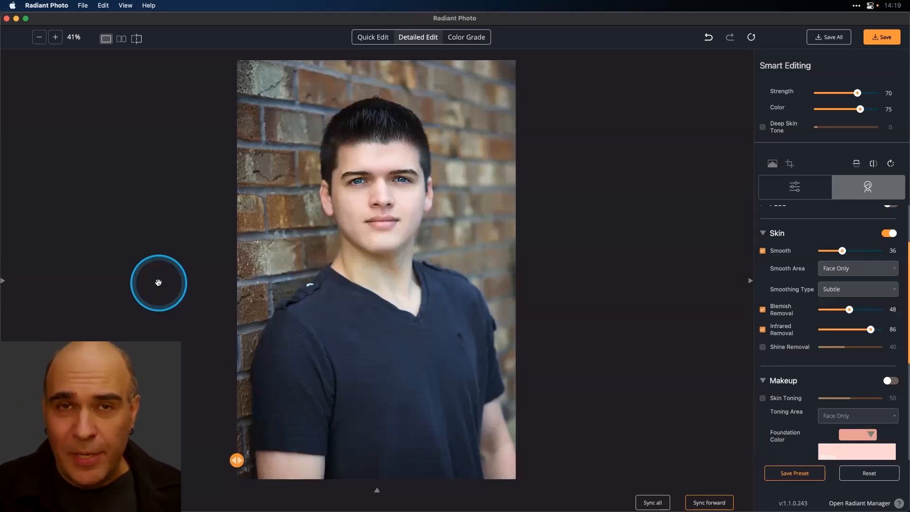
pyautogui.click(4, 284)
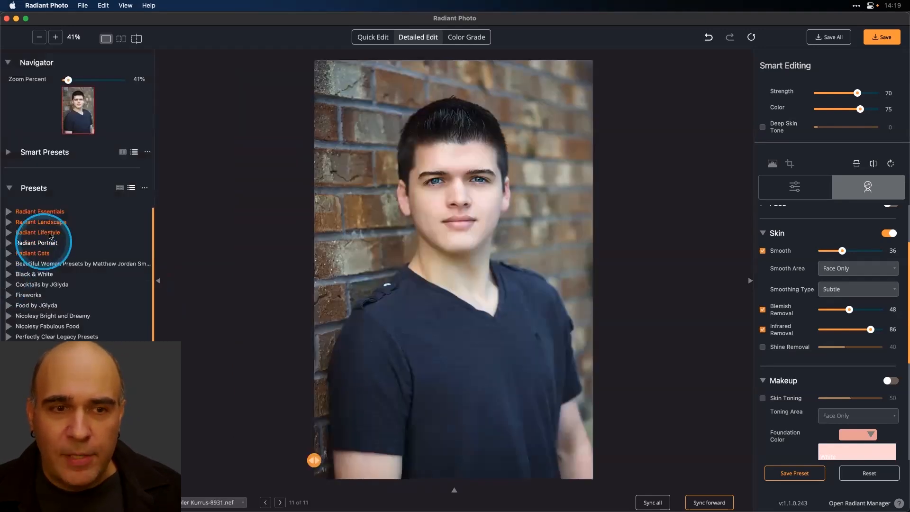
pyautogui.click(13, 152)
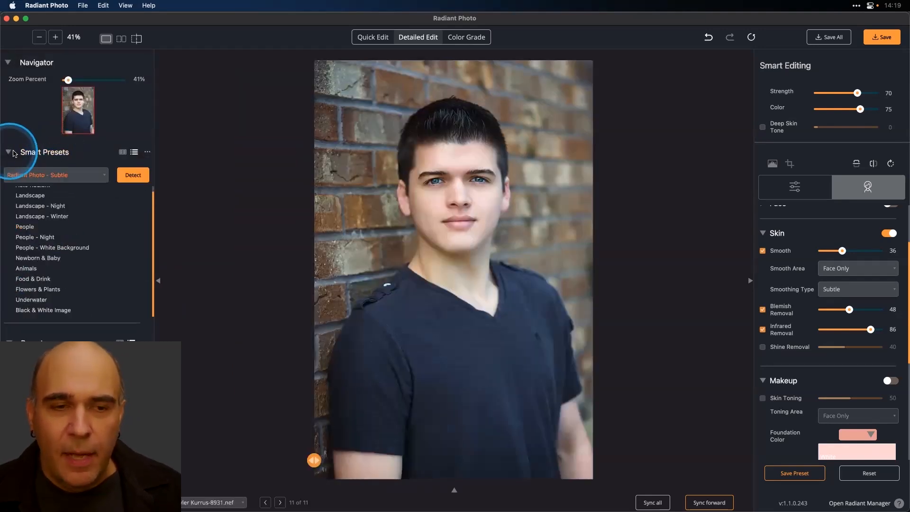
pyautogui.click(88, 178)
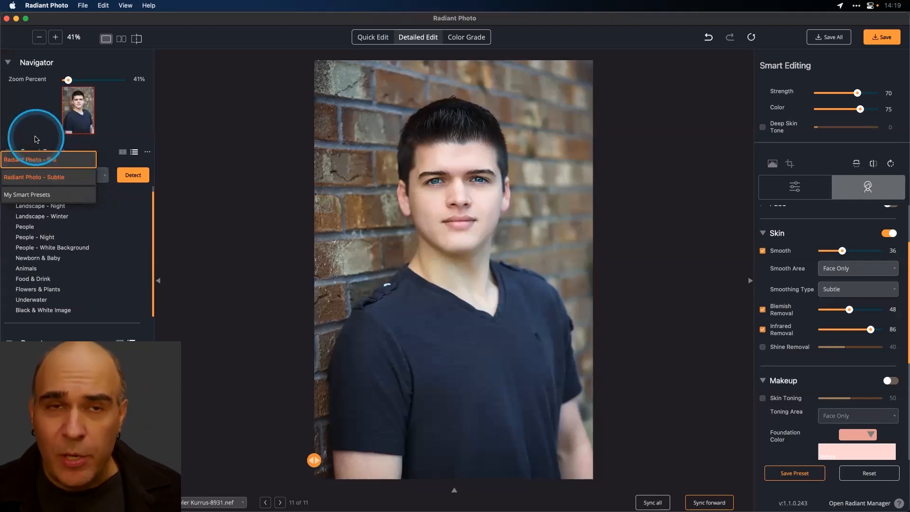
pyautogui.click(37, 139)
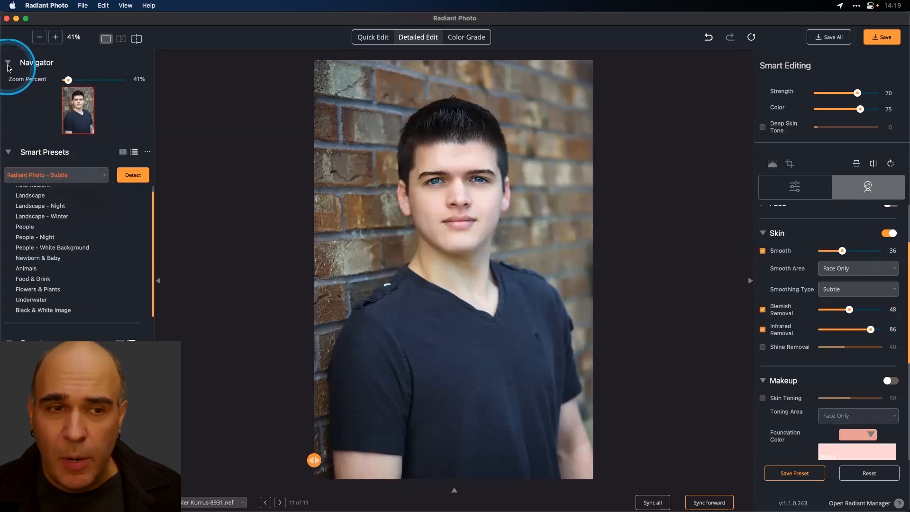
pyautogui.click(158, 281)
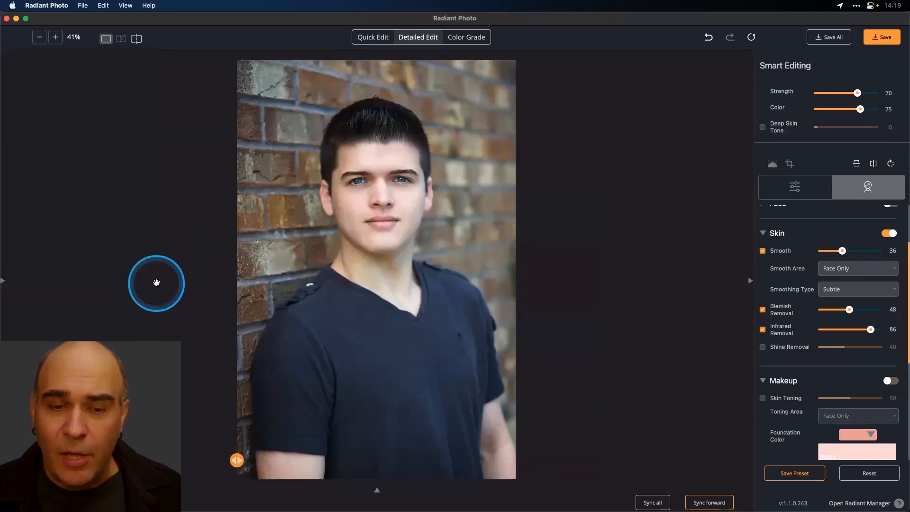
pyautogui.click(361, 295)
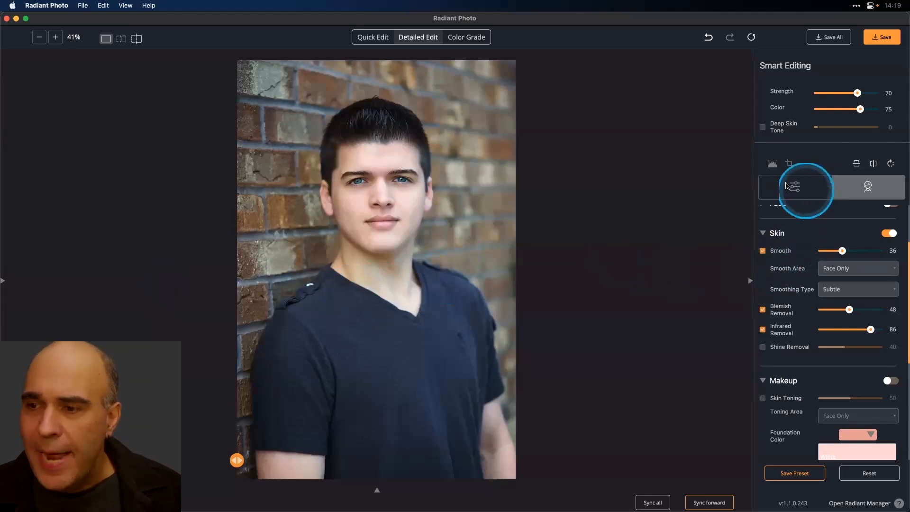
# - Return to Color Grade and try a warm brown look followed by Bronceador on the portrait
pyautogui.click(465, 42)
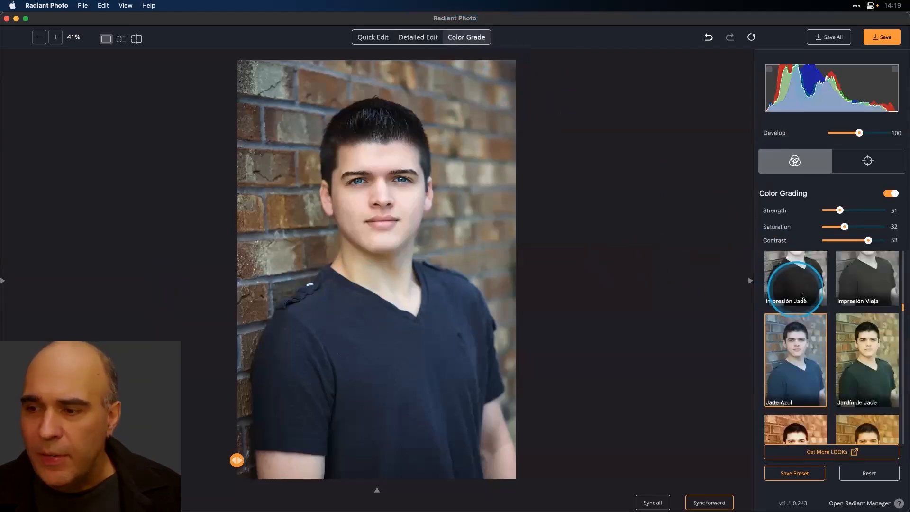
pyautogui.scroll(-3, 801, 295)
pyautogui.scroll(5, 801, 295)
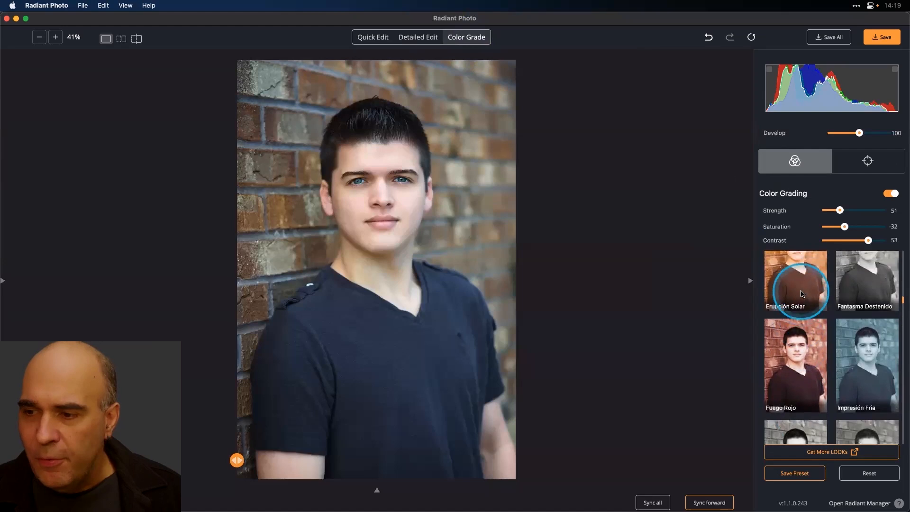
pyautogui.scroll(3, 800, 291)
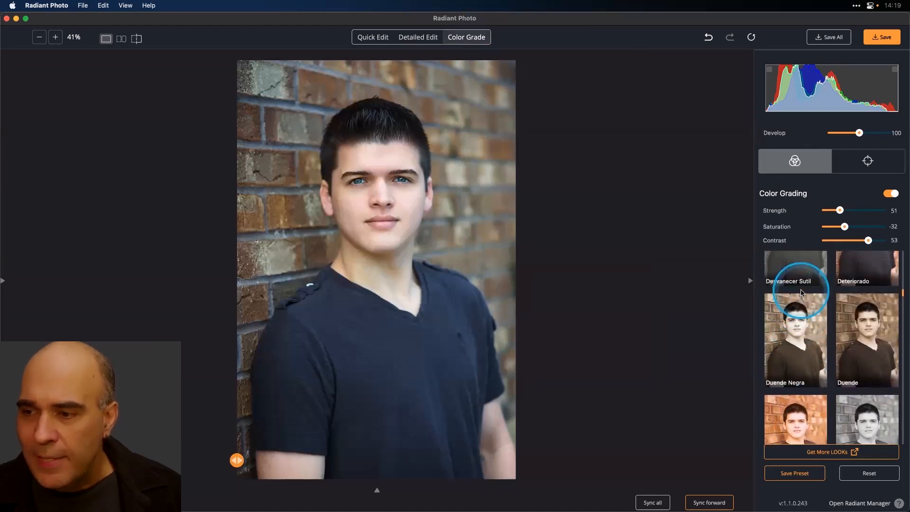
pyautogui.click(863, 289)
pyautogui.scroll(3, 825, 285)
pyautogui.scroll(4, 823, 281)
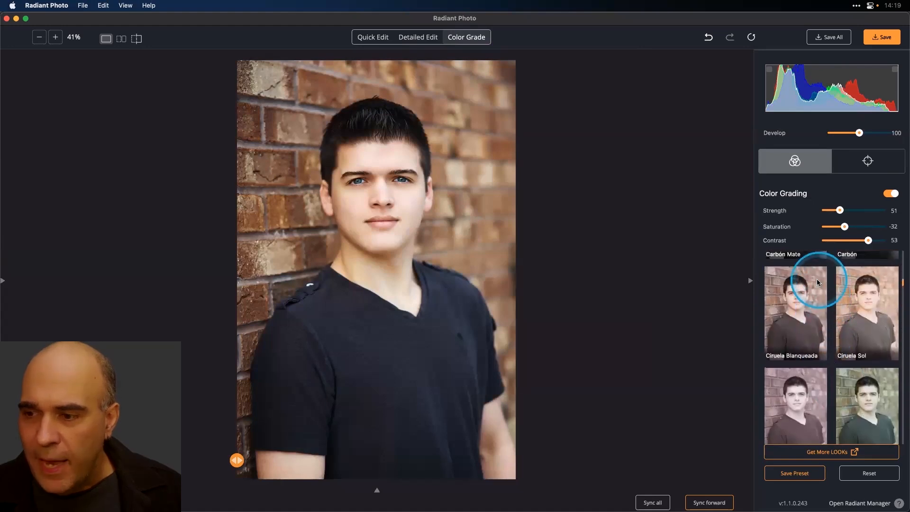
pyautogui.scroll(5, 816, 282)
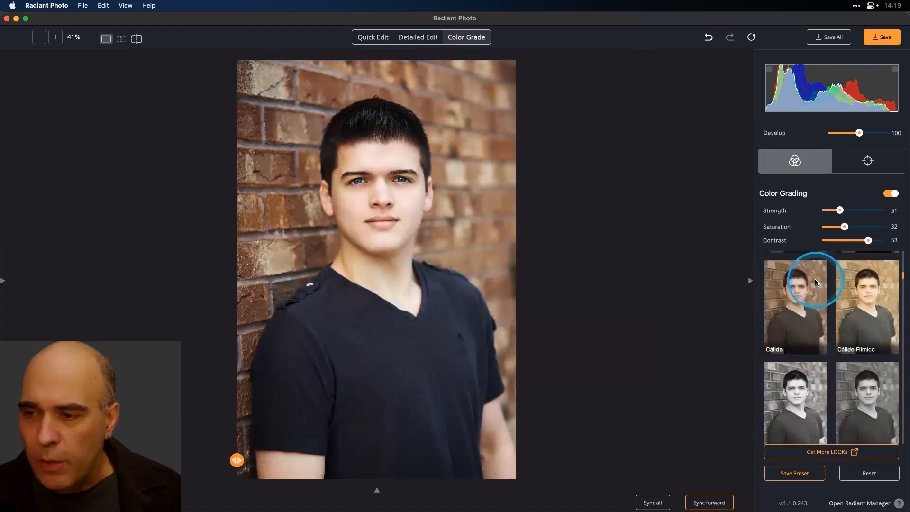
pyautogui.click(871, 284)
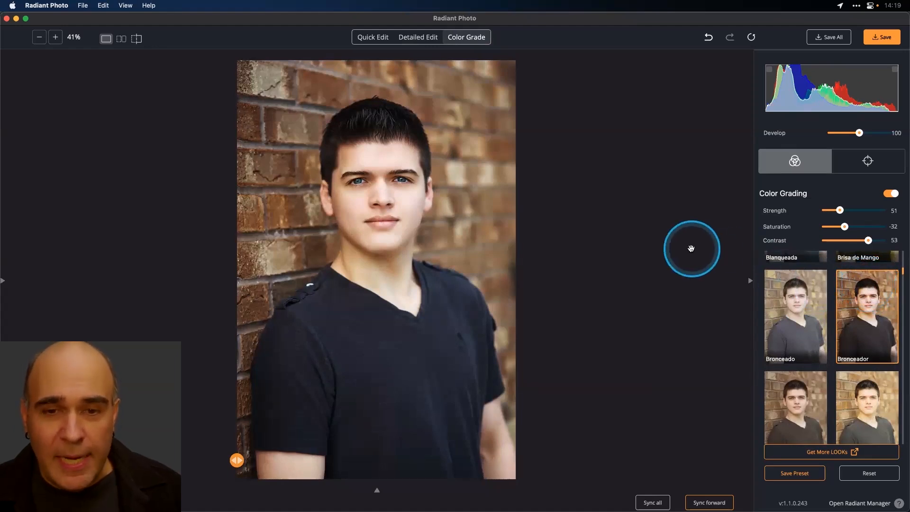
# - Try the Abrochado look near the start of the Colores de Mexico collection
pyautogui.scroll(5, 820, 270)
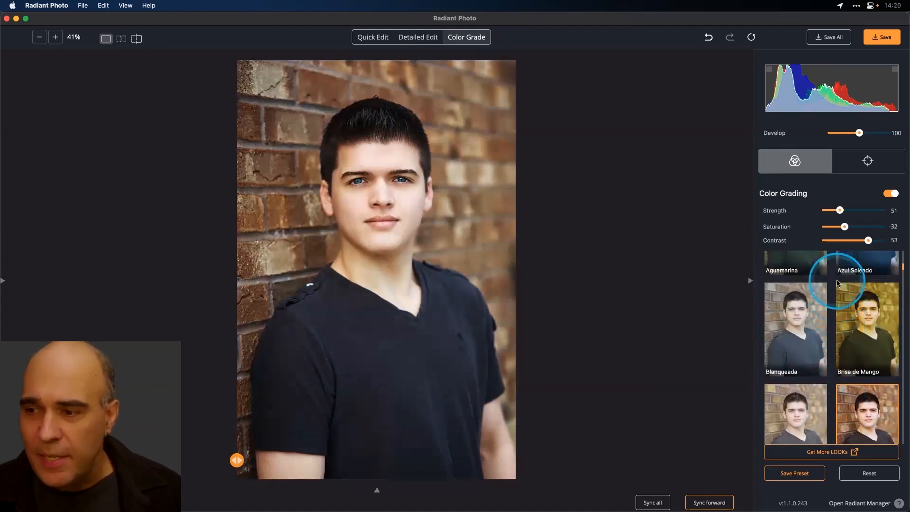
pyautogui.scroll(3, 815, 273)
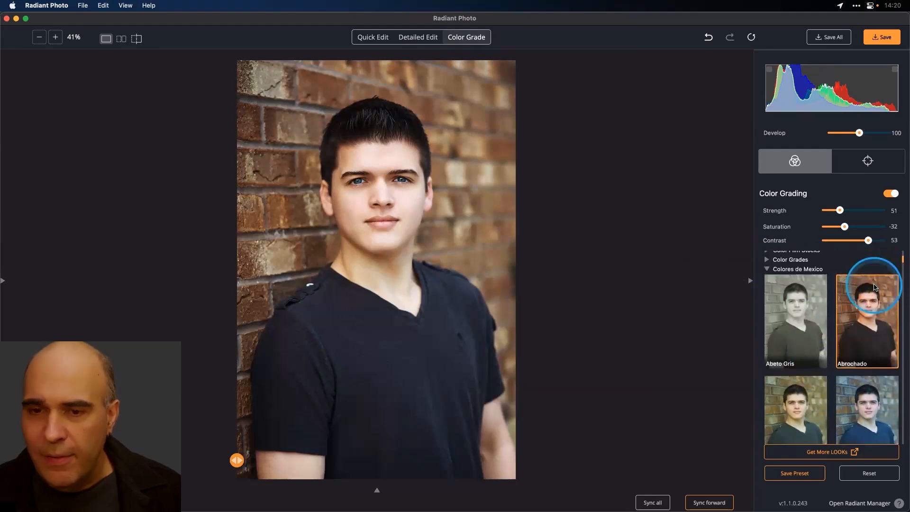
pyautogui.click(865, 284)
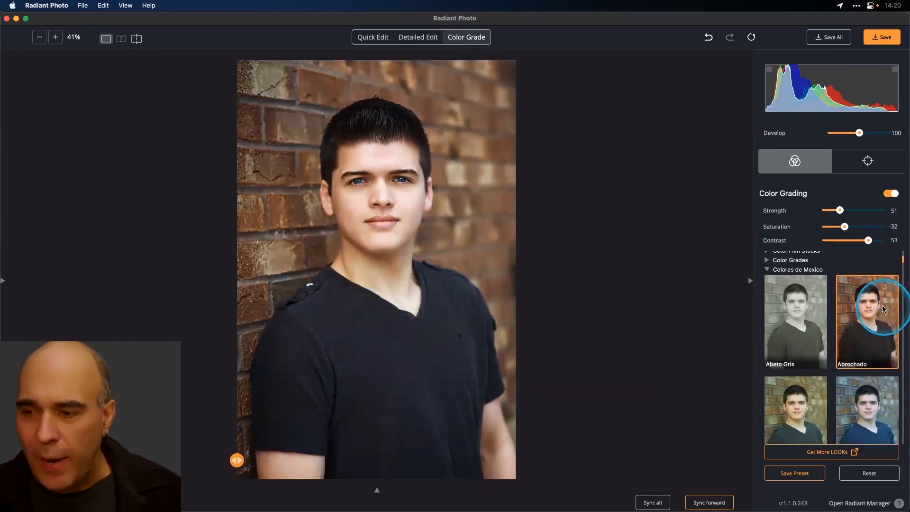
# - Apply the Abeto Gris look and set its Strength to 83, Saturation to -49 and Contrast to 59
pyautogui.scroll(4, 883, 306)
pyautogui.scroll(-2, 884, 309)
pyautogui.scroll(-2, 883, 308)
pyautogui.click(785, 312)
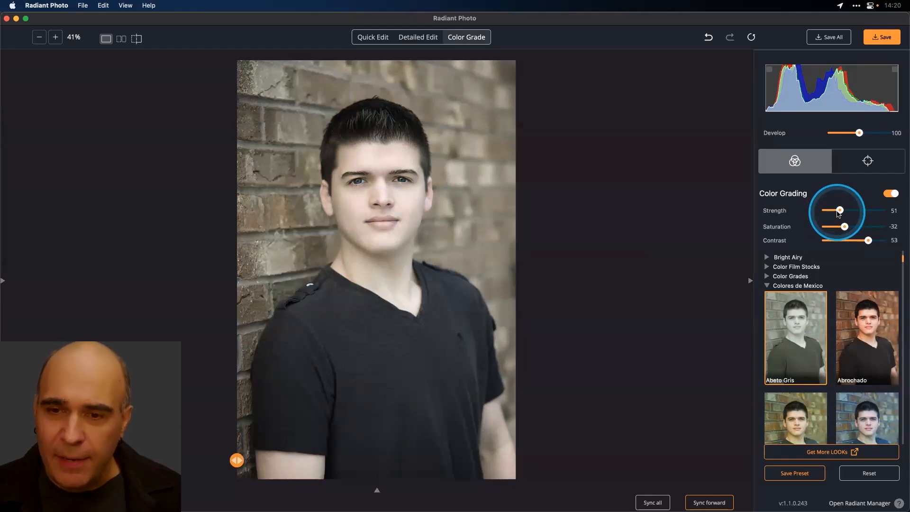
pyautogui.moveTo(839, 214); pyautogui.dragTo(853, 212)
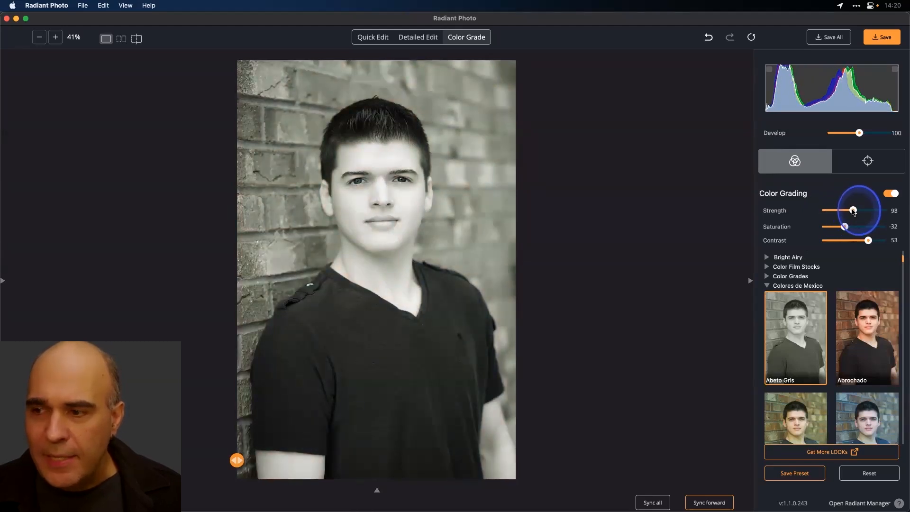
pyautogui.moveTo(844, 227)
pyautogui.mouseDown()
pyautogui.moveTo(835, 227)
pyautogui.moveTo(849, 210)
pyautogui.mouseUp()
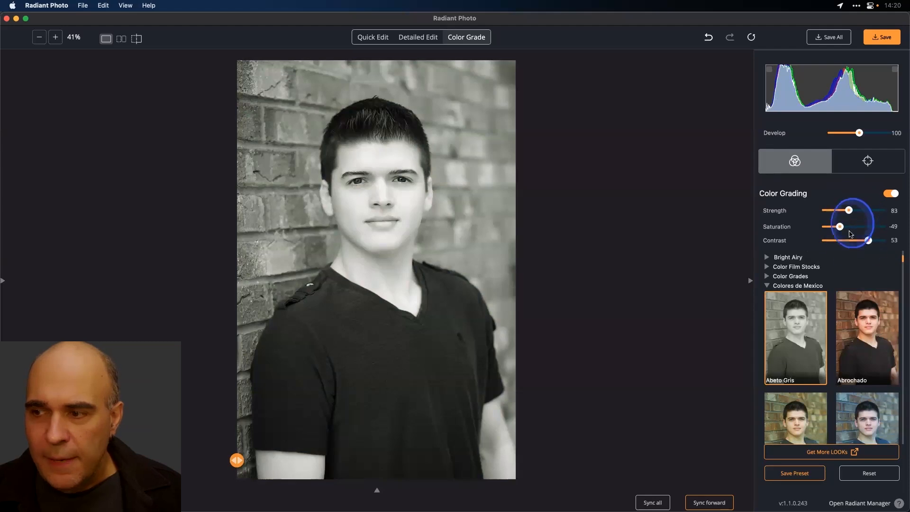
pyautogui.moveTo(866, 241); pyautogui.dragTo(843, 242)
pyautogui.moveTo(848, 242); pyautogui.dragTo(871, 243)
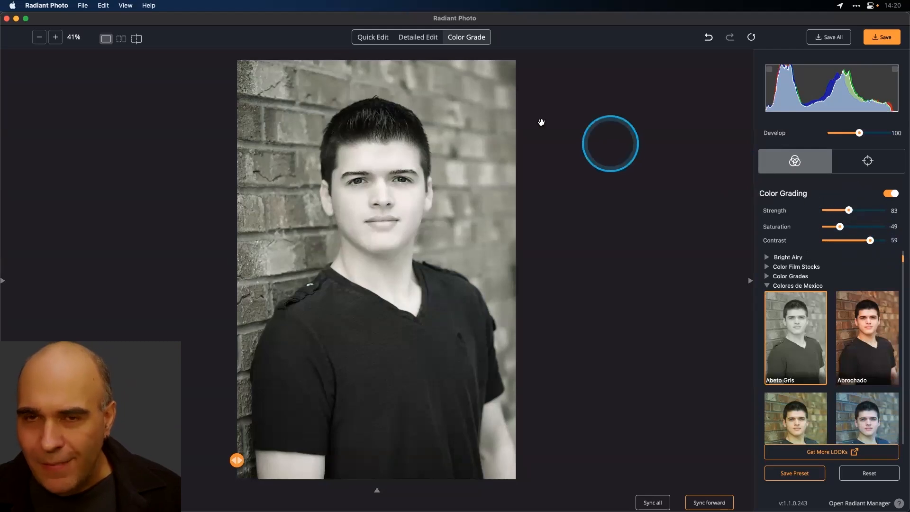
# - Return to the Detailed Edit portrait adjustments and enable Makeup with Skin Toning
pyautogui.click(418, 37)
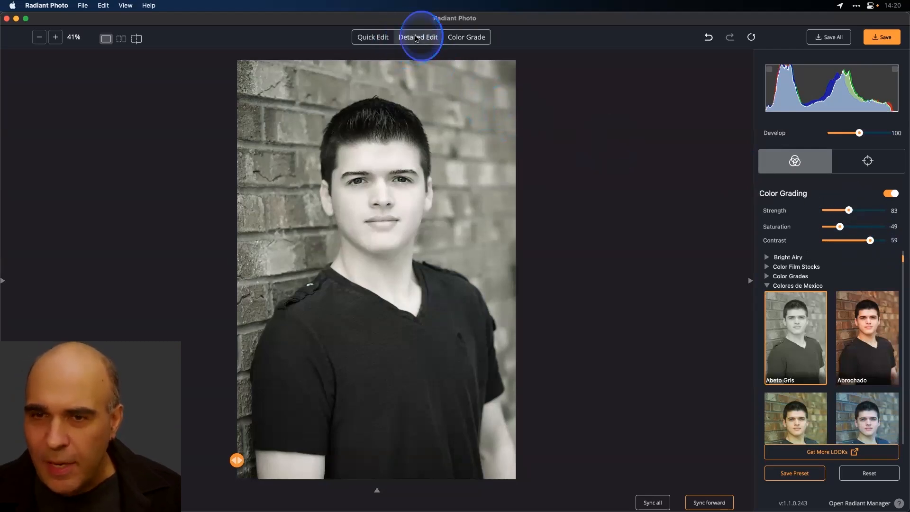
pyautogui.click(884, 381)
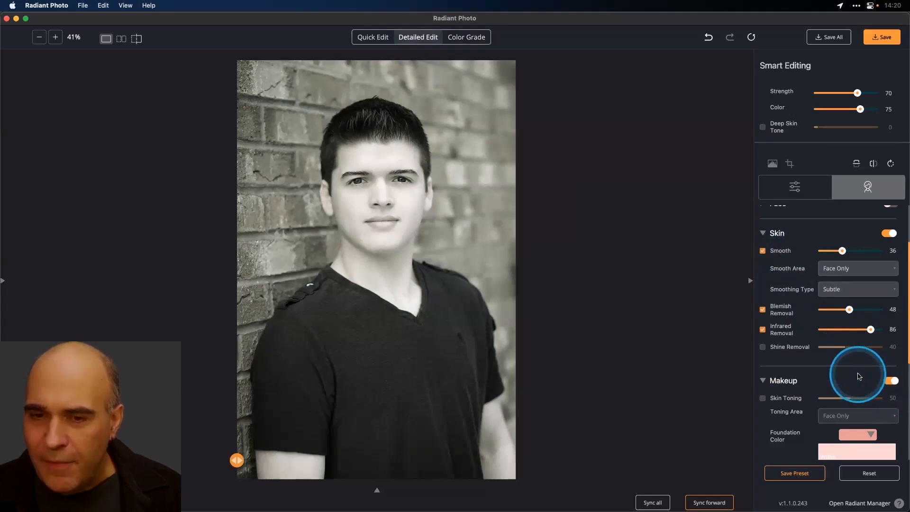
pyautogui.scroll(-1, 852, 384)
pyautogui.scroll(-1, 851, 387)
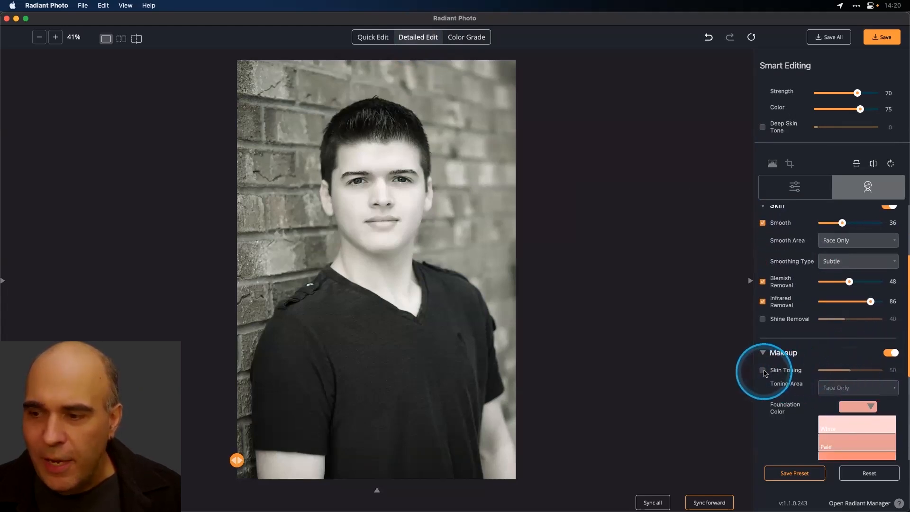
pyautogui.click(762, 369)
# - Try the Tan foundation color, settle on Warm, and set Skin Toning to 79
pyautogui.click(865, 404)
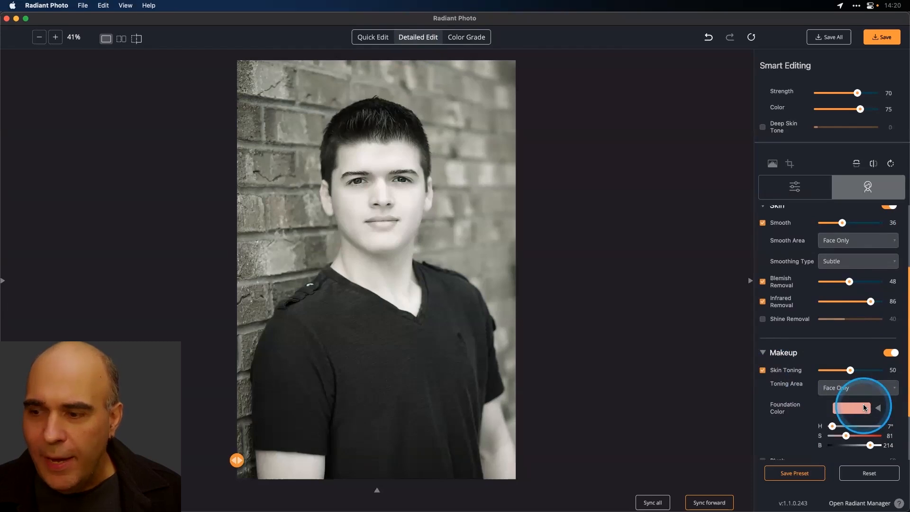
pyautogui.scroll(-4, 876, 374)
pyautogui.click(877, 349)
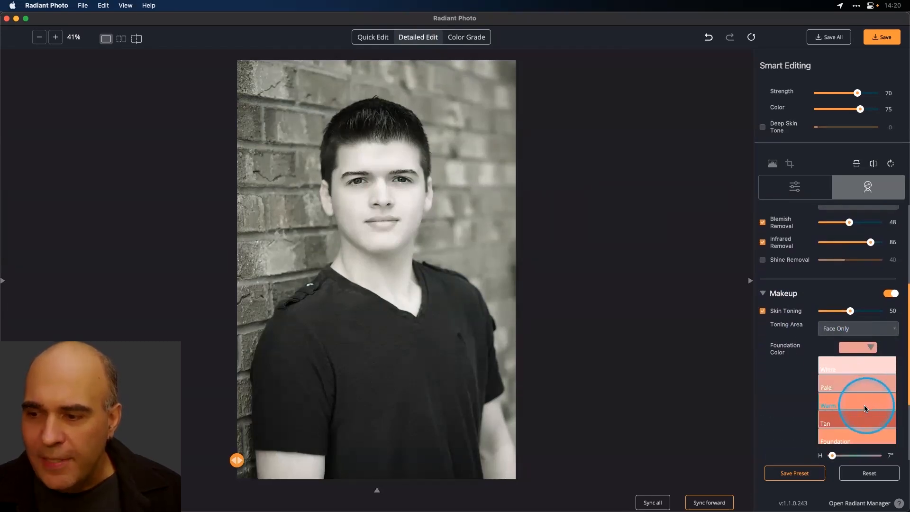
pyautogui.click(855, 416)
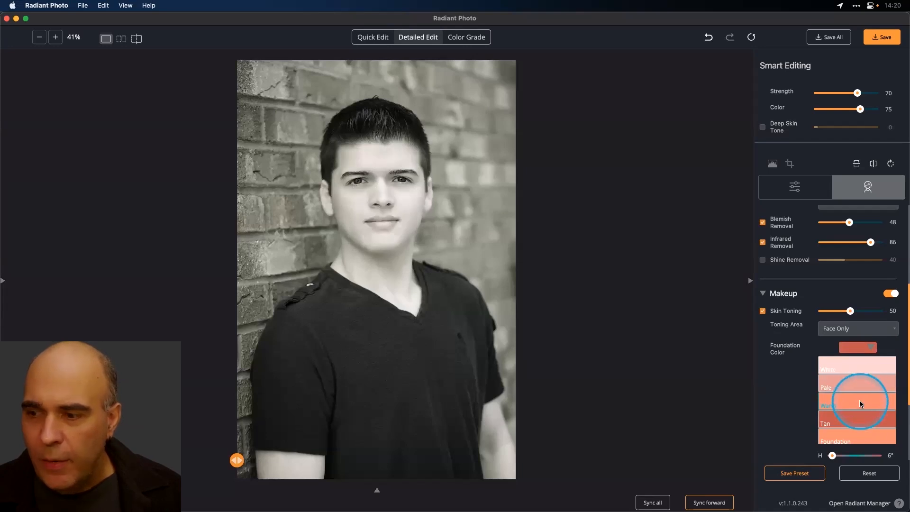
pyautogui.click(856, 404)
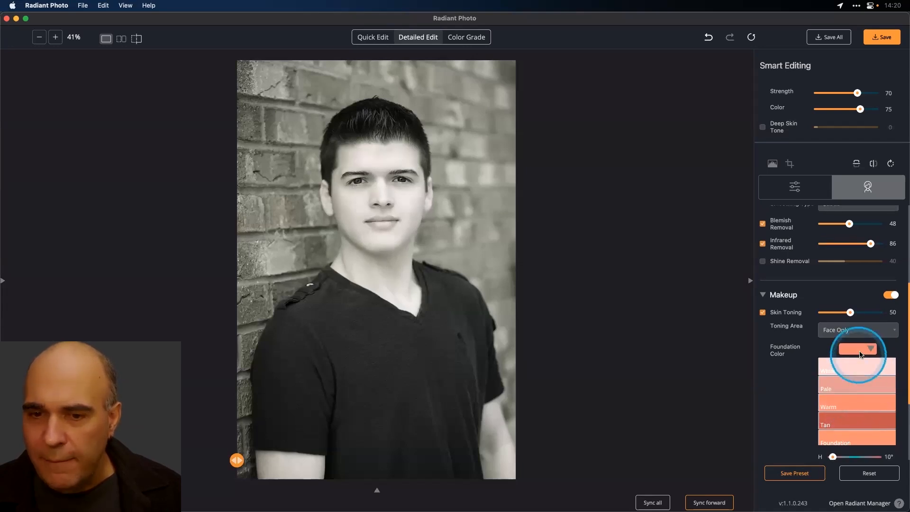
pyautogui.moveTo(861, 315)
pyautogui.mouseDown()
pyautogui.moveTo(878, 314)
pyautogui.moveTo(812, 317)
pyautogui.moveTo(871, 307)
pyautogui.mouseUp()
# - Expand Face Selection, show the face control points to check the detected eyes, and hide the points again
pyautogui.scroll(5, 870, 293)
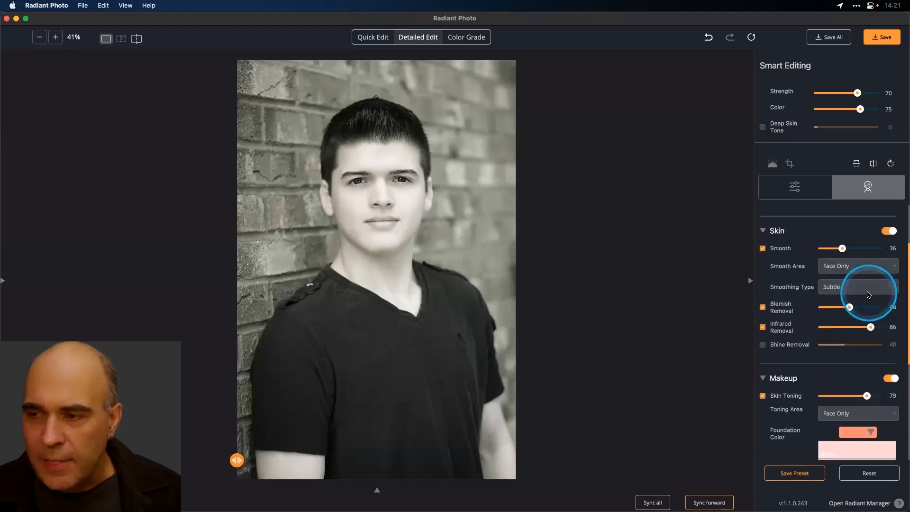
pyautogui.click(765, 222)
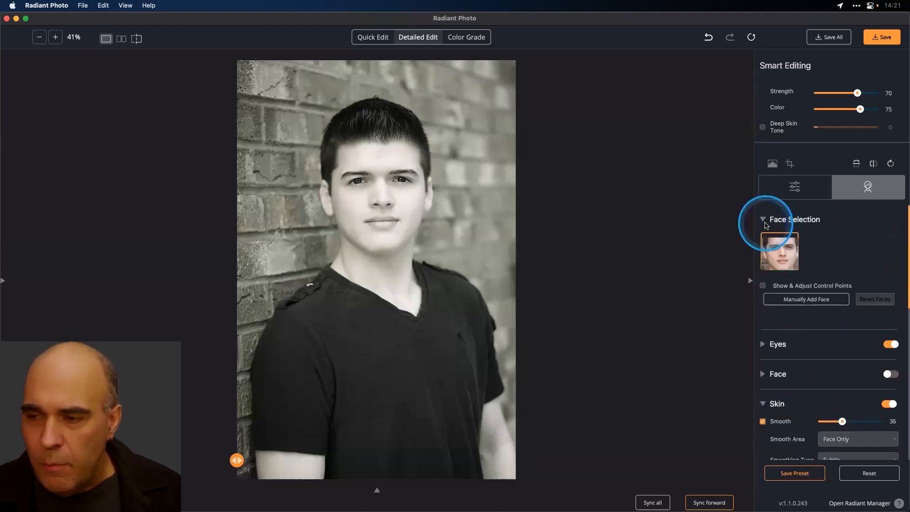
pyautogui.click(763, 286)
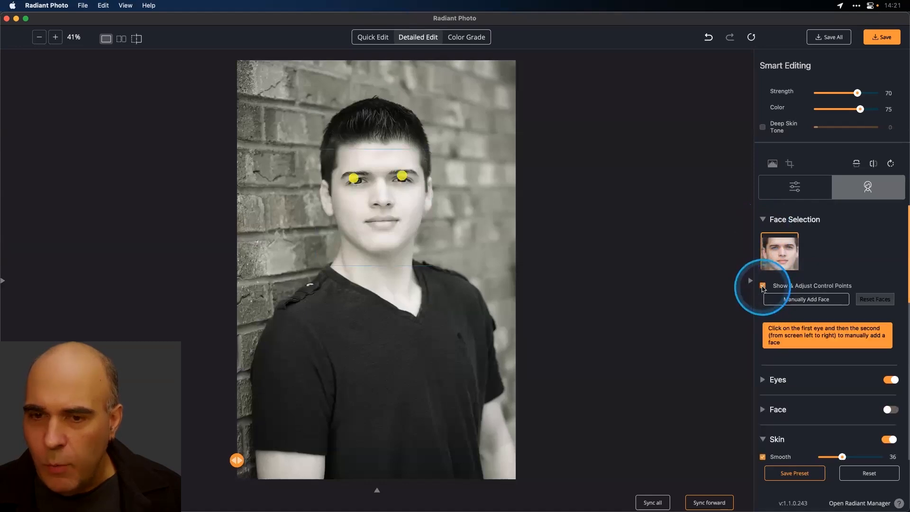
pyautogui.click(785, 199)
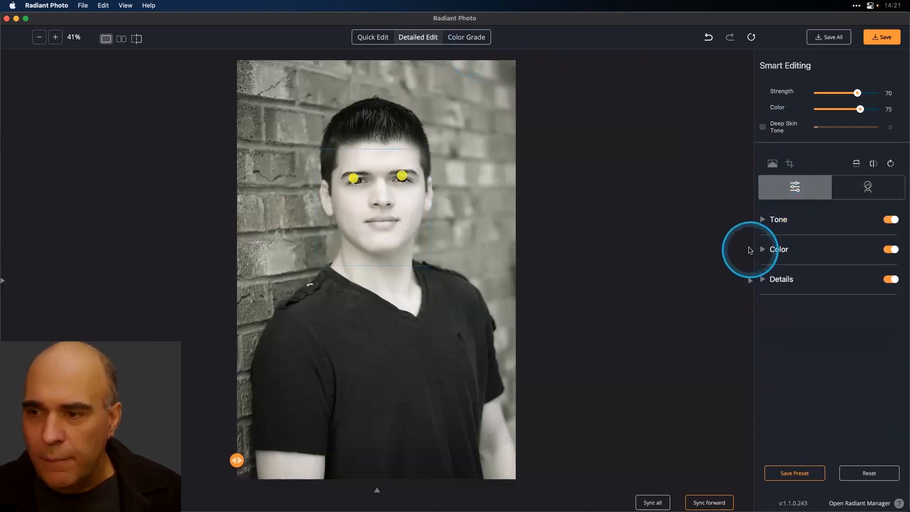
pyautogui.click(867, 189)
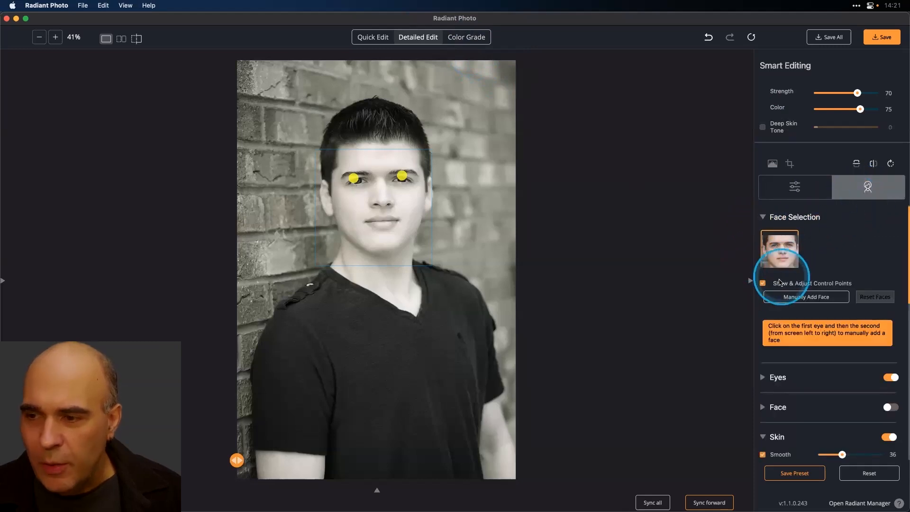
pyautogui.click(762, 283)
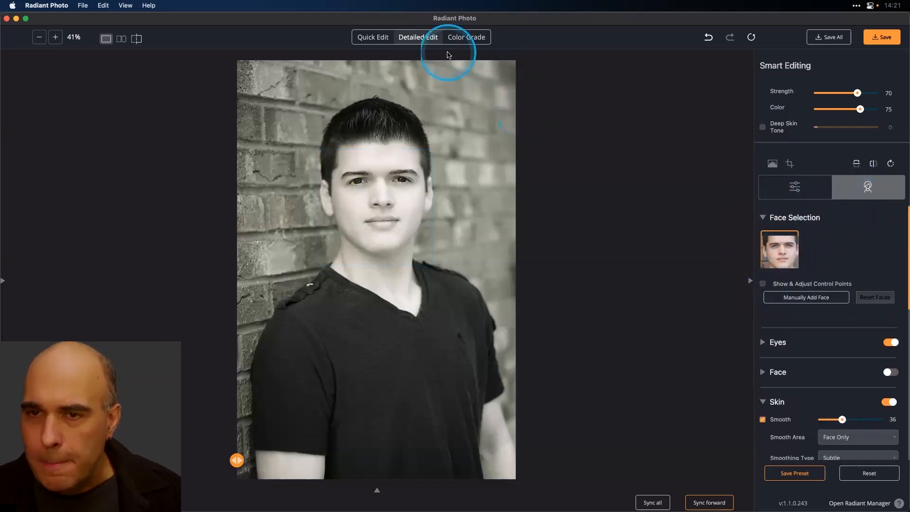
# - Return to Color Grade, apply the Carbón Mate look and lower Contrast to -8
pyautogui.click(467, 37)
pyautogui.scroll(-5, 818, 320)
pyautogui.scroll(-4, 810, 318)
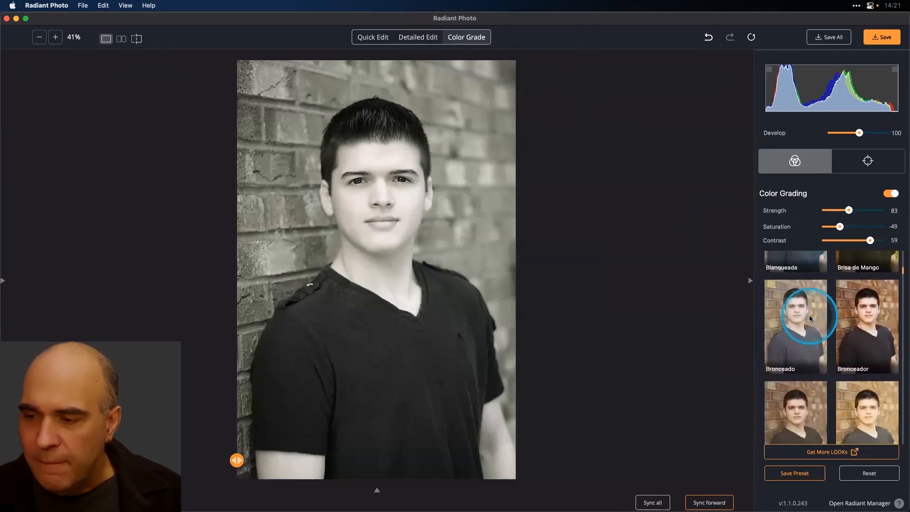
pyautogui.click(810, 357)
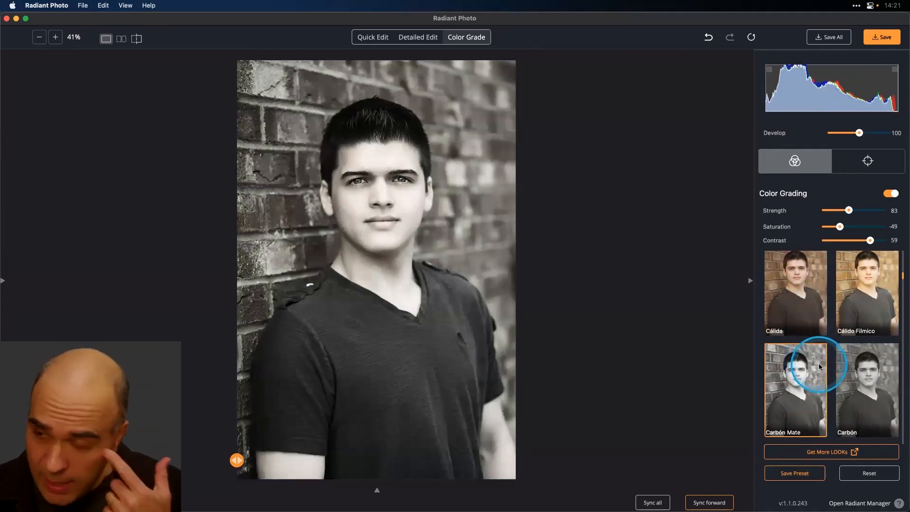
pyautogui.moveTo(870, 241); pyautogui.dragTo(852, 240)
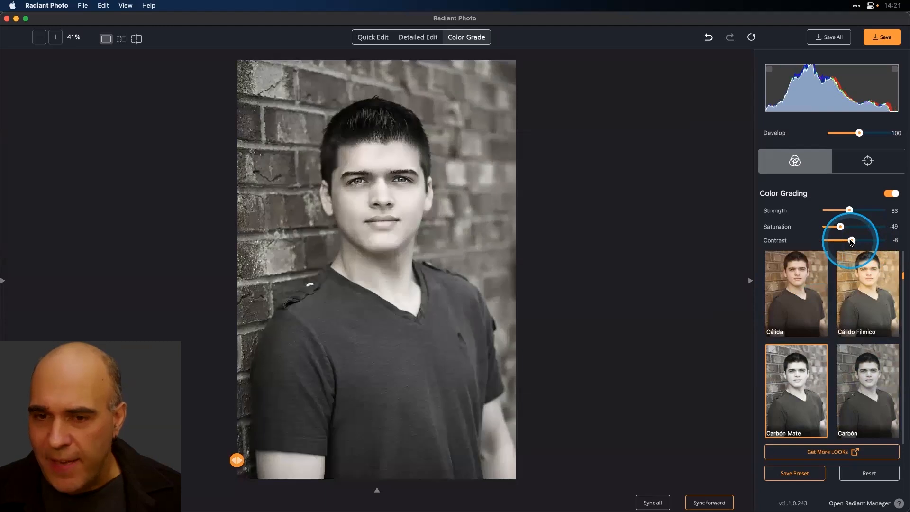
# - Raise the Carbón Mate look's strength to 107 and set its contrast to about -12
pyautogui.moveTo(850, 241); pyautogui.dragTo(852, 240)
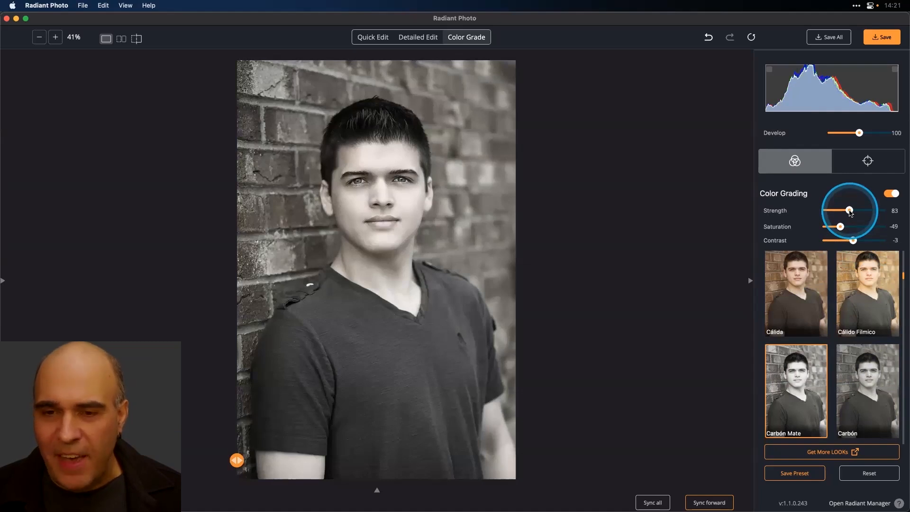
pyautogui.moveTo(851, 212); pyautogui.dragTo(851, 213)
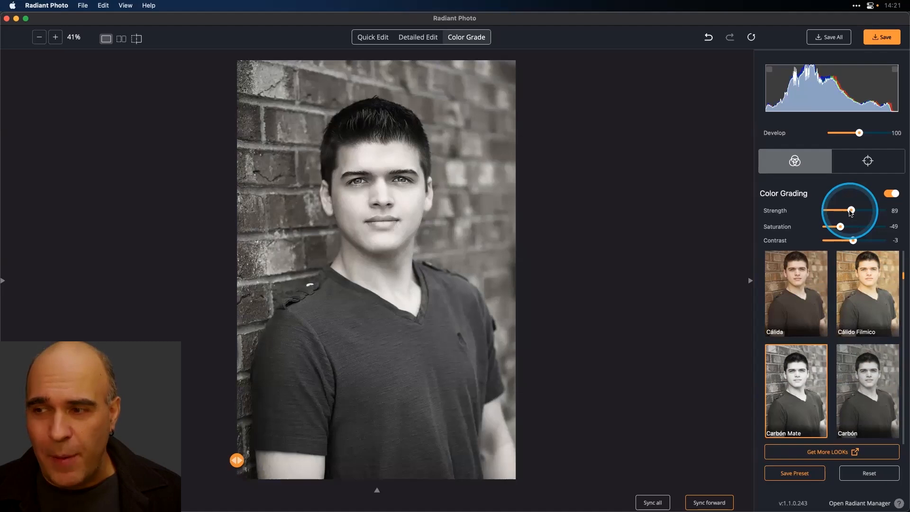
pyautogui.moveTo(851, 212); pyautogui.dragTo(856, 213)
pyautogui.scroll(-3, 863, 240)
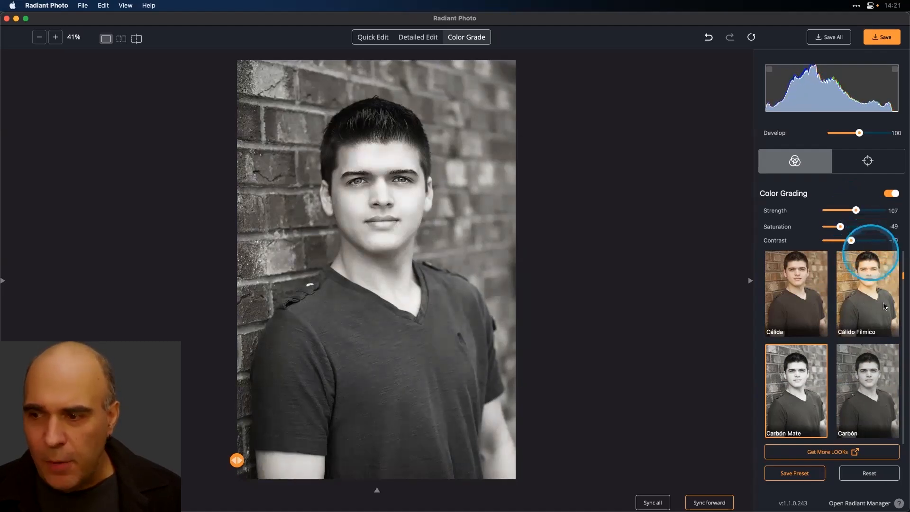
# - Apply the Carbón look and set its saturation to -42 and contrast to 34
pyautogui.click(867, 361)
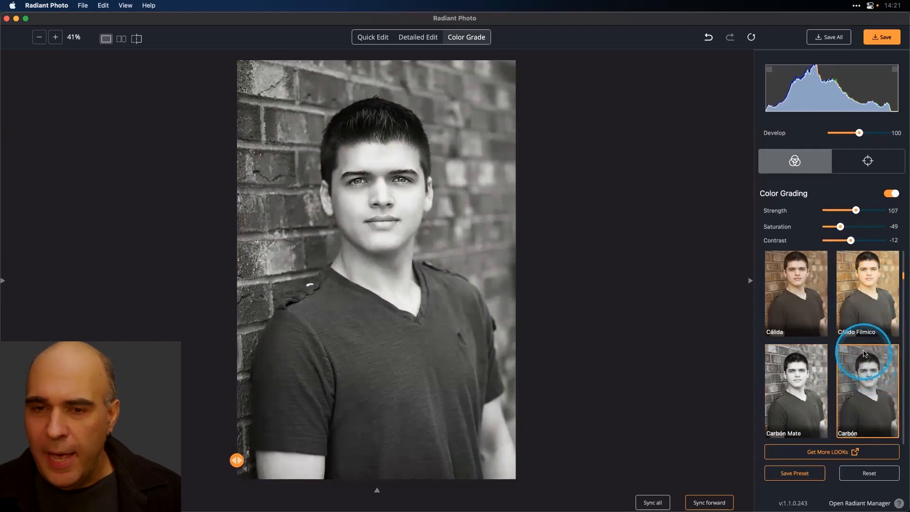
pyautogui.scroll(-5, 865, 354)
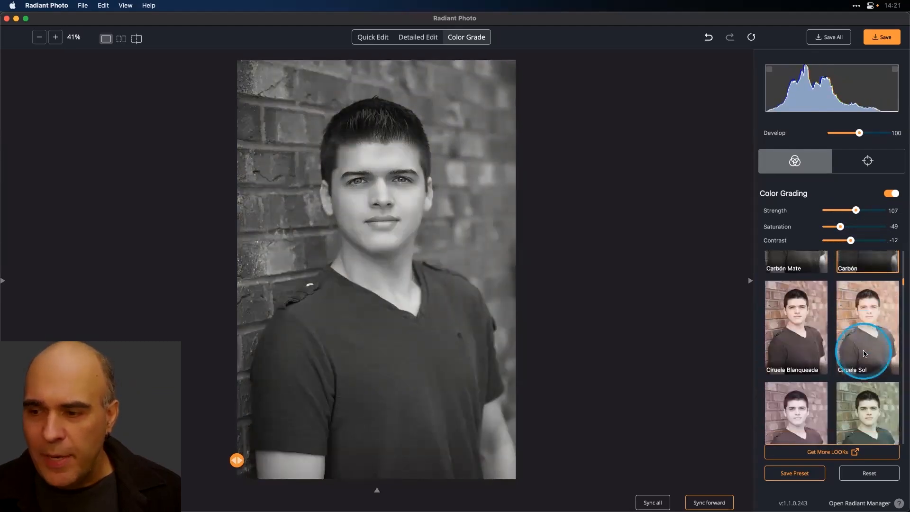
pyautogui.moveTo(851, 240)
pyautogui.mouseDown()
pyautogui.moveTo(871, 241)
pyautogui.moveTo(850, 243)
pyautogui.moveTo(861, 241)
pyautogui.moveTo(843, 227)
pyautogui.mouseUp()
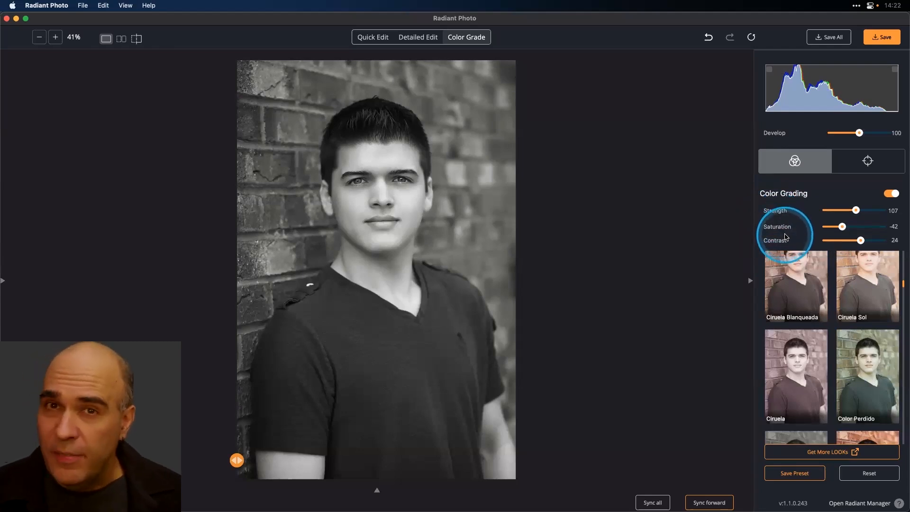
pyautogui.moveTo(860, 240); pyautogui.dragTo(863, 242)
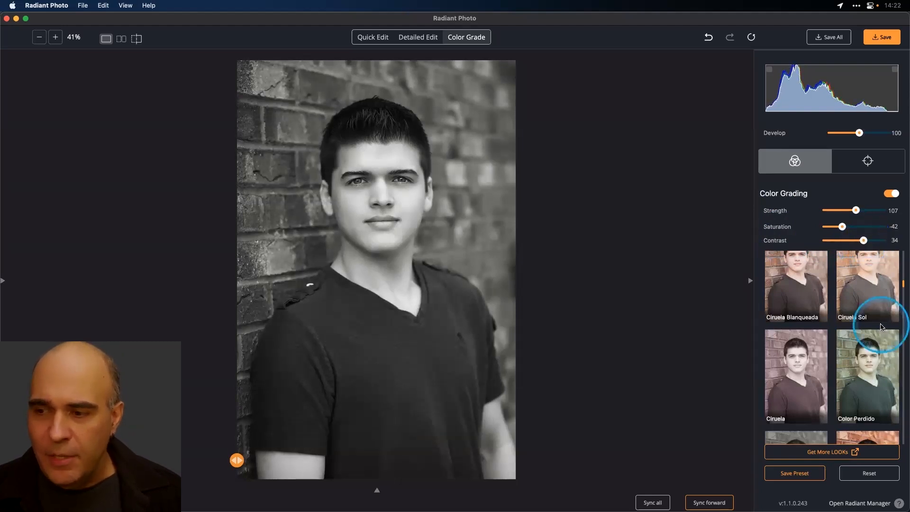
# - Try the Duende Negra look and the Duende look on the portrait
pyautogui.scroll(-5, 867, 308)
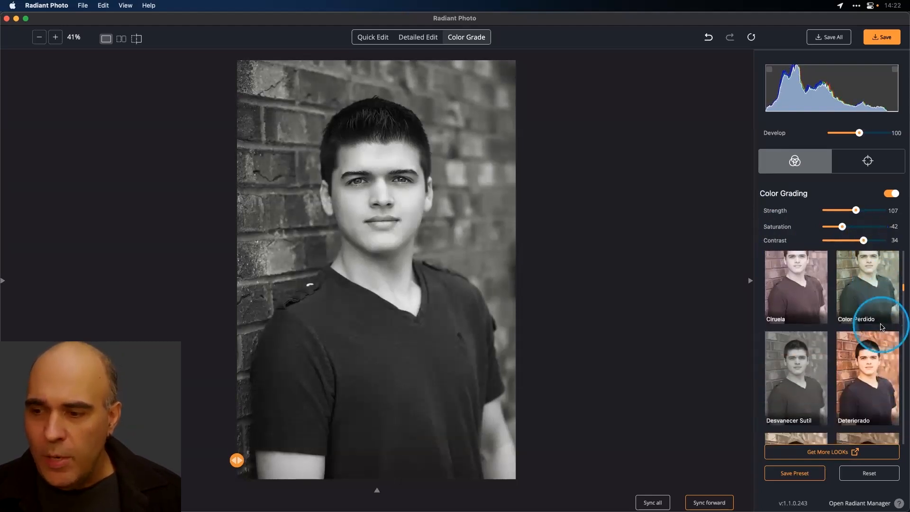
pyautogui.scroll(-2, 806, 348)
pyautogui.click(806, 348)
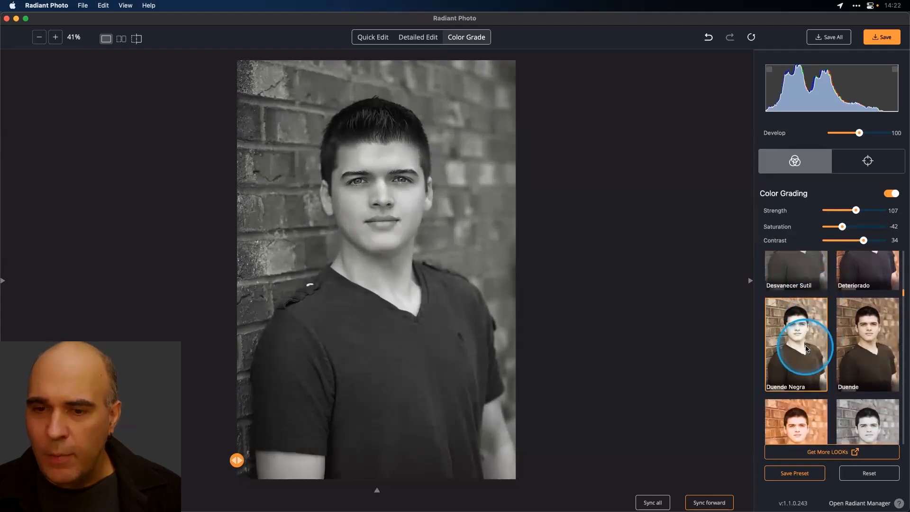
pyautogui.click(856, 351)
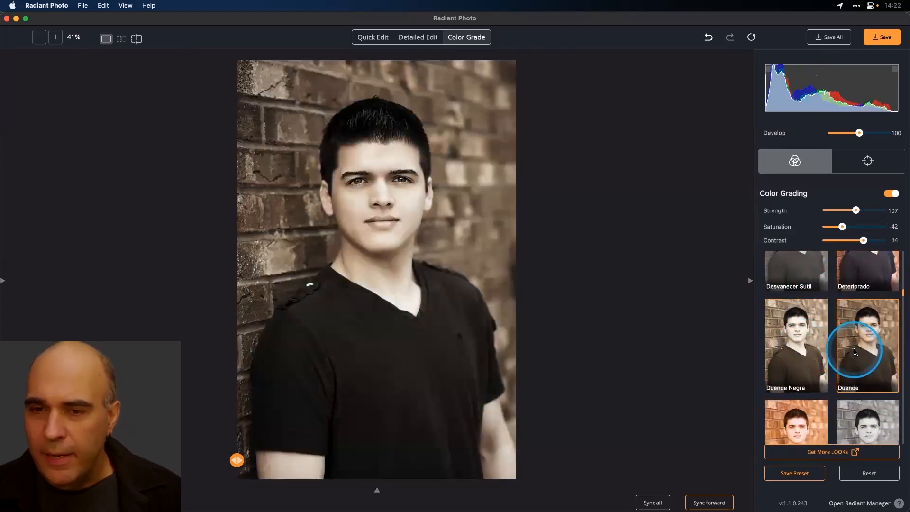
pyautogui.click(849, 351)
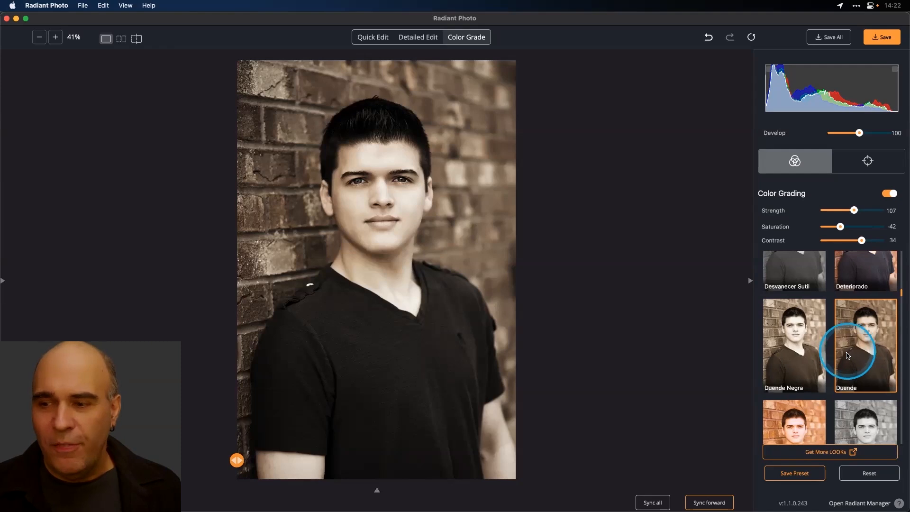
# - Try the Fantasma Desteñido, Impresión Jade and Impresión Vieja looks on the portrait
pyautogui.scroll(-5, 850, 348)
pyautogui.click(855, 331)
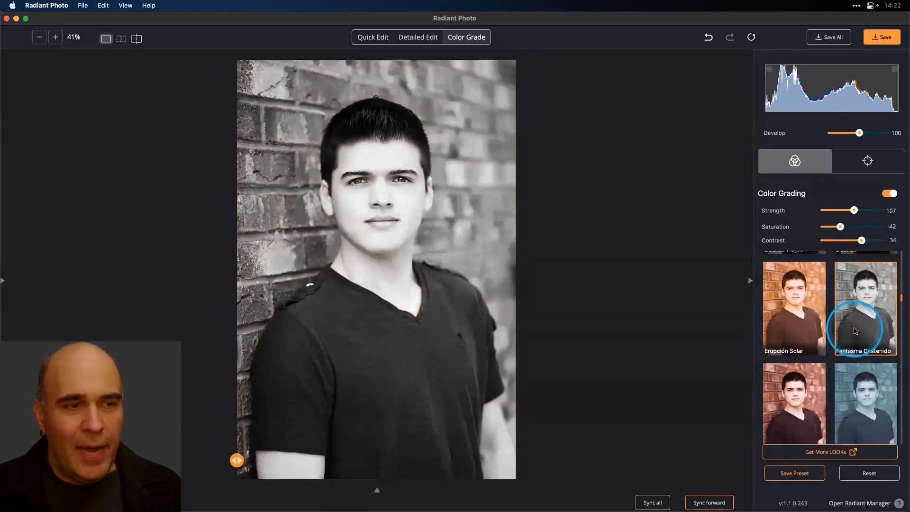
pyautogui.scroll(-6, 855, 331)
pyautogui.click(811, 357)
pyautogui.click(858, 359)
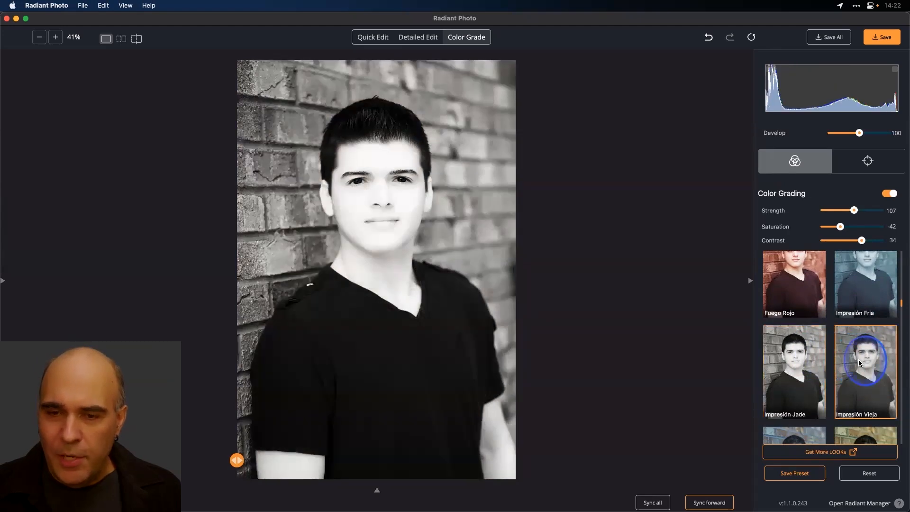
# - Apply the Oliva Negra look and reduce its saturation to -69
pyautogui.scroll(-2, 809, 361)
pyautogui.scroll(-10, 810, 363)
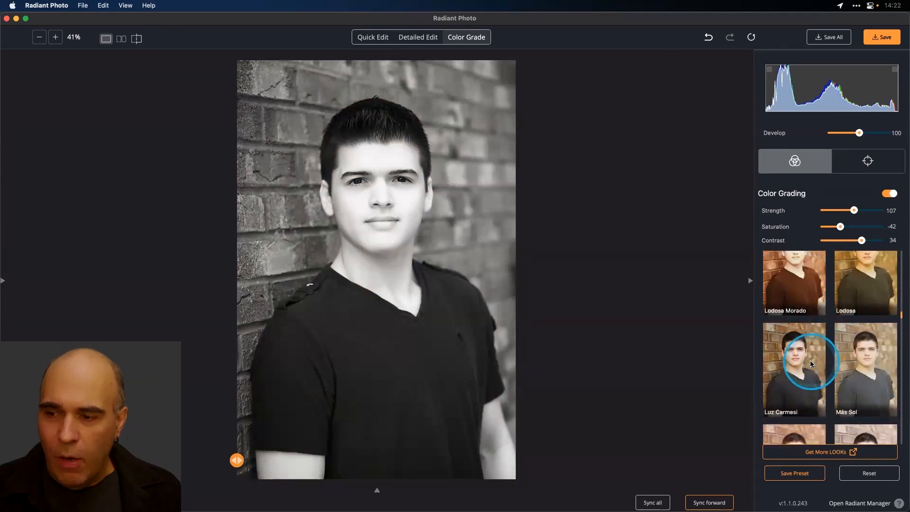
pyautogui.scroll(-5, 812, 364)
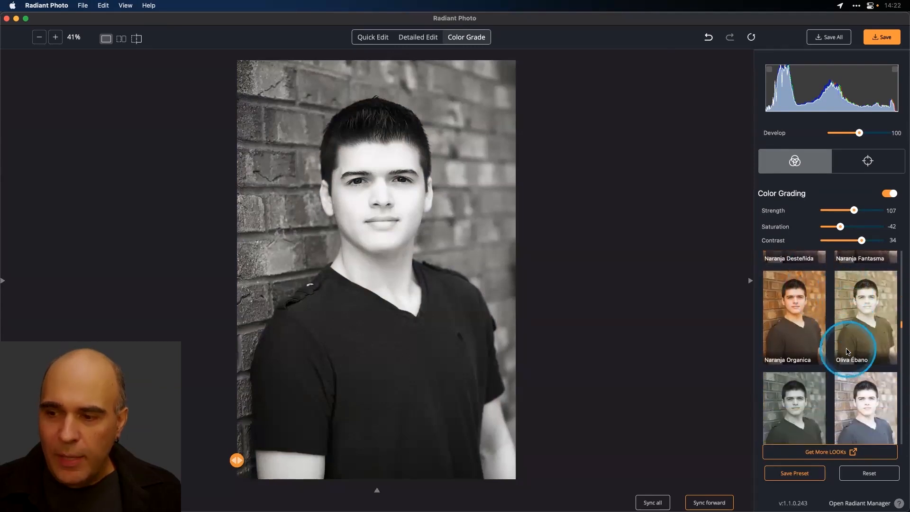
pyautogui.click(805, 375)
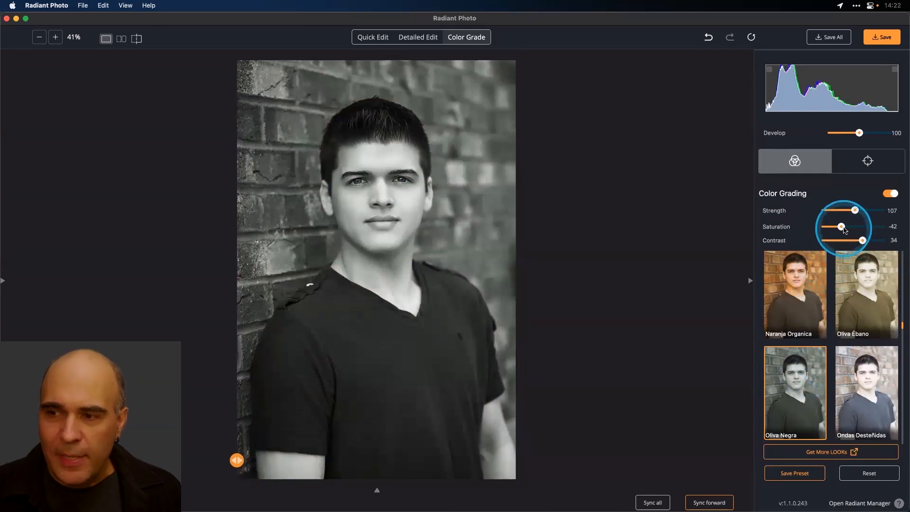
pyautogui.moveTo(842, 228); pyautogui.dragTo(865, 228)
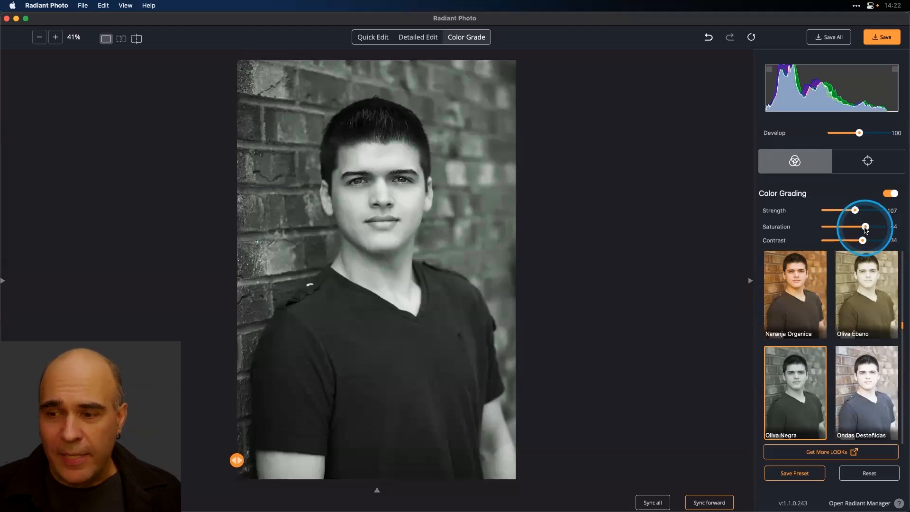
pyautogui.moveTo(866, 230); pyautogui.dragTo(835, 230)
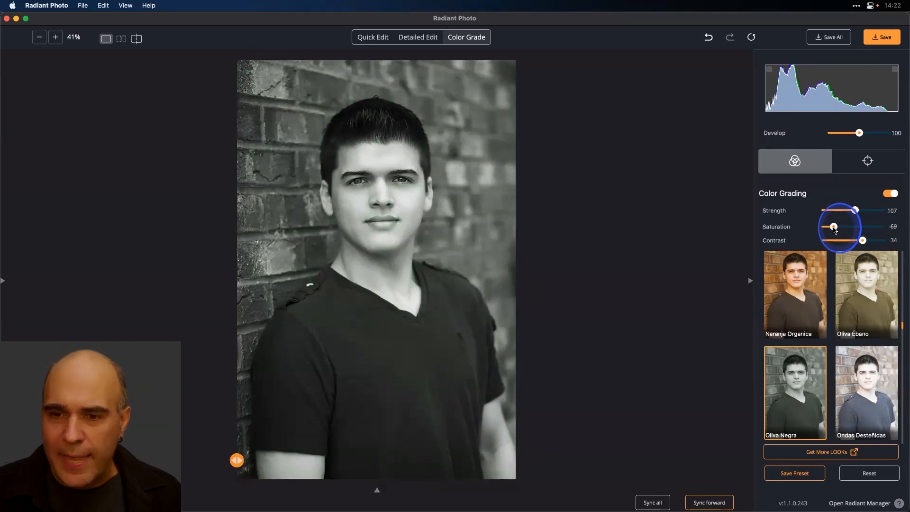
# - In the Finishing Tools, set Highlights to -20 and Shadows to 7, and compare the result with the original photo
pyautogui.click(859, 165)
pyautogui.scroll(-5, 789, 218)
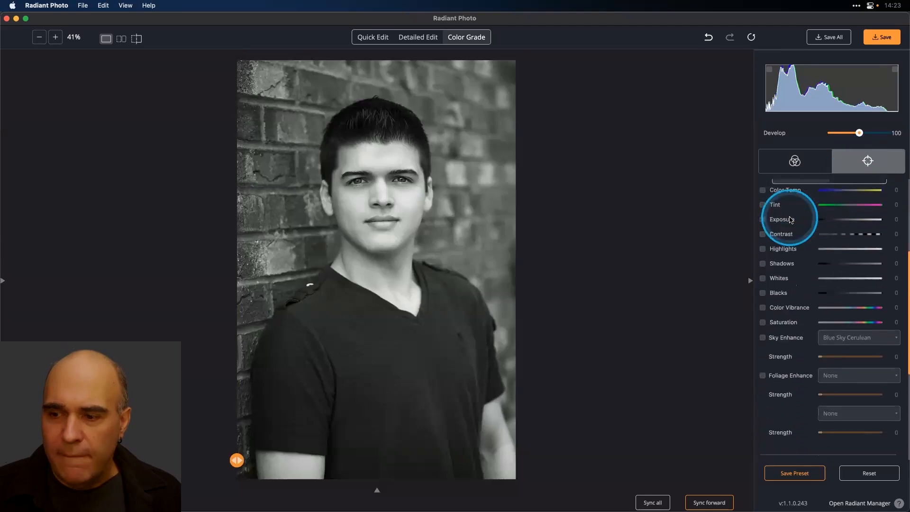
pyautogui.scroll(-4, 791, 220)
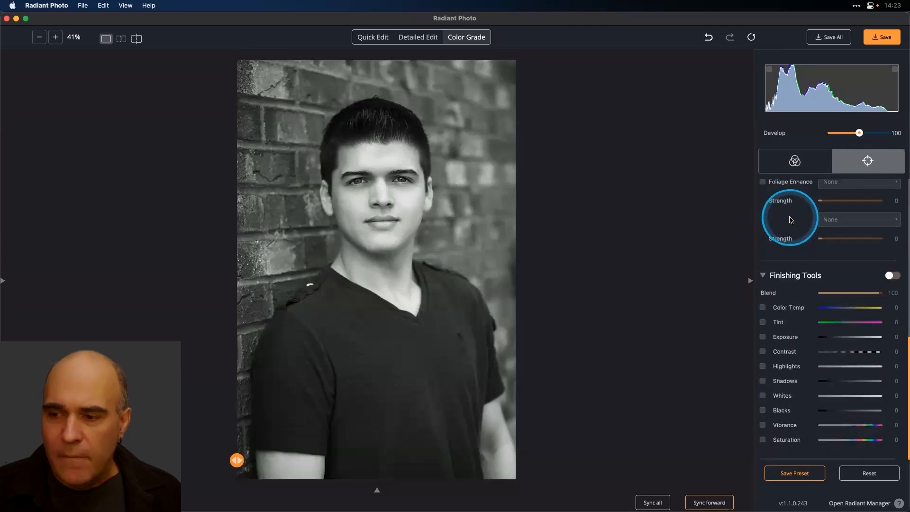
pyautogui.click(841, 369)
pyautogui.moveTo(842, 370); pyautogui.dragTo(845, 369)
pyautogui.click(853, 382)
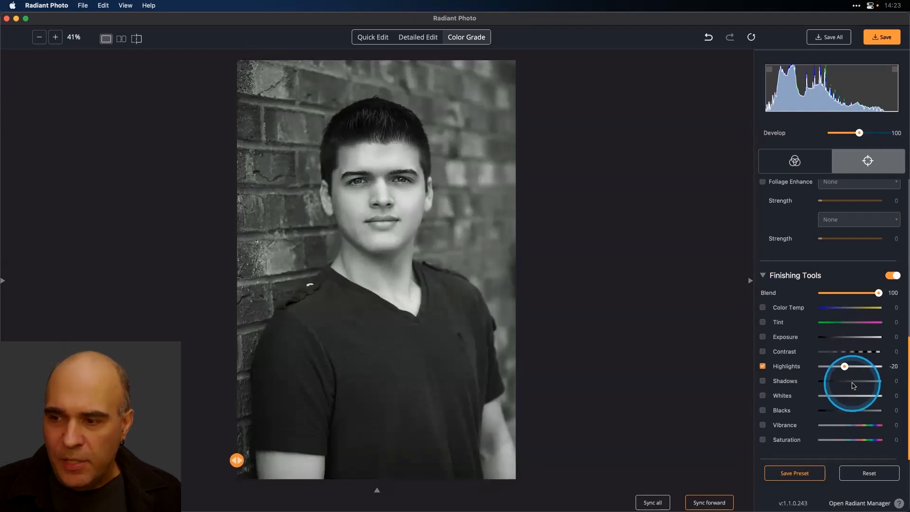
pyautogui.click(665, 355)
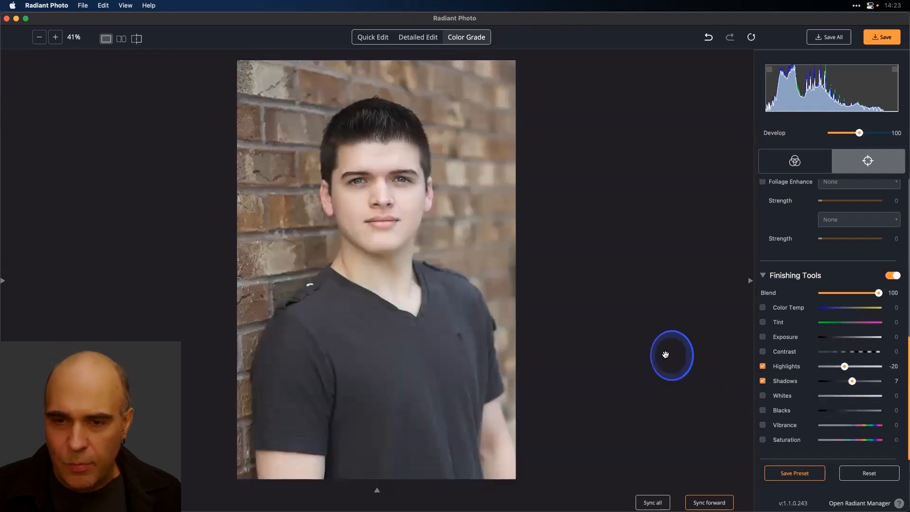
pyautogui.click(484, 341)
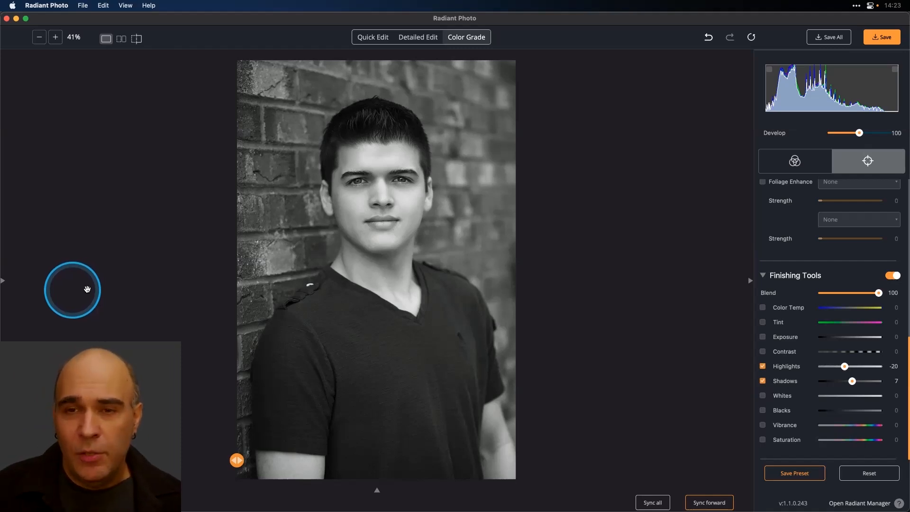
# - Switch to Adobe Lightroom Classic and browse the Desert and Museum folders, ending in the Tokyo folder
pyautogui.press('super+Tab')
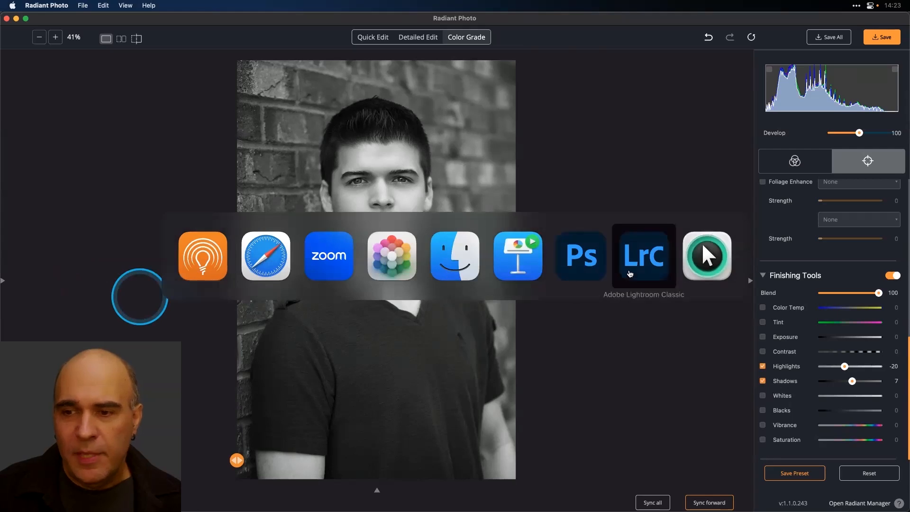
pyautogui.click(629, 272)
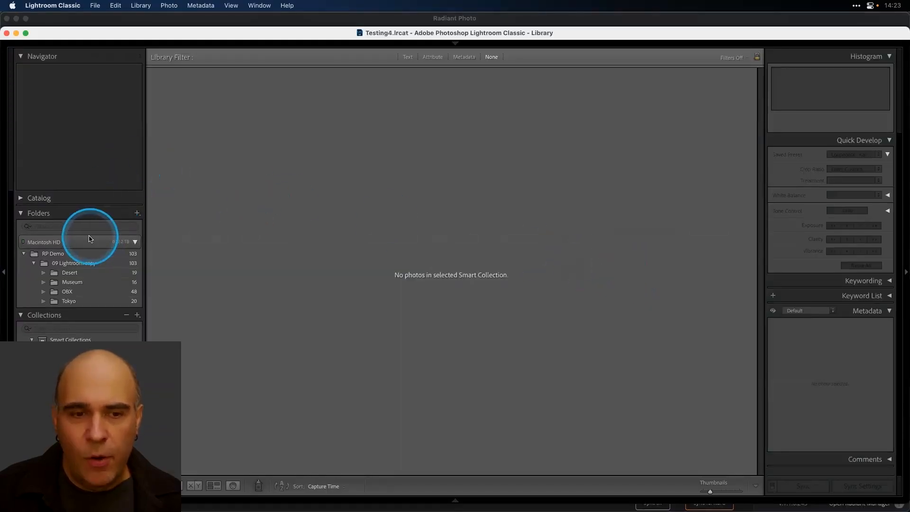
pyautogui.click(71, 273)
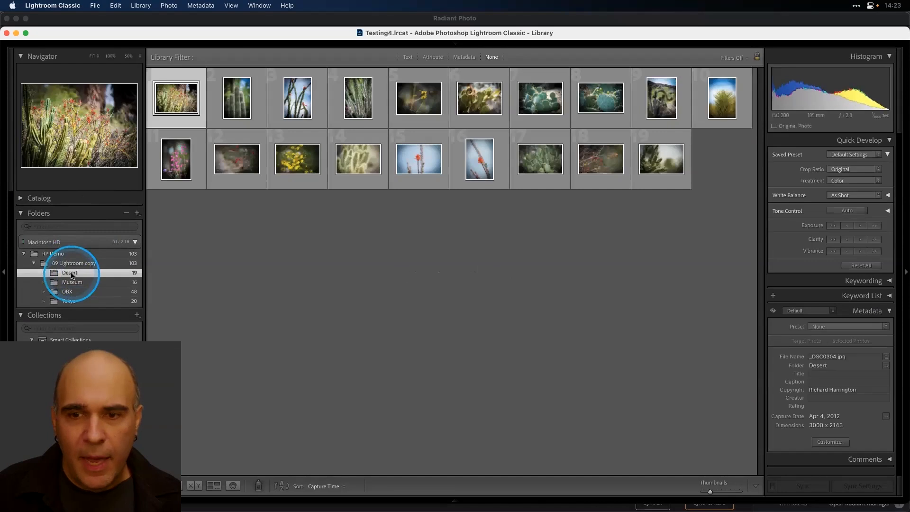
pyautogui.click(79, 284)
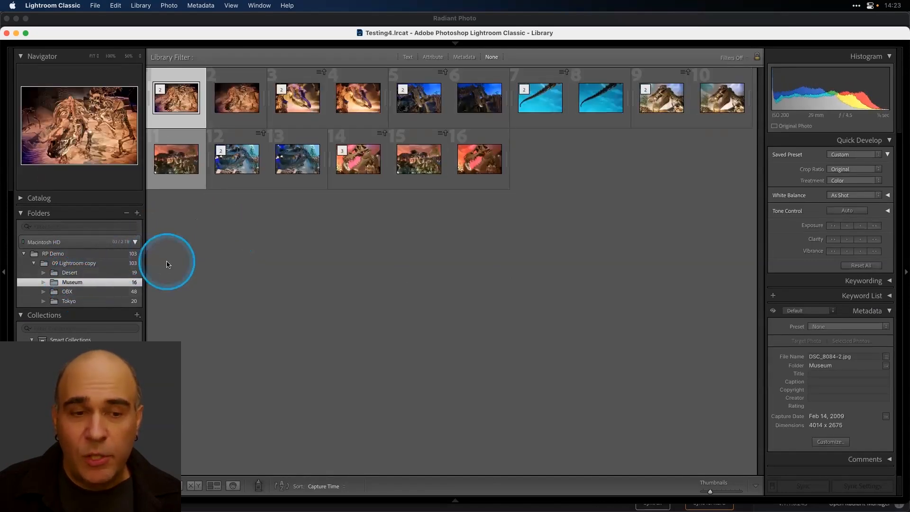
pyautogui.click(70, 300)
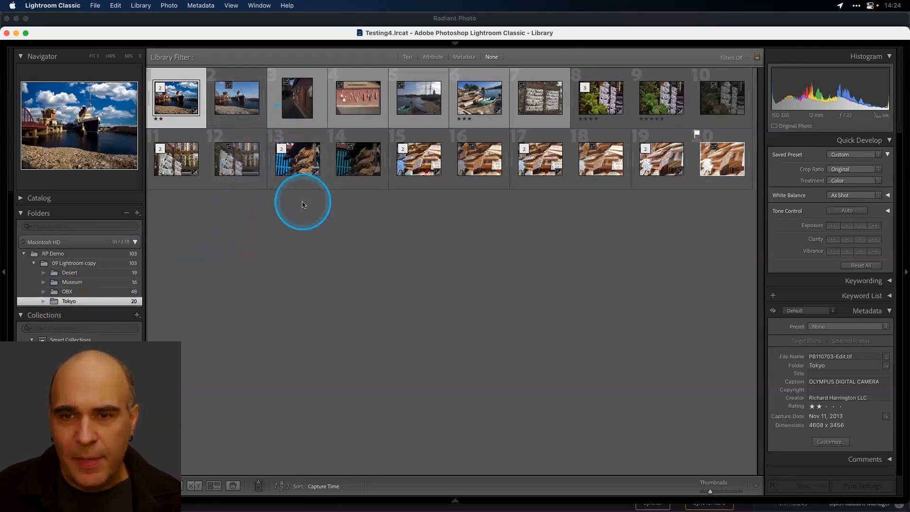
# - Select the third through seventh photos in the Tokyo folder, starting with PB110766.ORF
pyautogui.click(297, 101)
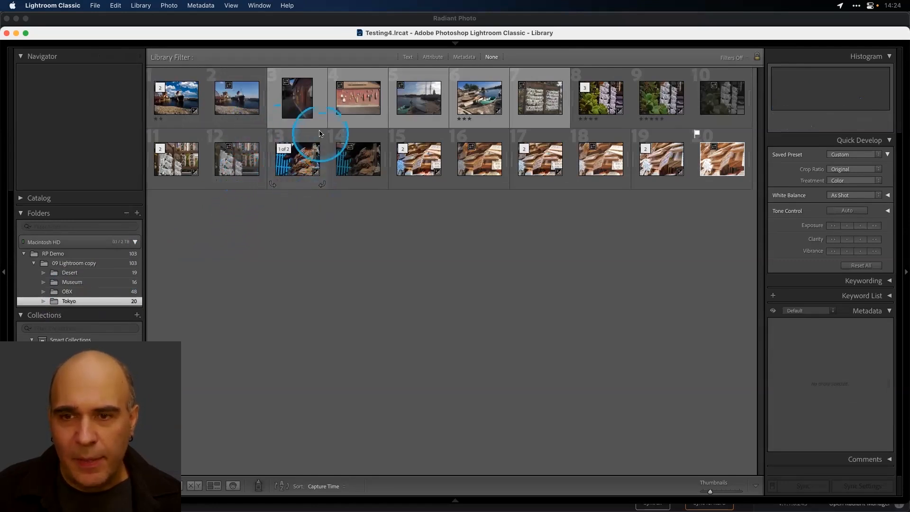
pyautogui.keyDown('shift'); pyautogui.click(539, 98); pyautogui.keyUp('shift')
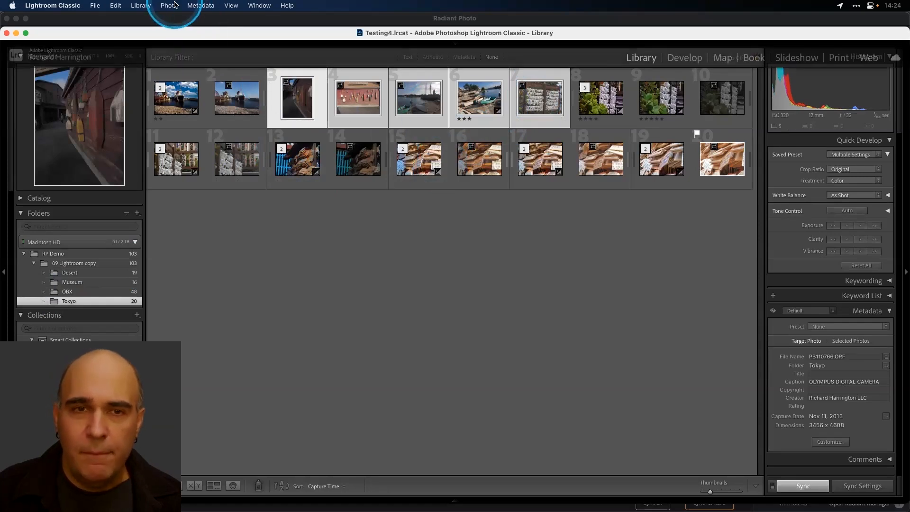
pyautogui.click(169, 5)
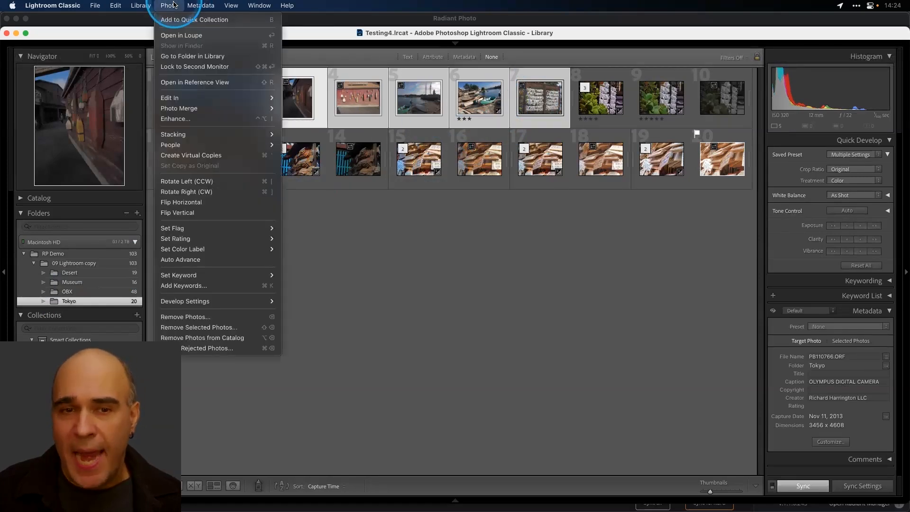
pyautogui.moveTo(188, 98)
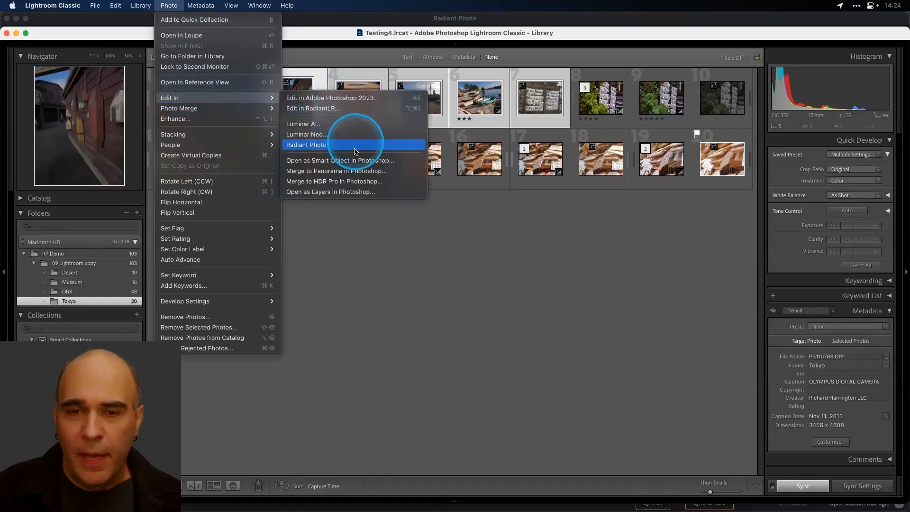
pyautogui.click(331, 145)
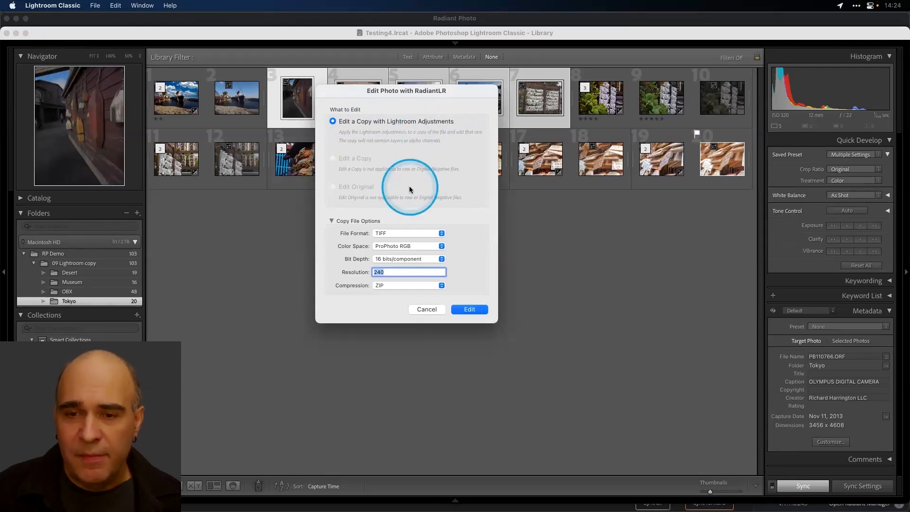
pyautogui.click(394, 233)
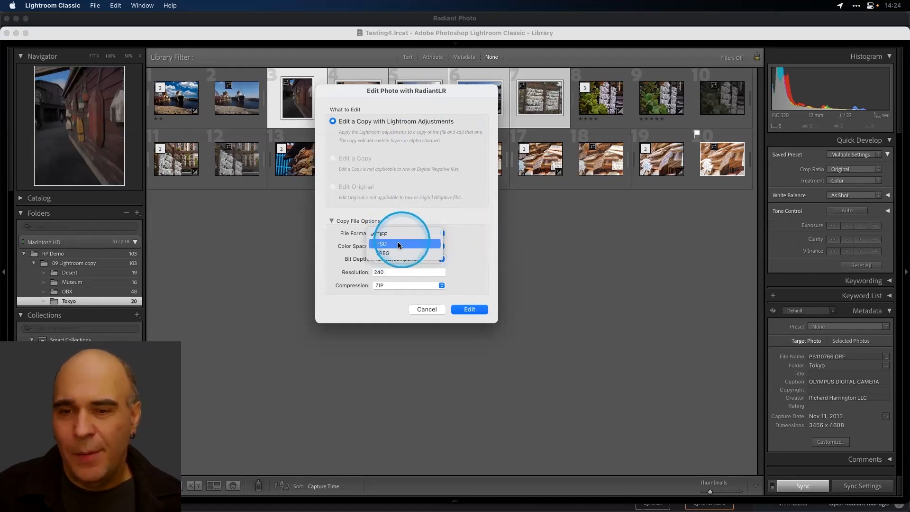
pyautogui.click(461, 235)
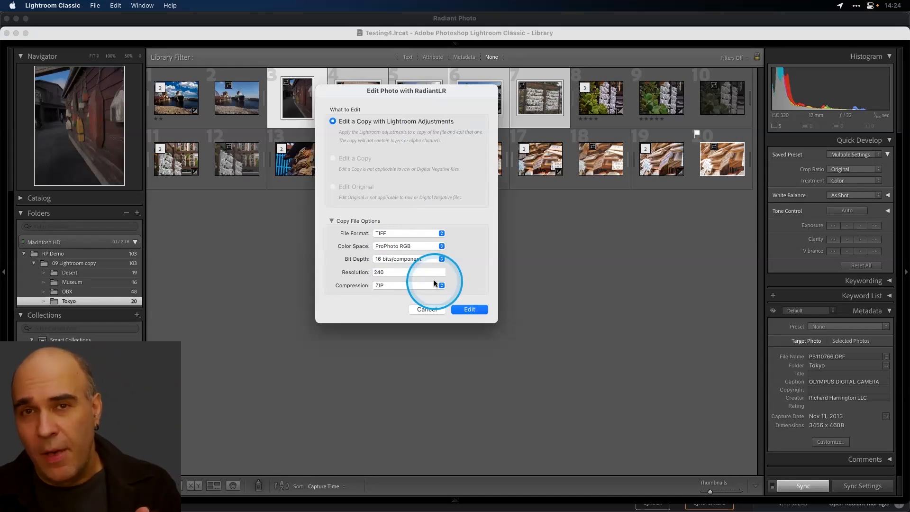
pyautogui.click(438, 309)
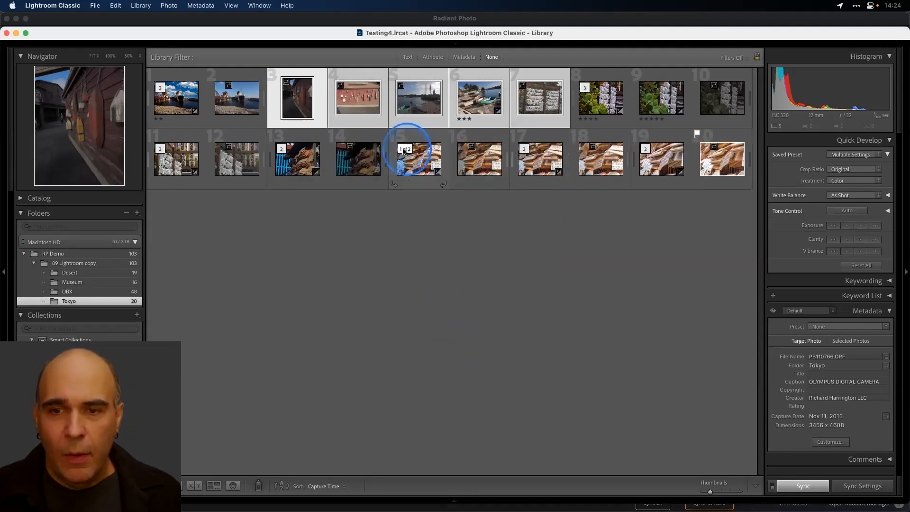
# - Open the export settings for the selected photos and look through the Radiant Photo user presets, returning to System Presets
pyautogui.click(97, 6)
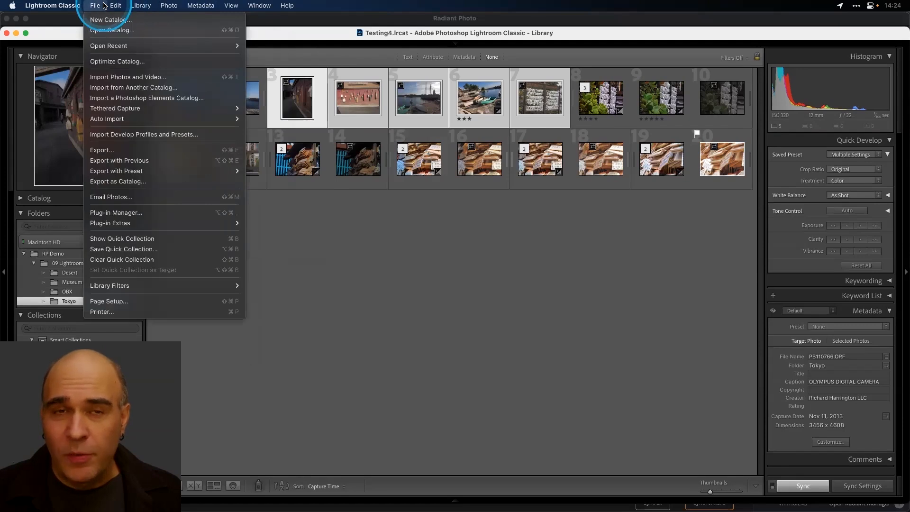
pyautogui.click(119, 150)
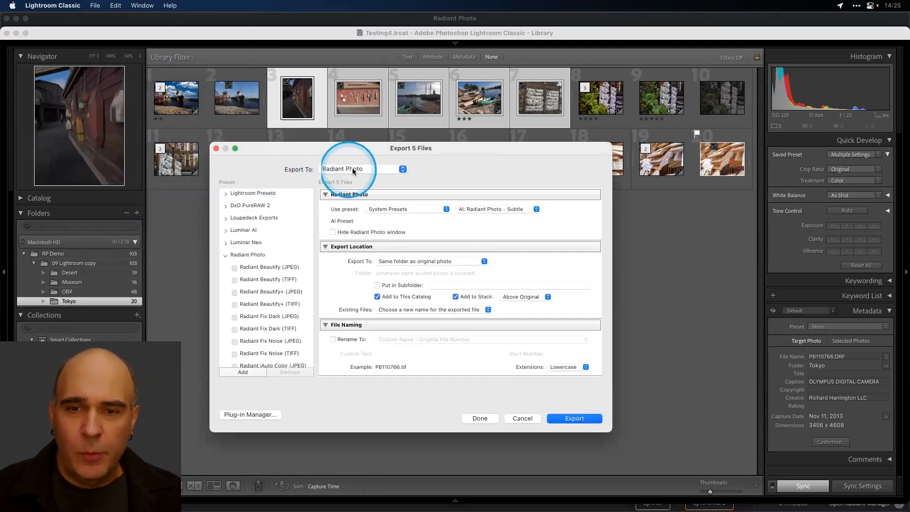
pyautogui.click(409, 209)
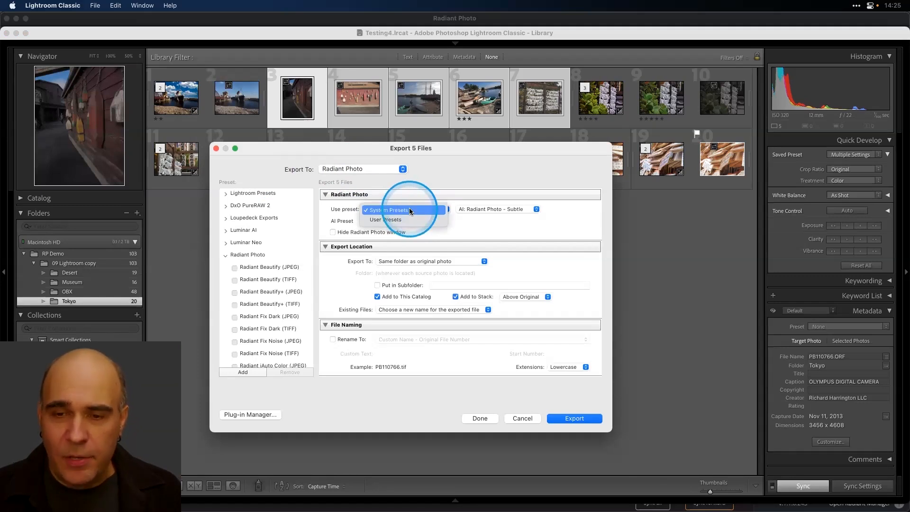
pyautogui.click(408, 219)
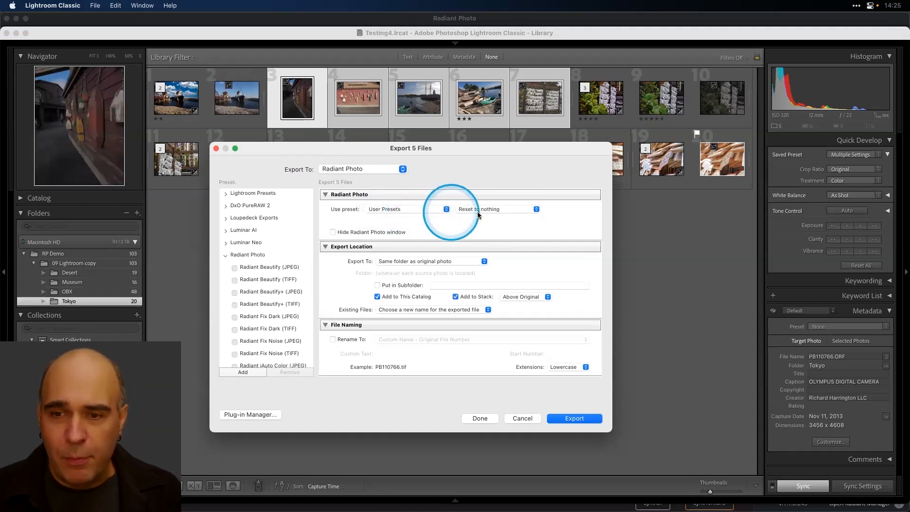
pyautogui.click(487, 210)
pyautogui.click(446, 233)
pyautogui.click(429, 209)
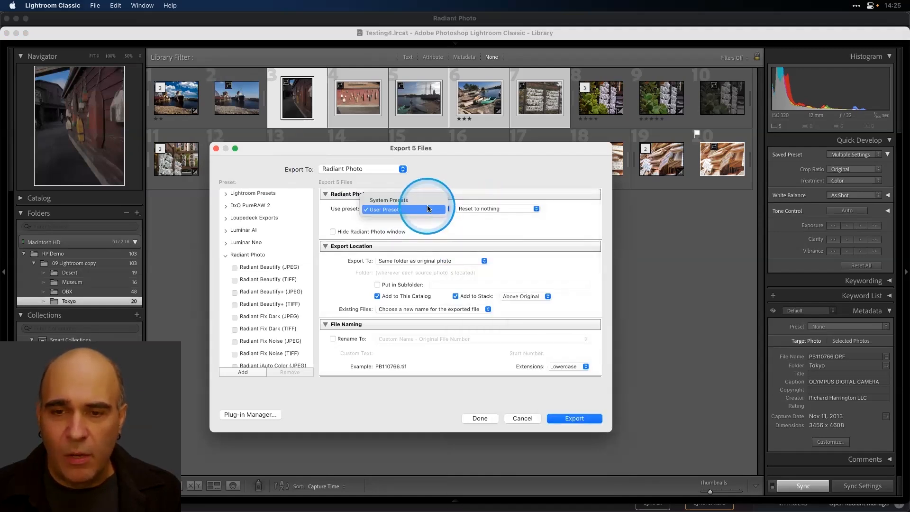
pyautogui.click(473, 209)
pyautogui.click(473, 208)
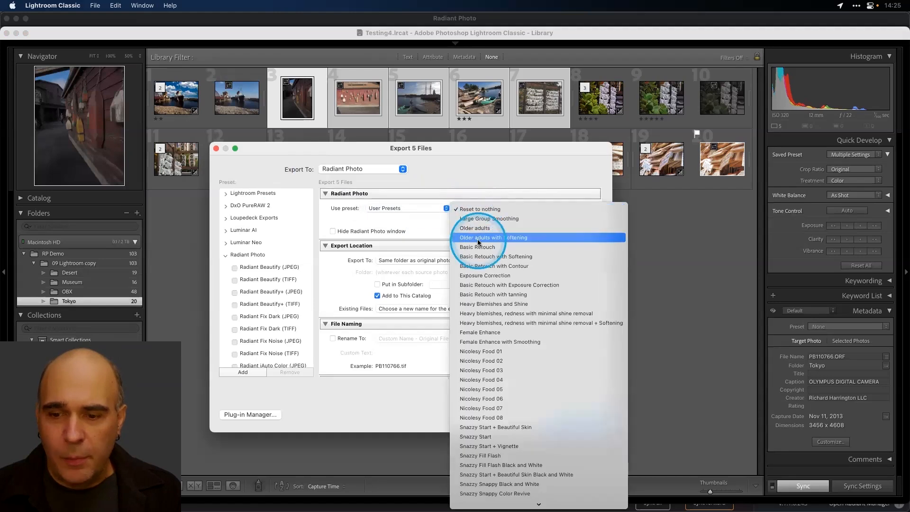
pyautogui.click(431, 209)
pyautogui.click(428, 209)
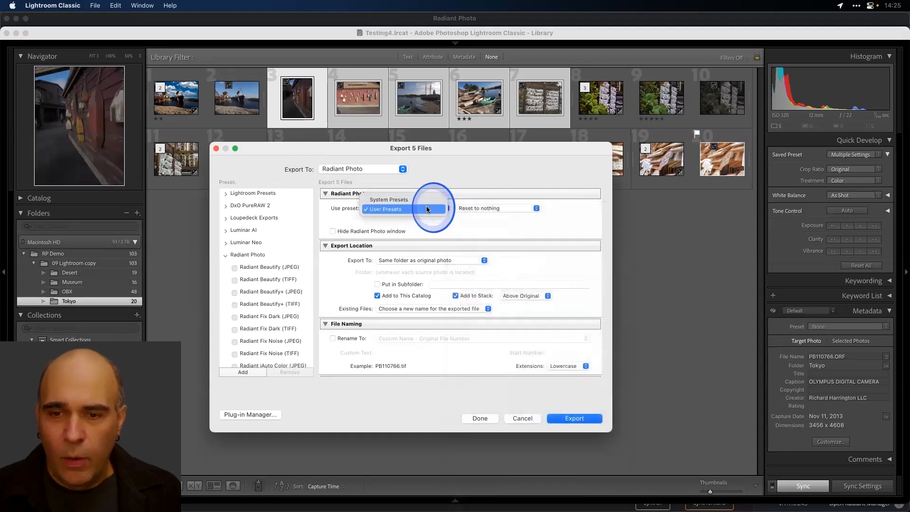
pyautogui.click(427, 199)
# - Look through the Radiant Photo system presets and choose AI: Radiant Photo - Pro for the export
pyautogui.click(477, 208)
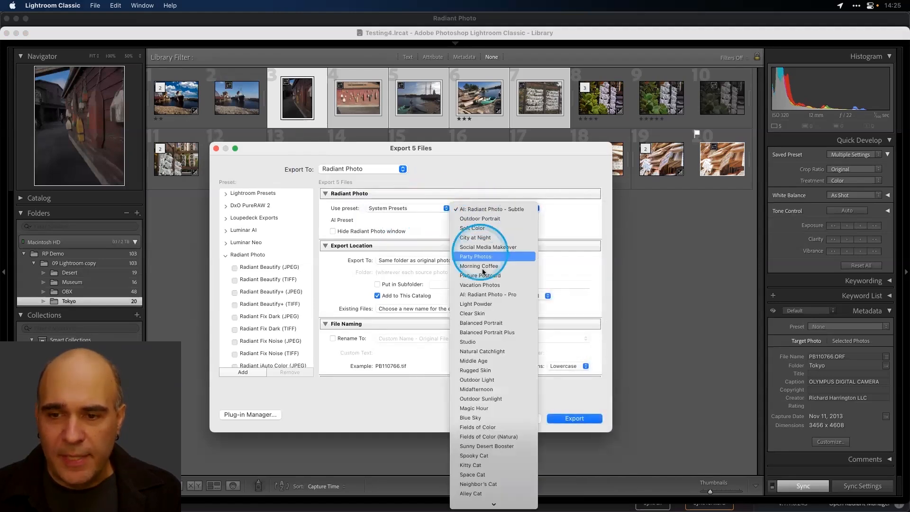
pyautogui.scroll(-4, 484, 272)
pyautogui.click(421, 228)
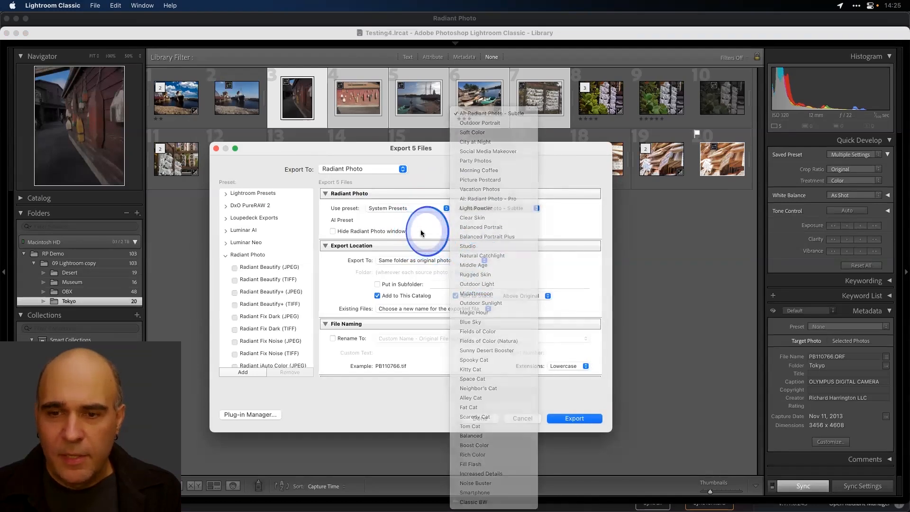
pyautogui.click(489, 209)
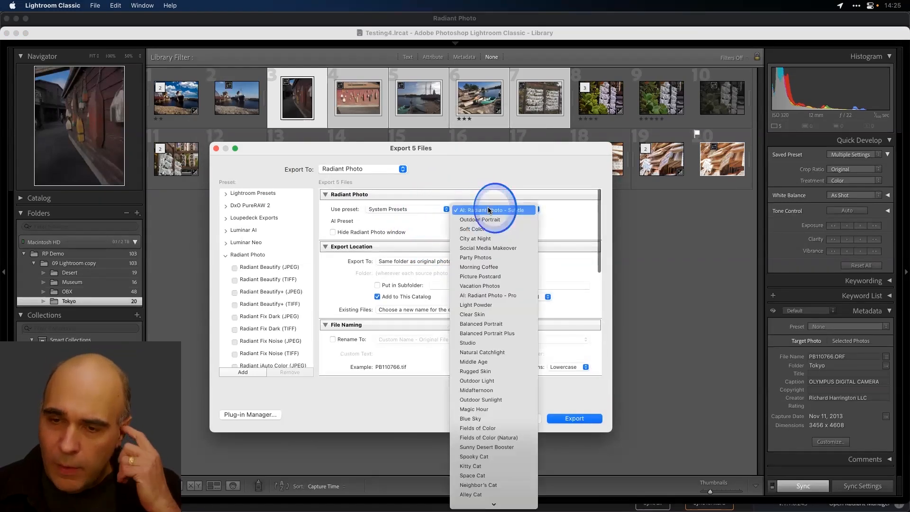
pyautogui.scroll(-1, 491, 229)
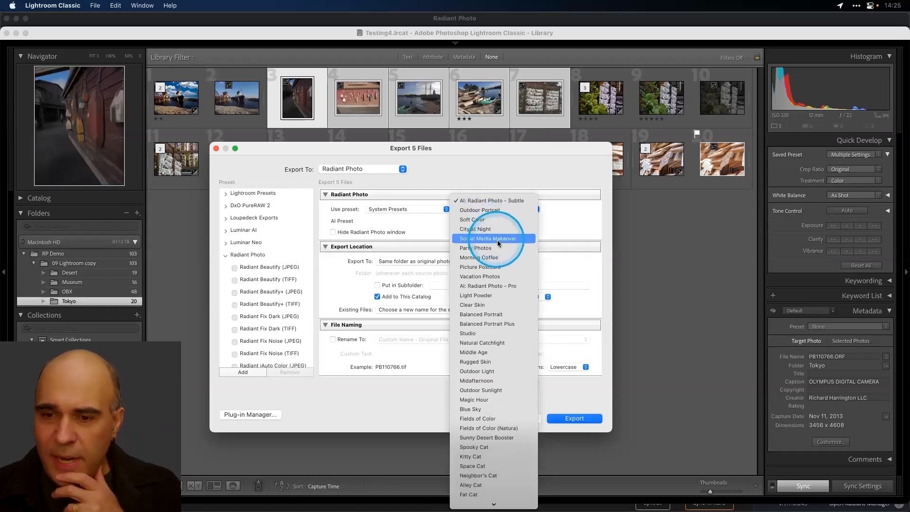
pyautogui.click(502, 285)
# - Review the export location and file naming settings, and enable Hide Radiant Photo window
pyautogui.scroll(-2, 504, 284)
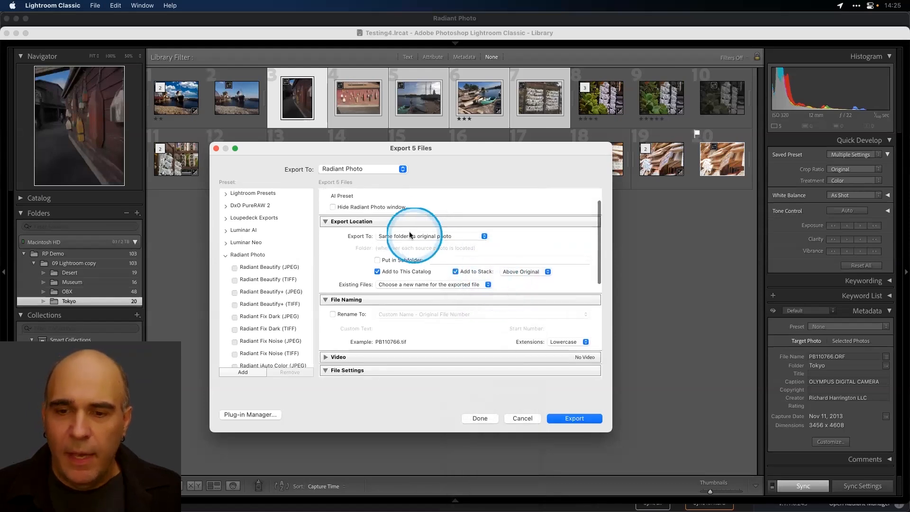
pyautogui.scroll(2, 410, 234)
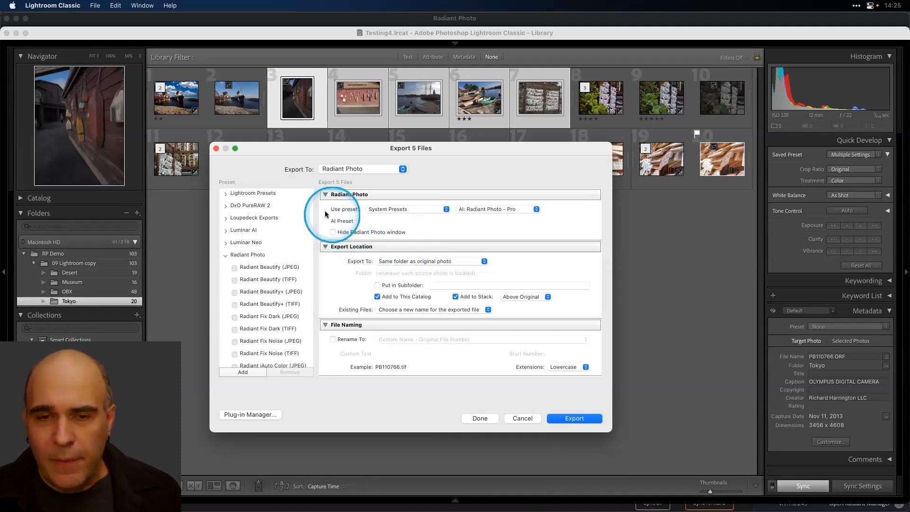
pyautogui.scroll(-2, 494, 344)
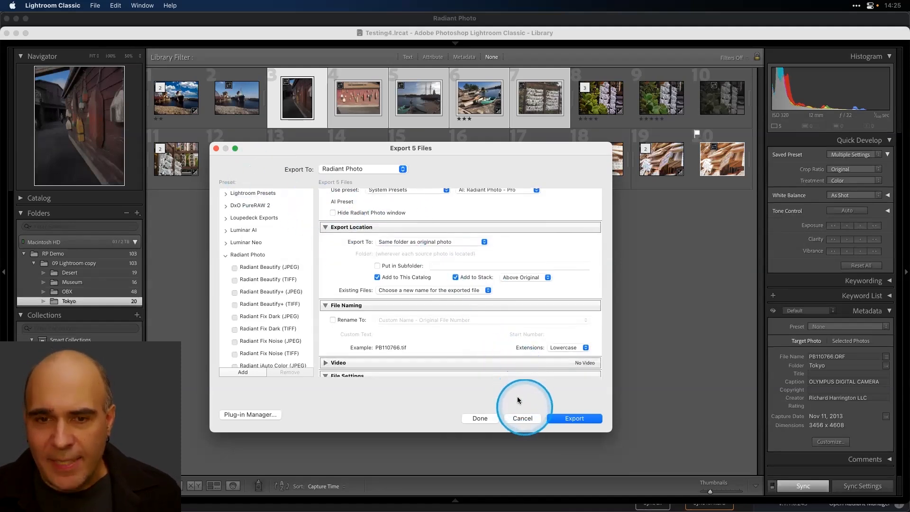
pyautogui.scroll(2, 421, 320)
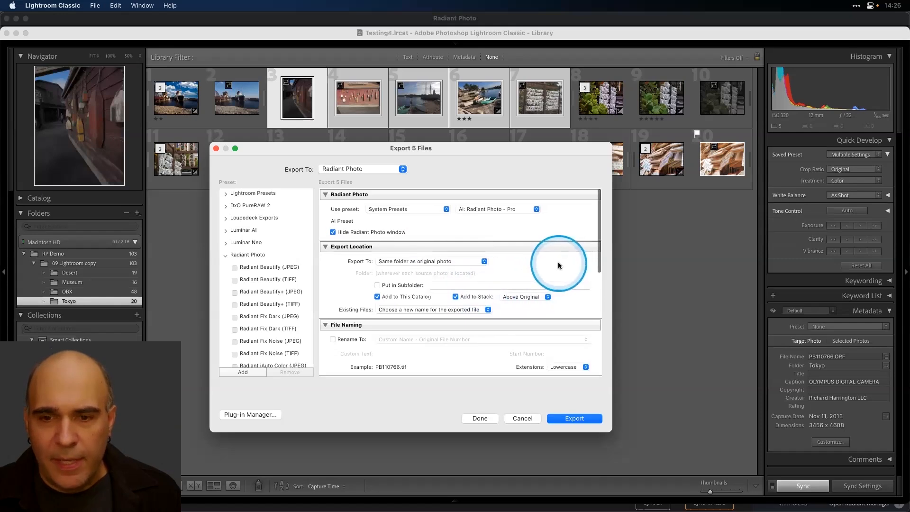
# - Keep TIFF as the image format and export the selected photos through Radiant Photo
pyautogui.scroll(-5, 559, 265)
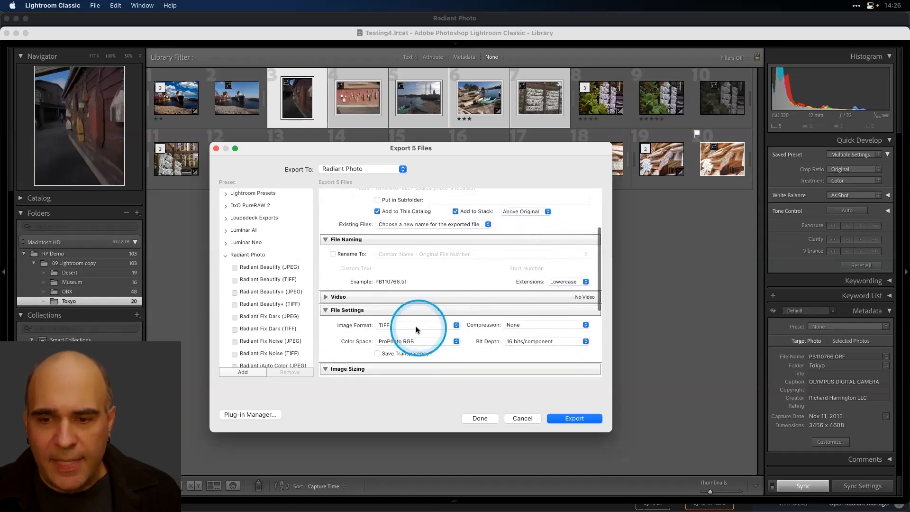
pyautogui.click(416, 329)
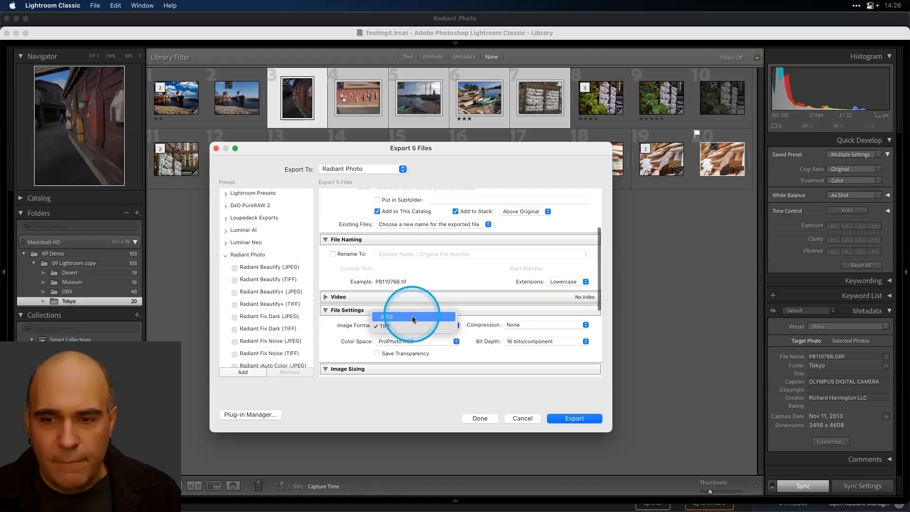
pyautogui.click(415, 324)
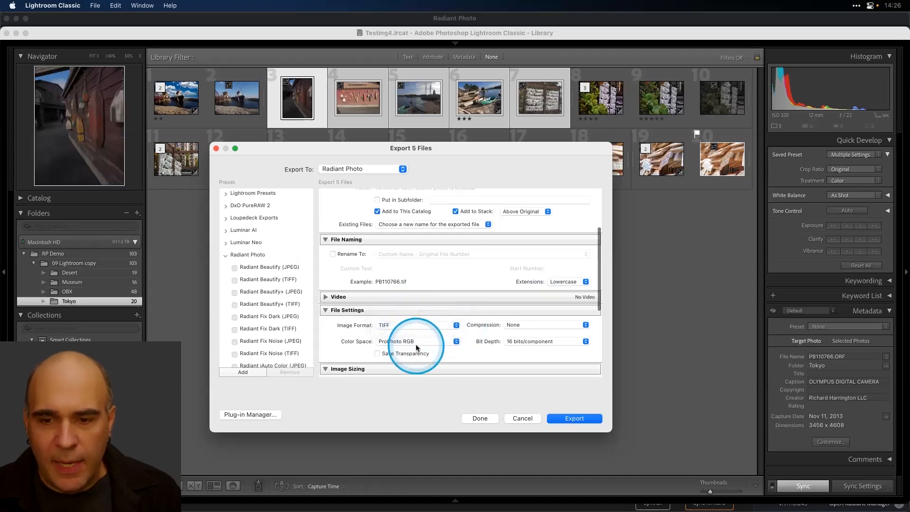
pyautogui.click(590, 418)
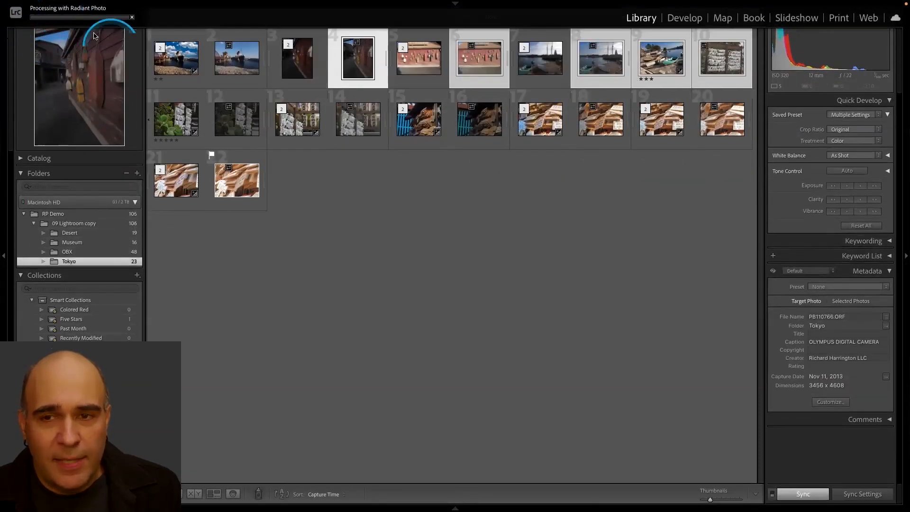
# - View the processed PB110766.tif at full size, and bring up the harbor photo with the beached boats from the filmstrip
pyautogui.click(391, 237)
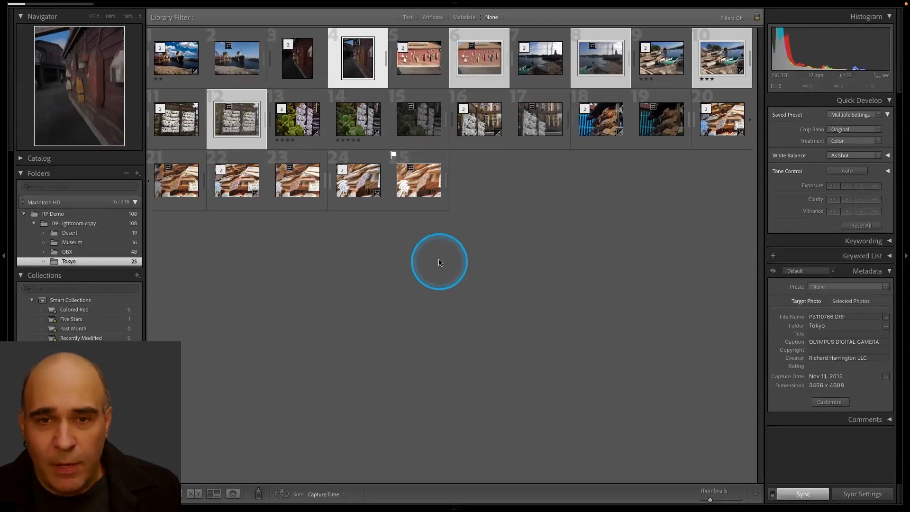
pyautogui.click(299, 62)
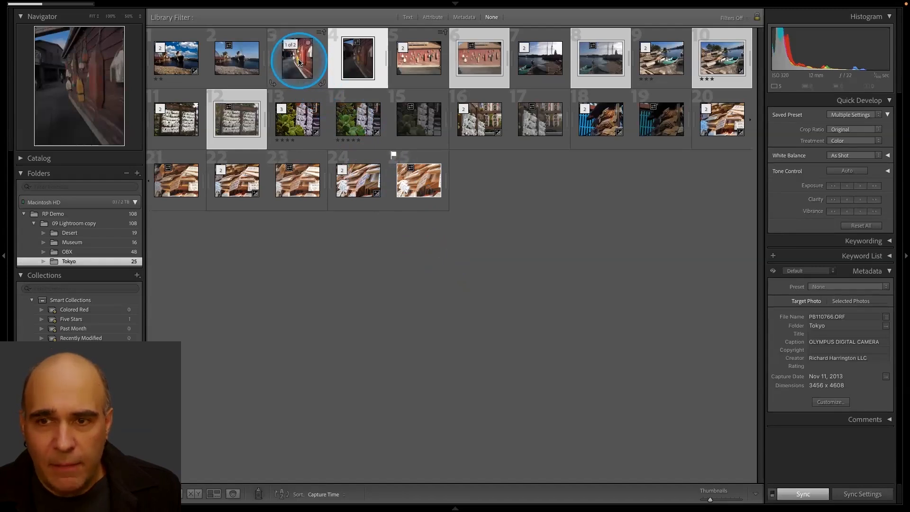
pyautogui.doubleClick(299, 62)
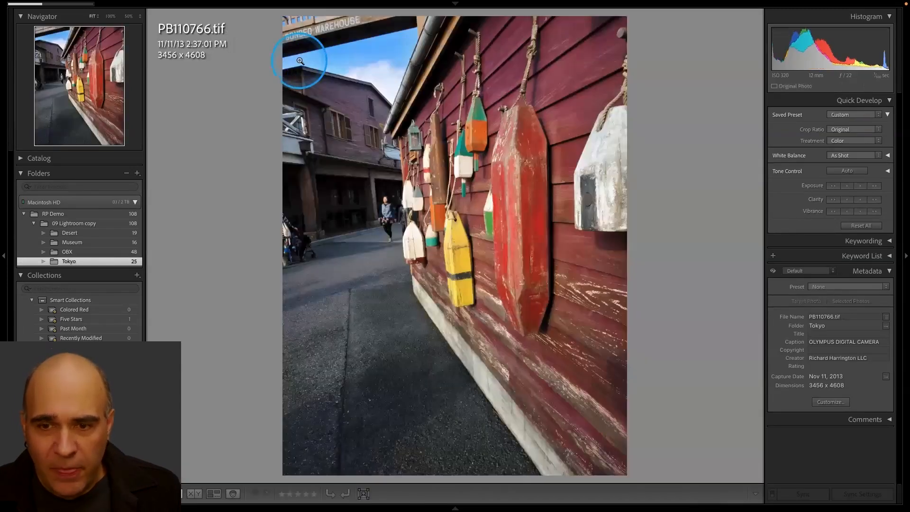
pyautogui.press('Right')
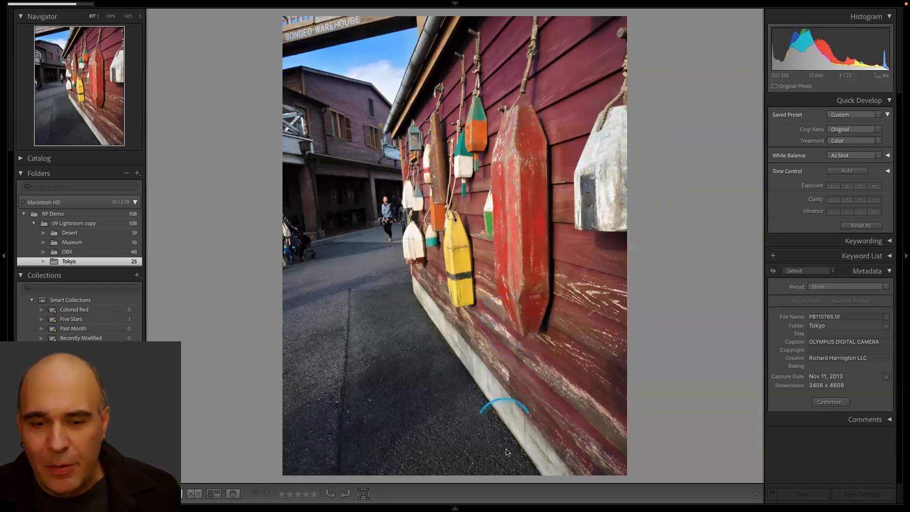
pyautogui.moveTo(457, 510)
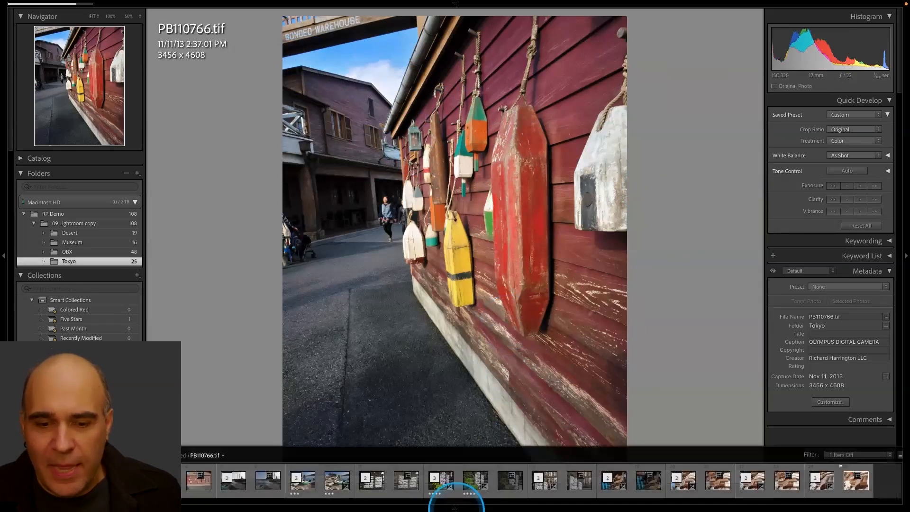
pyautogui.click(233, 481)
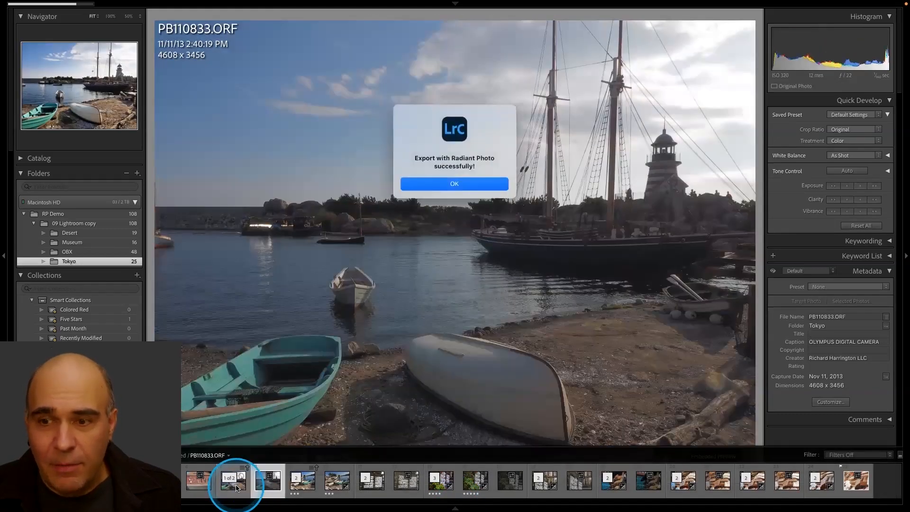
# - Dismiss the export message and page through the following photos at full size before returning to the thumbnail grid
pyautogui.click(417, 183)
pyautogui.press('Right')
pyautogui.press('Right')
pyautogui.press('Right')
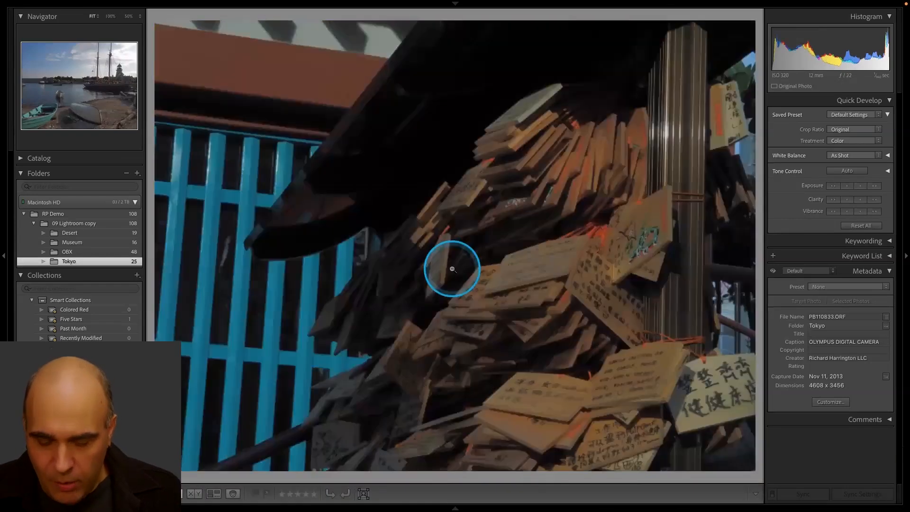
pyautogui.press('Left')
pyautogui.press('g')
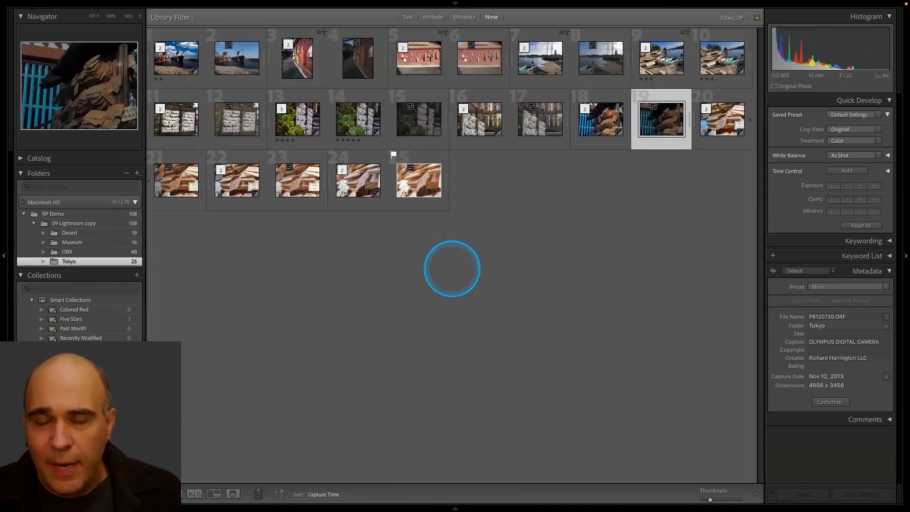
# - Page through the Tokyo folder's photos at full size to compare the processed versions with their ORF originals, and return to the thumbnail grid
pyautogui.doubleClick(173, 58)
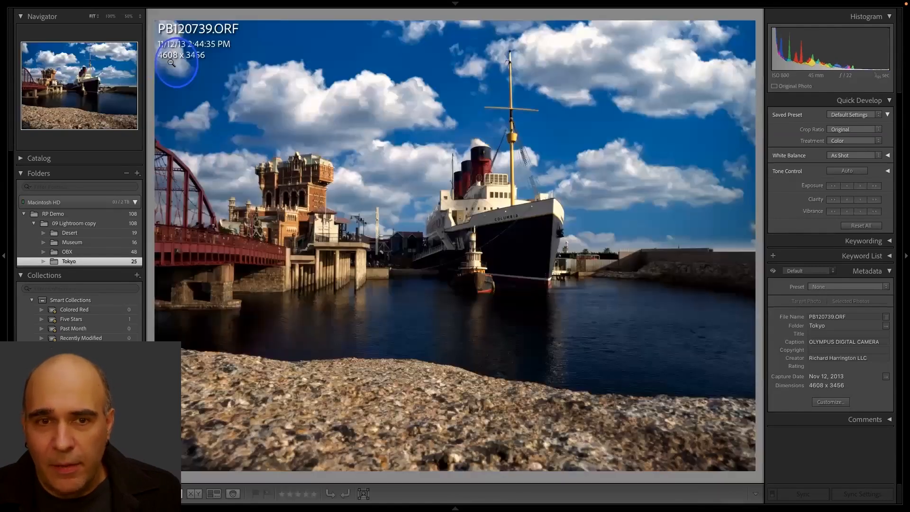
pyautogui.press('Right')
pyautogui.press('Left')
pyautogui.press('Right')
pyautogui.press('Right')
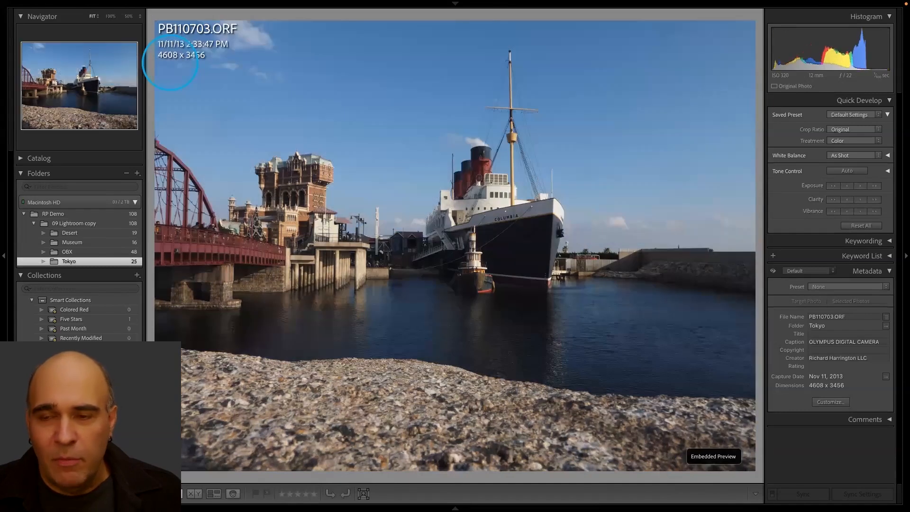
pyautogui.press('Right')
pyautogui.press('Right')
pyautogui.press('Right')
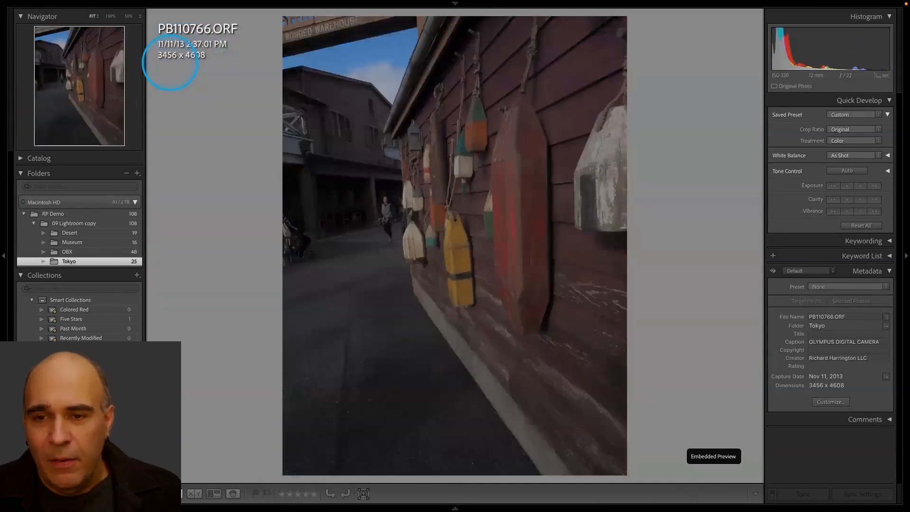
pyautogui.press('Right')
pyautogui.press('Right')
pyautogui.press('Right')
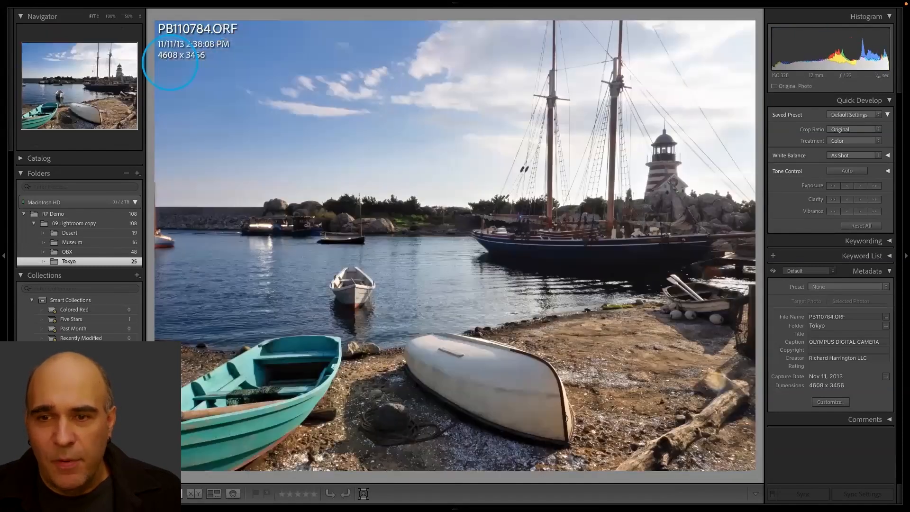
pyautogui.press('Right')
pyautogui.press('Right')
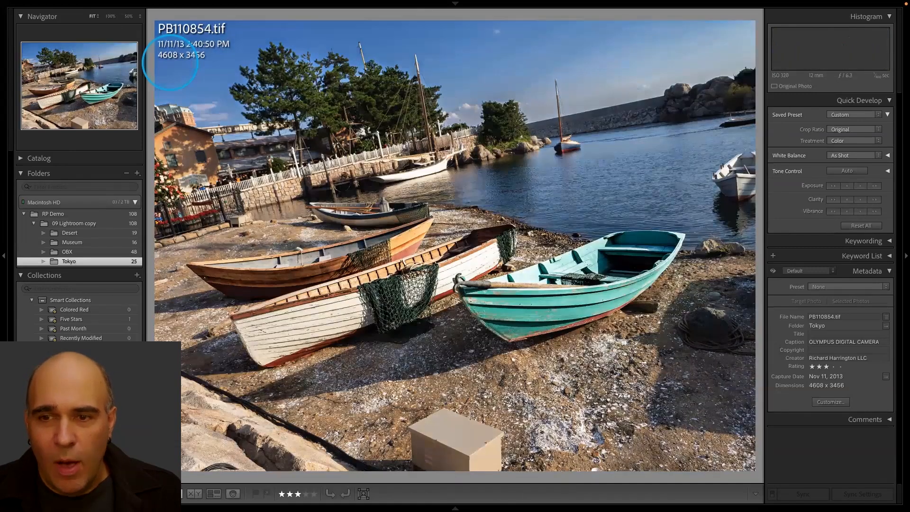
pyautogui.press('Right')
pyautogui.press('Right')
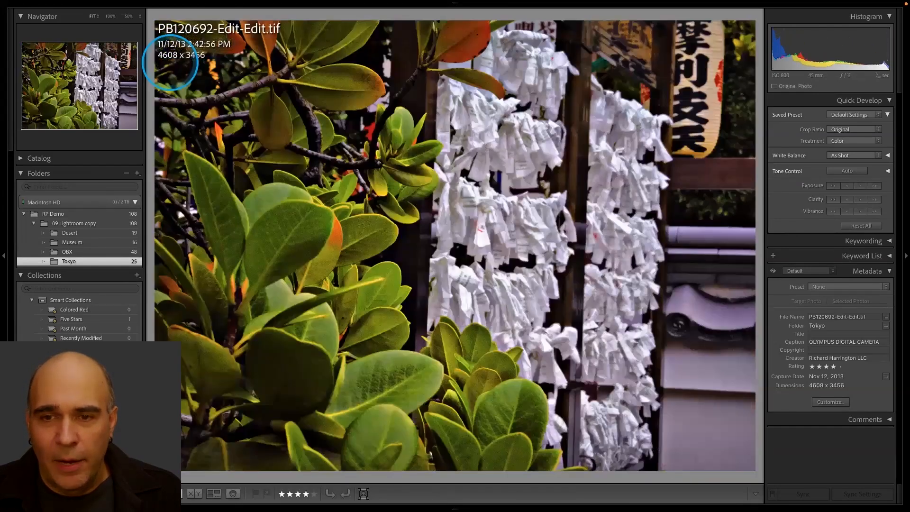
pyautogui.press('Right')
pyautogui.press('Right')
pyautogui.press('Right')
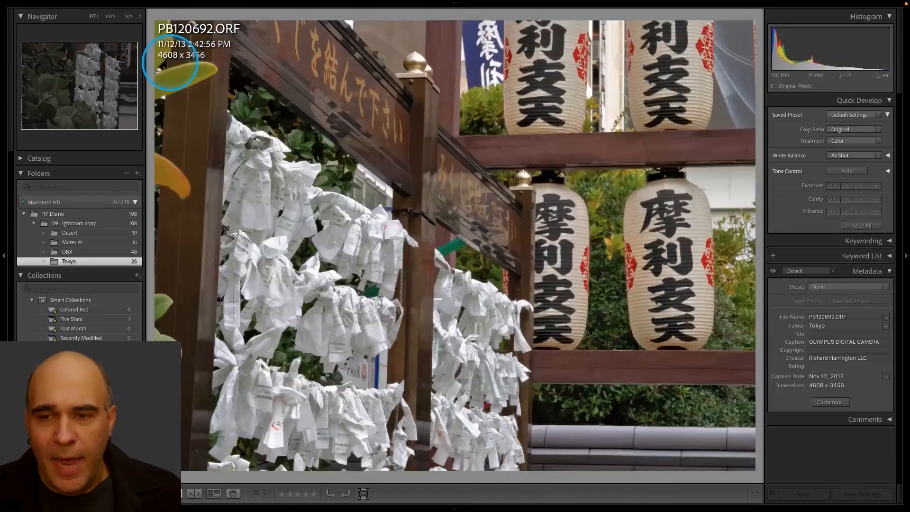
pyautogui.press('Right')
pyautogui.press('Right')
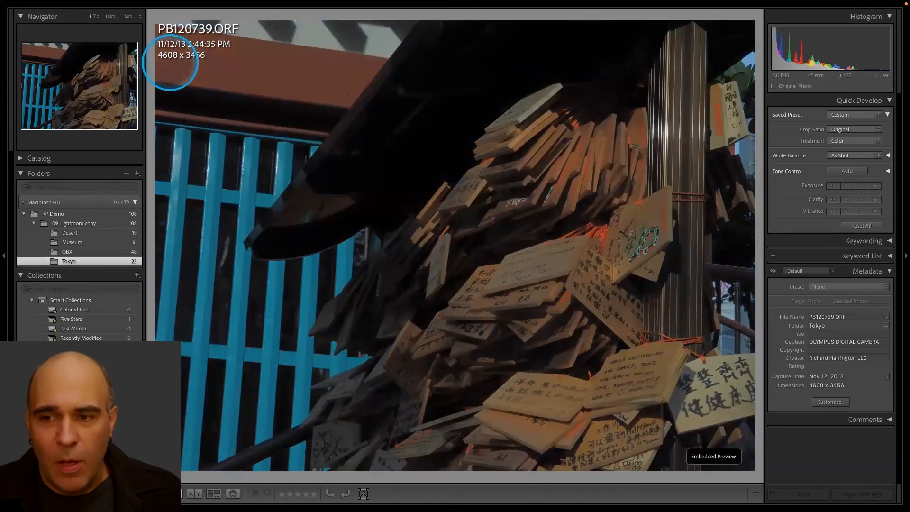
pyautogui.press('Right')
pyautogui.press('Right')
pyautogui.press('Right')
pyautogui.press('Right')
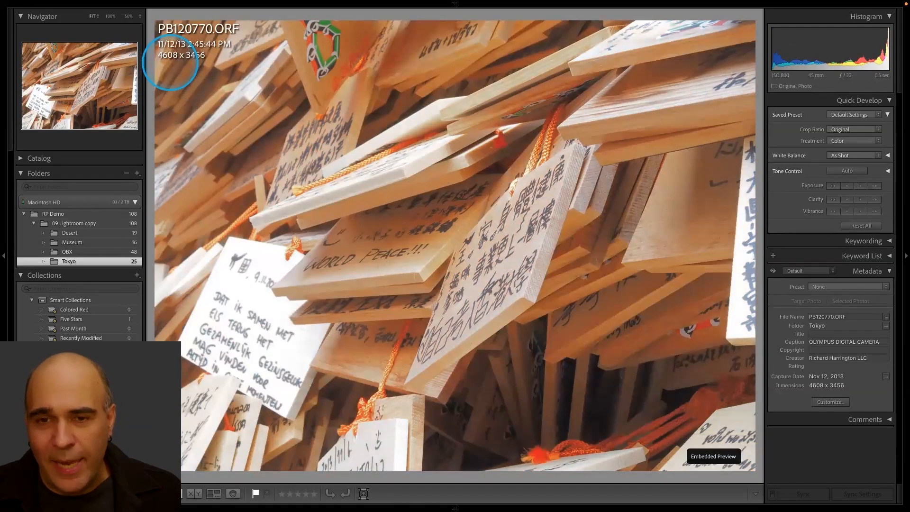
pyautogui.doubleClick(169, 62)
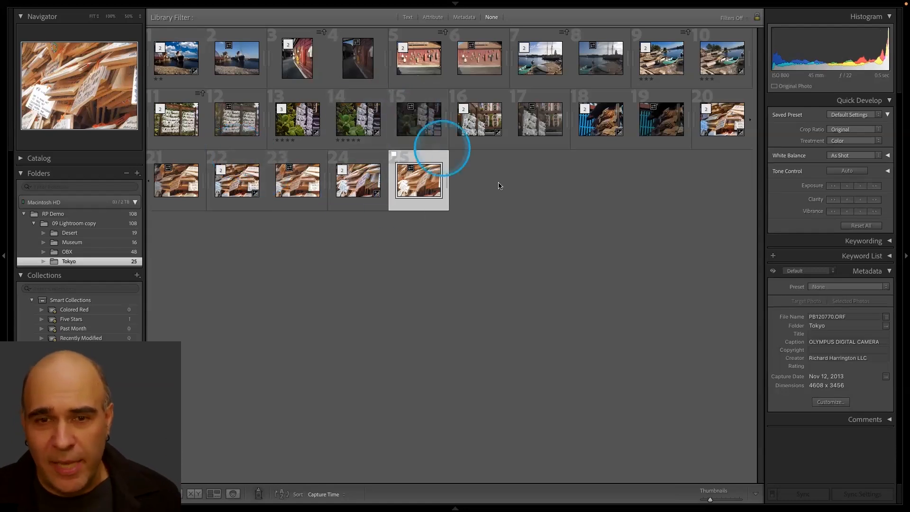
# - Switch to Mylio Photos and expand its window to fill the screen
pyautogui.press('super+Tab')
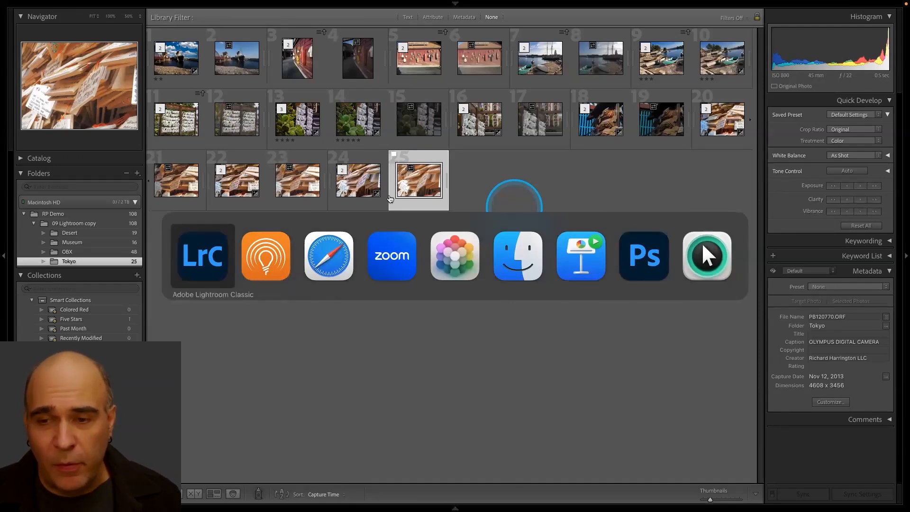
pyautogui.press('Escape')
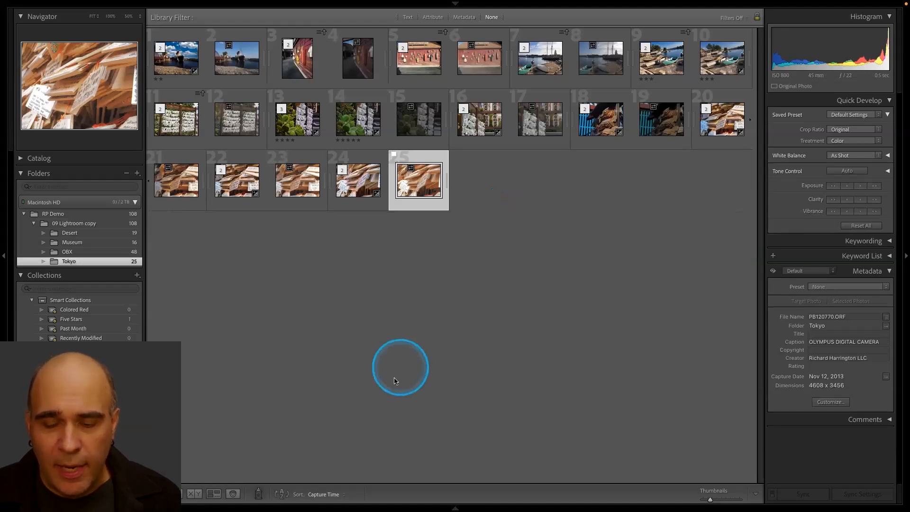
pyautogui.moveTo(335, 511)
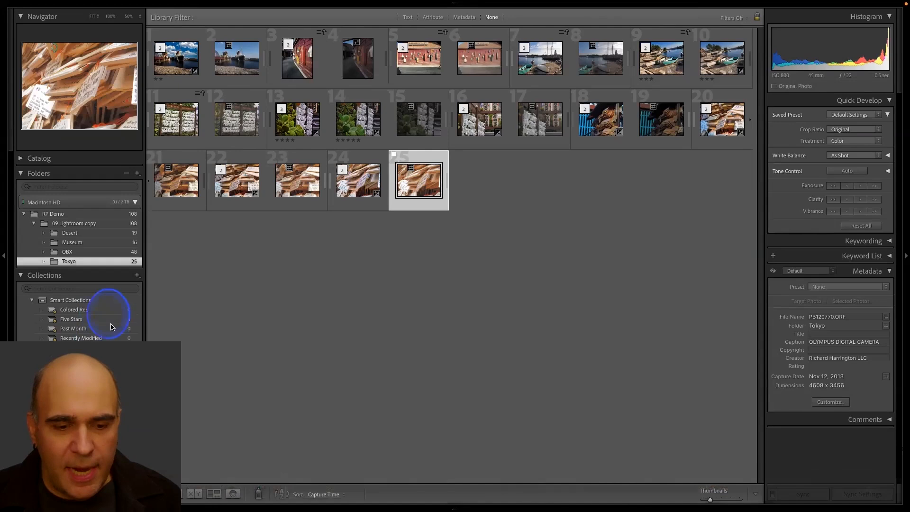
pyautogui.moveTo(234, 510)
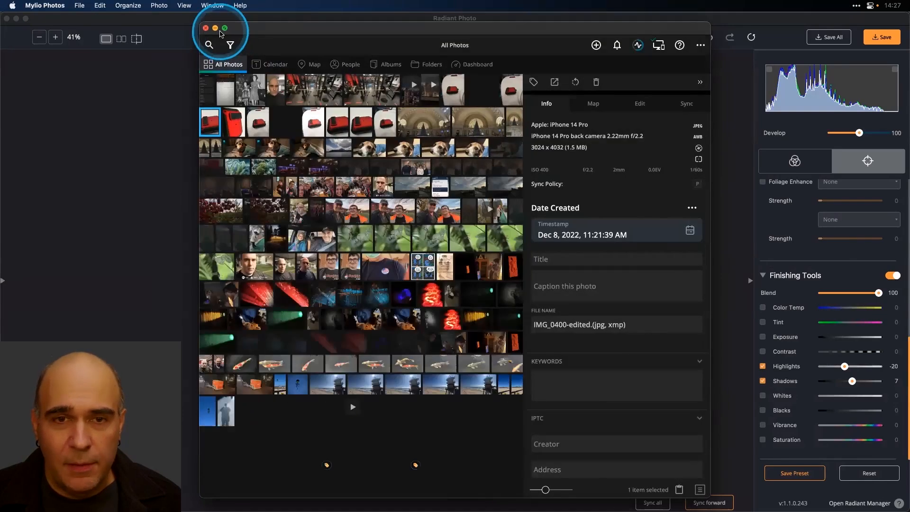
pyautogui.click(224, 29)
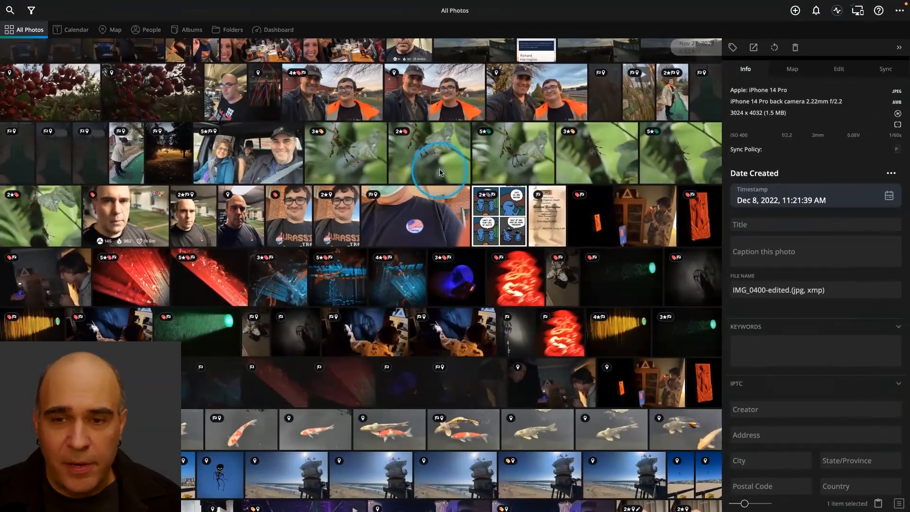
# - Browse back through the older pictures in the All Photos view
pyautogui.scroll(-10, 441, 168)
pyautogui.scroll(-10, 440, 172)
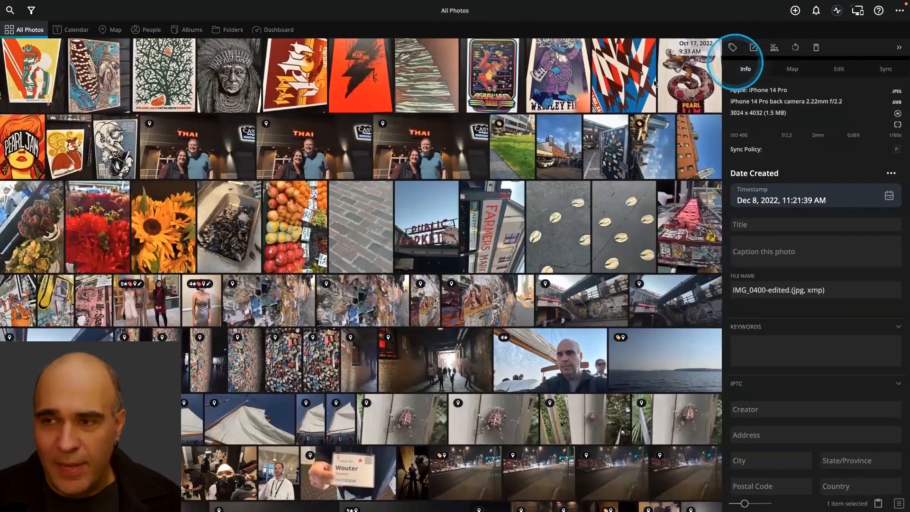
pyautogui.scroll(-2, 650, 84)
pyautogui.scroll(11, 650, 84)
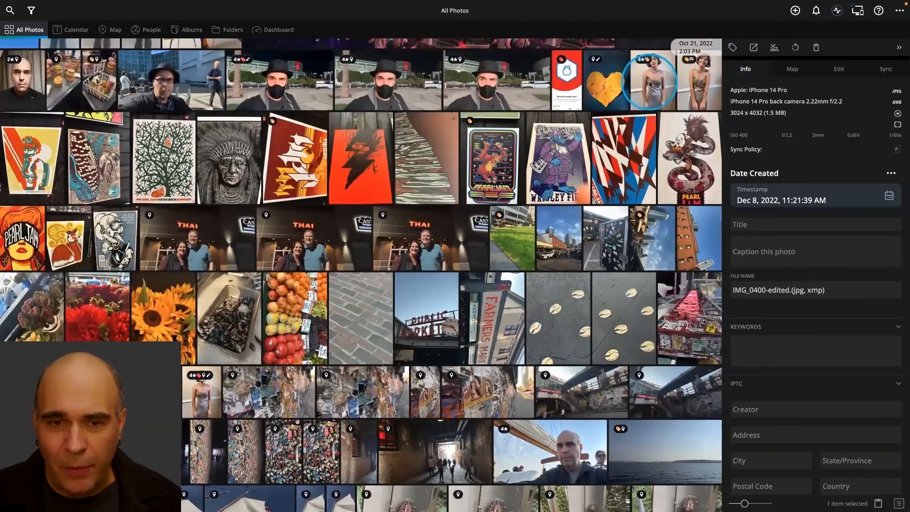
pyautogui.scroll(-5, 649, 84)
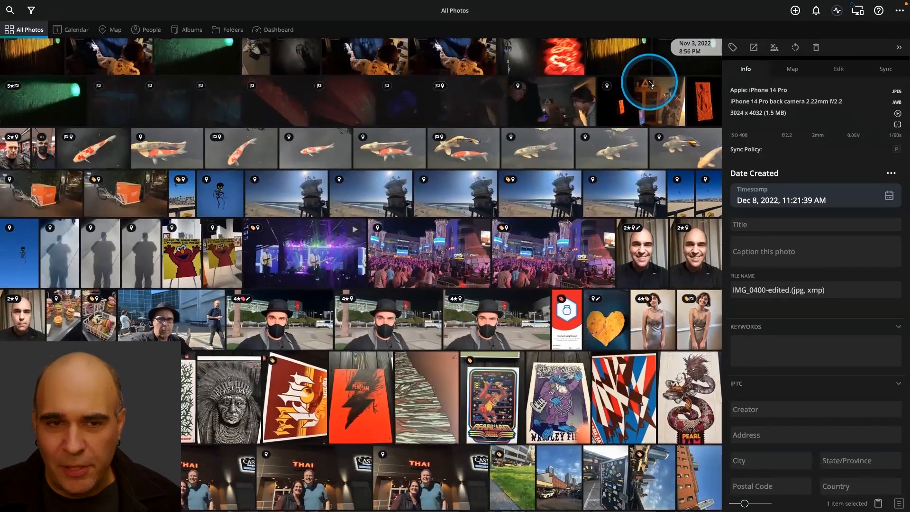
pyautogui.scroll(-20, 481, 94)
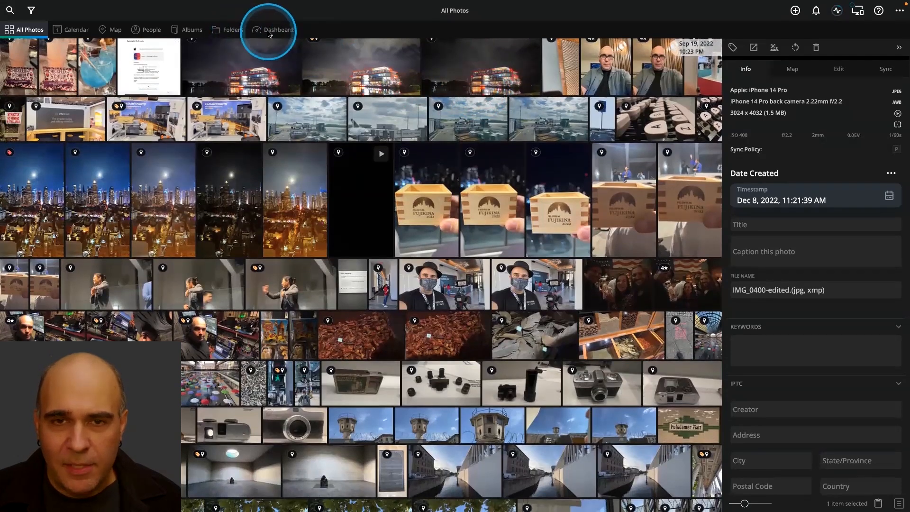
# - Open the Dashboard's Devices list and examine the linked computers, mobile devices, drives and clouds
pyautogui.click(275, 30)
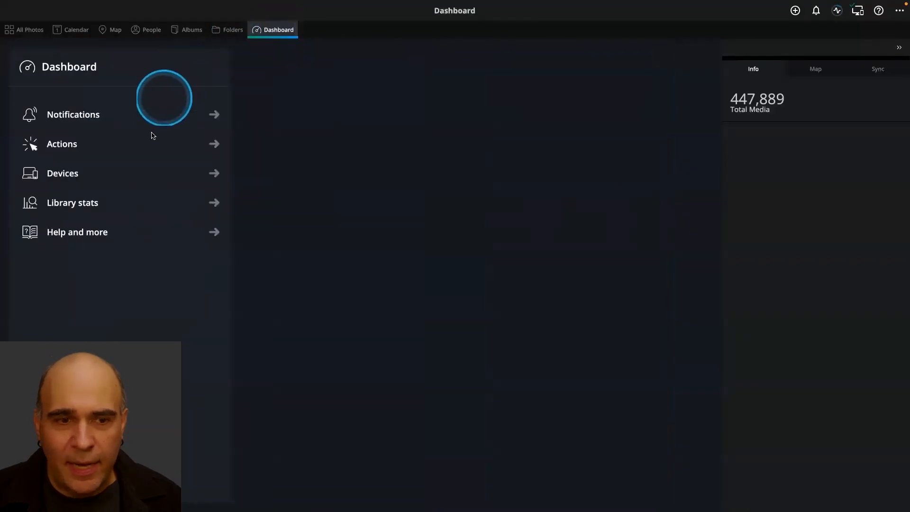
pyautogui.click(155, 173)
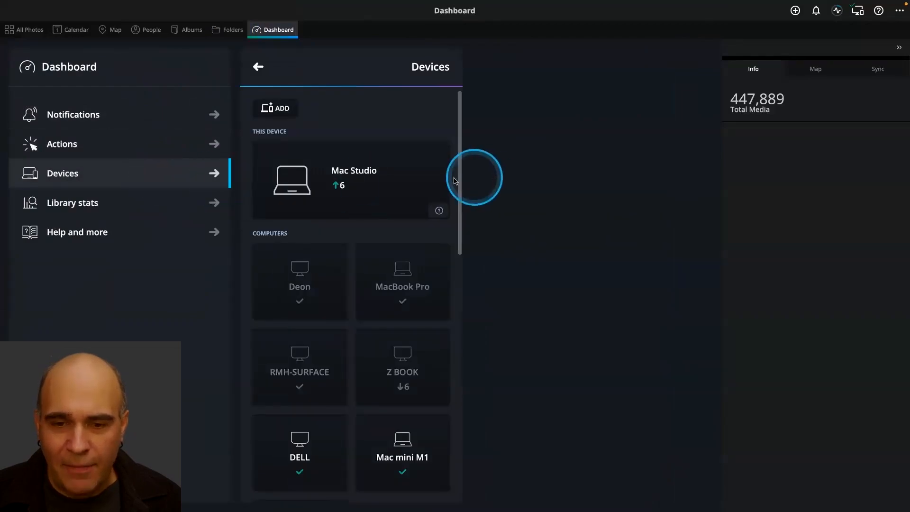
pyautogui.scroll(-1, 435, 181)
pyautogui.scroll(-2, 435, 181)
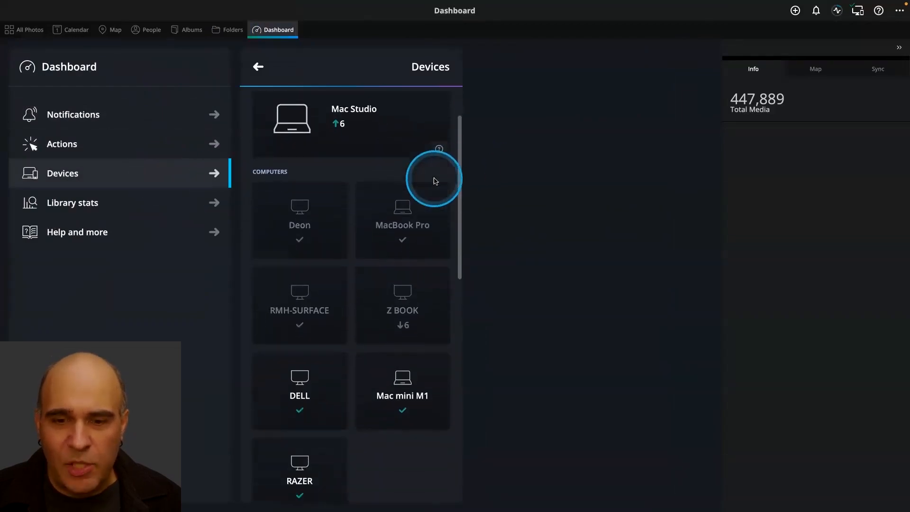
pyautogui.scroll(-10, 435, 181)
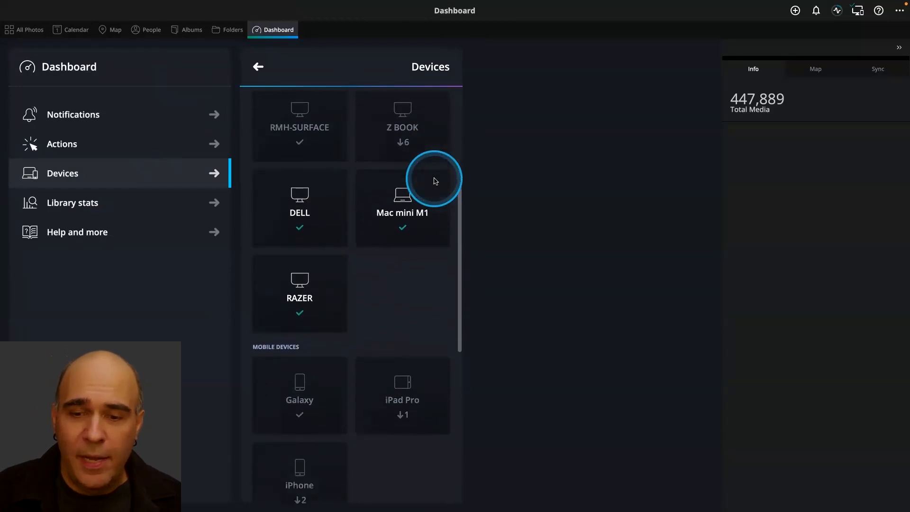
pyautogui.scroll(-13, 435, 180)
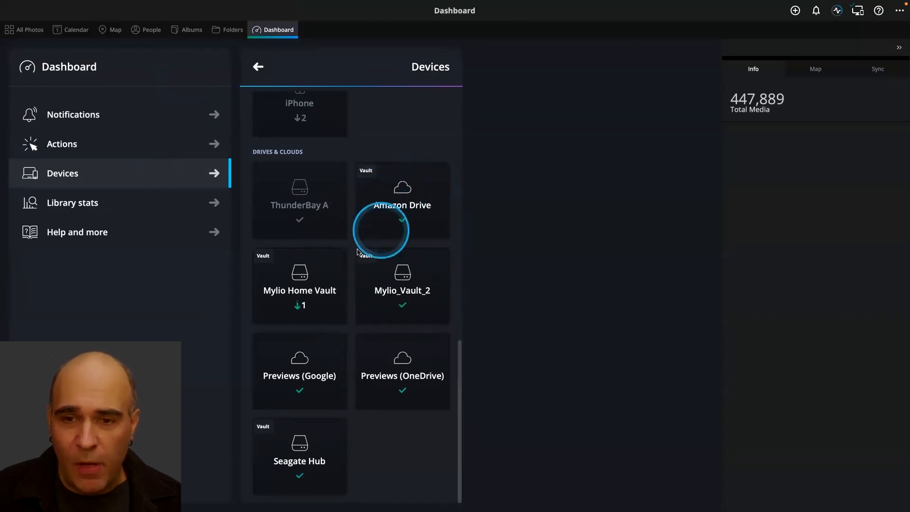
pyautogui.scroll(2, 386, 255)
pyautogui.scroll(6, 387, 255)
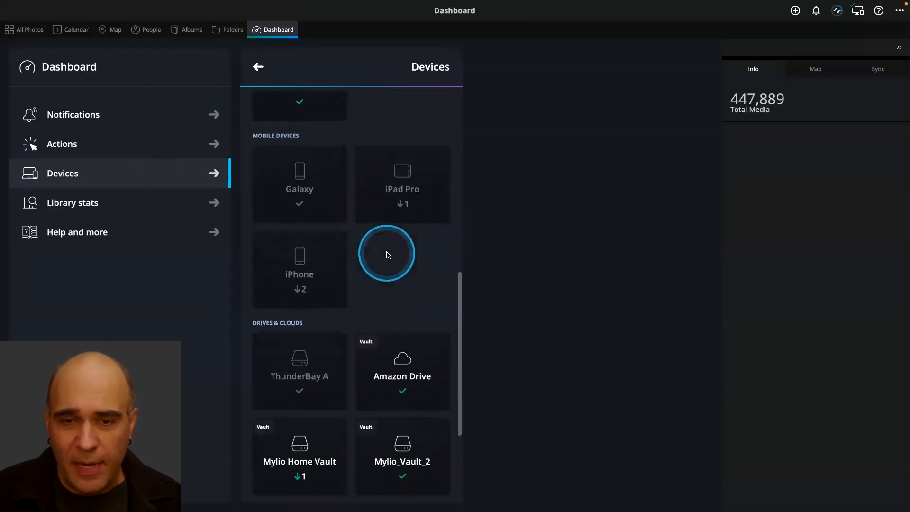
pyautogui.scroll(-3, 403, 292)
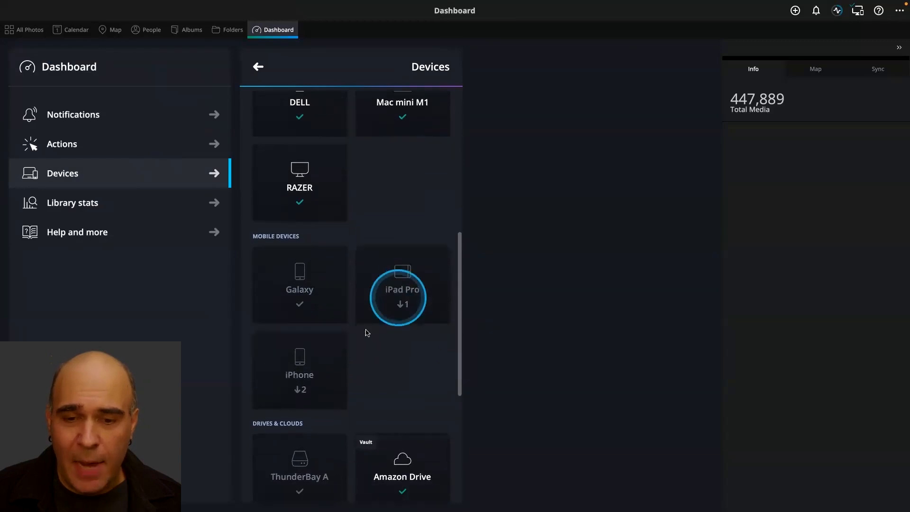
pyautogui.scroll(2, 383, 274)
pyautogui.scroll(8, 384, 278)
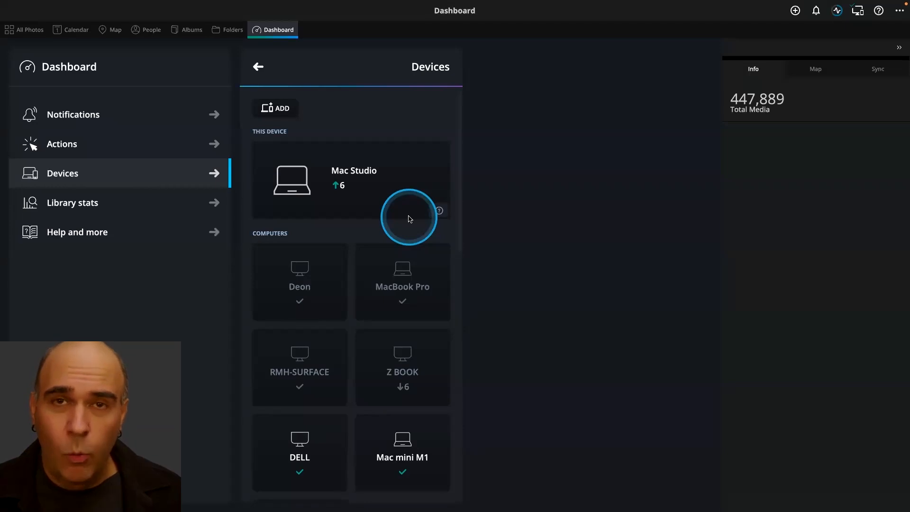
pyautogui.hscroll(1, 330, 190)
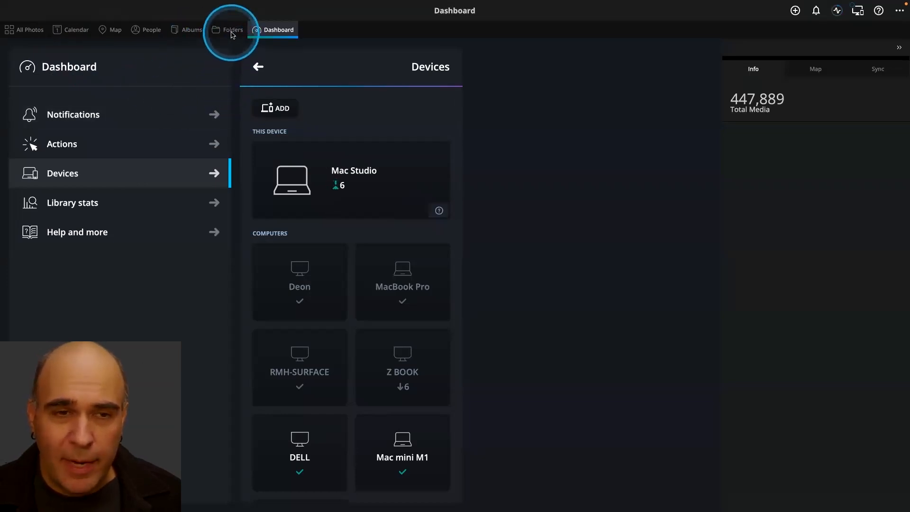
# - Leave the Dashboard and open the Photo Library Main folder stored on the ThunderBay A drive
pyautogui.click(33, 30)
pyautogui.click(307, 177)
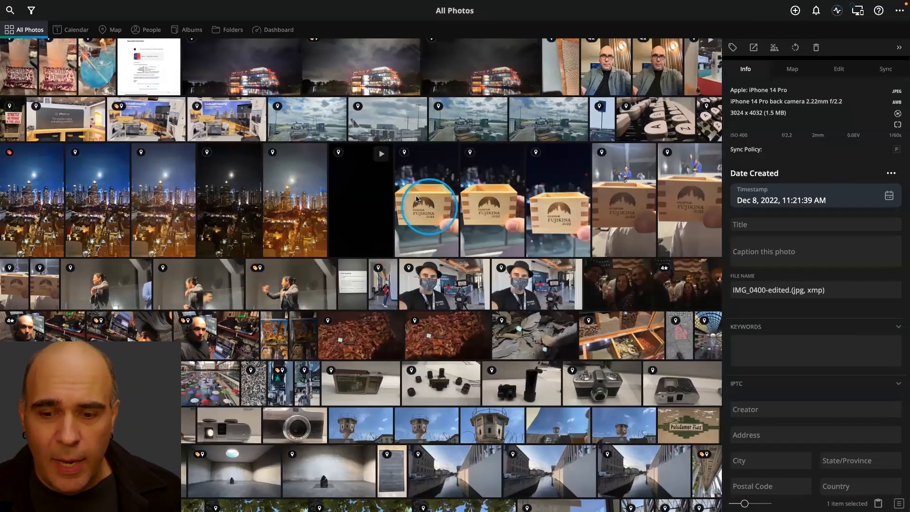
pyautogui.click(224, 32)
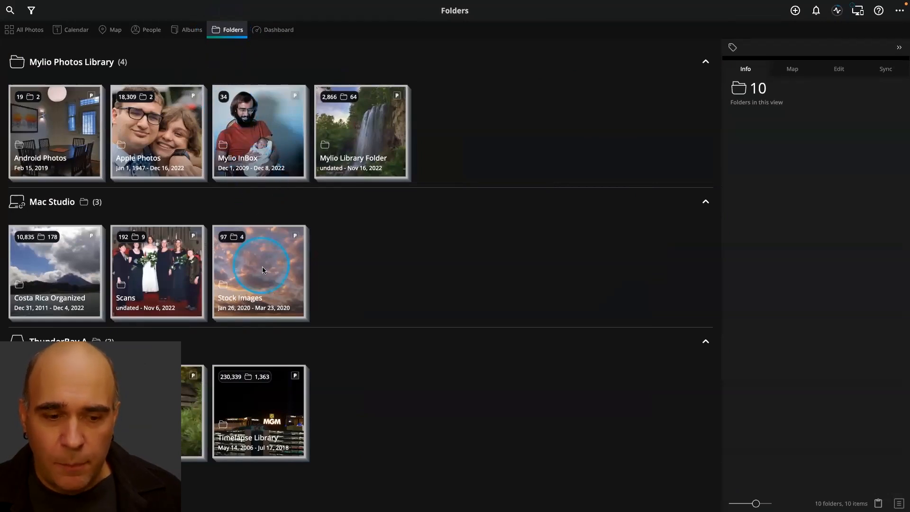
pyautogui.click(189, 408)
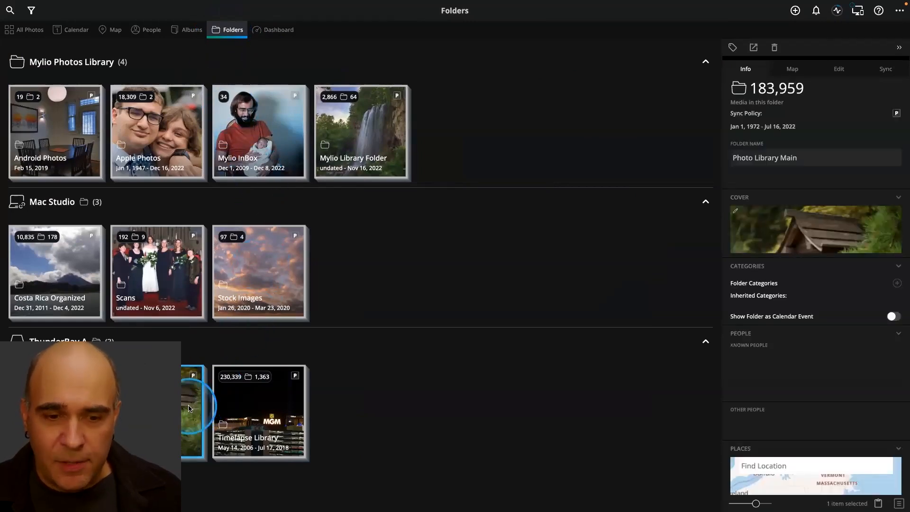
pyautogui.doubleClick(189, 409)
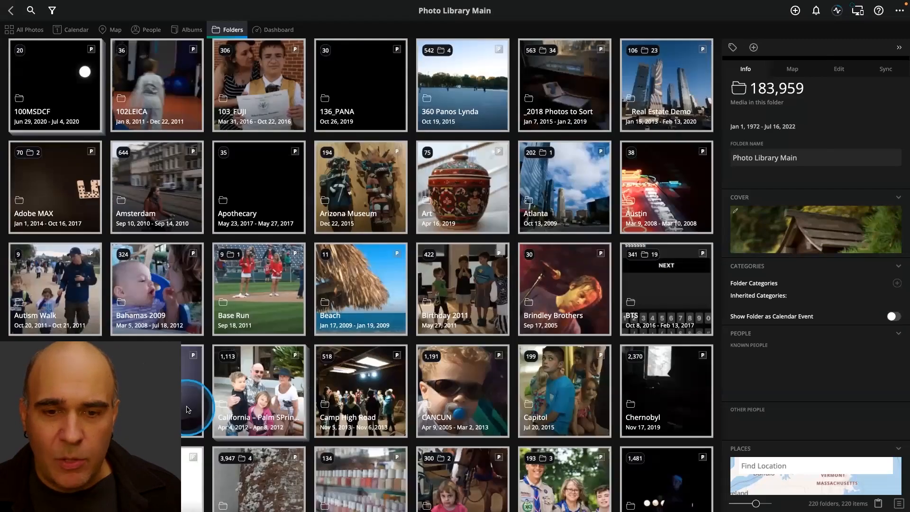
# - Back out of the Calibration Setup folder and open the Beach folder in Photo Library Main
pyautogui.doubleClick(240, 349)
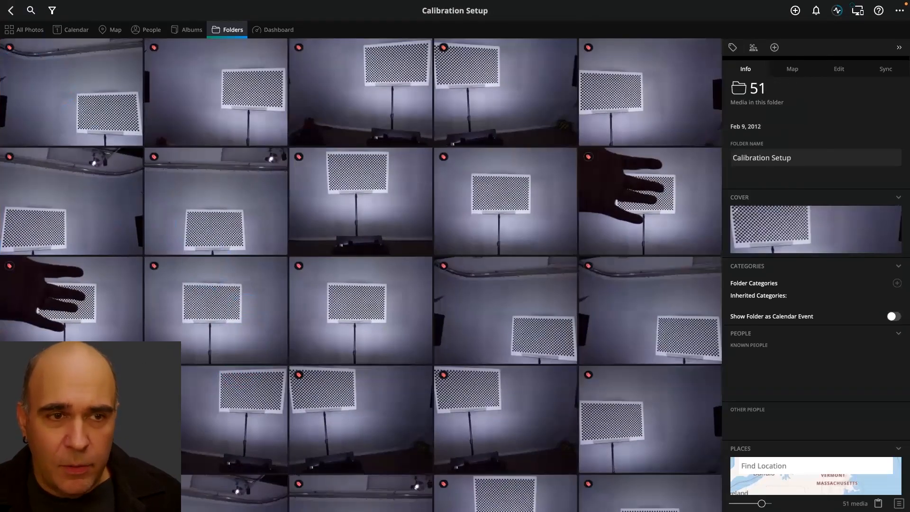
pyautogui.click(11, 10)
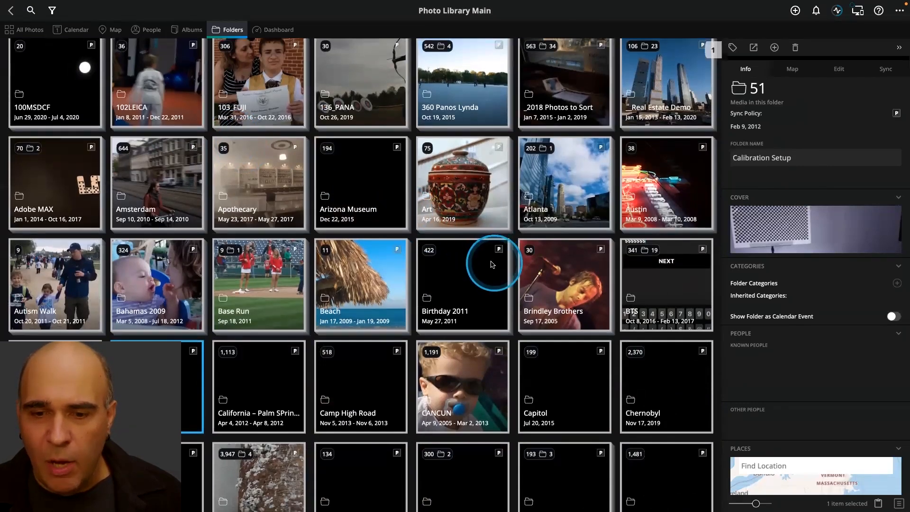
pyautogui.scroll(-1, 484, 259)
pyautogui.doubleClick(372, 253)
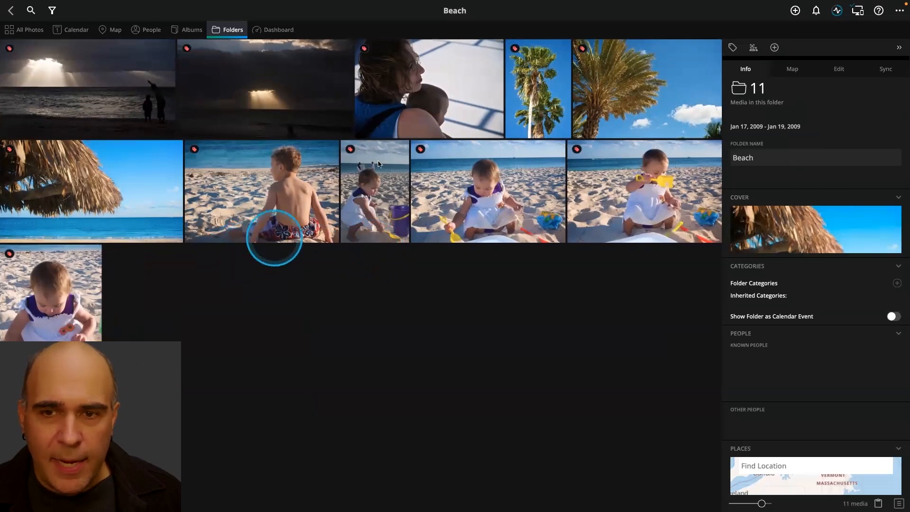
# - Open the original file of the photo showing a woman holding a baby in Radiant Photo for editing
pyautogui.click(416, 107)
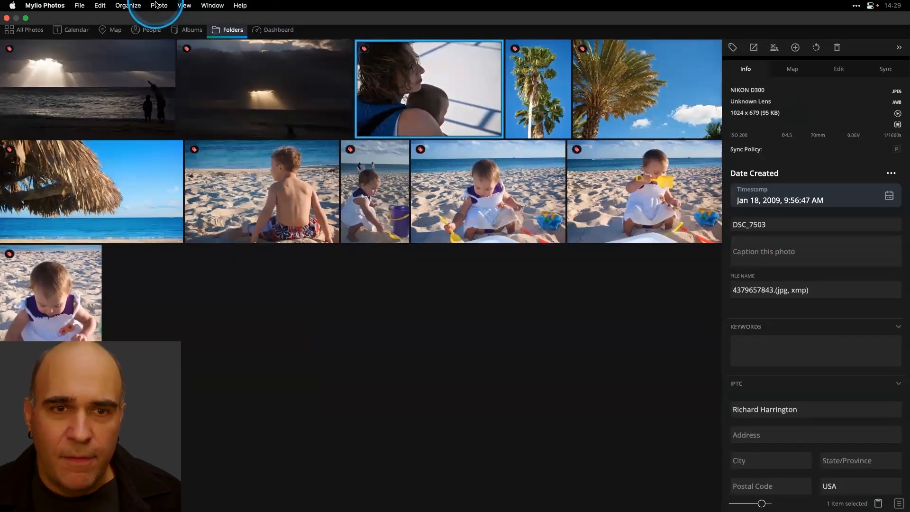
pyautogui.click(157, 5)
pyautogui.moveTo(171, 42)
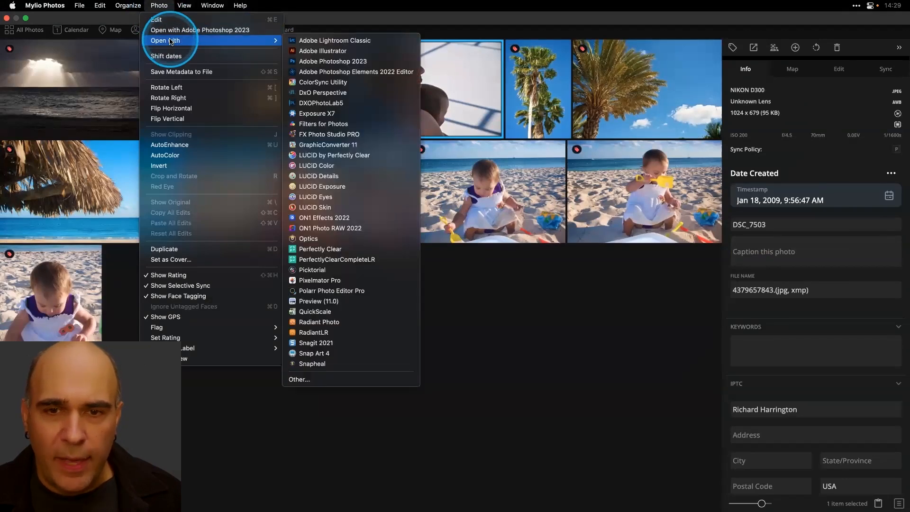
pyautogui.click(372, 323)
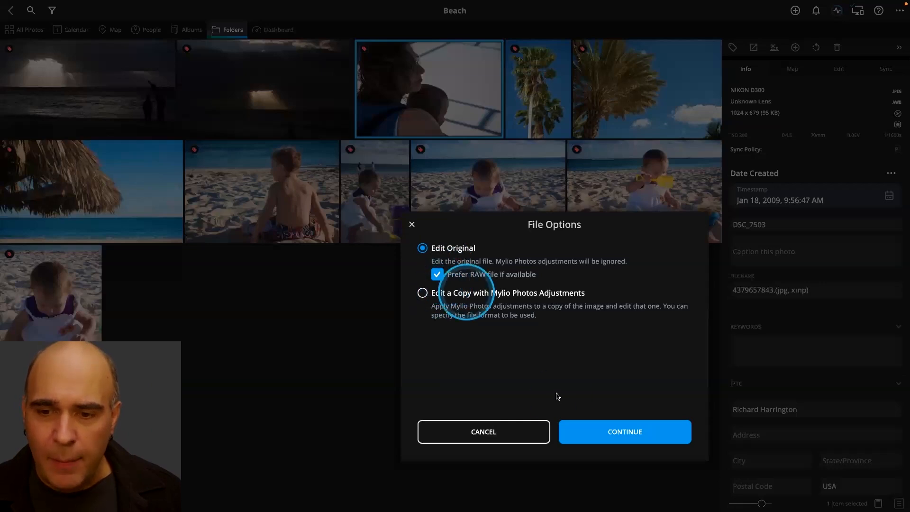
pyautogui.click(584, 431)
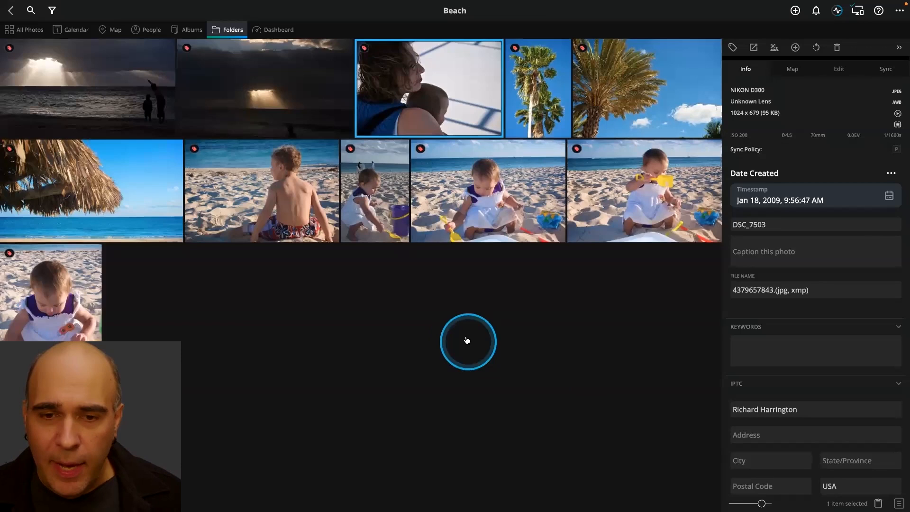
pyautogui.press('super+Tab')
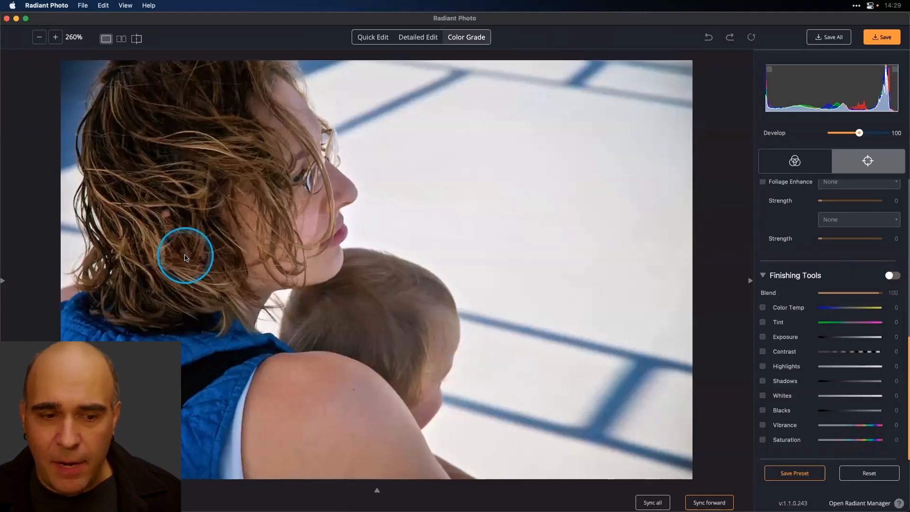
# - Compare the automatically enhanced photo with its original version
pyautogui.click(297, 271)
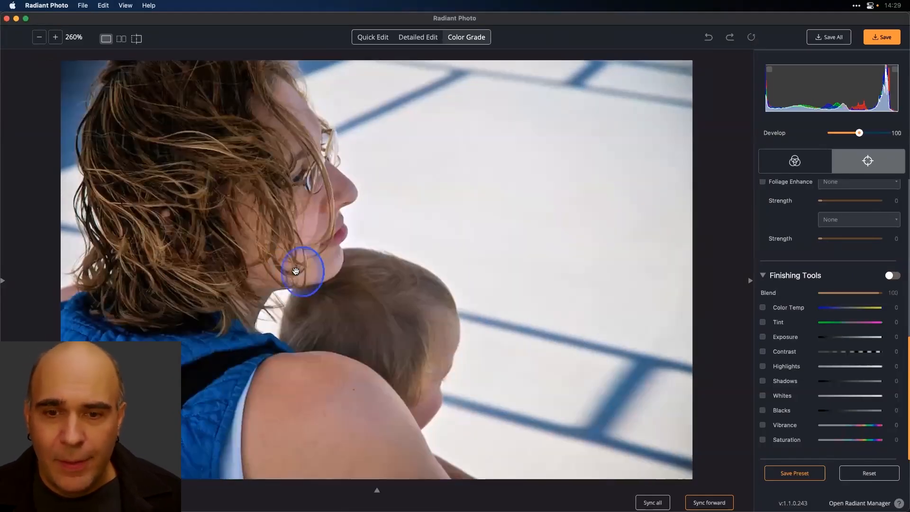
pyautogui.click(296, 271)
pyautogui.click(295, 271)
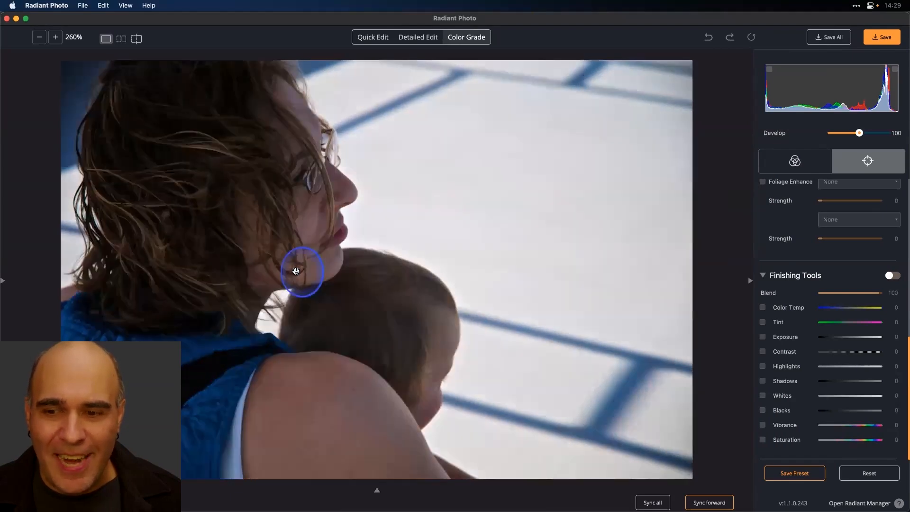
pyautogui.click(544, 280)
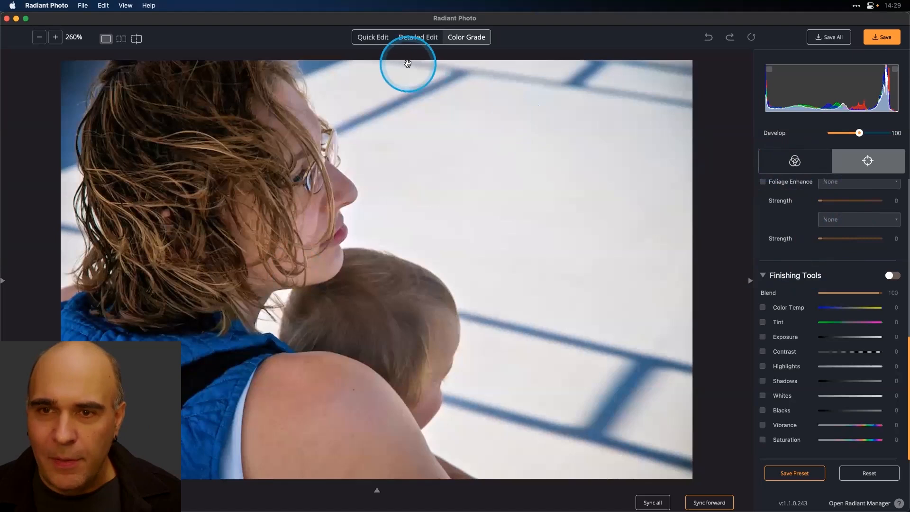
# - In Detailed Edit, manually add the woman's face by marking both eyes, and apply it
pyautogui.click(410, 42)
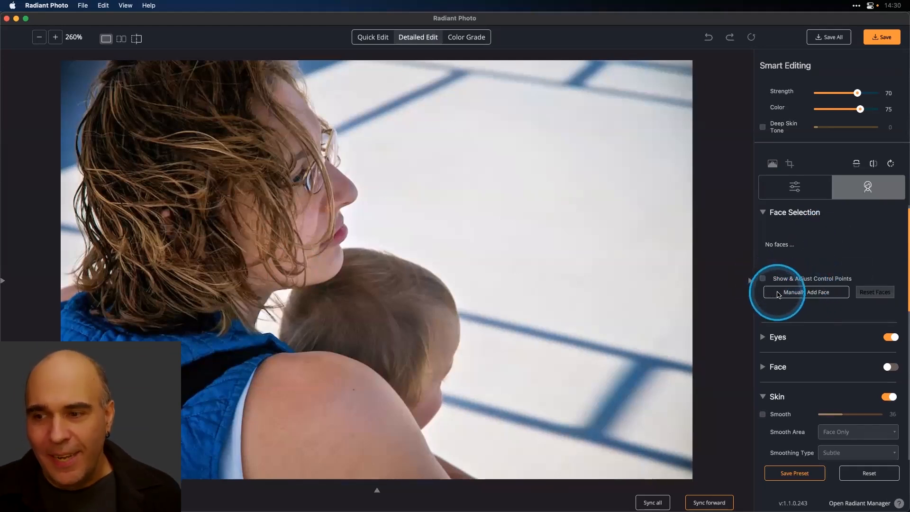
pyautogui.click(778, 294)
pyautogui.click(298, 174)
pyautogui.click(322, 149)
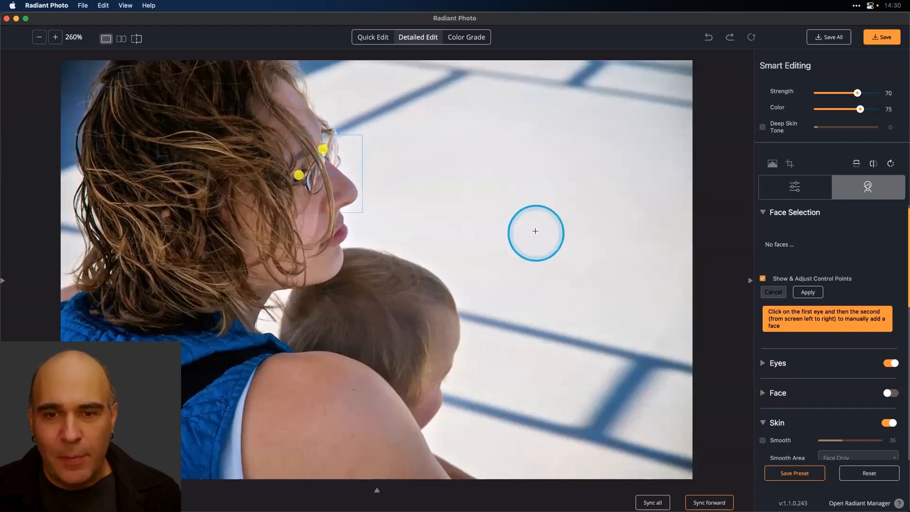
pyautogui.click(806, 293)
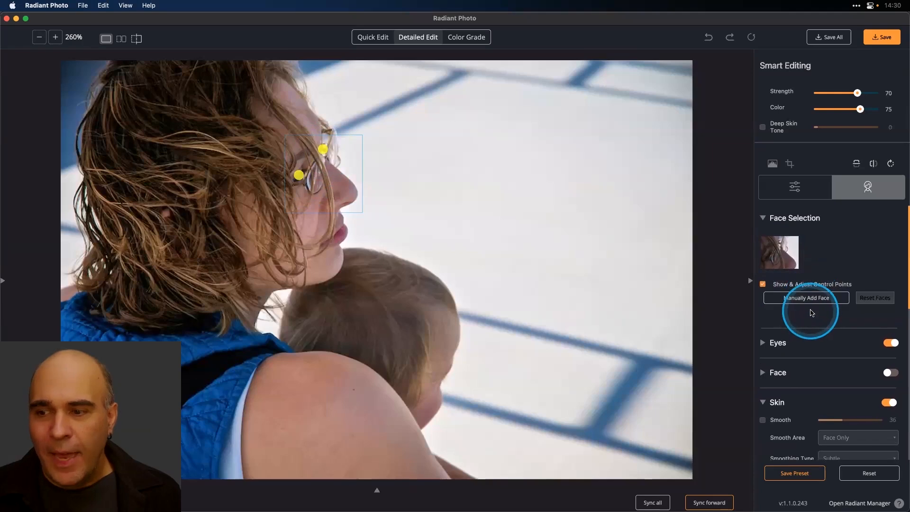
# - Set skin Smooth to 48 with Smooth Area Full Body, set Infrared Removal to 91, and compare with the original
pyautogui.scroll(-5, 812, 306)
pyautogui.moveTo(860, 332); pyautogui.dragTo(849, 331)
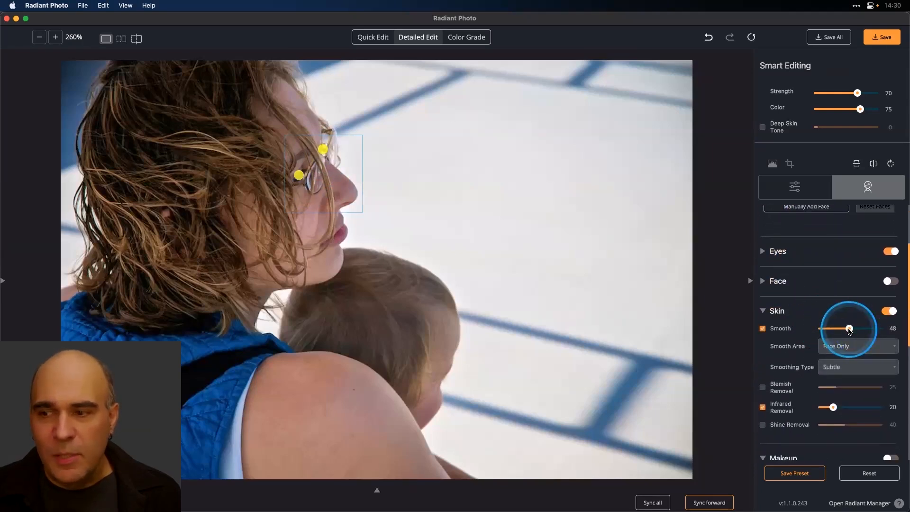
pyautogui.scroll(-3, 844, 332)
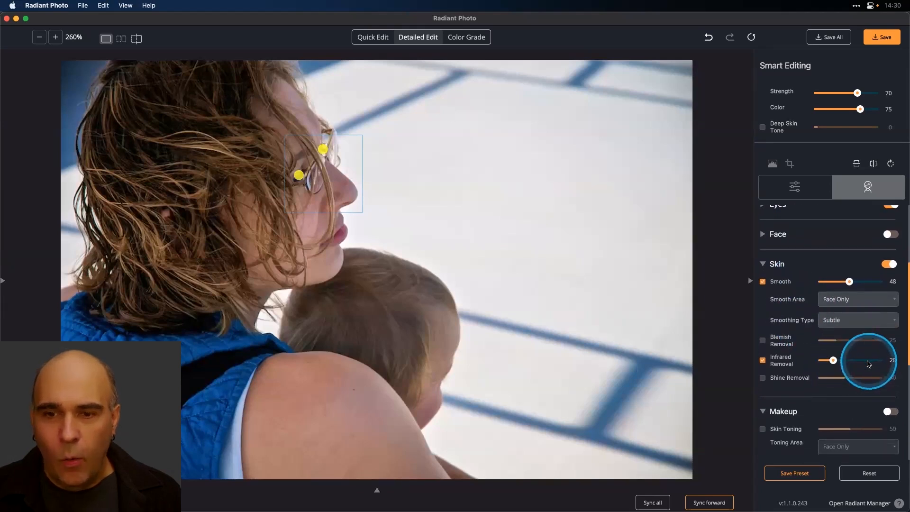
pyautogui.click(866, 362)
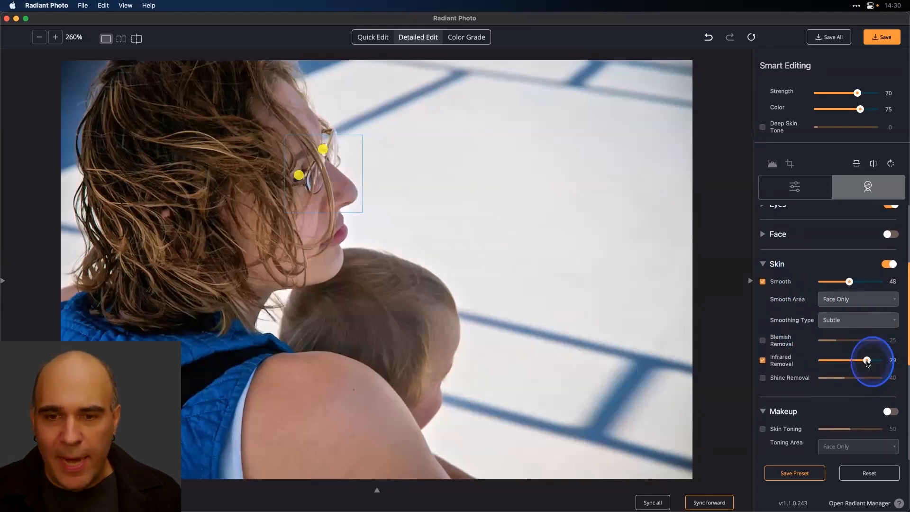
pyautogui.scroll(-1, 851, 317)
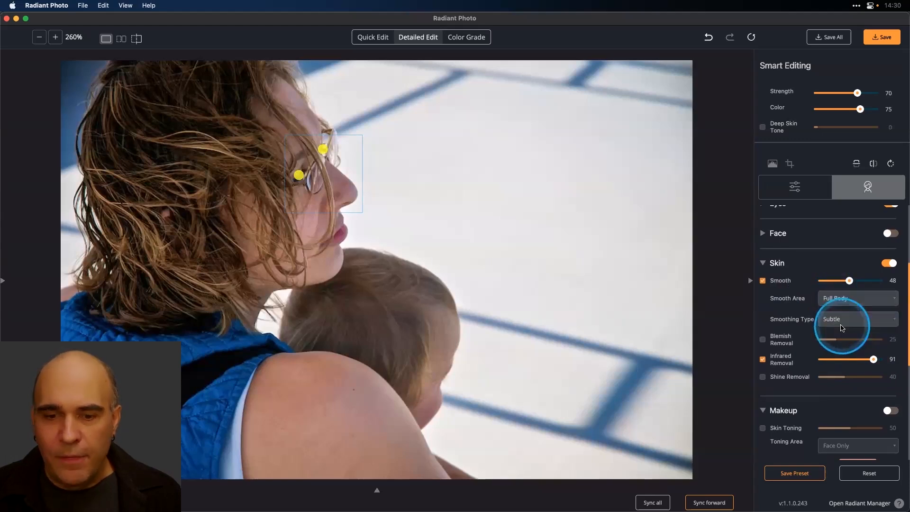
pyautogui.click(461, 351)
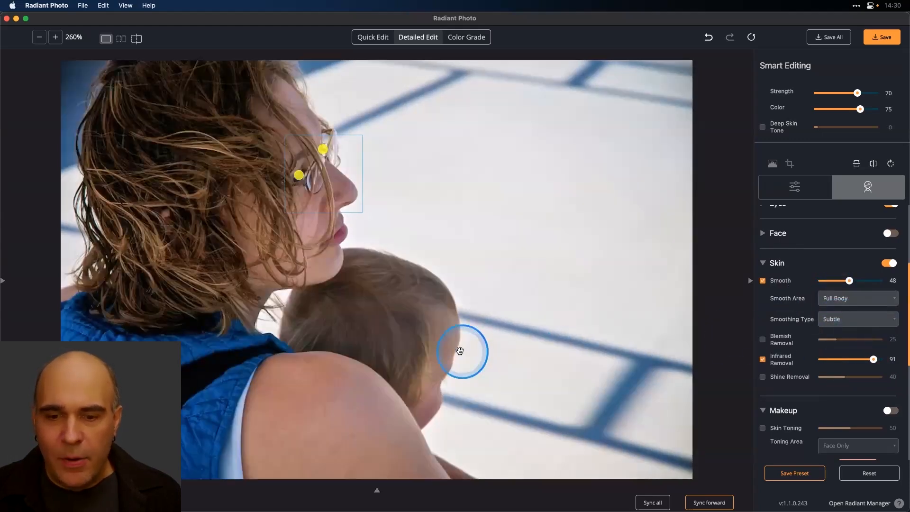
pyautogui.click(462, 350)
# - Hide the control points on the manually added face and return to the Skin settings
pyautogui.scroll(3, 833, 258)
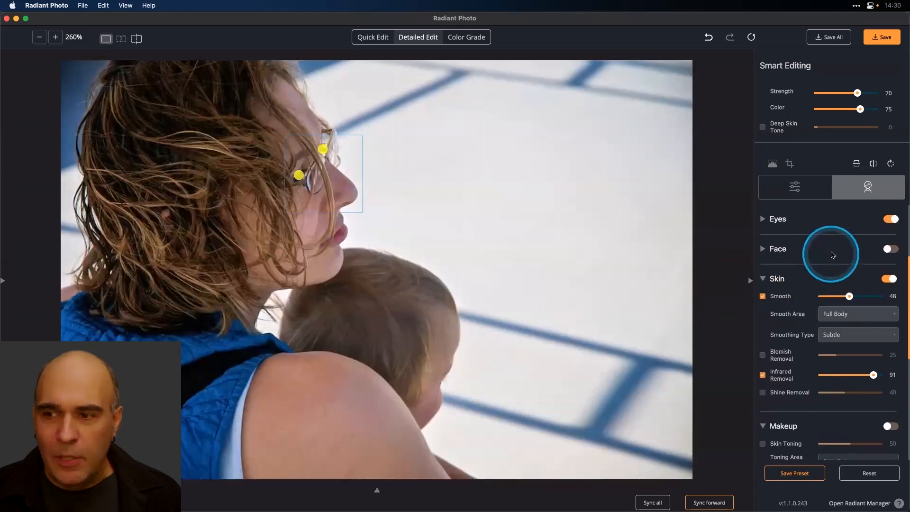
pyautogui.click(762, 268)
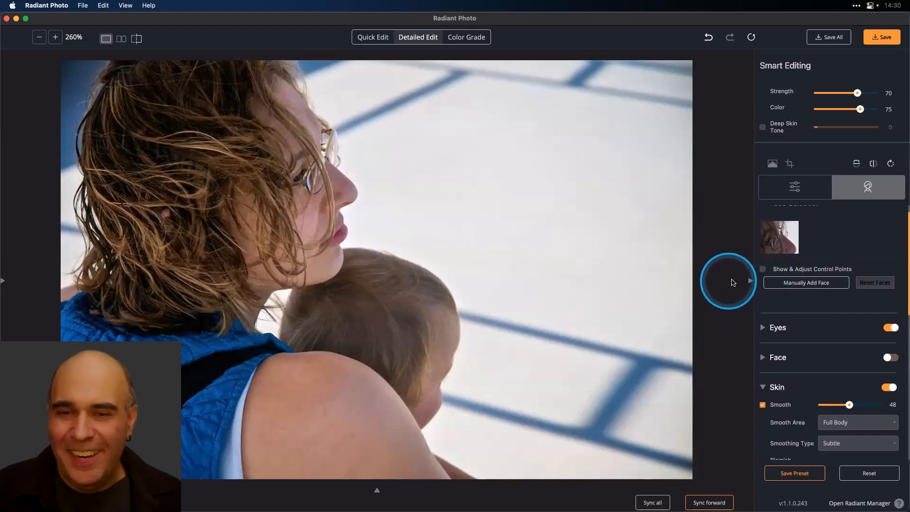
pyautogui.scroll(-4, 792, 285)
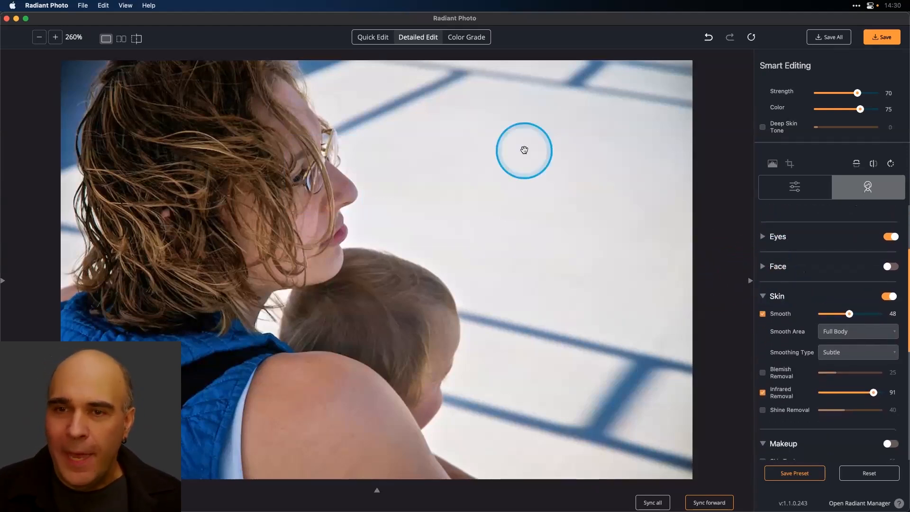
# - Switch to the Color Grade looks and find the Tropical Summer collection
pyautogui.click(470, 39)
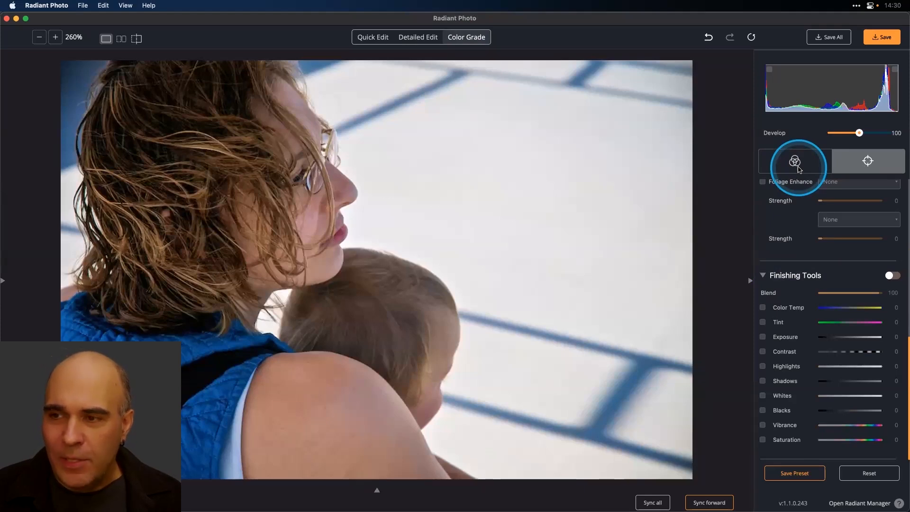
pyautogui.click(799, 169)
pyautogui.scroll(3, 826, 335)
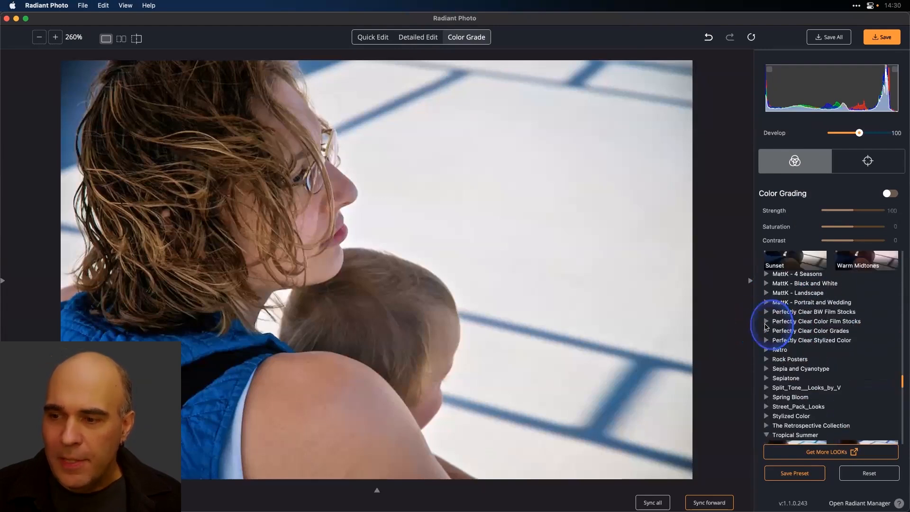
pyautogui.scroll(-5, 821, 330)
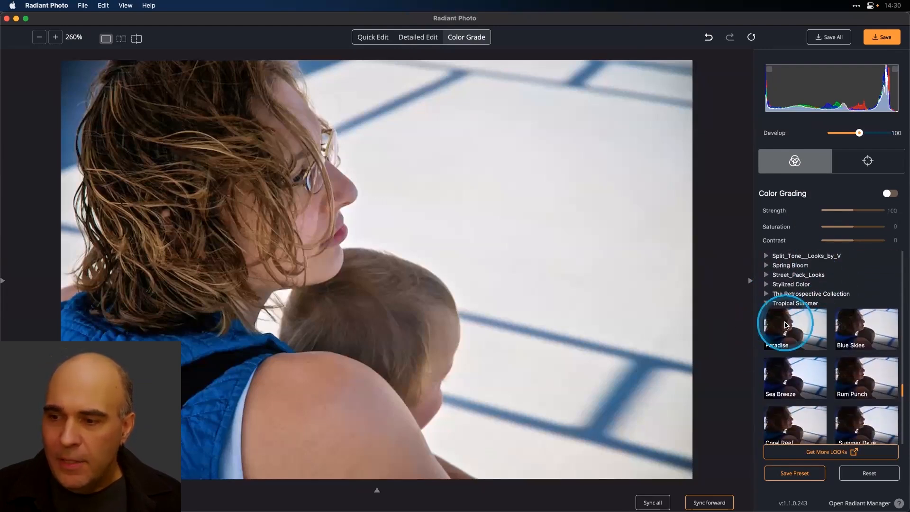
# - Try the Blue Skies, Sea Breeze, Rum Punch, Coral Reef and Summer Daze looks and compare with the original
pyautogui.click(868, 329)
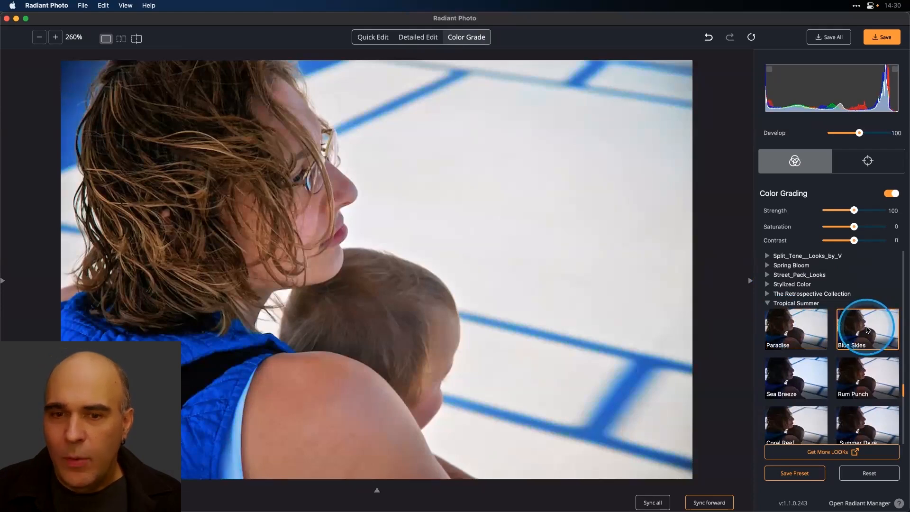
pyautogui.scroll(-1, 790, 373)
pyautogui.click(789, 372)
pyautogui.click(870, 365)
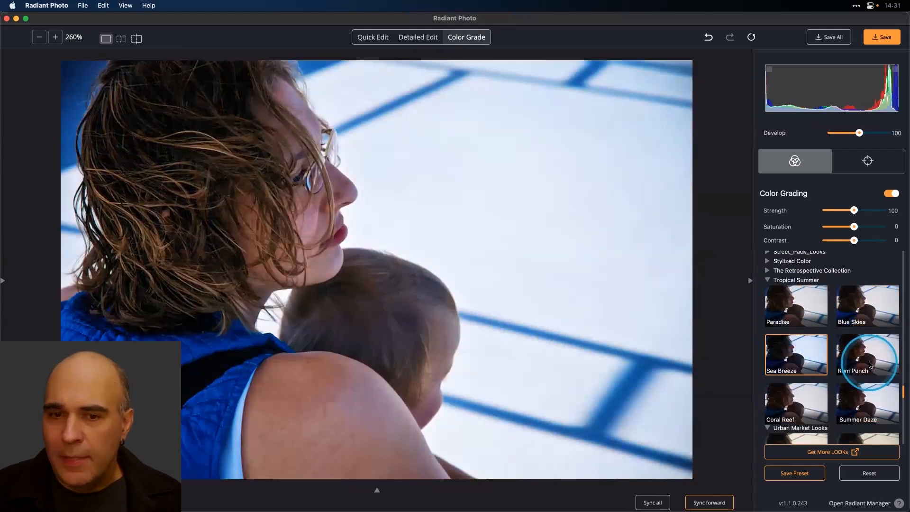
pyautogui.scroll(-2, 869, 364)
pyautogui.click(793, 361)
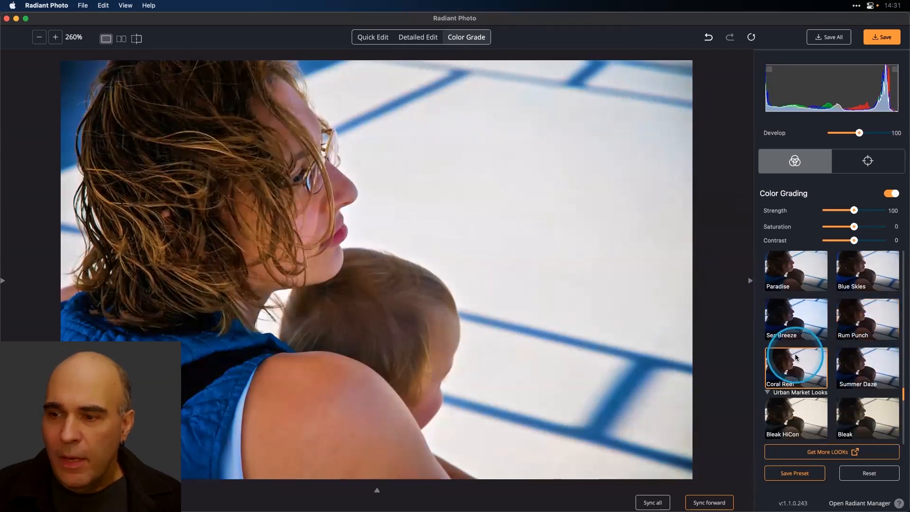
pyautogui.click(866, 361)
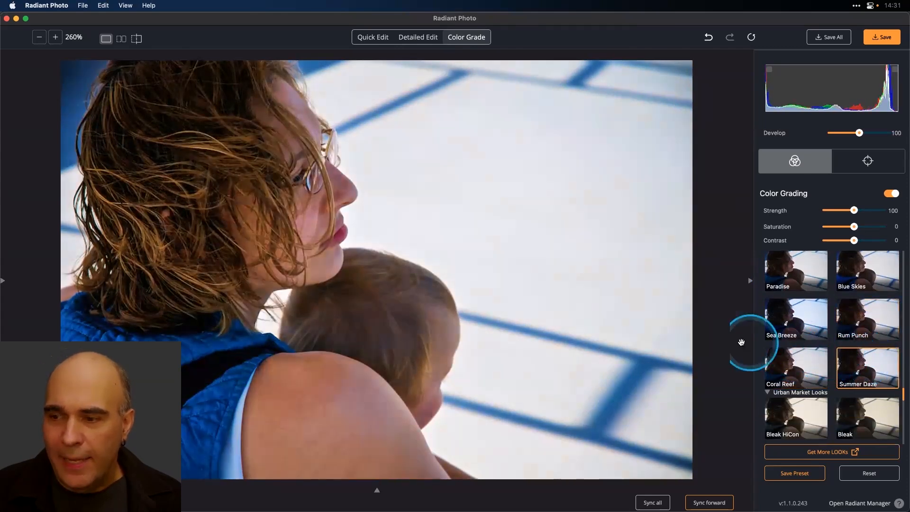
pyautogui.click(626, 341)
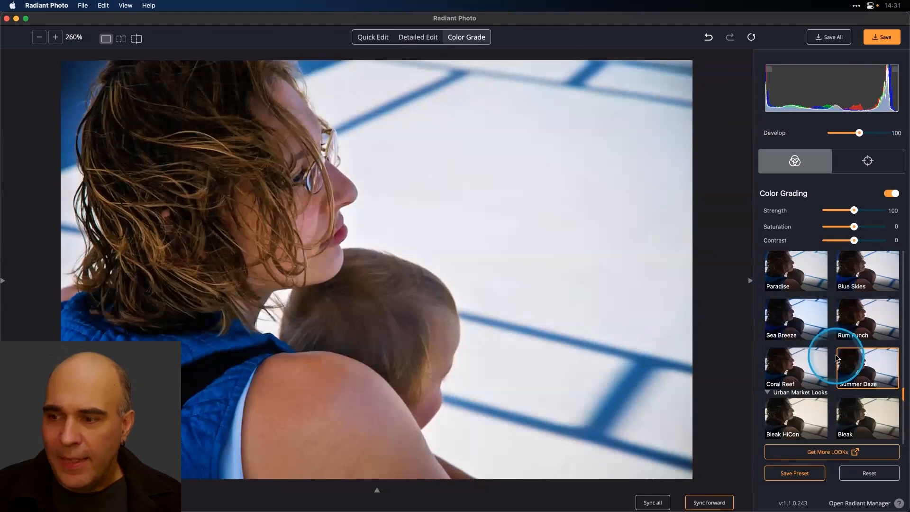
# - Try Brick HiCon from the Urban Market Looks, and apply the Brick look to the photo
pyautogui.scroll(-3, 834, 351)
pyautogui.scroll(-2, 842, 345)
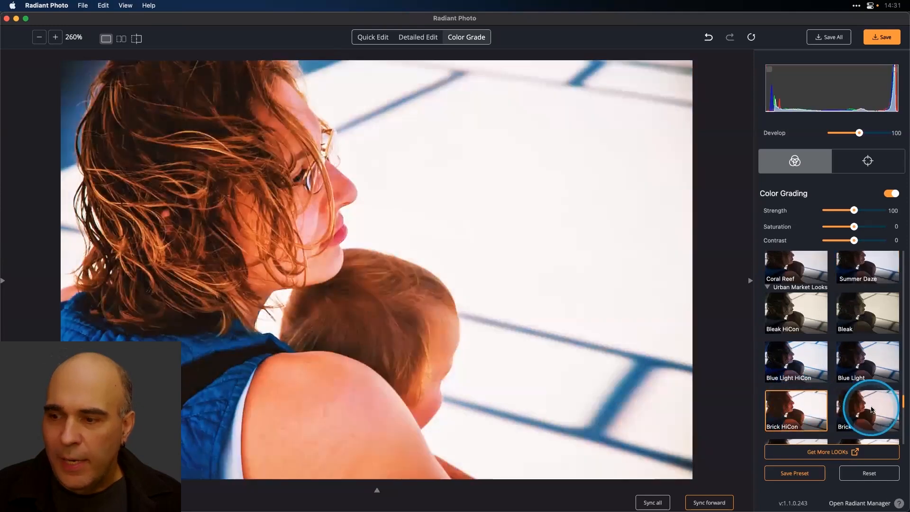
pyautogui.click(871, 410)
pyautogui.scroll(2, 865, 393)
# - Collapse the expanded look collections, including Colores de Mexico, Light, Tropical Summer and Urban Market Looks, and browse the collection list
pyautogui.scroll(-5, 863, 400)
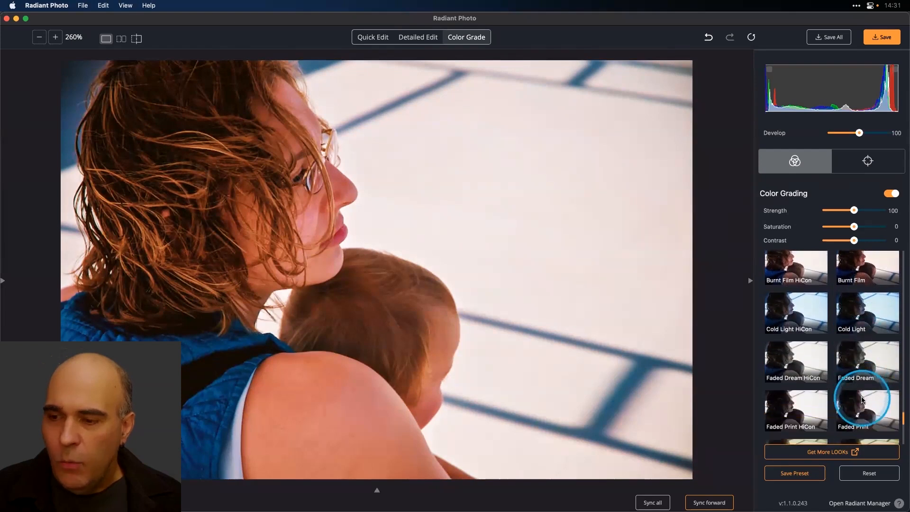
pyautogui.scroll(-5, 863, 399)
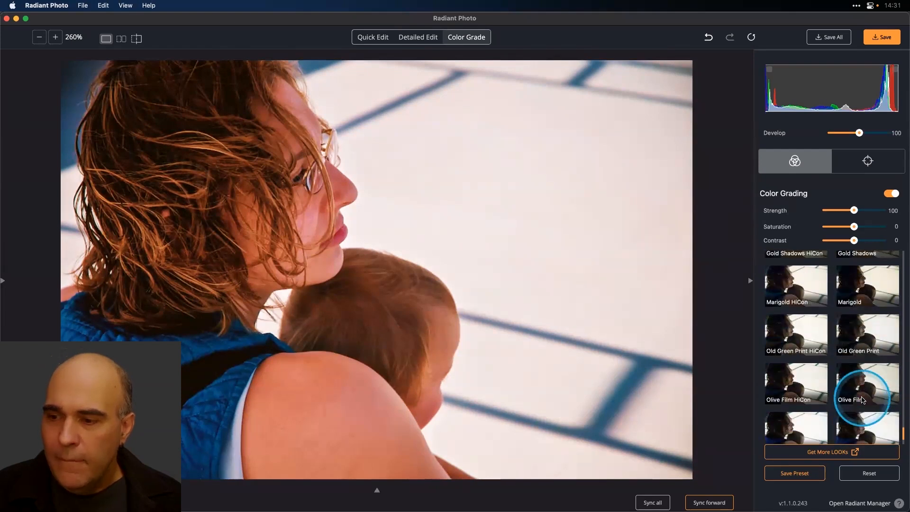
pyautogui.scroll(-10, 863, 399)
pyautogui.scroll(10, 863, 400)
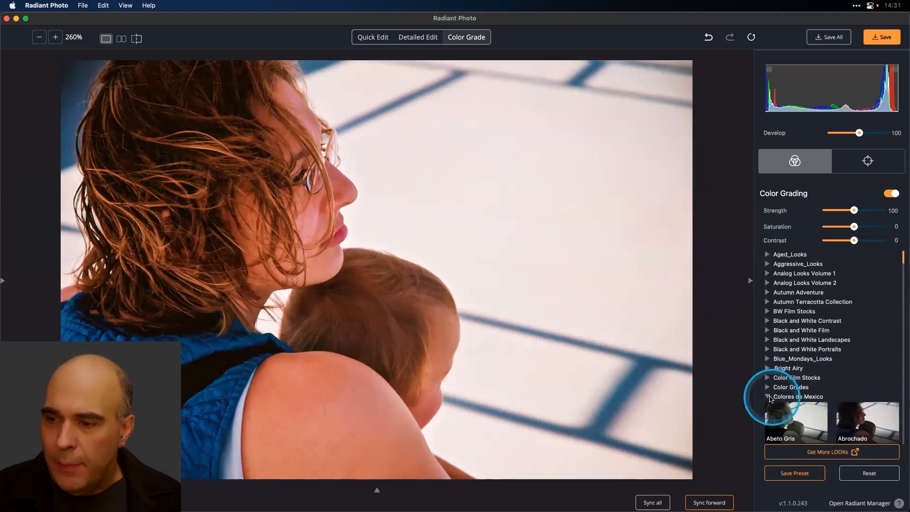
pyautogui.scroll(-5, 795, 391)
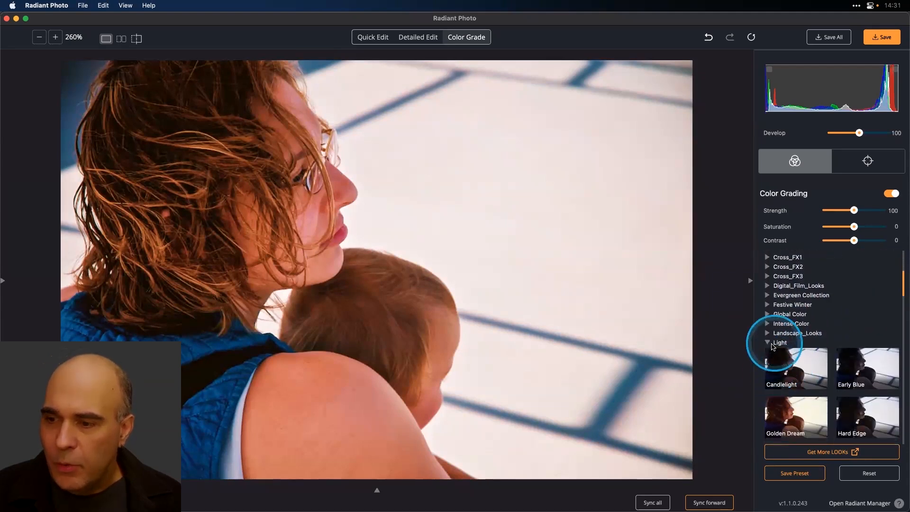
pyautogui.click(768, 344)
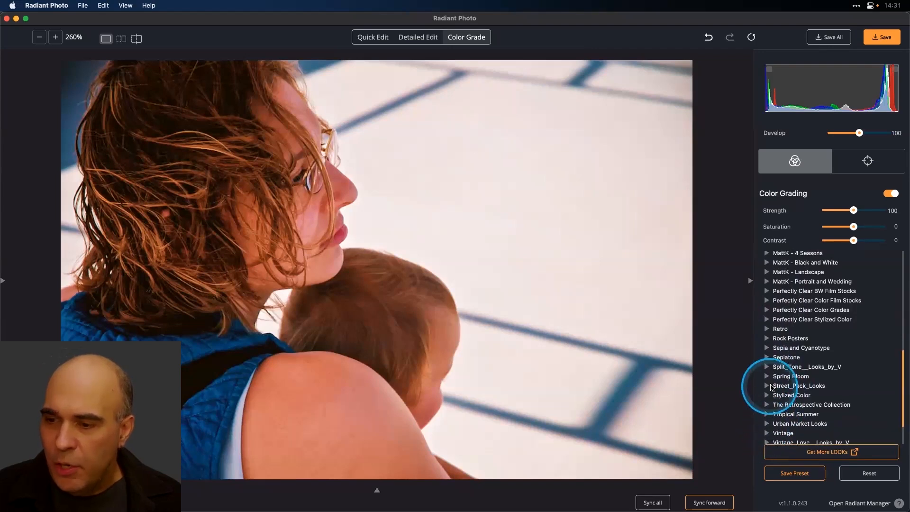
pyautogui.scroll(1, 774, 398)
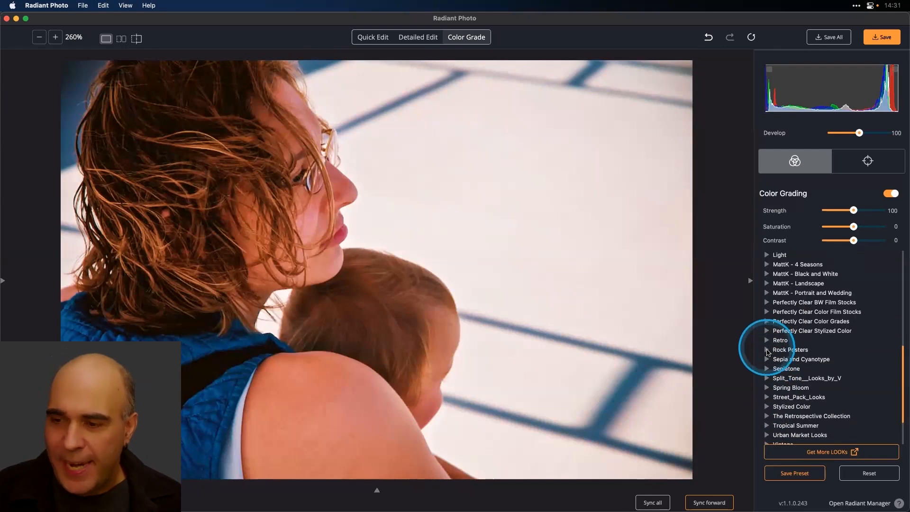
pyautogui.scroll(1, 769, 354)
pyautogui.scroll(-1, 769, 356)
pyautogui.scroll(-1, 769, 356)
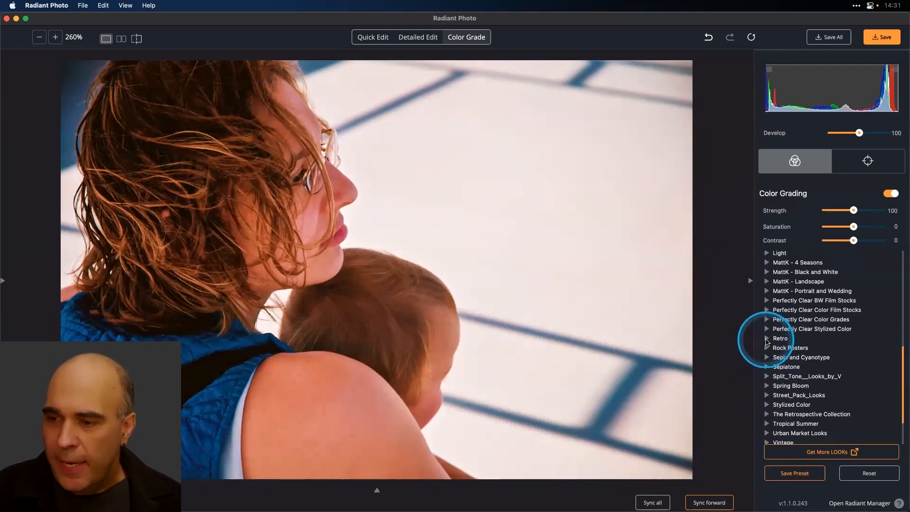
# - Try the Gold Crush Filmic, Gold Crush, Golden Fade and Golden Fade Filmic looks from the Rock Posters collection
pyautogui.click(768, 349)
pyautogui.scroll(-5, 805, 327)
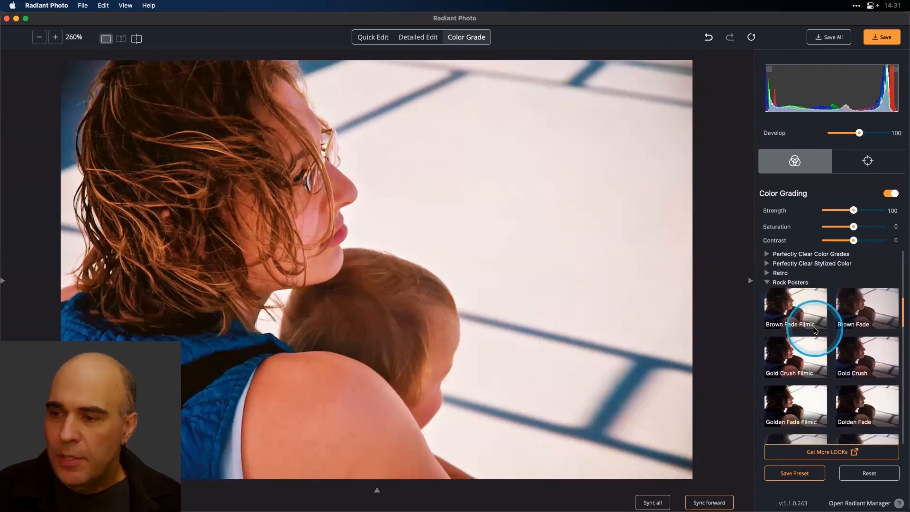
pyautogui.scroll(-1, 815, 331)
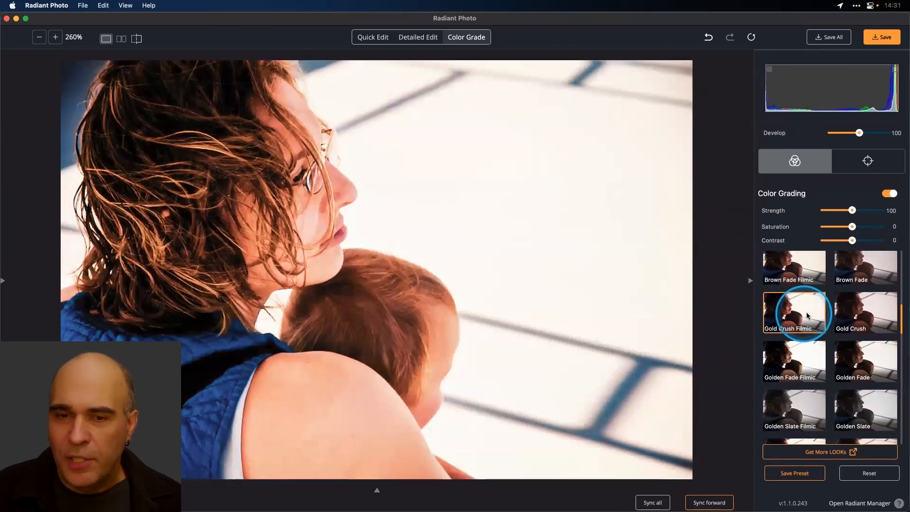
pyautogui.click(874, 317)
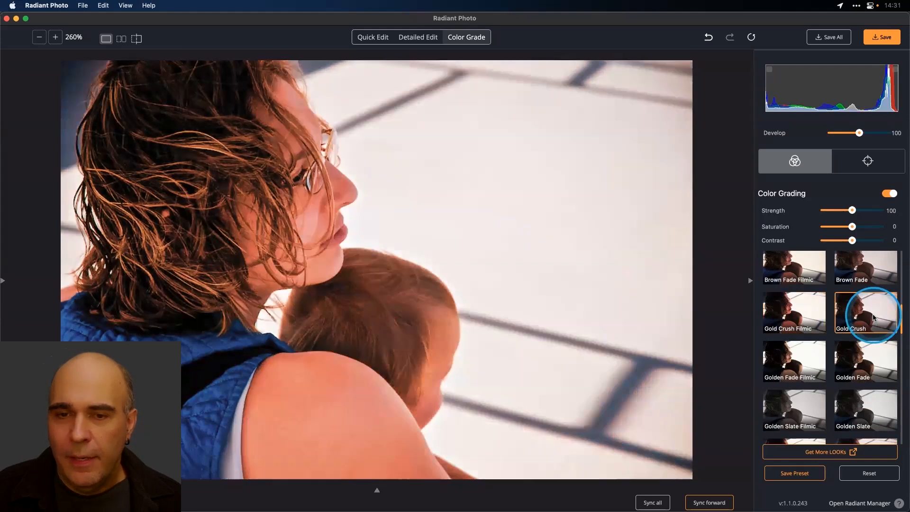
pyautogui.click(805, 322)
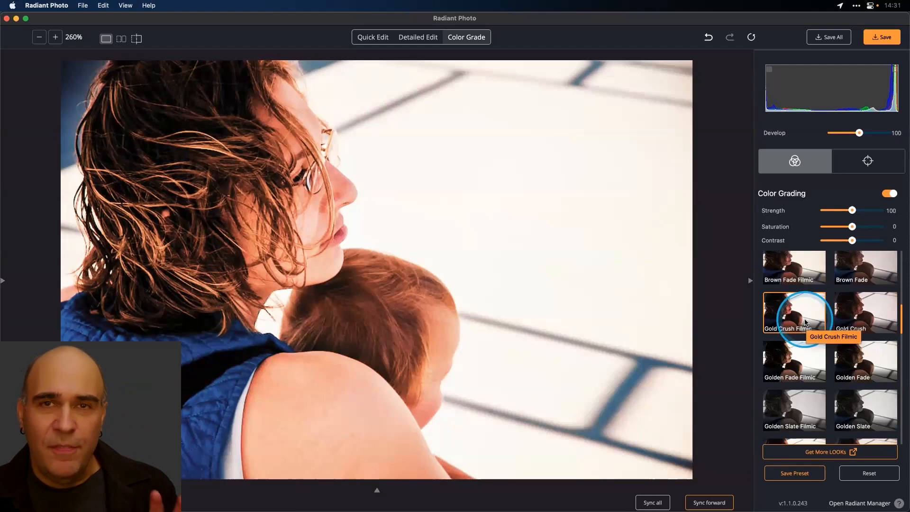
pyautogui.scroll(-1, 824, 327)
pyautogui.click(846, 348)
pyautogui.click(801, 346)
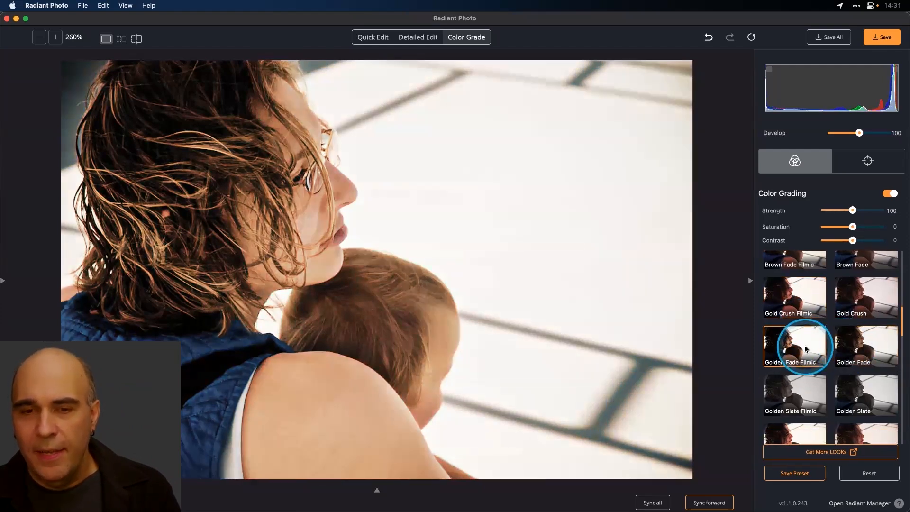
# - Try the Golden Sun look, and apply the Golden Sun Filmic look to the photo
pyautogui.scroll(-3, 833, 351)
pyautogui.click(863, 353)
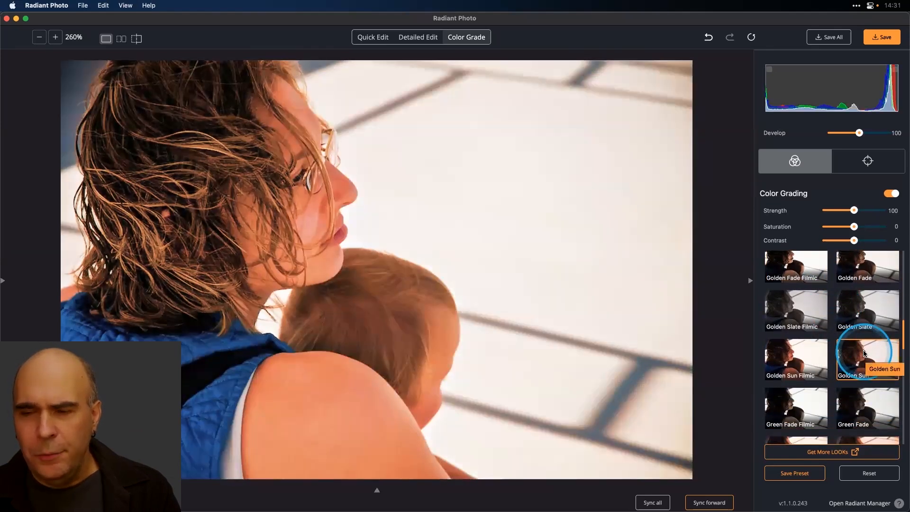
pyautogui.click(817, 358)
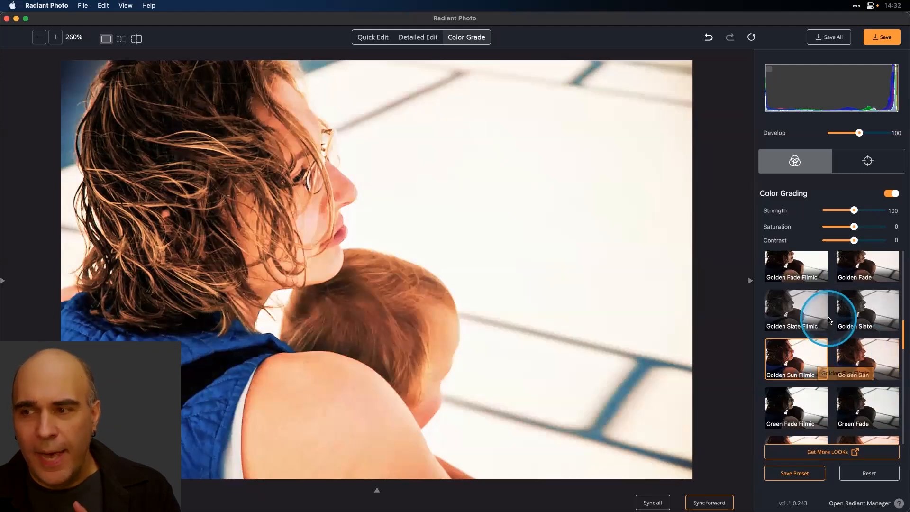
pyautogui.scroll(1, 825, 309)
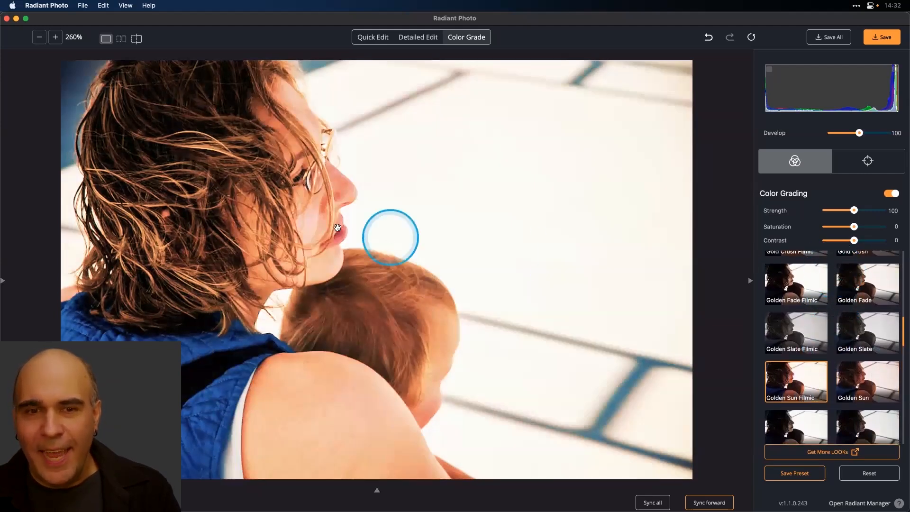
pyautogui.click(252, 199)
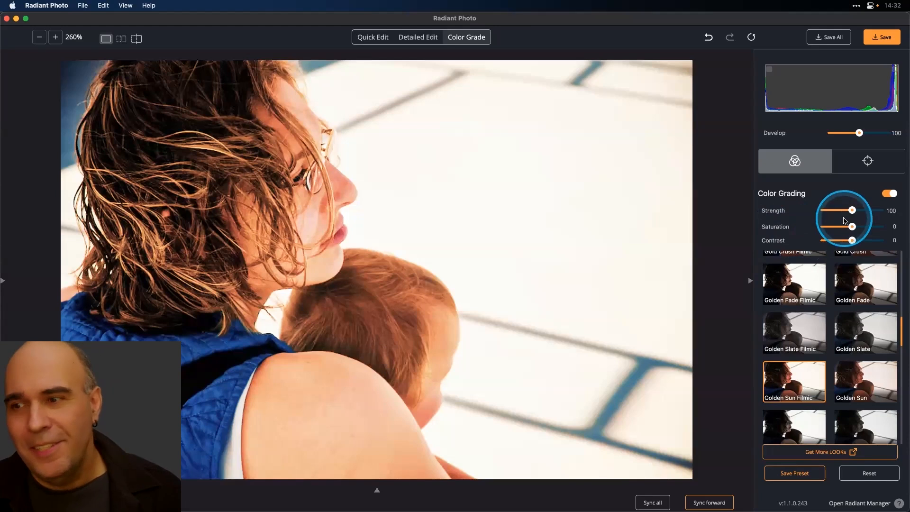
# - Set the look's strength to 63 and saturation to 20, and adjust its contrast
pyautogui.moveTo(852, 210); pyautogui.dragTo(841, 212)
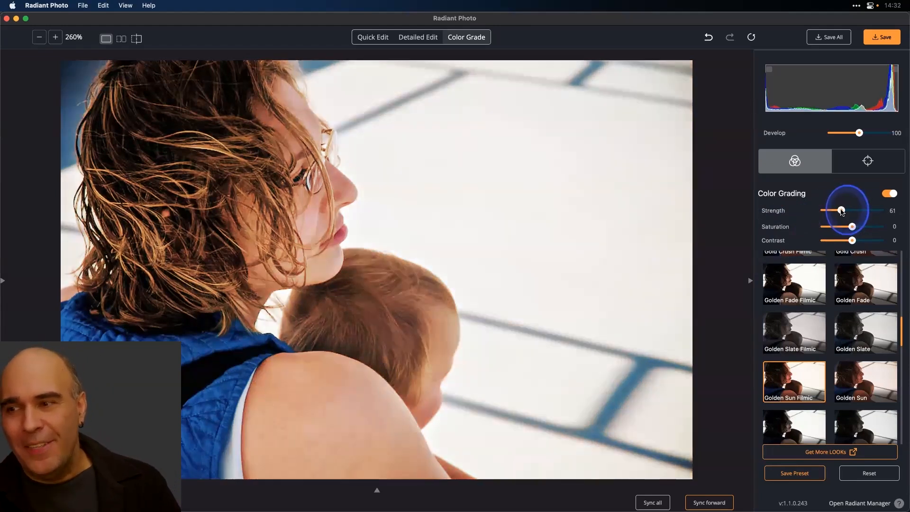
pyautogui.moveTo(852, 226); pyautogui.dragTo(855, 228)
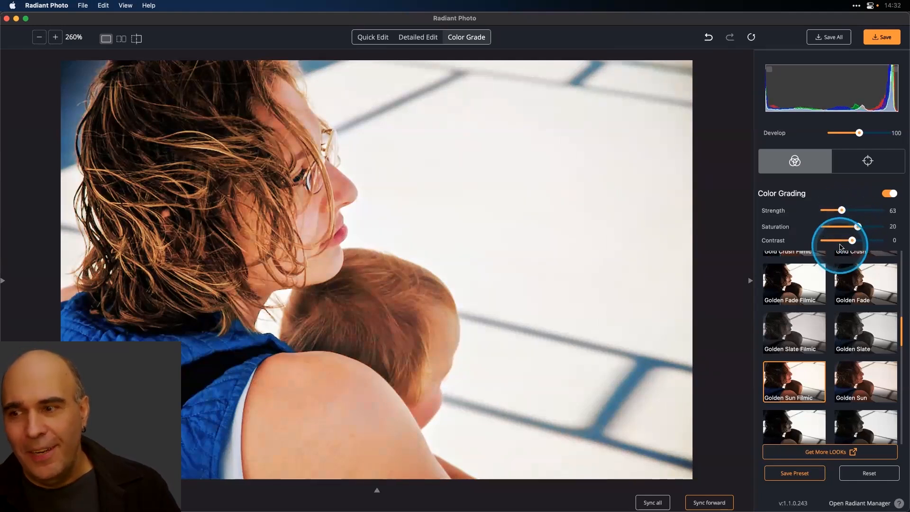
pyautogui.click(840, 241)
pyautogui.moveTo(562, 240); pyautogui.dragTo(568, 240)
# - Enable the Graduated Filter, place its center over the woman and child, and set its blend to 53
pyautogui.click(857, 164)
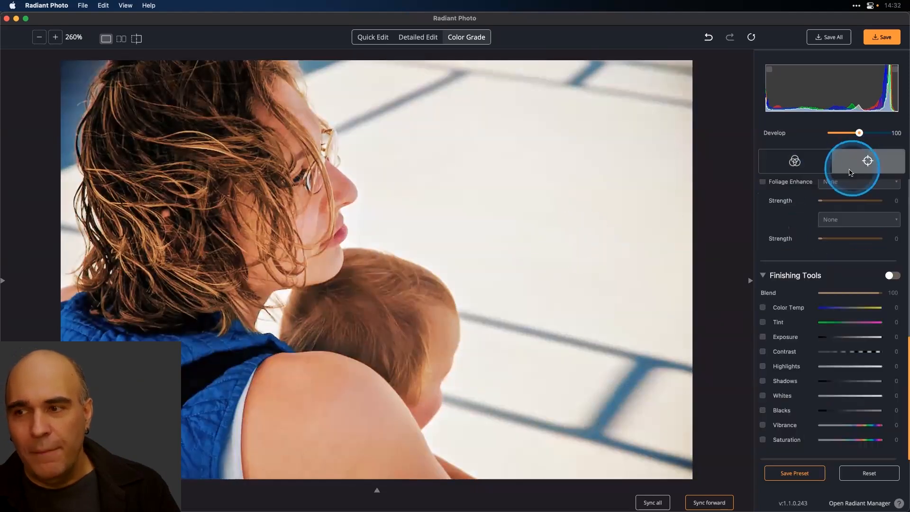
pyautogui.scroll(5, 837, 187)
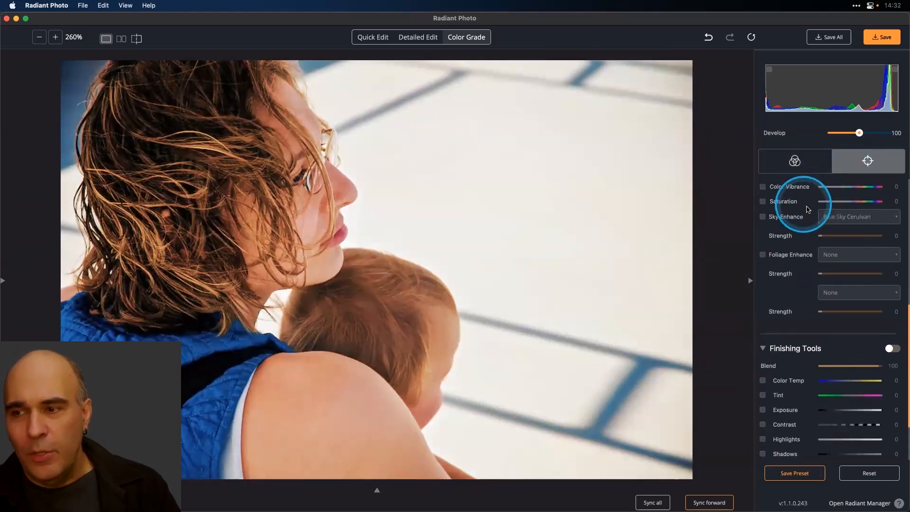
pyautogui.scroll(10, 845, 232)
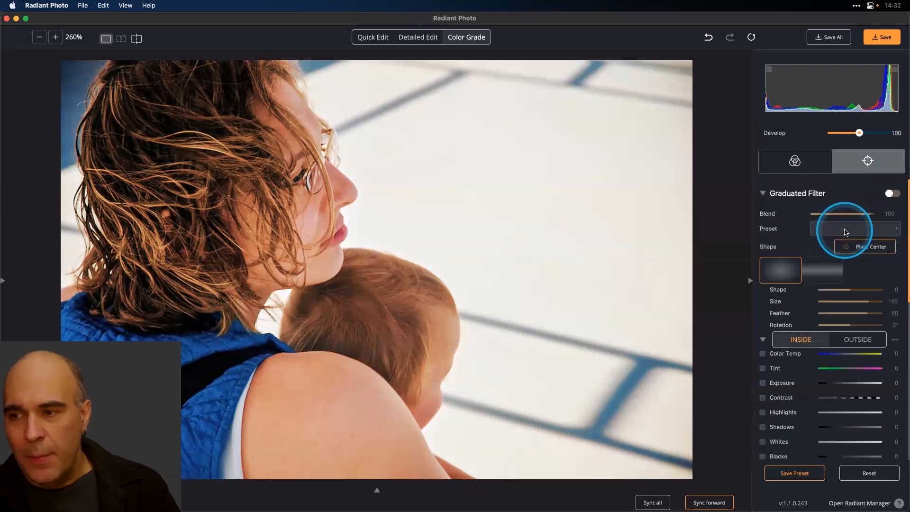
pyautogui.click(859, 247)
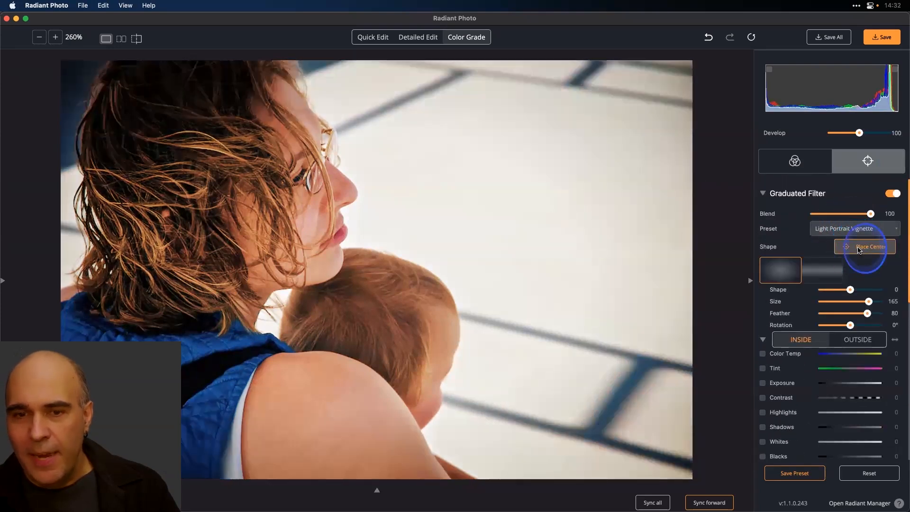
pyautogui.moveTo(379, 270); pyautogui.dragTo(299, 271)
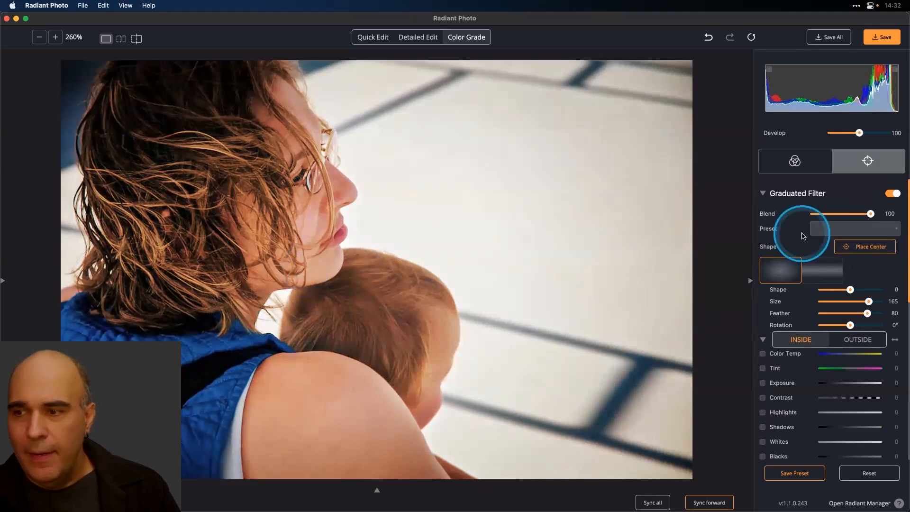
pyautogui.moveTo(853, 213); pyautogui.dragTo(844, 216)
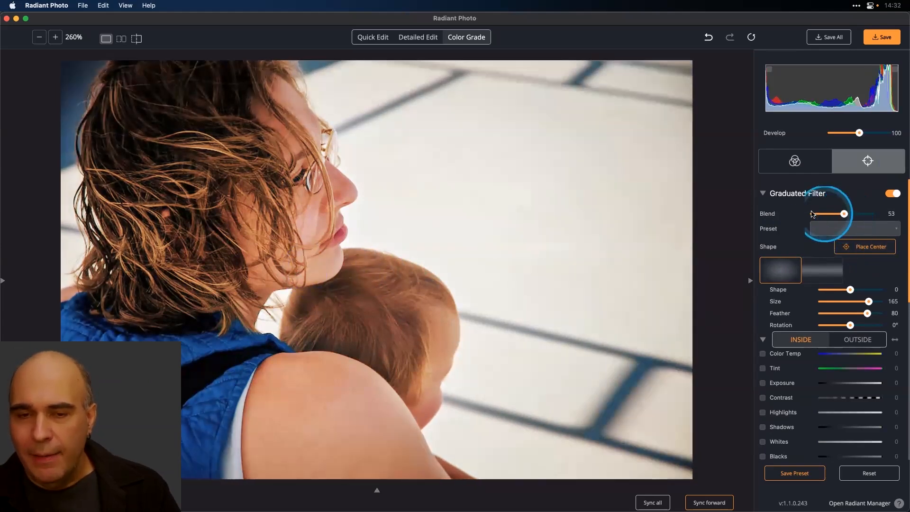
pyautogui.moveTo(609, 191); pyautogui.dragTo(605, 191)
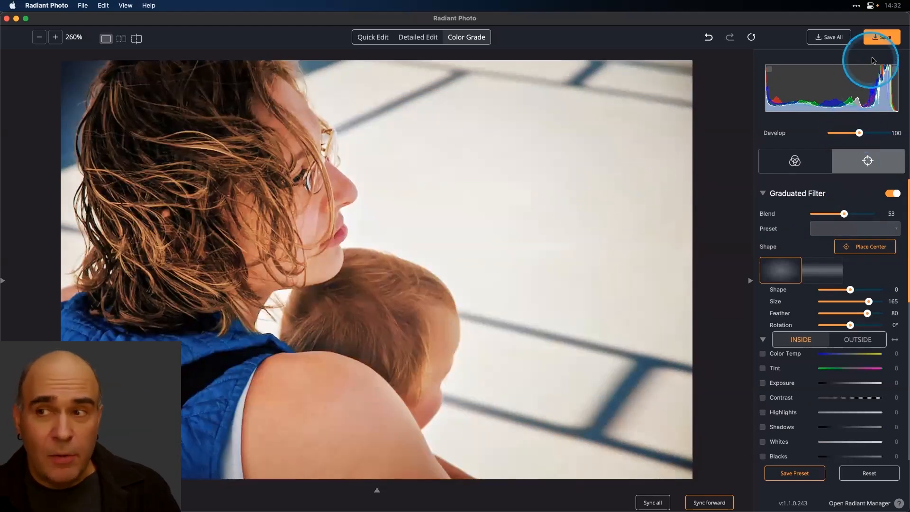
# - Start saving the photo and choose the <Filename>_display naming pattern
pyautogui.click(881, 37)
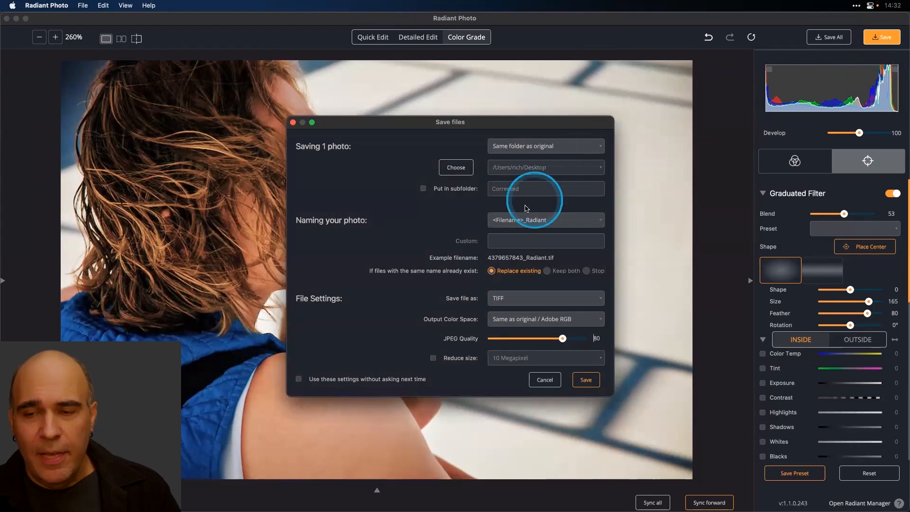
pyautogui.click(523, 220)
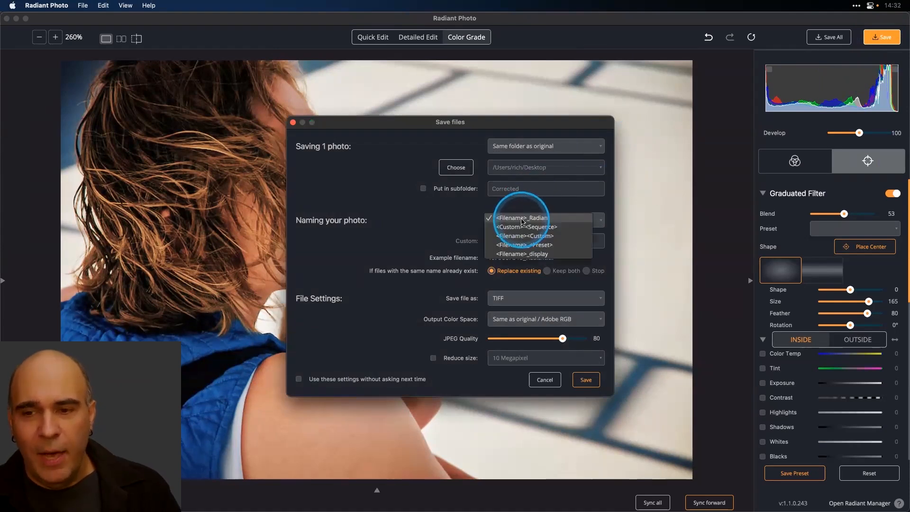
pyautogui.click(531, 255)
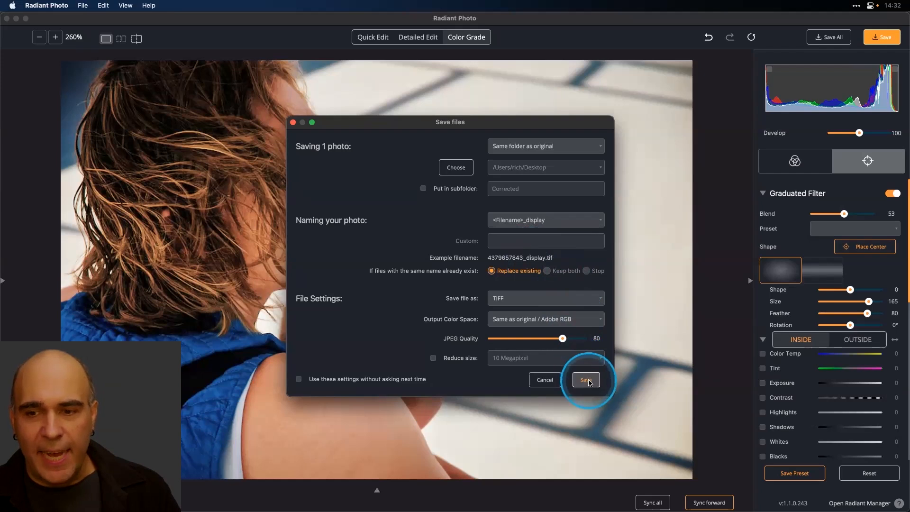
pyautogui.click(529, 221)
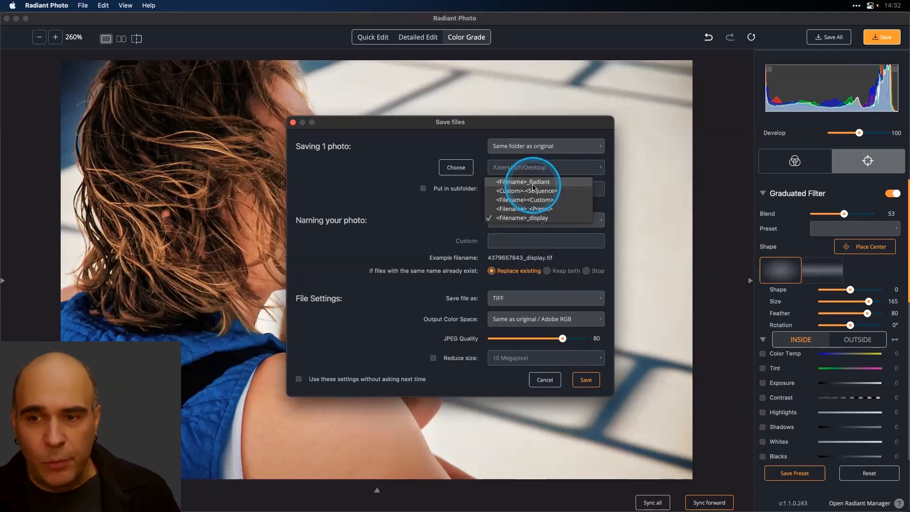
pyautogui.click(516, 217)
# - Set the file format to PNG and save the photo in the same folder as the original
pyautogui.click(520, 298)
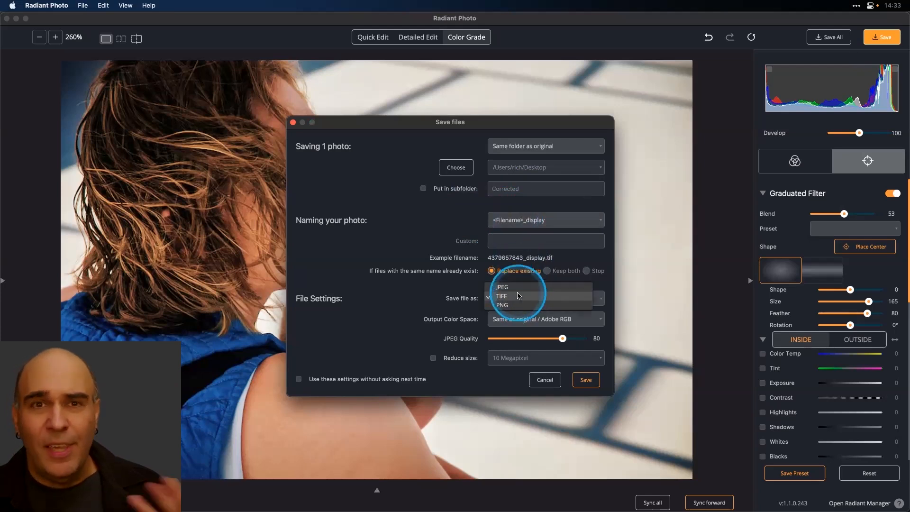
pyautogui.click(516, 305)
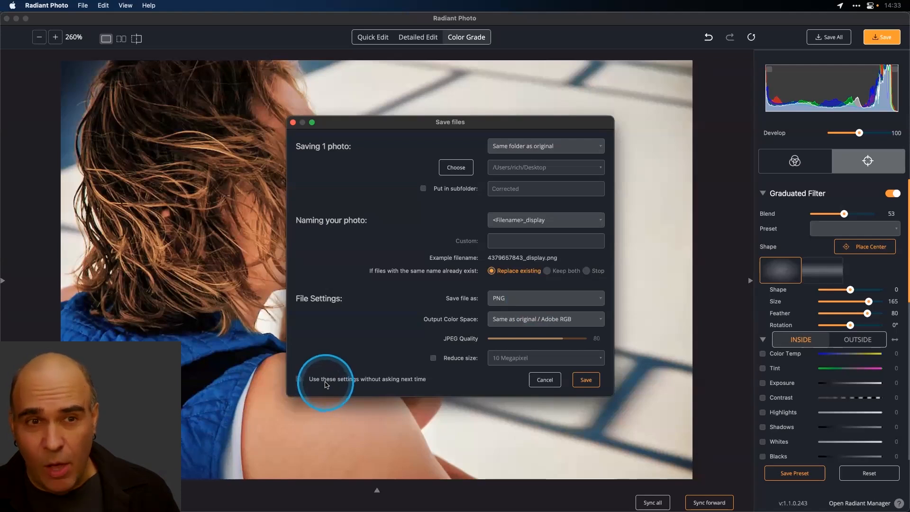
pyautogui.click(83, 5)
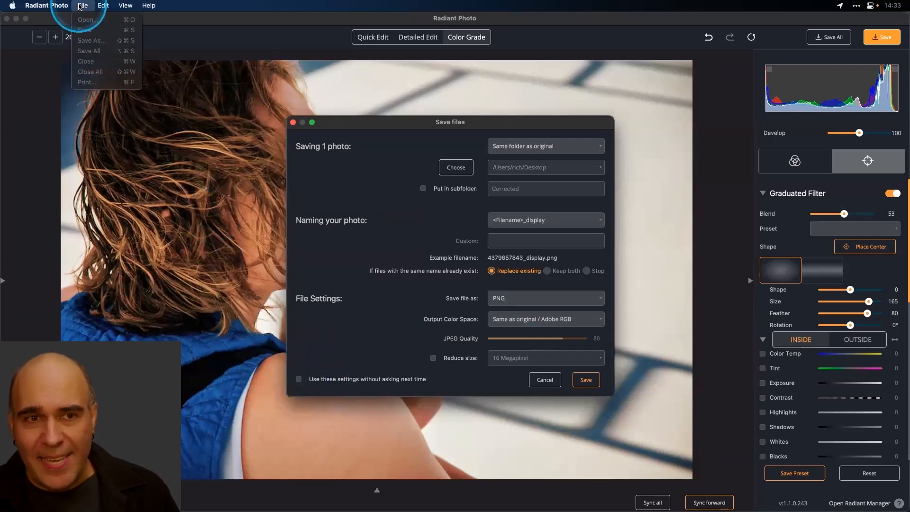
pyautogui.click(201, 31)
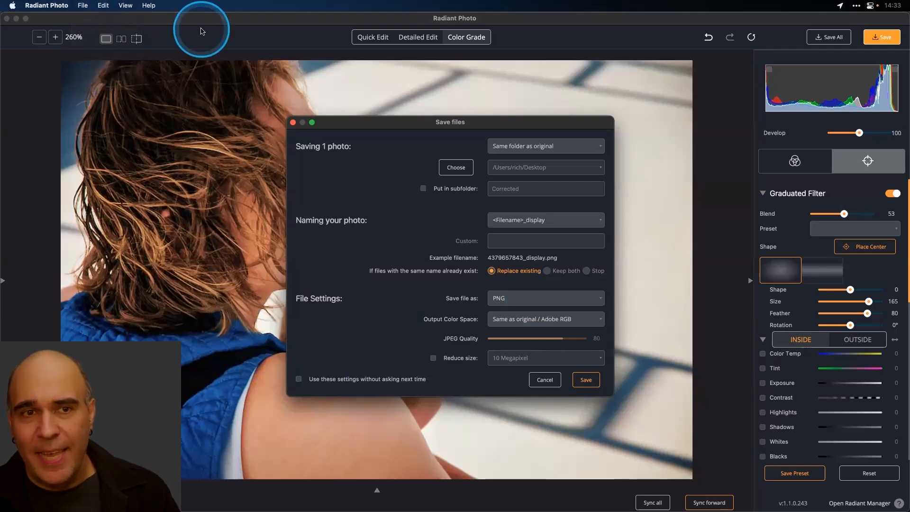
pyautogui.click(586, 381)
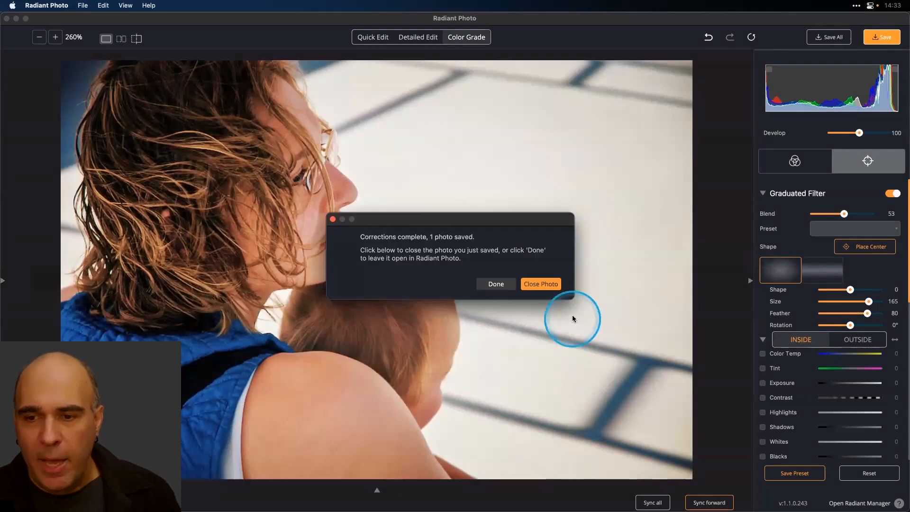
# - Close the saved photo and open the edited beach photo in Mylio Photos
pyautogui.click(542, 284)
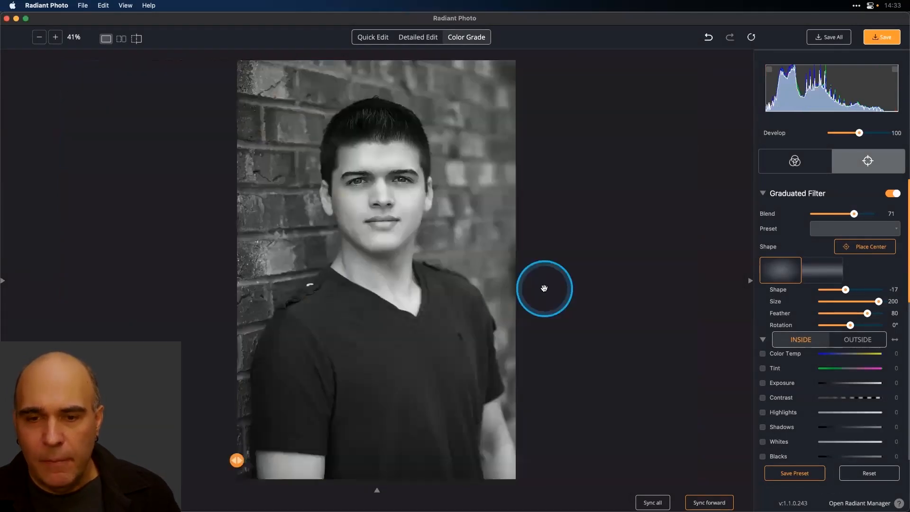
pyautogui.press('super+Tab')
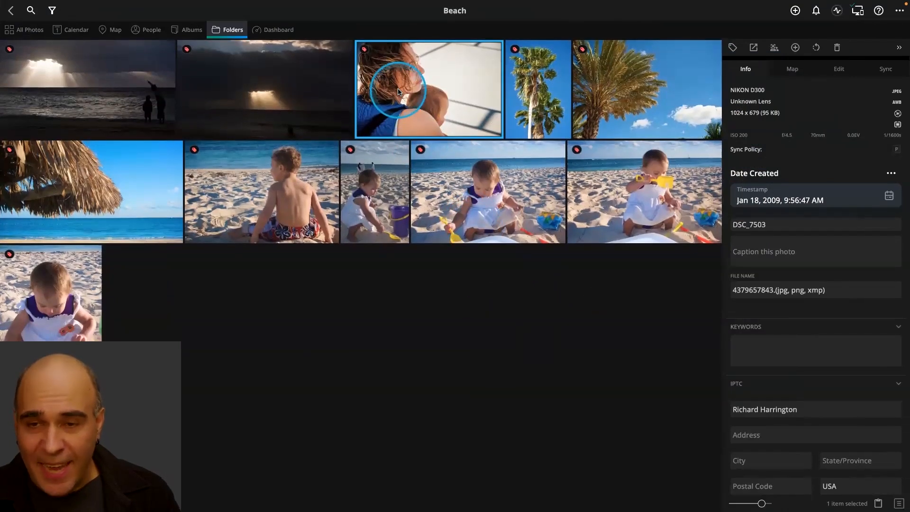
pyautogui.doubleClick(398, 92)
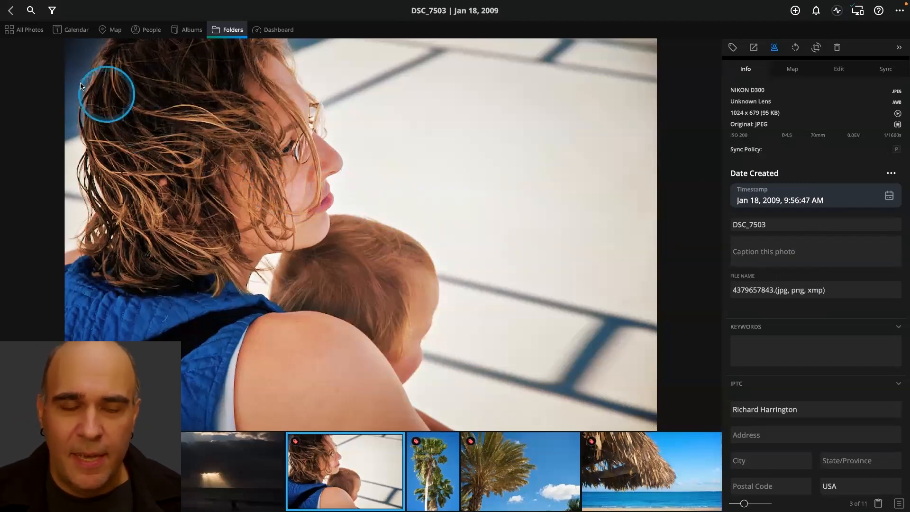
# - Switch to Radiant Photo, browse the loaded photos to the cherry blossom image, and show it in Quick Edit
pyautogui.press('super+Tab')
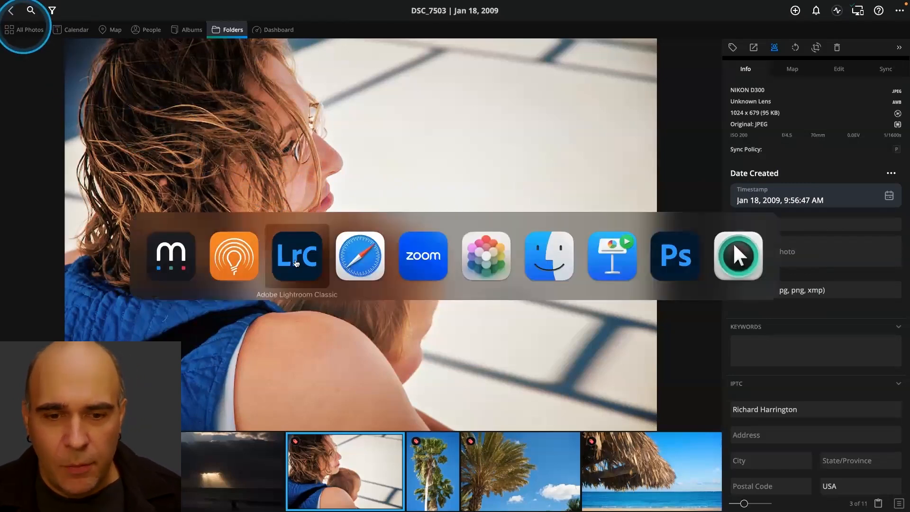
pyautogui.click(232, 264)
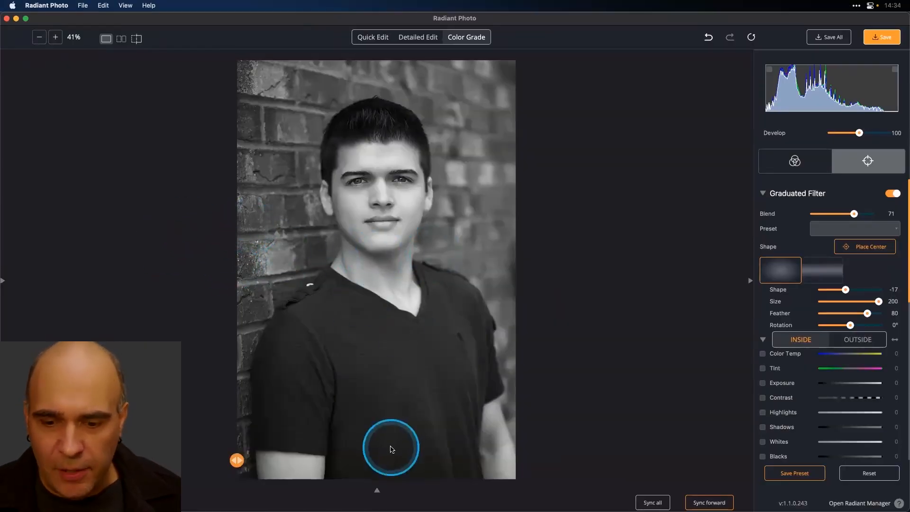
pyautogui.click(377, 490)
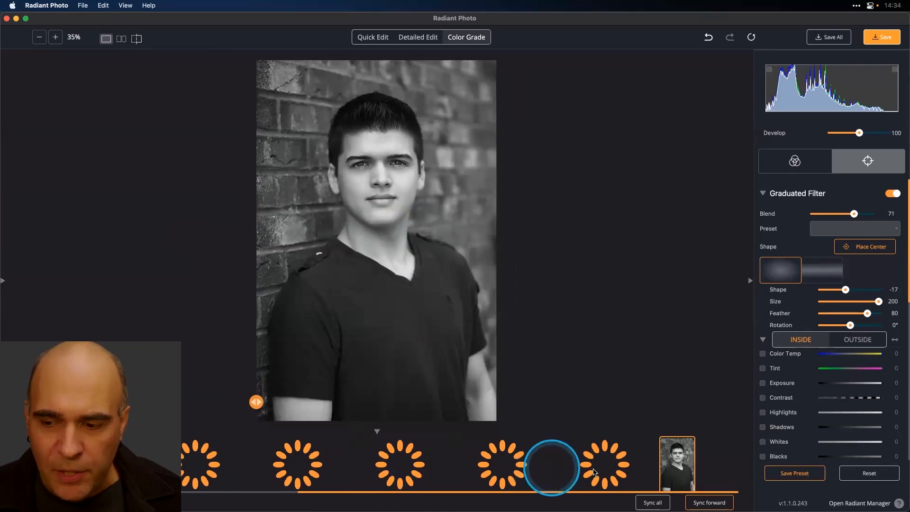
pyautogui.click(513, 465)
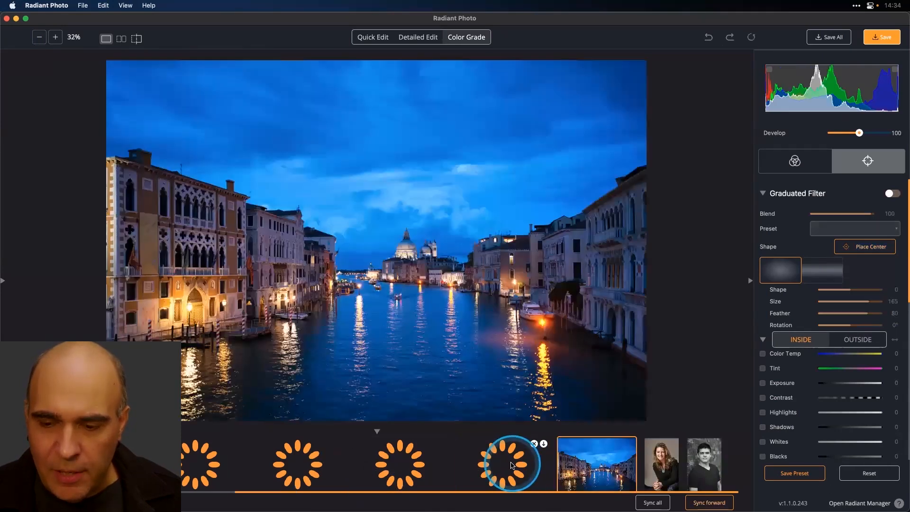
pyautogui.click(402, 465)
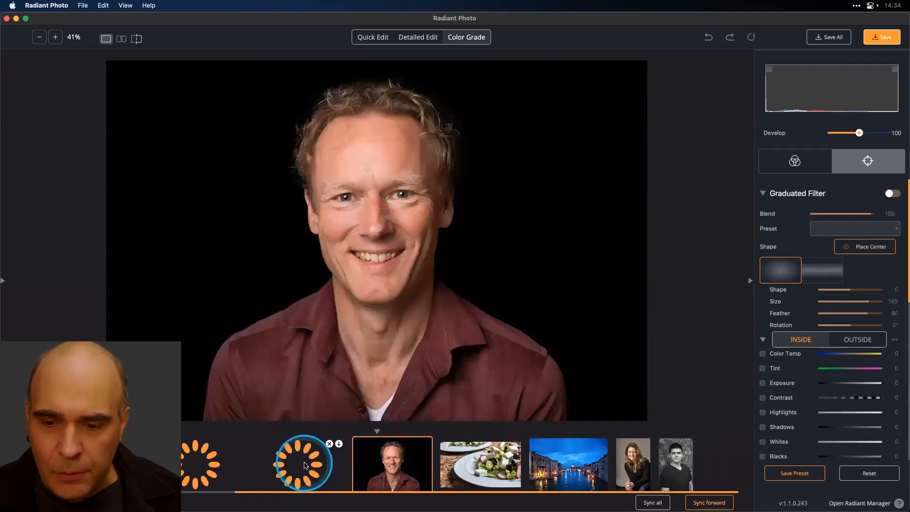
pyautogui.click(334, 467)
pyautogui.click(210, 466)
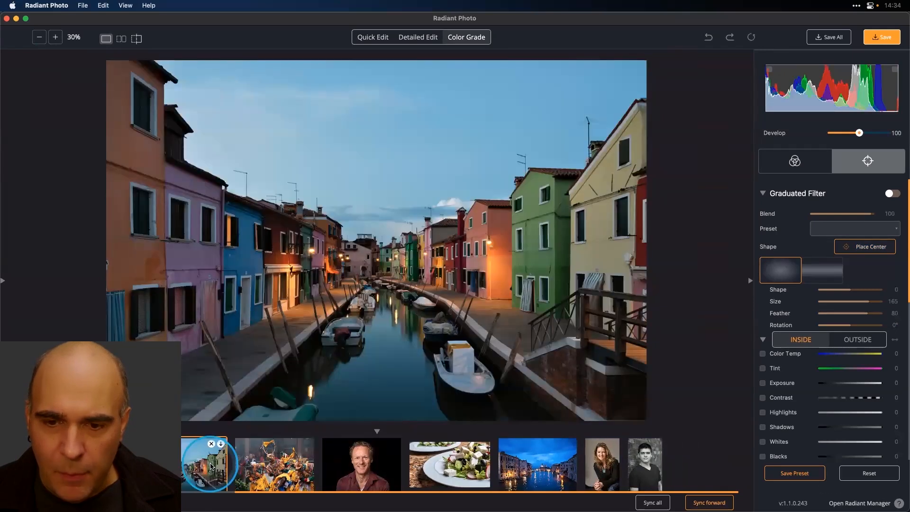
pyautogui.click(130, 467)
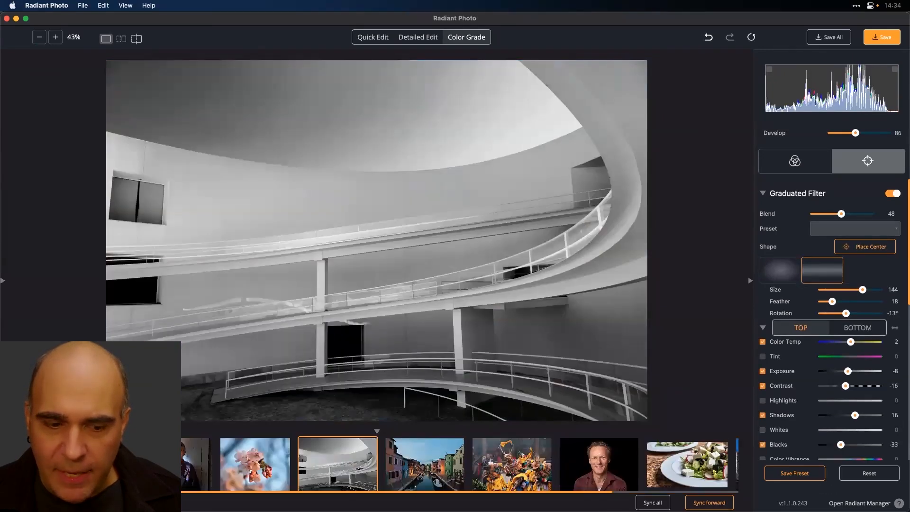
pyautogui.click(229, 467)
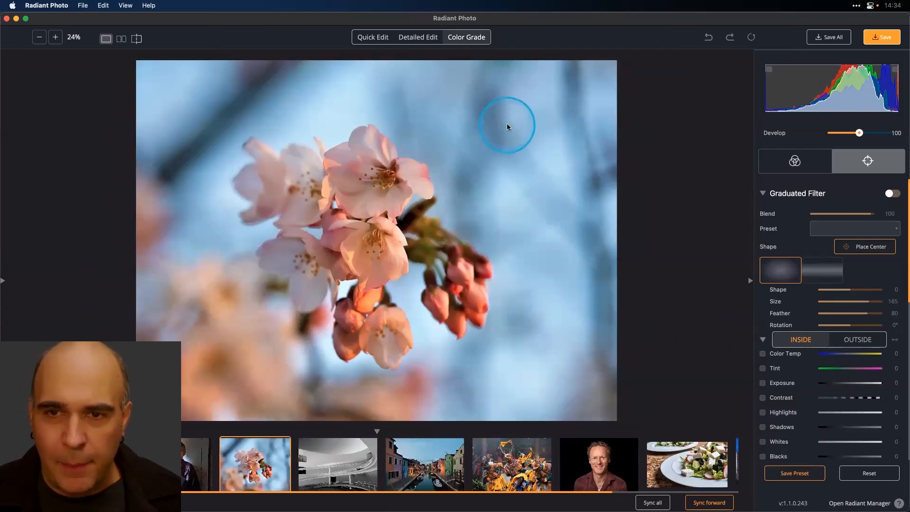
pyautogui.click(372, 37)
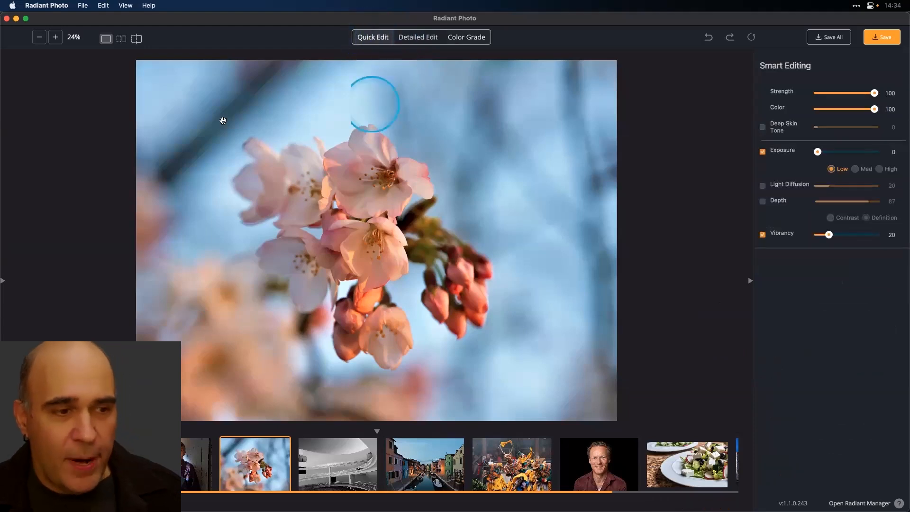
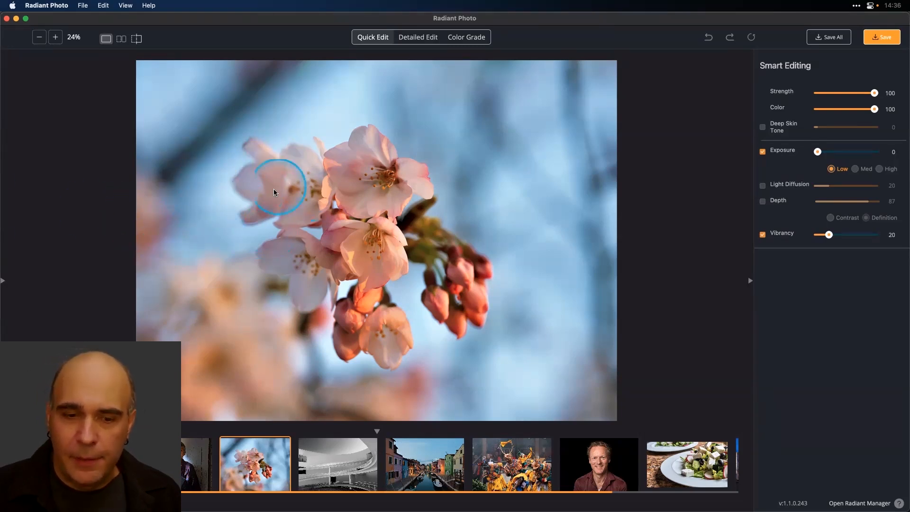
# - Check the smart preset detected for the blossom photo and compare the edit with the original
pyautogui.click(378, 431)
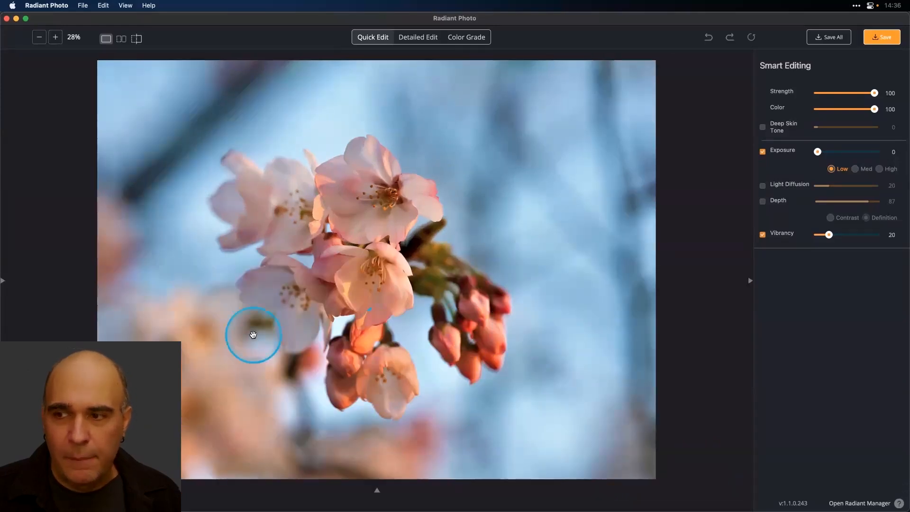
pyautogui.click(3, 280)
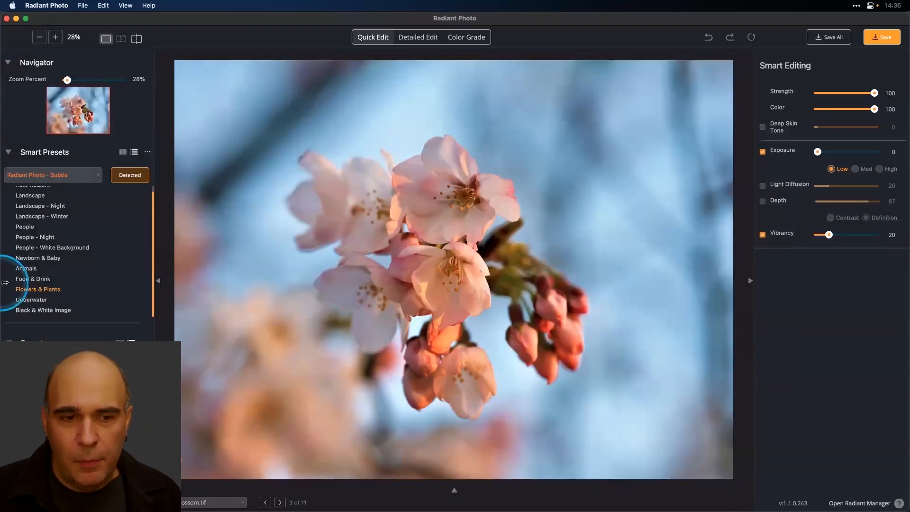
pyautogui.click(302, 274)
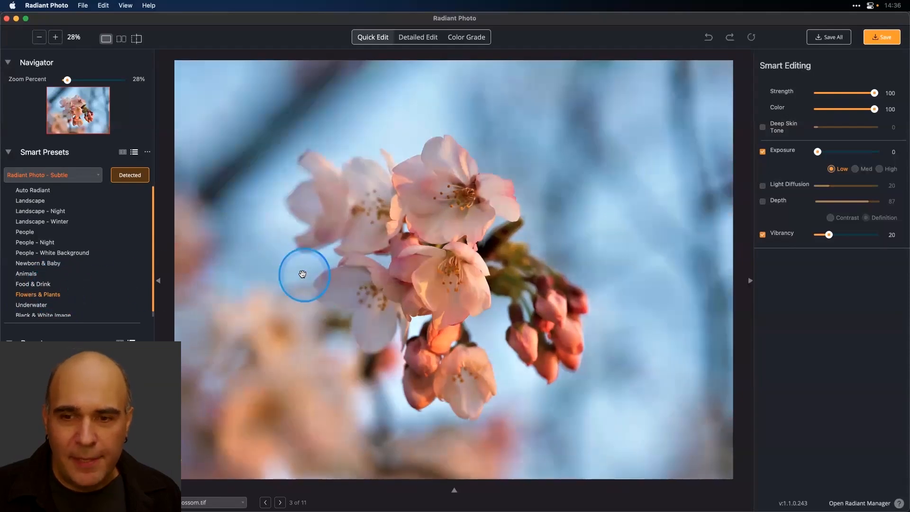
pyautogui.click(303, 274)
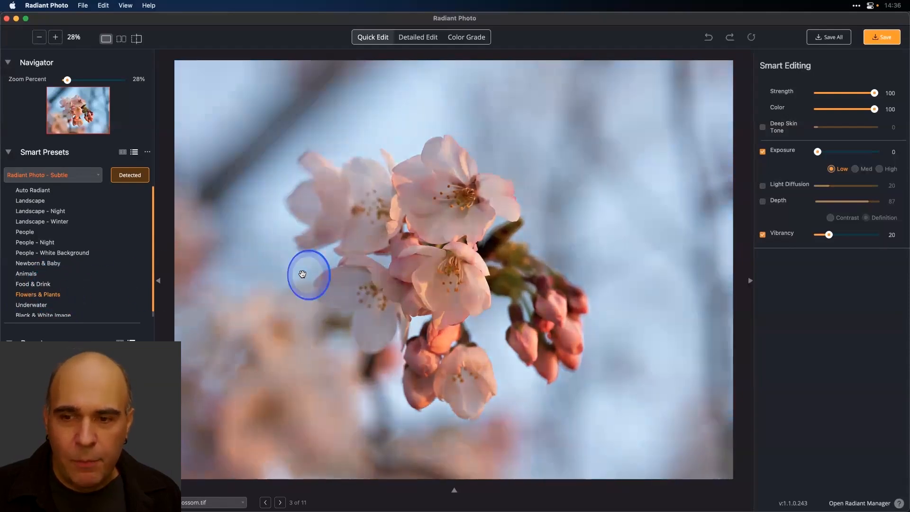
pyautogui.click(157, 279)
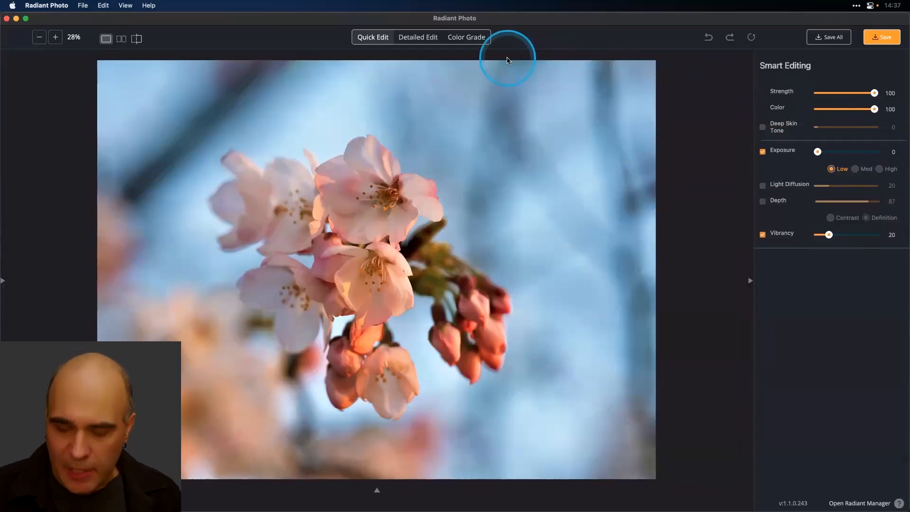
# - In Detailed Edit, try the blossom photo's color Fidelity at 100 with Vivid, then set it to 58 with Standard
pyautogui.press('d')
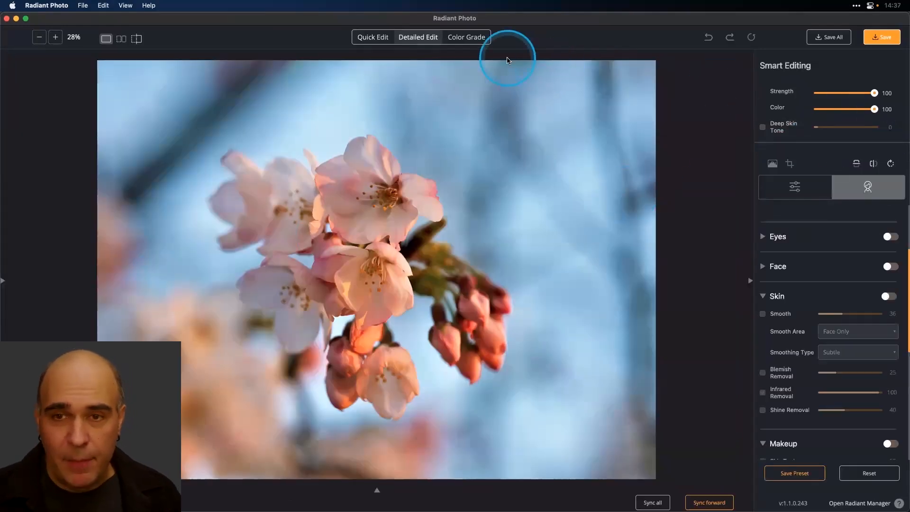
pyautogui.press('d')
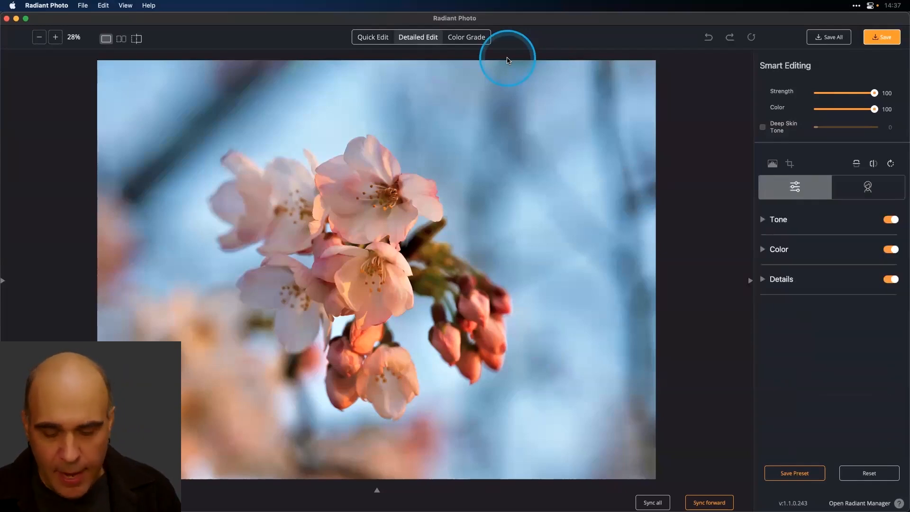
pyautogui.press('c')
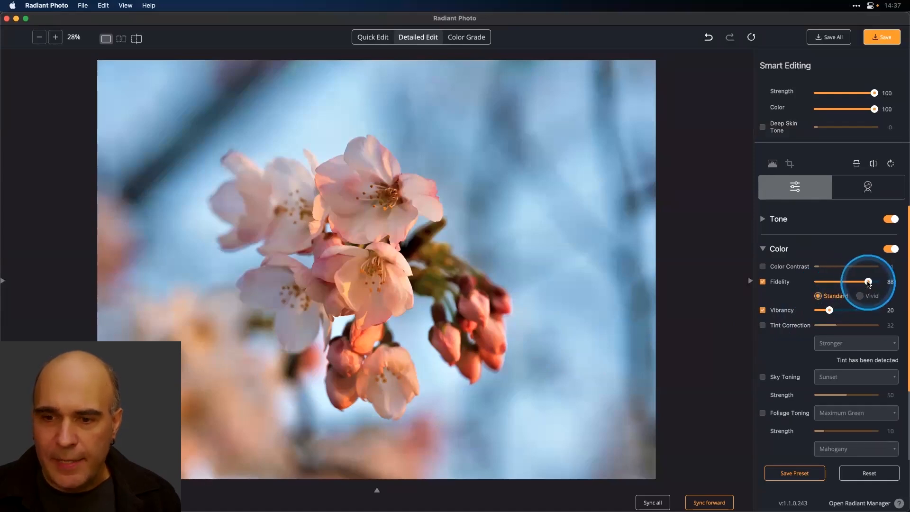
pyautogui.moveTo(869, 283); pyautogui.dragTo(878, 283)
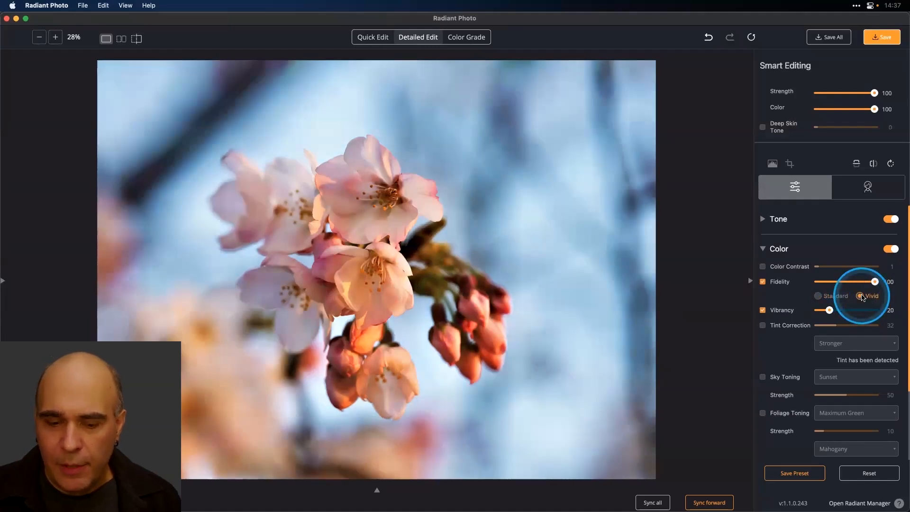
pyautogui.click(818, 296)
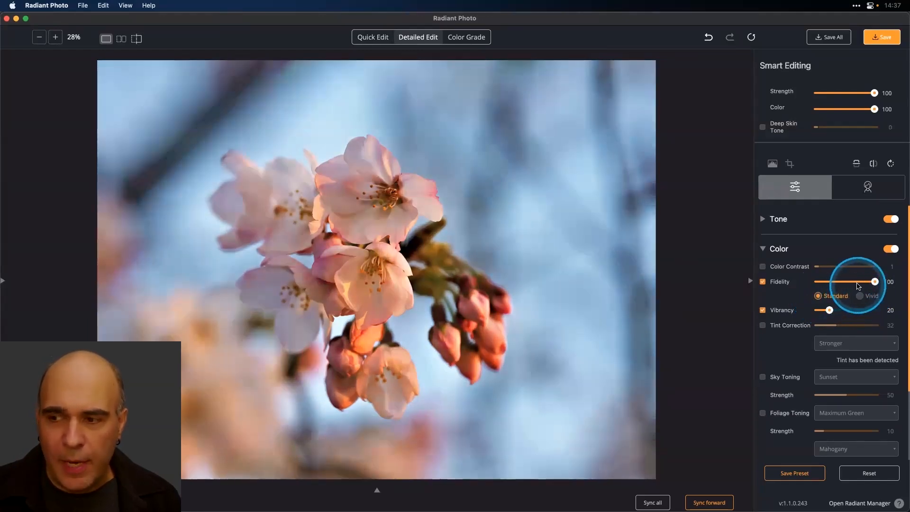
pyautogui.moveTo(858, 280); pyautogui.dragTo(856, 282)
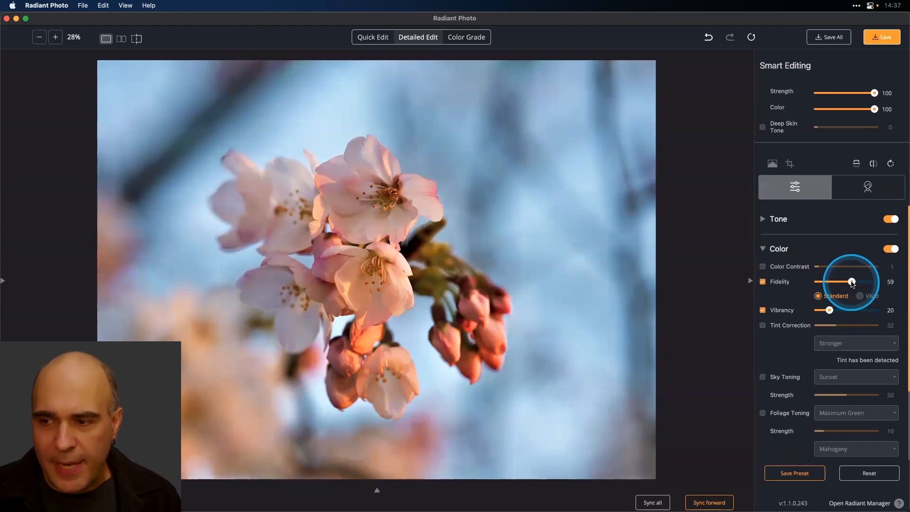
pyautogui.moveTo(852, 283); pyautogui.dragTo(851, 283)
# - Enable Foliage Toning for the blossom photo and set the strength of its Maximum Green tone to 70
pyautogui.scroll(-1, 801, 286)
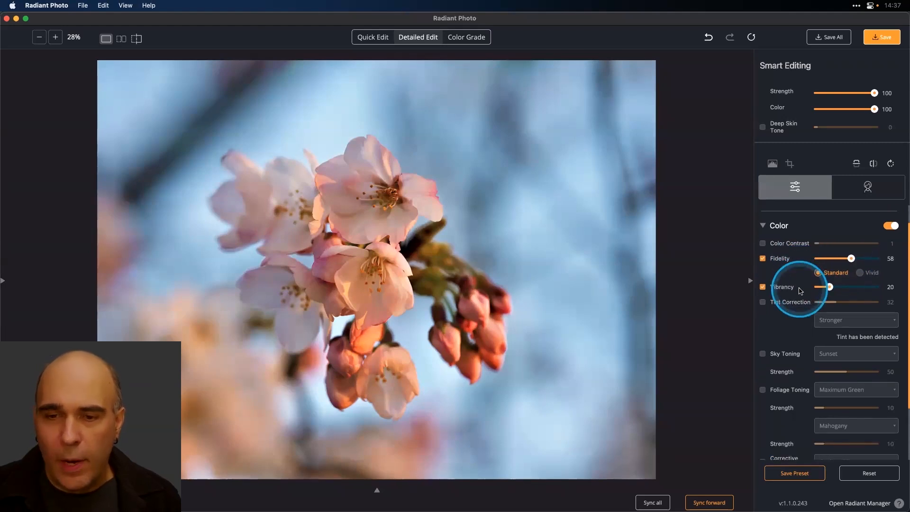
pyautogui.scroll(-2, 801, 291)
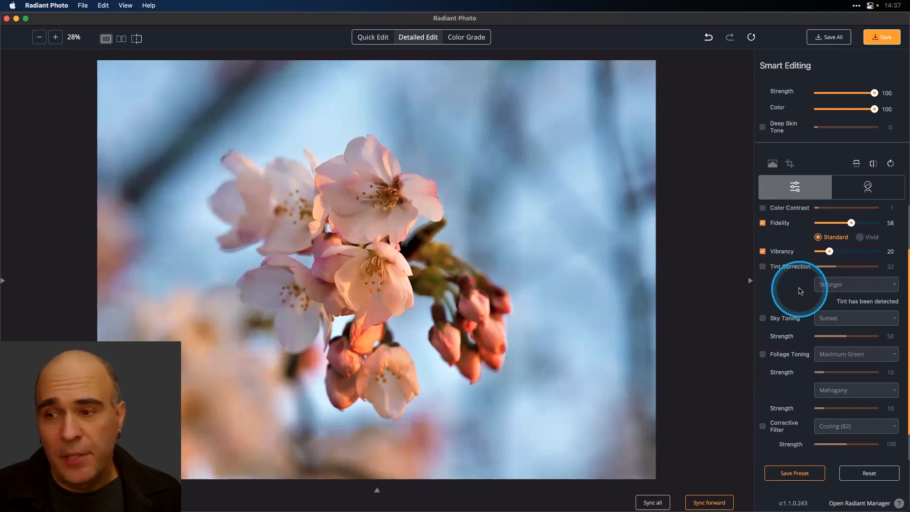
pyautogui.scroll(-1, 797, 304)
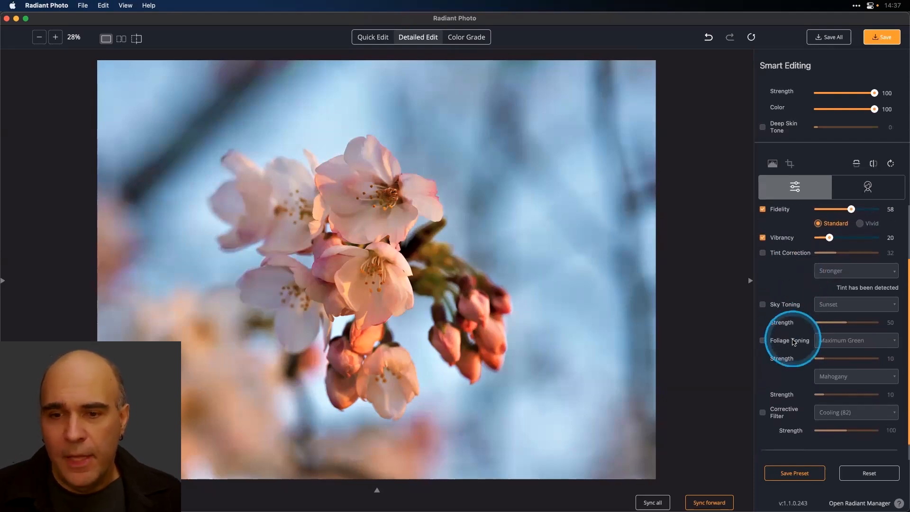
pyautogui.click(764, 341)
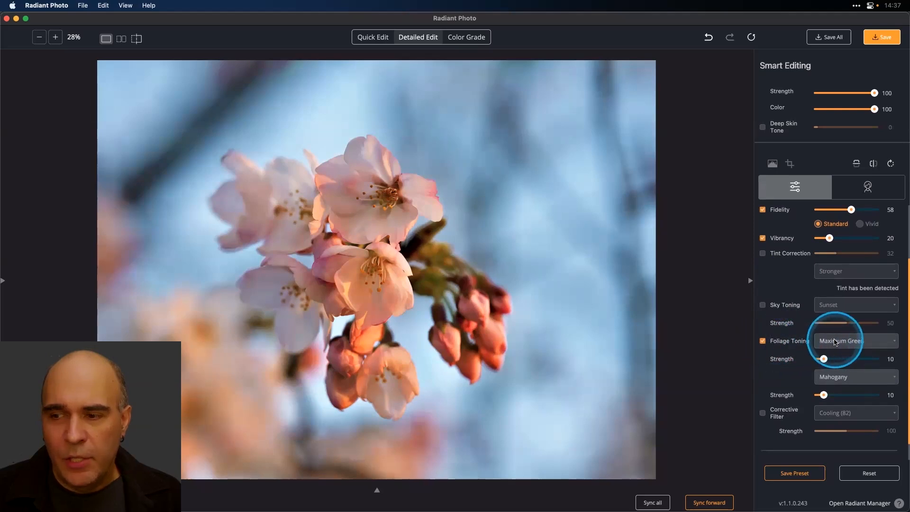
pyautogui.moveTo(826, 361); pyautogui.dragTo(857, 361)
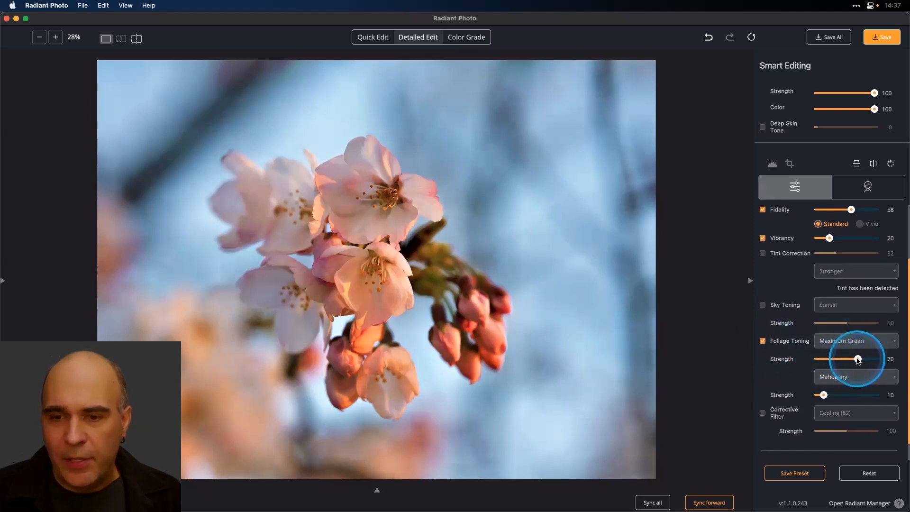
# - Try the Goldenrod, Evergreen and Tropical Forest foliage tones, raising the Tropical Forest strength to 98
pyautogui.click(853, 341)
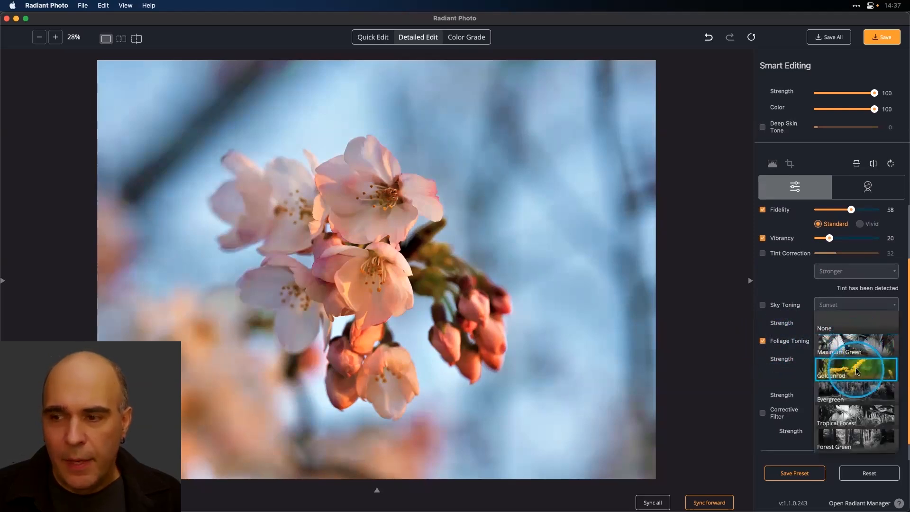
pyautogui.click(855, 371)
pyautogui.scroll(-1, 854, 369)
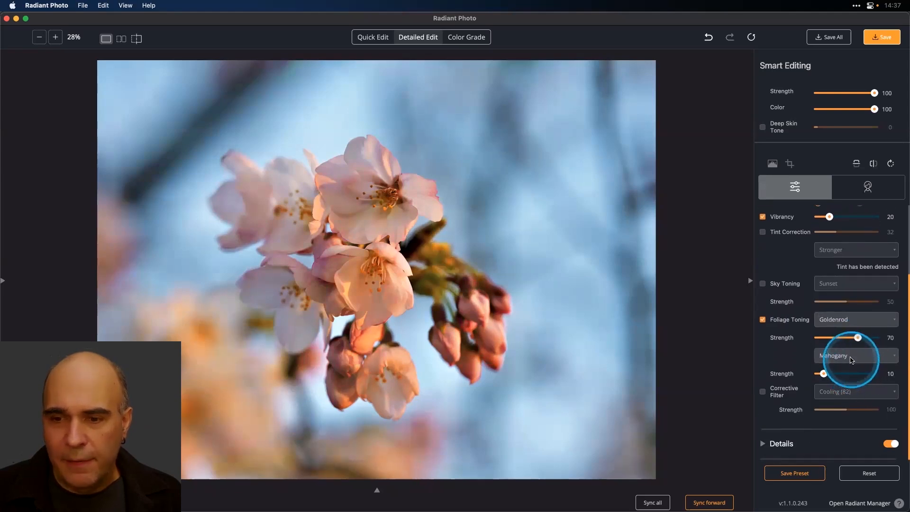
pyautogui.click(849, 317)
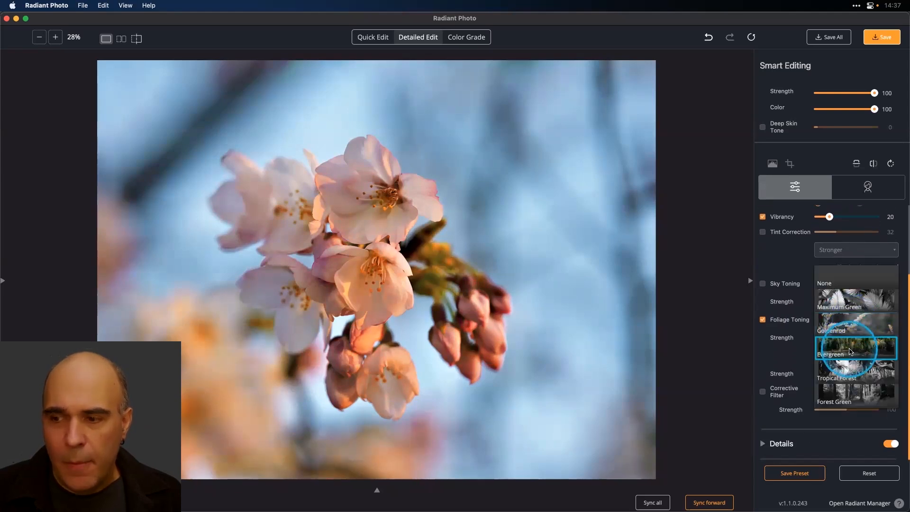
pyautogui.click(850, 352)
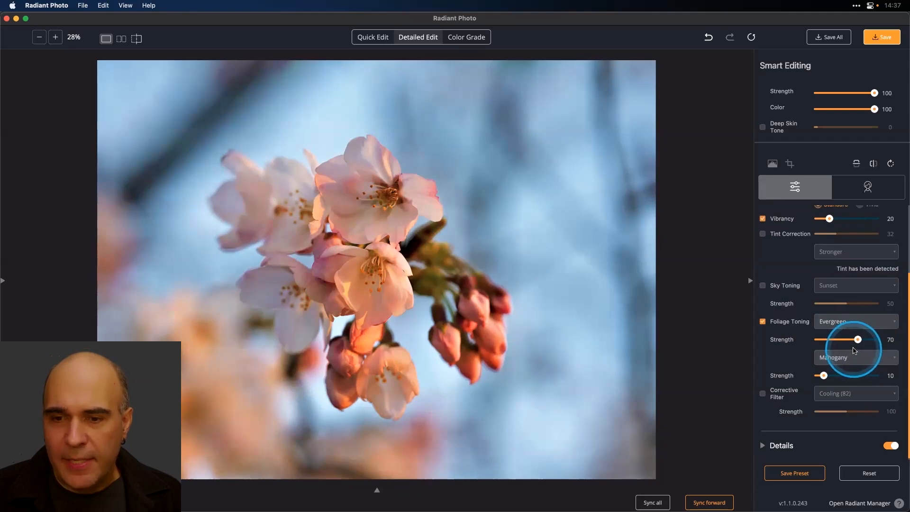
pyautogui.click(851, 322)
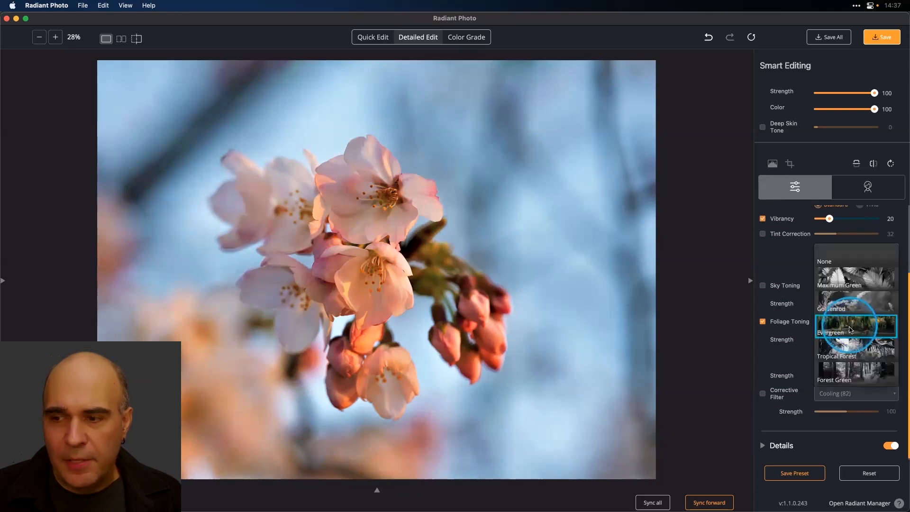
pyautogui.click(855, 357)
pyautogui.moveTo(858, 339); pyautogui.dragTo(865, 341)
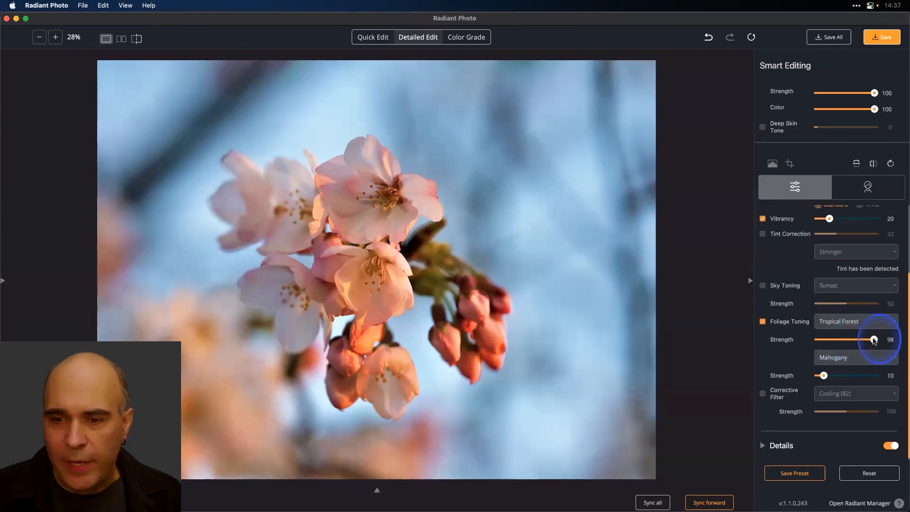
# - Set the foliage tone back to Maximum Green with a strength of 57
pyautogui.click(837, 321)
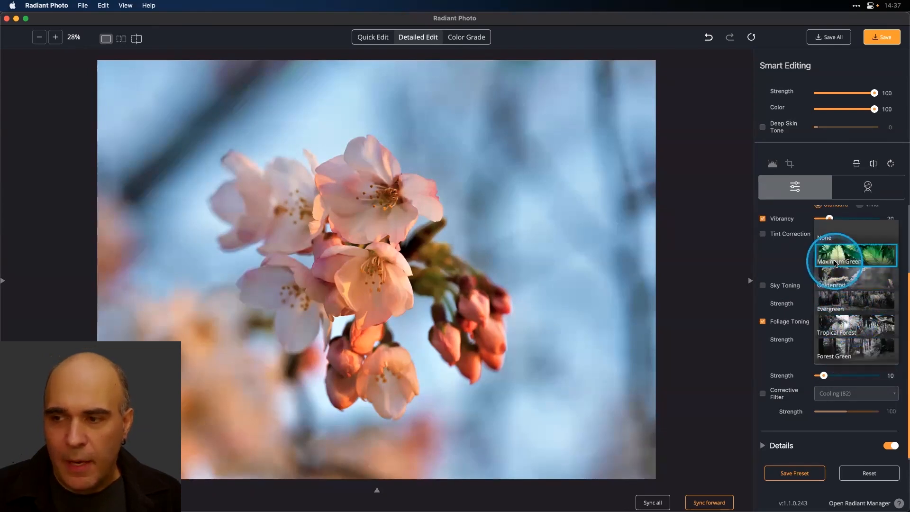
pyautogui.click(835, 262)
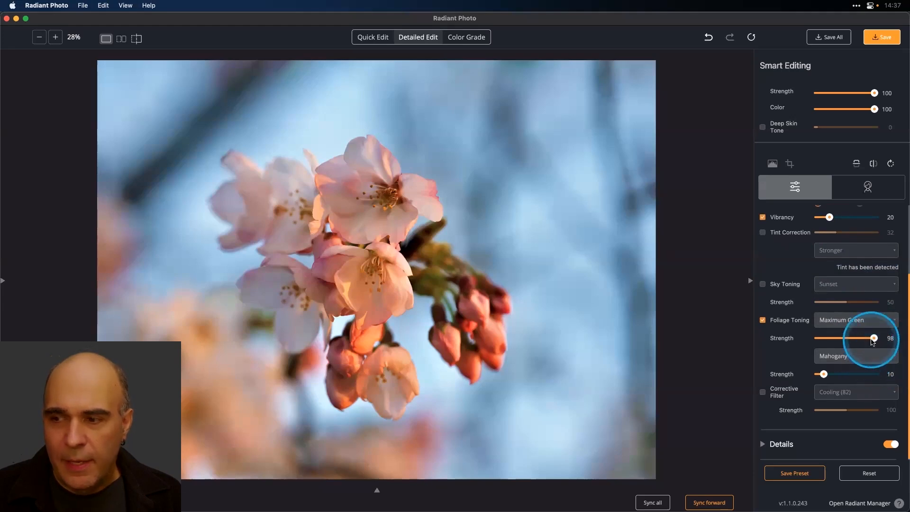
pyautogui.moveTo(866, 342)
pyautogui.mouseDown()
pyautogui.moveTo(833, 341)
pyautogui.moveTo(851, 340)
pyautogui.mouseUp()
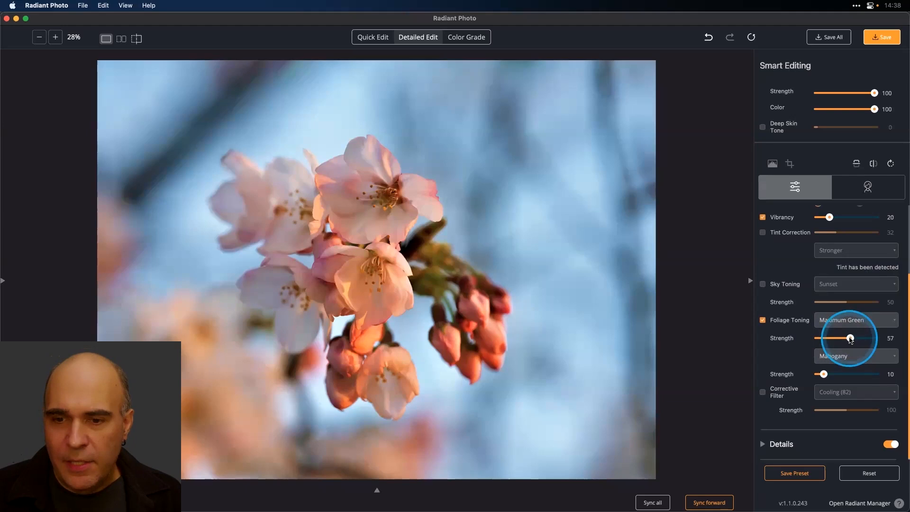
# - Set the blossom photo's second foliage tone to Sepia with a strength of 25
pyautogui.click(836, 358)
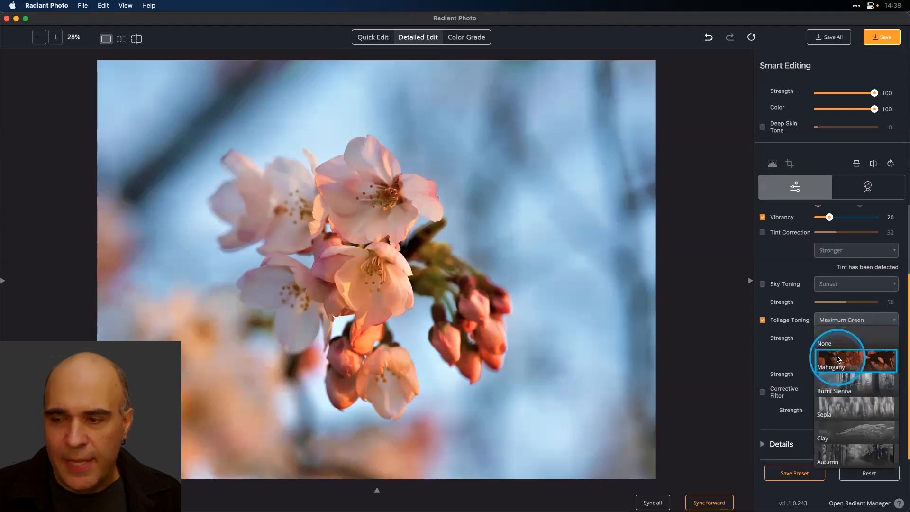
pyautogui.click(844, 411)
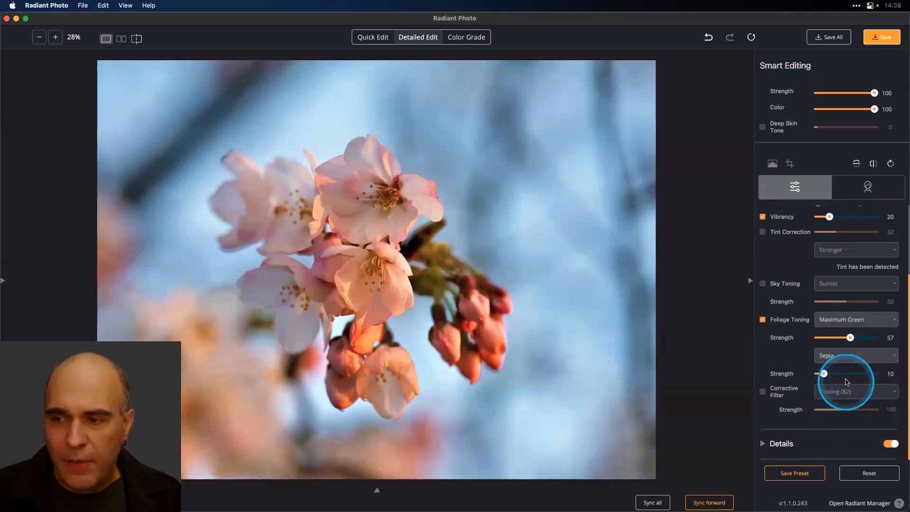
pyautogui.moveTo(835, 377); pyautogui.dragTo(829, 377)
# - Enable the Corrective Filter, try Orange at strength 53, and settle on Warming (LBA) with a strength of 35
pyautogui.click(776, 395)
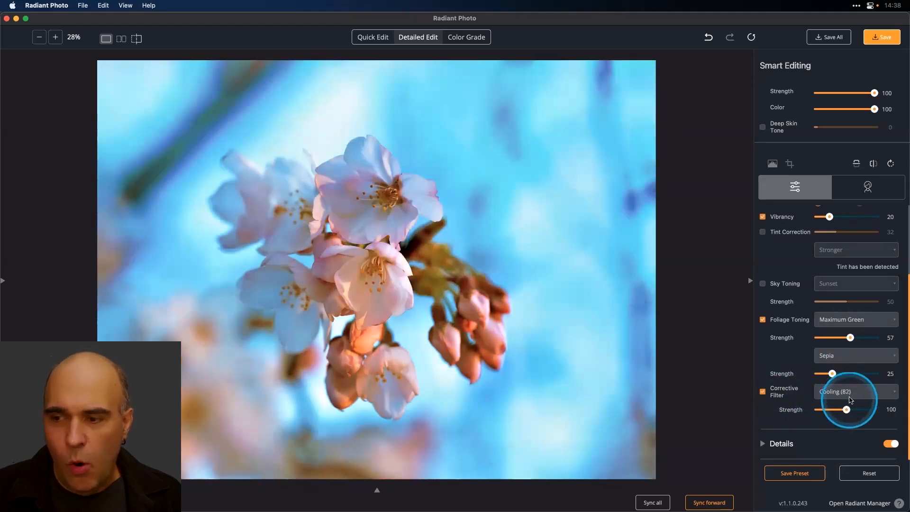
pyautogui.click(851, 399)
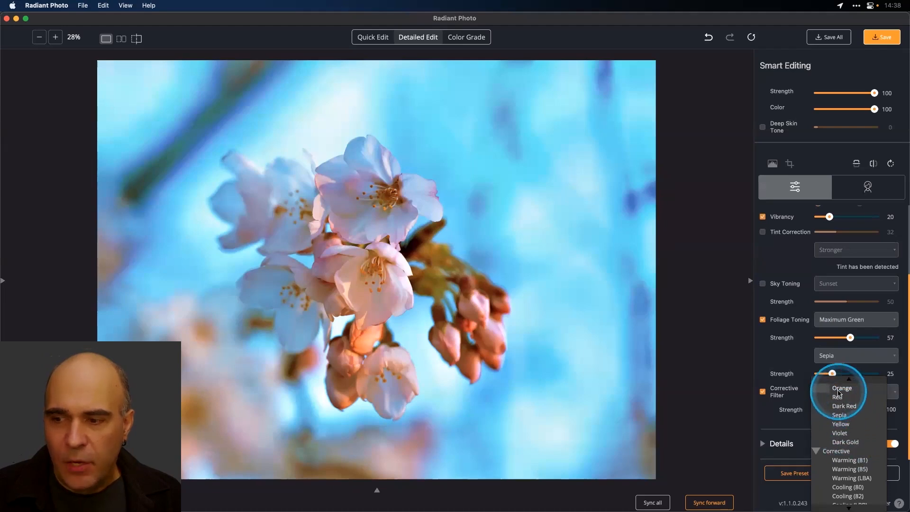
pyautogui.click(838, 389)
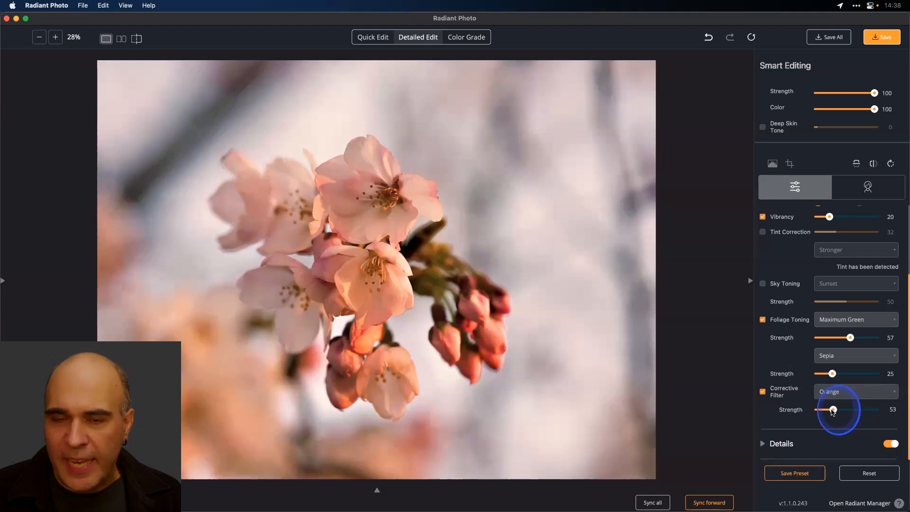
pyautogui.click(839, 390)
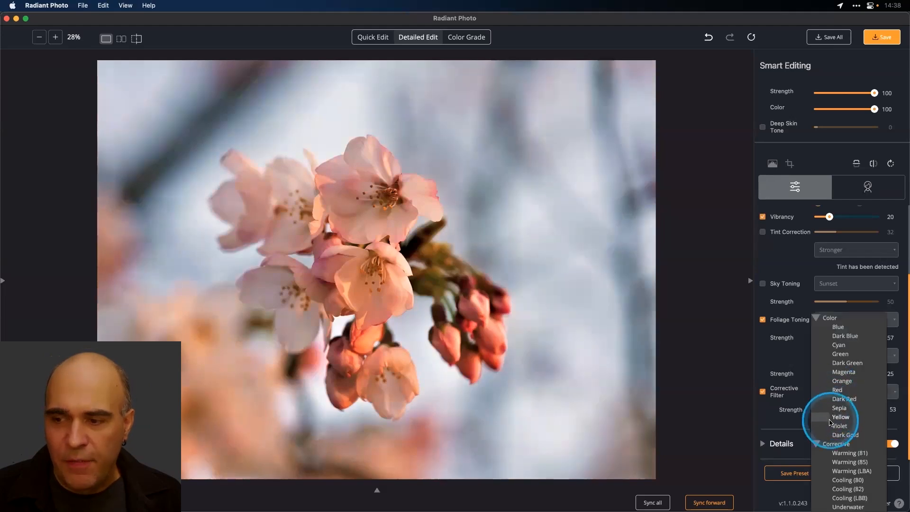
pyautogui.click(849, 471)
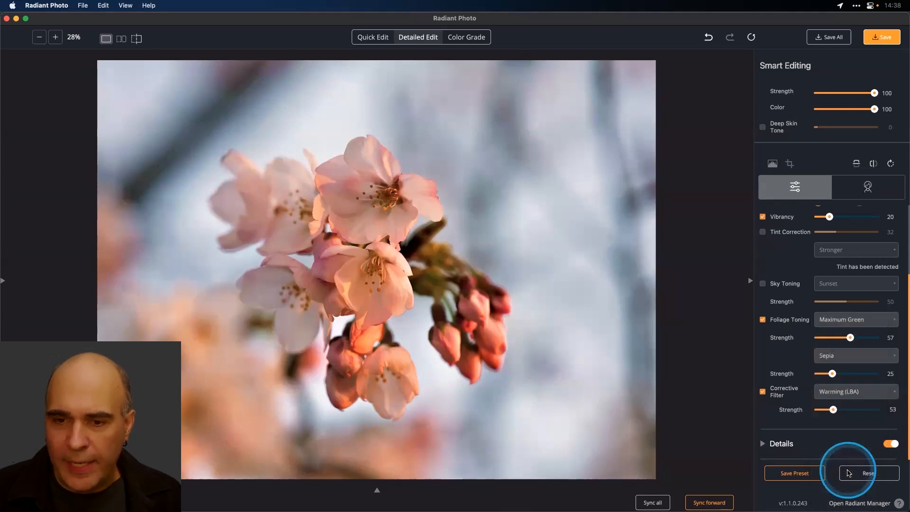
pyautogui.moveTo(833, 410); pyautogui.dragTo(832, 409)
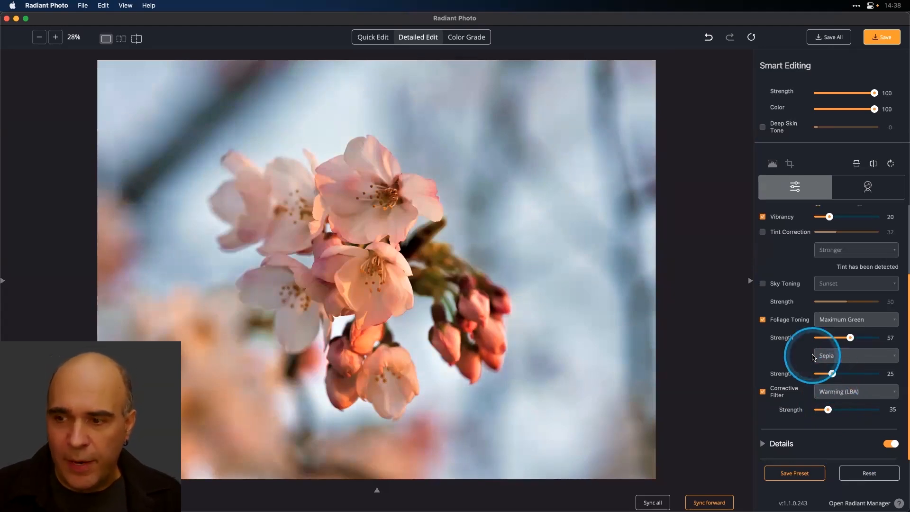
# - Enable Sky Toning with Blue Sky Cerulean at strength 16 and compare the blossom photo before and after
pyautogui.click(763, 284)
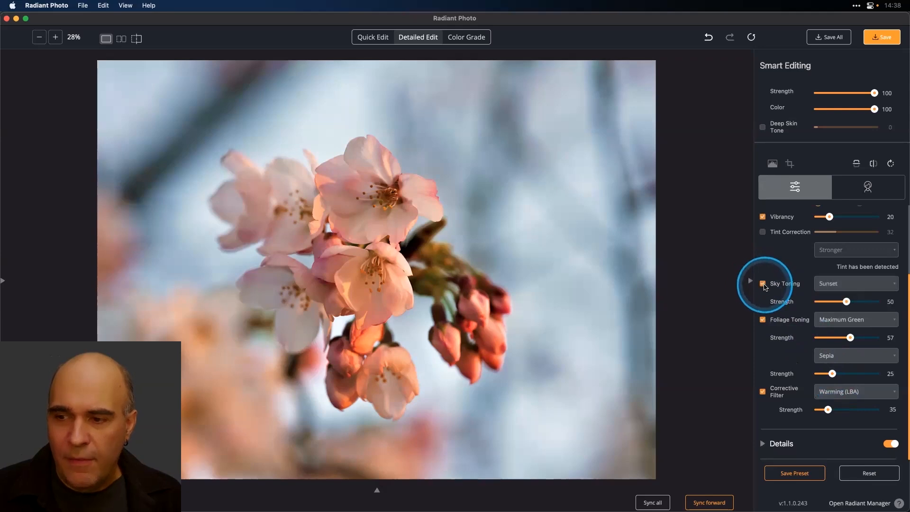
pyautogui.click(838, 290)
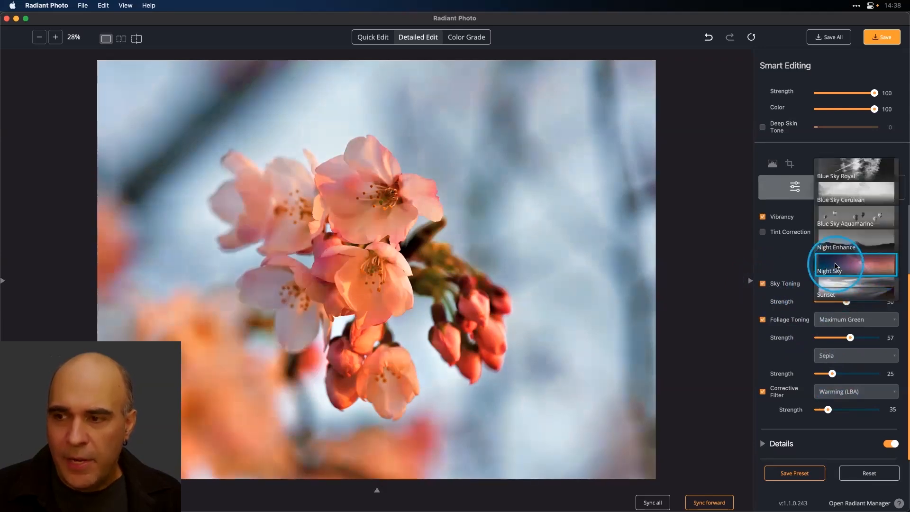
pyautogui.click(842, 202)
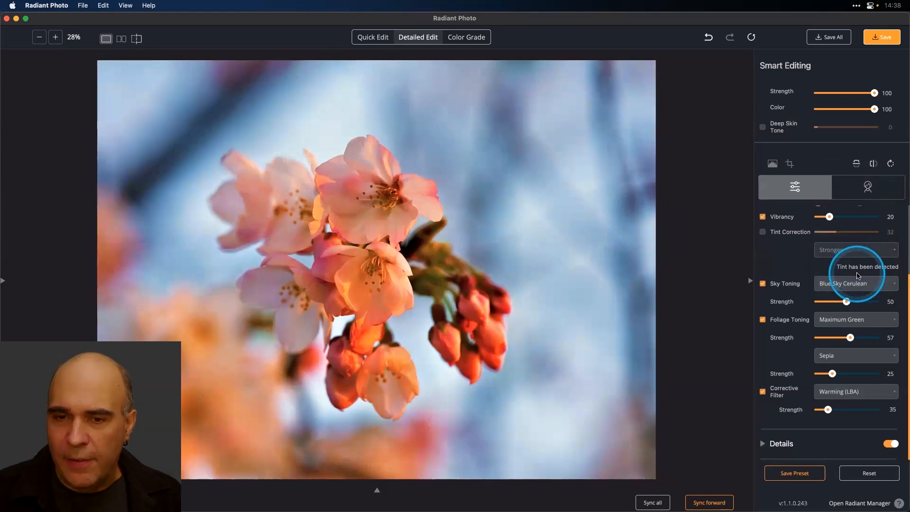
pyautogui.moveTo(848, 303); pyautogui.dragTo(840, 303)
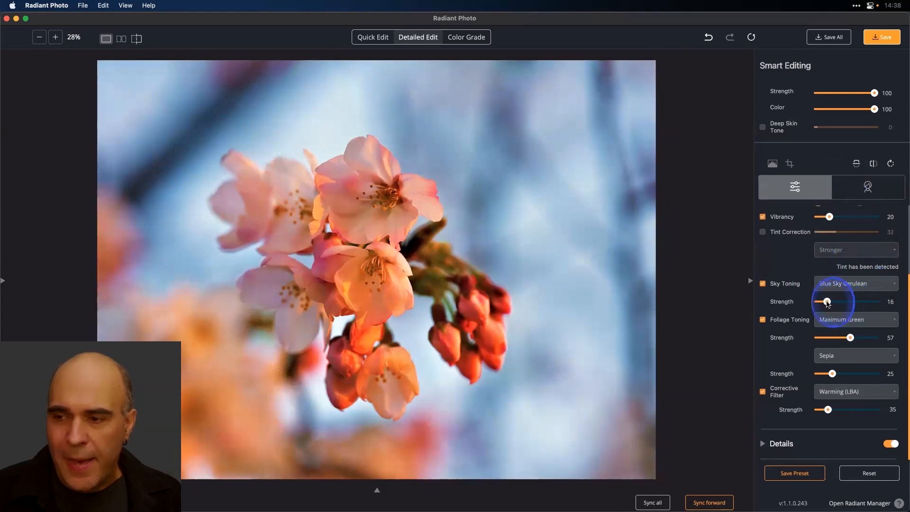
pyautogui.click(583, 307)
pyautogui.click(583, 307)
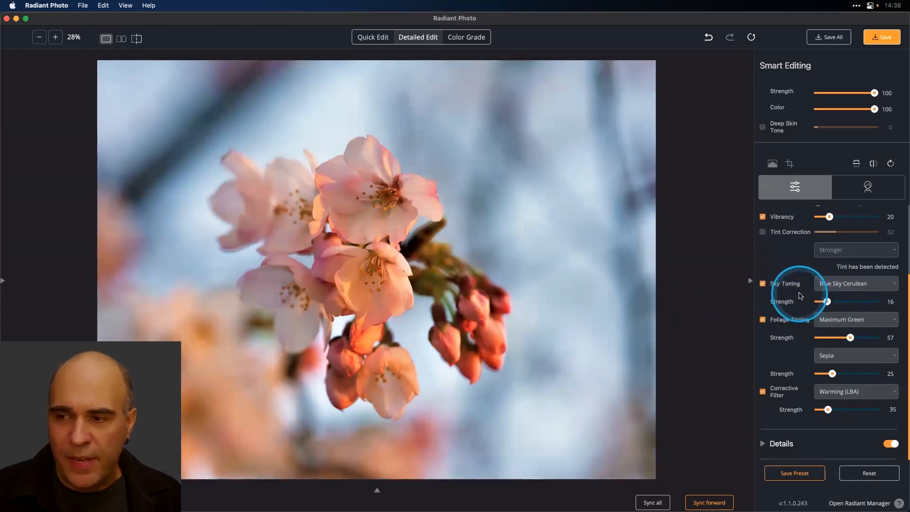
# - Enable Tint Correction for the blossom photo and set its strength to 55
pyautogui.scroll(1, 827, 303)
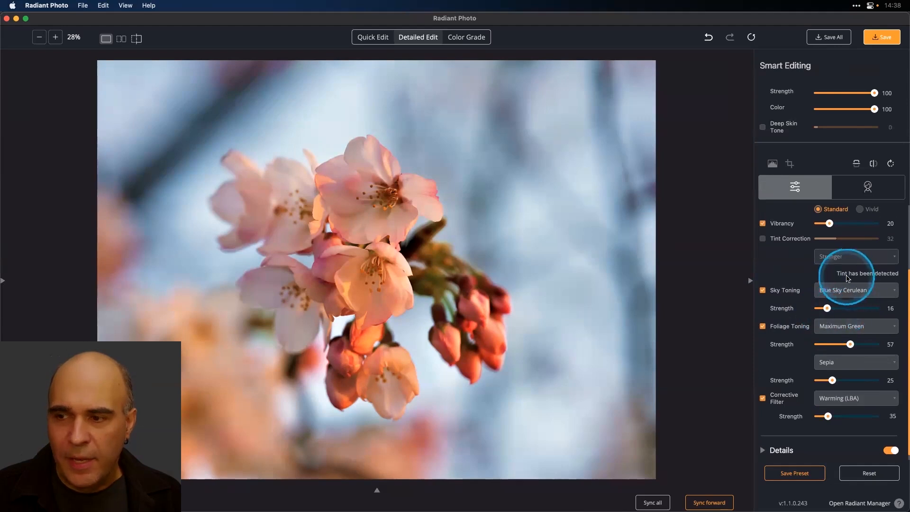
pyautogui.click(763, 238)
pyautogui.moveTo(836, 239); pyautogui.dragTo(849, 238)
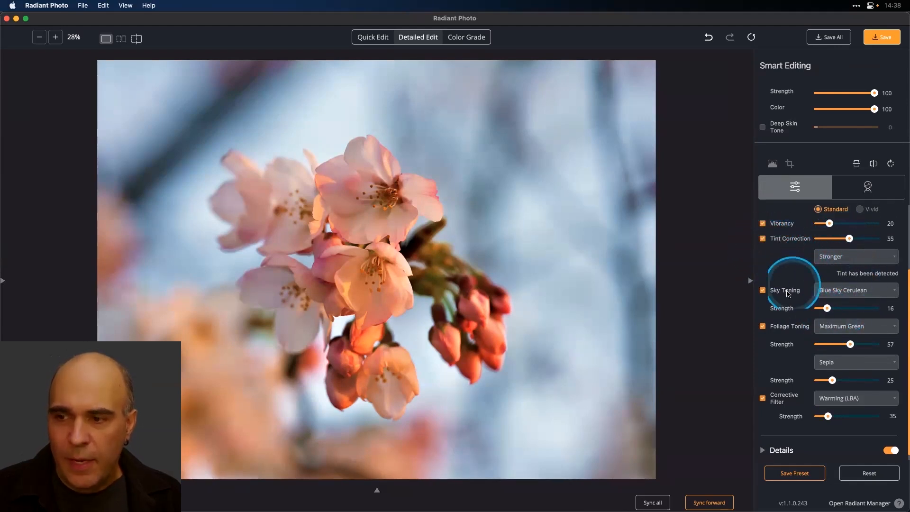
# - Disable Sky Toning, Foliage Toning and the Corrective Filter, then raise Tint Correction to 87 and compare it off and on
pyautogui.click(764, 291)
pyautogui.click(764, 326)
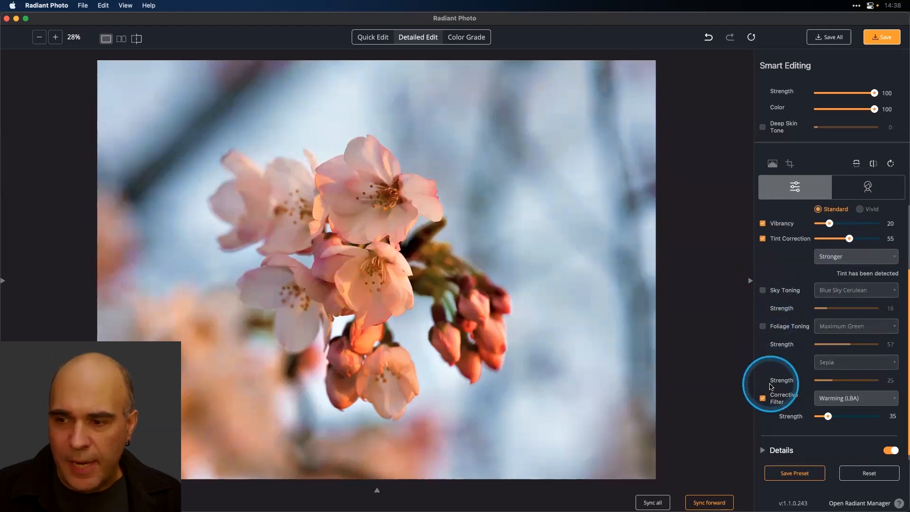
pyautogui.click(763, 398)
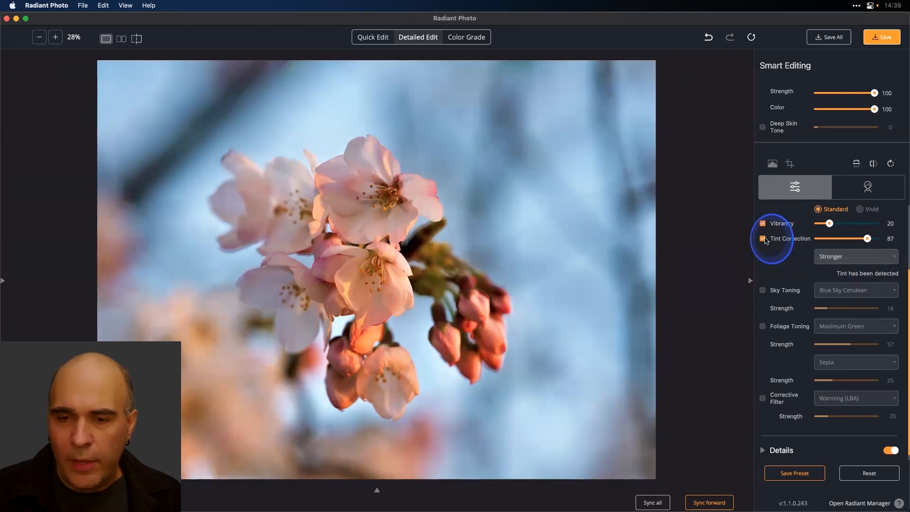
pyautogui.click(764, 239)
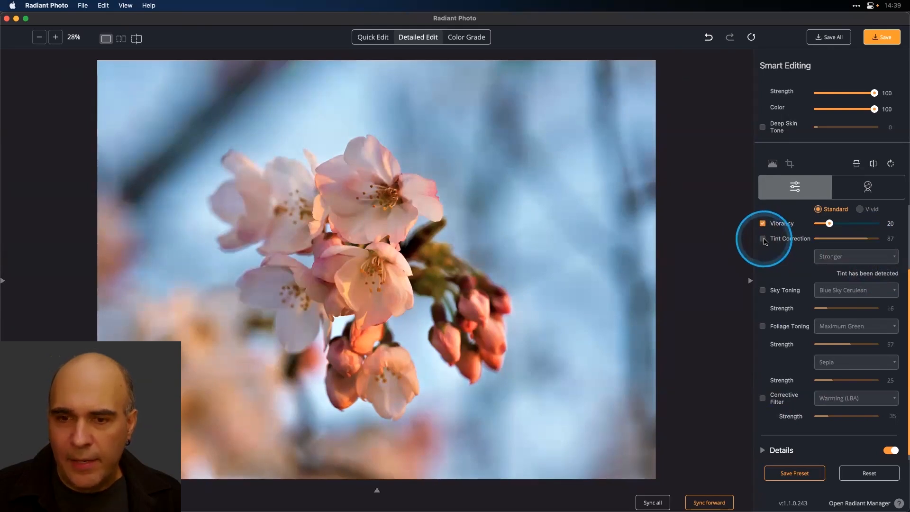
pyautogui.click(764, 239)
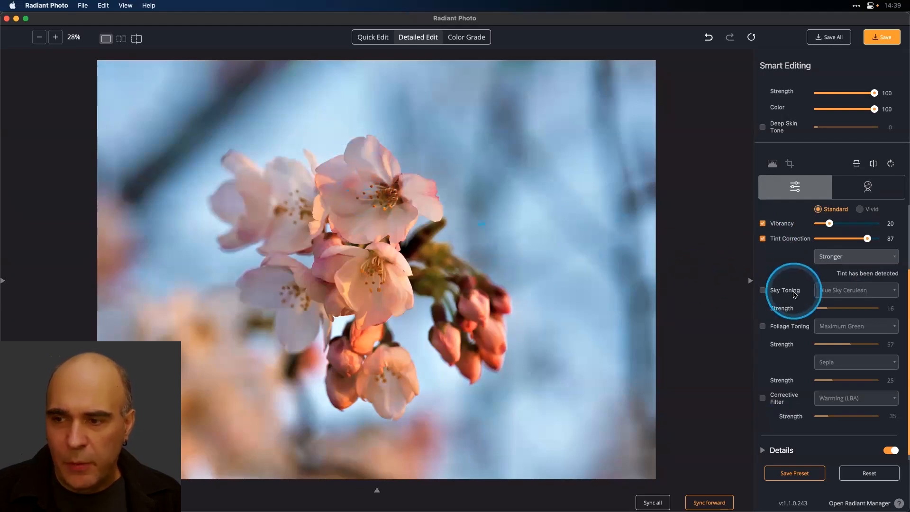
# - Re-enable Sky Toning, Foliage Toning and the Corrective Filter for the blossom photo
pyautogui.click(763, 290)
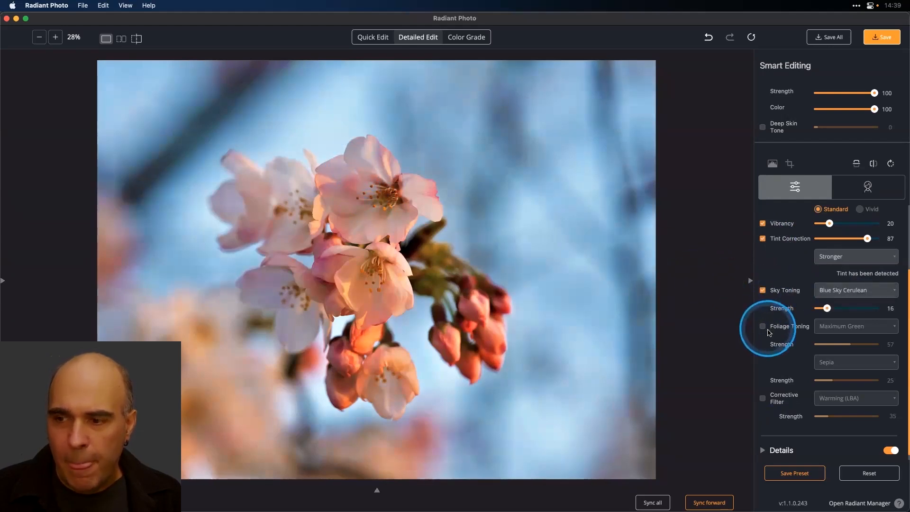
pyautogui.click(762, 326)
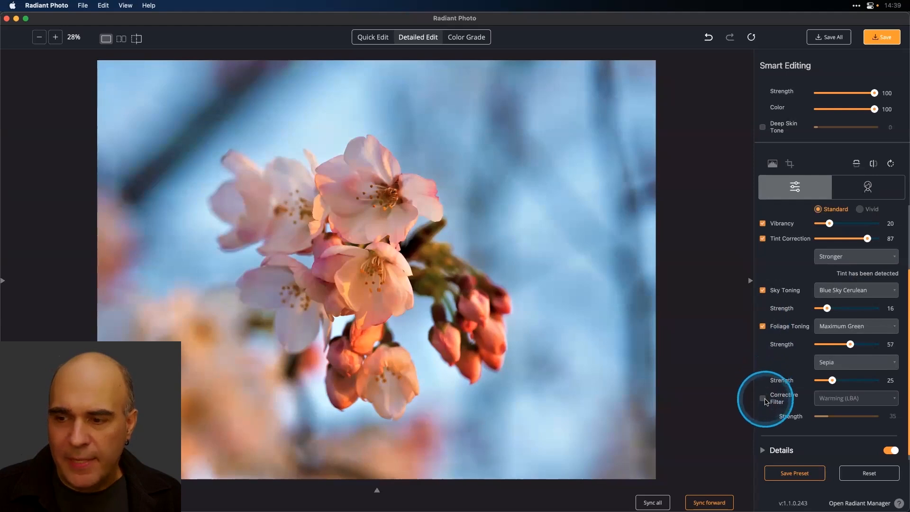
pyautogui.click(763, 398)
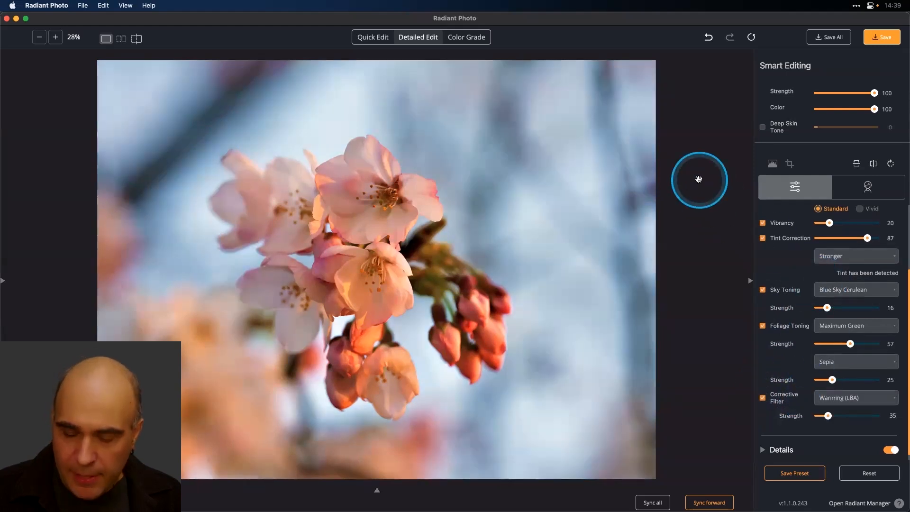
# - Switch to the color grading looks in Color Grade, collapse BW Film Stocks and expand the Cross_FX1 collection
pyautogui.press('g')
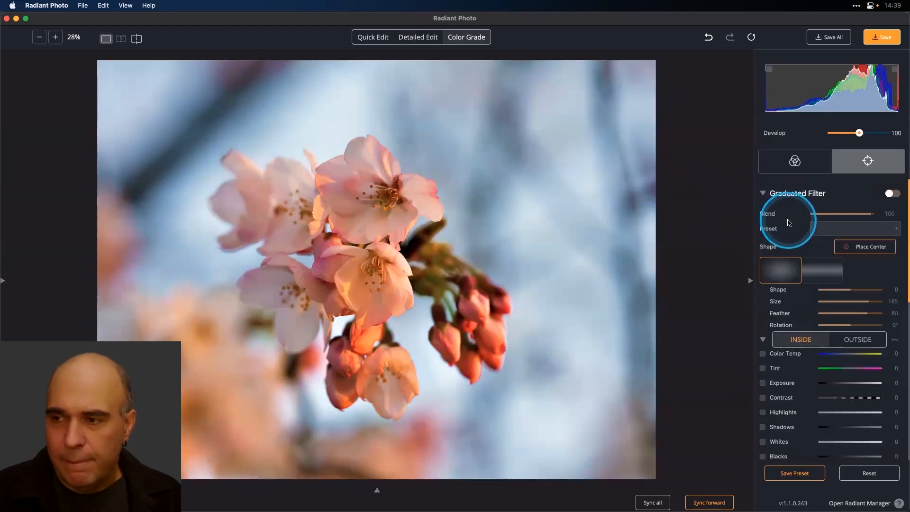
pyautogui.click(783, 166)
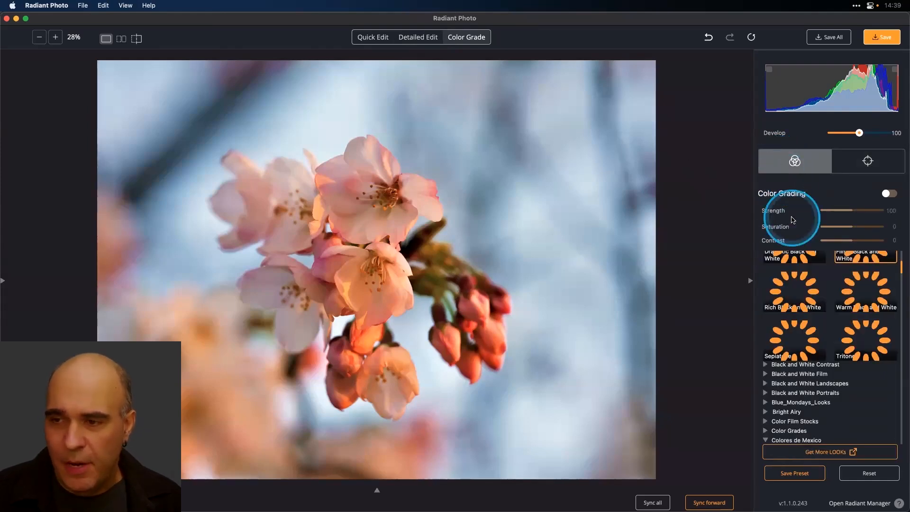
pyautogui.scroll(5, 803, 289)
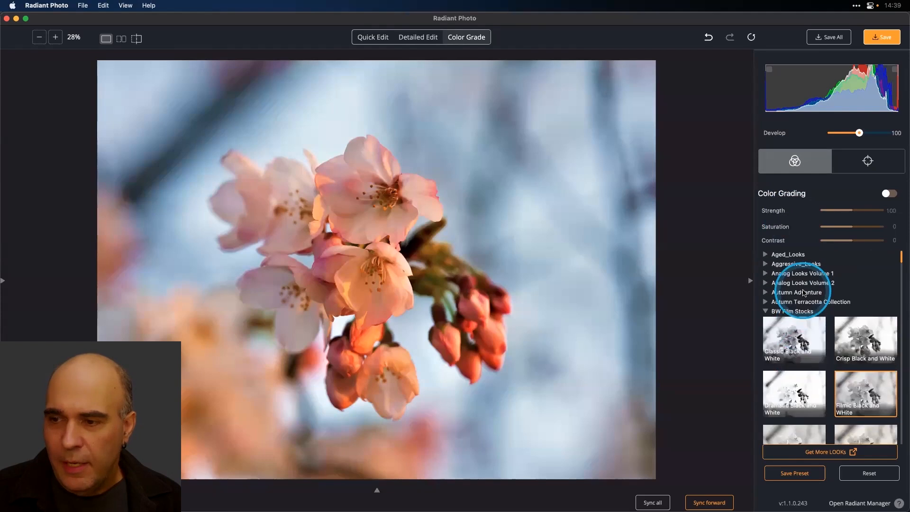
pyautogui.click(765, 313)
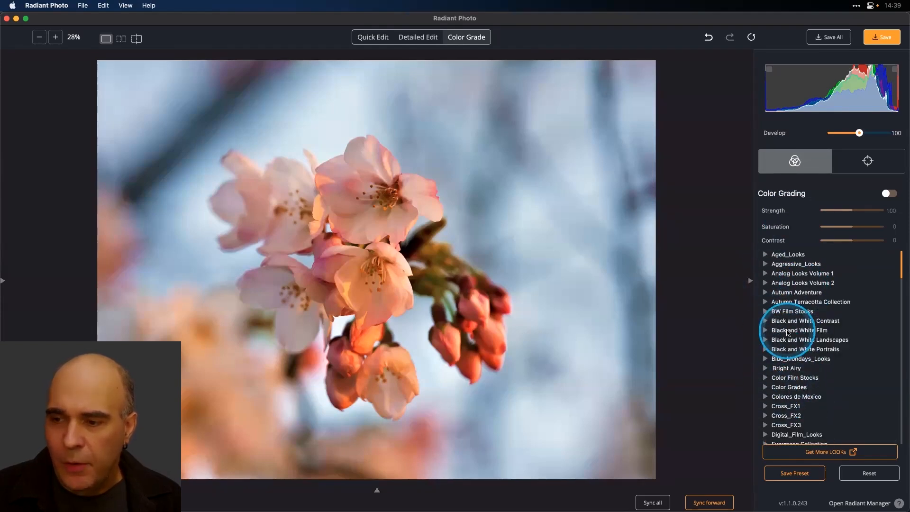
pyautogui.scroll(-5, 788, 332)
pyautogui.click(767, 307)
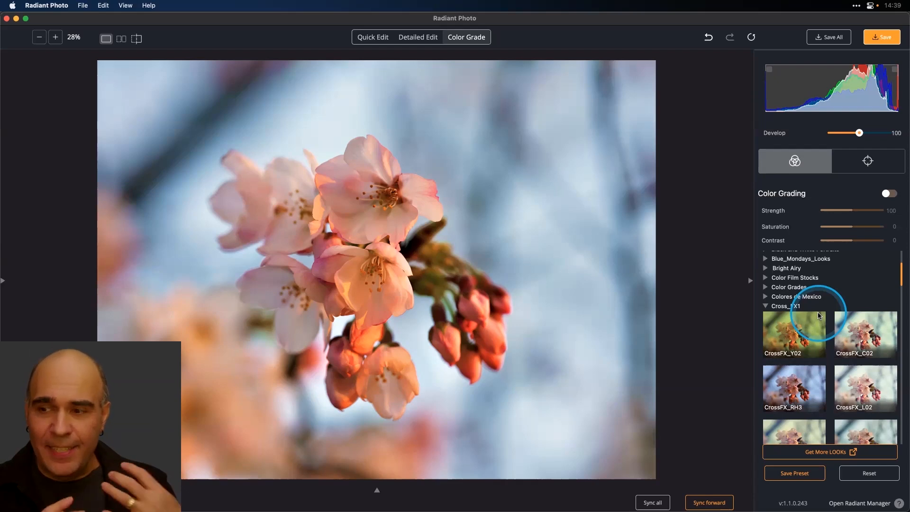
# - Try the CrossFX_C02, CrossFX_RH3, CrossFX_L02, CrossFX_T02 and CrossFX_B02 looks on the blossom photo
pyautogui.click(851, 330)
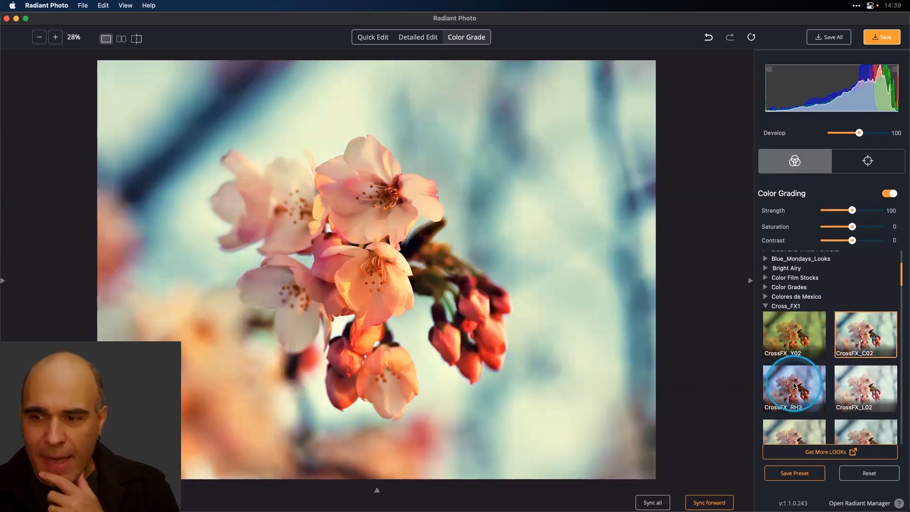
pyautogui.click(809, 381)
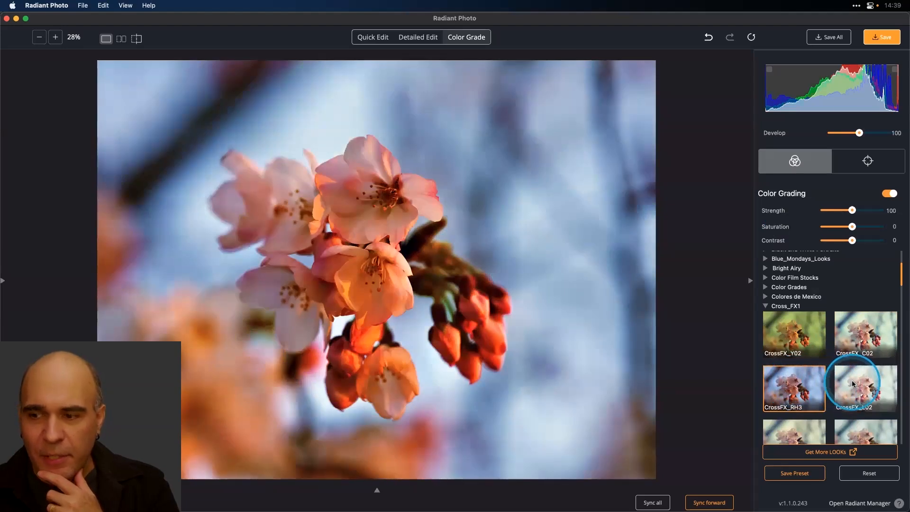
pyautogui.click(851, 387)
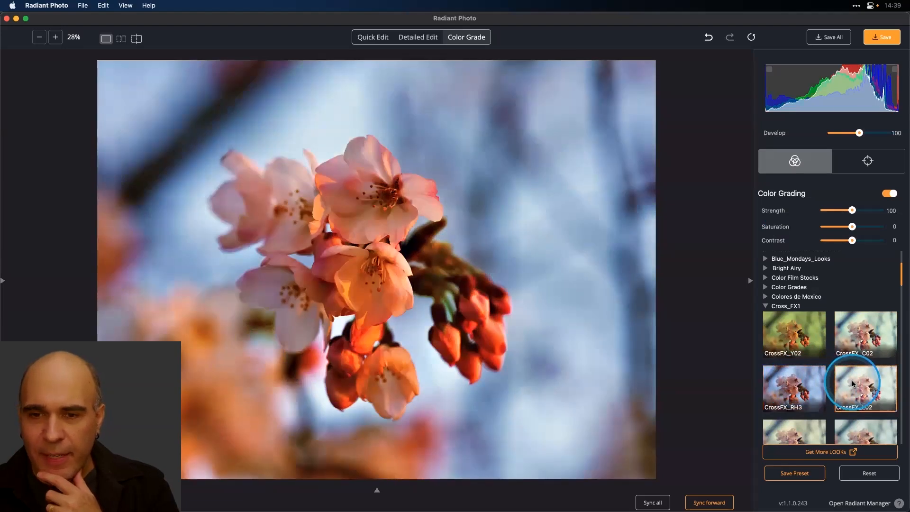
pyautogui.scroll(-1, 852, 384)
pyautogui.scroll(-3, 852, 380)
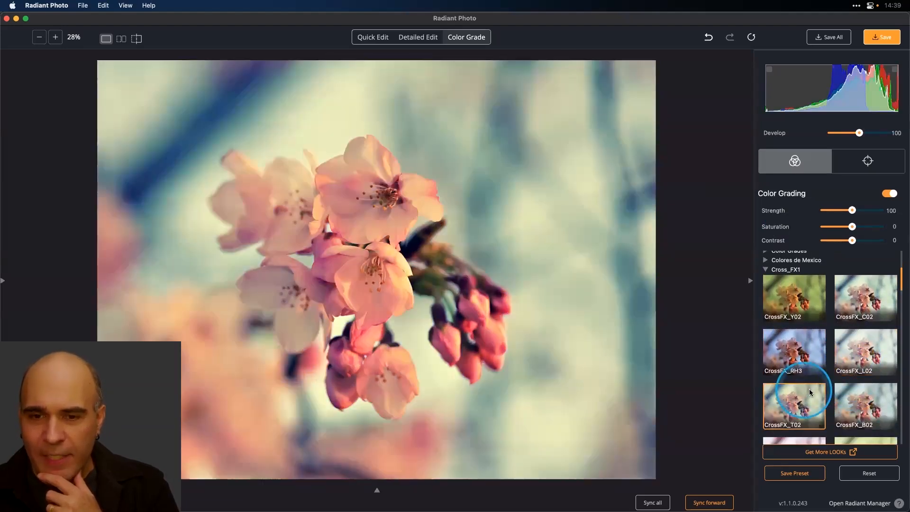
pyautogui.click(864, 391)
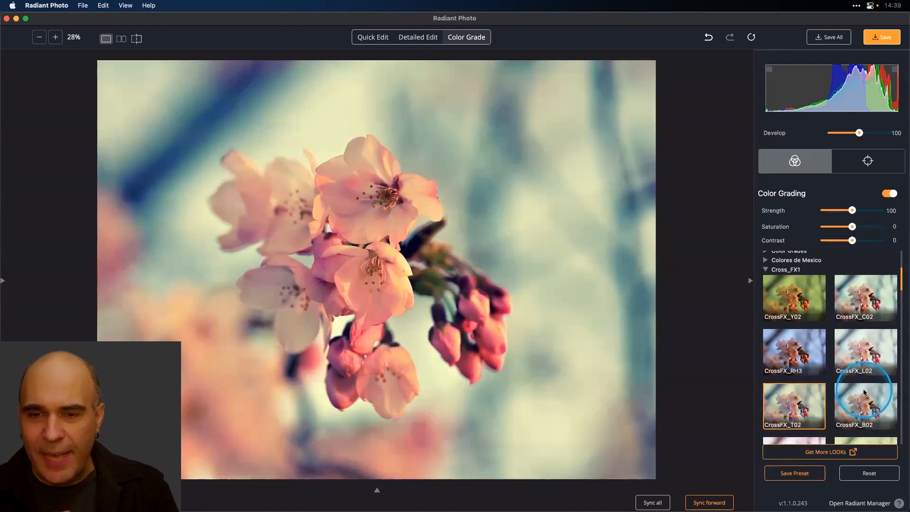
pyautogui.click(863, 393)
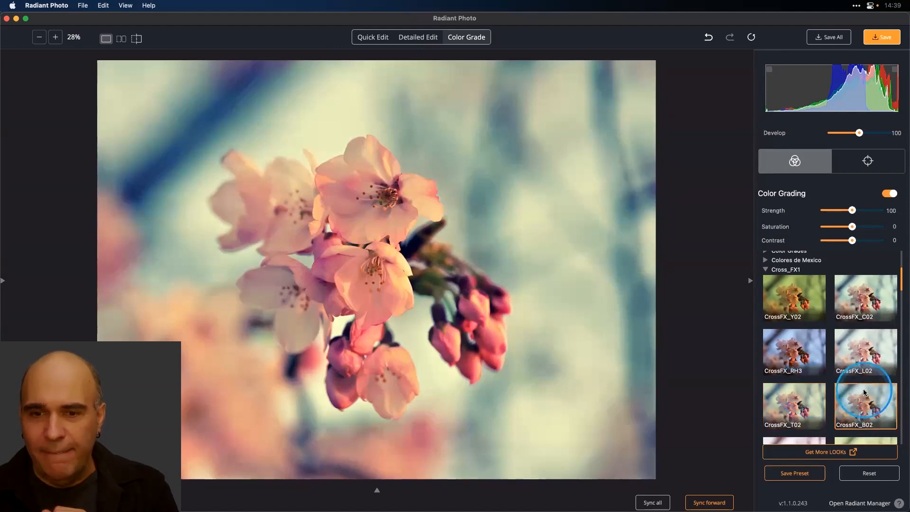
# - Try the CrossFX_L04 look and apply the CrossFX_Blue look from the Cross_FX1 collection
pyautogui.scroll(-1, 864, 392)
pyautogui.scroll(-6, 863, 389)
pyautogui.click(824, 384)
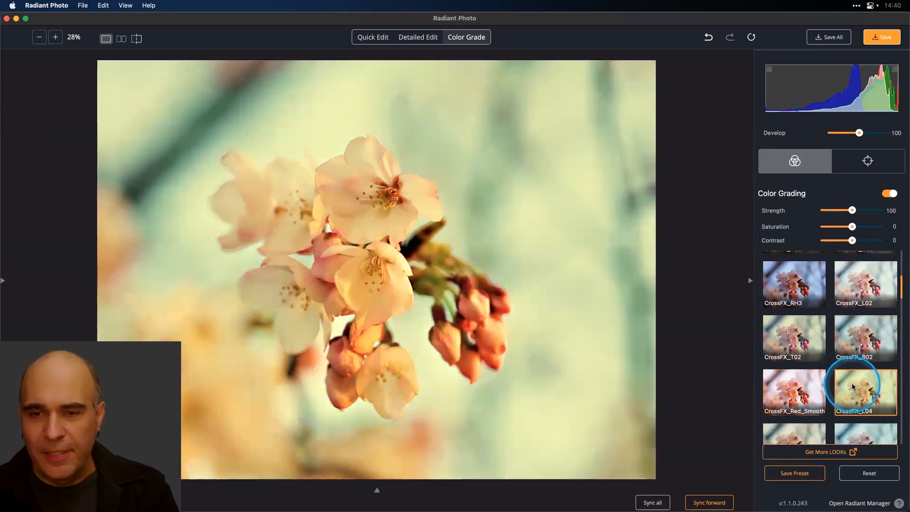
pyautogui.scroll(-7, 852, 383)
pyautogui.click(857, 361)
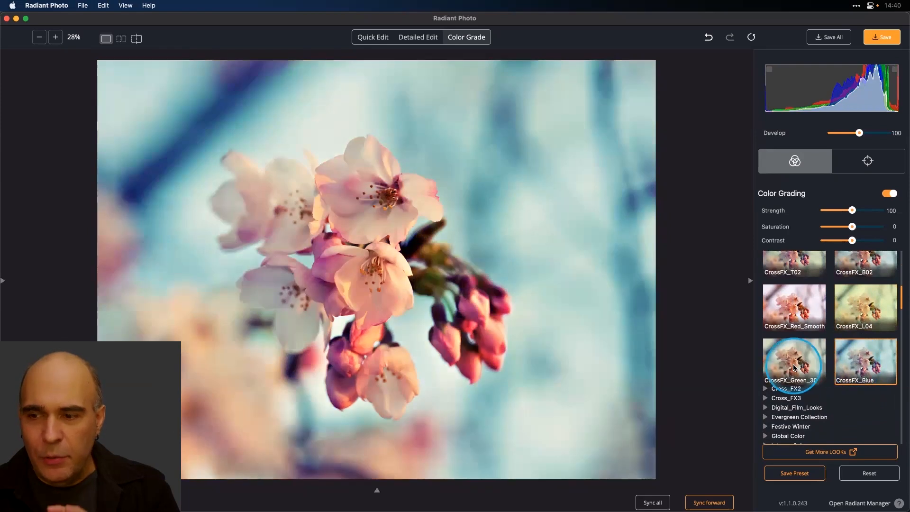
# - Try the CrossFX_Green_30 look, expand the Cross_FX2 collection and try its CrossFX_Blue_Smooth and CrossFX_Red looks
pyautogui.click(793, 364)
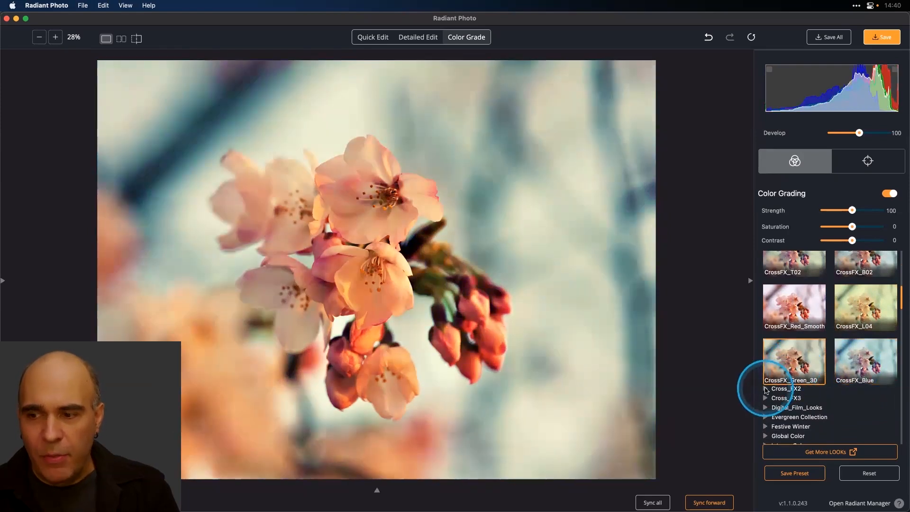
pyautogui.click(767, 390)
pyautogui.scroll(-3, 806, 370)
pyautogui.click(838, 357)
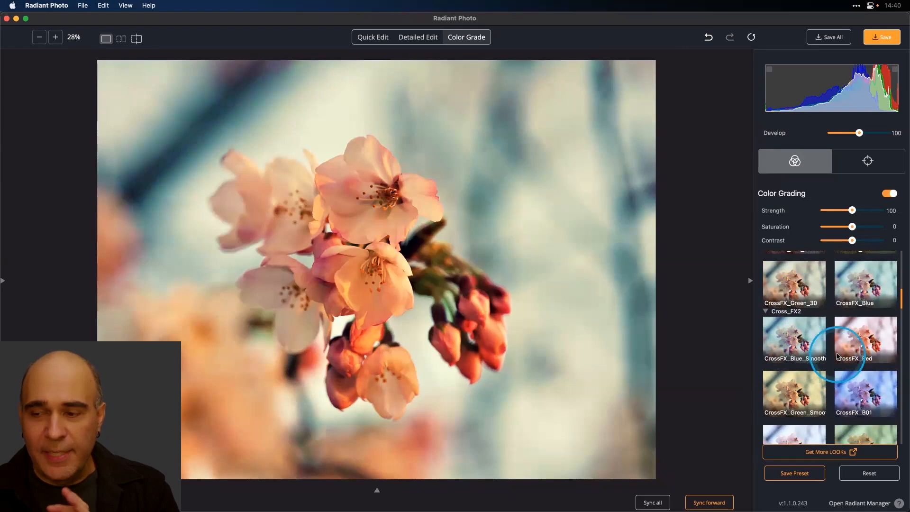
pyautogui.click(800, 343)
pyautogui.click(837, 339)
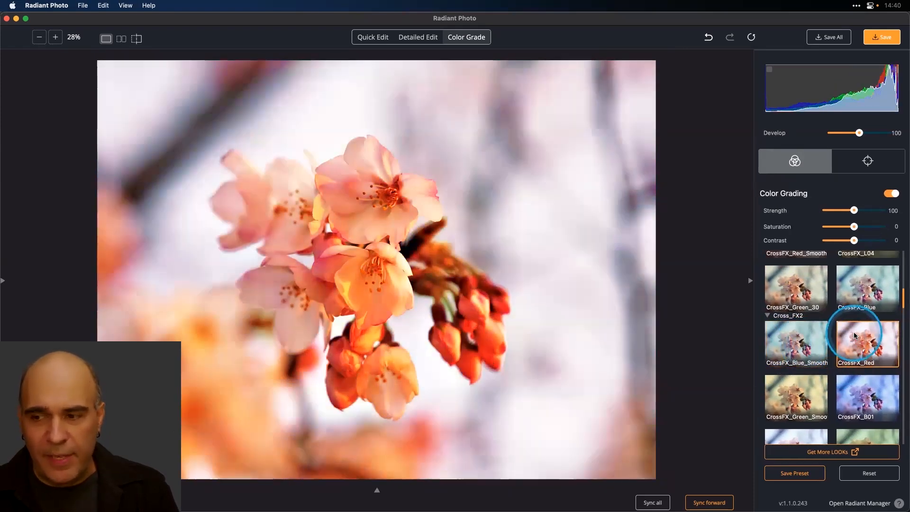
# - Try further Cross_FX2 looks on the blossom photo, including CrossFX_B01 and CrossFX_L01
pyautogui.click(821, 350)
pyautogui.scroll(-2, 822, 350)
pyautogui.click(802, 354)
pyautogui.scroll(-2, 837, 349)
pyautogui.click(853, 300)
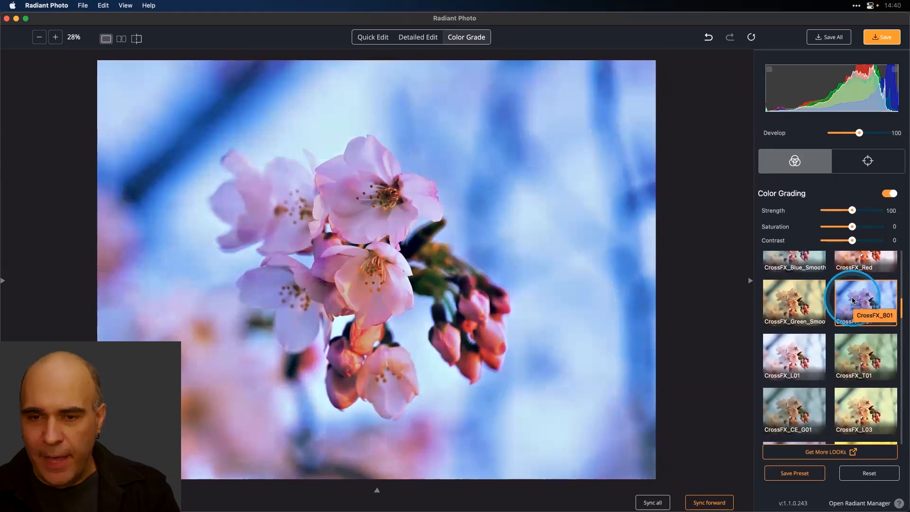
pyautogui.click(839, 355)
pyautogui.click(805, 358)
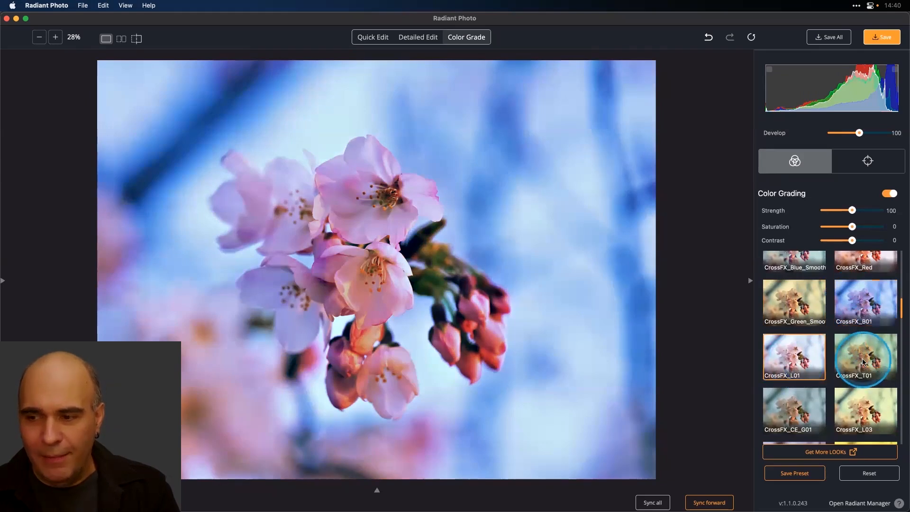
# - Try the CrossFX_L03 and CrossFX_RH4 looks from the Cross_FX2 collection
pyautogui.scroll(-1, 858, 375)
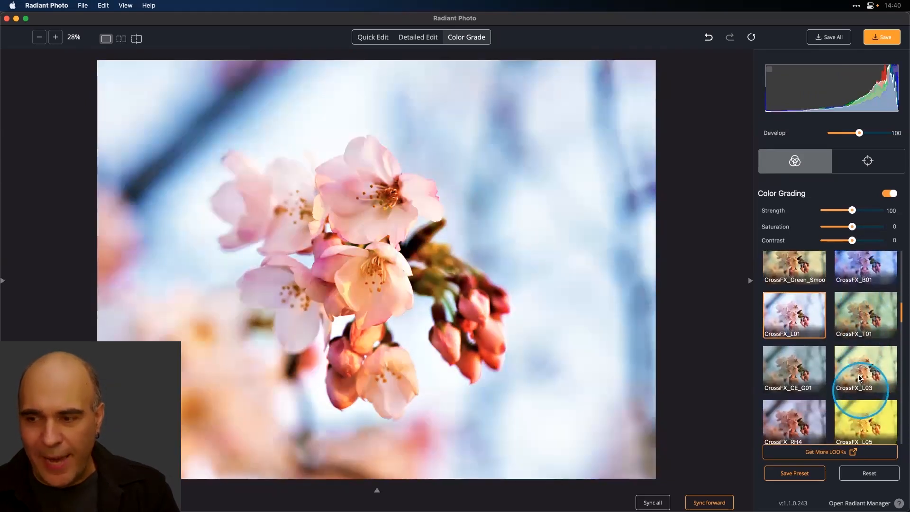
pyautogui.click(851, 342)
pyautogui.click(803, 389)
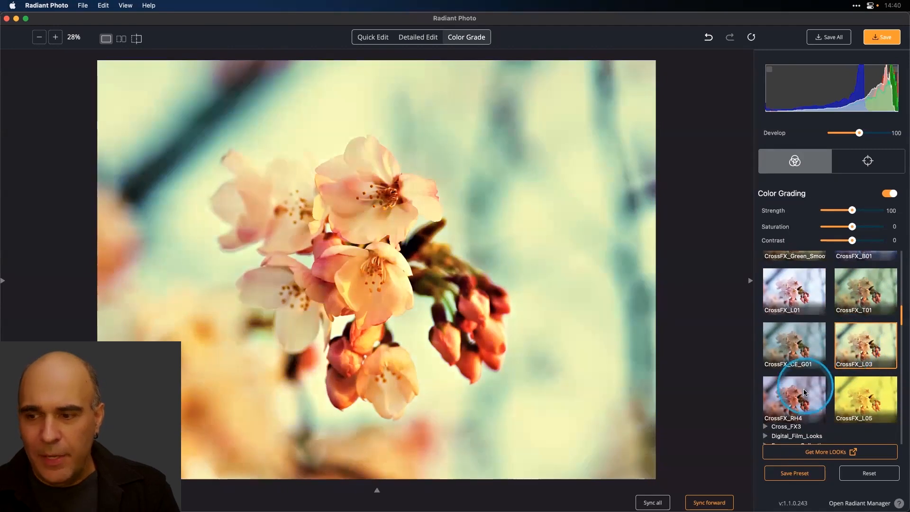
pyautogui.click(840, 337)
# - Return to the Cross_FX1 collection, compare CrossFX_C02 and CrossFX_L02 again, and apply the CrossFX_T02 look
pyautogui.scroll(5, 836, 338)
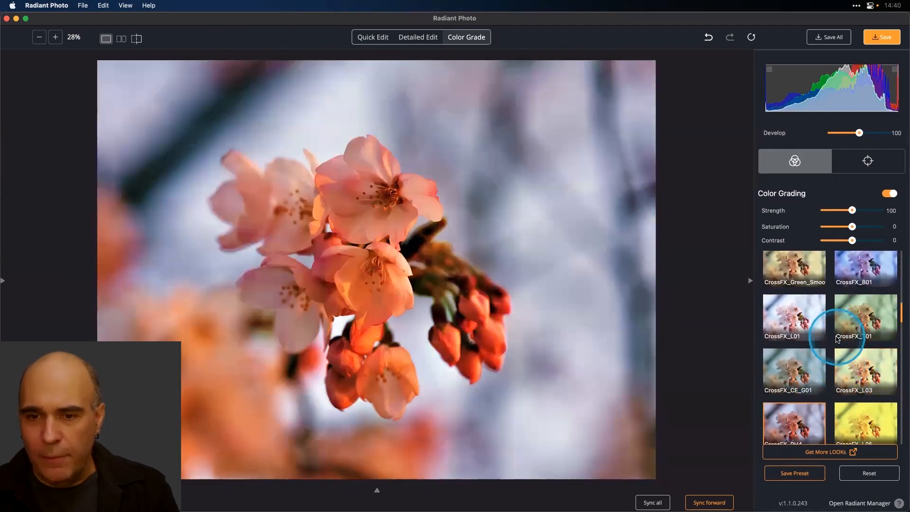
pyautogui.scroll(6, 836, 338)
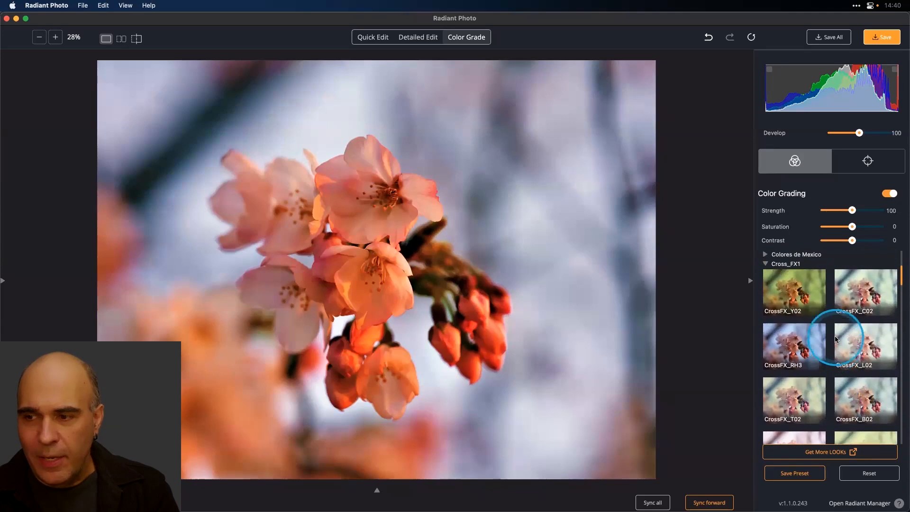
pyautogui.click(864, 356)
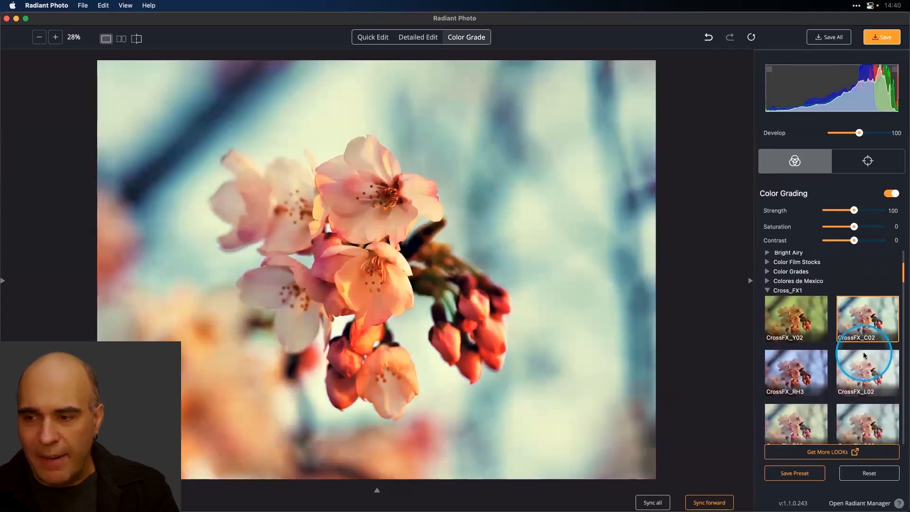
pyautogui.click(856, 375)
pyautogui.scroll(-2, 811, 367)
pyautogui.click(787, 327)
pyautogui.scroll(1, 791, 360)
pyautogui.click(808, 401)
pyautogui.click(500, 326)
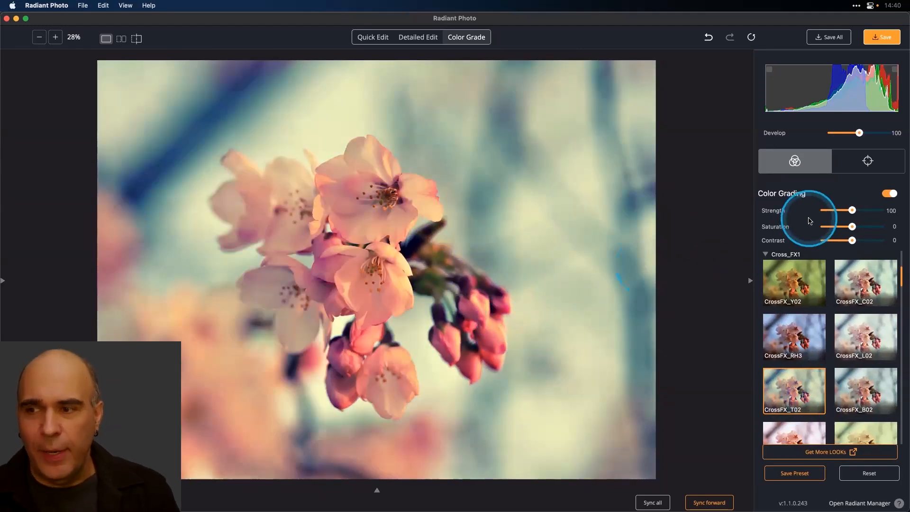
# - Set the color grading Contrast to -39, Saturation to -20 and Strength to 64, comparing the photo with the grading switched off
pyautogui.moveTo(851, 243)
pyautogui.mouseDown()
pyautogui.moveTo(875, 242)
pyautogui.moveTo(842, 243)
pyautogui.mouseUp()
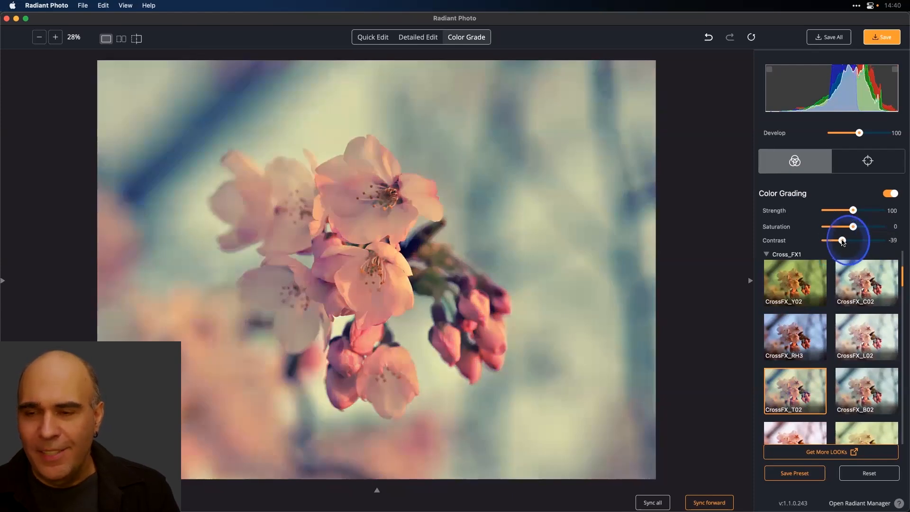
pyautogui.moveTo(853, 227); pyautogui.dragTo(838, 214)
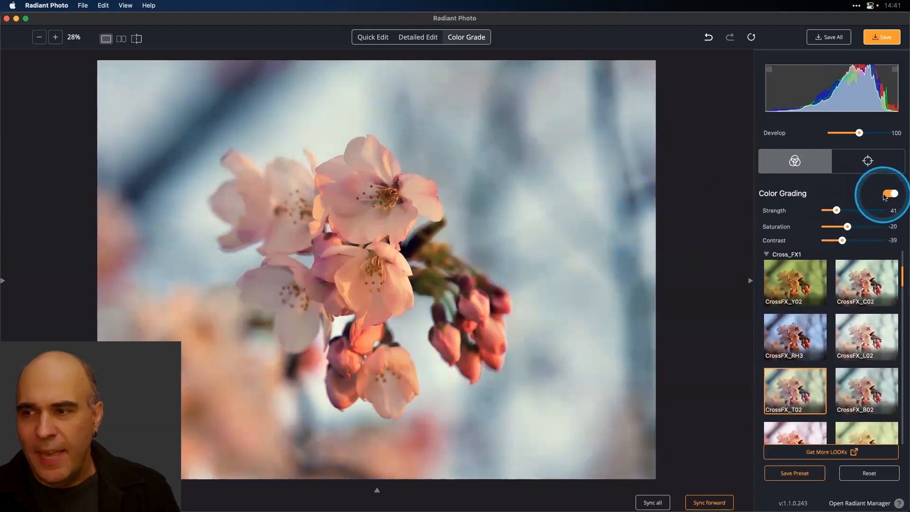
pyautogui.click(890, 195)
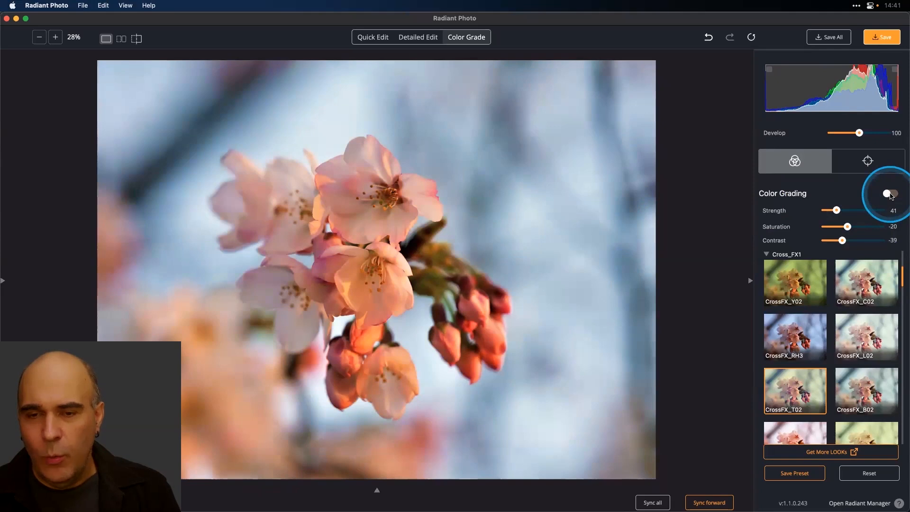
pyautogui.click(891, 195)
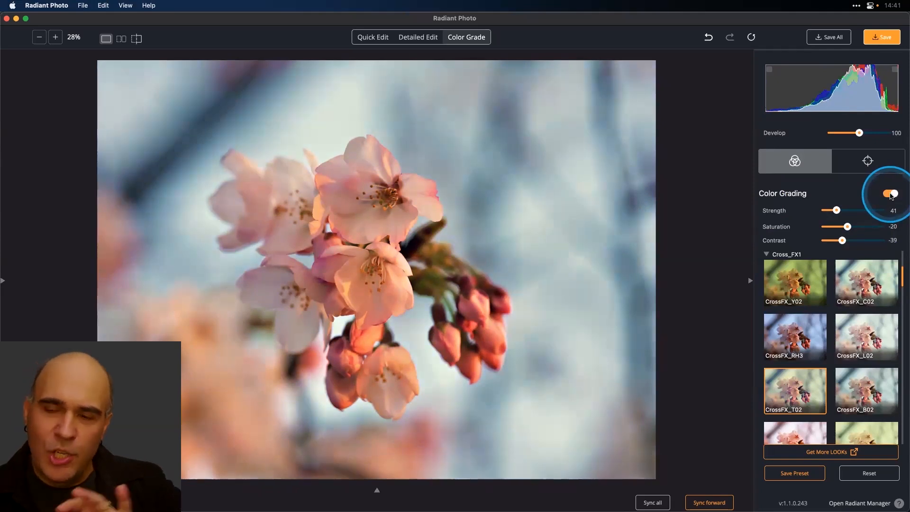
pyautogui.click(843, 211)
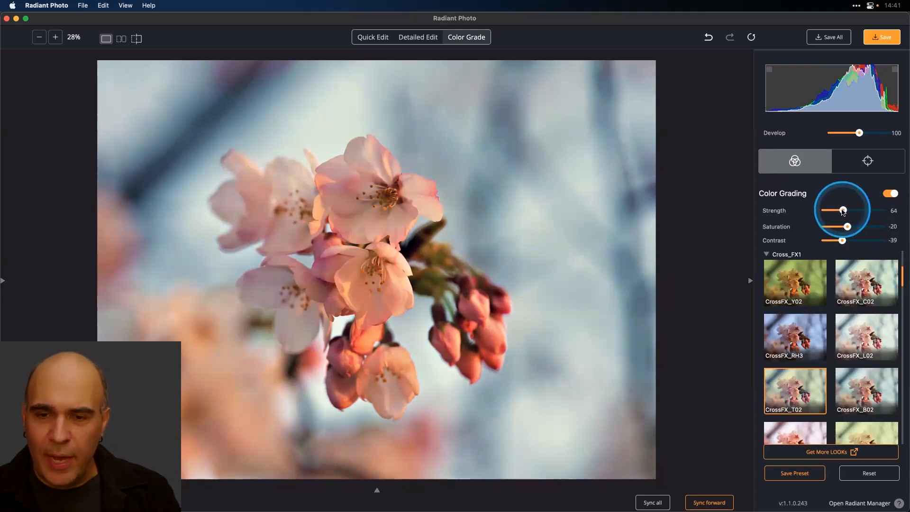
# - Apply the Light Portrait Vignette preset of the Graduated Filter and place its center on the lower middle blossom
pyautogui.click(867, 160)
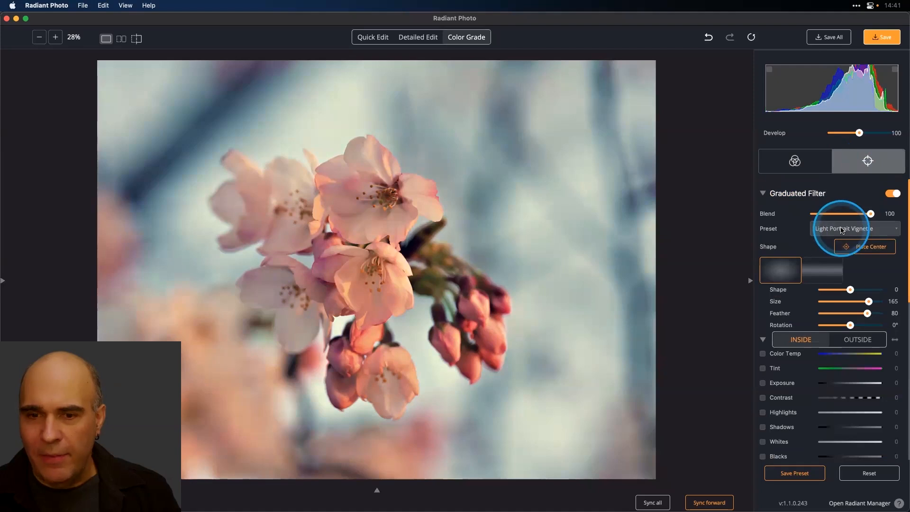
pyautogui.click(860, 246)
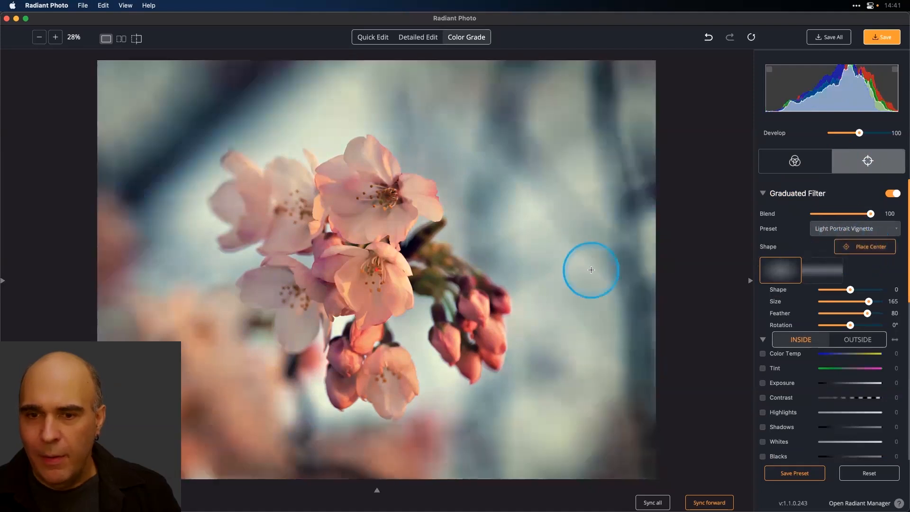
pyautogui.click(389, 290)
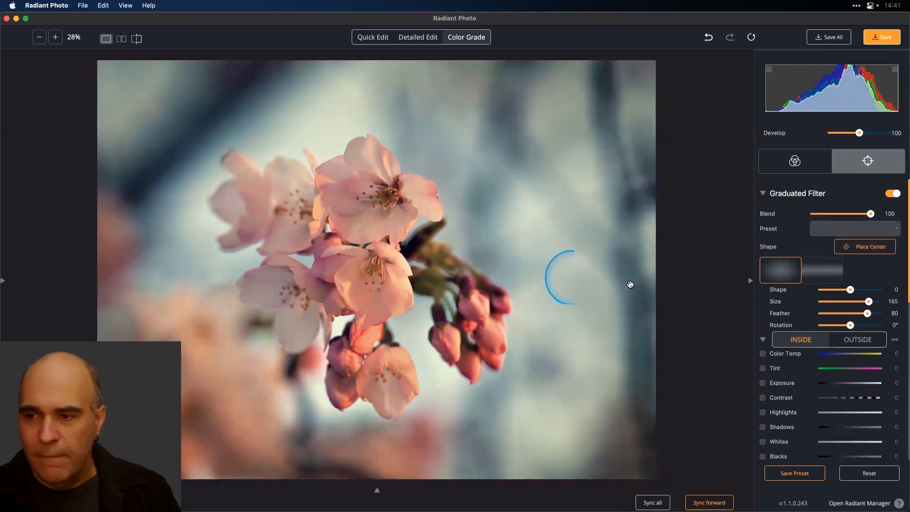
# - Set the Color Vibrance inside the vignette to 17
pyautogui.scroll(-2, 825, 285)
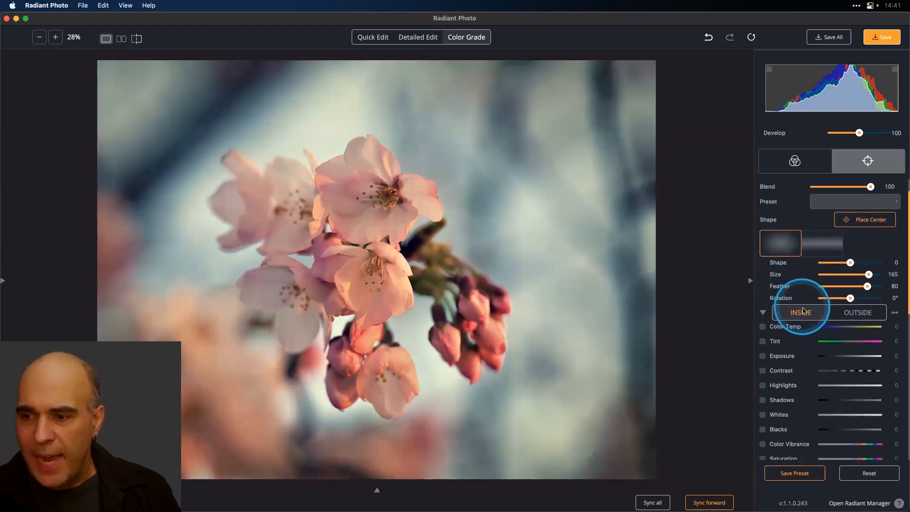
pyautogui.scroll(-6, 806, 311)
pyautogui.click(855, 355)
pyautogui.scroll(3, 864, 285)
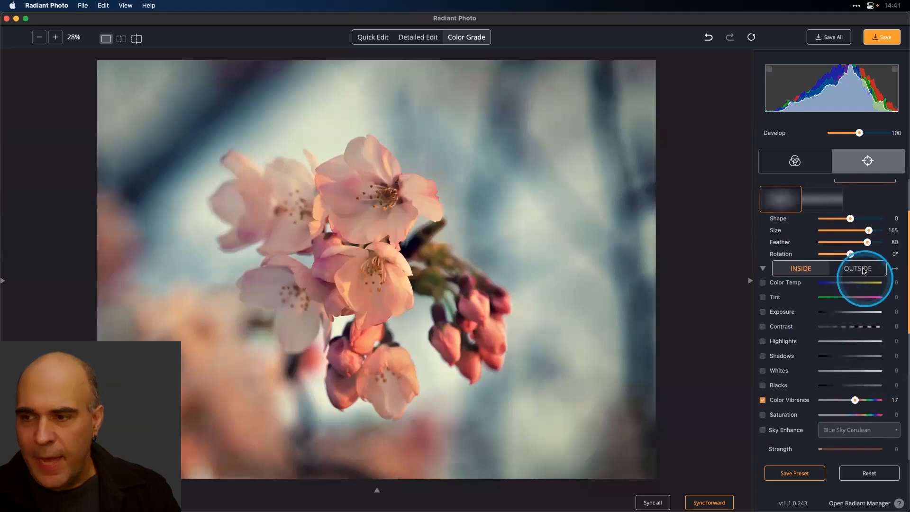
# - Set the vignette's outside Exposure to -10 and Highlights to -37, and check the effect on the photo
pyautogui.click(863, 270)
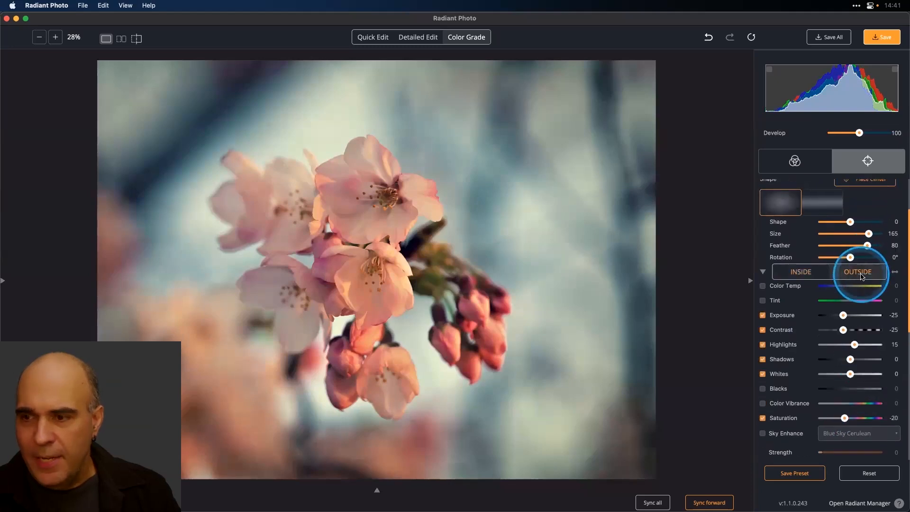
pyautogui.click(849, 316)
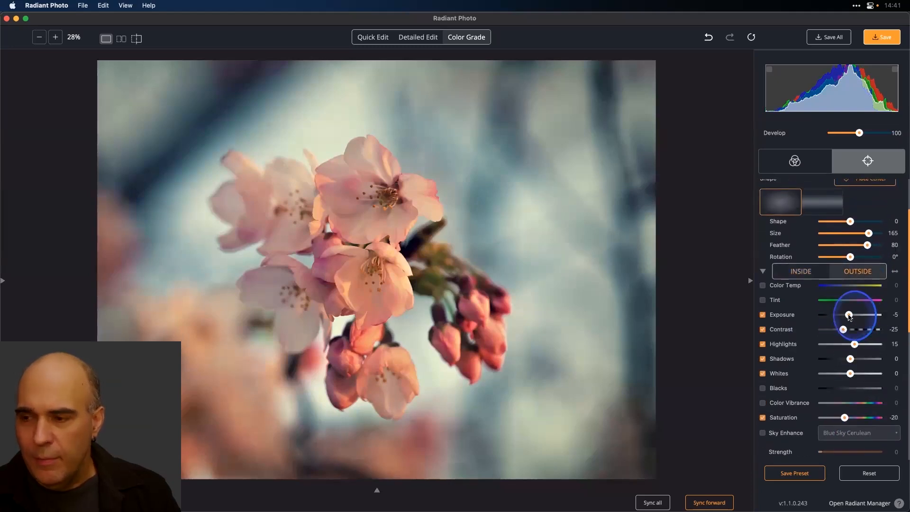
pyautogui.moveTo(849, 316); pyautogui.dragTo(847, 316)
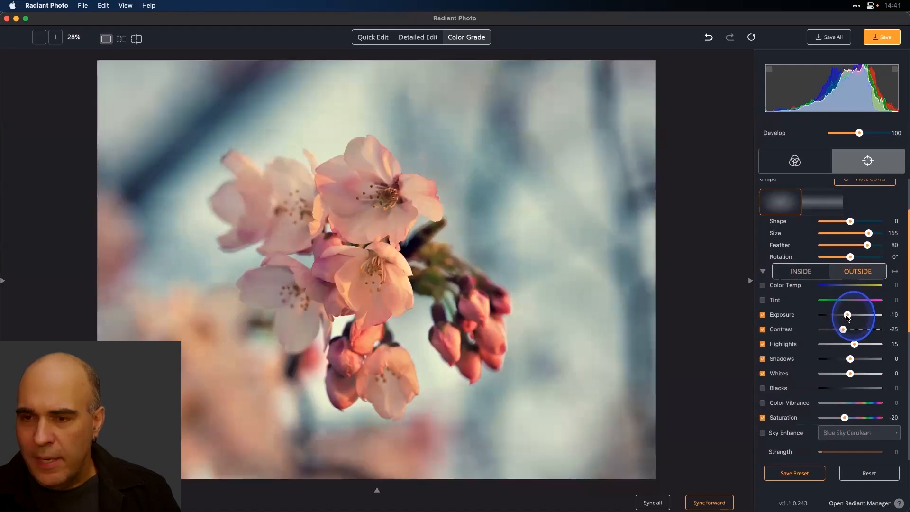
pyautogui.moveTo(846, 345)
pyautogui.mouseDown()
pyautogui.moveTo(796, 346)
pyautogui.moveTo(839, 347)
pyautogui.mouseUp()
pyautogui.click(485, 309)
pyautogui.click(484, 309)
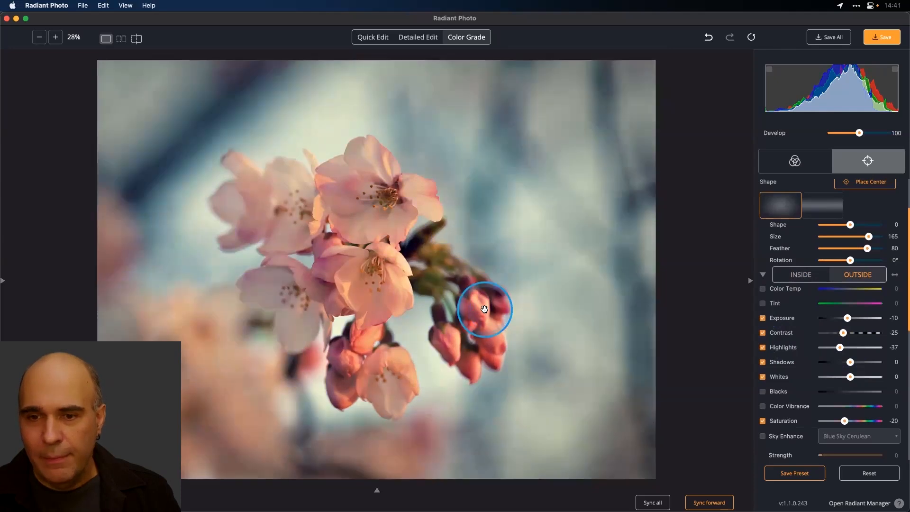
pyautogui.click(485, 307)
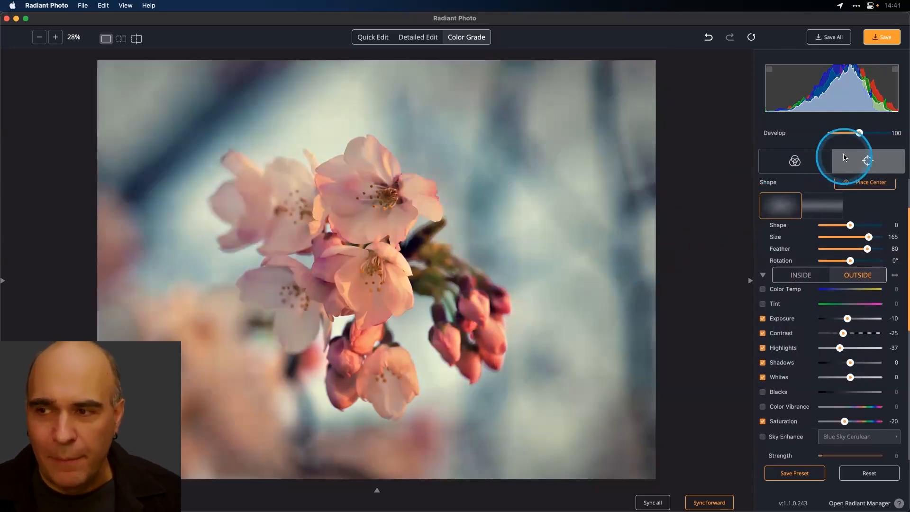
# - Collapse the side panels and set the overall Develop strength to 108 and Color Grade strength to 75
pyautogui.scroll(1, 849, 153)
pyautogui.moveTo(861, 134); pyautogui.dragTo(868, 133)
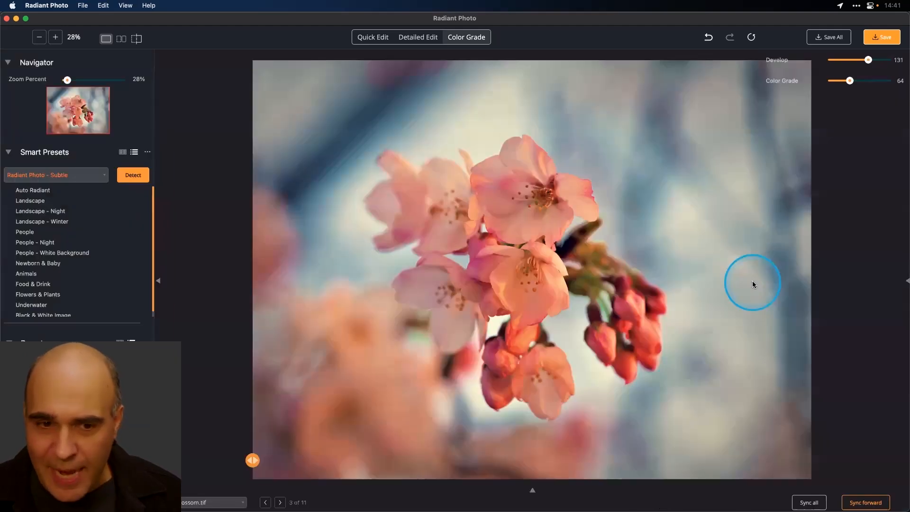
pyautogui.click(751, 281)
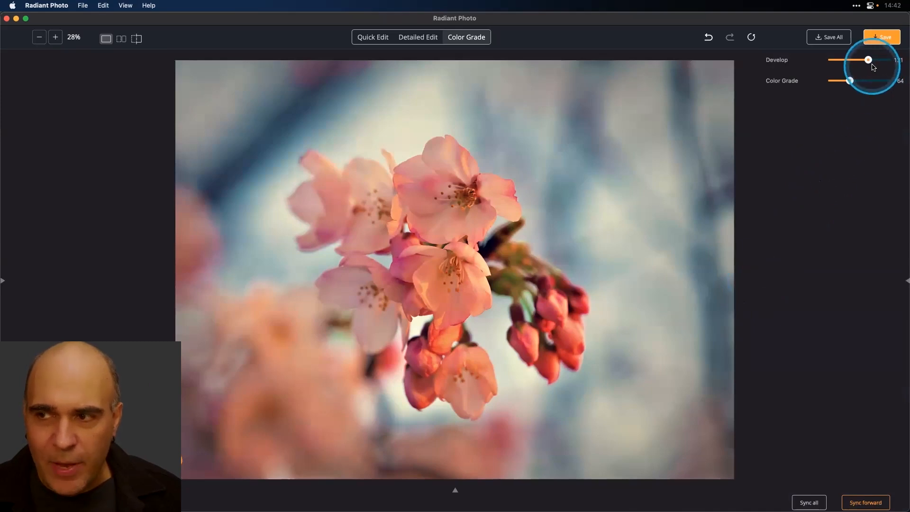
pyautogui.moveTo(869, 60); pyautogui.dragTo(852, 83)
pyautogui.moveTo(853, 83); pyautogui.dragTo(853, 83)
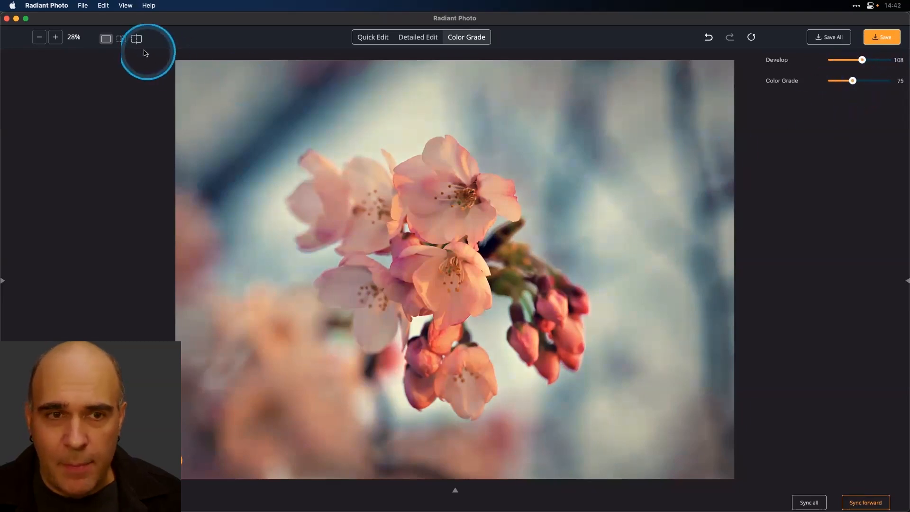
# - Compare the original and edited photo side by side, magnified to 66% around the blossom centers
pyautogui.click(121, 41)
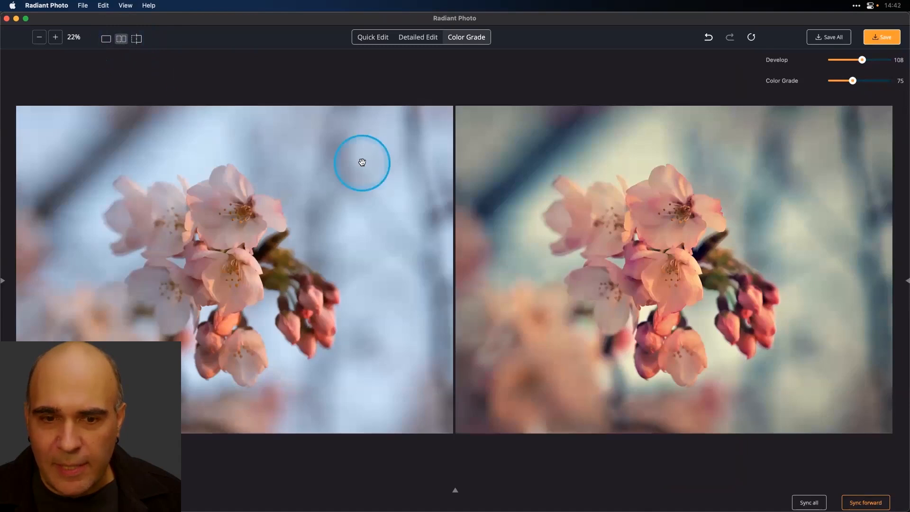
pyautogui.press('super+plus')
pyautogui.press('super+plus')
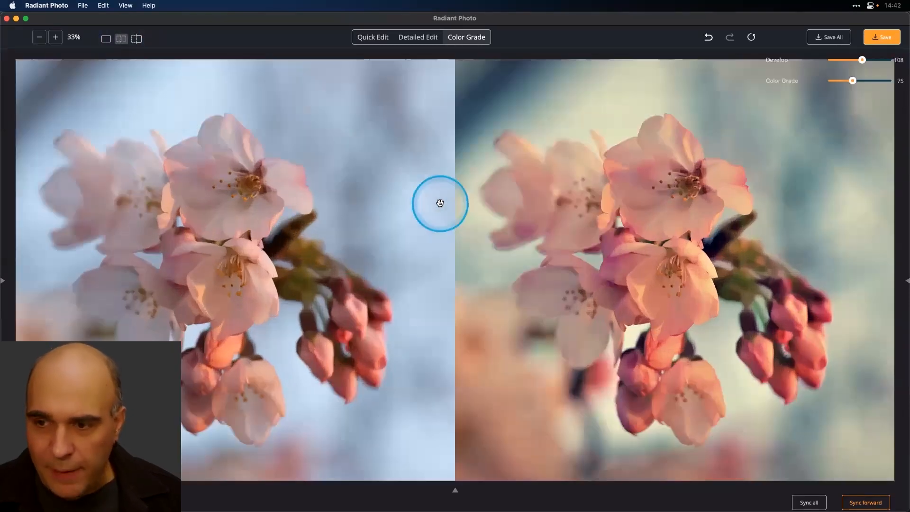
pyautogui.press('super+plus')
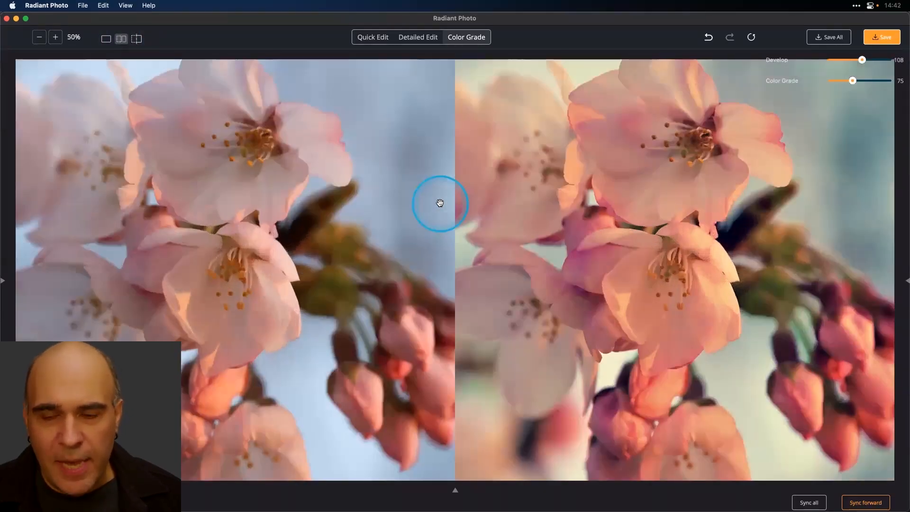
pyautogui.press('super+plus')
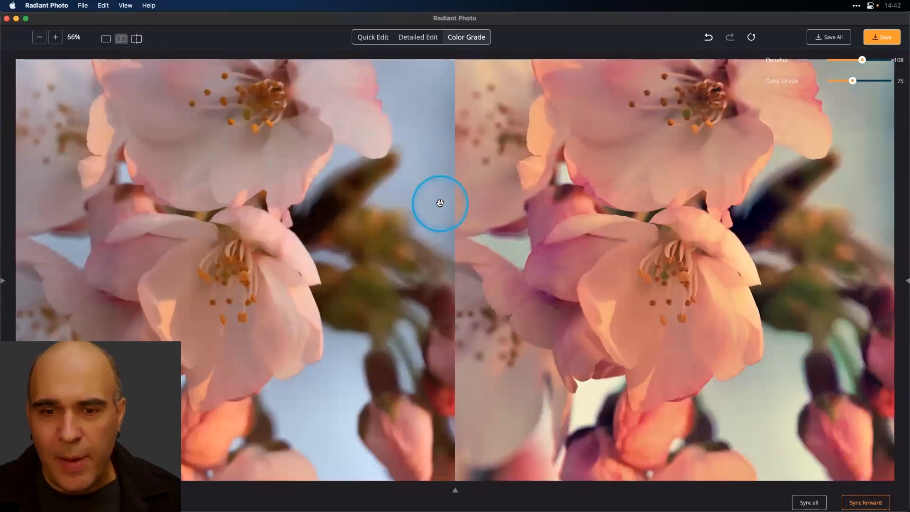
pyautogui.moveTo(574, 219); pyautogui.dragTo(574, 221)
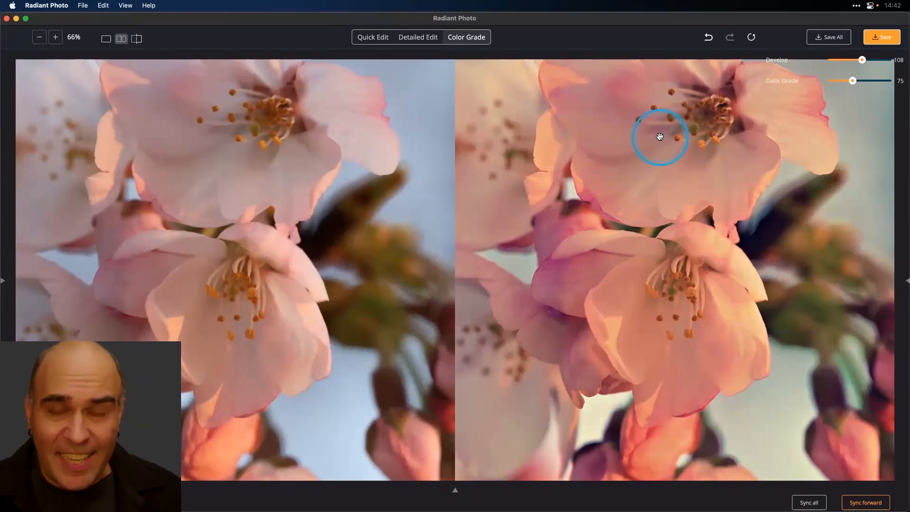
pyautogui.moveTo(660, 137); pyautogui.dragTo(642, 199)
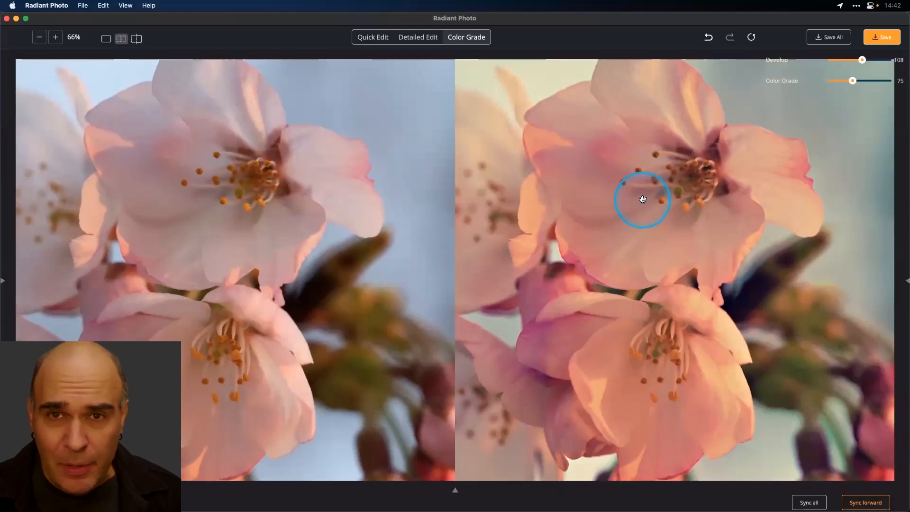
# - Fit the whole blossom photo in the side-by-side comparison, and switch to the Keynote presentation
pyautogui.press('super+0')
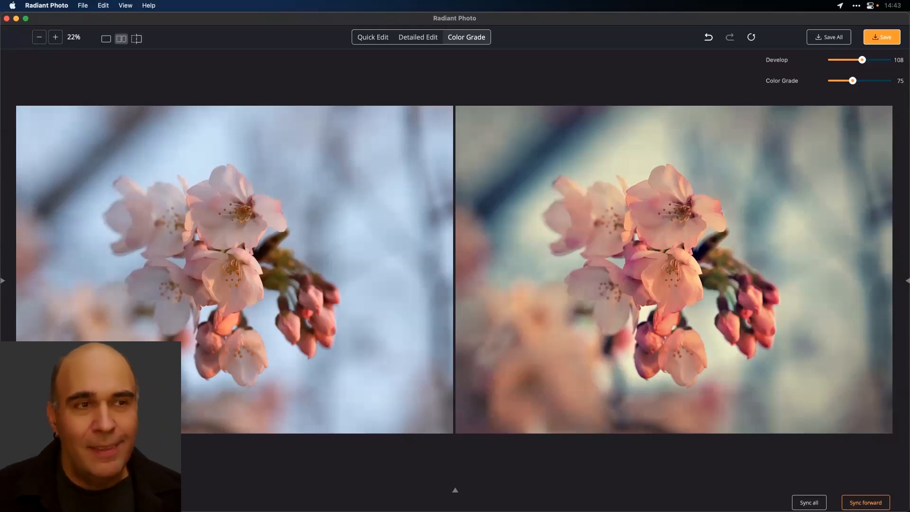
pyautogui.press('super+Tab')
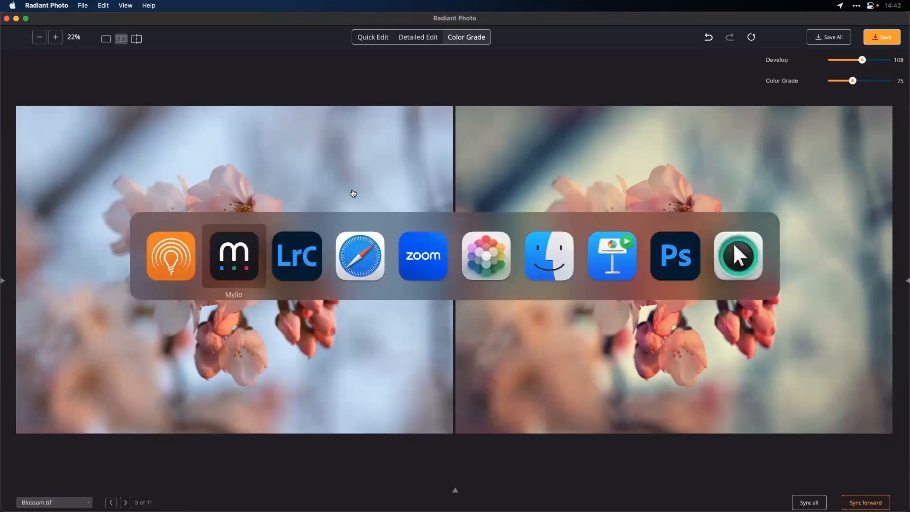
pyautogui.press('super+Tab')
pyautogui.press('super+Tab')
pyautogui.press('super+Tab')
pyautogui.press('super+Tab')
pyautogui.press('super+Tab')
pyautogui.press('super+Tab')
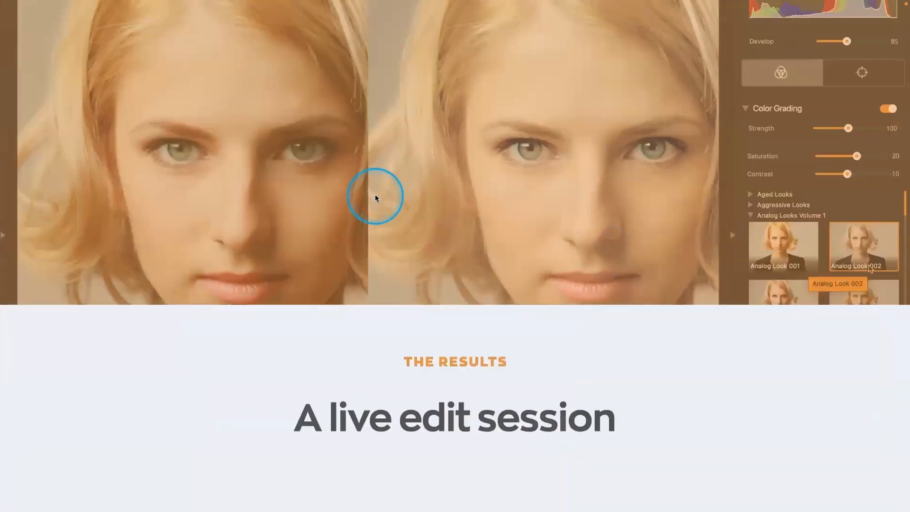
pyautogui.click(385, 198)
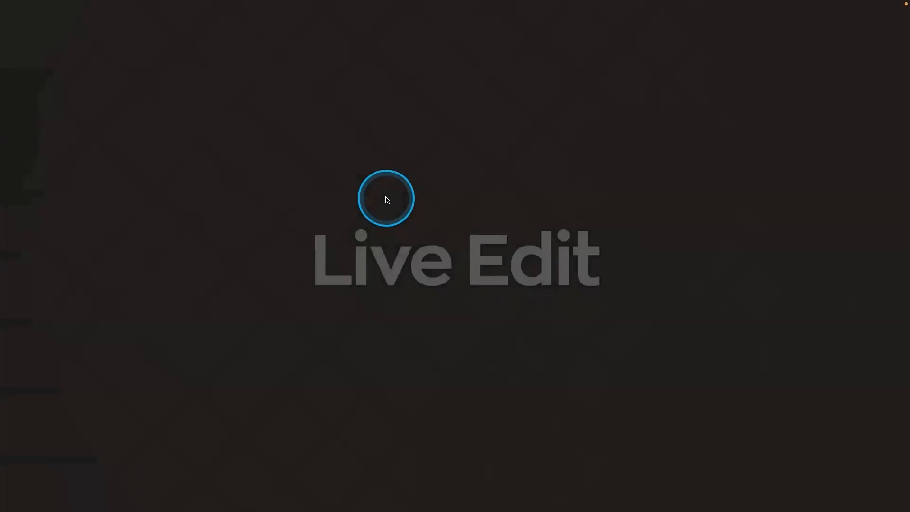
pyautogui.click(386, 197)
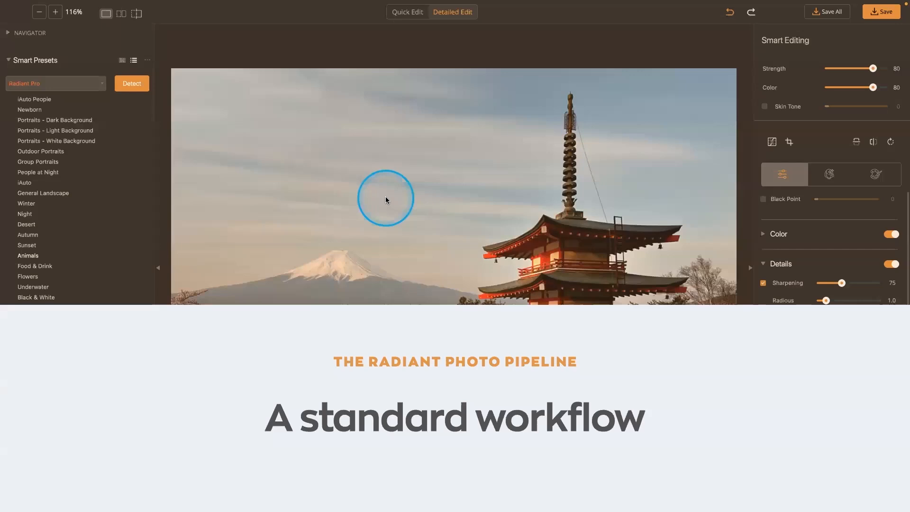
pyautogui.click(385, 196)
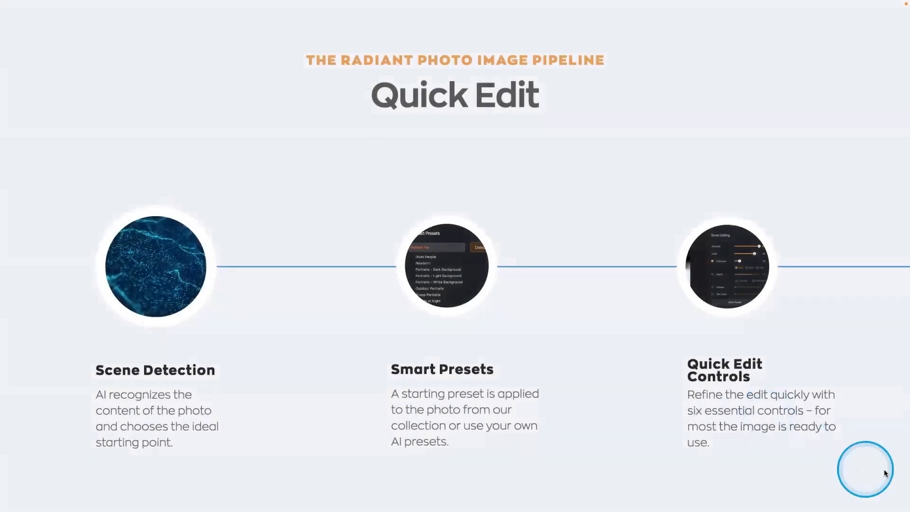